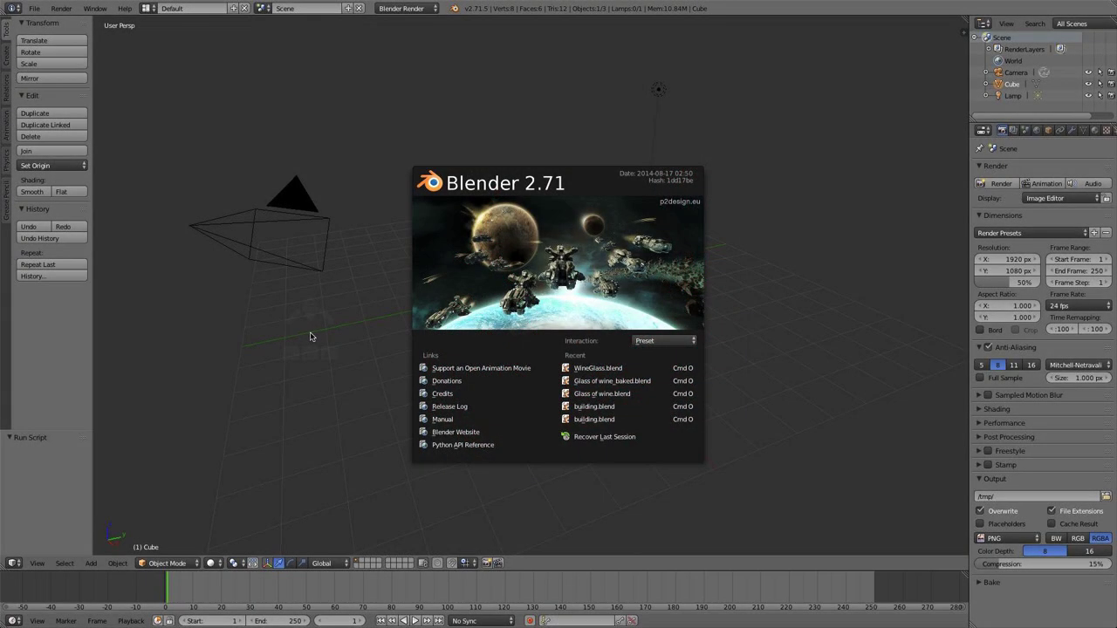
- Switch to the front orthographic view and delete the default cube
click(600, 257)
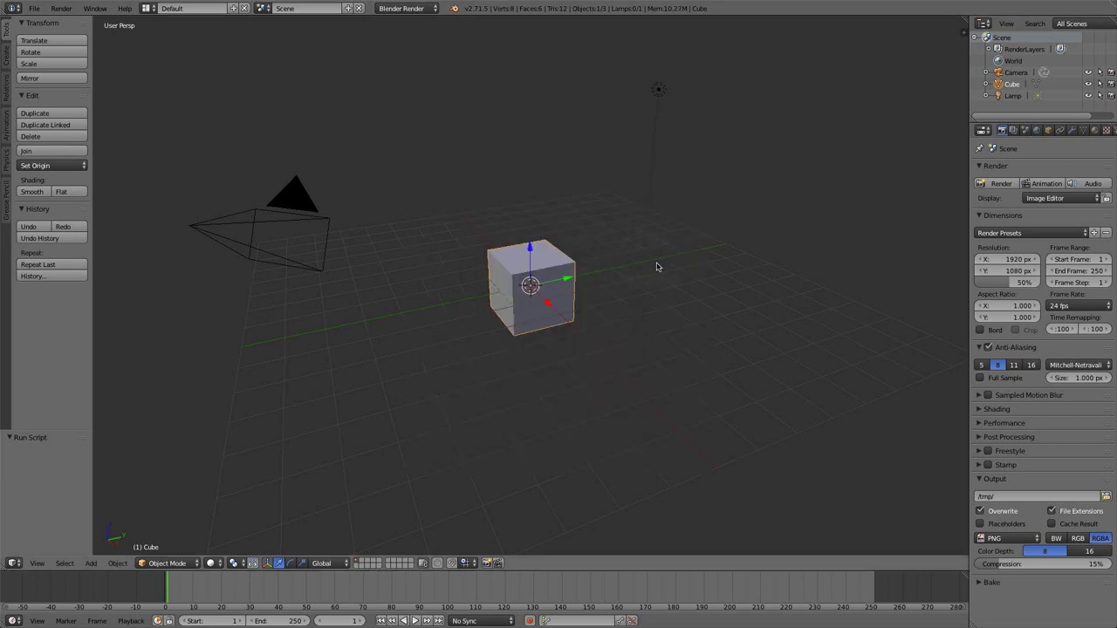
middle_drag(657, 267, 563, 204)
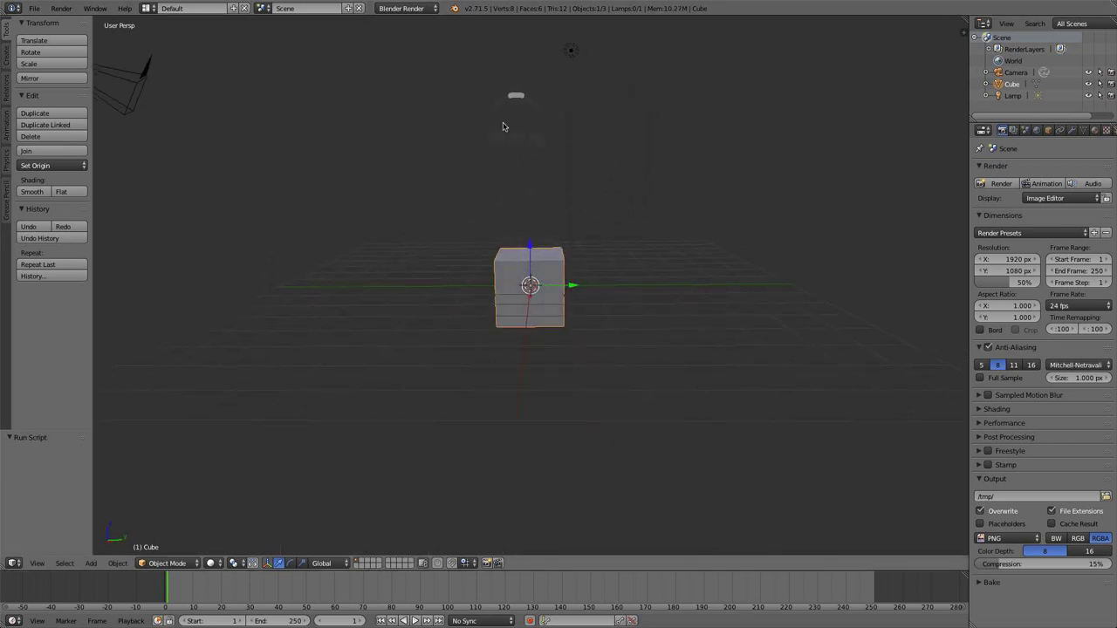
key(KP_1)
key(KP_5)
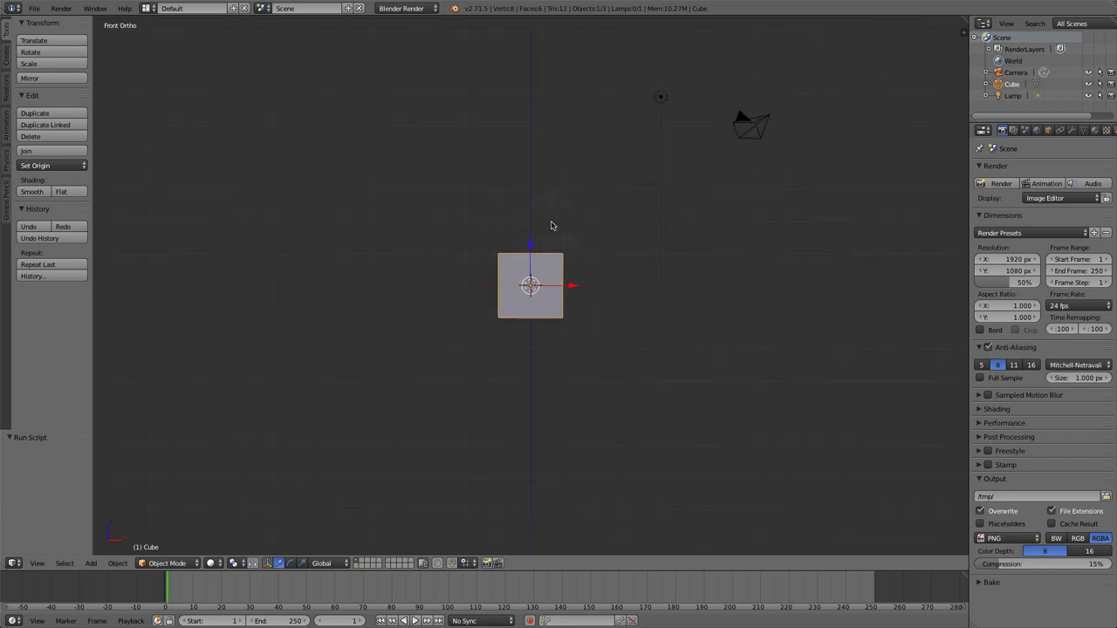
key(x)
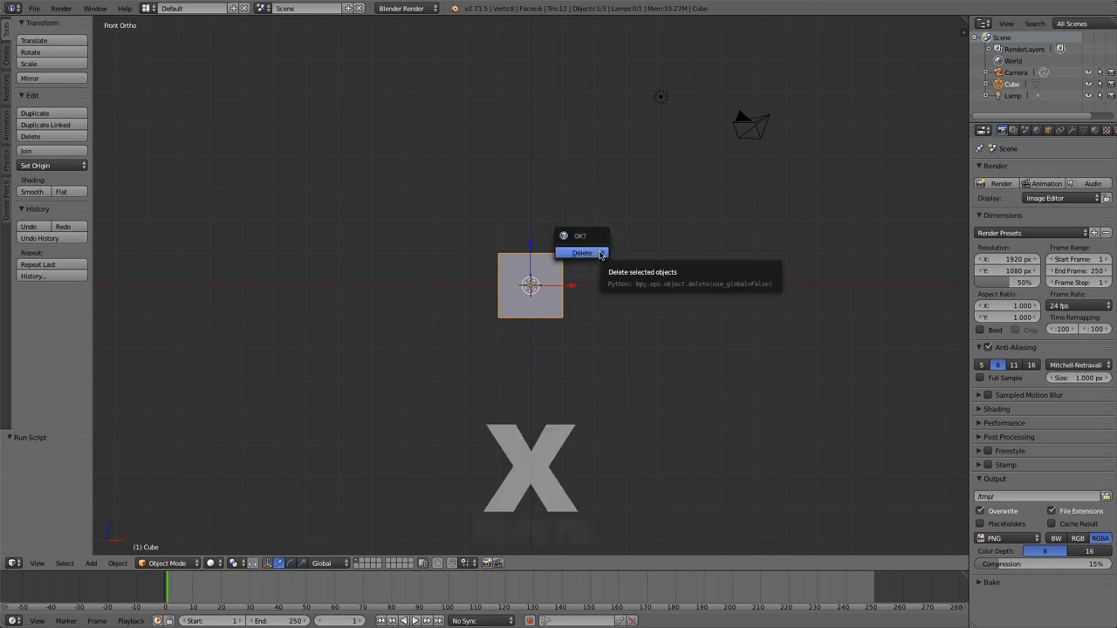
click(573, 255)
- Enable background images and load orrefors-difference-primeur-wine-glass-gusto_1030-53.jpg from the Wine Glass Tutorial folder as the reference
scroll(589, 274, up, 3)
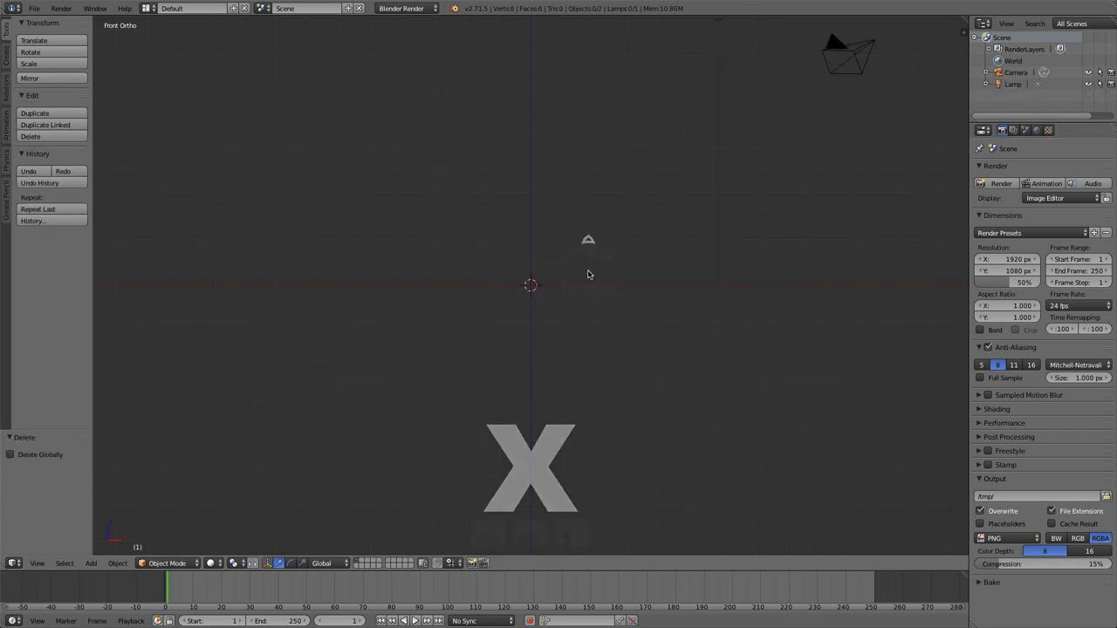
shift+scroll(590, 233, up, 3)
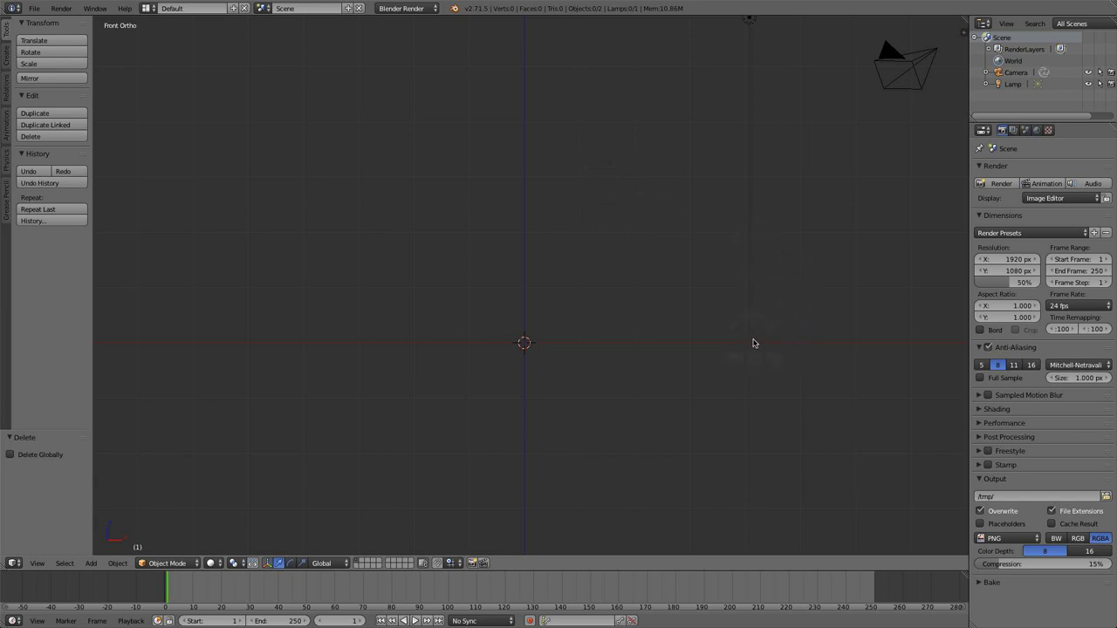
key(n)
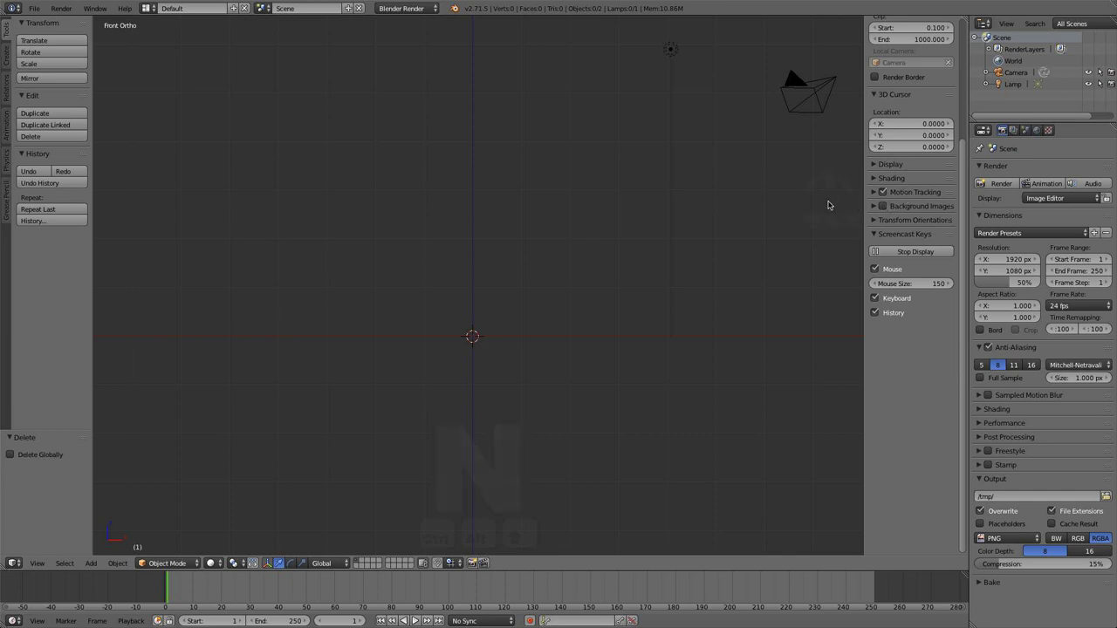
scroll(917, 157, up, 3)
scroll(917, 157, up, 2)
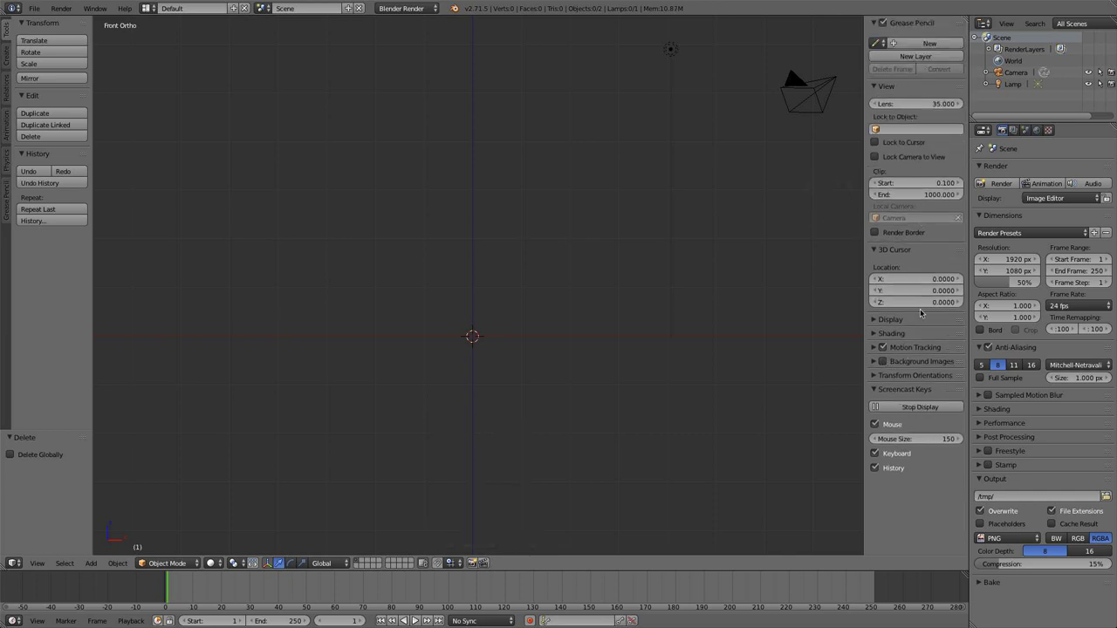
click(876, 363)
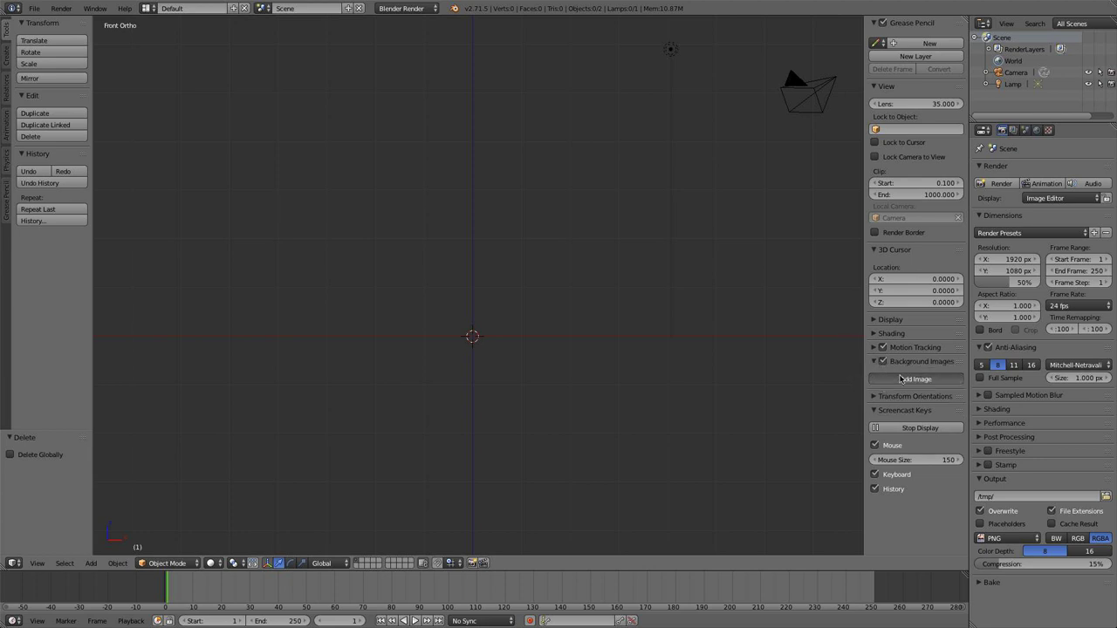
click(900, 378)
click(923, 446)
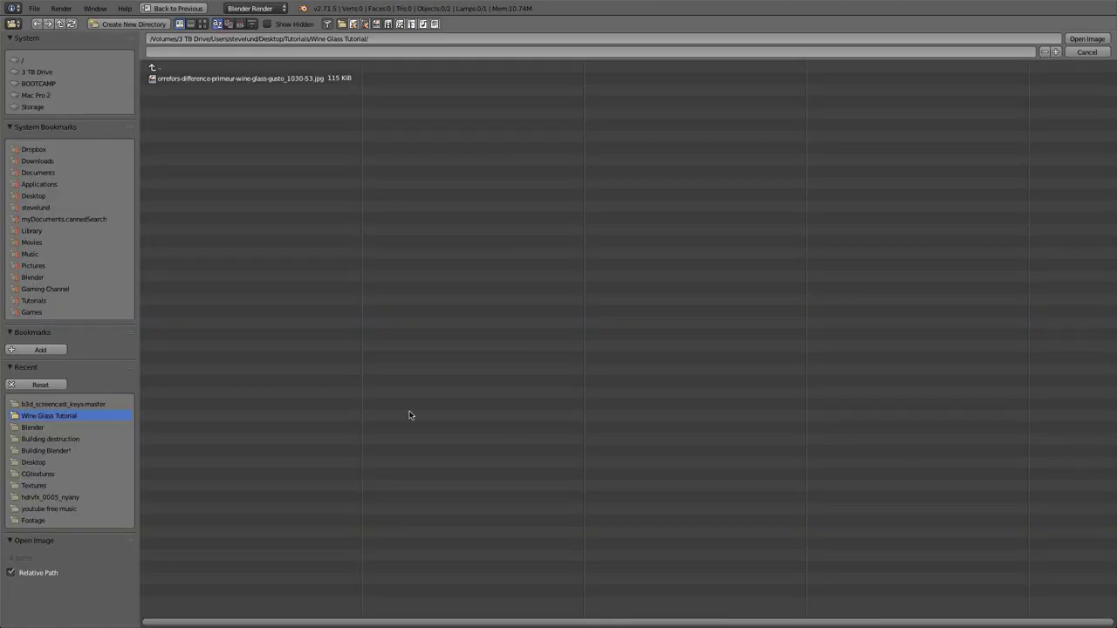
double_click(253, 79)
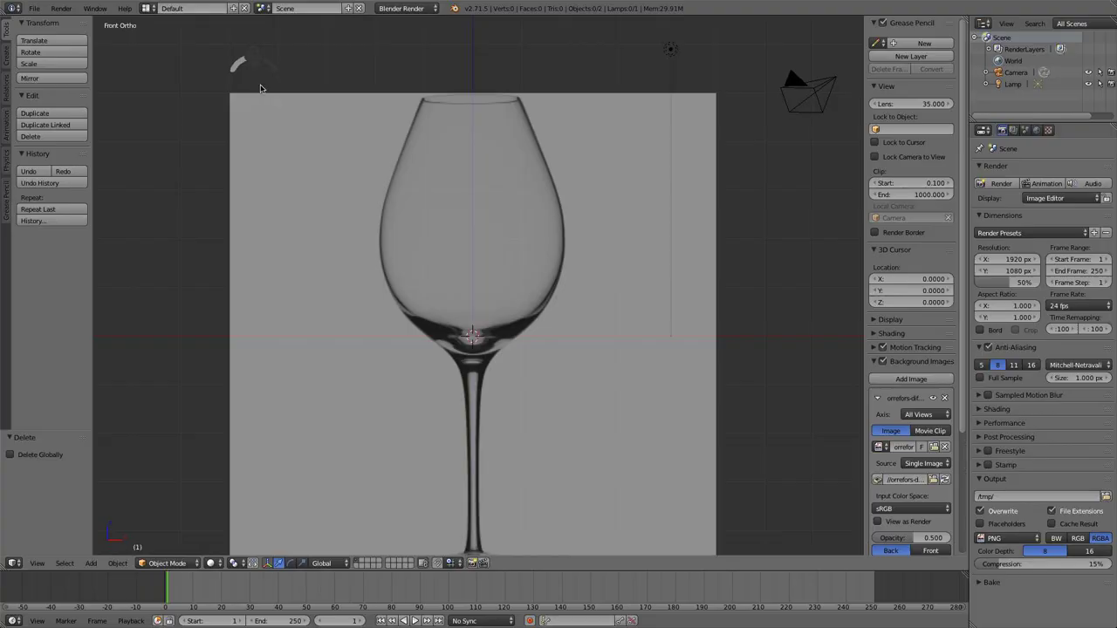
- Set the background image's vertical offset to 5.000 so the glass foot rests on the origin
scroll(575, 257, down, 4)
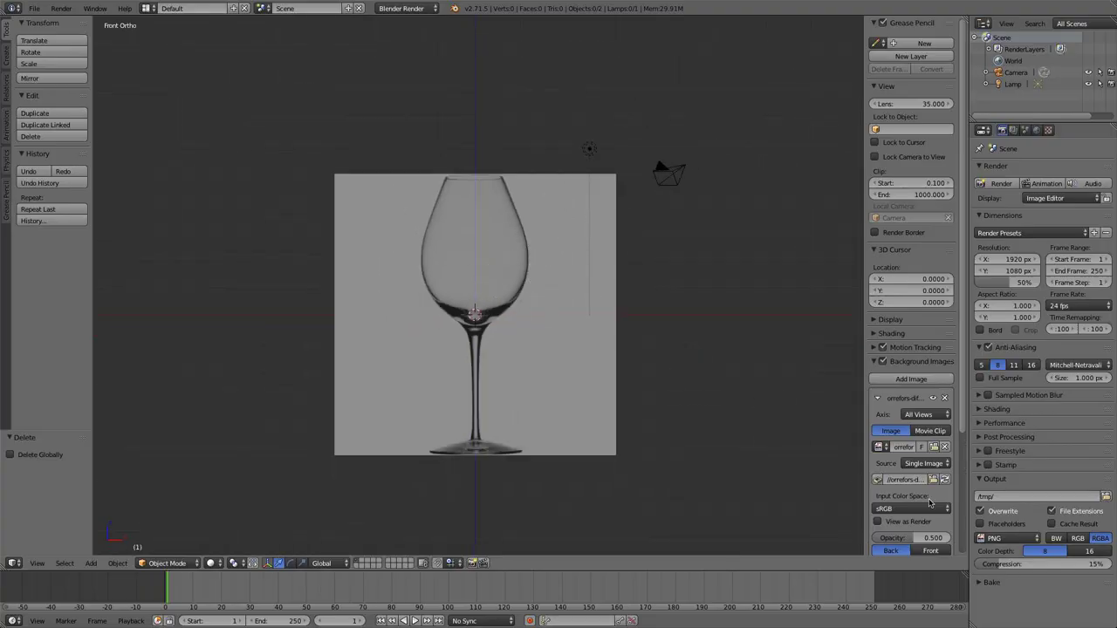
scroll(585, 407, up, 1)
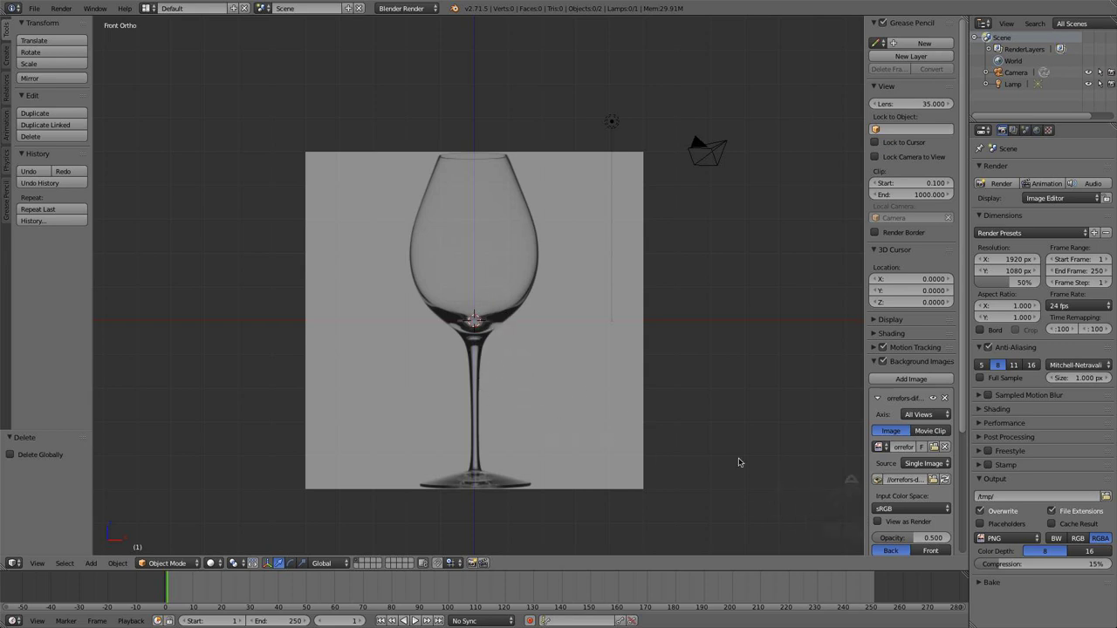
scroll(921, 497, down, 2)
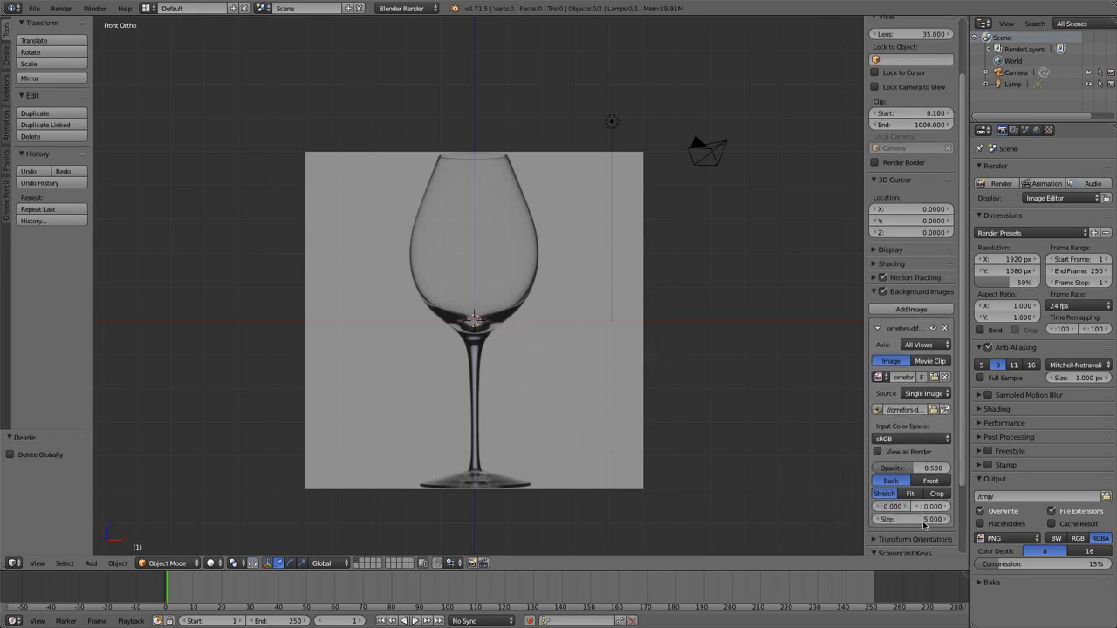
drag(932, 506, 1046, 506)
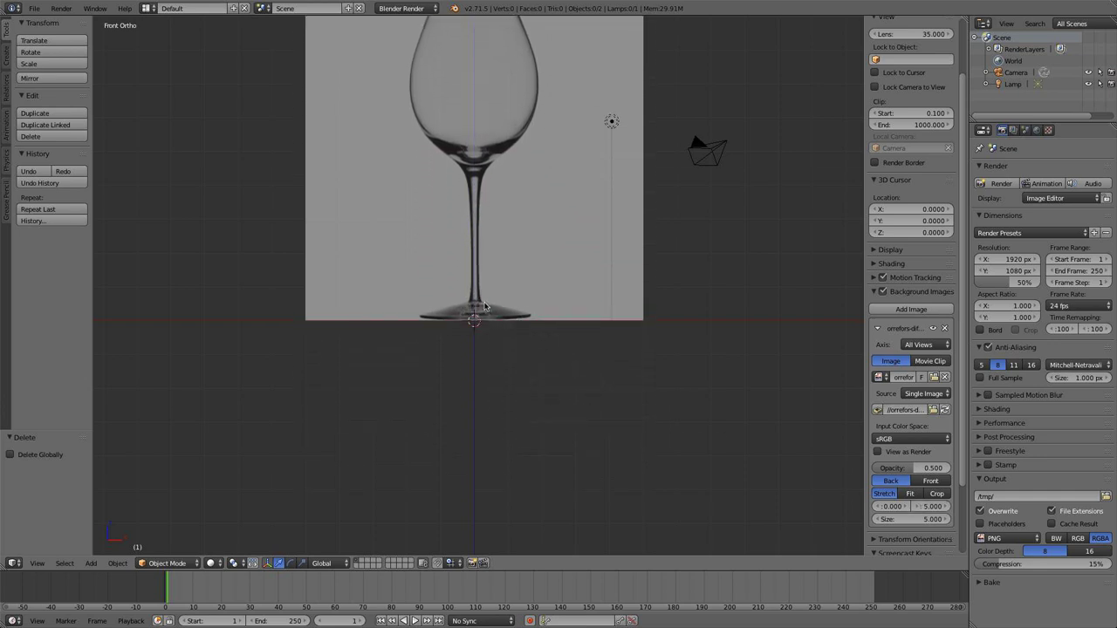
- Set the background image's size to 1.000 and its vertical offset to 1.000
scroll(478, 294, up, 1)
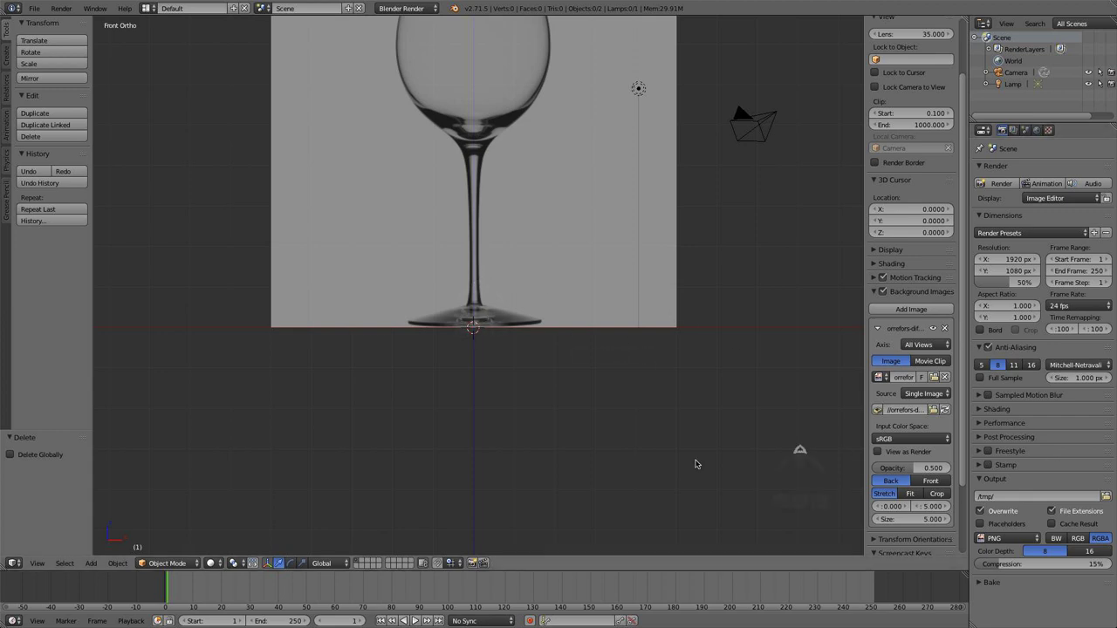
scroll(452, 347, up, 2)
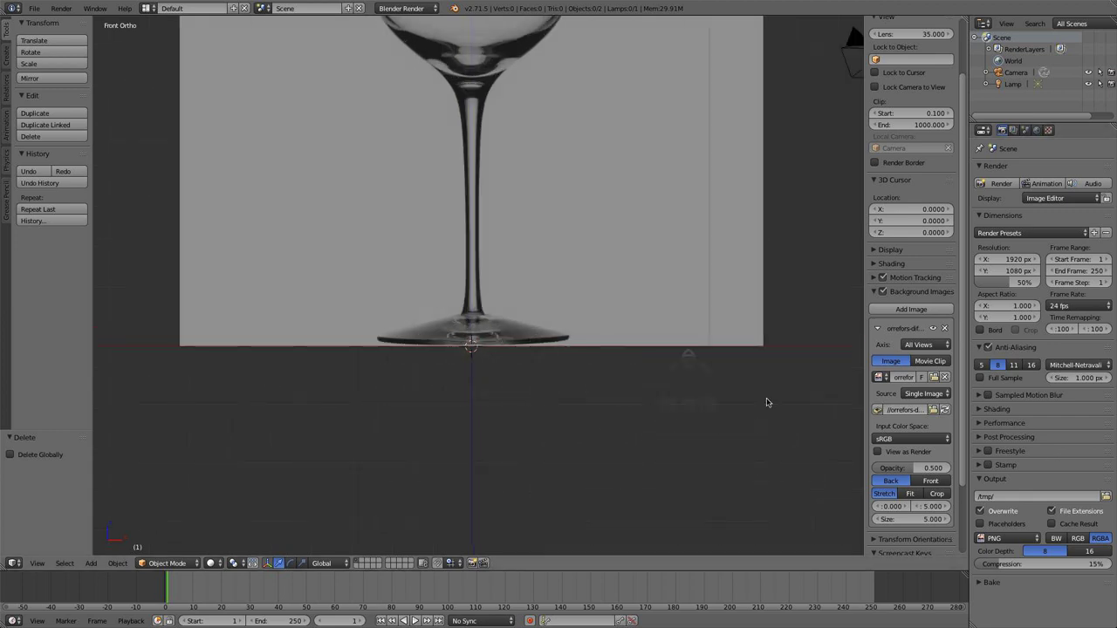
click(912, 519)
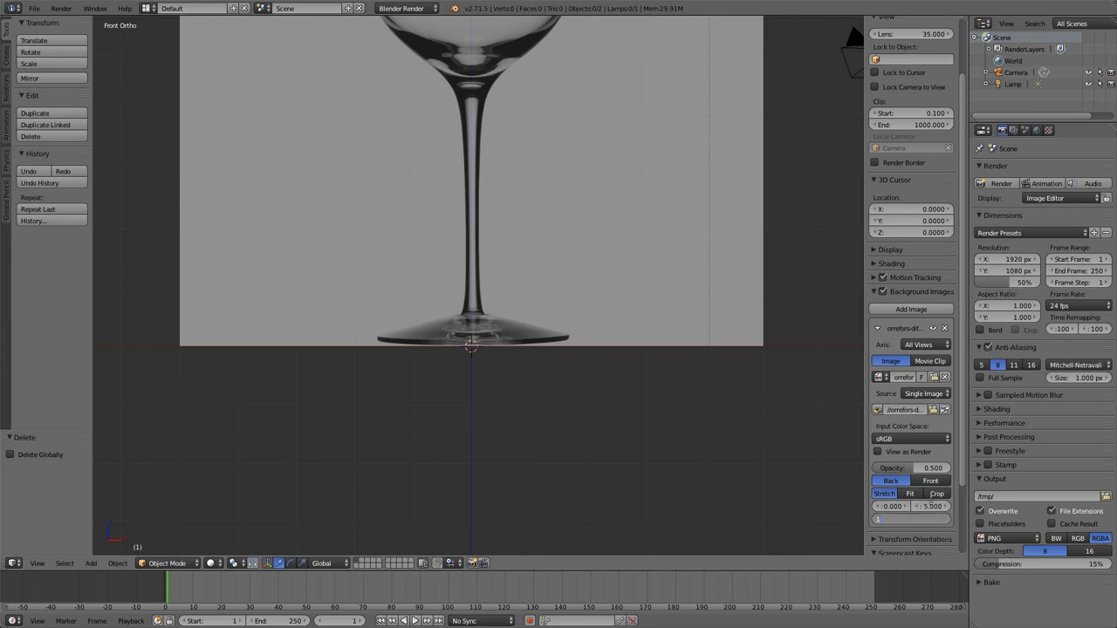
text(1)
key(Return)
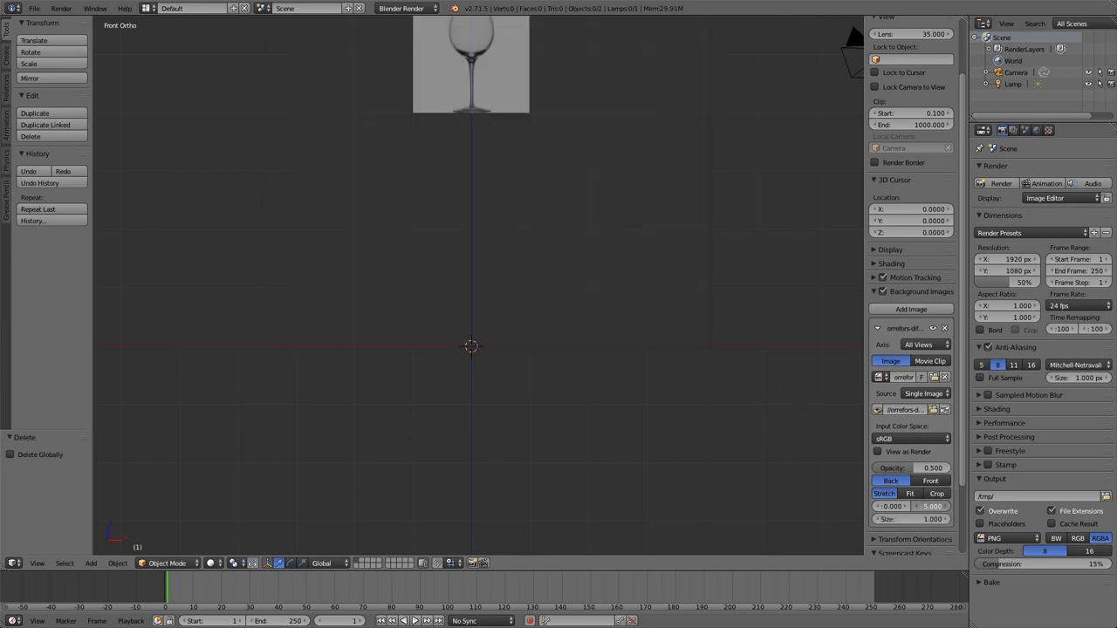
drag(931, 505, 898, 506)
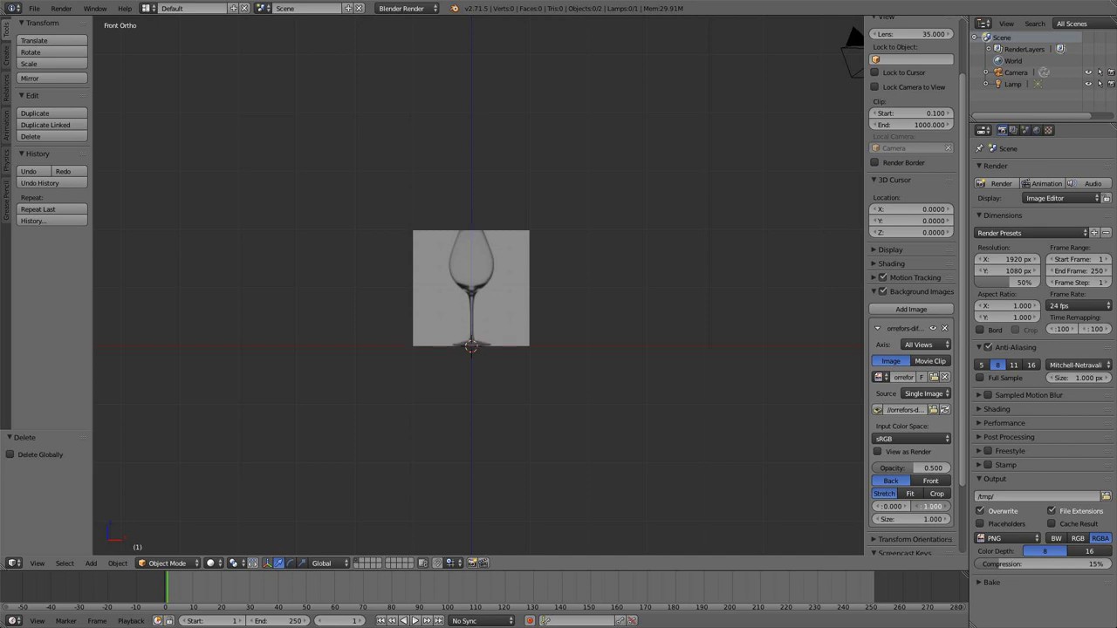
- Add a mesh circle at the origin beneath the glass foot and return to the front view
scroll(444, 376, up, 5)
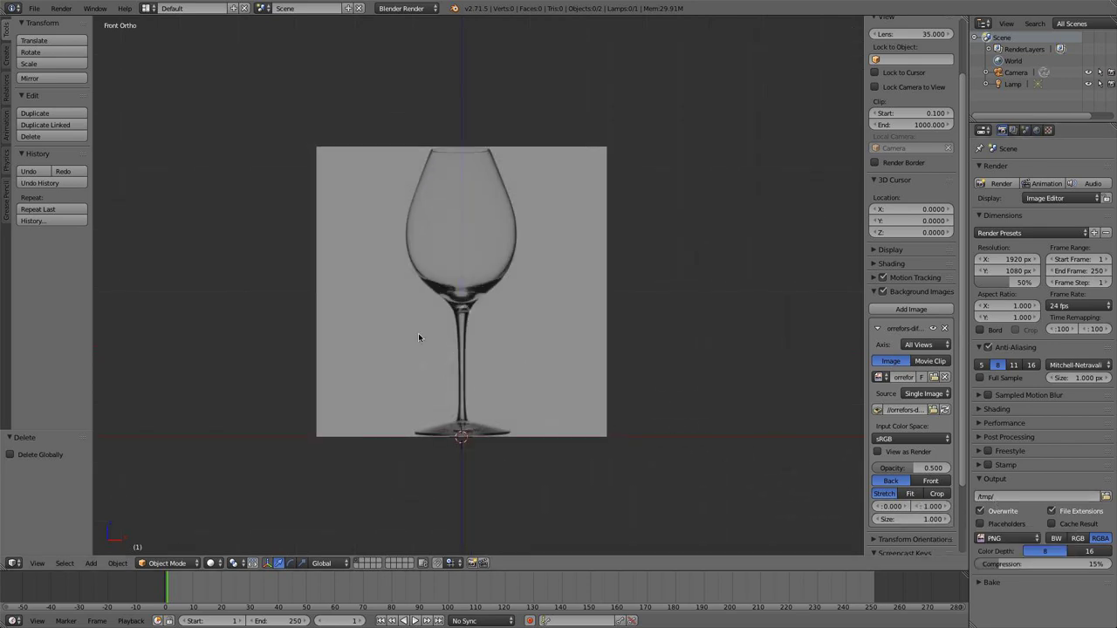
scroll(411, 277, up, 1)
scroll(544, 292, up, 3)
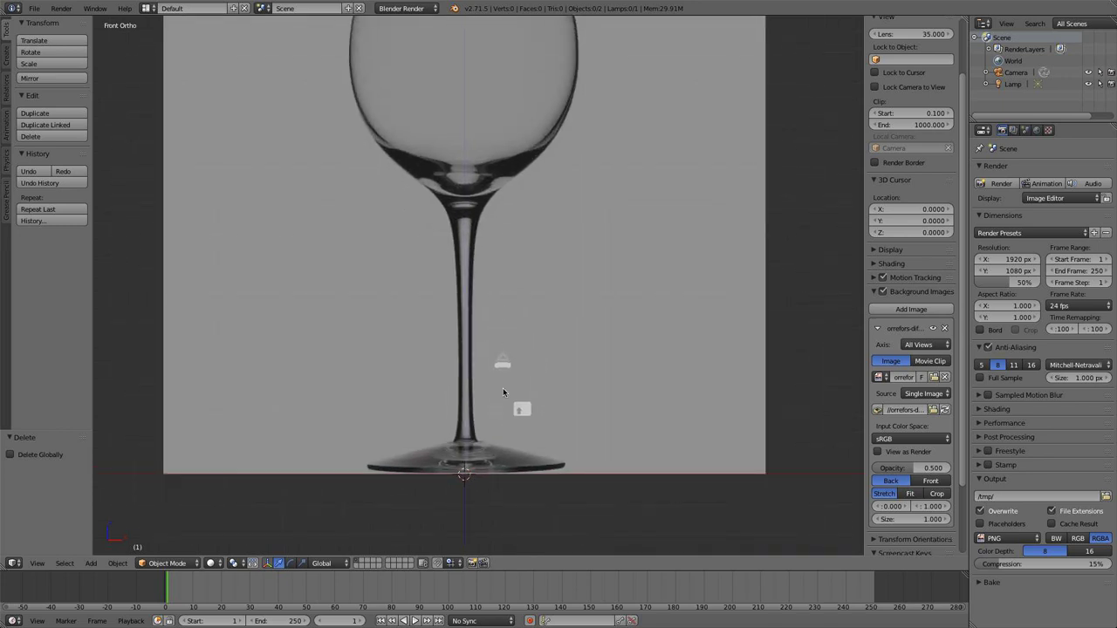
key(shift+a)
mouse_move(498, 432)
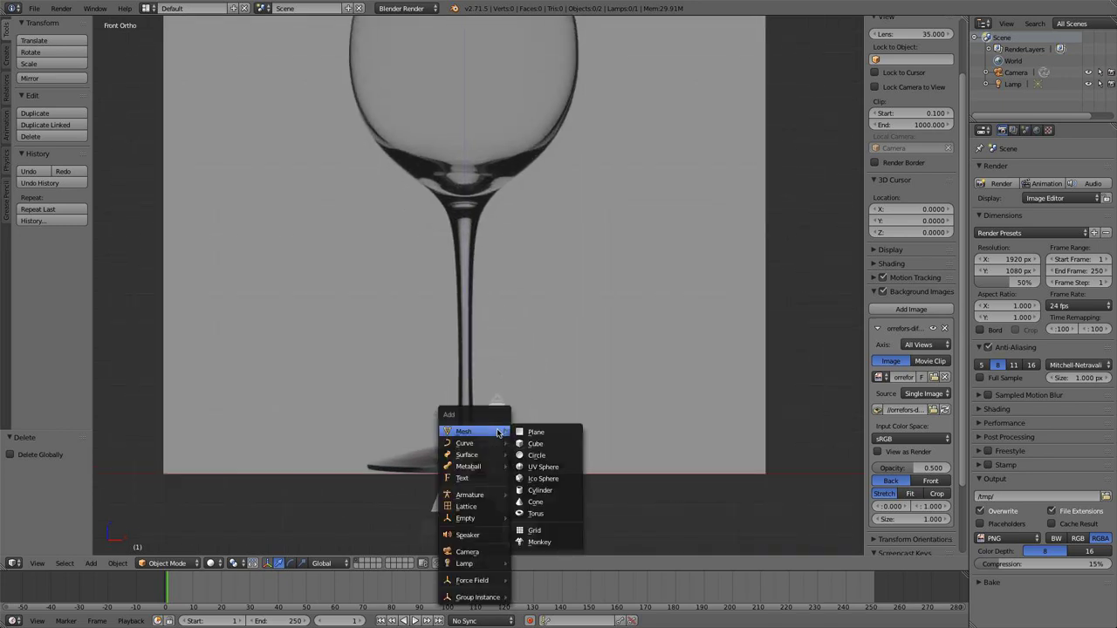
click(546, 459)
middle_drag(476, 426, 468, 461)
key(KP_1)
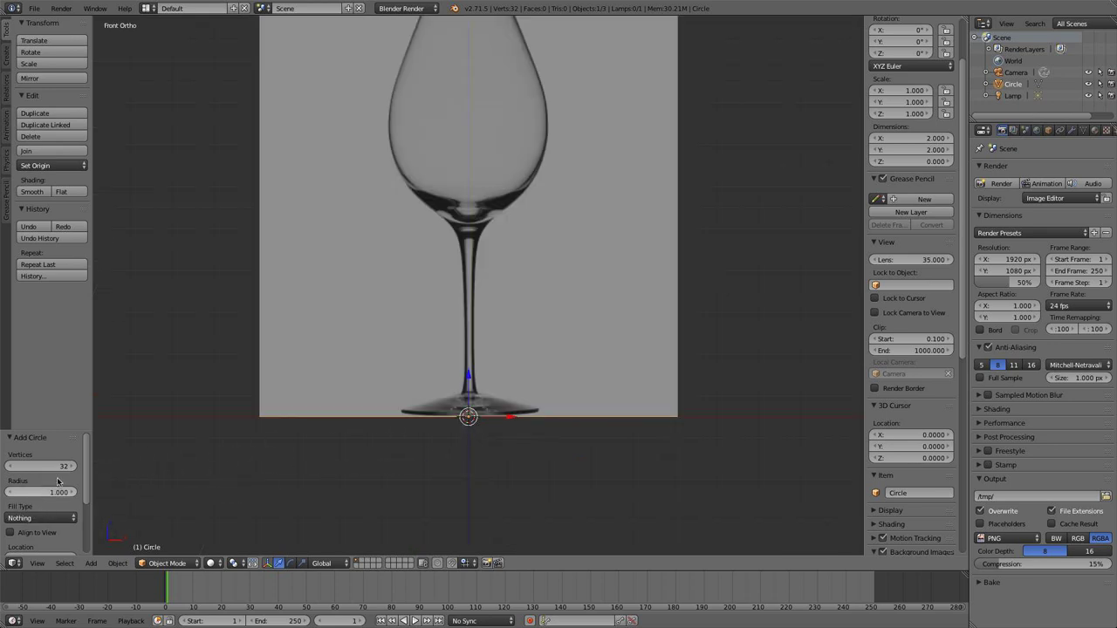
- Switch to wireframe shading and, in Edit Mode, scale the circle by about 0.33 to match the width of the glass foot
scroll(494, 423, up, 1)
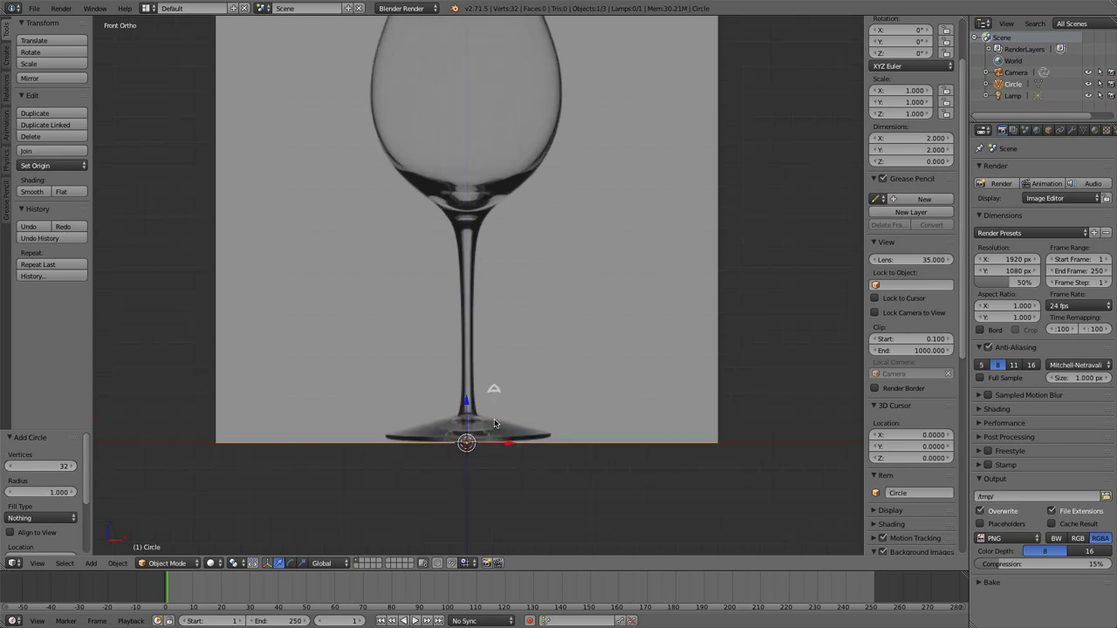
key(z)
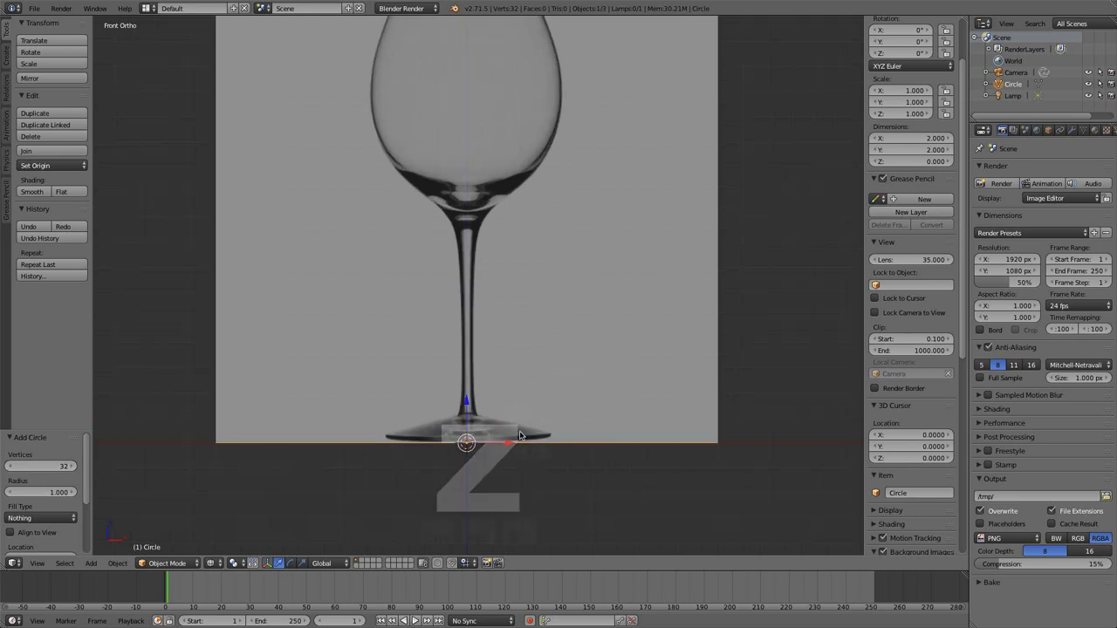
key(Tab)
key(s)
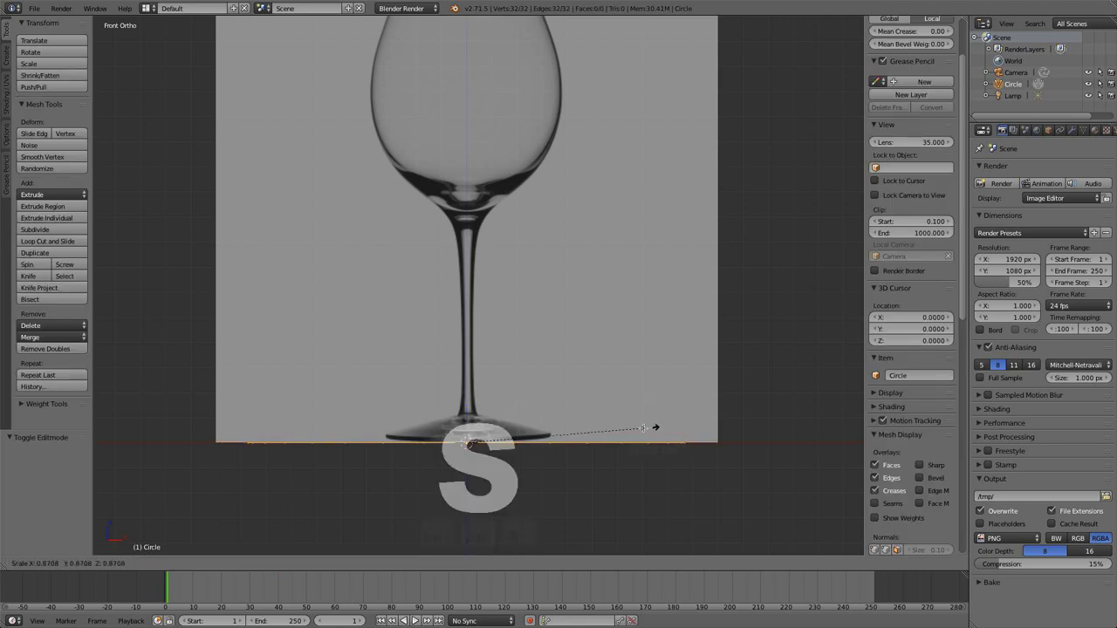
click(527, 429)
- Move the whole circle up along Z by about 0.008 to the underside of the glass foot
scroll(391, 443, up, 2)
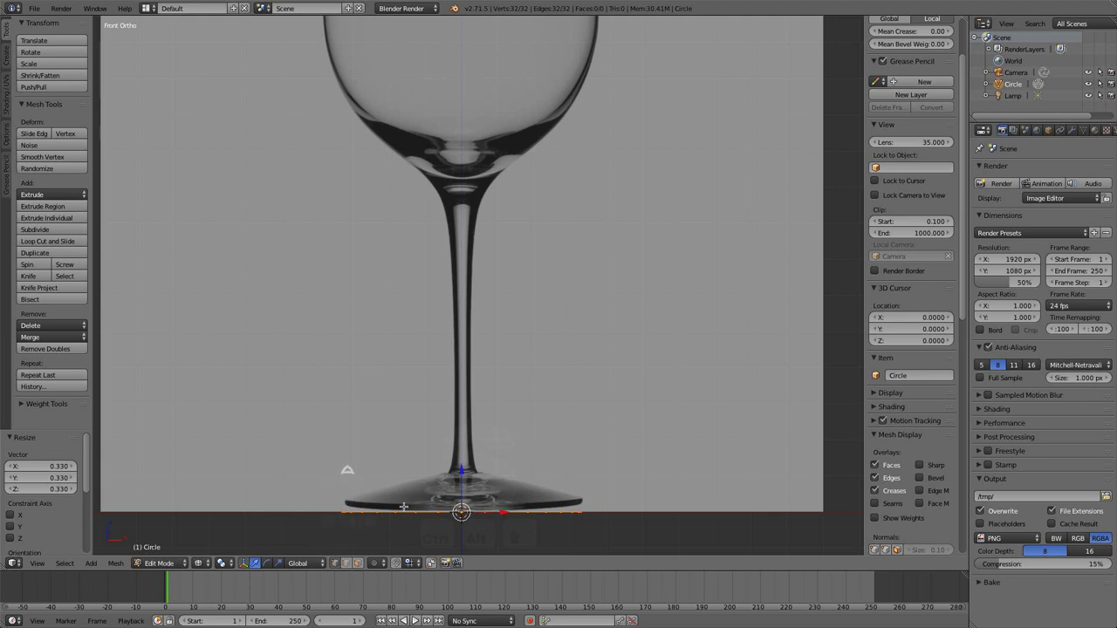
key(g)
key(z)
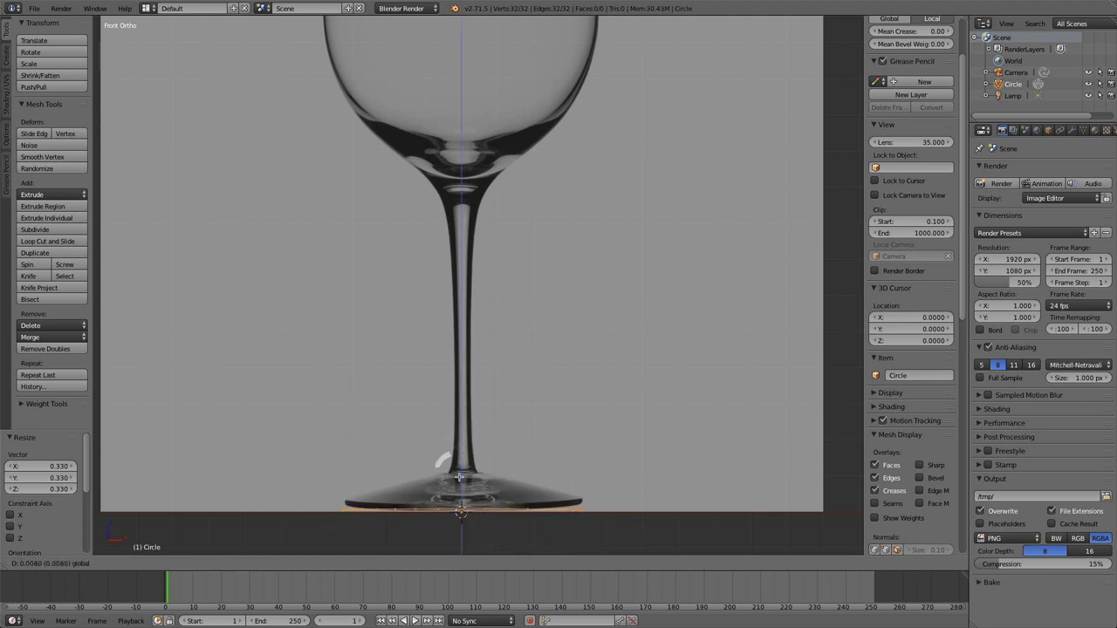
click(459, 476)
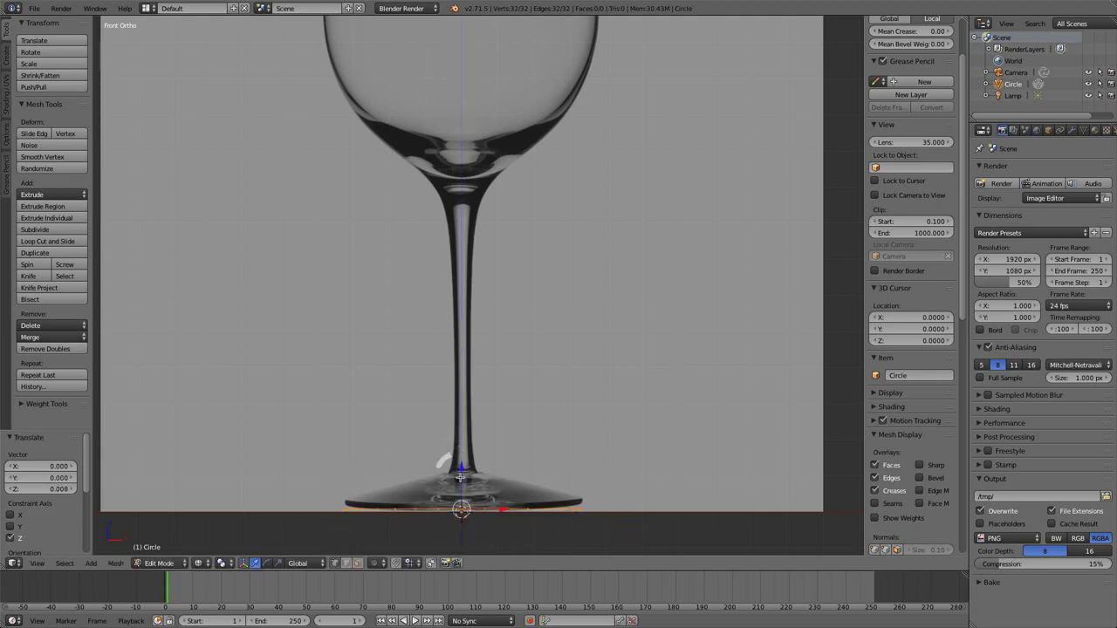
- Extrude the circle upward along Z by about 0.019 to form the rim of the glass foot
key(e)
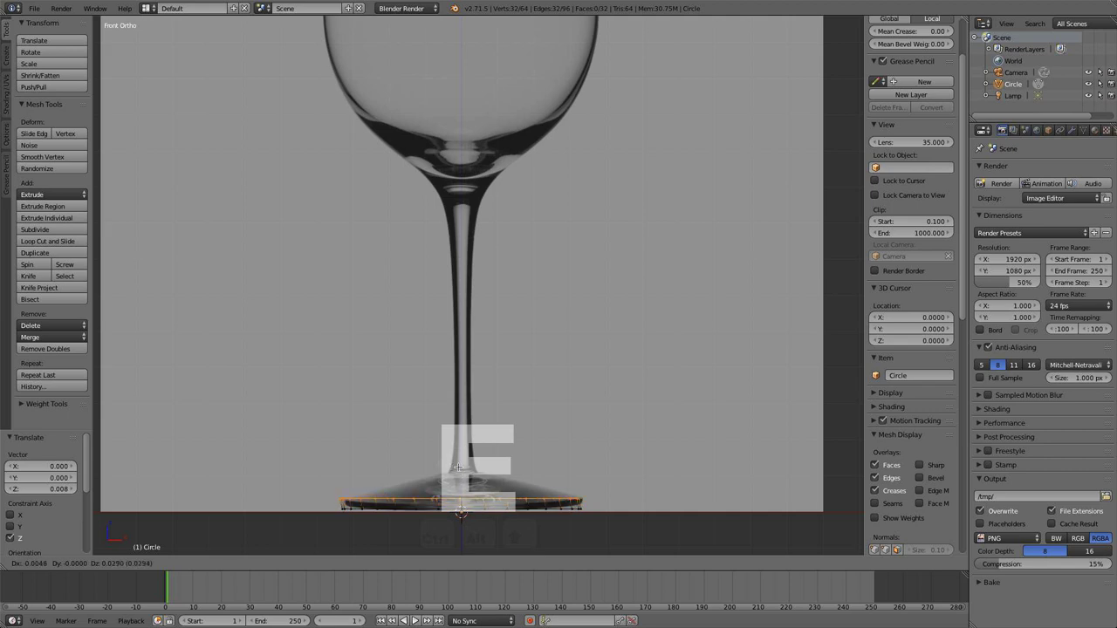
key(z)
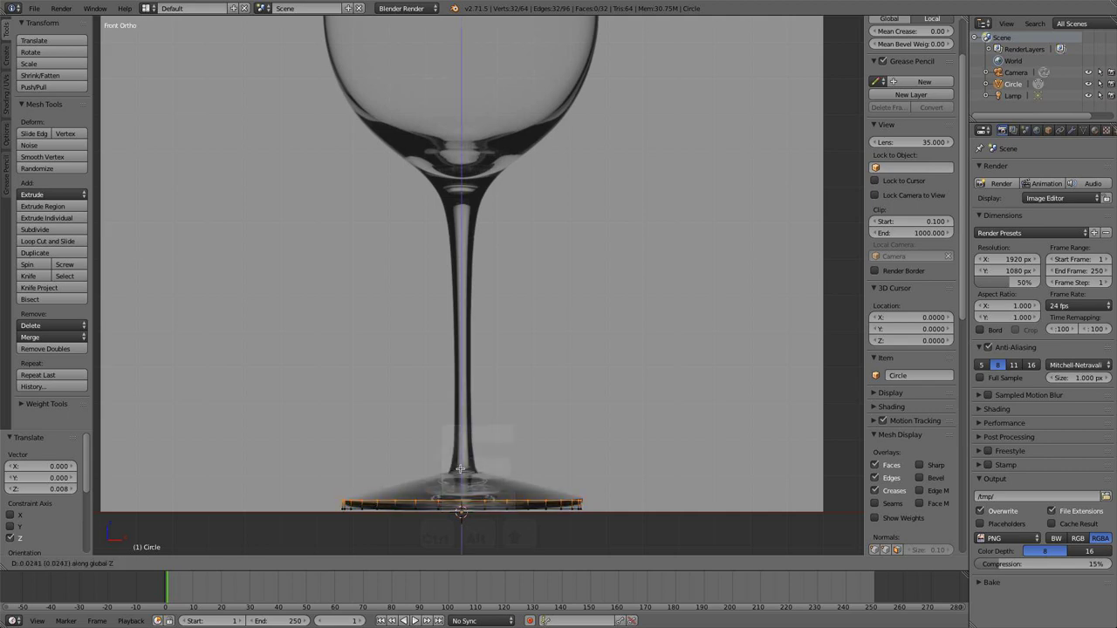
click(467, 476)
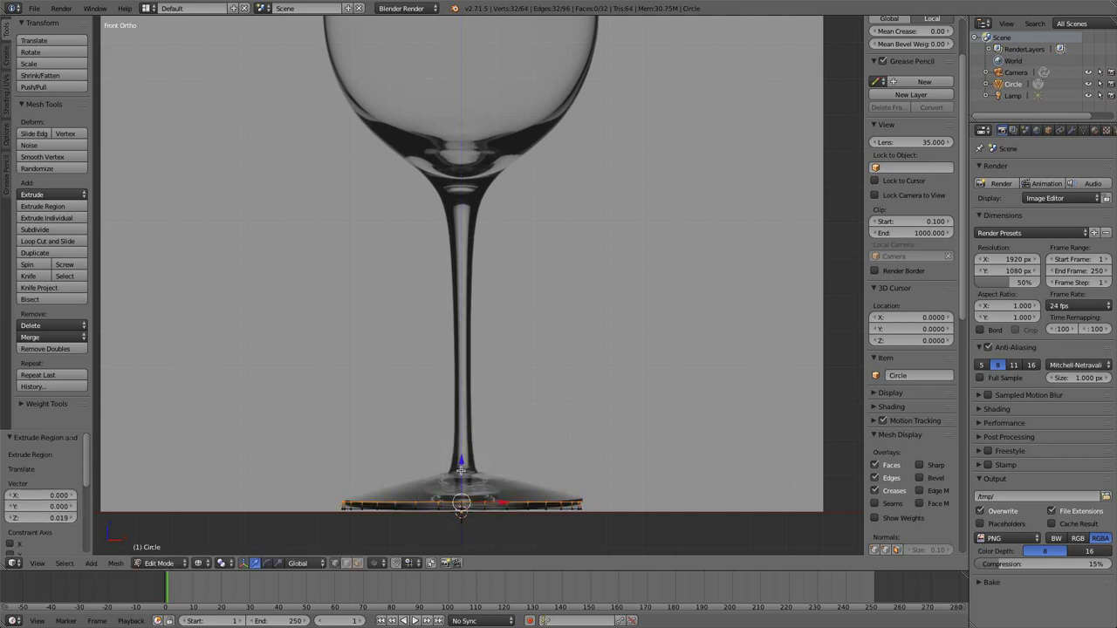
- Extrude the foot's upper ring upward along Z by about 0.085 and scale it to about 0.124 to meet the stem base
key(e)
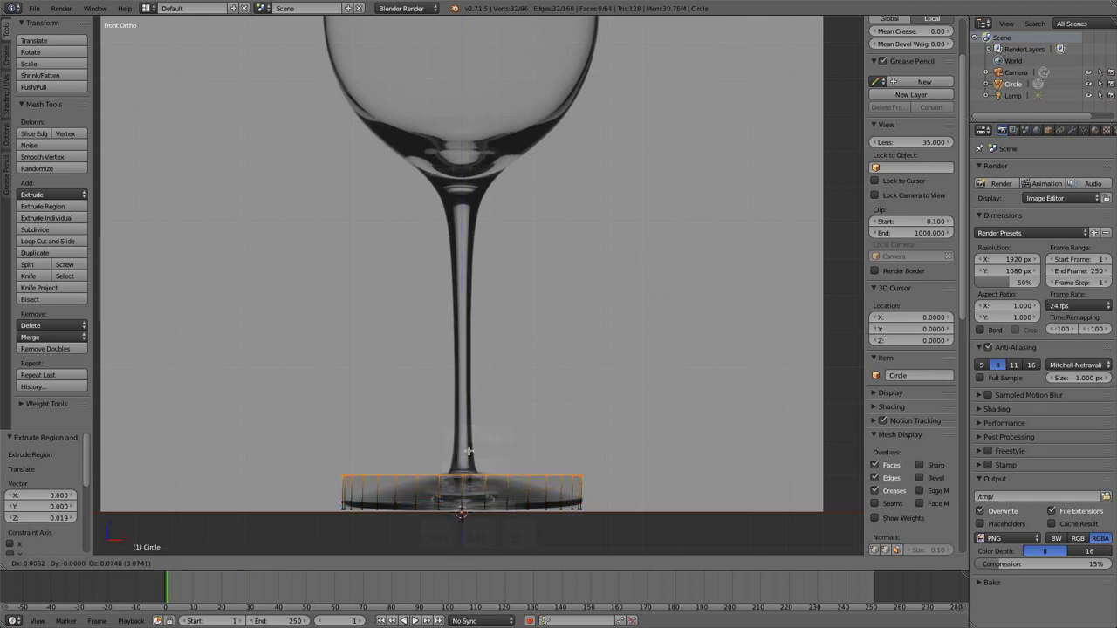
key(z)
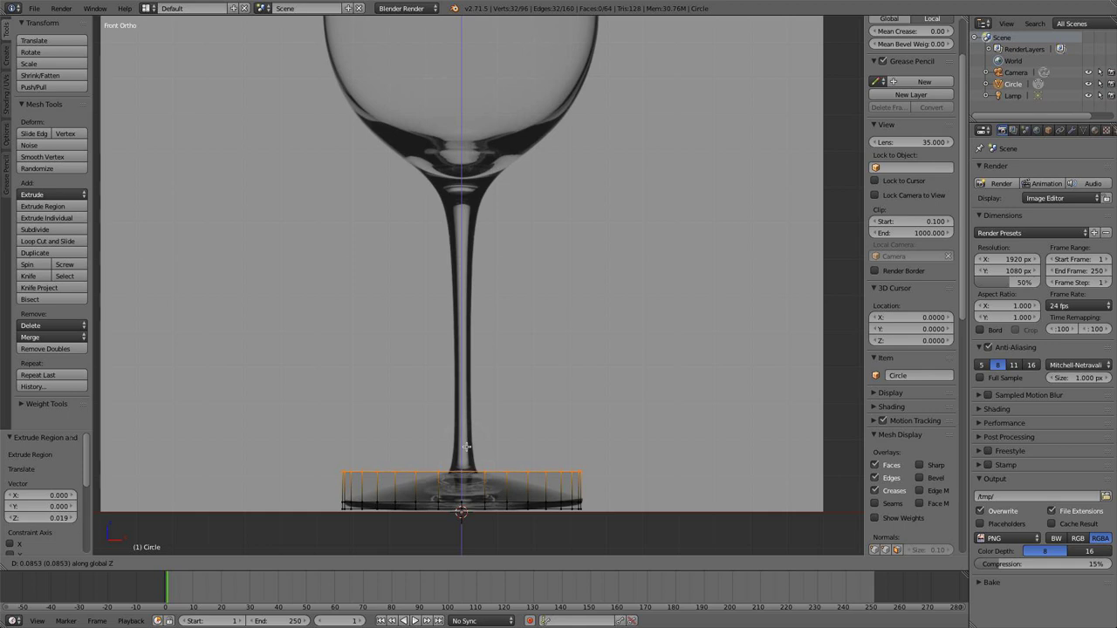
click(467, 447)
key(s)
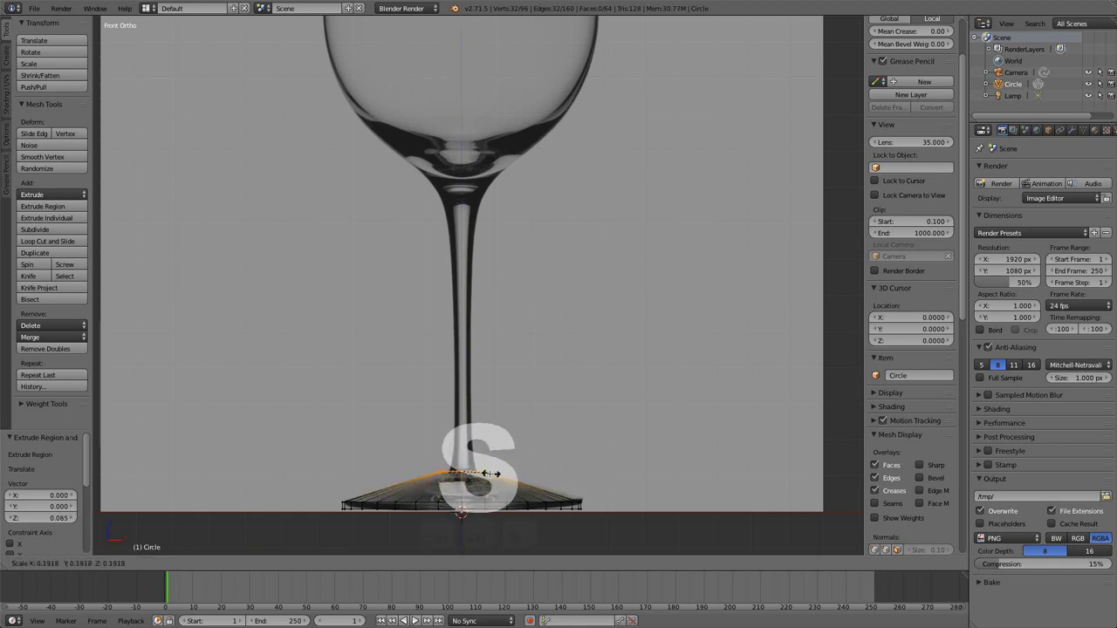
click(480, 468)
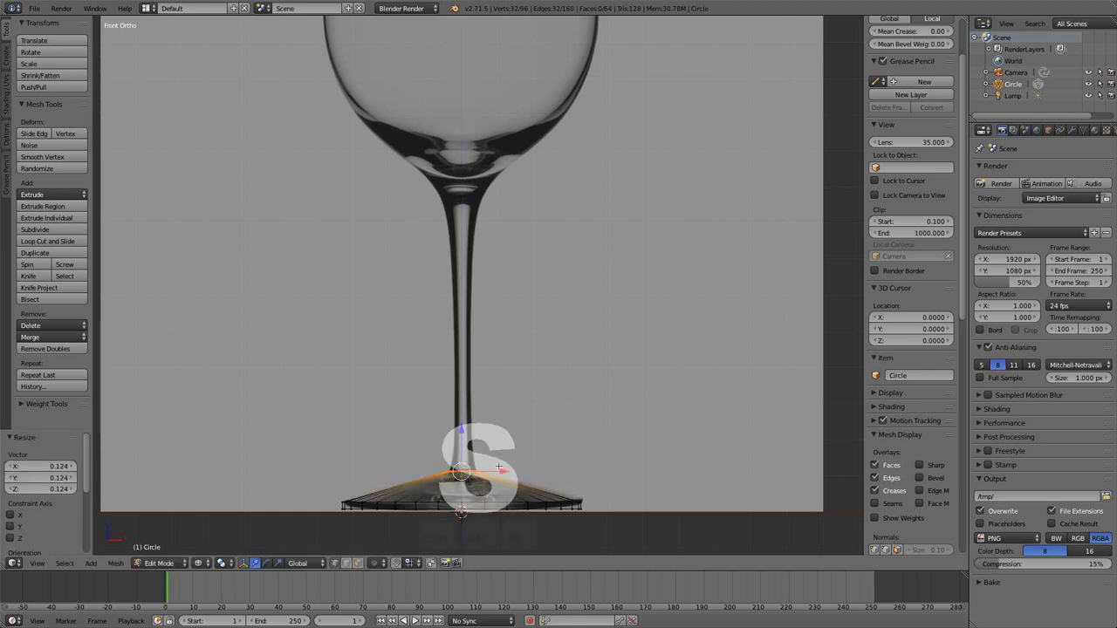
- Add three evenly spaced loop cuts around the sloped surface of the foot, without sliding them
scroll(599, 341, up, 4)
scroll(589, 199, up, 3)
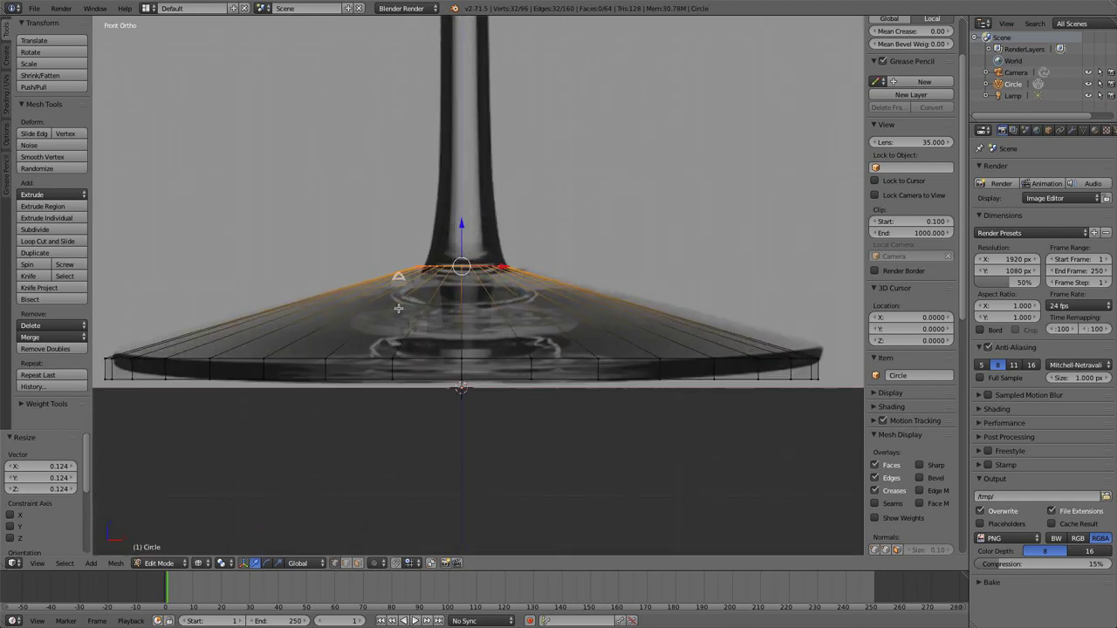
key(ctrl+r)
scroll(398, 307, up, 2)
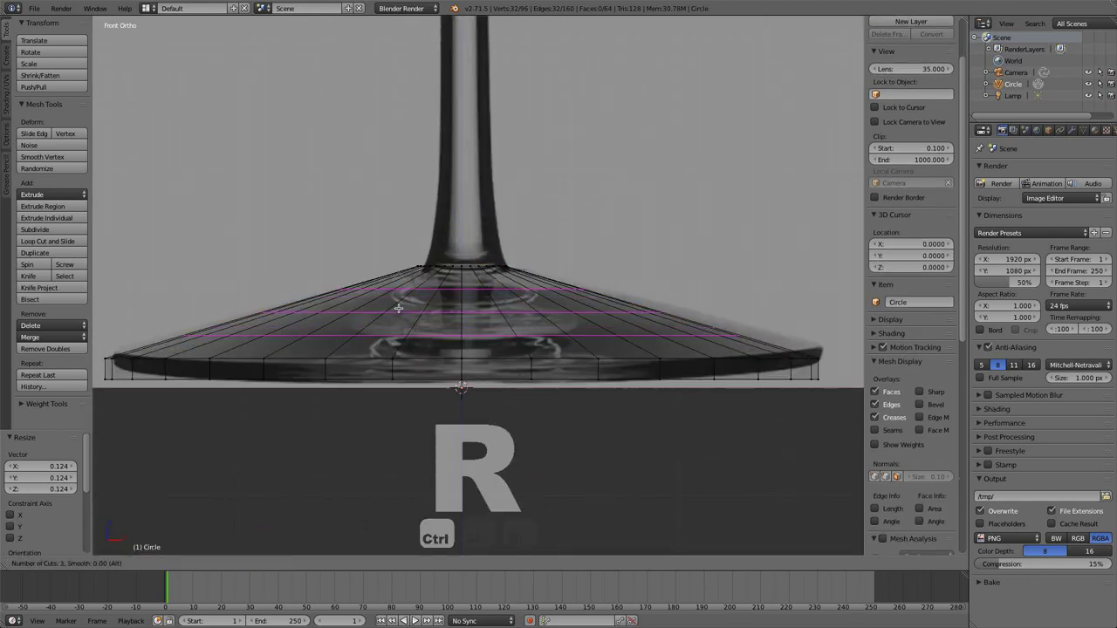
click(398, 307)
right_click(398, 307)
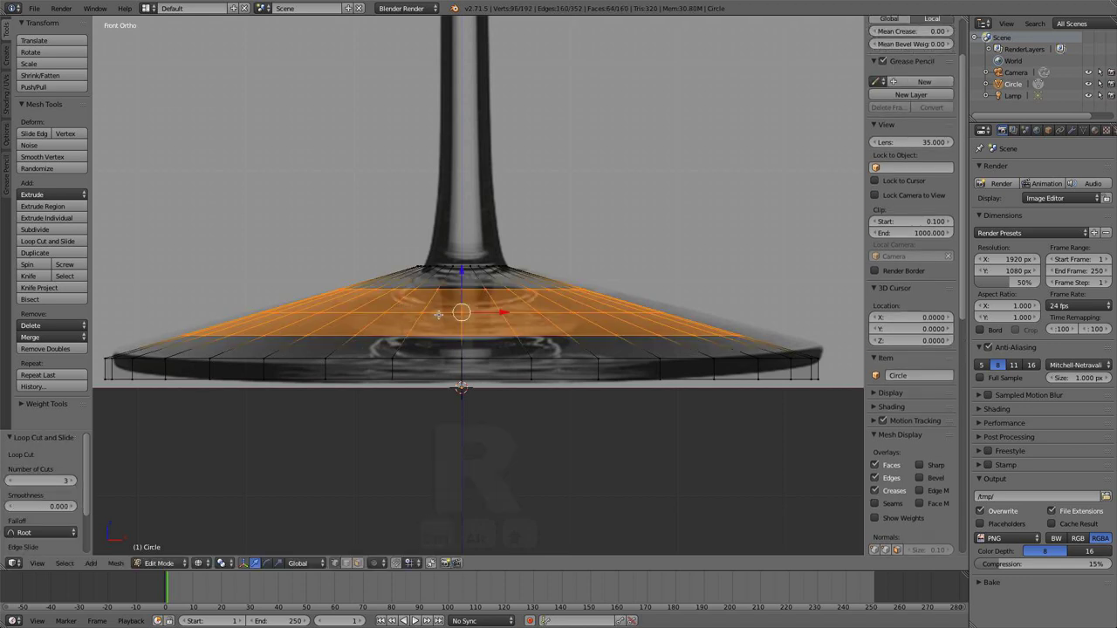
- Scale the middle loop of the foot's slope by about 0.93 using smooth proportional editing with a size of 0.22, and clear the selection
alt+right_click(438, 312)
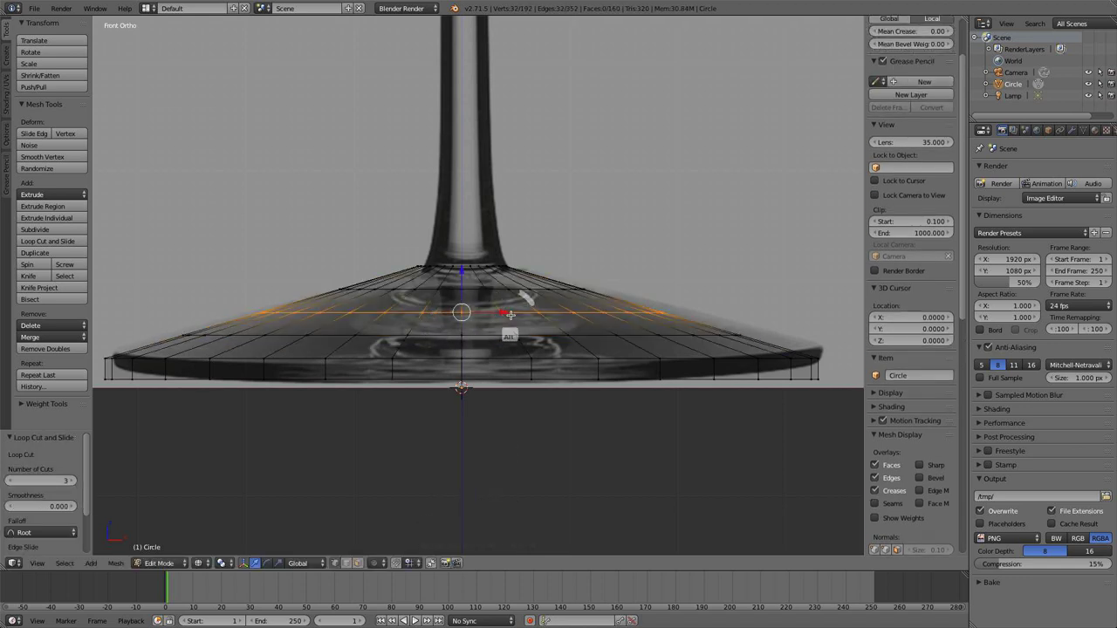
key(o)
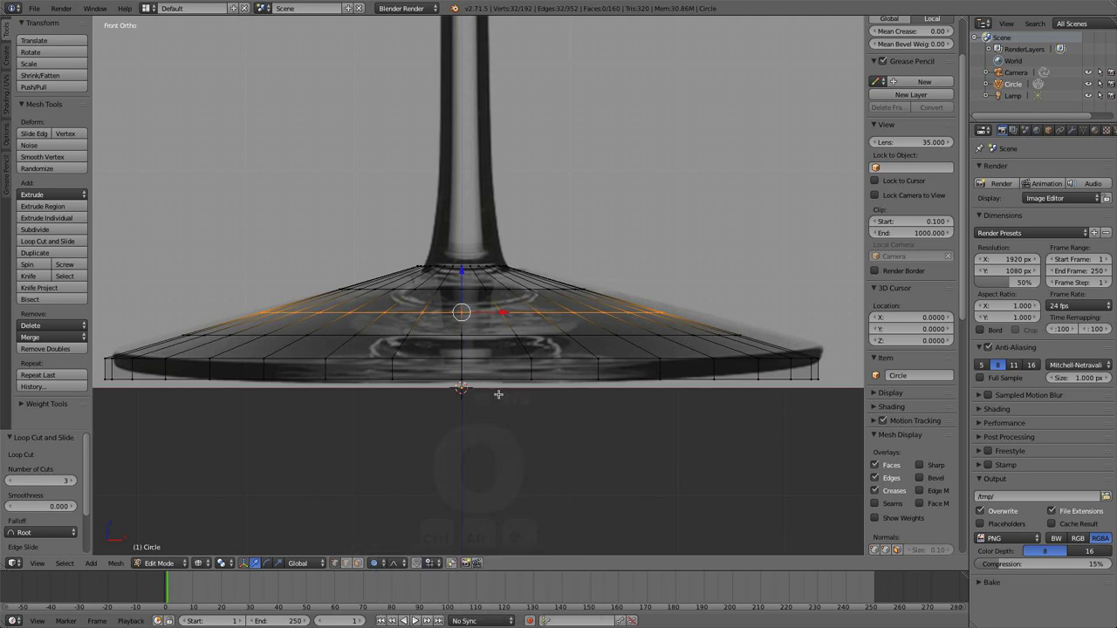
key(s)
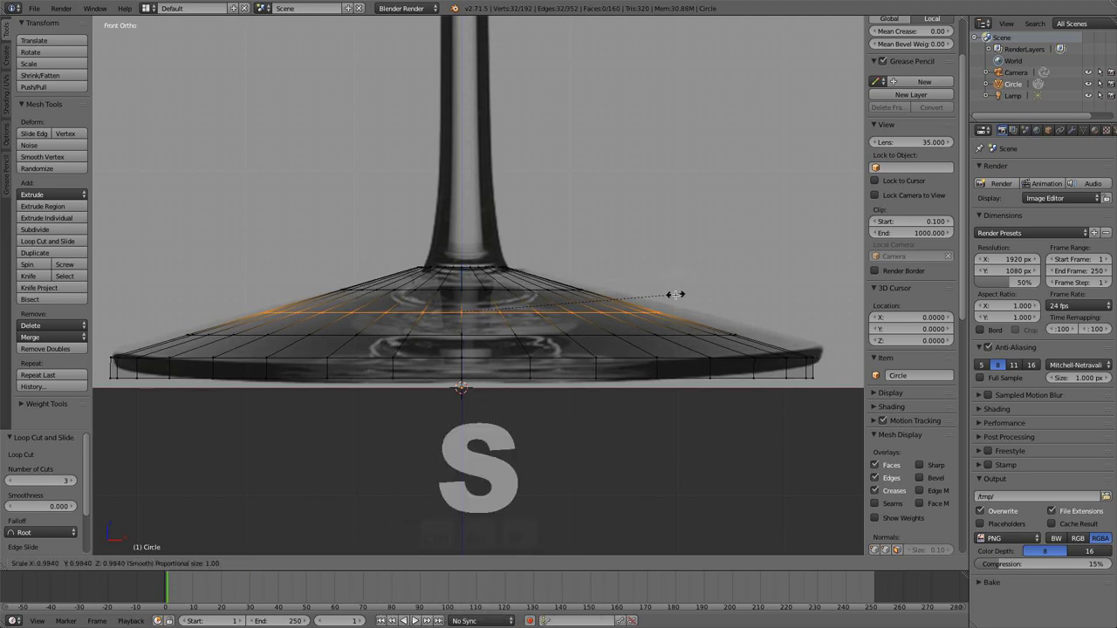
scroll(674, 297, up, 14)
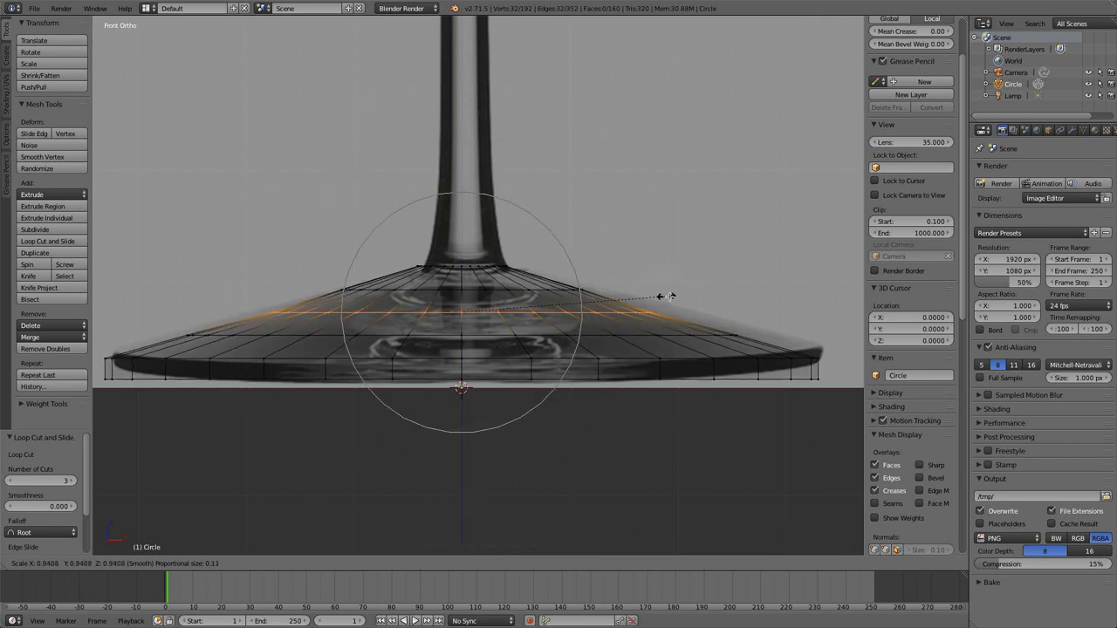
scroll(678, 295, down, 7)
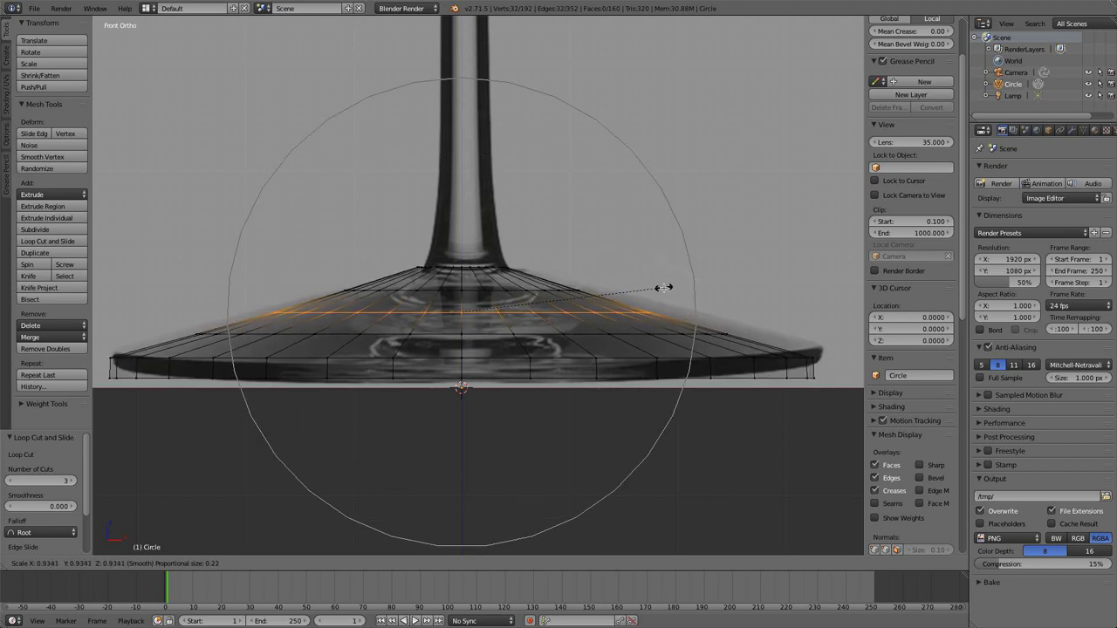
click(664, 287)
key(a)
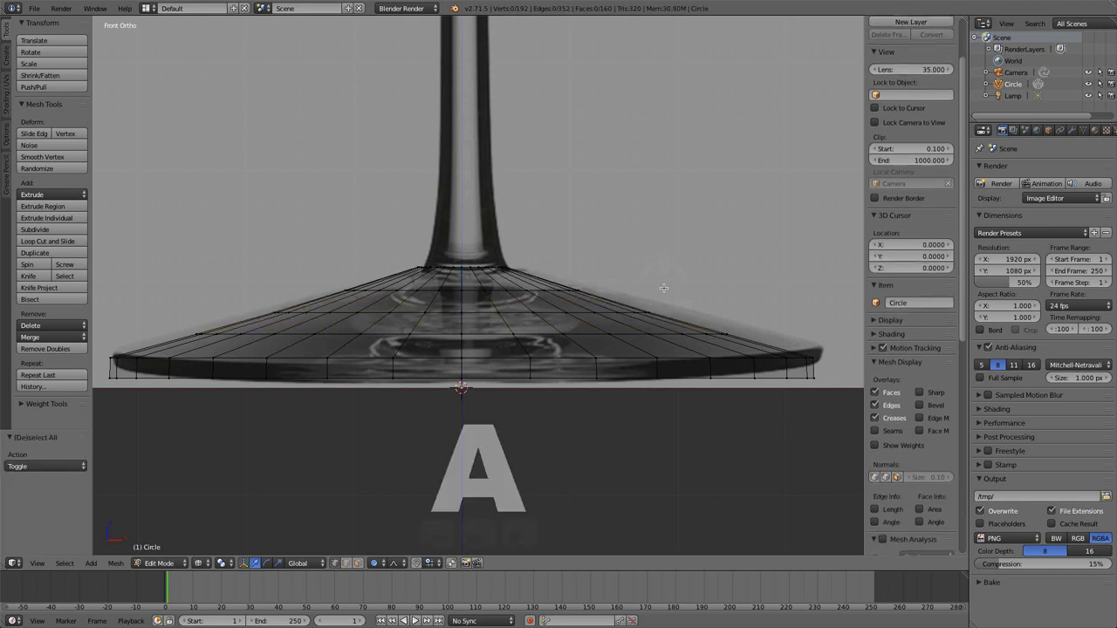
- Extrude the top ring of the foot upward along Z by about 0.809 to the base of the bowl to form the stem
alt+click(499, 377)
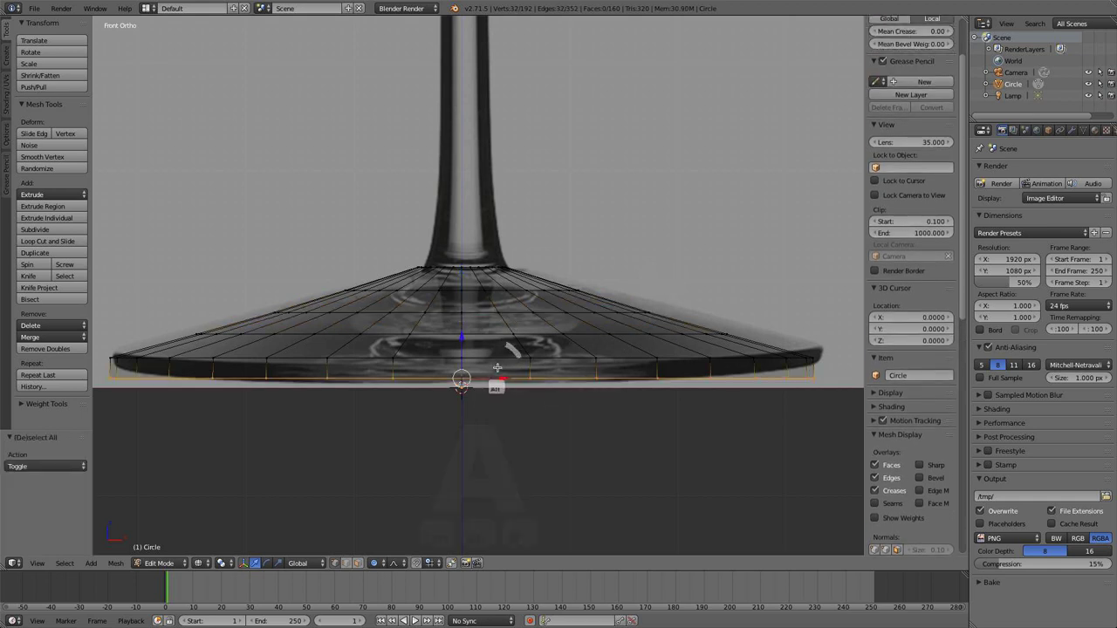
middle_drag(489, 342, 476, 349)
key(KP_1)
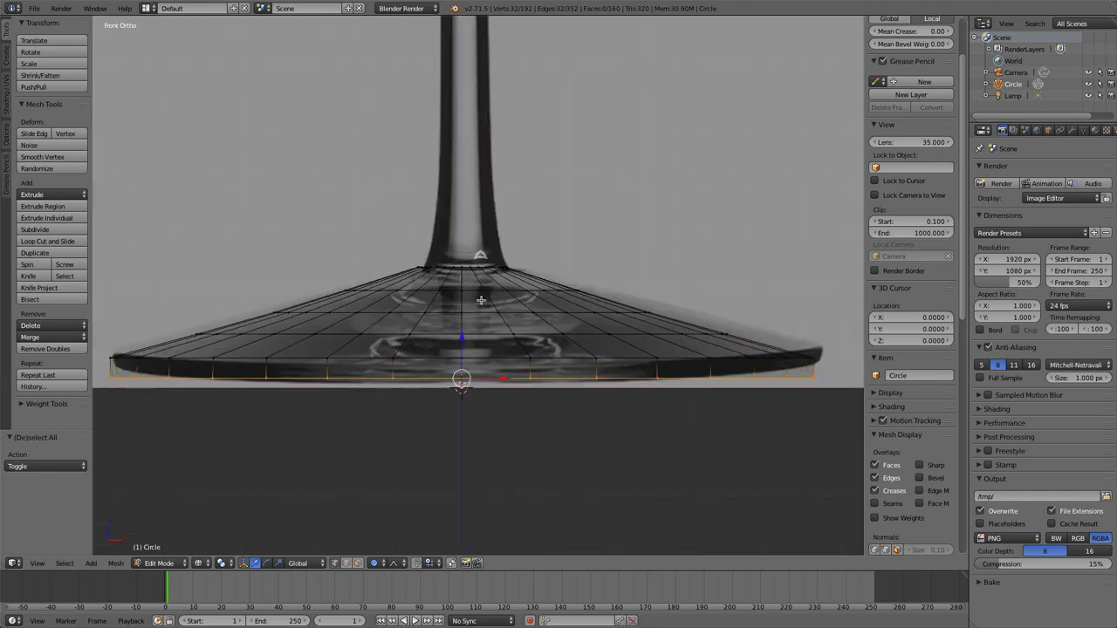
shift+middle_drag(466, 306, 467, 336)
alt+click(476, 297)
scroll(462, 237, down, 7)
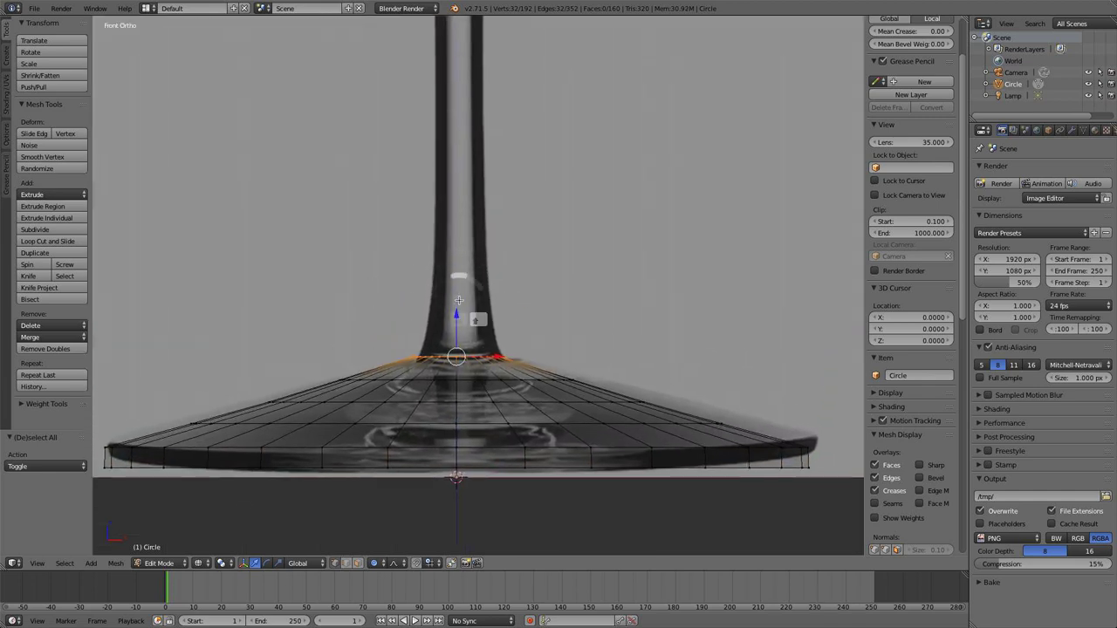
scroll(436, 301, up, 2)
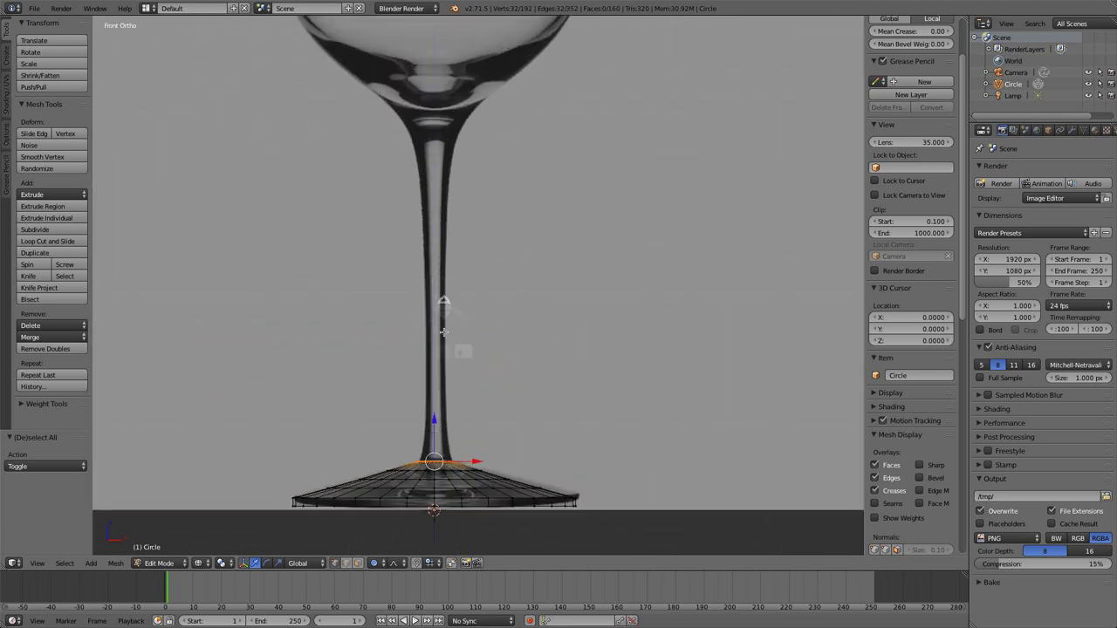
key(e)
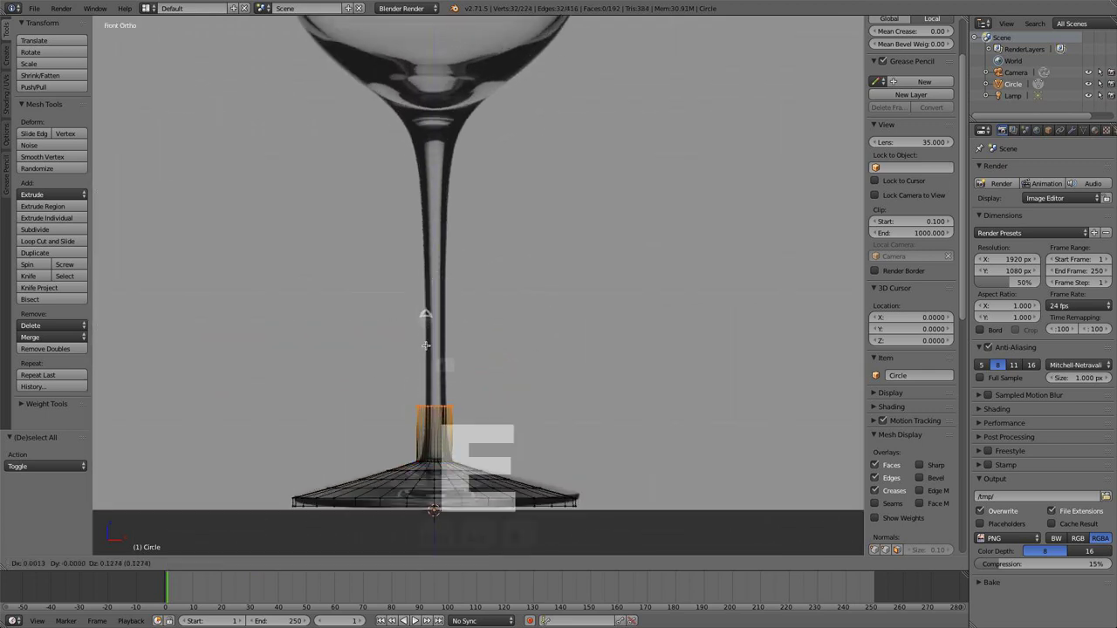
key(z)
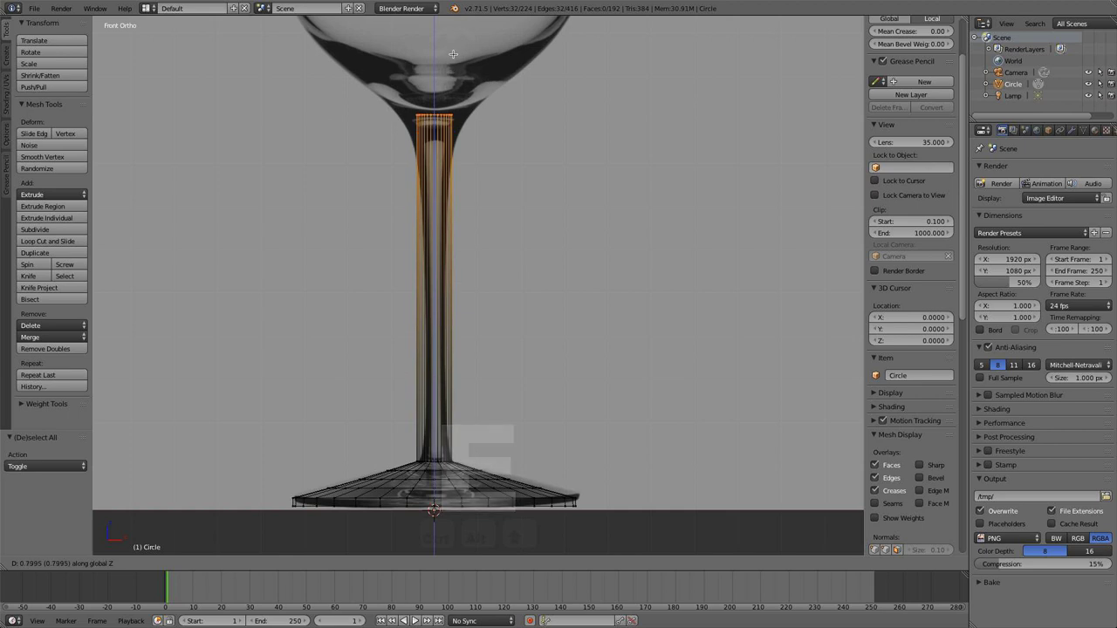
click(451, 49)
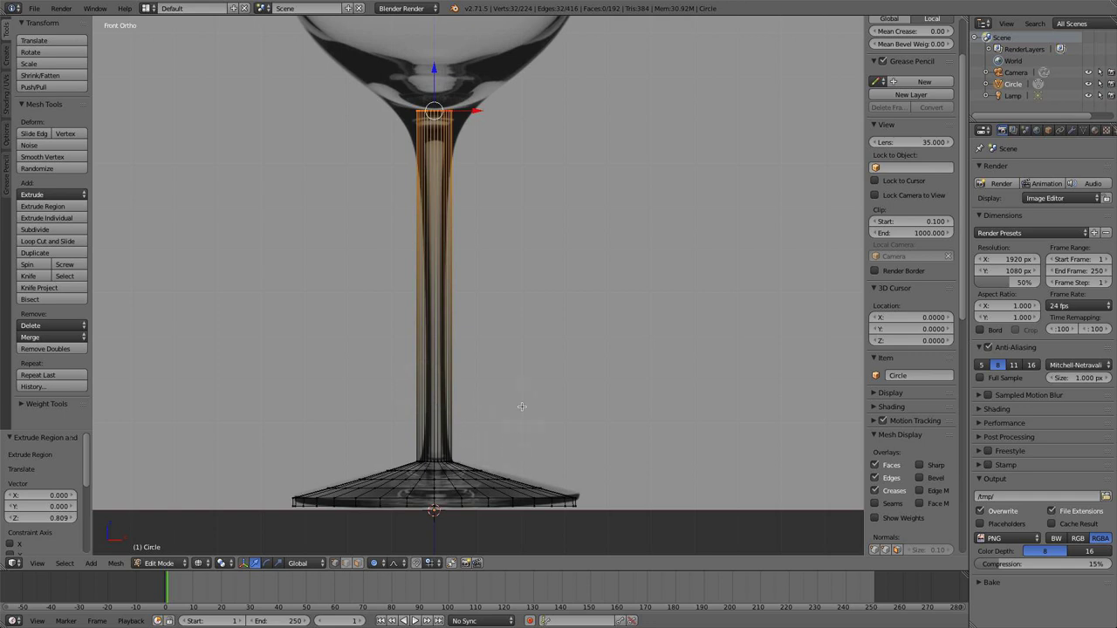
- Leave Edit Mode, add a level 2 subdivision surface to the glass mesh, and show its modifier settings
key(Tab)
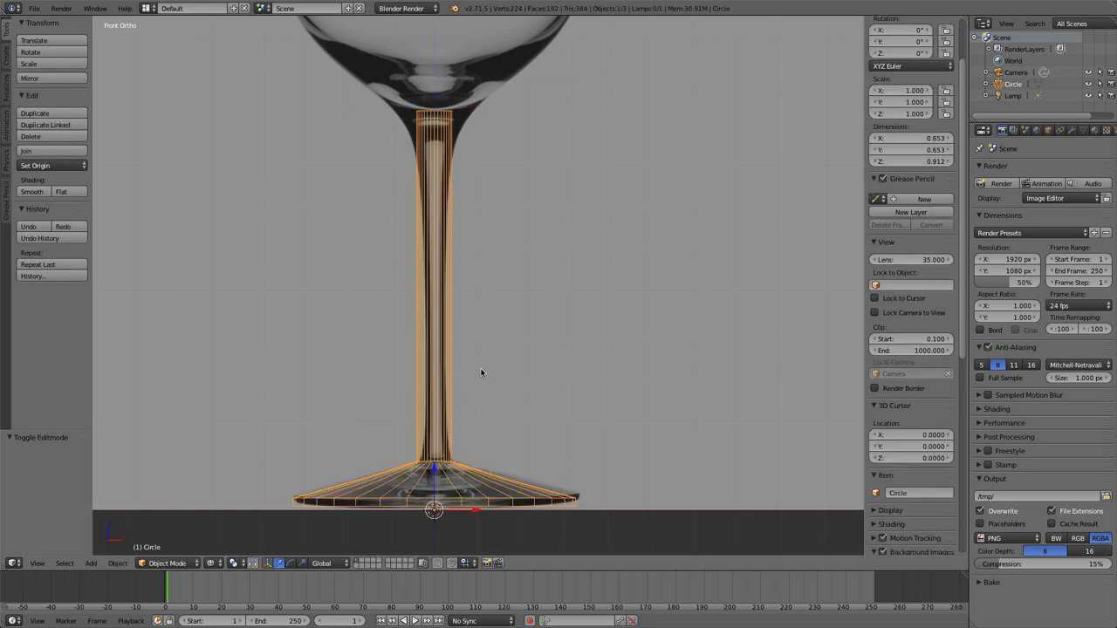
key(ctrl+2)
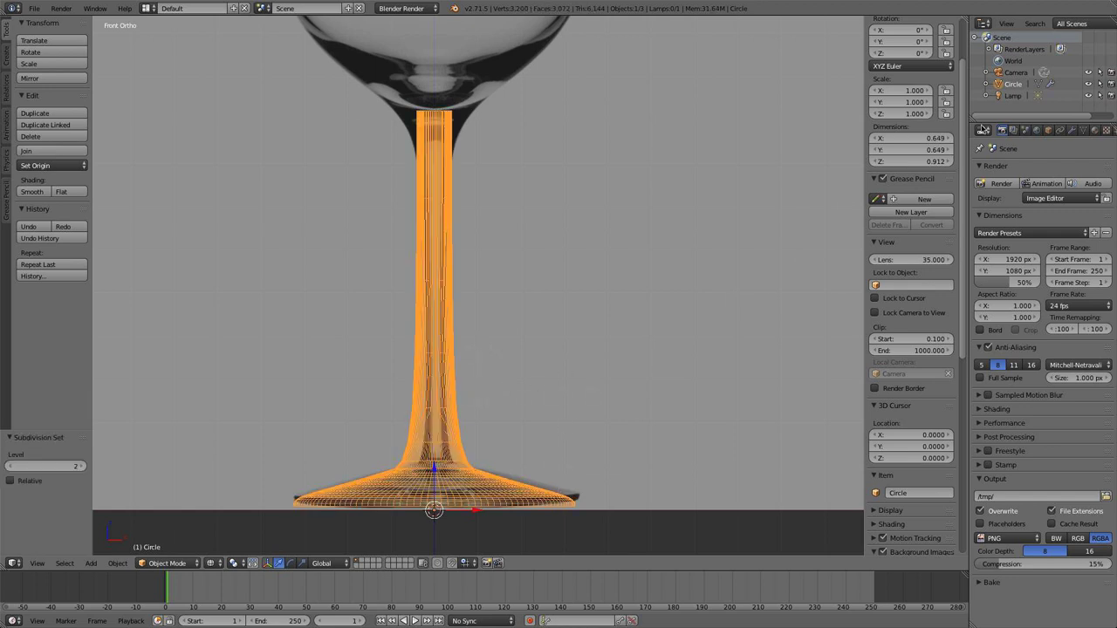
click(1072, 130)
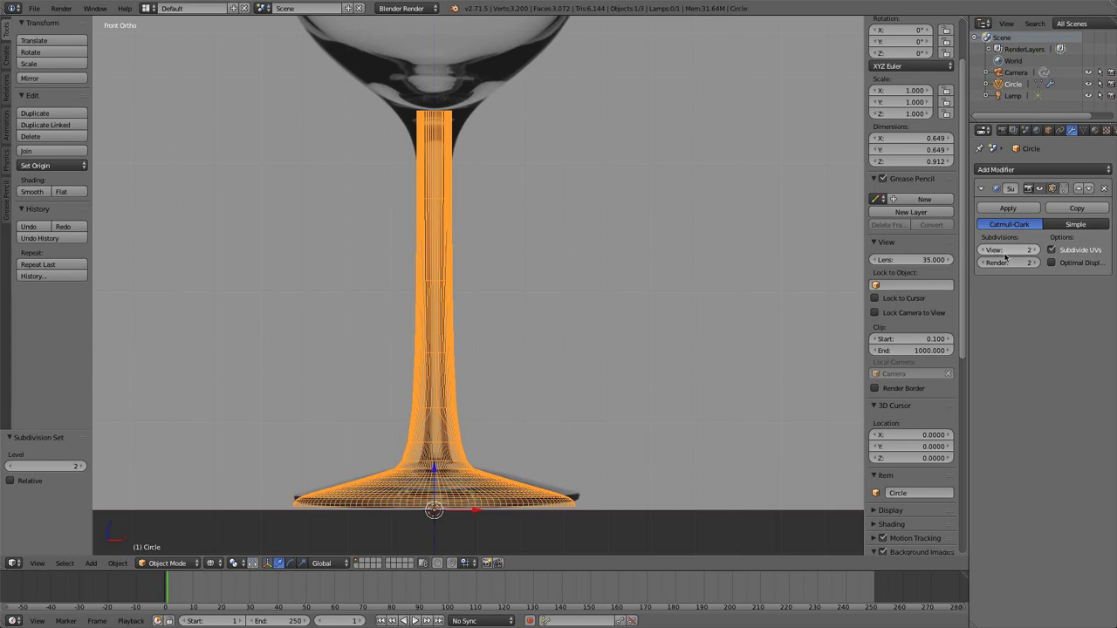
scroll(502, 349, up, 2)
key(n)
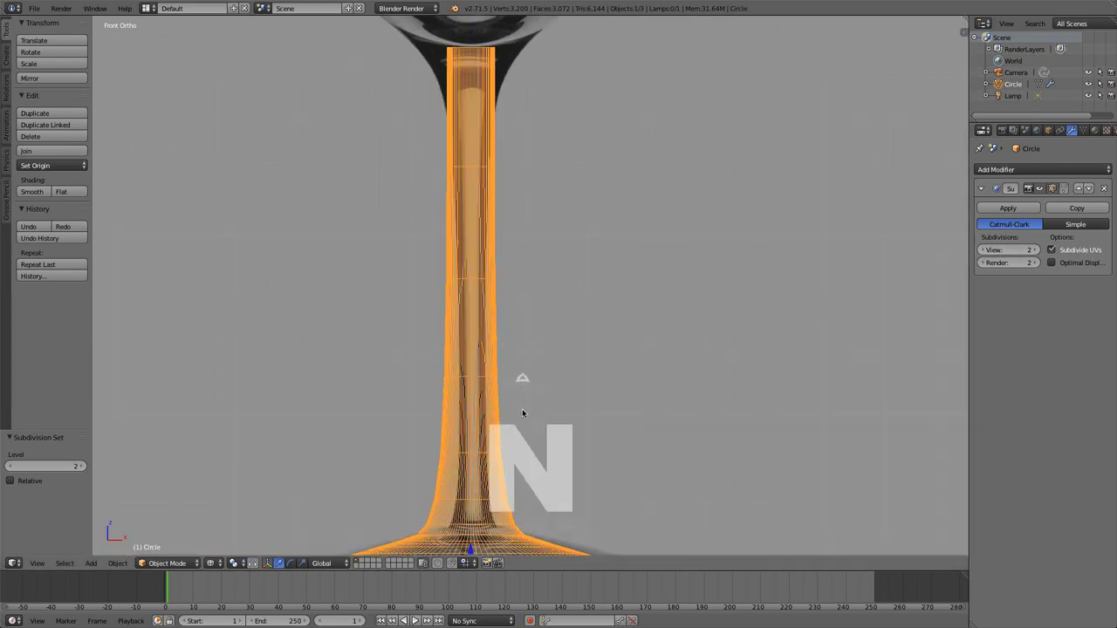
- In Edit Mode, set the mean crease of the edge loop at the top of the foot's outer rim to 1.00
shift+middle_drag(522, 413, 563, 219)
scroll(541, 262, up, 2)
key(Tab)
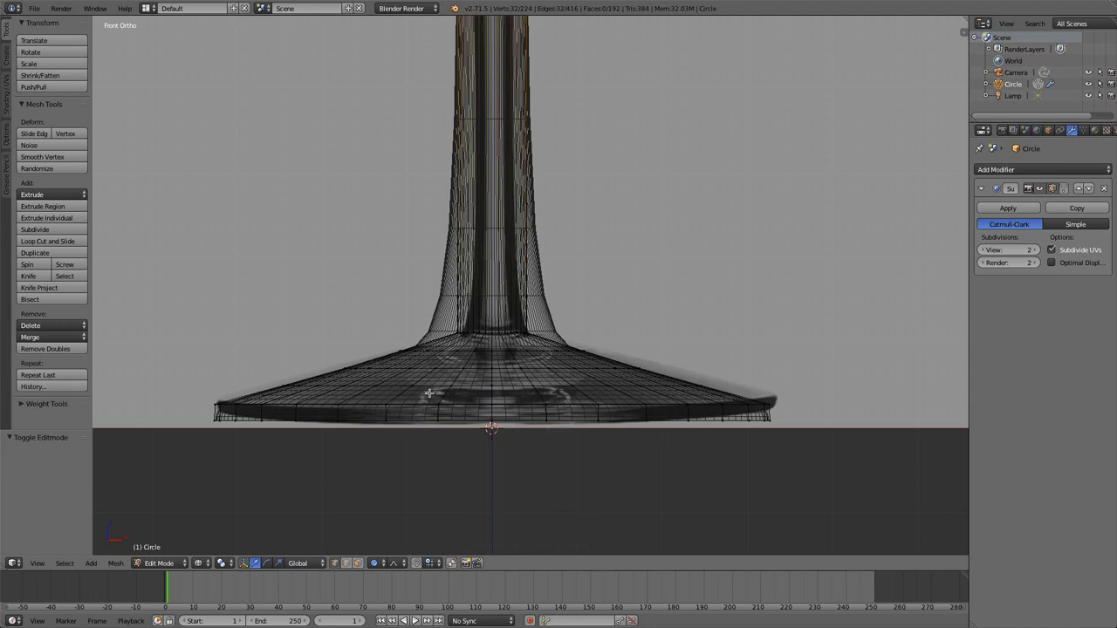
alt+right_click(314, 404)
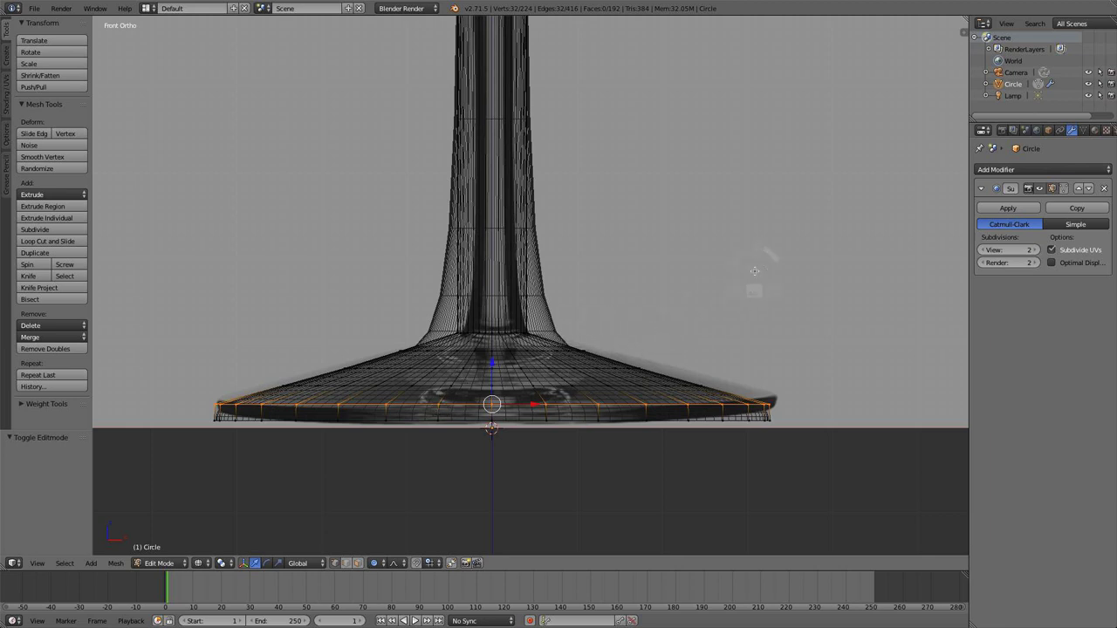
key(n)
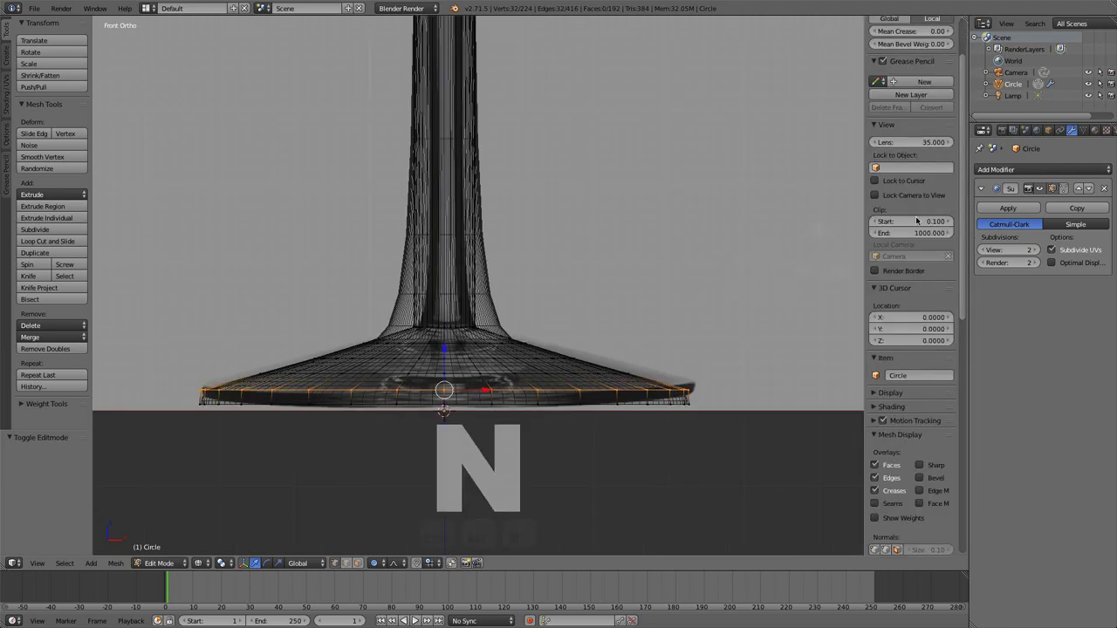
scroll(906, 89, up, 3)
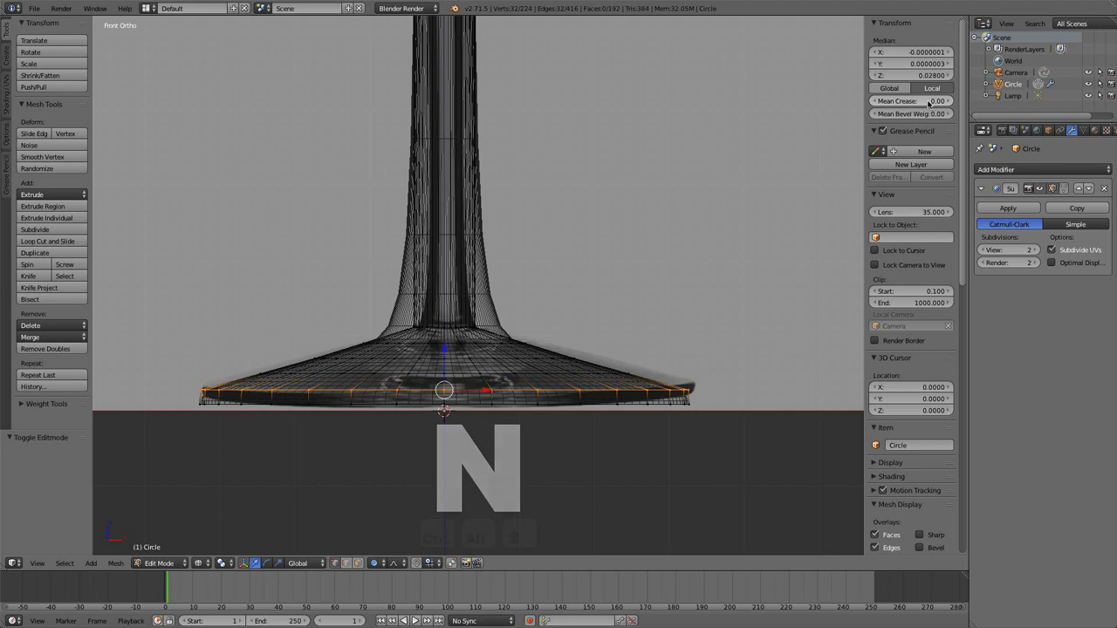
click(904, 102)
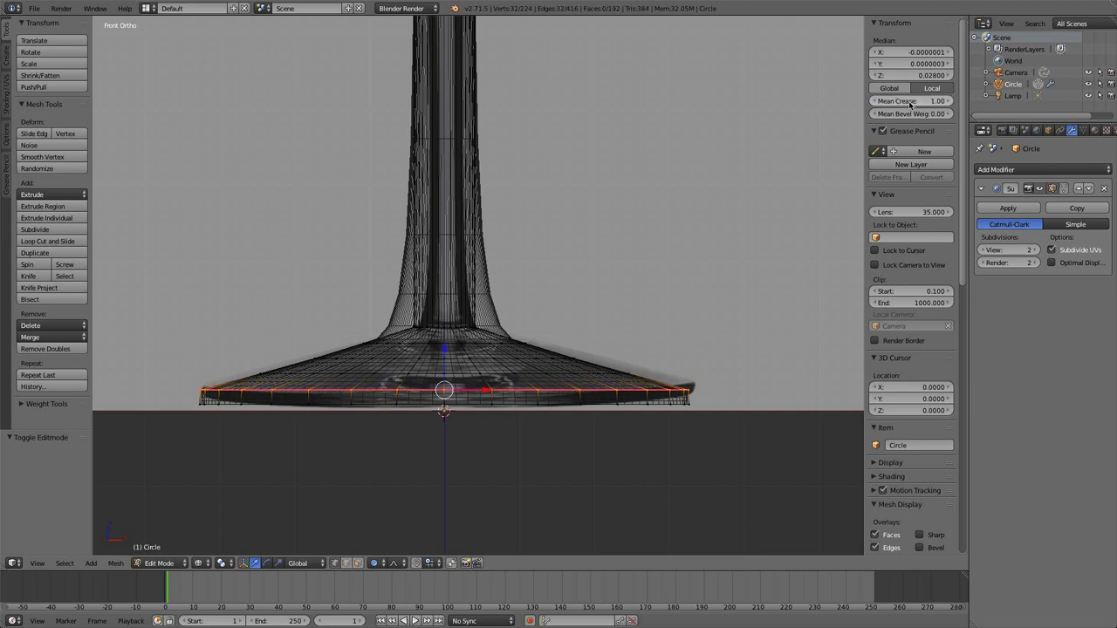
- Leave Edit Mode, display the glass in solid view, and apply smooth shading to it
key(Tab)
key(z)
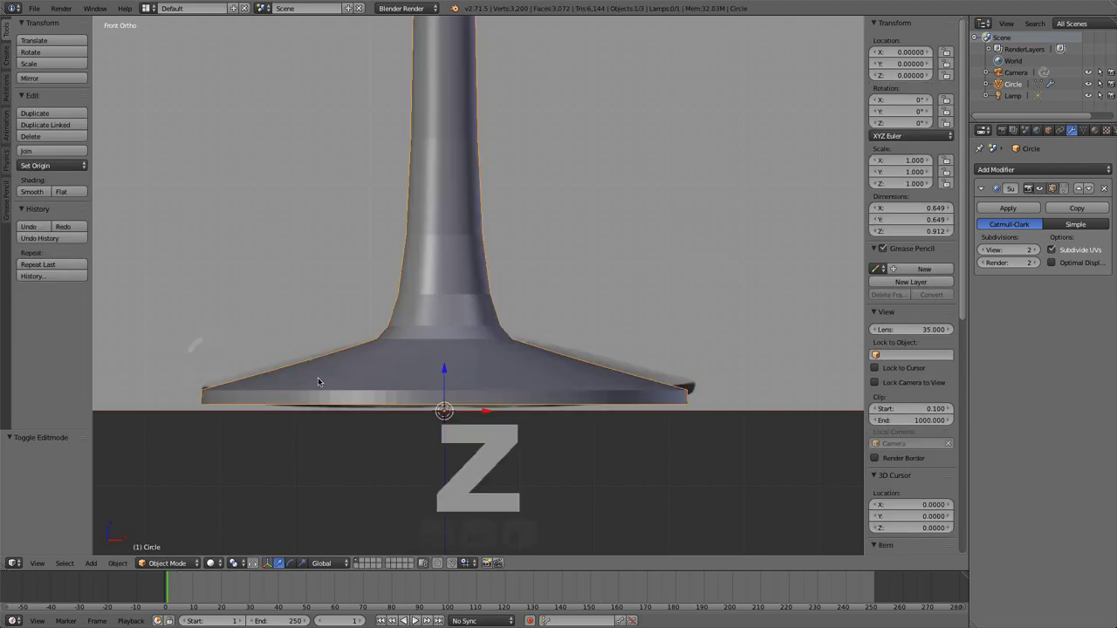
click(39, 190)
- In Edit Mode, lower the foot's bottom ring along Z by about 0.003 with proportional size 0.06, crease it, and clear the selection
key(Tab)
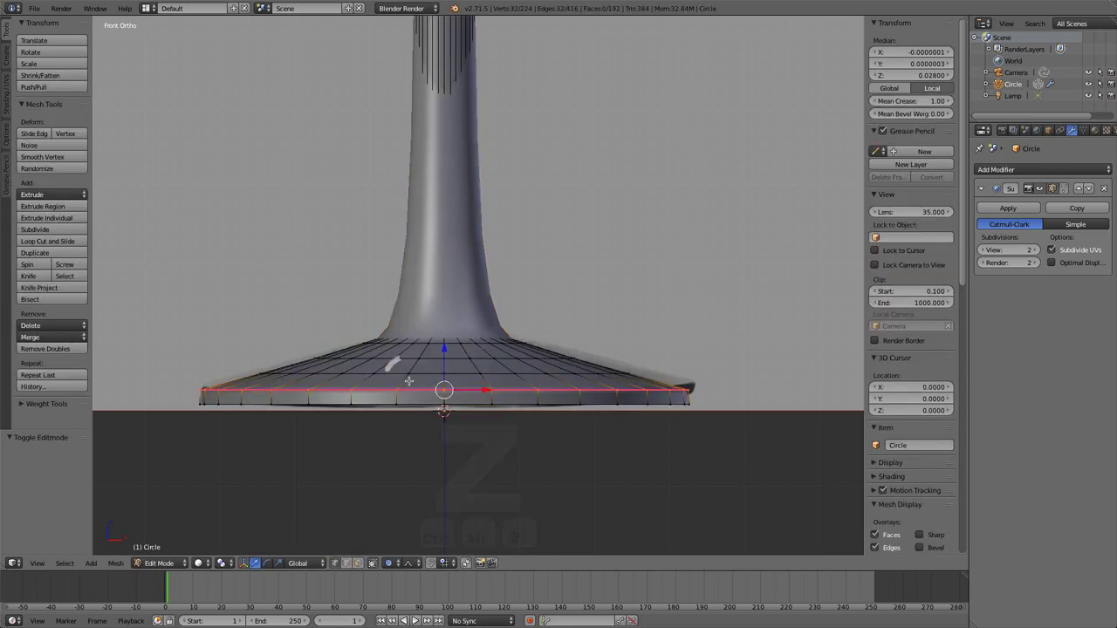
alt+right_click(417, 403)
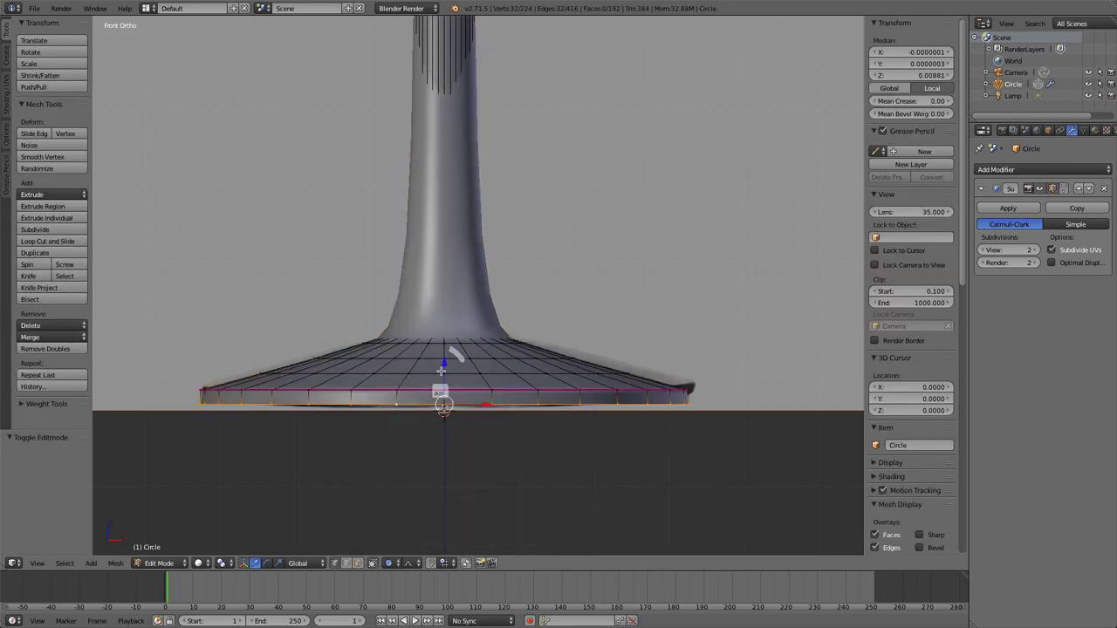
key(g)
key(z)
scroll(440, 373, up, 11)
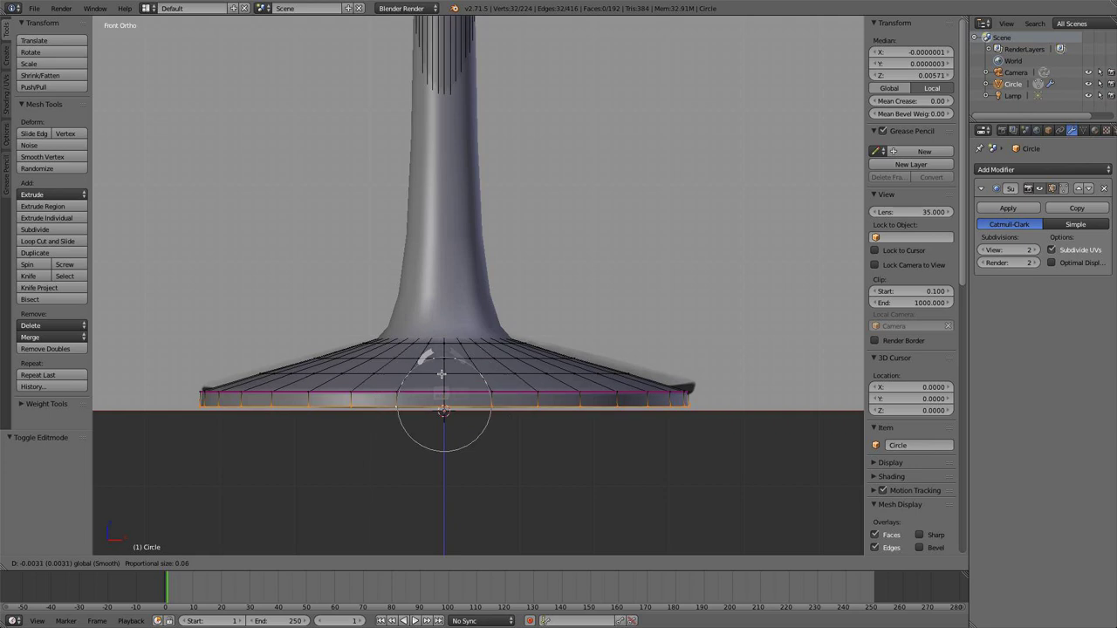
click(441, 375)
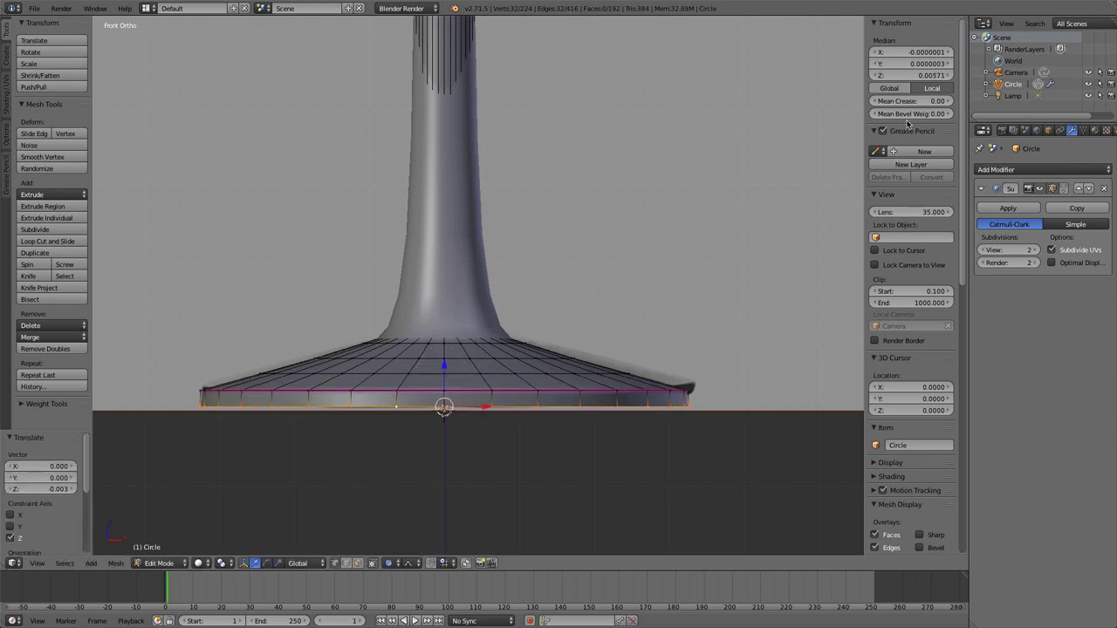
key(a)
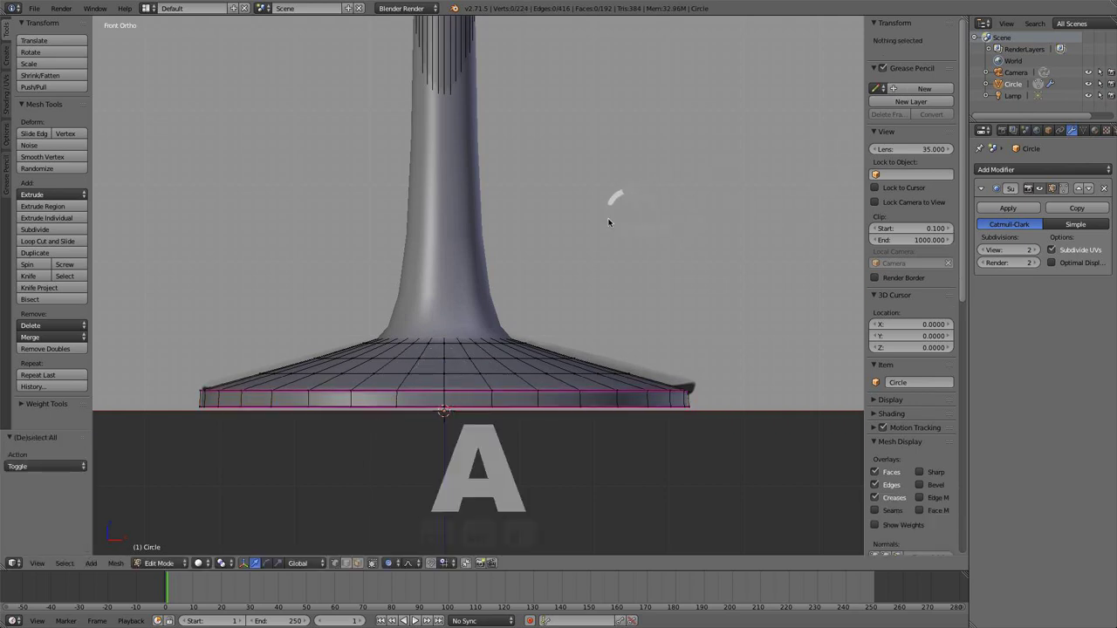
- Switch the glass to wireframe display and return to Edit Mode to compare the foot and lower stem with the reference
key(Tab)
middle_drag(444, 296, 469, 344)
scroll(470, 344, up, 2)
key(z)
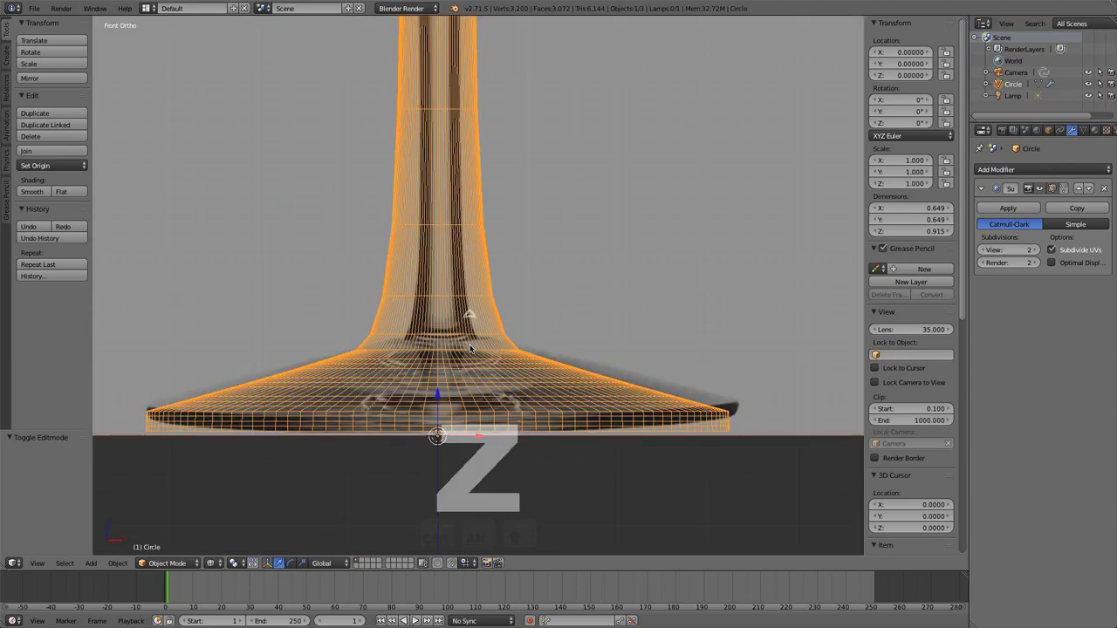
scroll(478, 325, up, 2)
key(Tab)
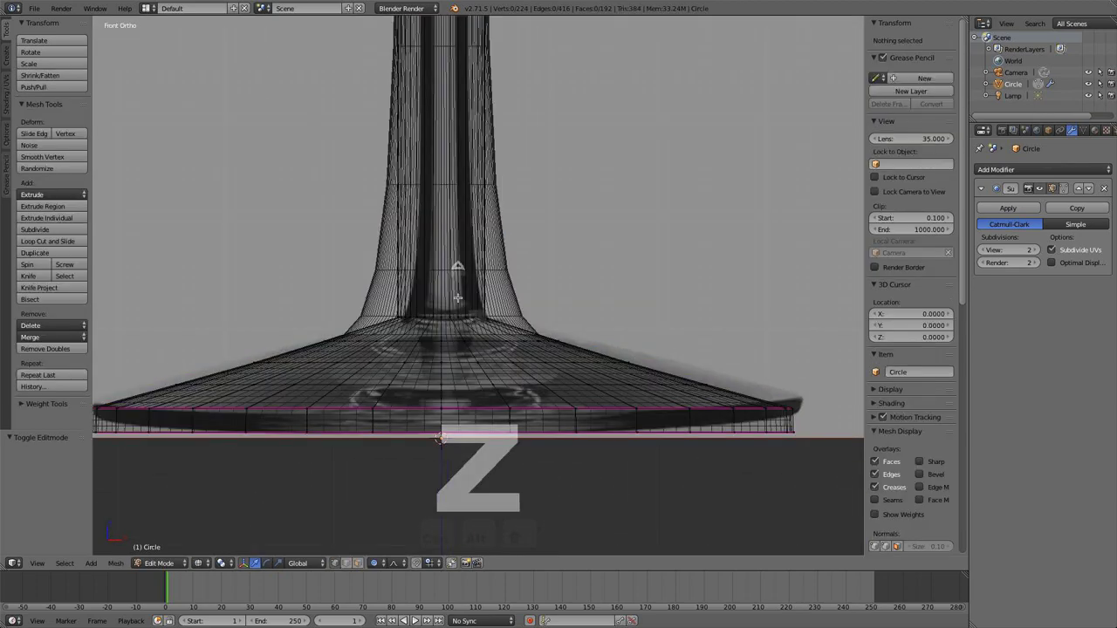
scroll(451, 203, down, 1)
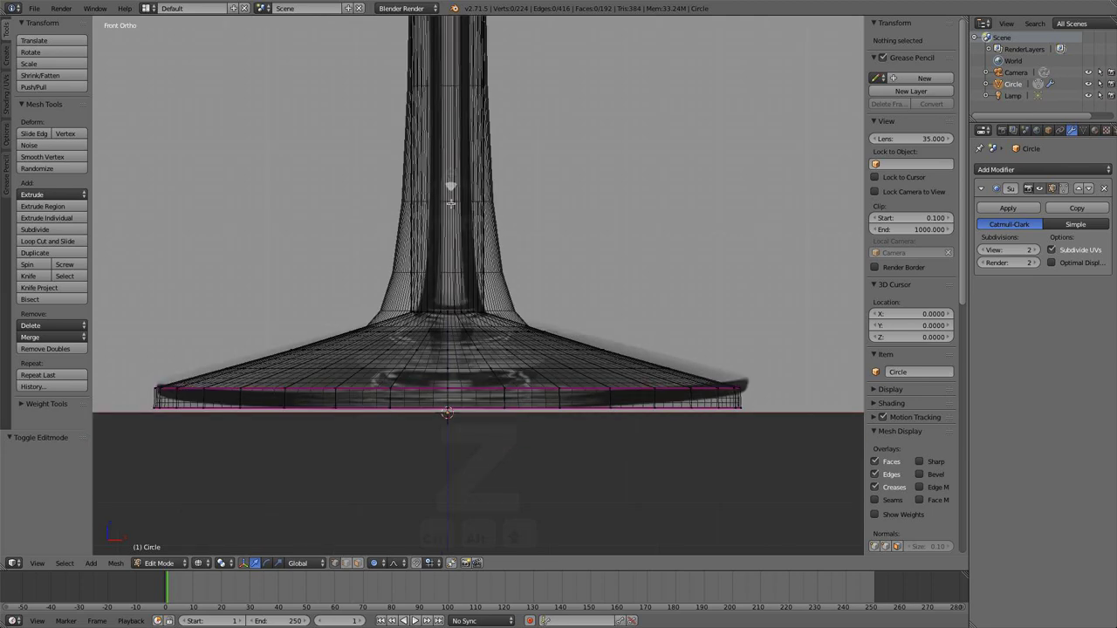
- Add one loop cut around the stem and slide it down to just above the foot, at Z about 0.127
key(ctrl+r)
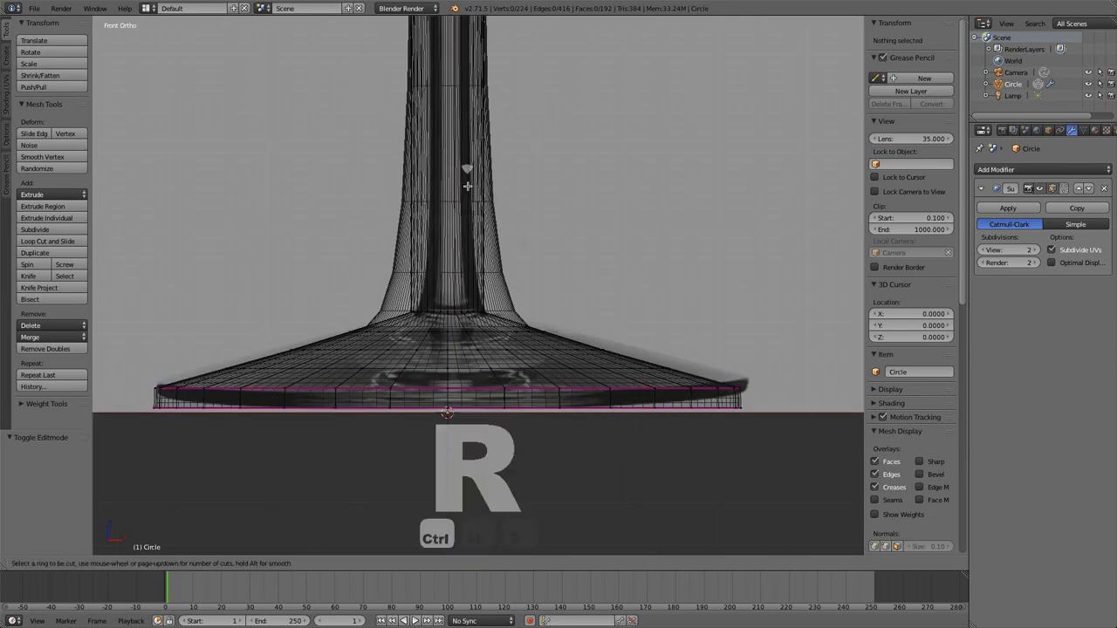
right_click(501, 237)
scroll(515, 244, down, 4)
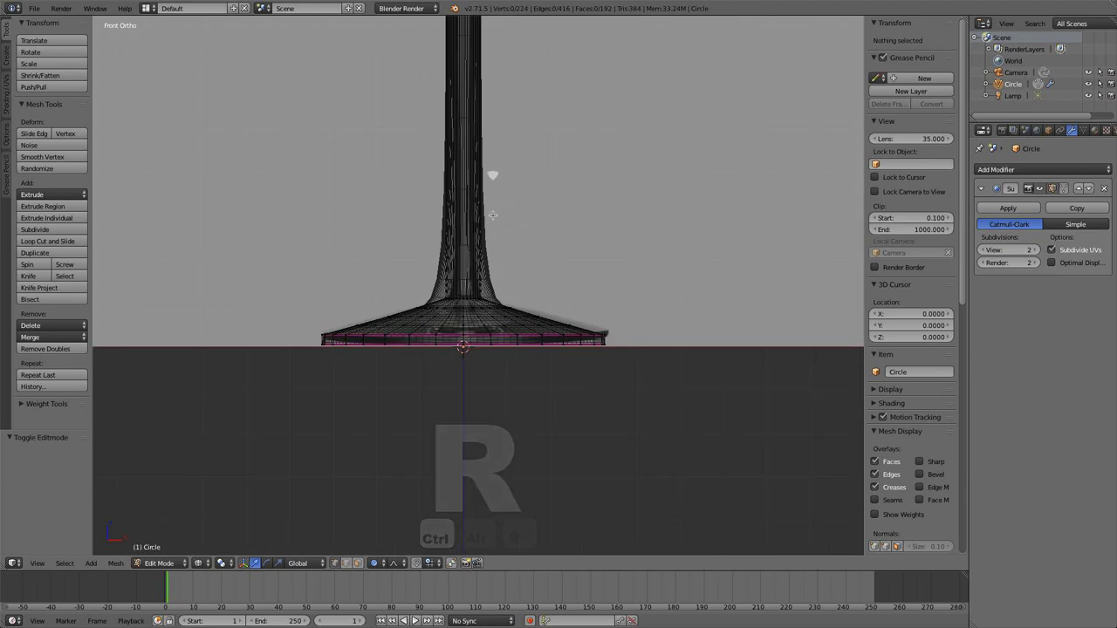
key(ctrl+r)
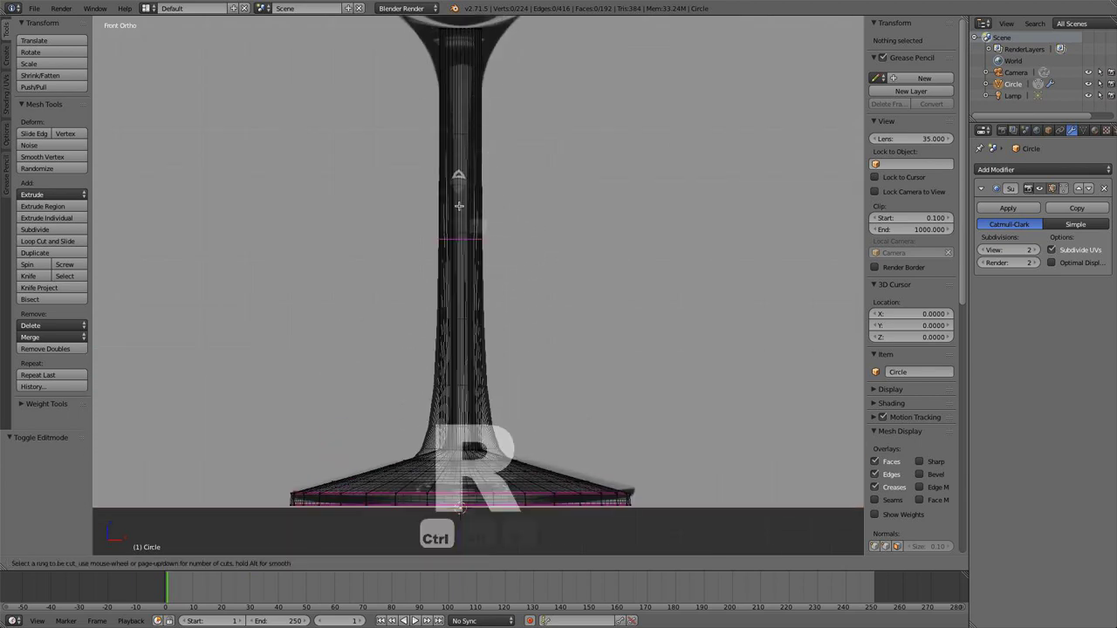
click(466, 225)
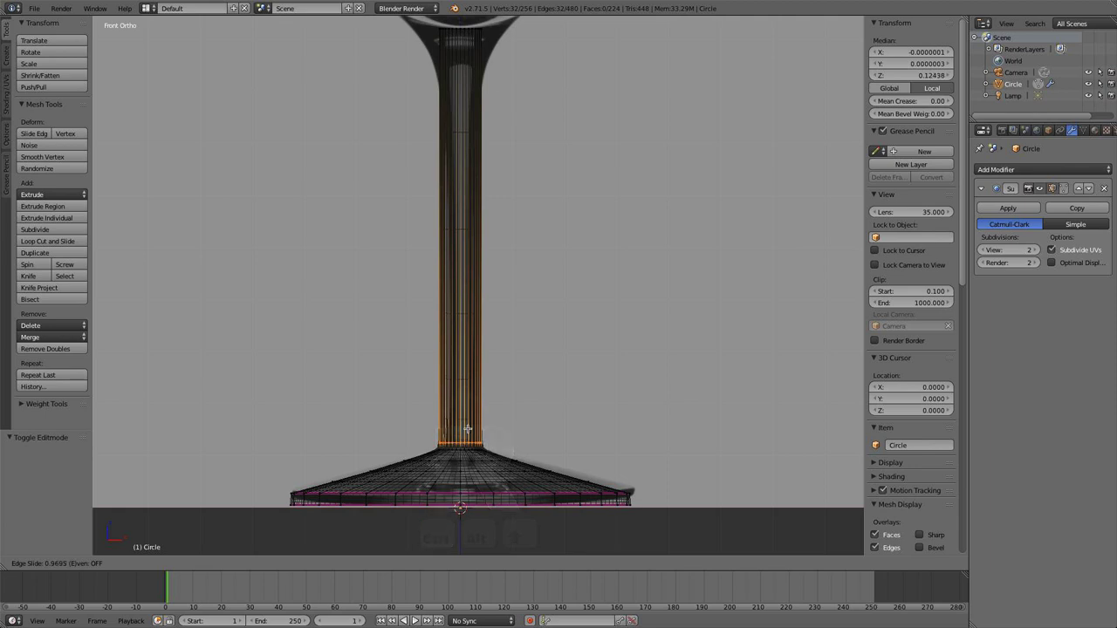
click(466, 423)
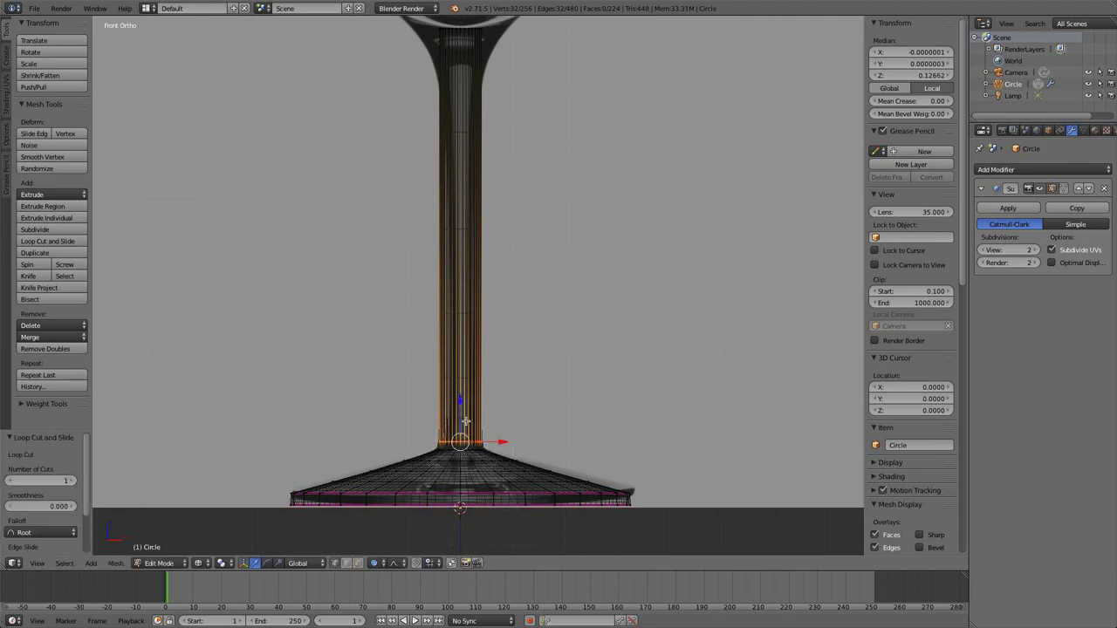
- Add a second loop cut around the stem and slide it down to Z about 0.197, above the previous ring
key(z)
scroll(475, 367, up, 5)
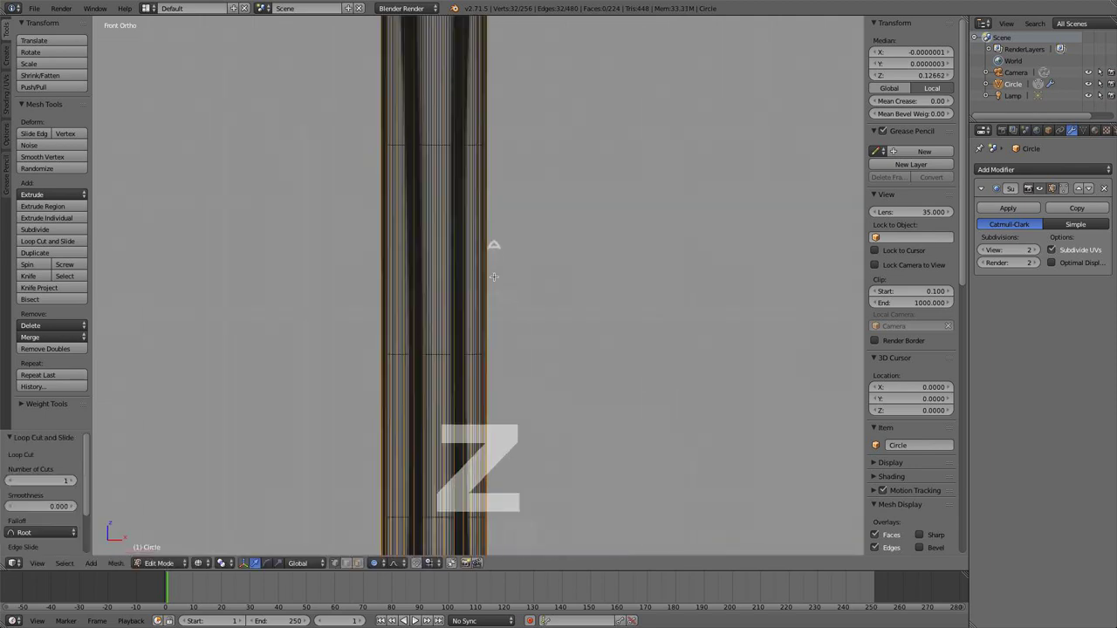
scroll(462, 229, down, 2)
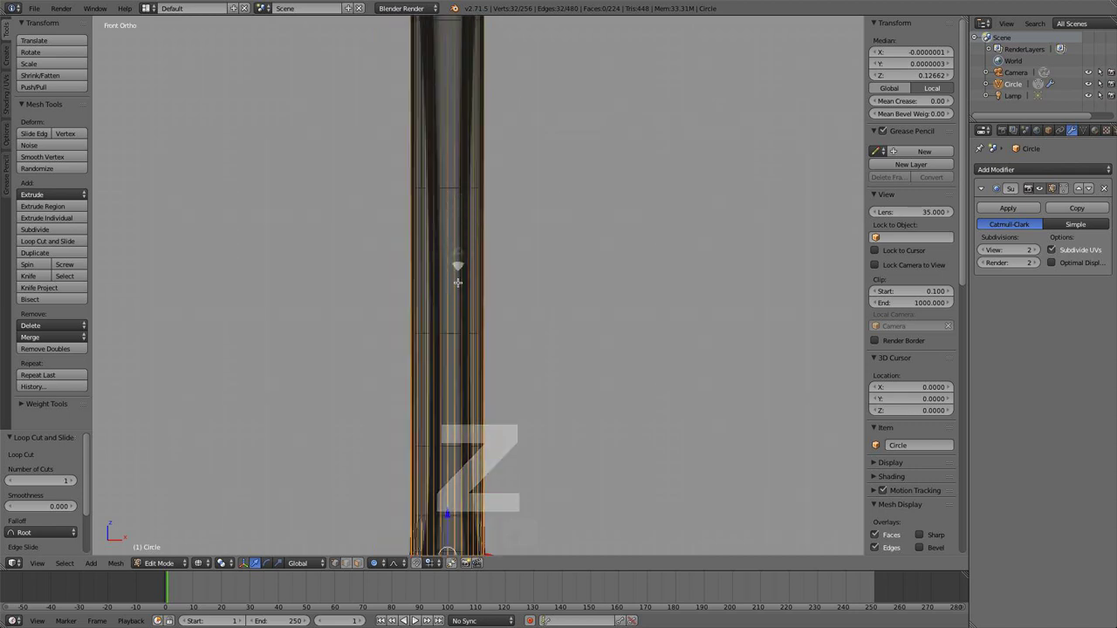
key(ctrl+r)
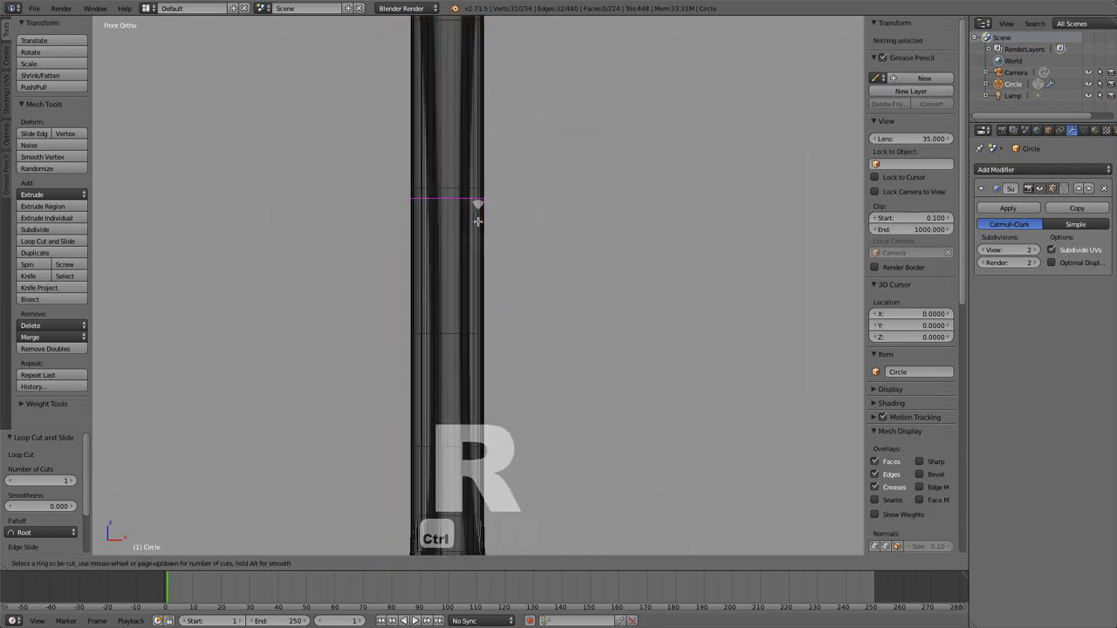
click(476, 210)
click(469, 514)
- Scale the new stem ring by 0.504 and again by about 0.84, then lower it along Z by about 0.011
shift+middle_drag(469, 515, 503, 246)
scroll(471, 297, up, 3)
key(s)
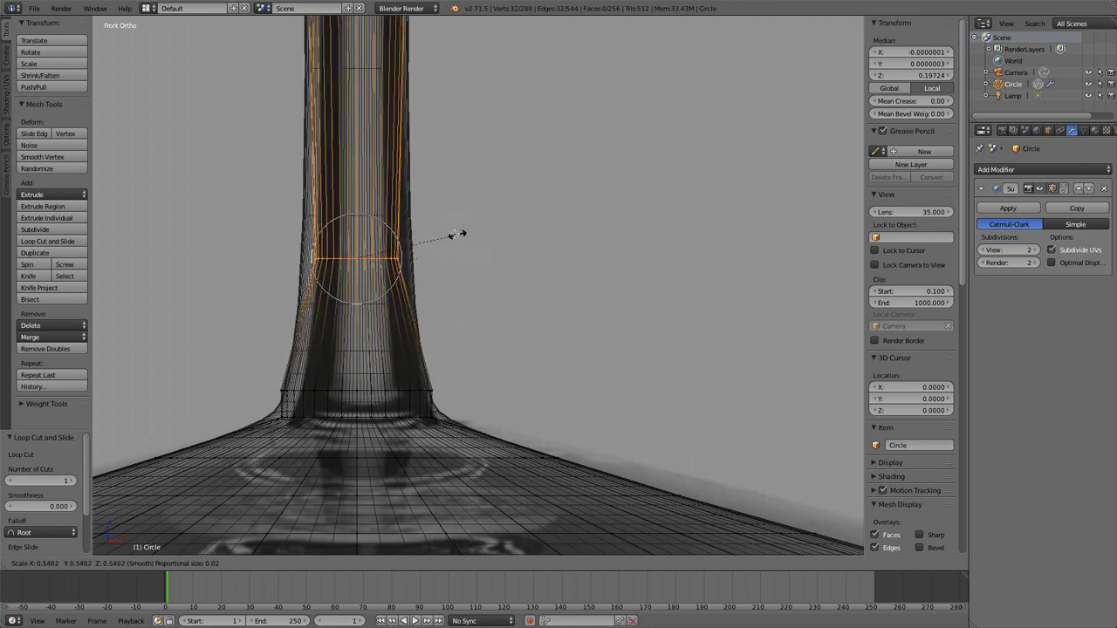
click(445, 228)
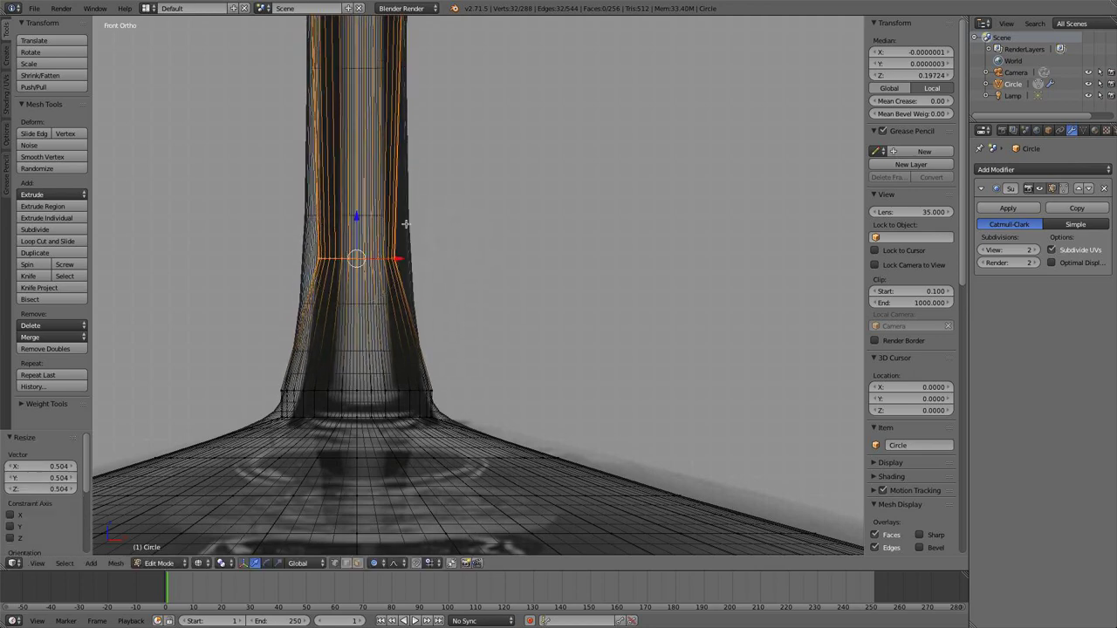
key(s)
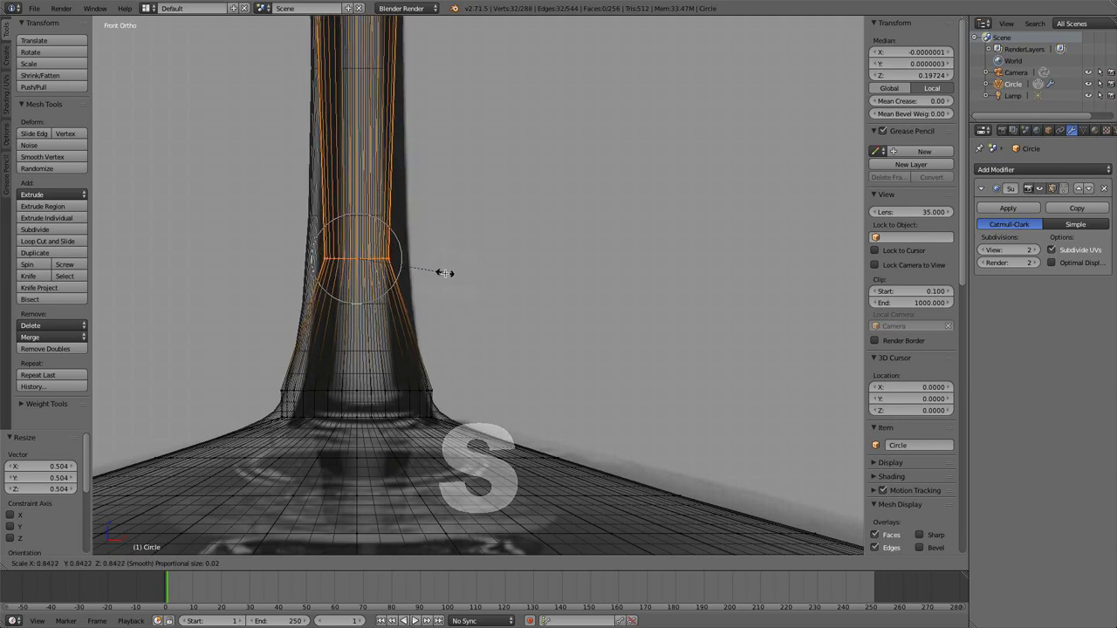
click(443, 270)
key(g)
key(z)
click(352, 224)
- Show the glass in solid view and scale the stem's lowest ring, just above the foot, by 0.927
key(z)
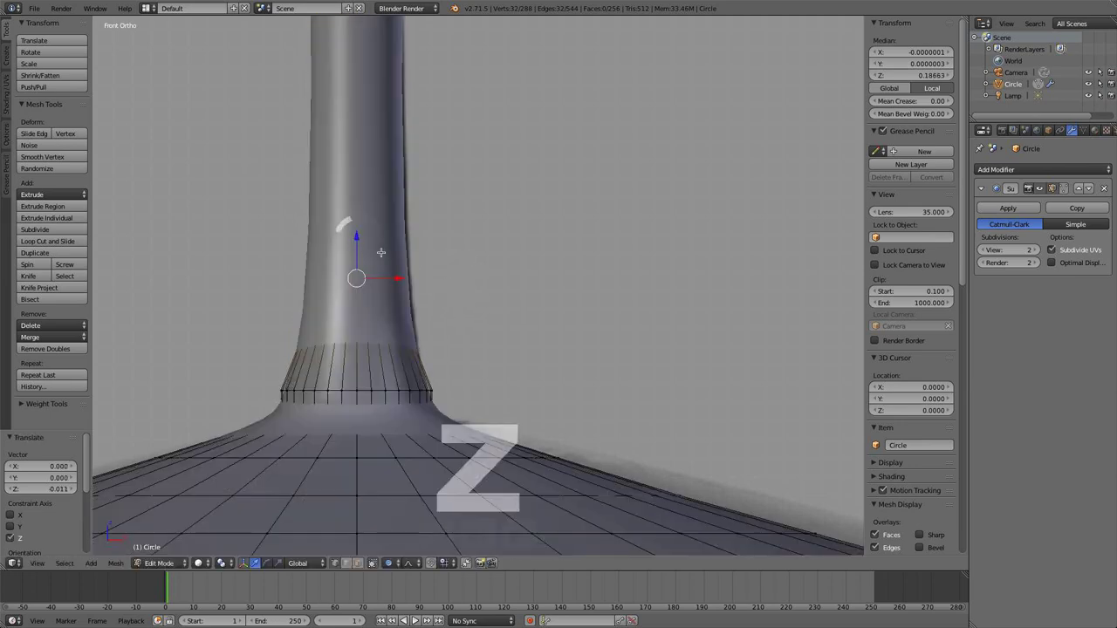
key(Tab)
scroll(384, 248, down, 3)
scroll(396, 253, up, 3)
key(Tab)
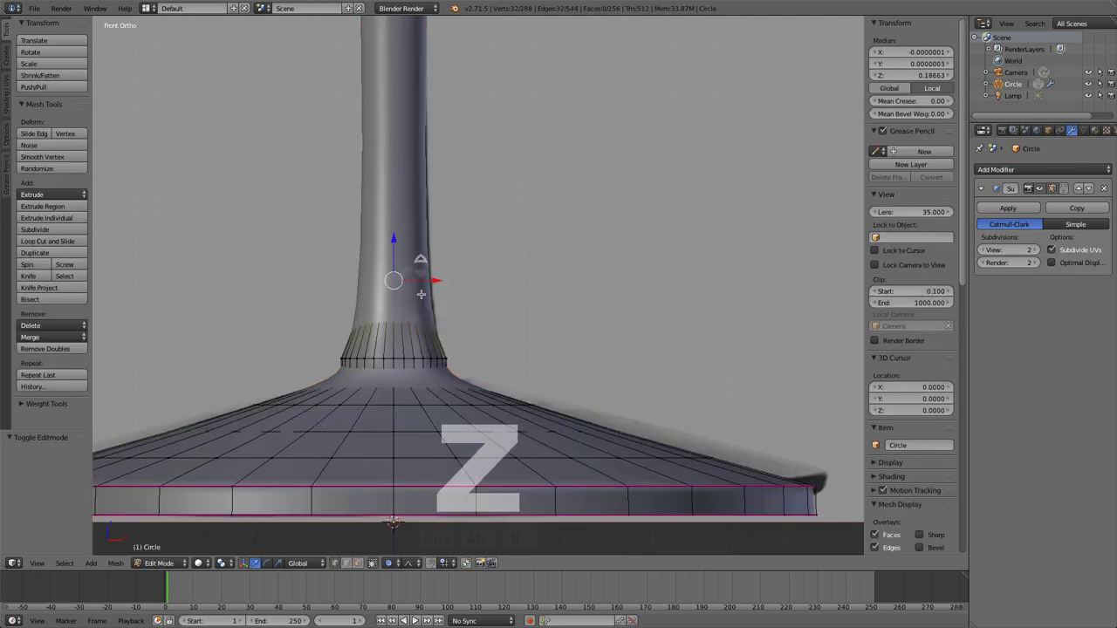
scroll(396, 253, up, 2)
alt+click(395, 371)
key(s)
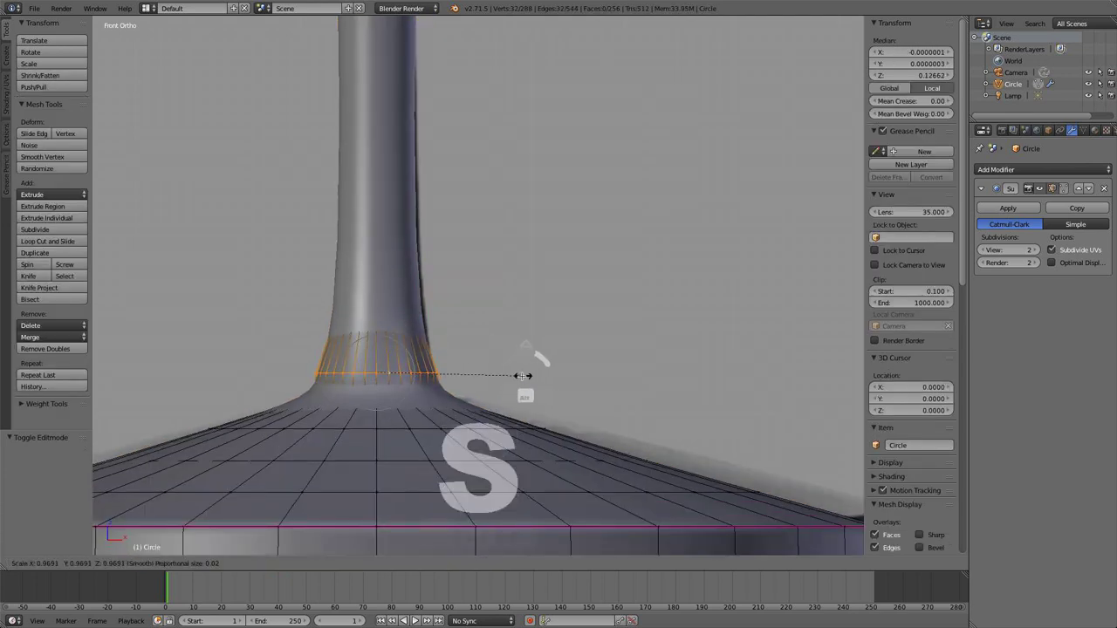
click(516, 374)
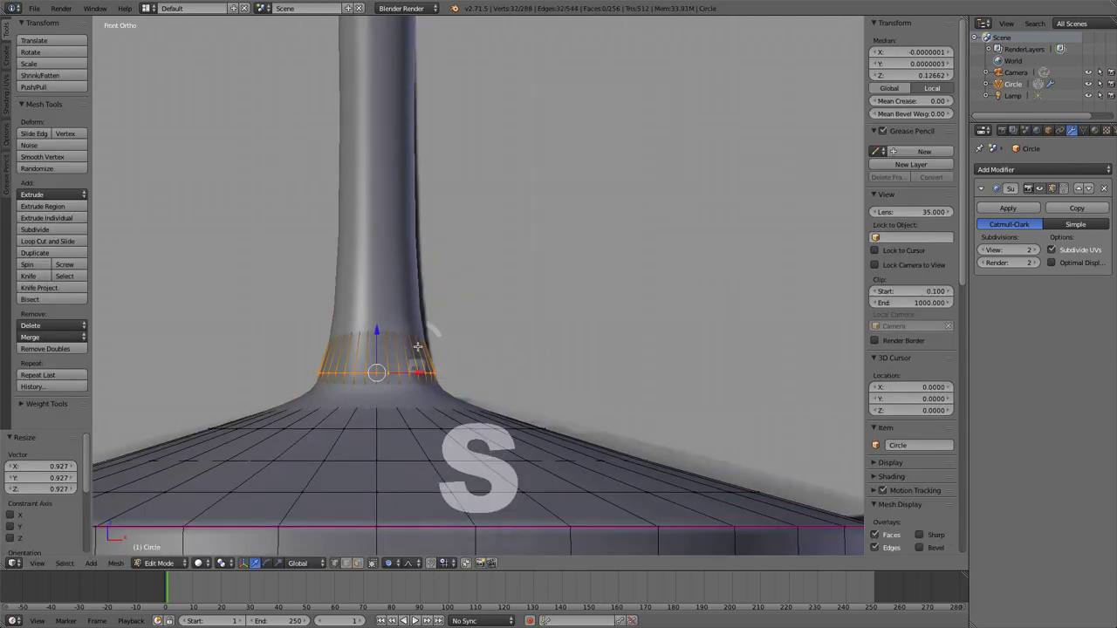
- In wireframe, scale the stem ring at Z about 0.187 by 1.140 and clear the selection
key(z)
alt+right_click(385, 281)
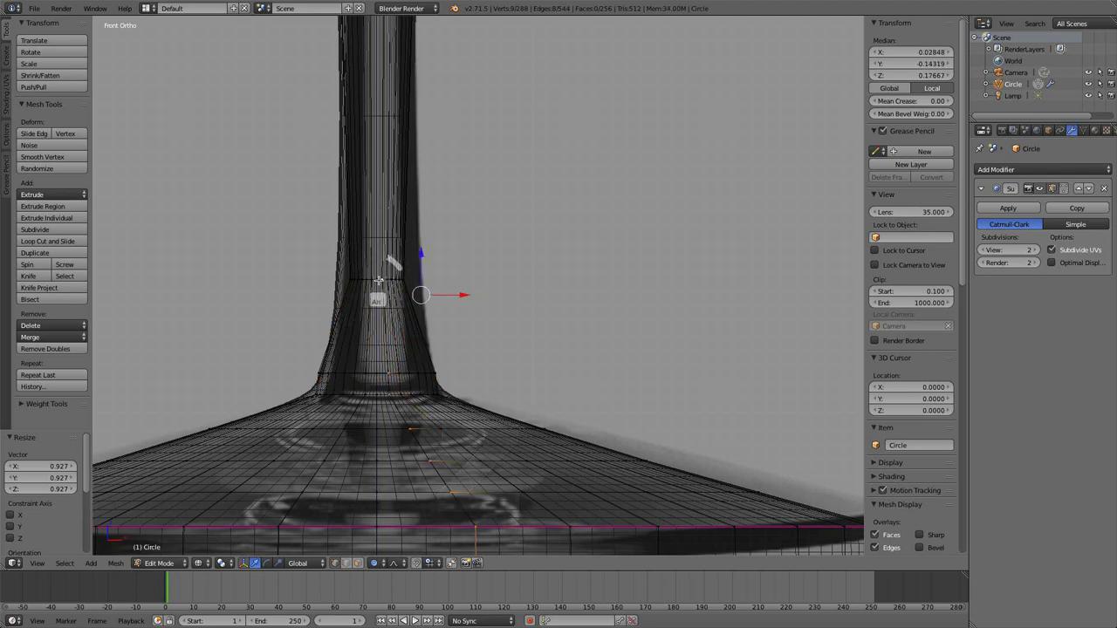
alt+right_click(377, 280)
key(s)
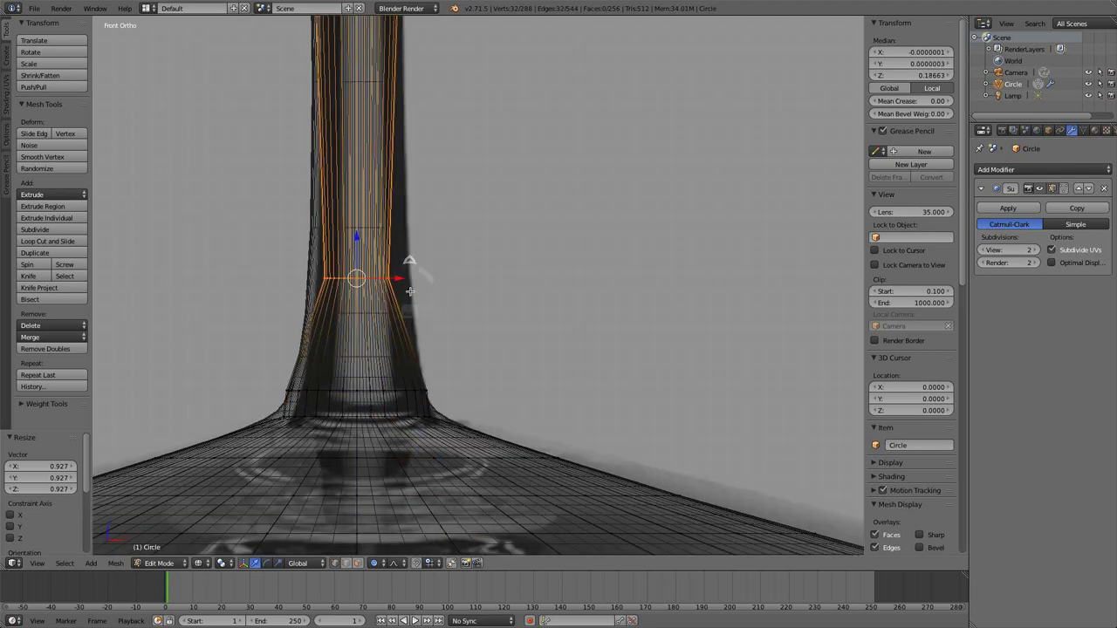
click(459, 291)
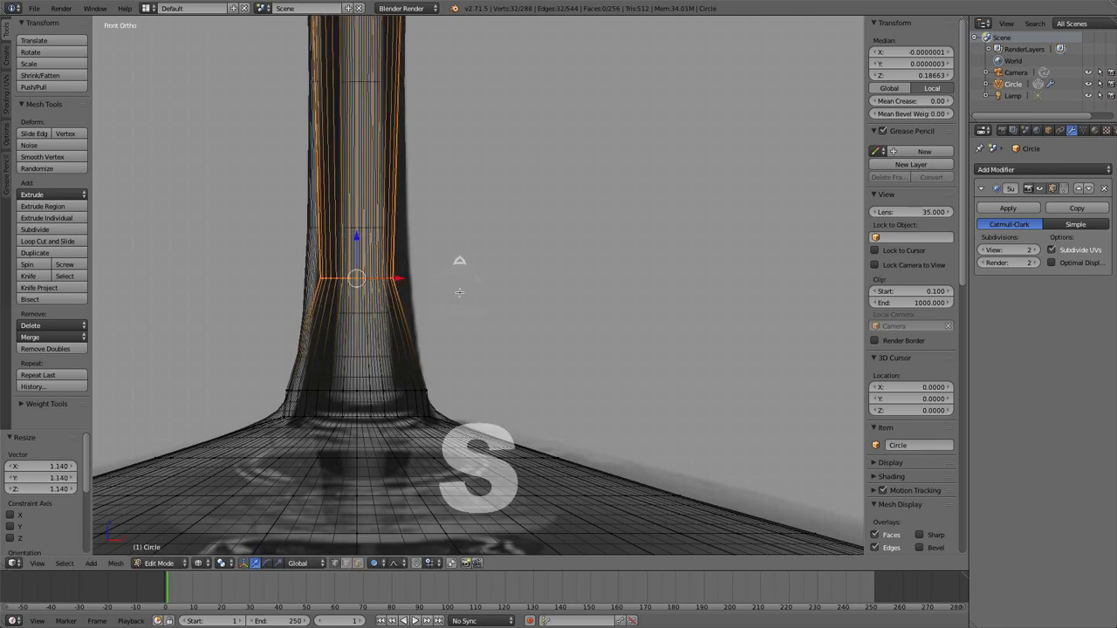
key(a)
- Examine the whole stem against the reference outside Edit Mode in solid and wireframe views, then resume editing at the upper stem
key(Tab)
key(z)
scroll(462, 282, down, 5)
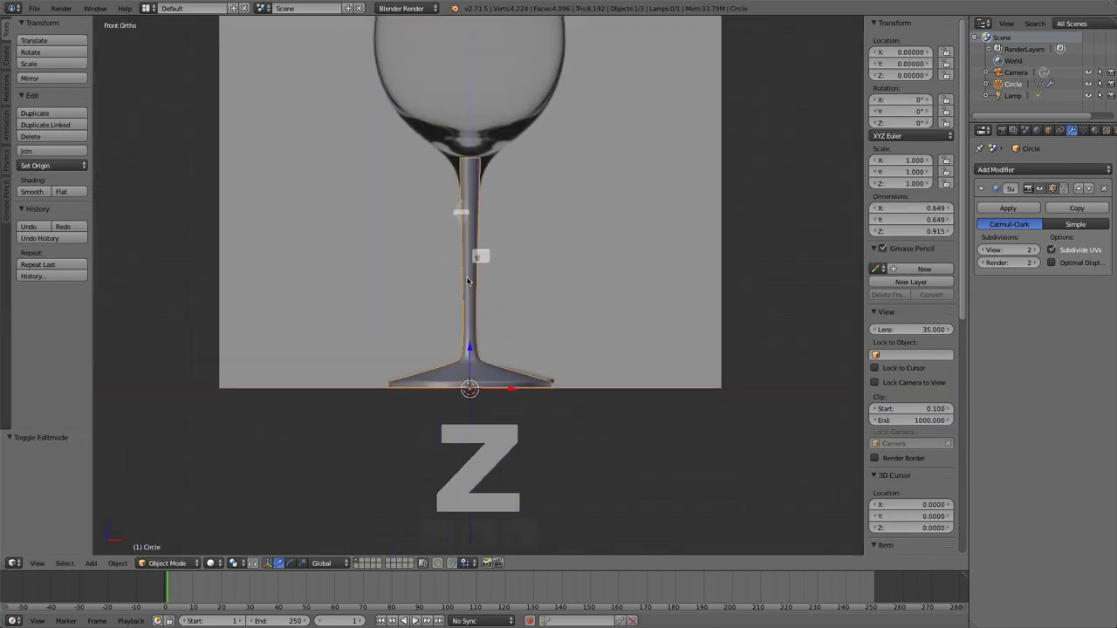
key(z)
scroll(475, 284, up, 9)
scroll(489, 286, up, 3)
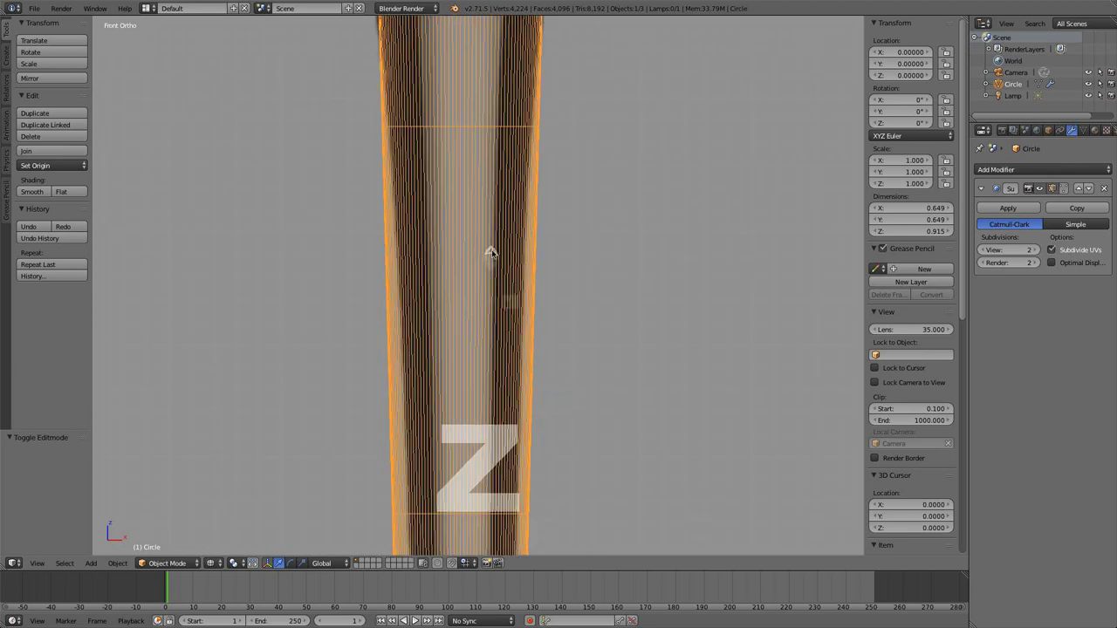
key(Tab)
scroll(472, 290, up, 3)
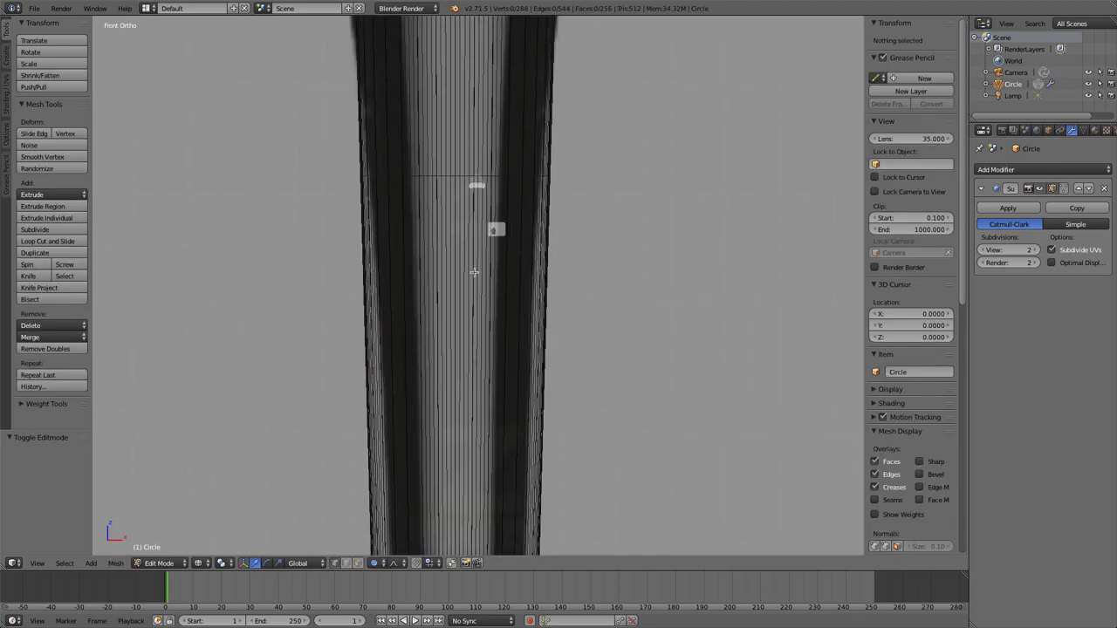
scroll(478, 280, down, 4)
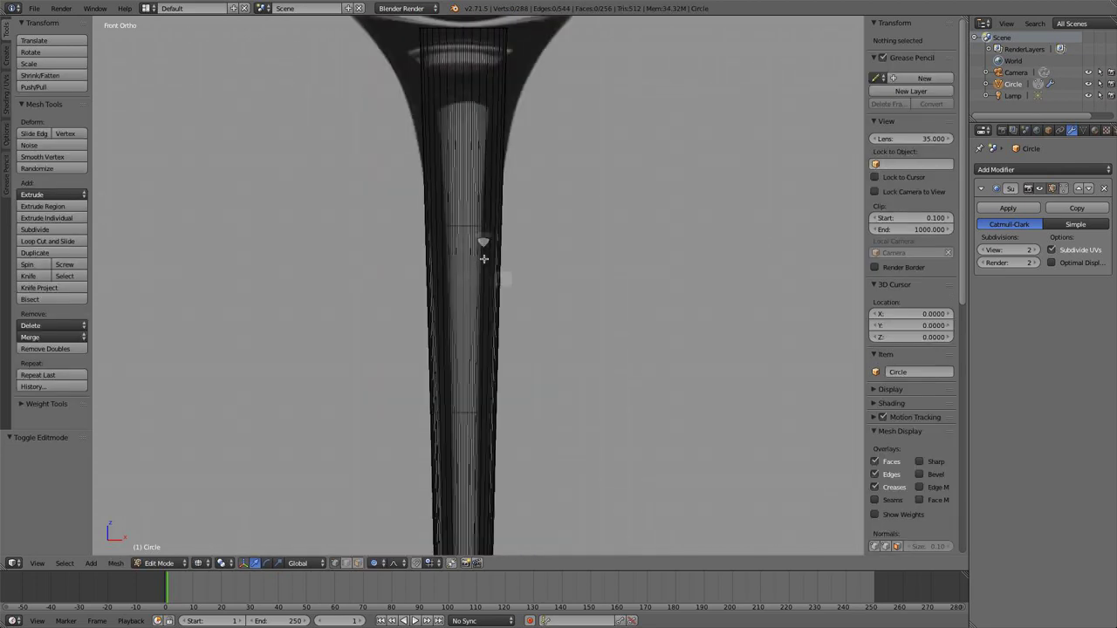
- Add one loop cut around the stem and slide it up below the bowl, to Z about 0.813
key(ctrl+r)
click(471, 356)
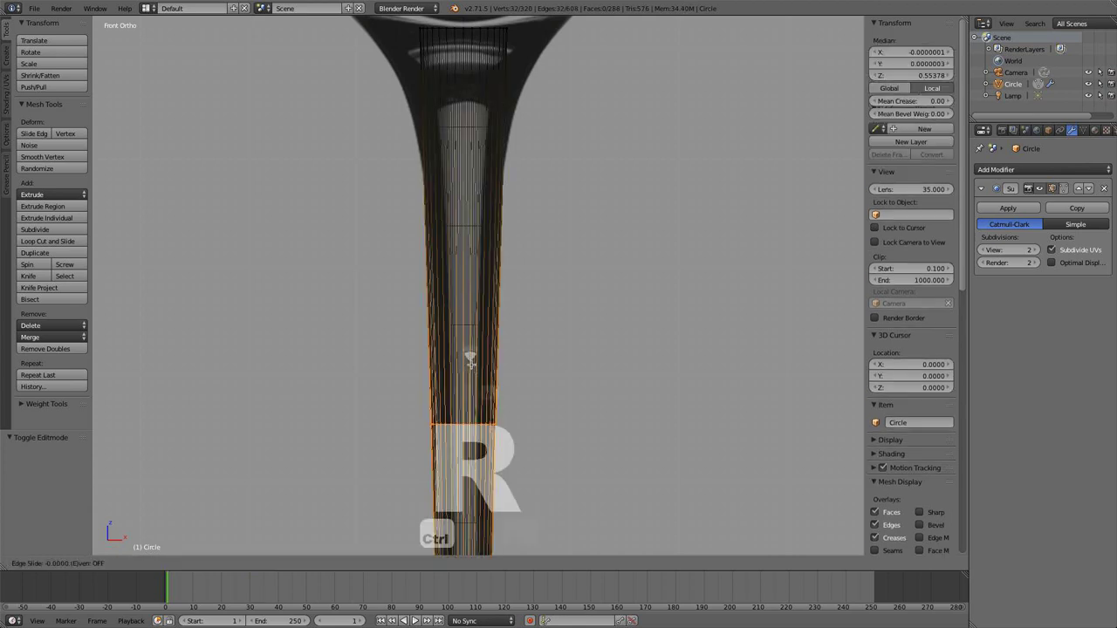
drag(478, 247, 487, 97)
click(483, 94)
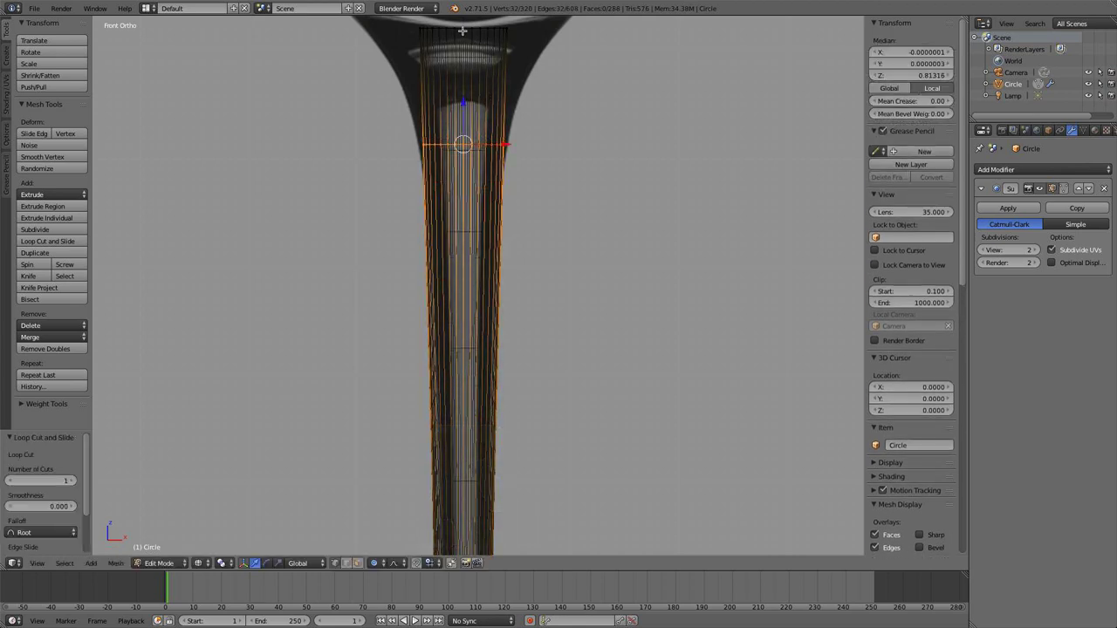
- Scale the stem's top edge ring outward by about 2.29 to meet the bowl's outline in the reference, and clear the selection
alt+right_click(462, 31)
scroll(483, 216, up, 3)
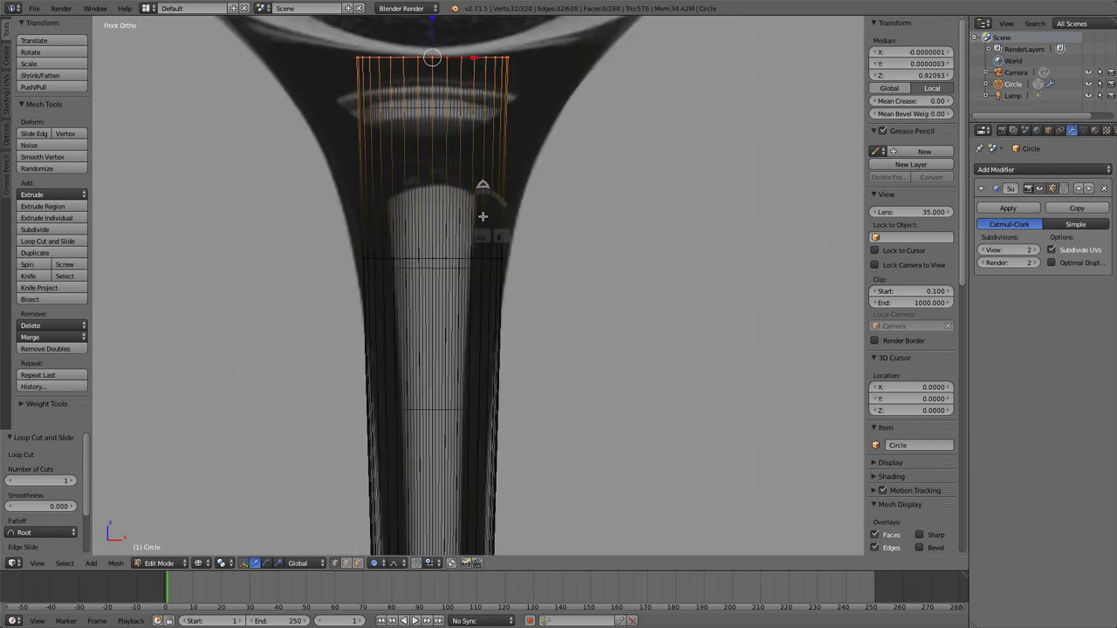
shift+scroll(454, 184, up, 3)
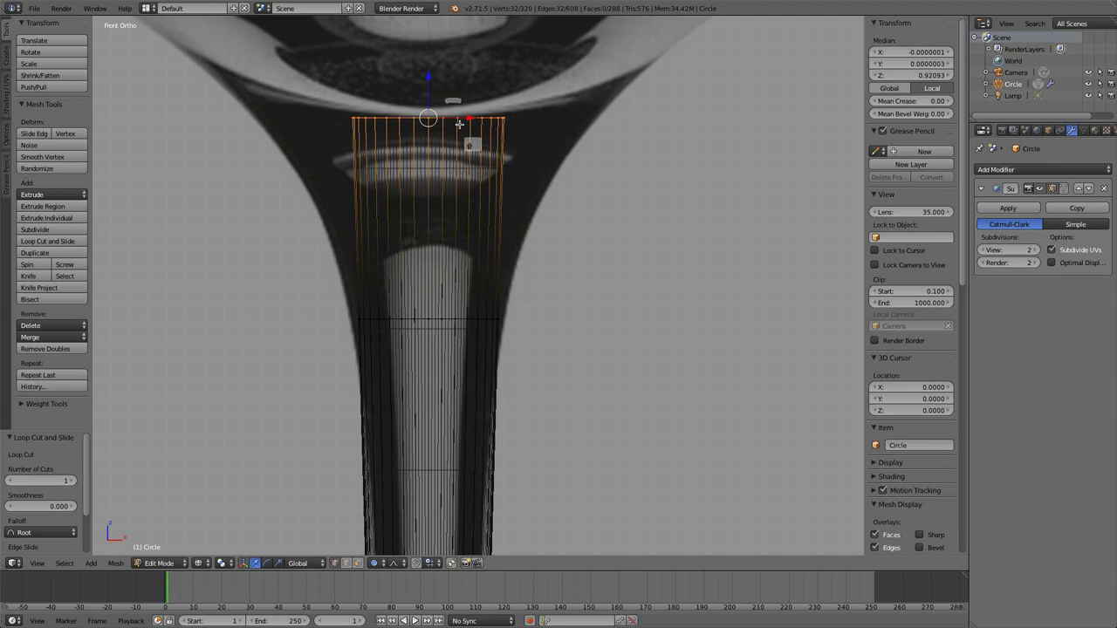
key(s)
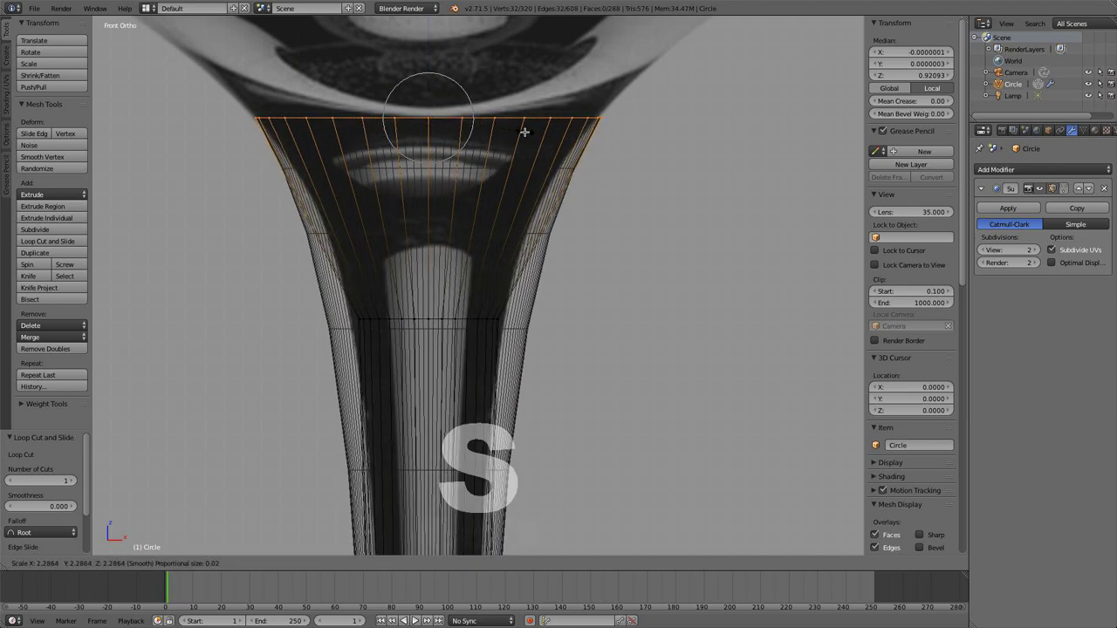
click(522, 131)
key(a)
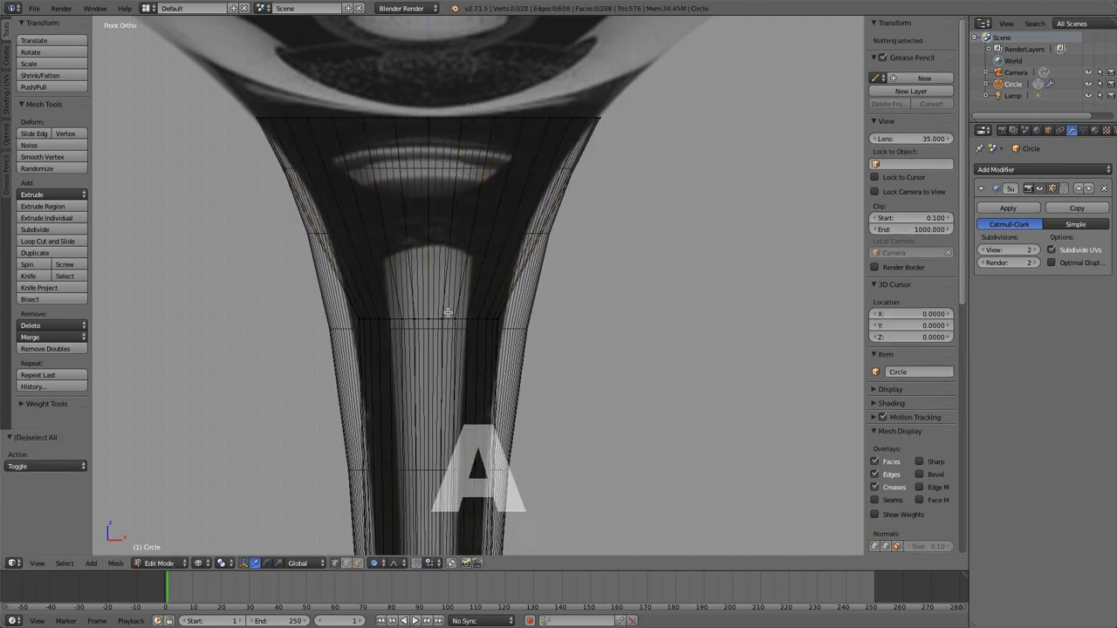
- Raise the ring below the stem's top edge along Z by about 0.051 and clear the selection
alt+right_click(447, 316)
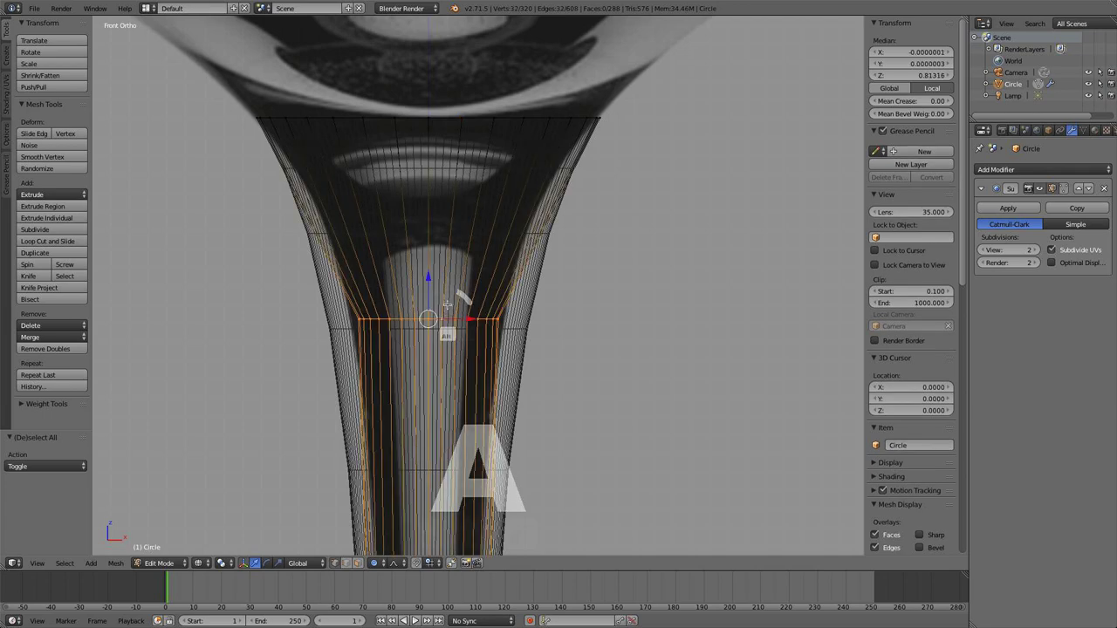
key(g)
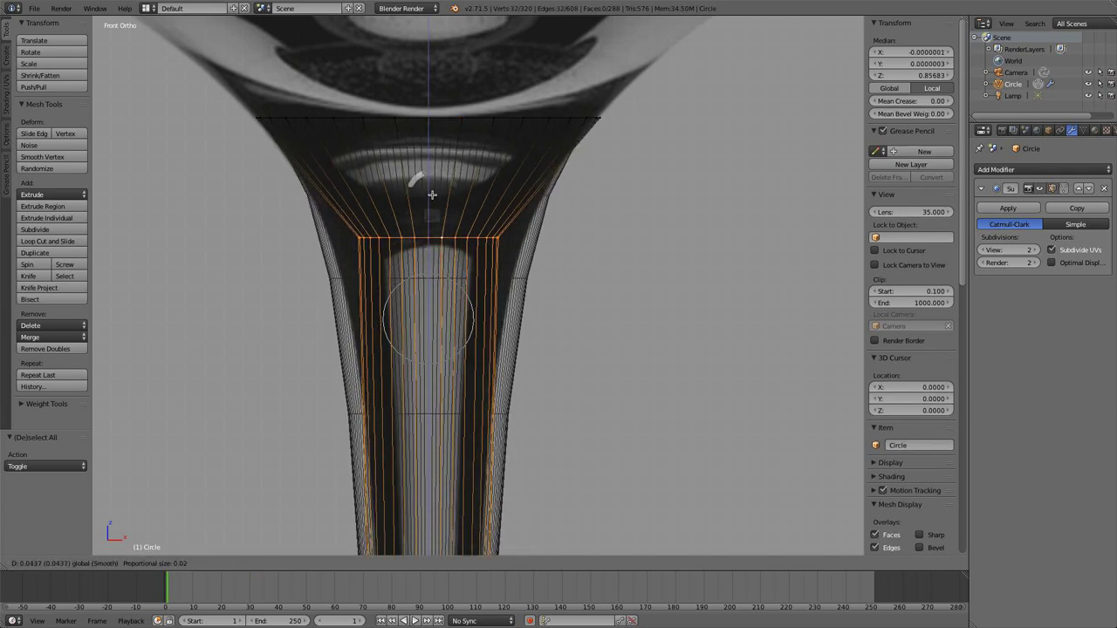
click(428, 178)
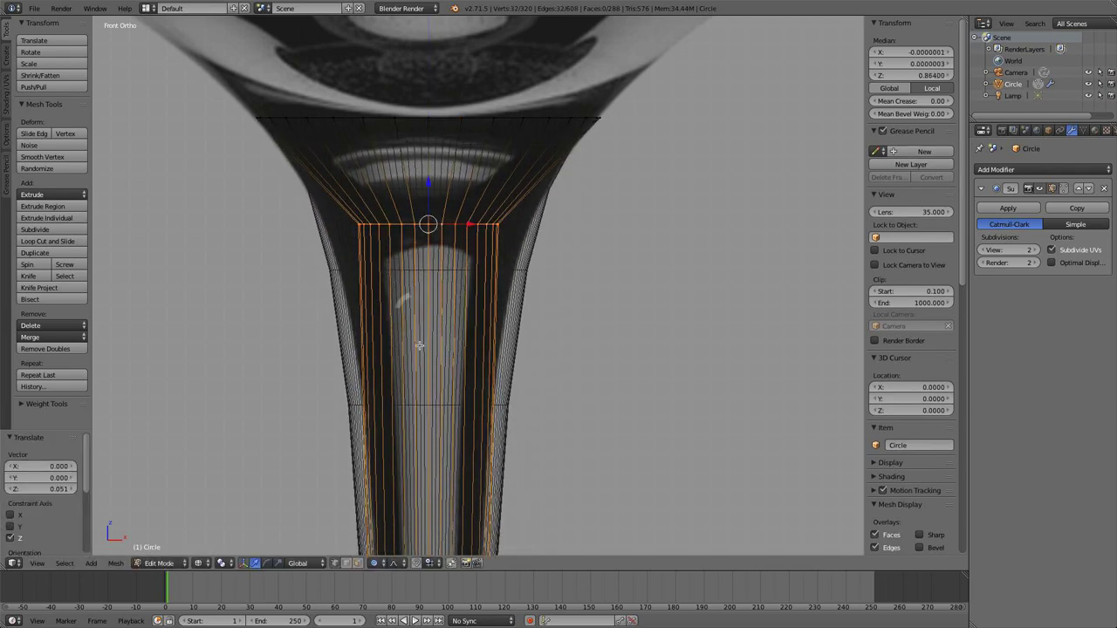
scroll(419, 345, down, 2)
key(a)
- Add one loop cut around the upper stem and raise it along Z by about 0.031, to Z about 0.774
key(ctrl+r)
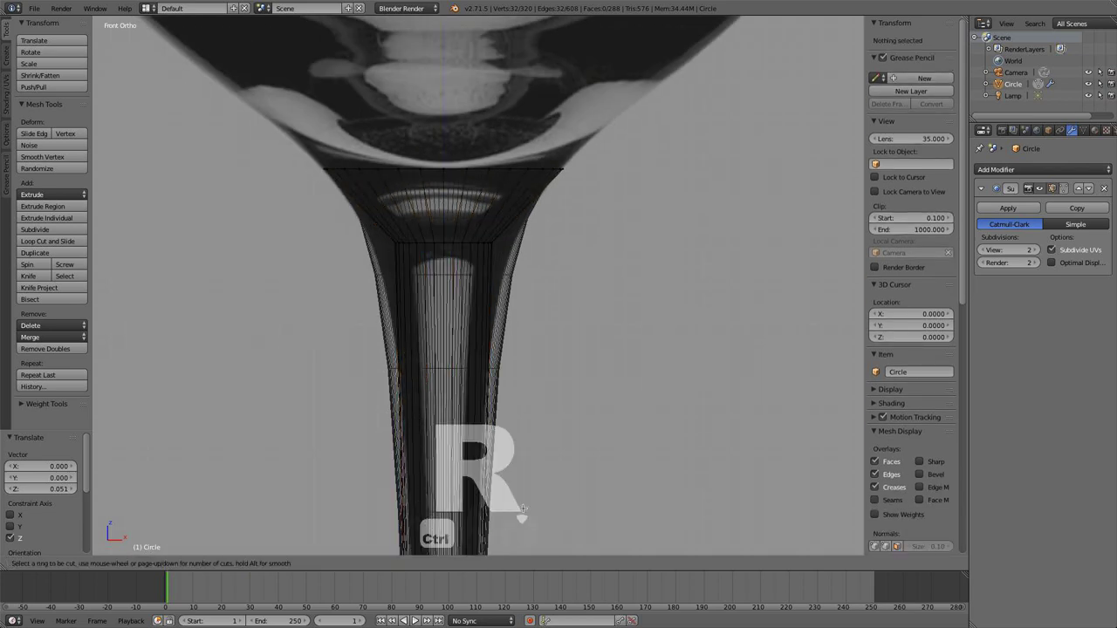
right_click(514, 497)
scroll(529, 442, down, 2)
shift+middle_drag(528, 441, 439, 288)
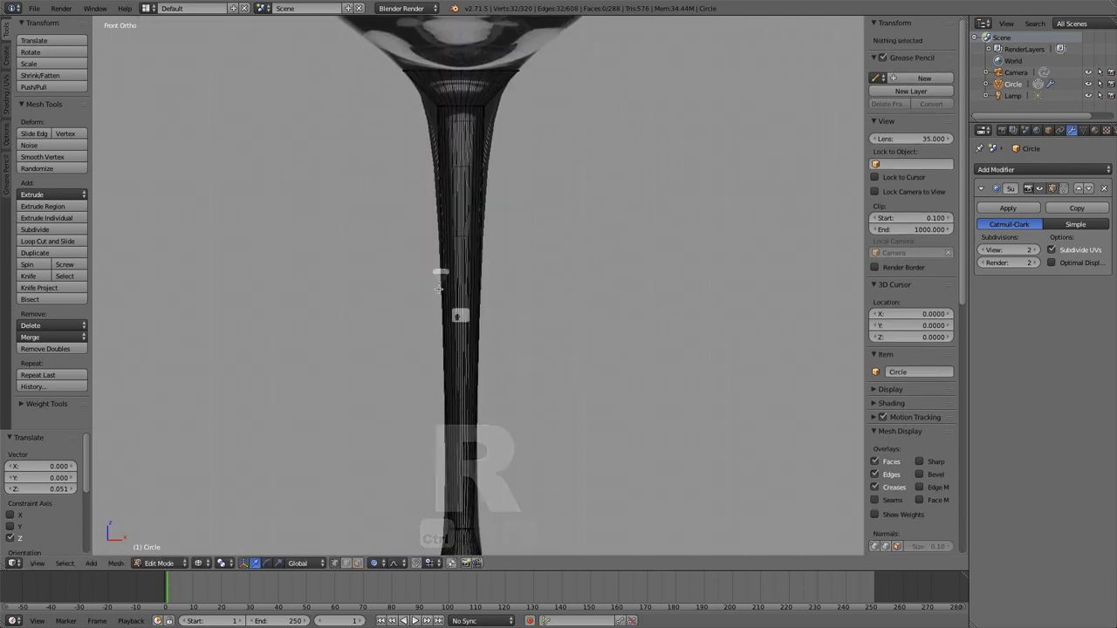
key(ctrl+r)
click(443, 244)
click(452, 161)
scroll(453, 161, up, 3)
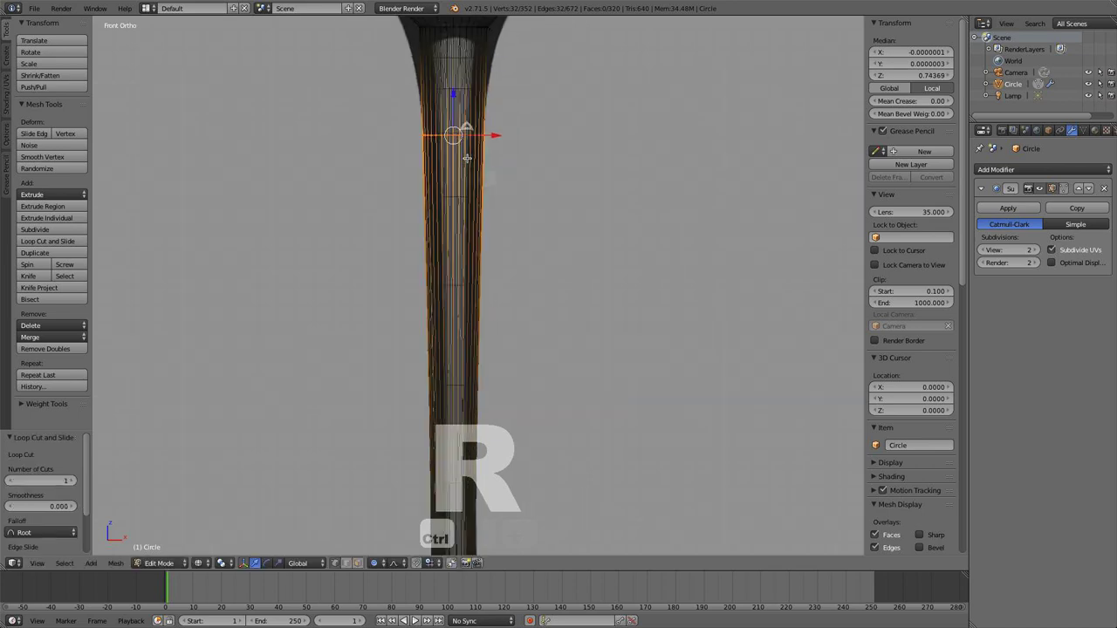
shift+middle_drag(466, 117, 519, 214)
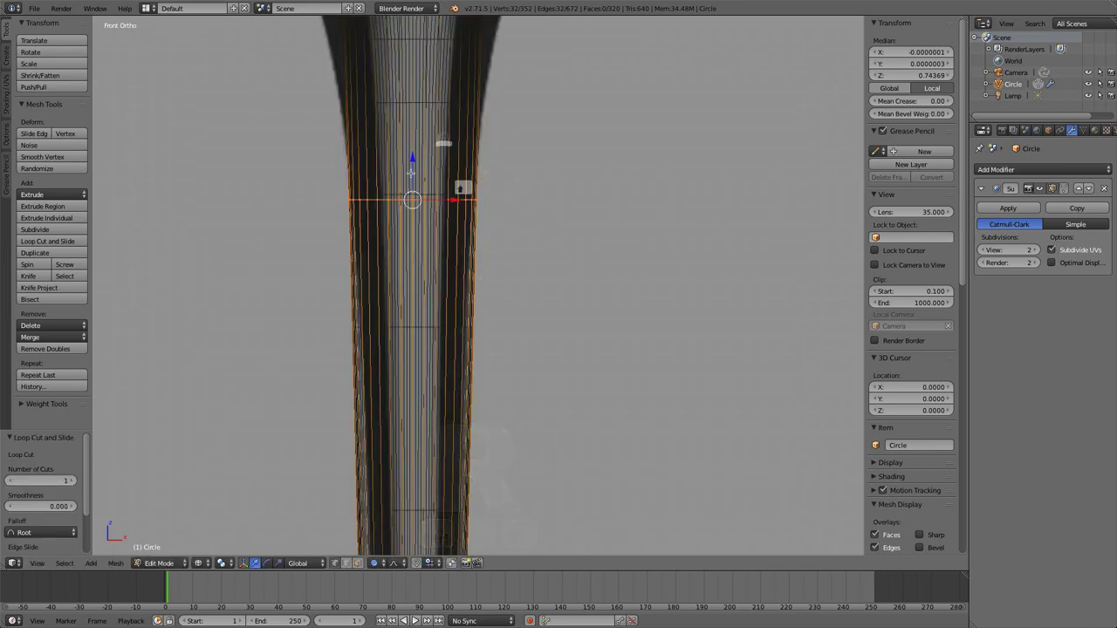
drag(412, 172, 489, 139)
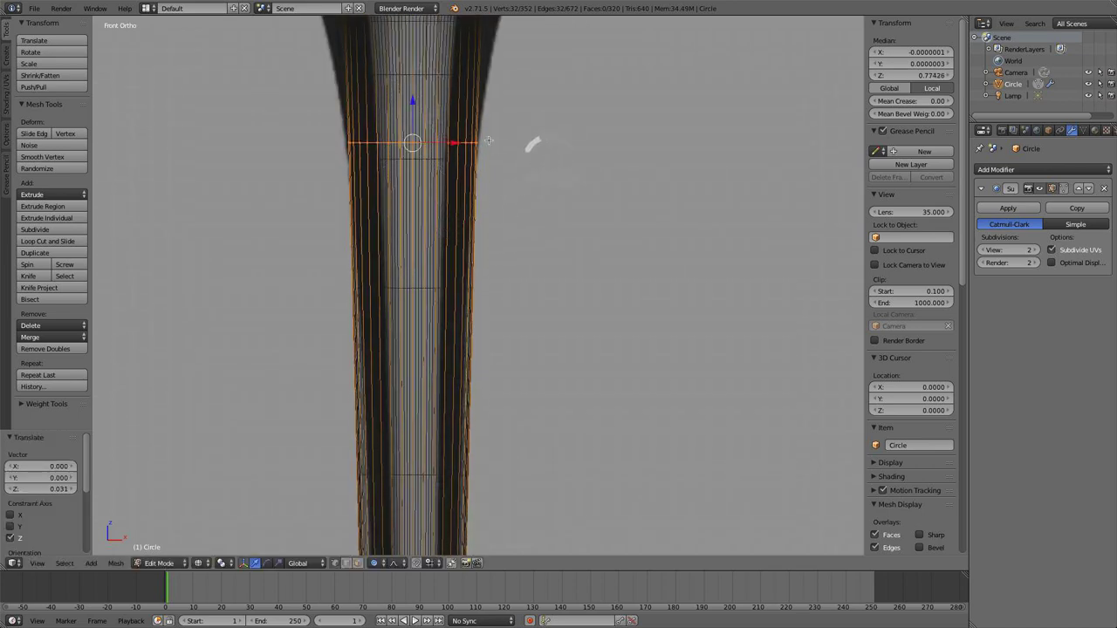
shift+middle_drag(489, 139, 487, 282)
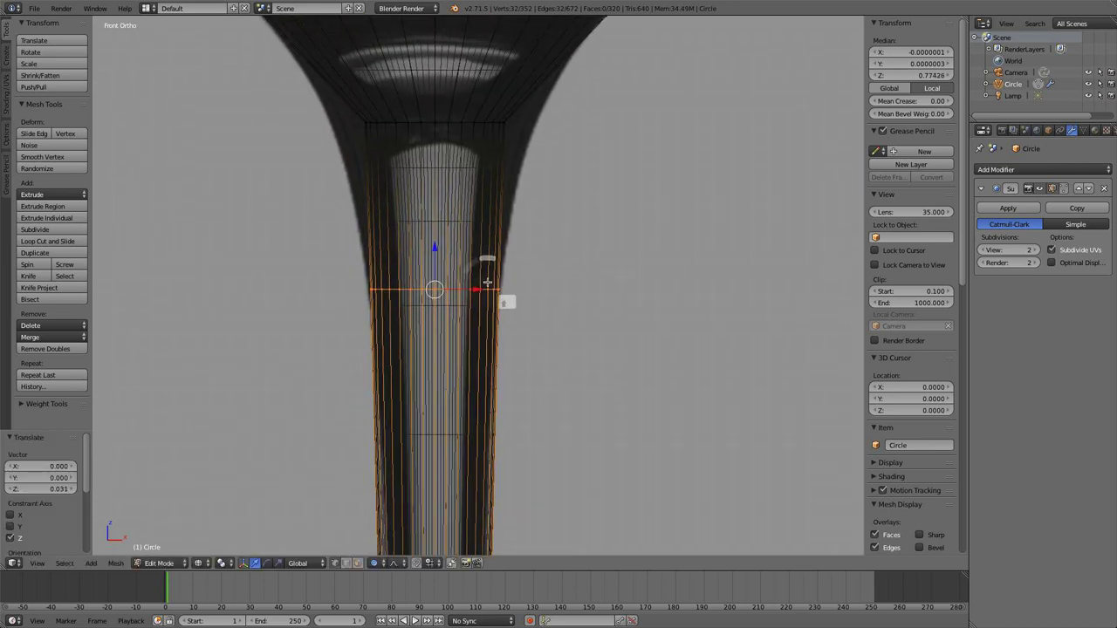
- Add a loop cut below the flare at Z about 0.819 and scale it outward by about 1.218 to meet the reference outline
alt+right_click(420, 117)
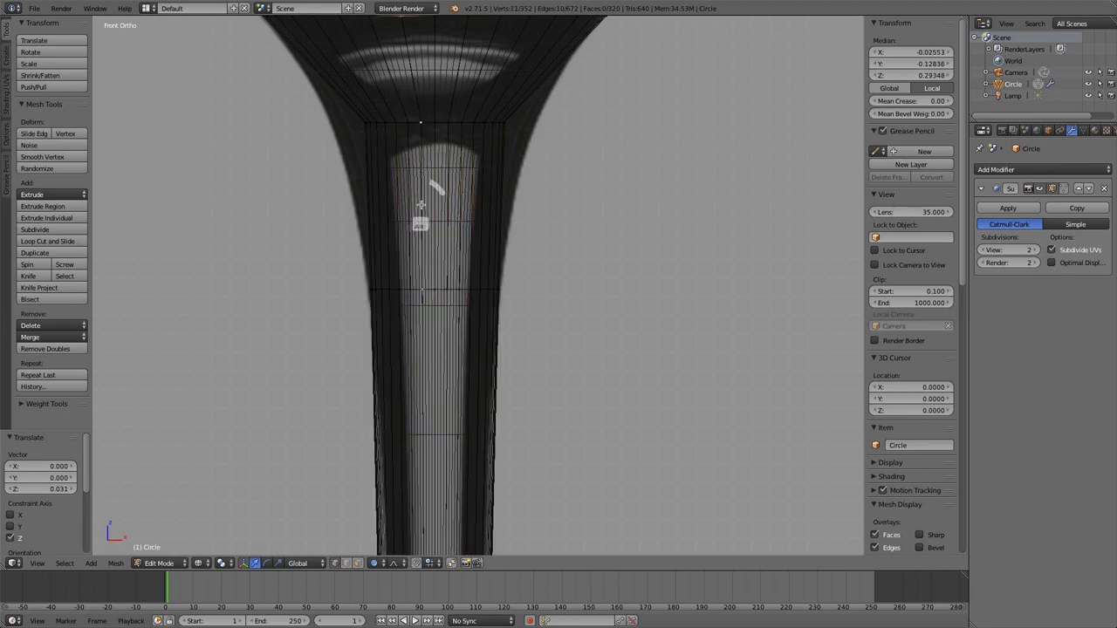
key(ctrl+r)
click(422, 209)
click(424, 171)
key(s)
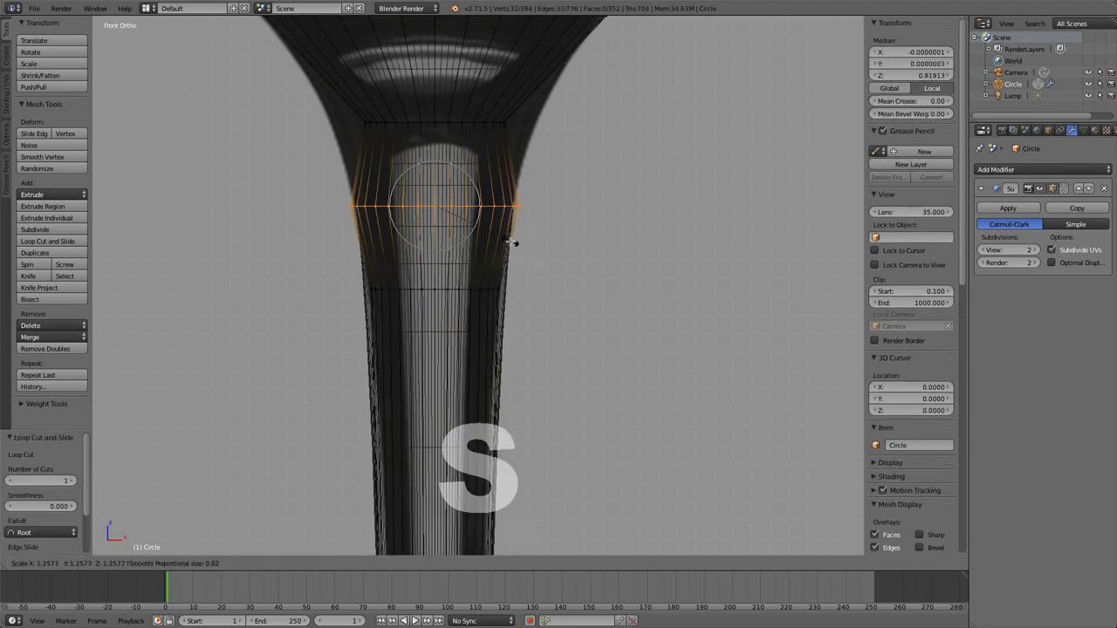
click(512, 243)
- Scale the edge ring below the stem's top edge outward by about 1.372 to match the reference outline
shift+middle_drag(491, 196, 491, 236)
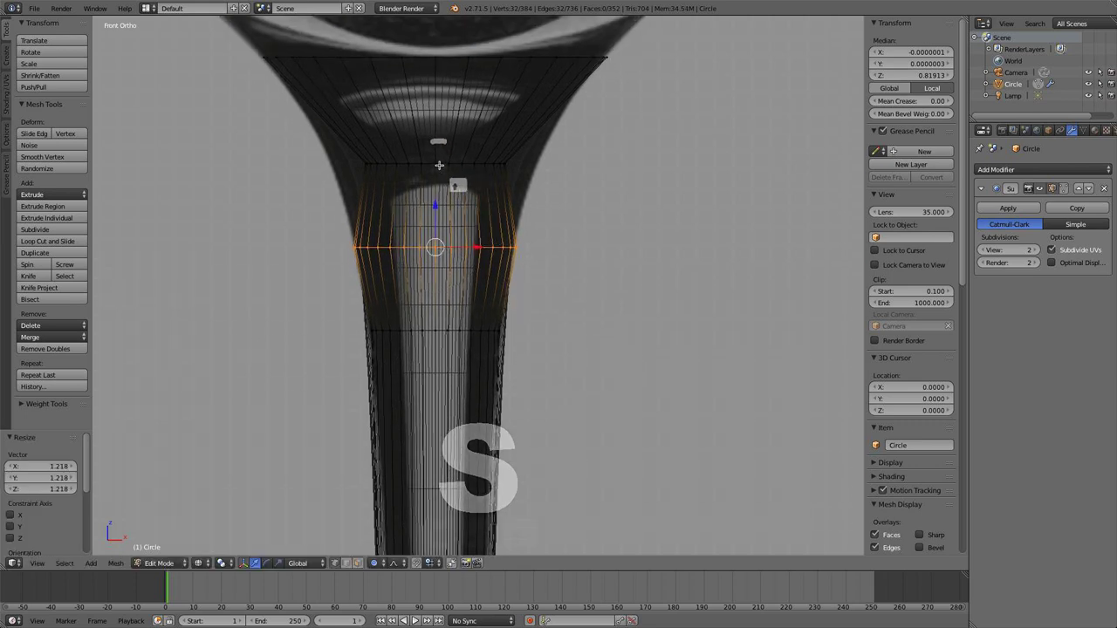
alt+right_click(439, 165)
key(s)
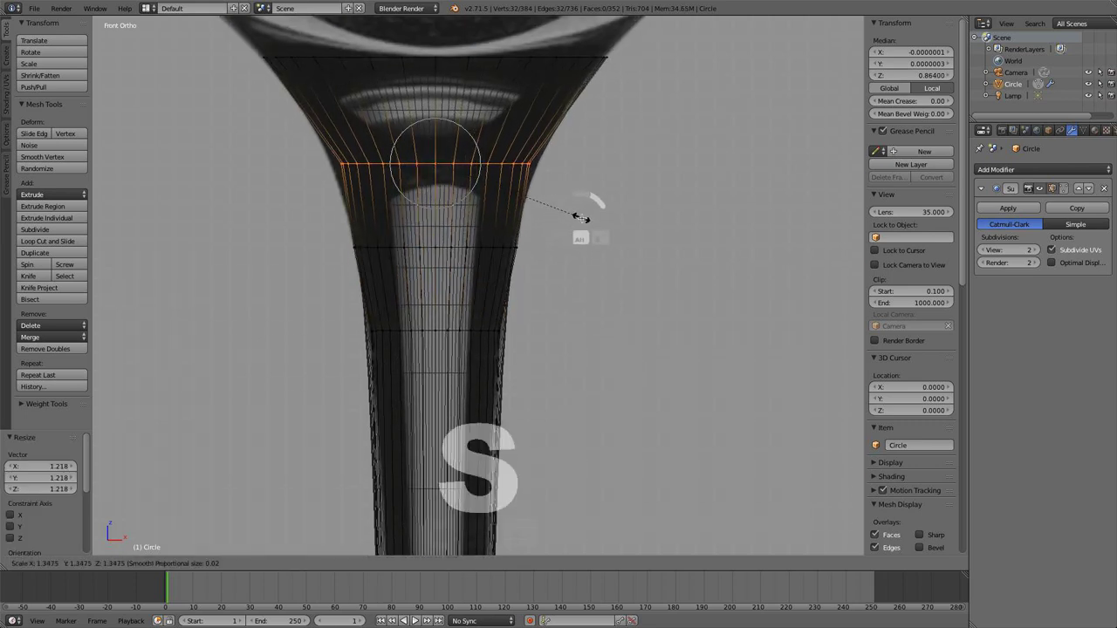
click(588, 211)
- Extrude the stem's top edge ring up by about 0.039 and scale it outward by about 1.467 to start the bowl
shift+middle_drag(523, 166, 473, 230)
alt+right_click(474, 119)
shift+middle_drag(474, 119, 476, 251)
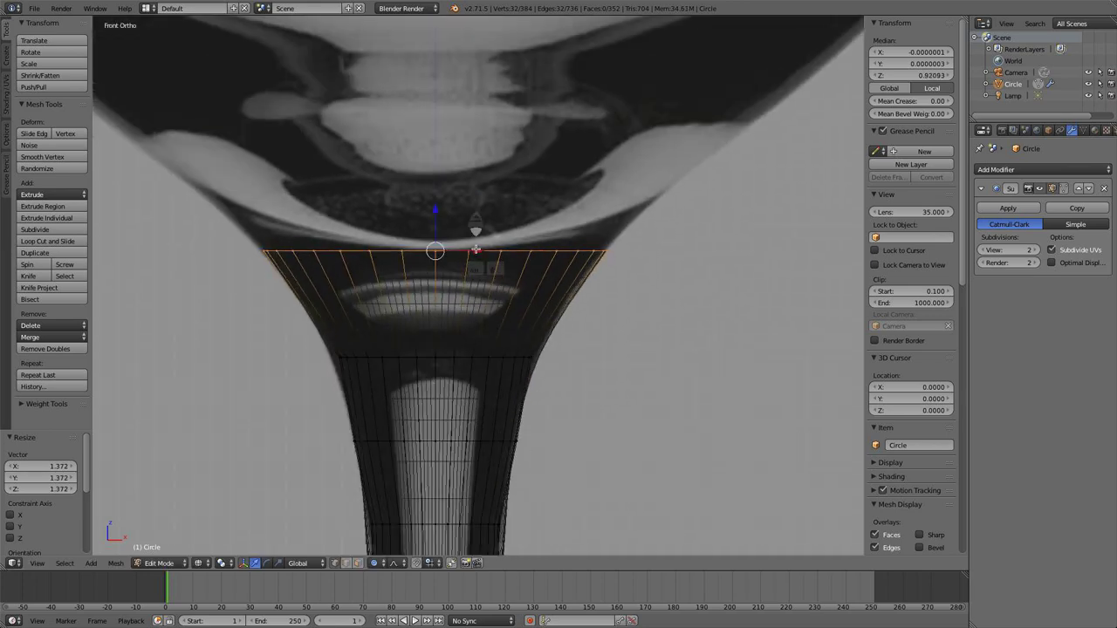
scroll(475, 251, down, 2)
key(e)
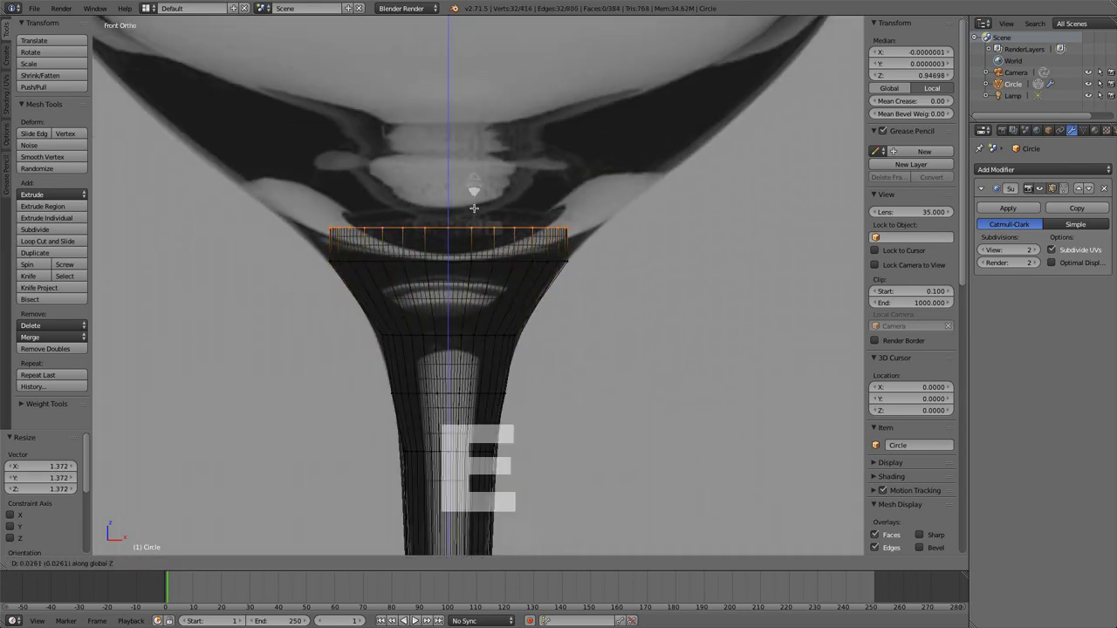
click(498, 217)
key(s)
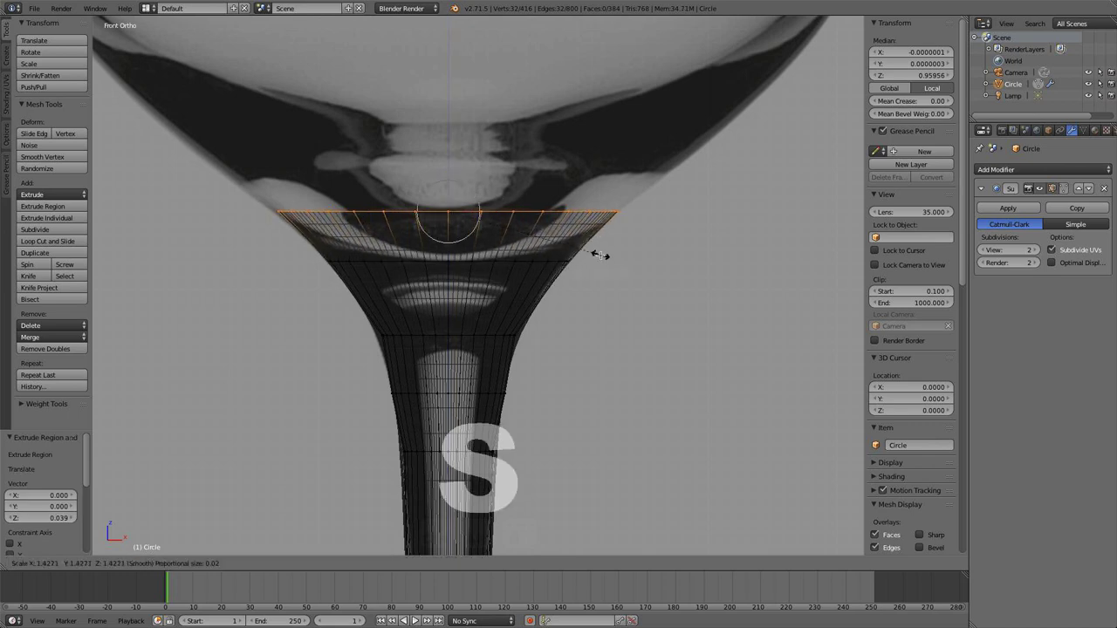
click(584, 242)
- Extrude the bowl's open edge up by about 0.043 and scale the new ring outward by about 1.451
shift+scroll(584, 242, up, 4)
key(e)
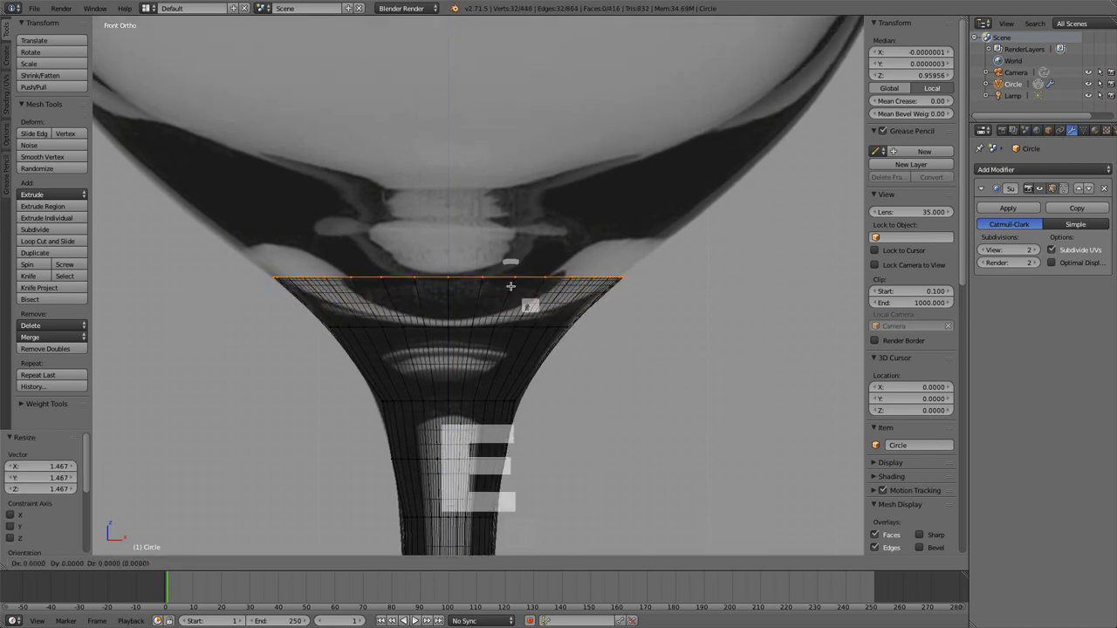
click(529, 246)
key(s)
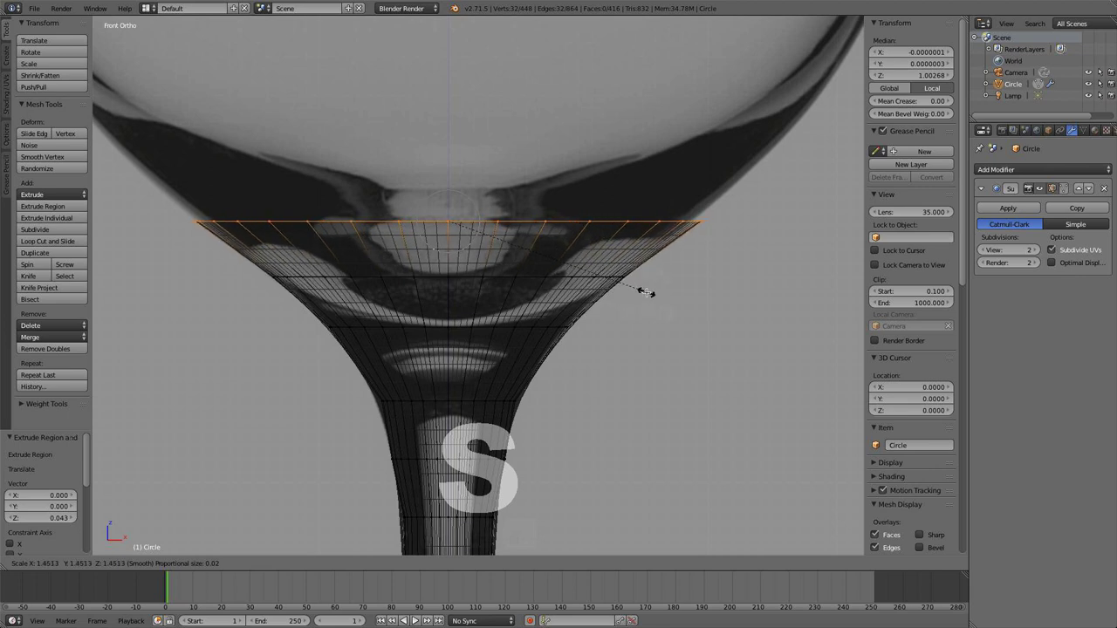
click(645, 293)
- Extrude the bowl's open edge up by about 0.053 and scale the new ring outward by about 1.299
shift+scroll(573, 230, up, 6)
key(e)
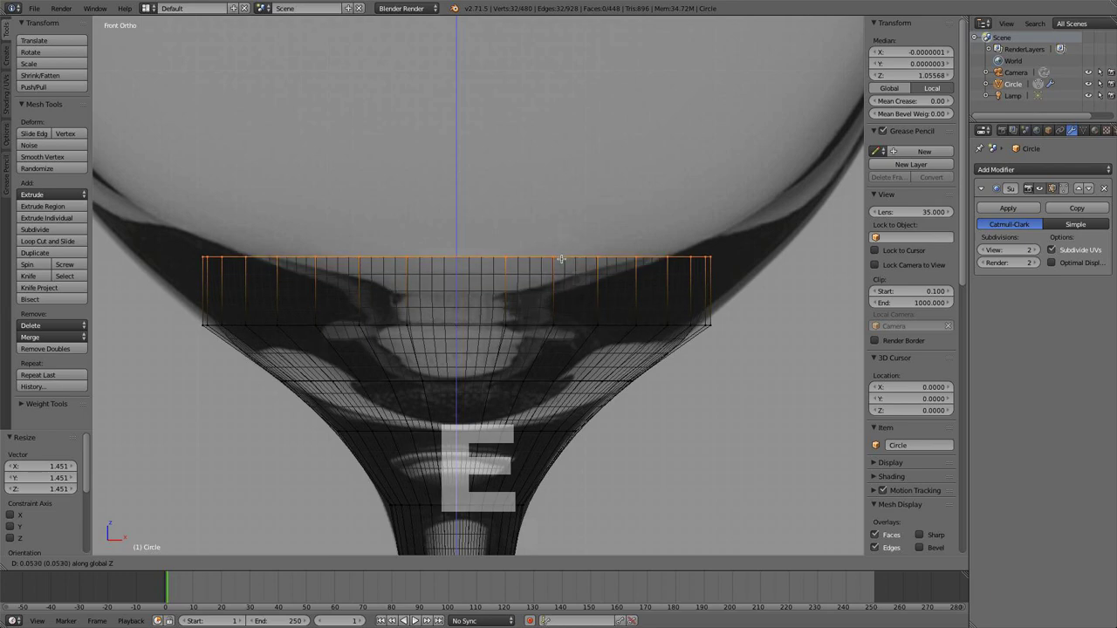
click(561, 259)
key(s)
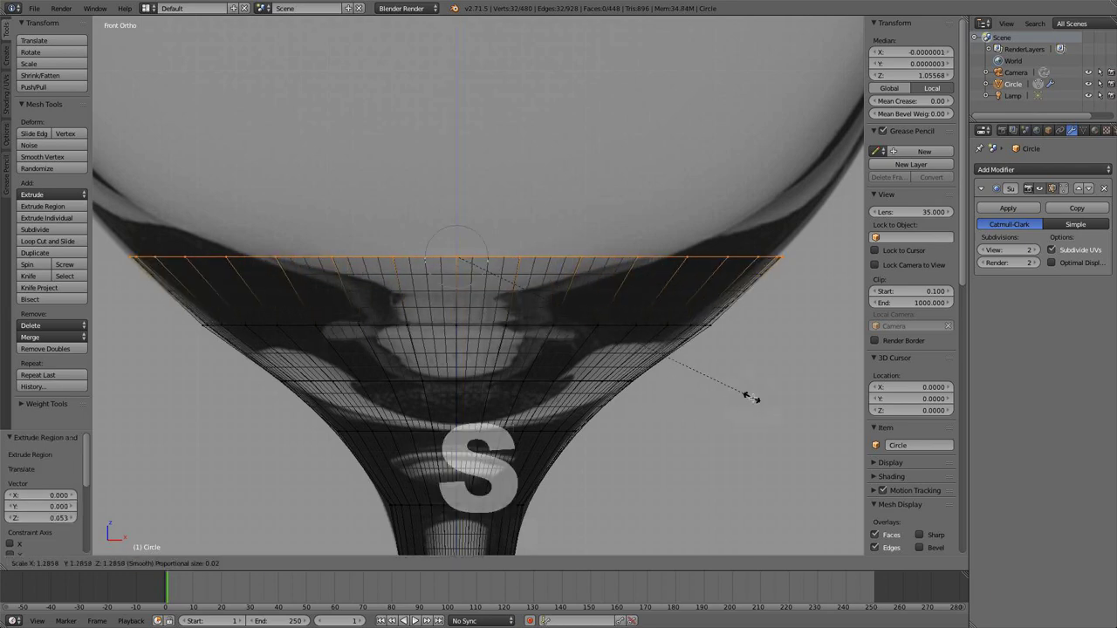
click(759, 393)
- Extrude the bowl's open edge up by about 0.064 and scale the new ring outward by about 1.204
shift+scroll(593, 324, up, 4)
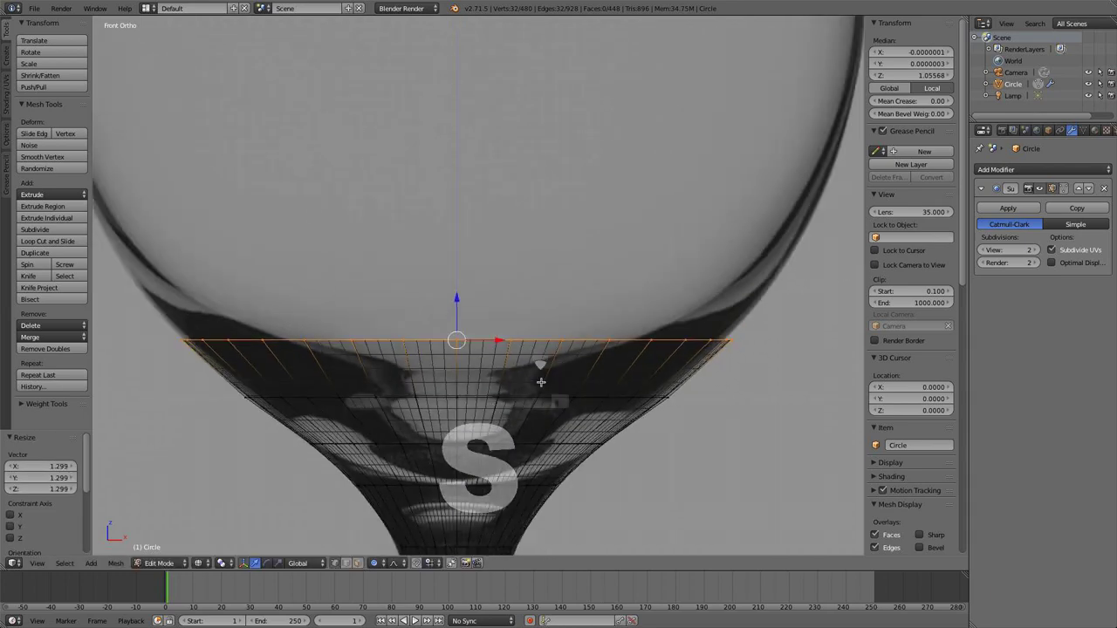
scroll(541, 381, down, 3)
scroll(518, 360, up, 2)
key(e)
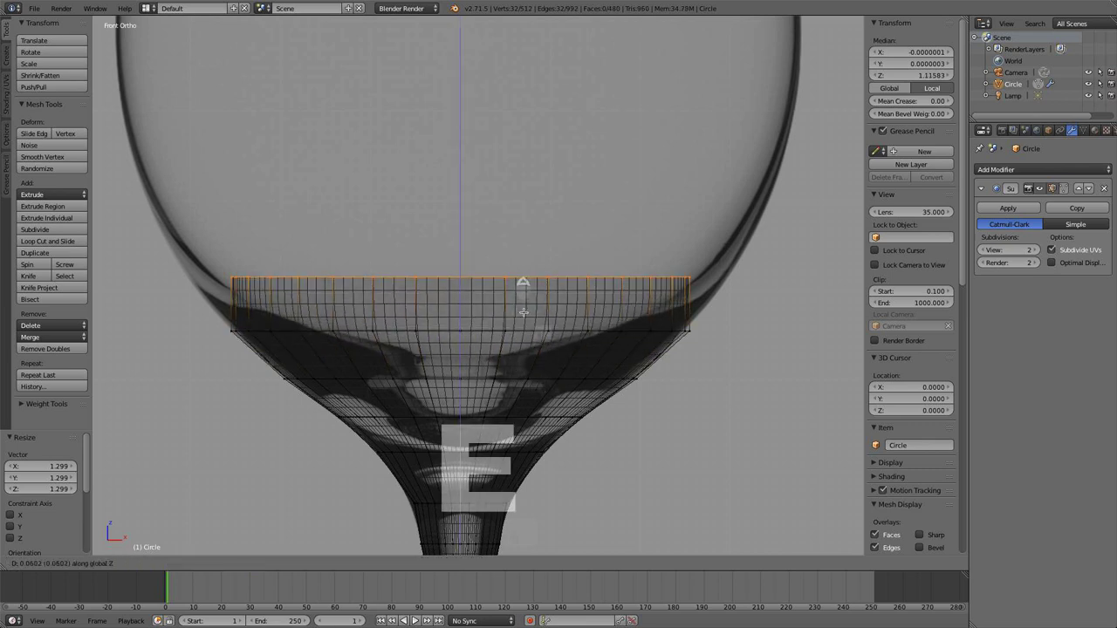
click(525, 314)
key(s)
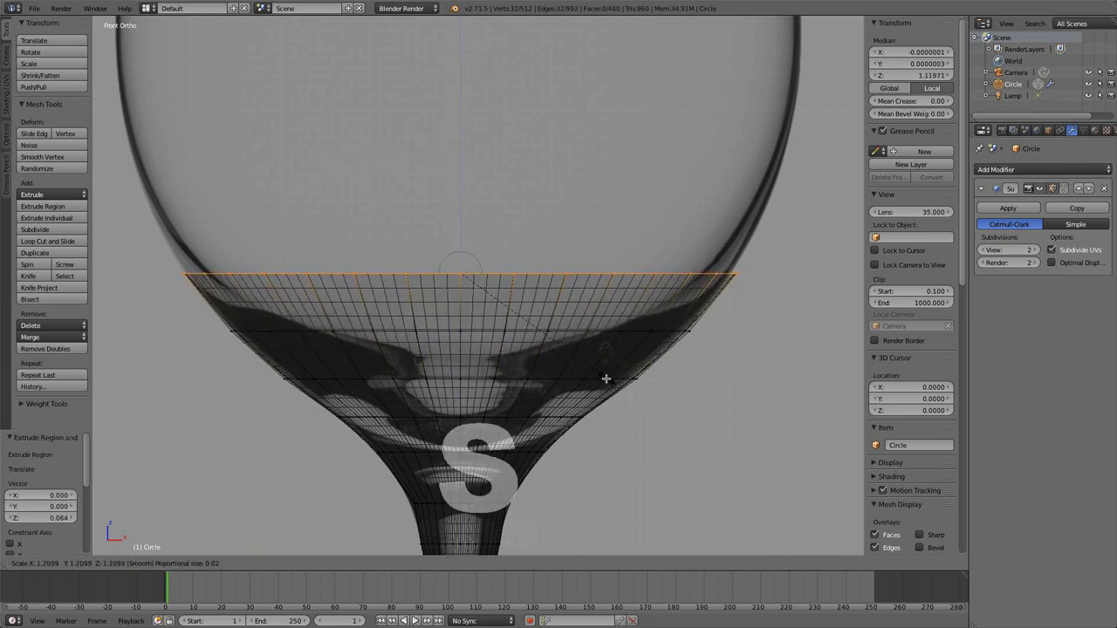
click(605, 379)
- Extrude the bowl's open edge along Z by about 0.077 and scale the new ring outward by about 1.125
shift+scroll(561, 411, up, 4)
key(e)
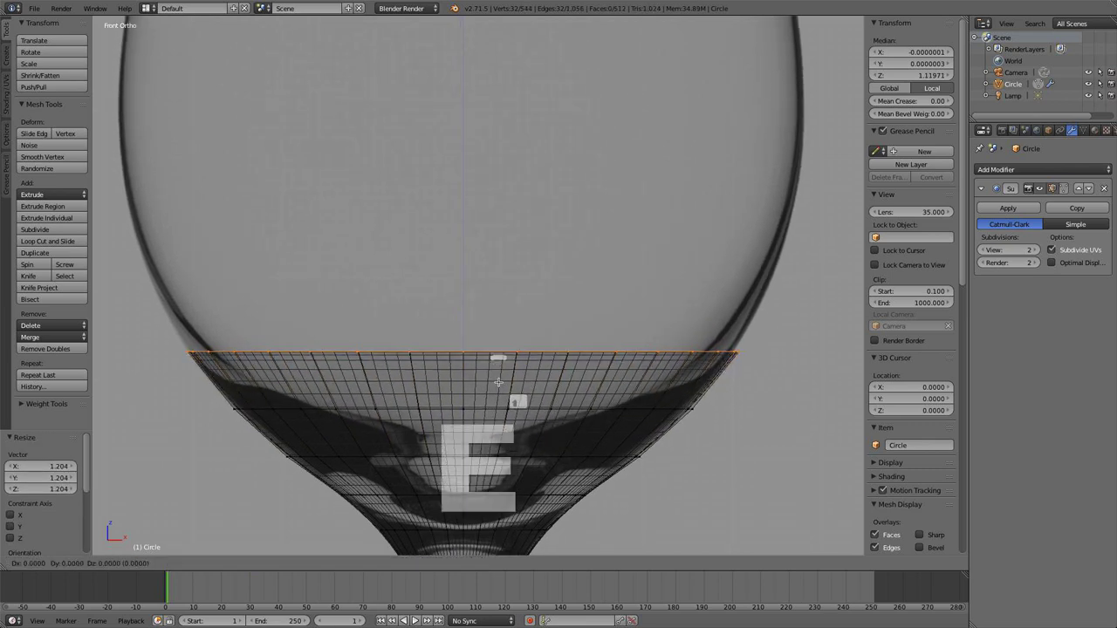
key(z)
click(499, 313)
key(s)
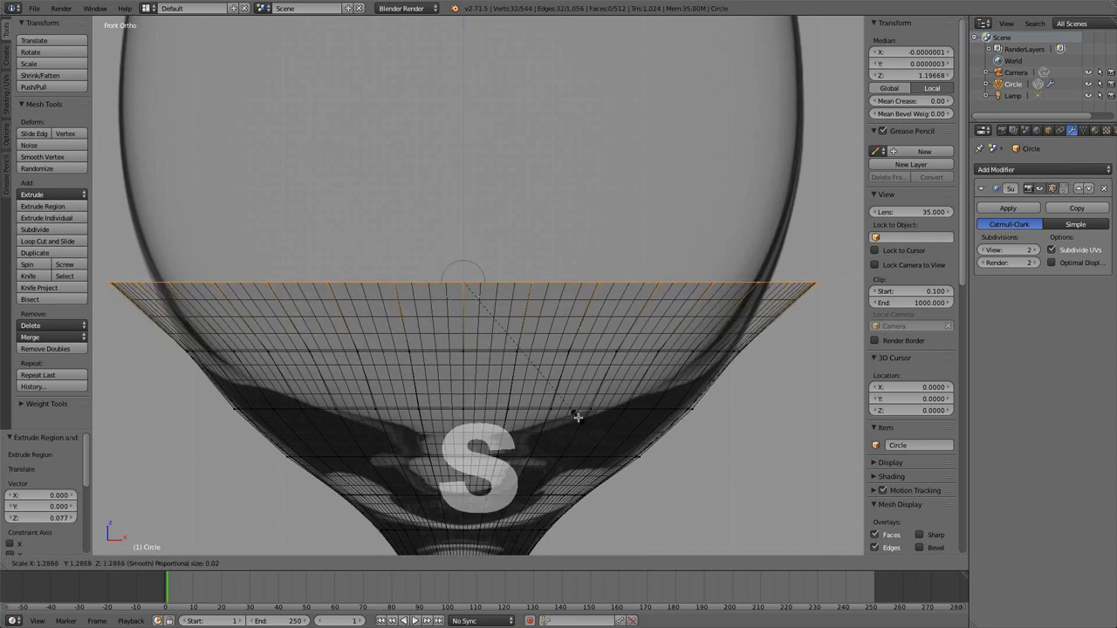
click(568, 395)
- Extrude the bowl's open edge along Z by about 0.096 and scale the new ring outward by about 1.082
shift+scroll(511, 337, up, 5)
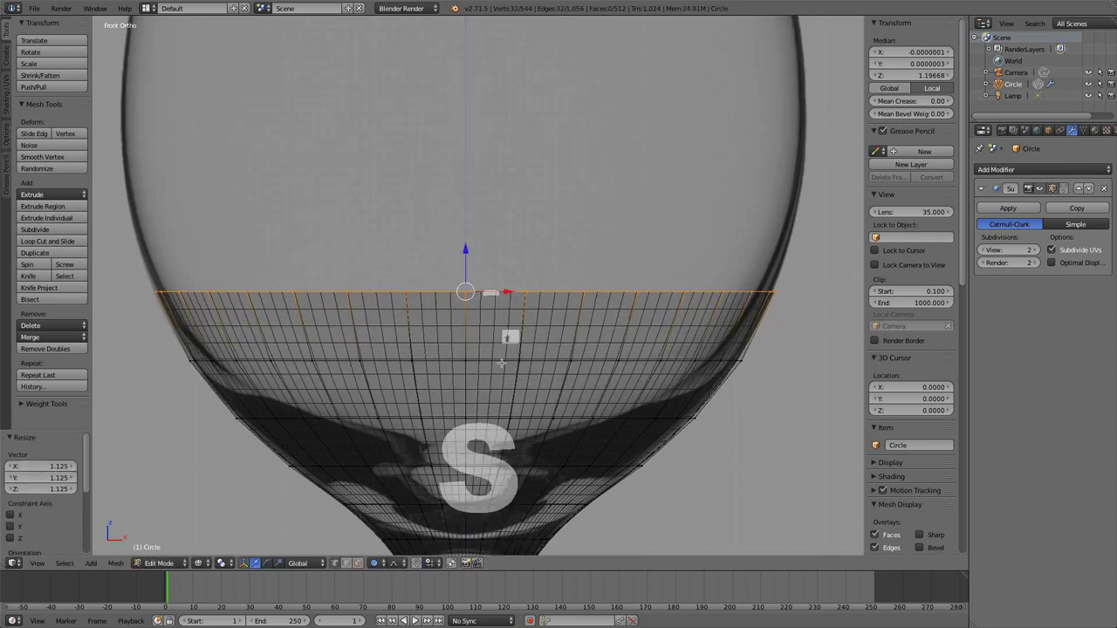
key(e)
key(z)
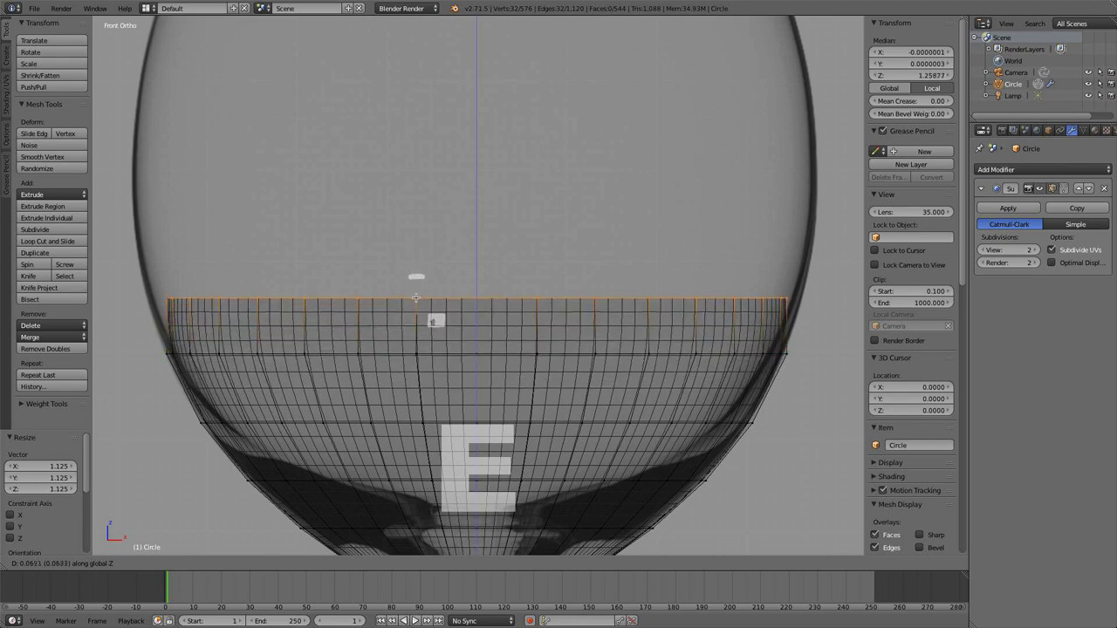
click(436, 292)
key(s)
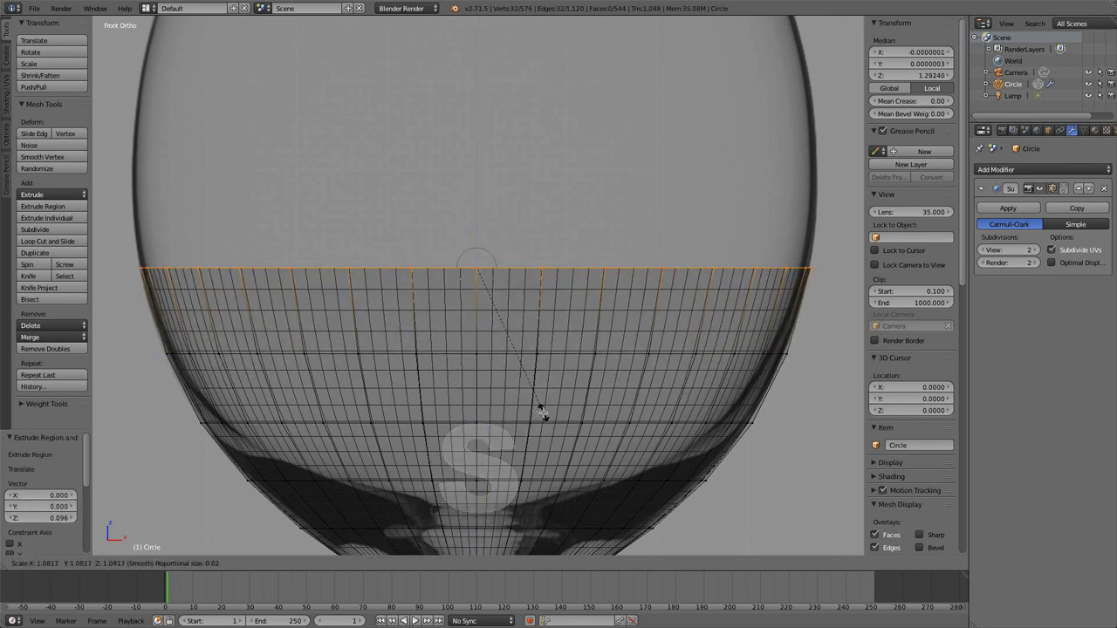
click(541, 410)
- Extrude the bowl's open edge along Z by about 0.1 and scale the new ring by about 1.029 at the bowl's widest part
shift+scroll(450, 358, up, 4)
key(e)
key(z)
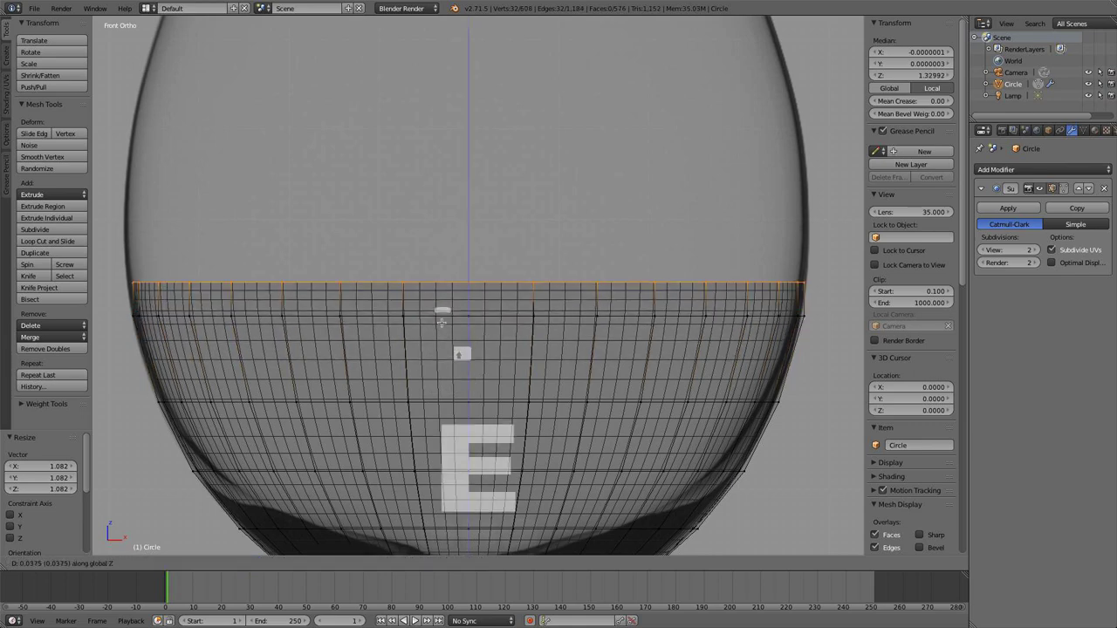
click(438, 277)
key(s)
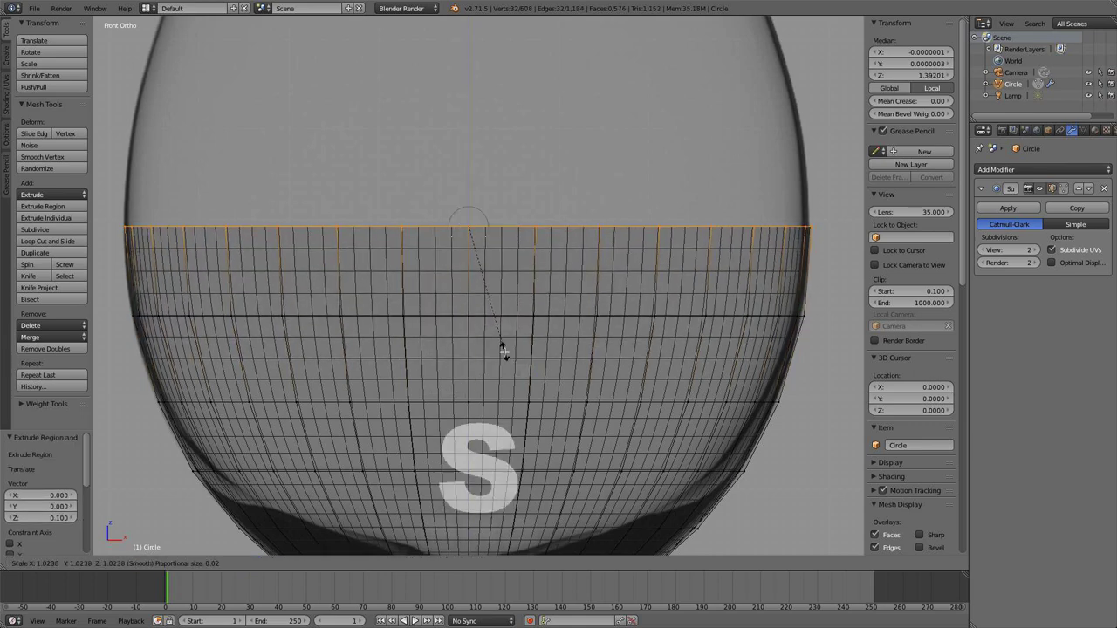
click(496, 346)
- Extrude the bowl's open edge up by about 0.114 and scale the new ring inward to about 0.968
shift+scroll(453, 372, up, 3)
key(e)
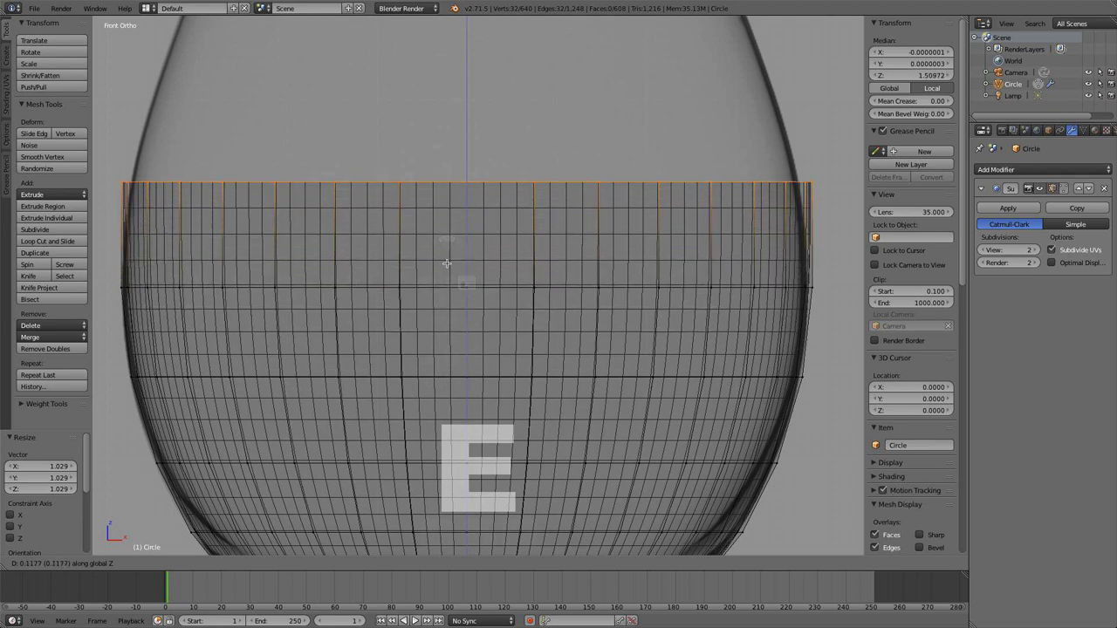
click(447, 264)
key(s)
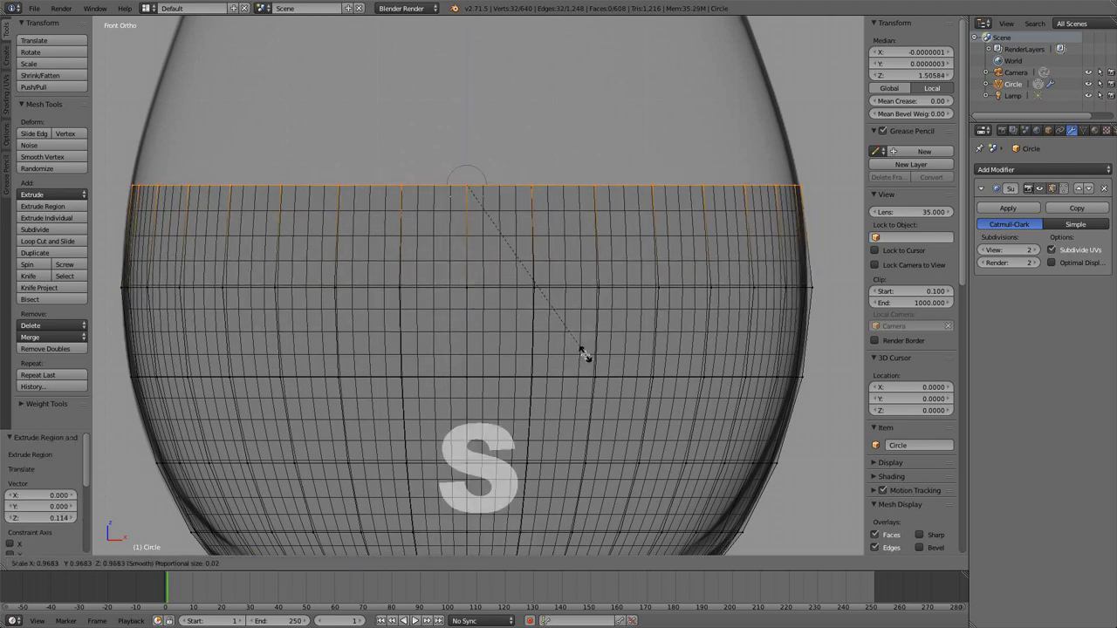
click(583, 353)
- Extrude the bowl's open edge up by about 0.098 and scale the new ring inward to about 0.939
shift+scroll(523, 343, up, 4)
key(e)
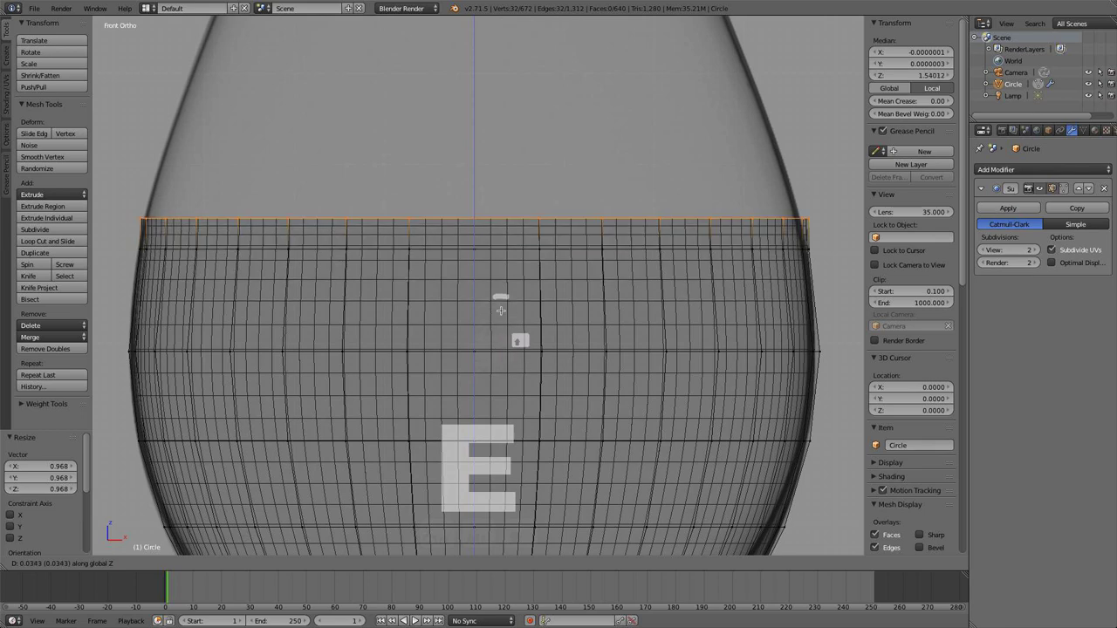
click(504, 262)
key(s)
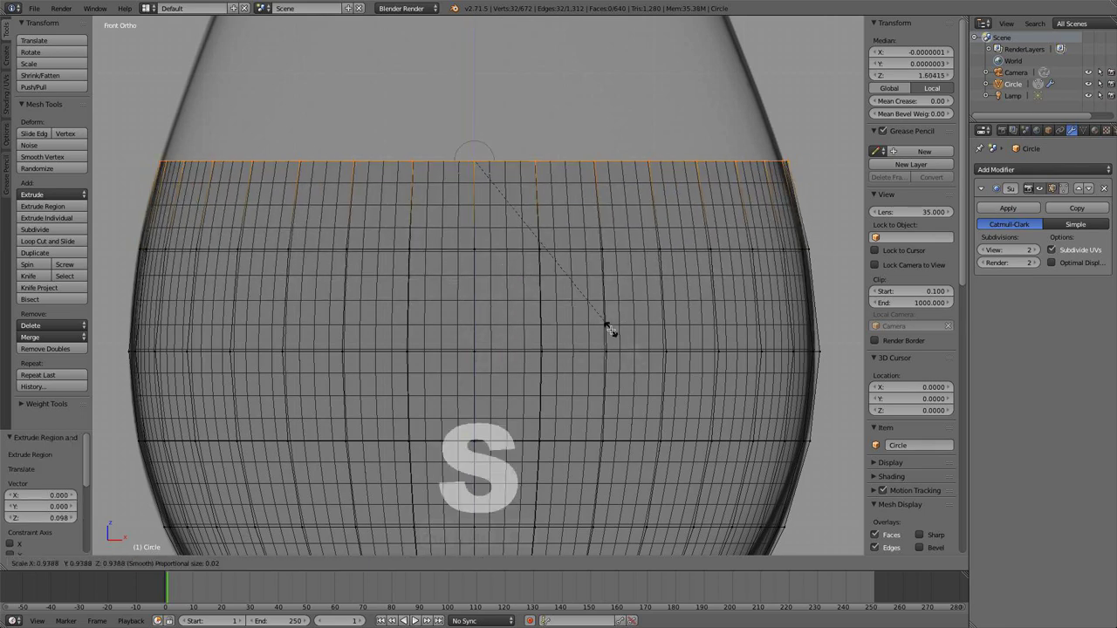
click(611, 330)
- Extrude the bowl's open edge up by about 0.108 and scale the new ring inward to about 0.891
shift+scroll(578, 420, up, 4)
key(e)
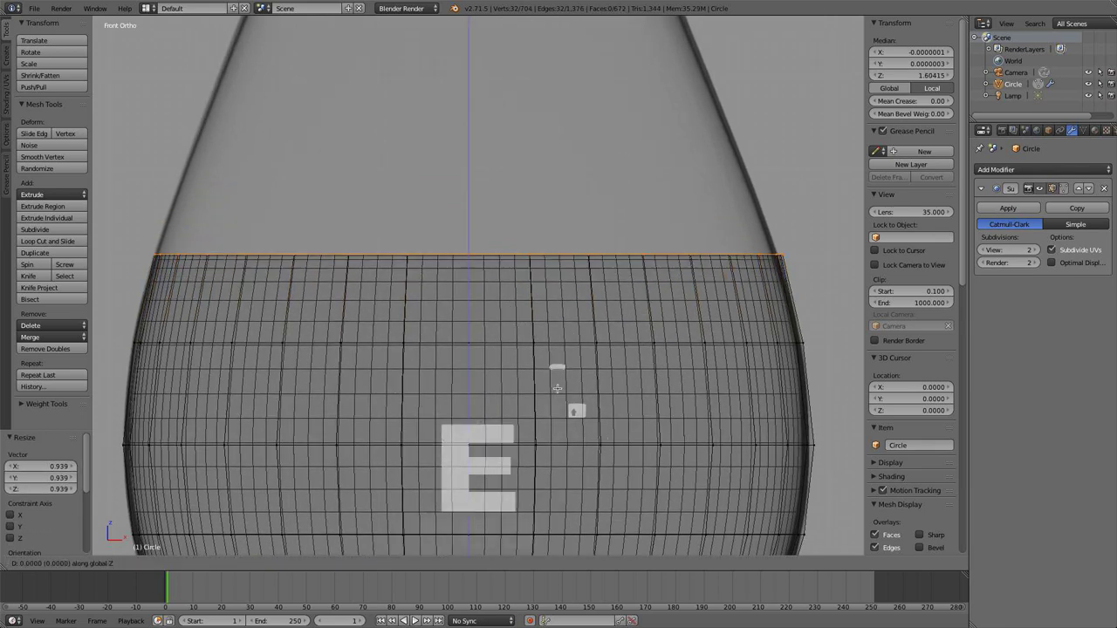
click(606, 316)
key(s)
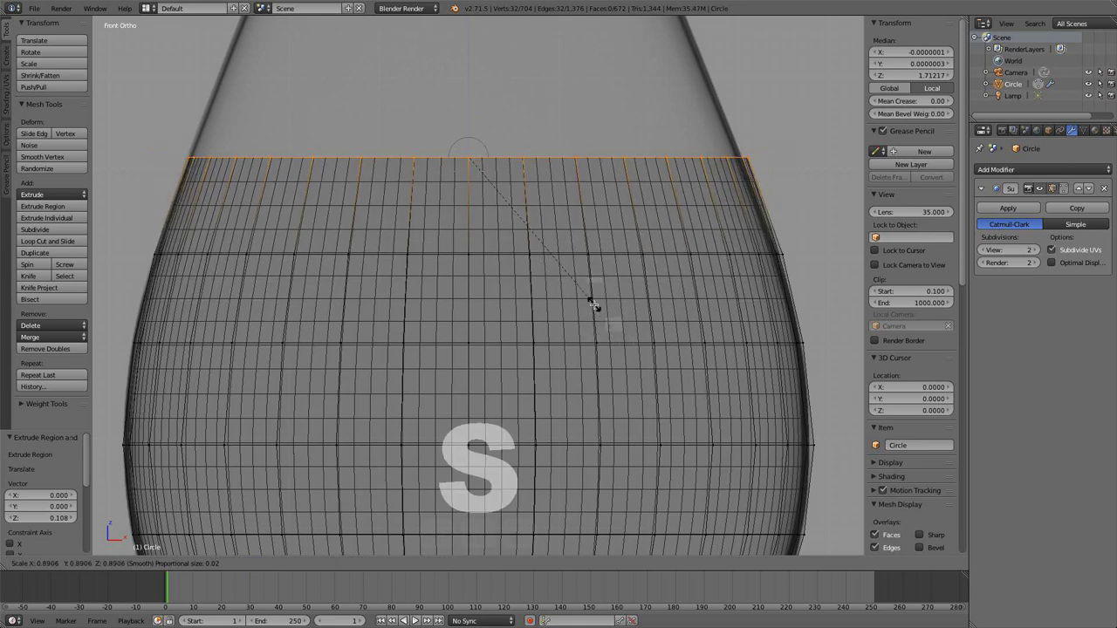
click(593, 304)
- Extrude the bowl's open edge up by about 0.125 and scale the new ring inward to about 0.846
shift+scroll(535, 390, up, 5)
key(e)
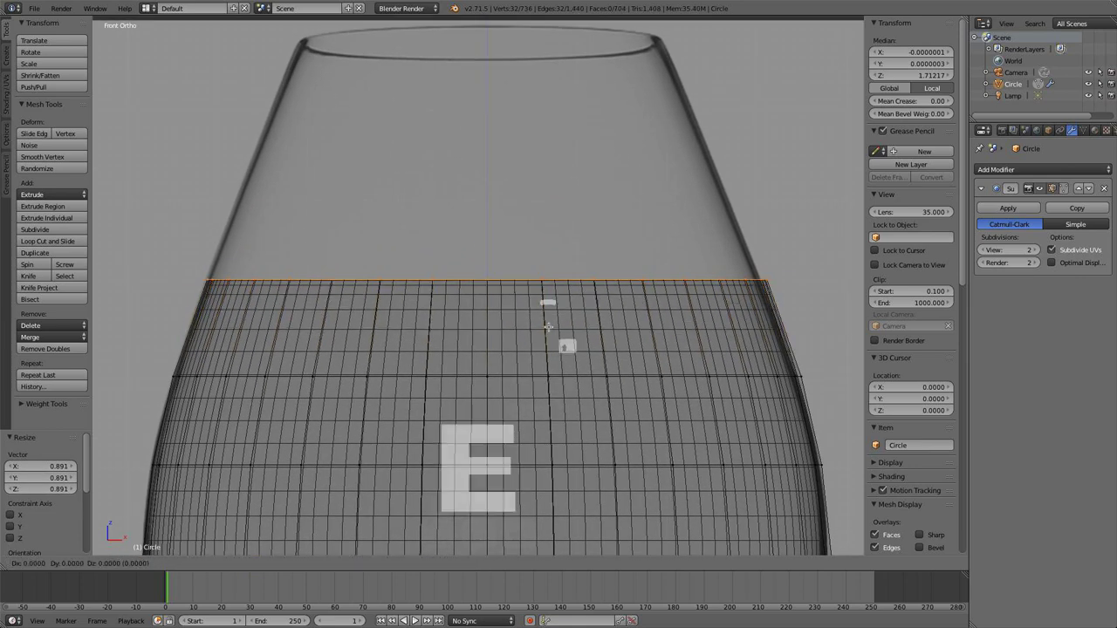
click(541, 192)
key(s)
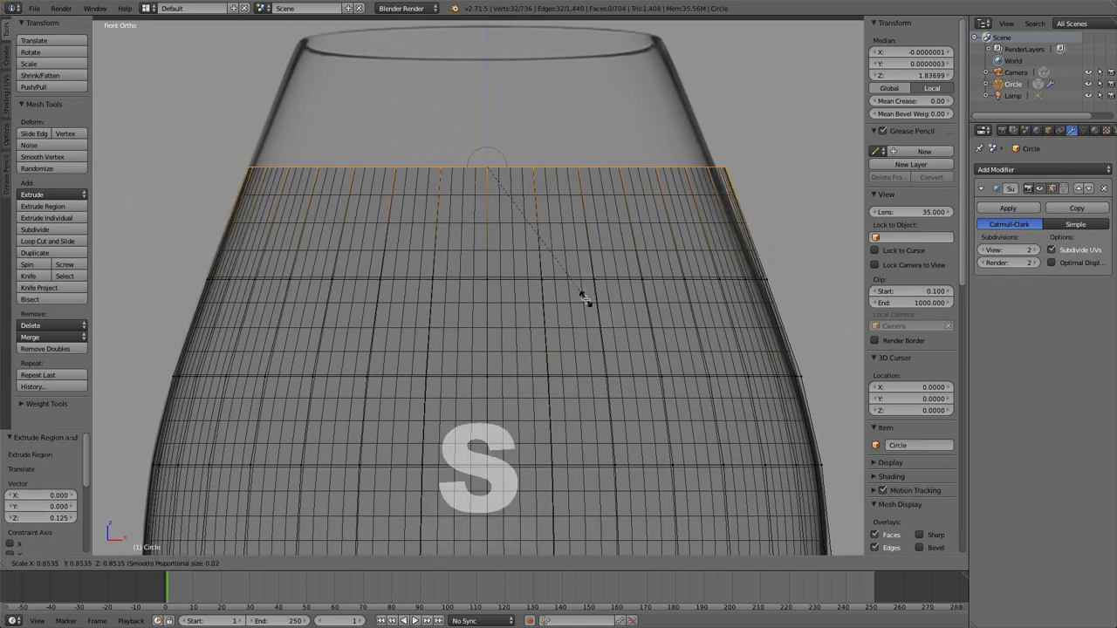
click(585, 294)
- Extrude the bowl's open edge up by about 0.091 and scale the new ring inward to about 0.848
shift+scroll(583, 293, up, 4)
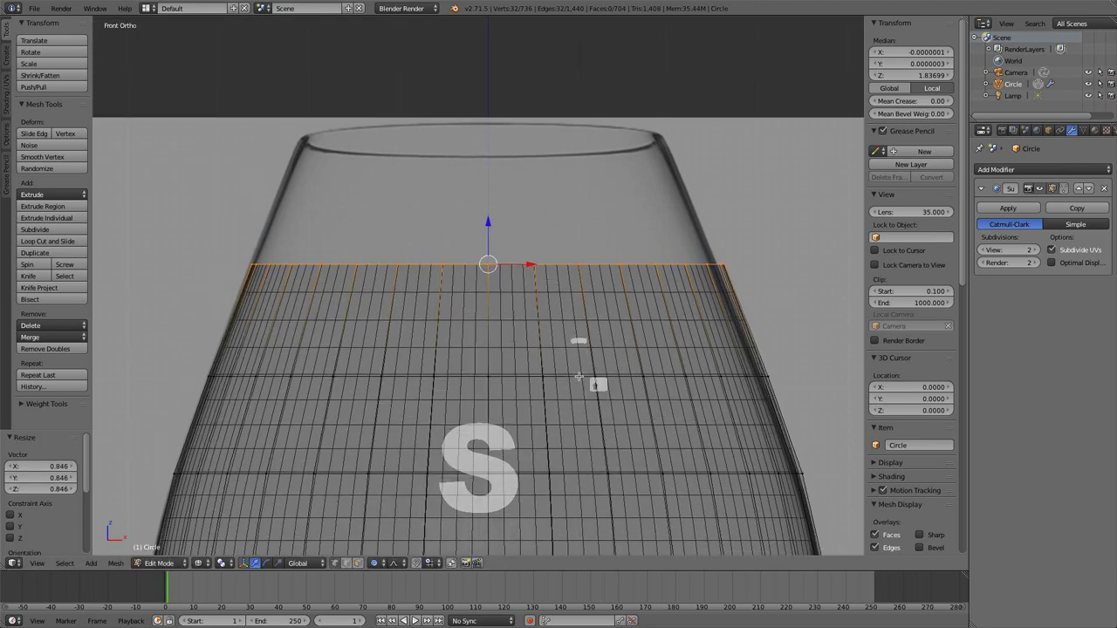
key(e)
click(585, 294)
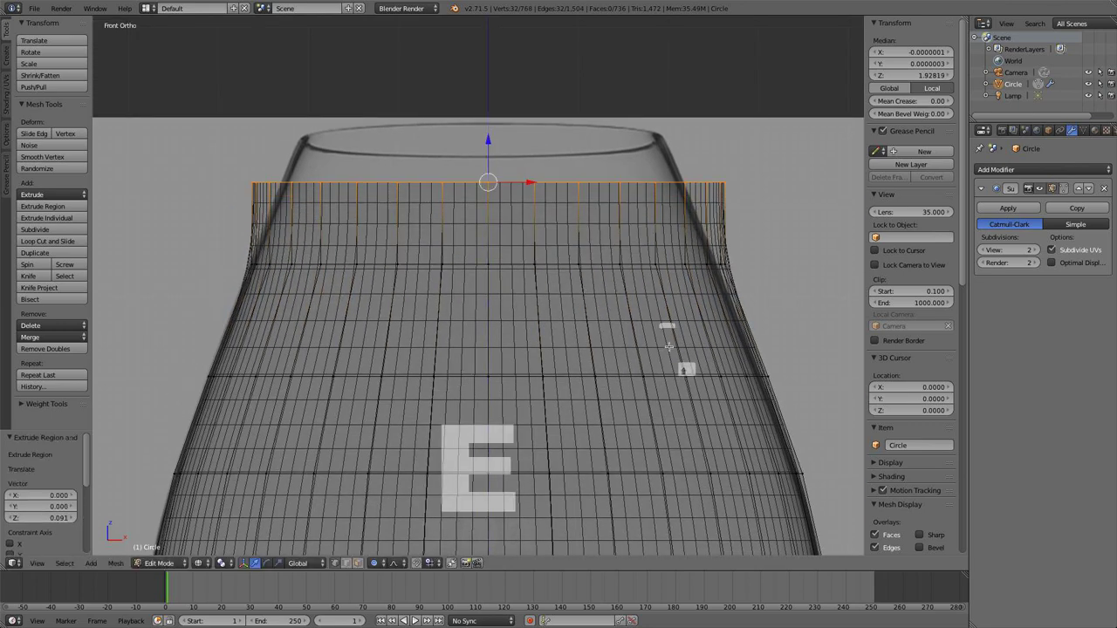
key(s)
click(643, 317)
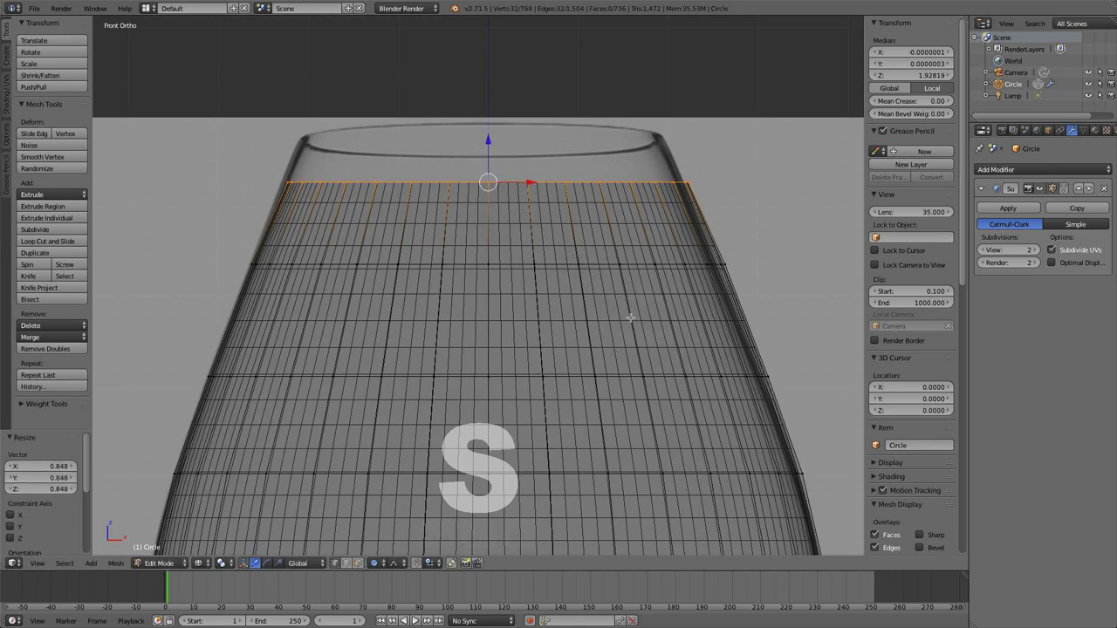
- Extrude the bowl's open edge up by about 0.063 to the reference rim and scale the new ring to about 0.811
key(e)
click(653, 280)
key(s)
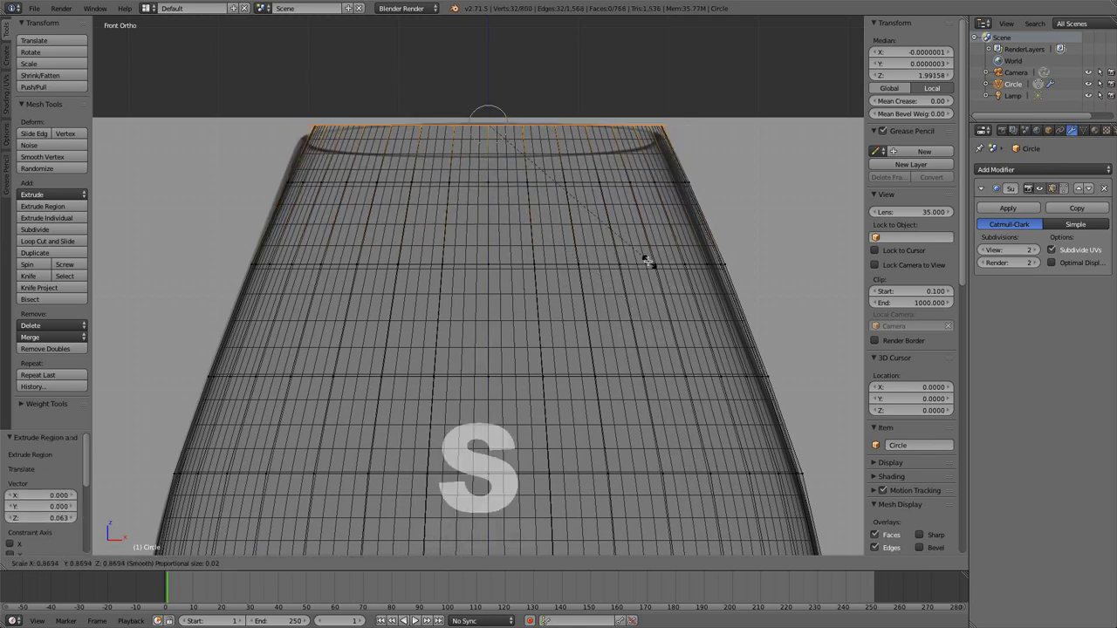
click(640, 251)
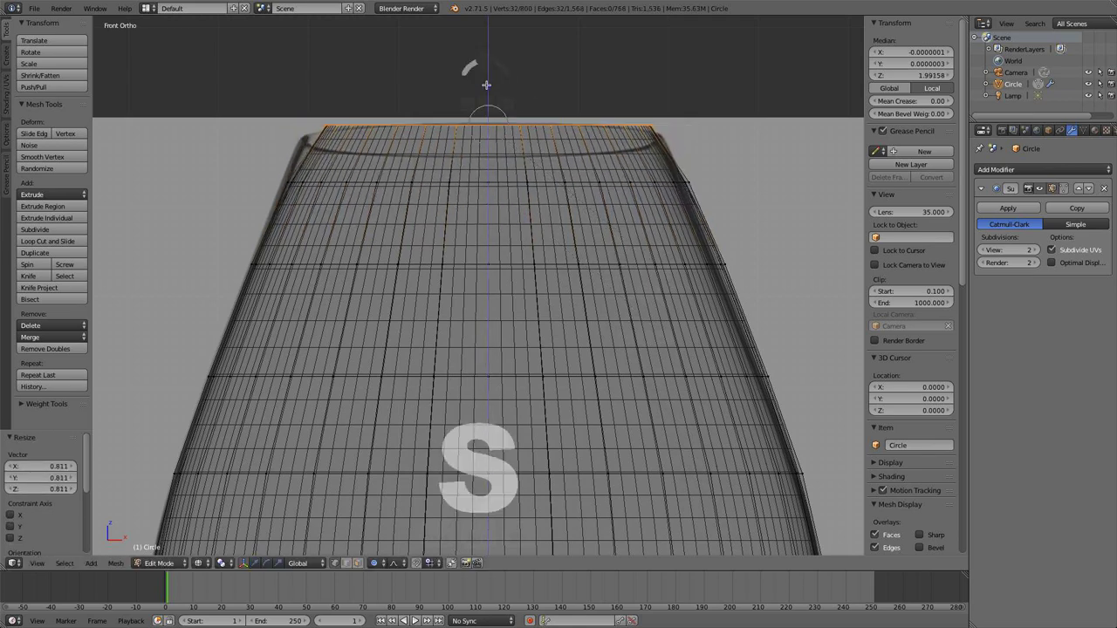
- Enlarge the rim ring by about 1.123 and lower it to about Z 1.983 to match the reference rim
key(s)
click(491, 103)
- Leave mesh editing and examine the whole glass with solid shading
key(z)
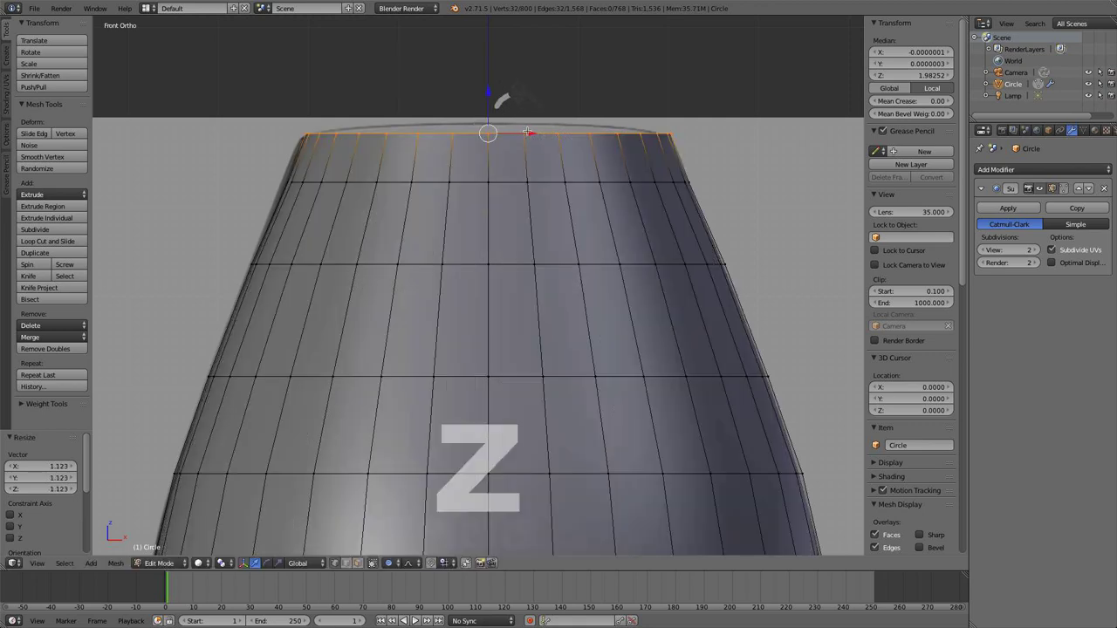
key(Tab)
scroll(541, 179, down, 6)
shift+middle_drag(544, 232, 513, 200)
scroll(512, 203, up, 2)
scroll(498, 274, up, 1)
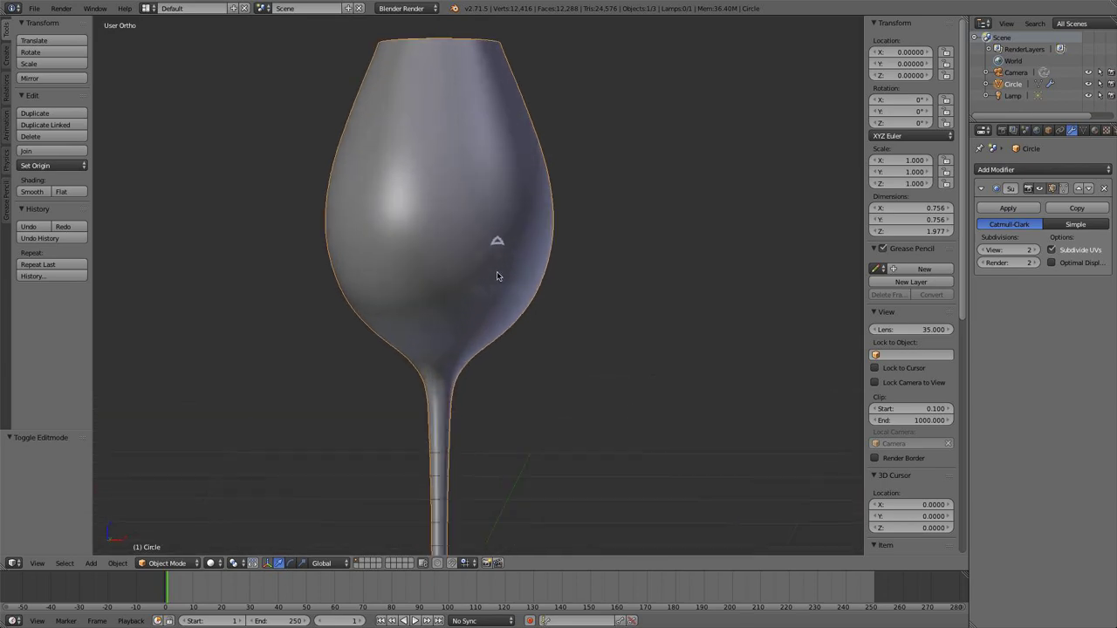
- Compare the stem and the base of the bowl with the reference photo in front wireframe view
key(KP_1)
key(z)
shift+middle_drag(488, 314, 487, 239)
scroll(482, 333, up, 10)
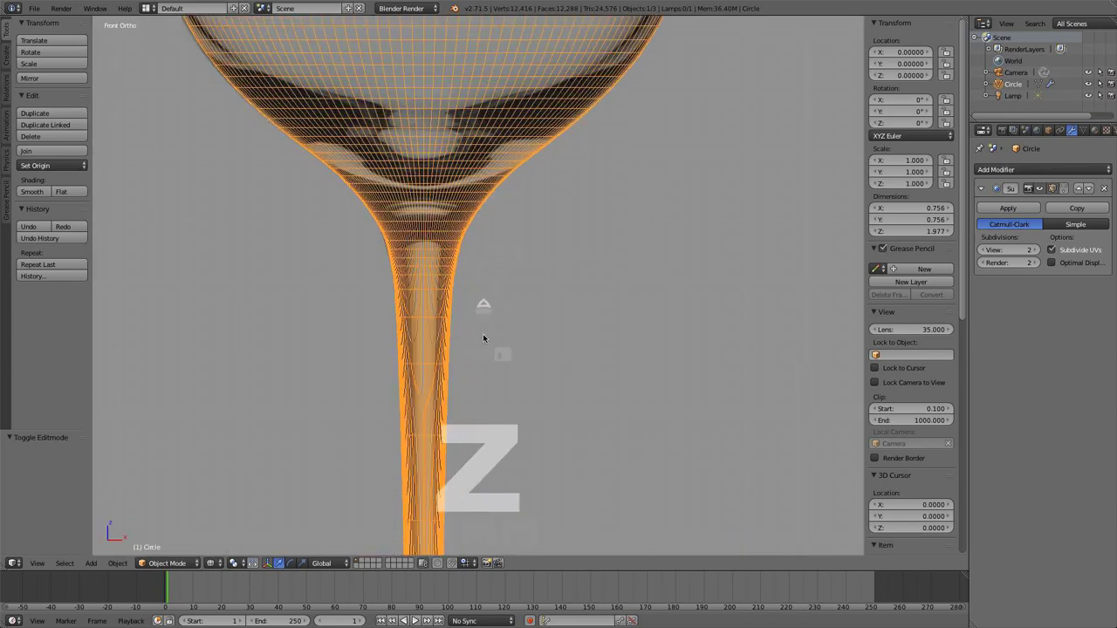
key(z)
key(z)
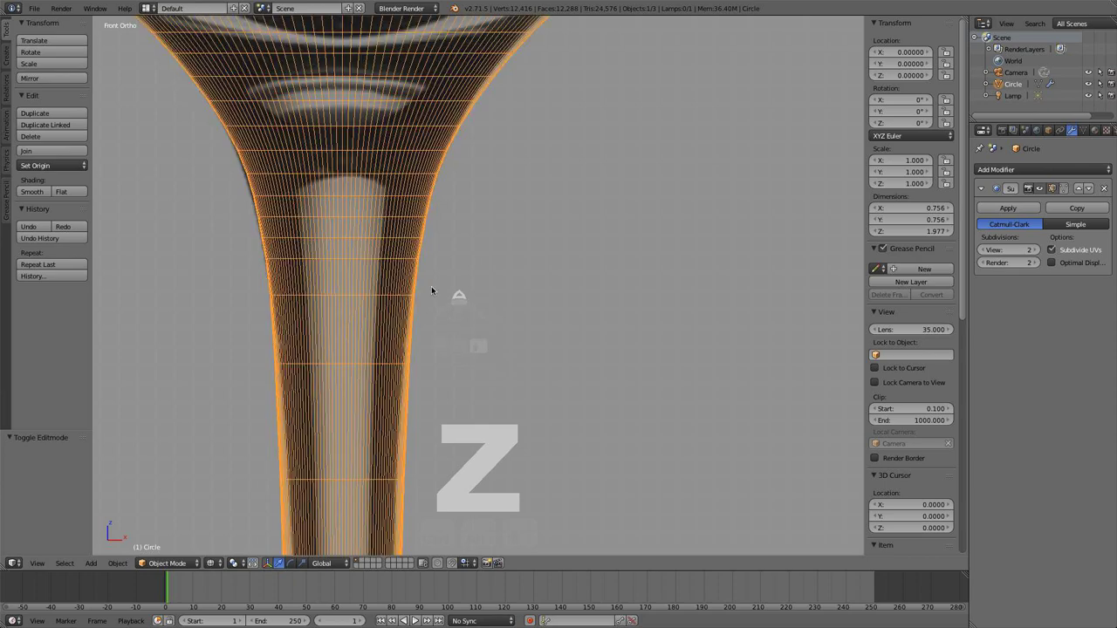
scroll(419, 244, down, 4)
scroll(411, 292, up, 1)
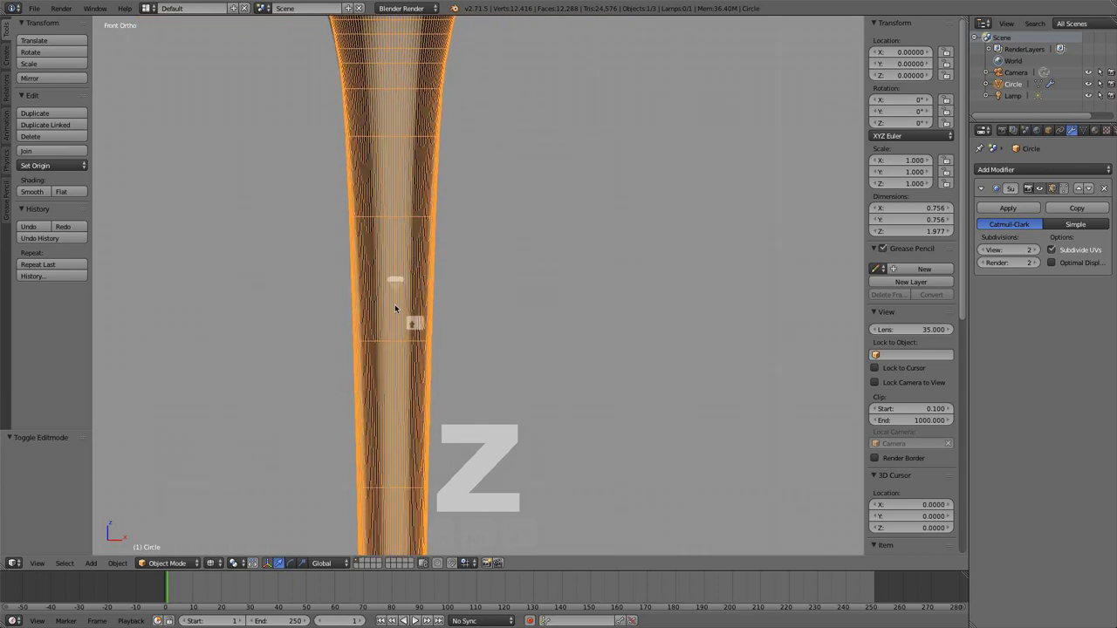
key(z)
key(z)
- Return to mesh editing, add a centred loop cut around the stem and scale it to about 0.869
key(Tab)
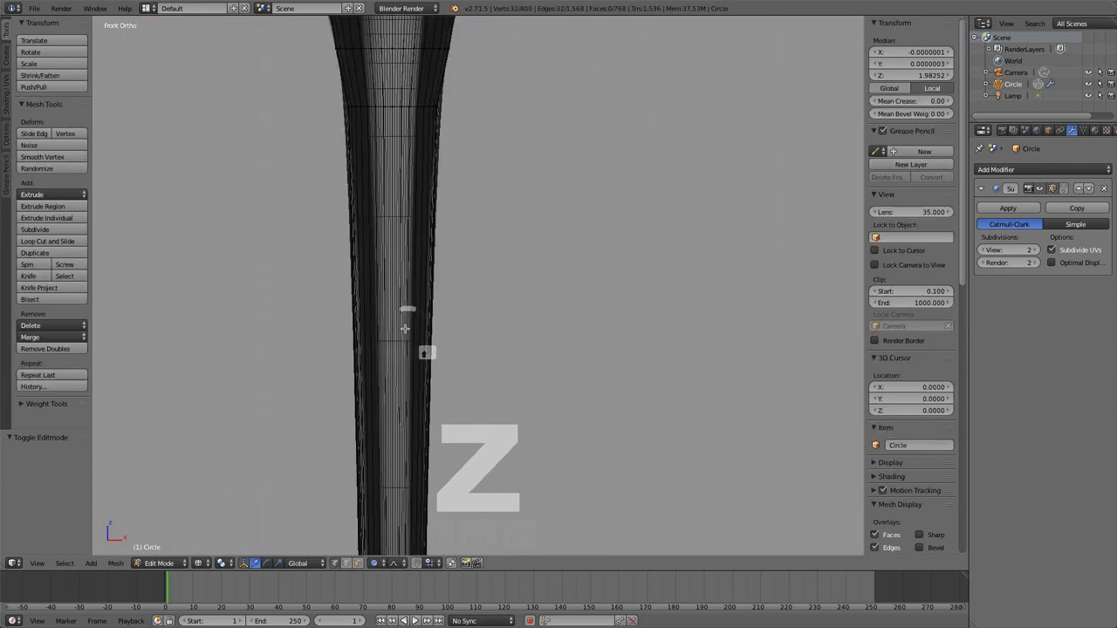
key(ctrl+r)
click(386, 318)
right_click(386, 319)
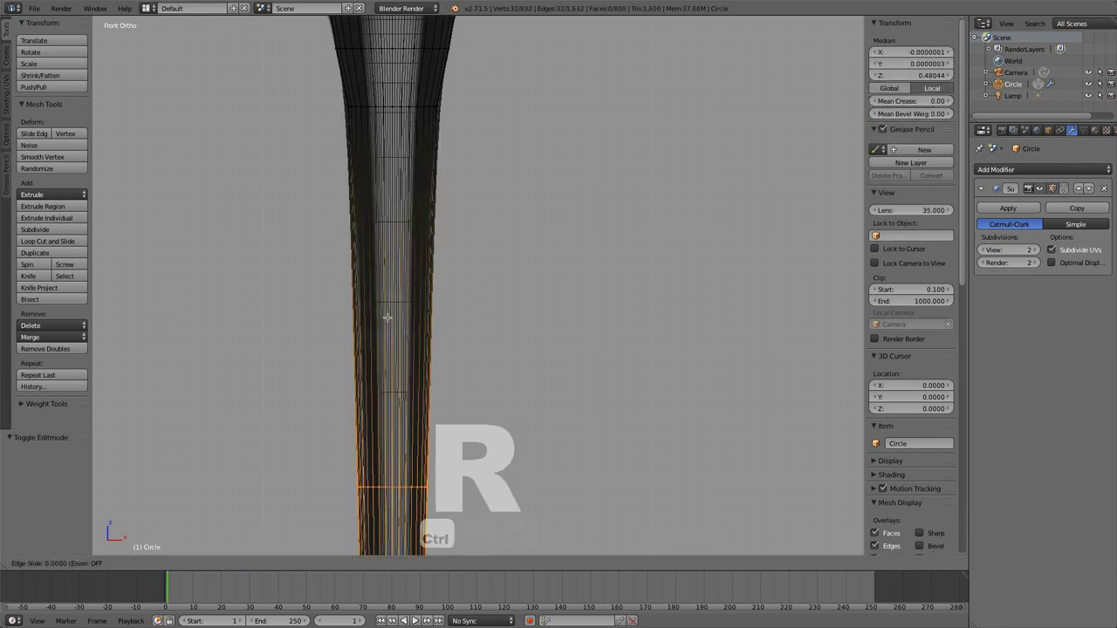
key(s)
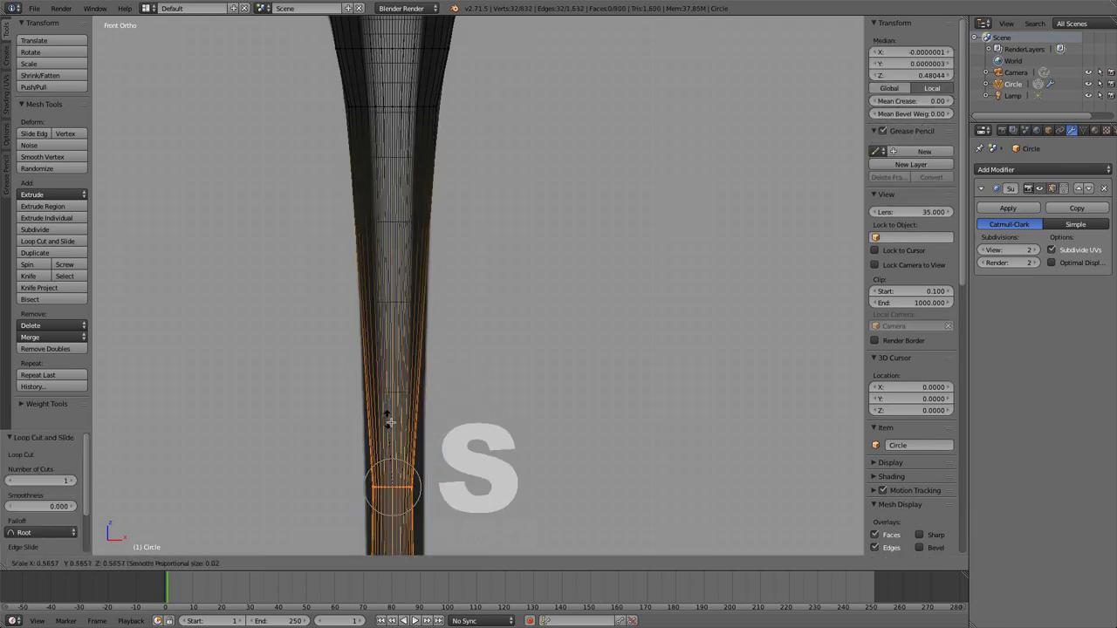
click(460, 410)
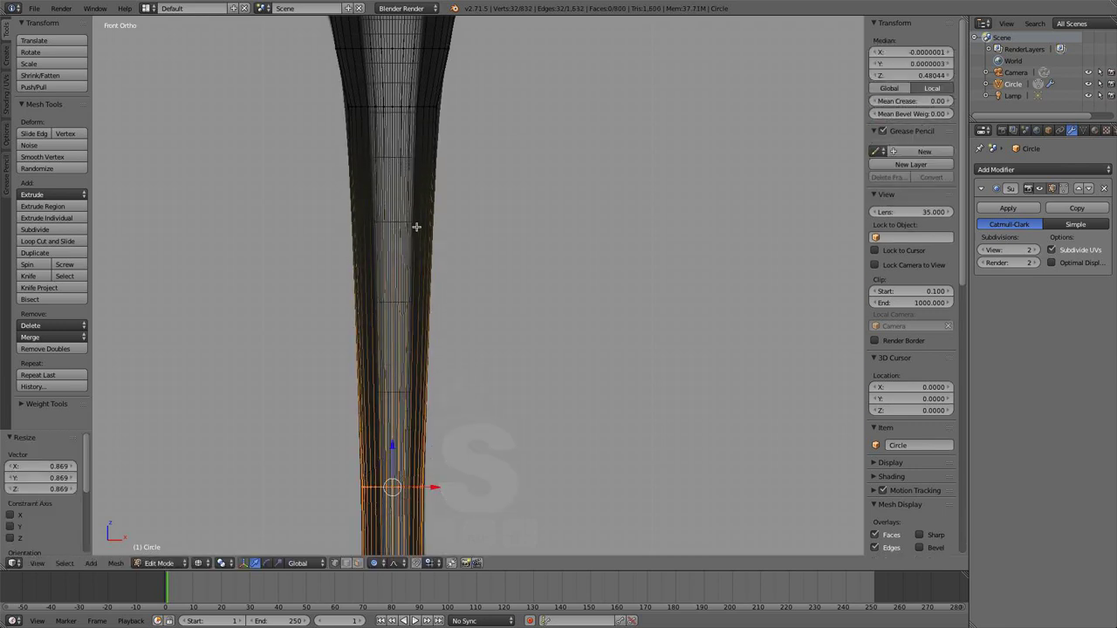
- Add another centred loop cut on the stem above the previous one and scale it to about 0.930
key(a)
key(ctrl+r)
click(393, 297)
right_click(393, 297)
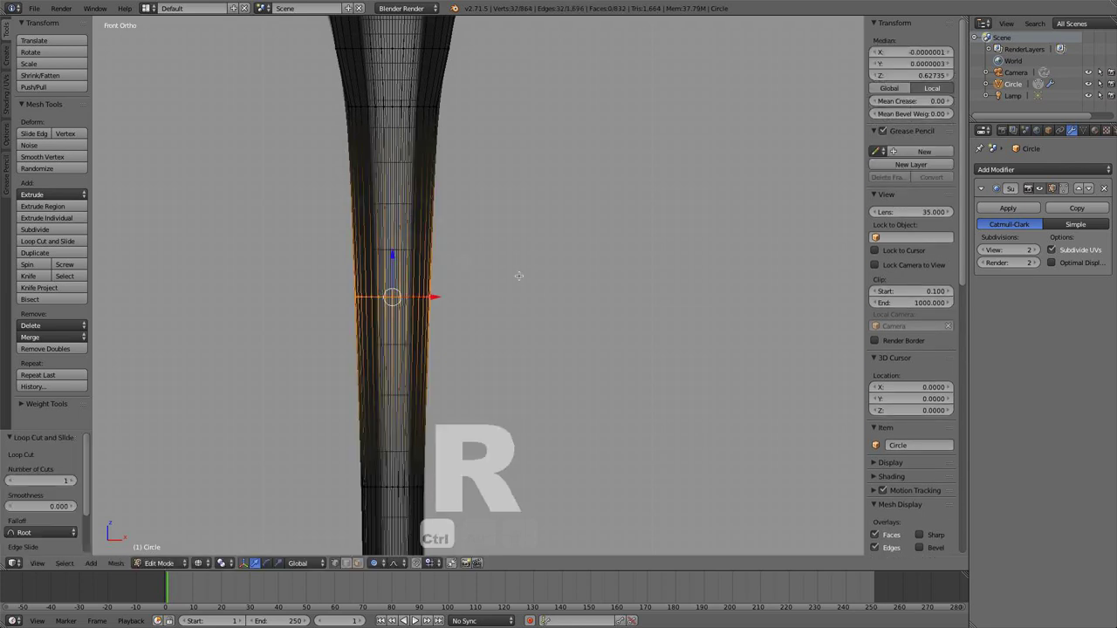
key(s)
click(508, 269)
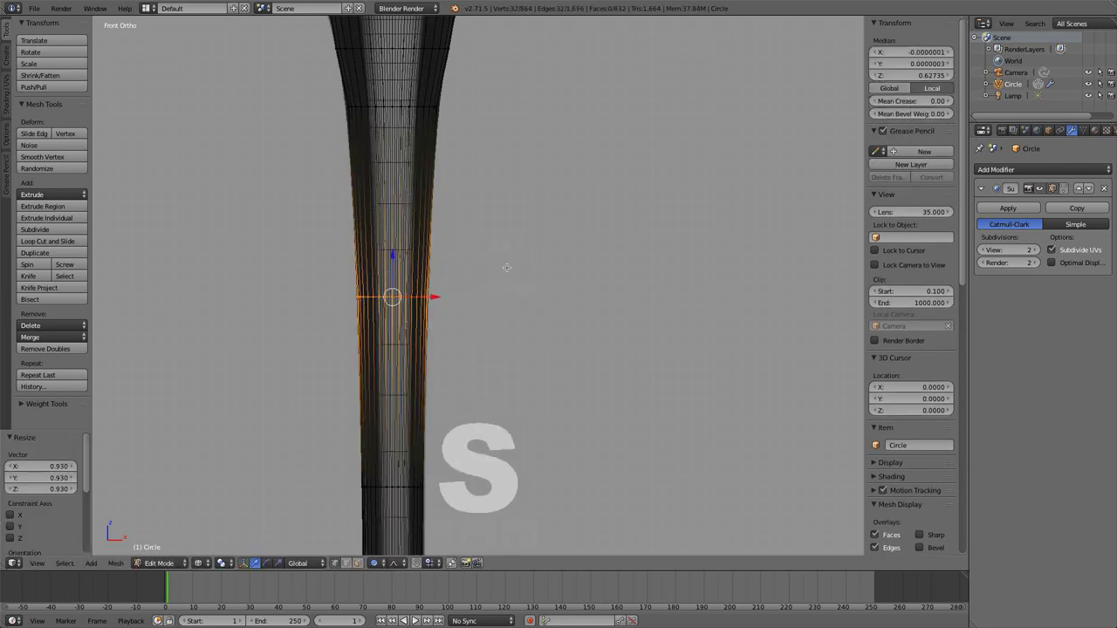
- Select the existing edge ring on the upper stem near Z 0.774 and scale it to about 0.982
shift+middle_drag(506, 267, 480, 325)
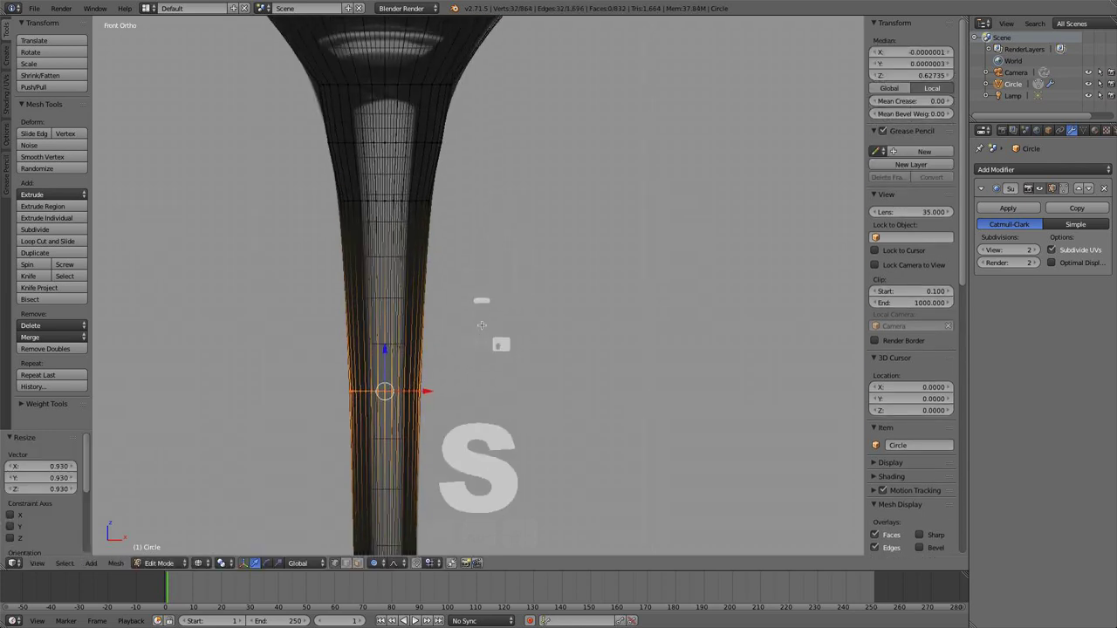
alt+right_click(403, 202)
key(s)
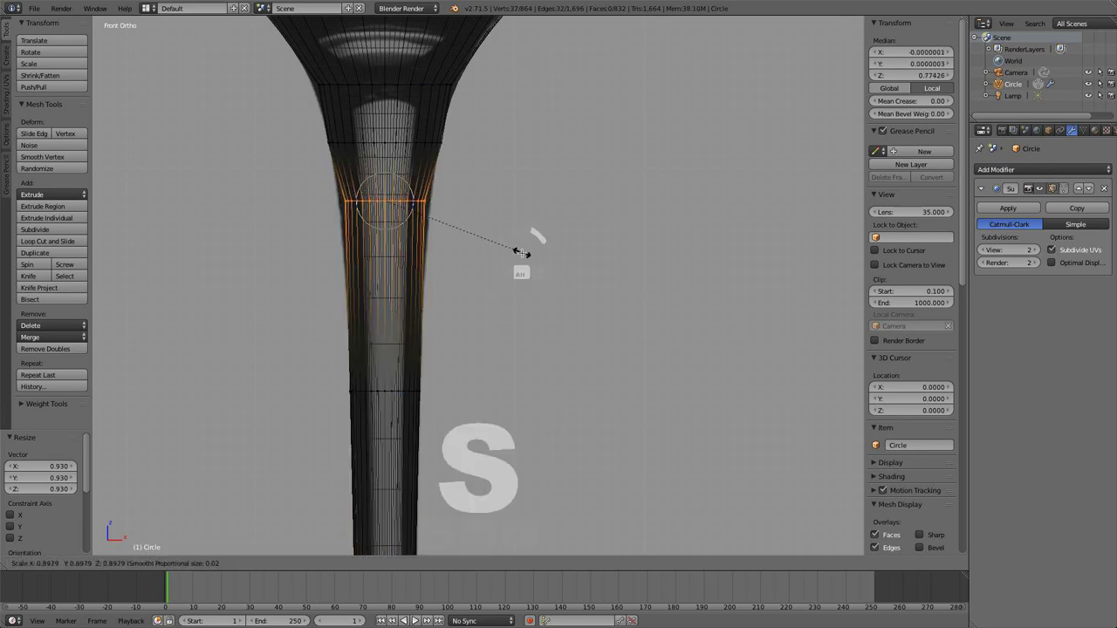
click(535, 251)
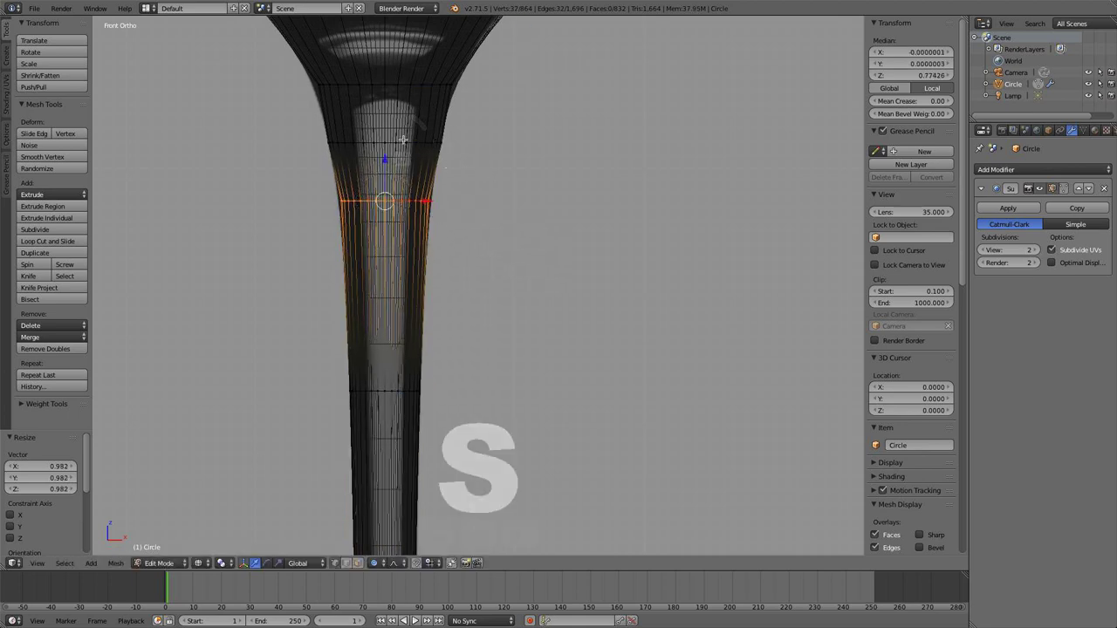
- Scale the flare ring near Z 0.819 to about 0.959 and fit the ring above it, near Z 0.864, to the reference outline
alt+right_click(403, 139)
key(s)
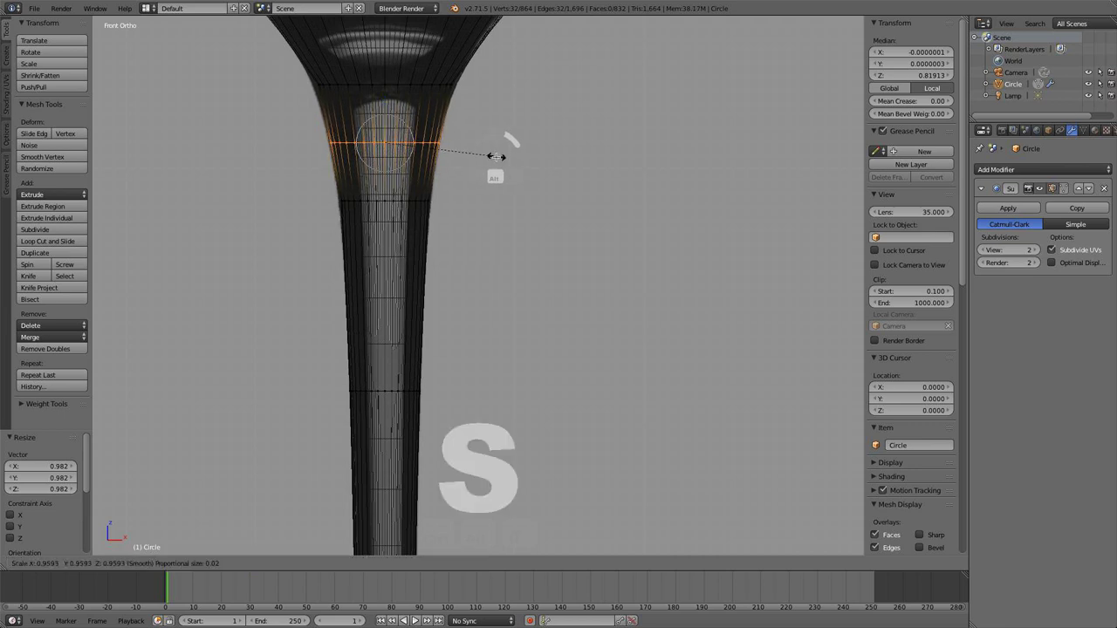
click(495, 157)
alt+right_click(368, 89)
key(s)
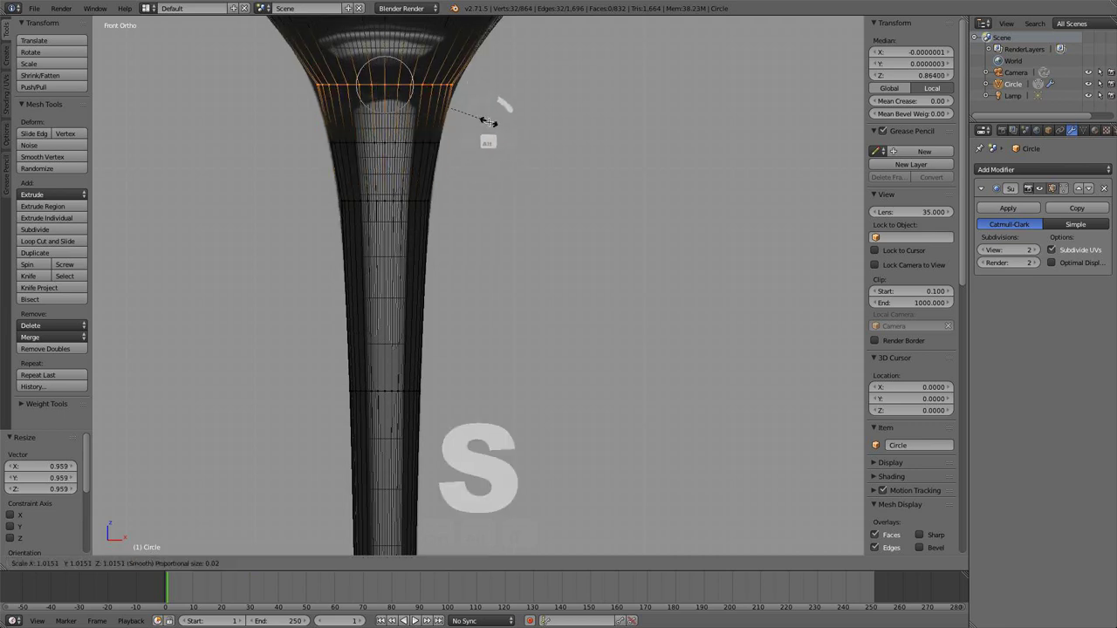
click(489, 116)
key(a)
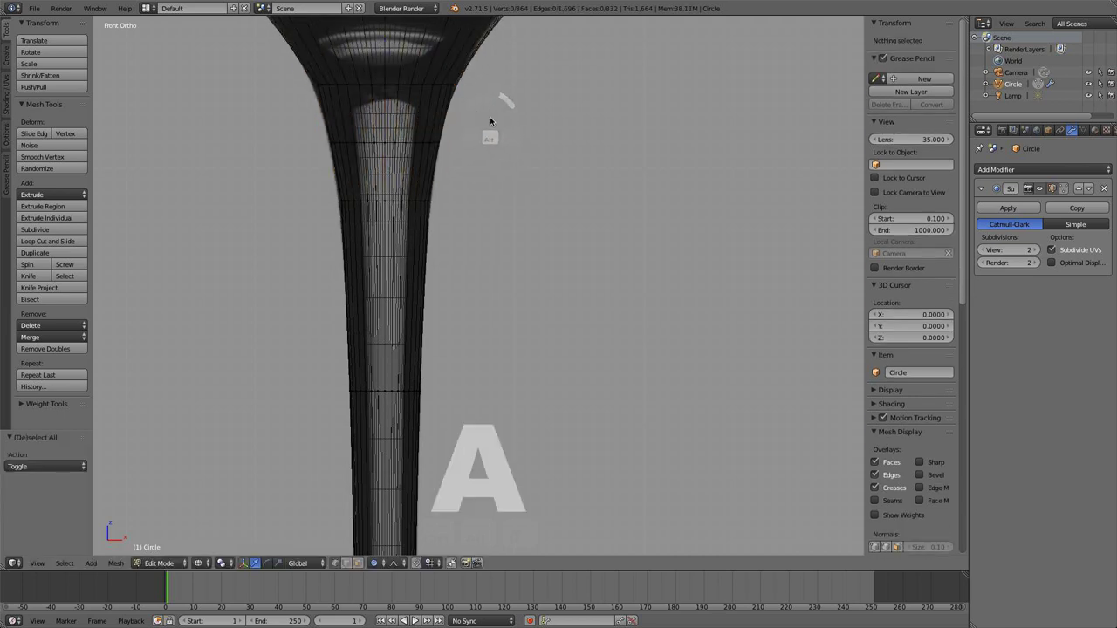
- Leave mesh editing and check the glass against the reference from the front, plus its shape from above in solid shading
key(Tab)
scroll(490, 118, down, 5)
scroll(481, 120, down, 5)
scroll(481, 119, up, 8)
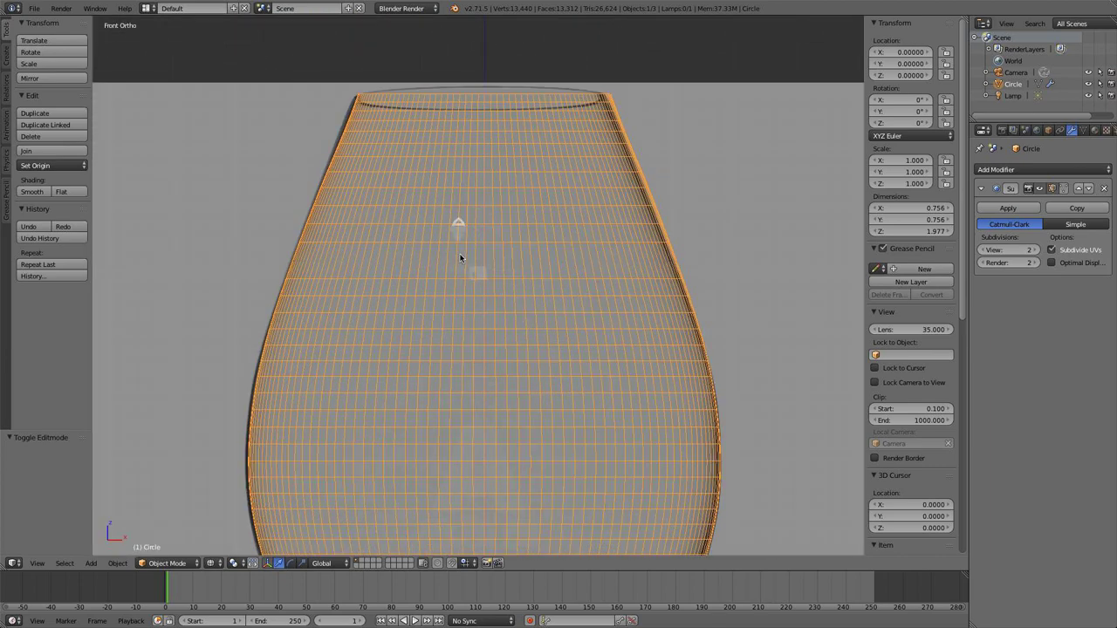
scroll(463, 255, down, 1)
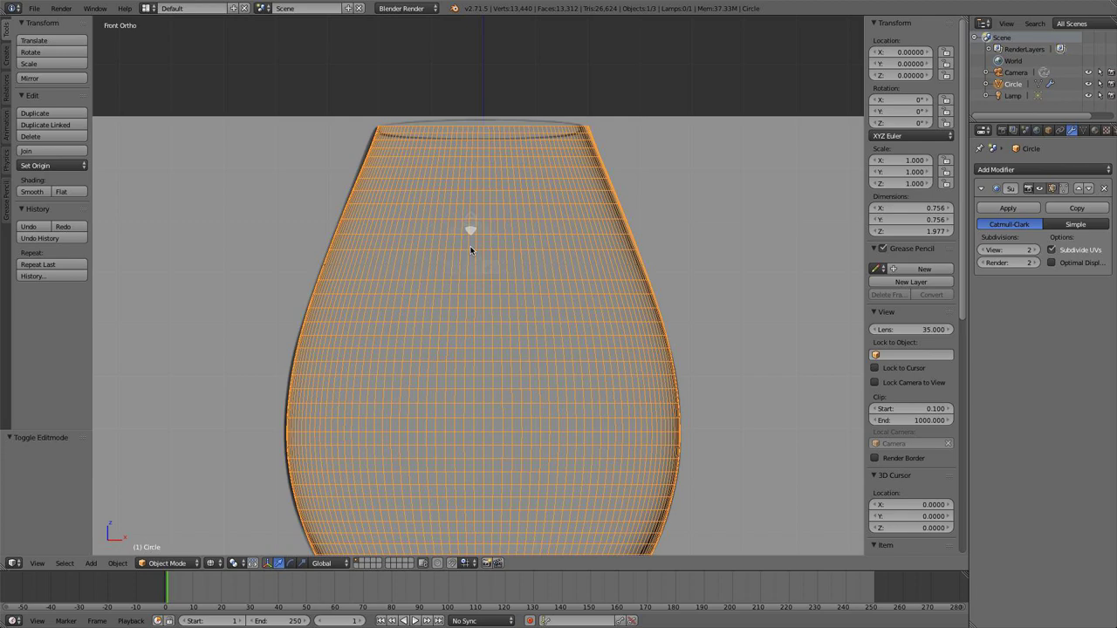
key(KP_7)
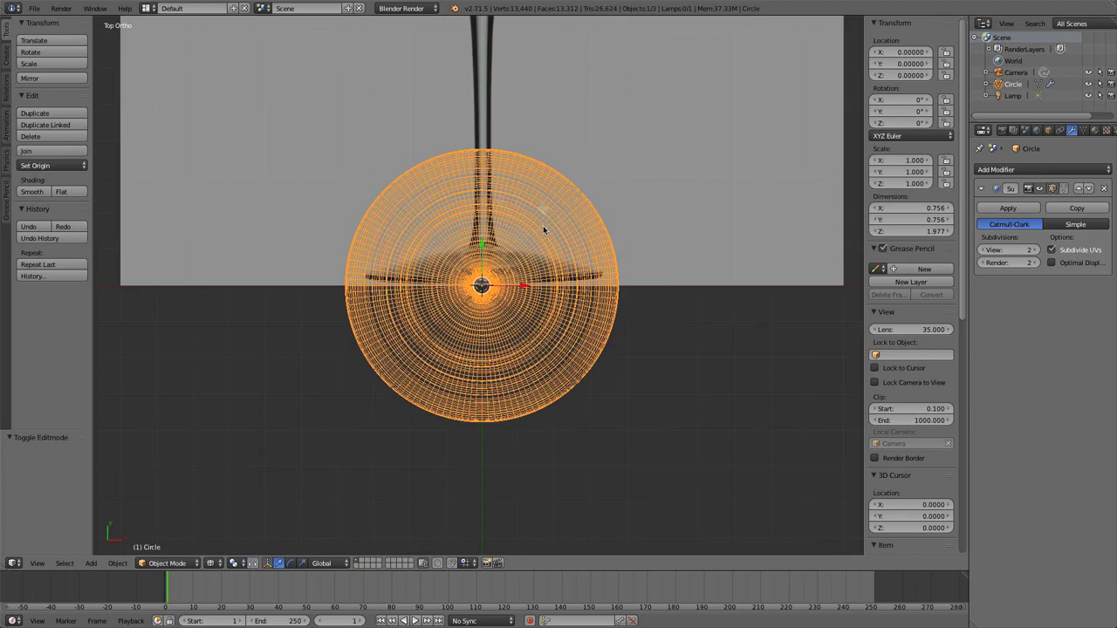
key(z)
shift+middle_drag(530, 253, 529, 142)
- Select the glass's top rim loop in mesh editing and extrude it inward, scaled to about 0.949, to start the wall thickness
key(Tab)
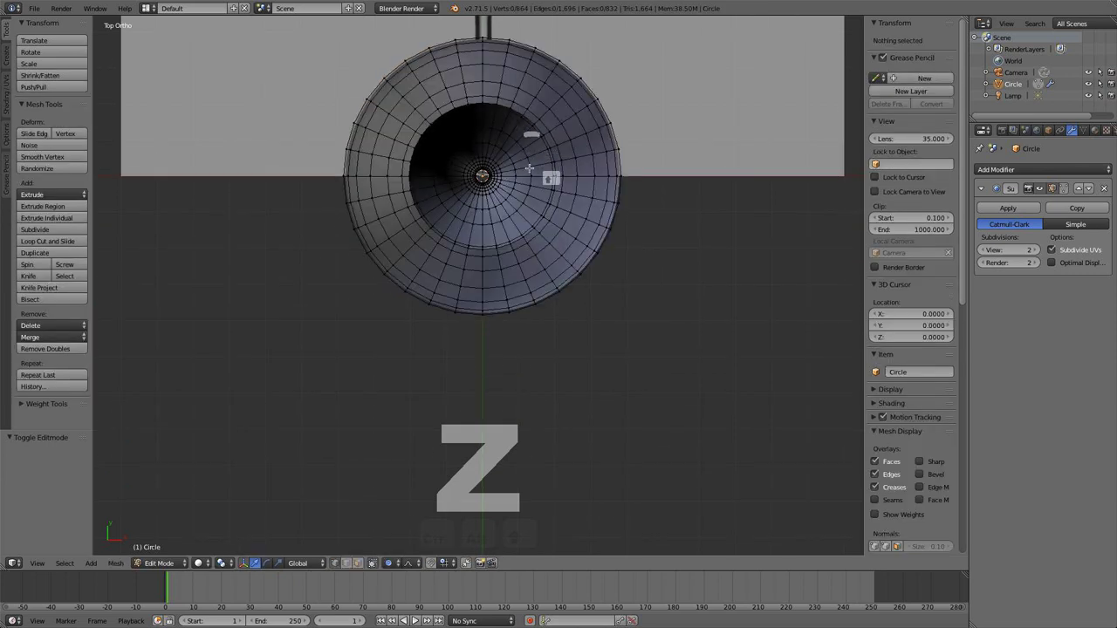
scroll(524, 189, up, 2)
key(z)
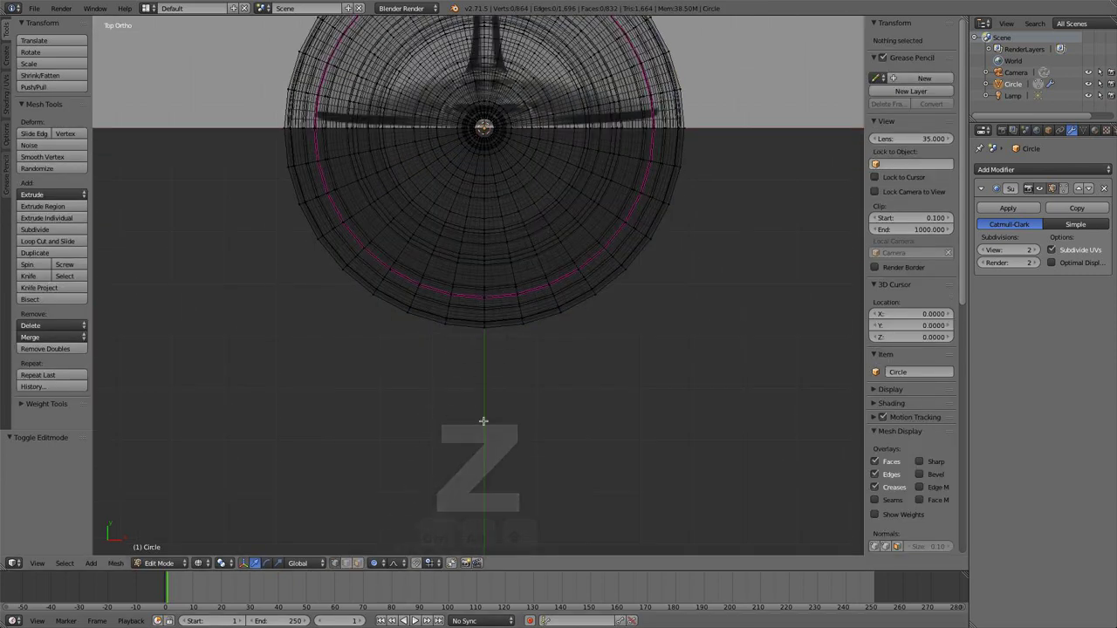
middle_drag(468, 373, 480, 304)
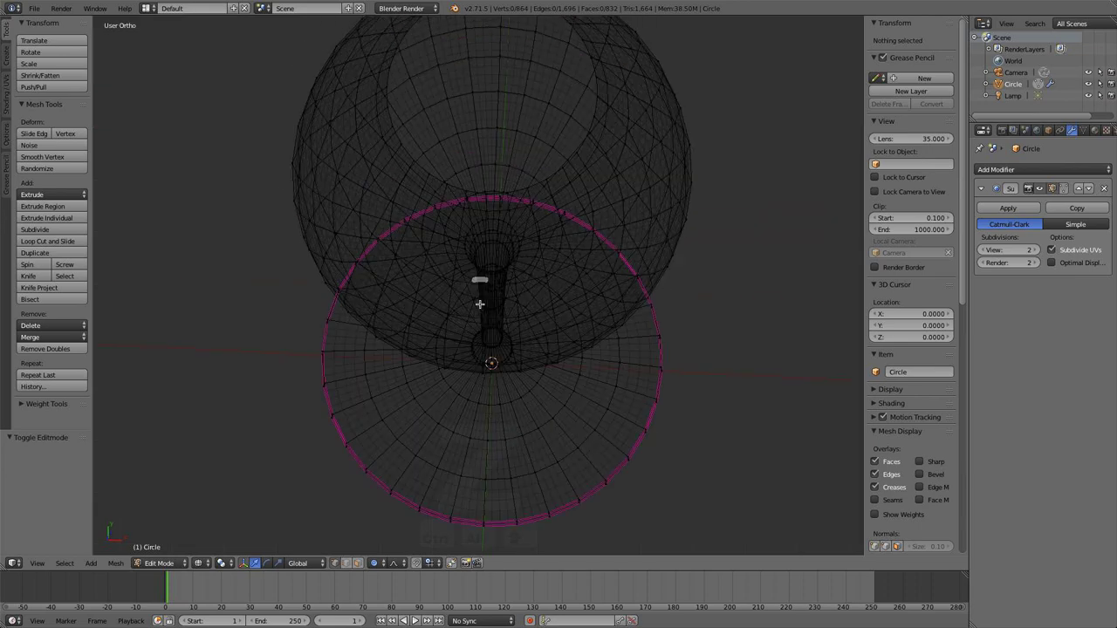
alt+right_click(436, 180)
scroll(448, 174, down, 2)
middle_drag(511, 179, 491, 324)
scroll(498, 133, up, 3)
scroll(498, 134, up, 3)
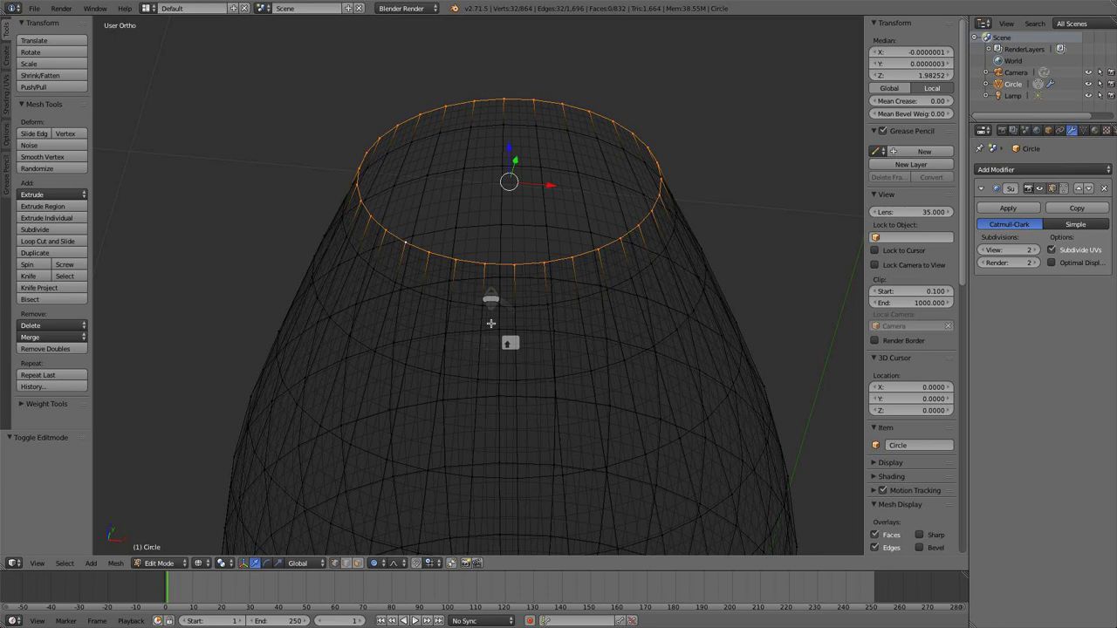
key(e)
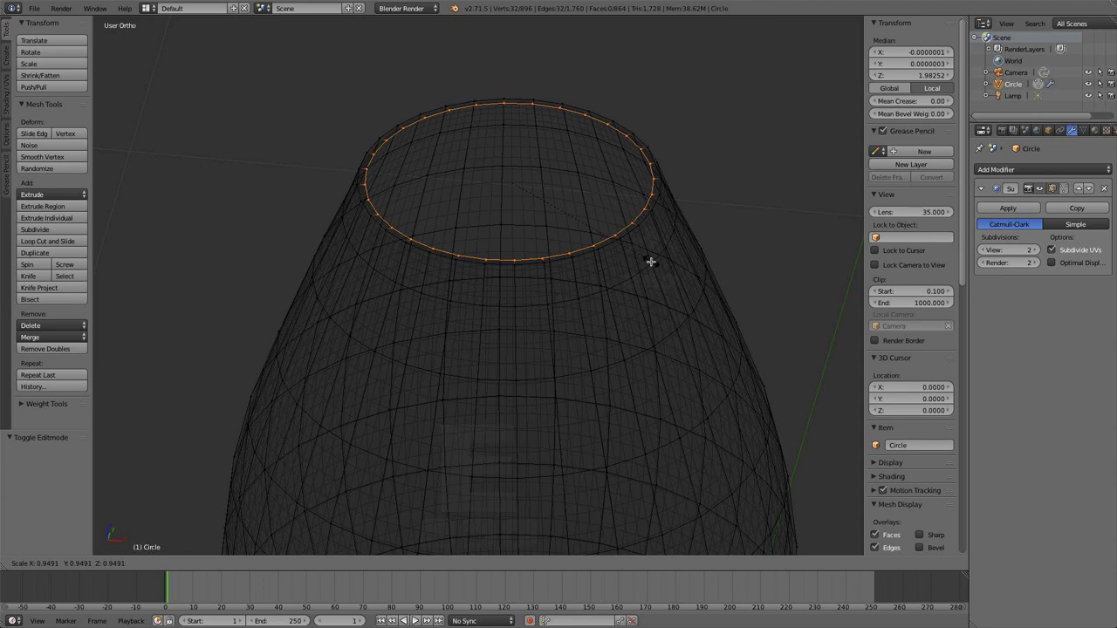
click(651, 262)
- Extrude the inner rim loop 0.054 straight down along Z and check it in solid shading from the front
key(KP_1)
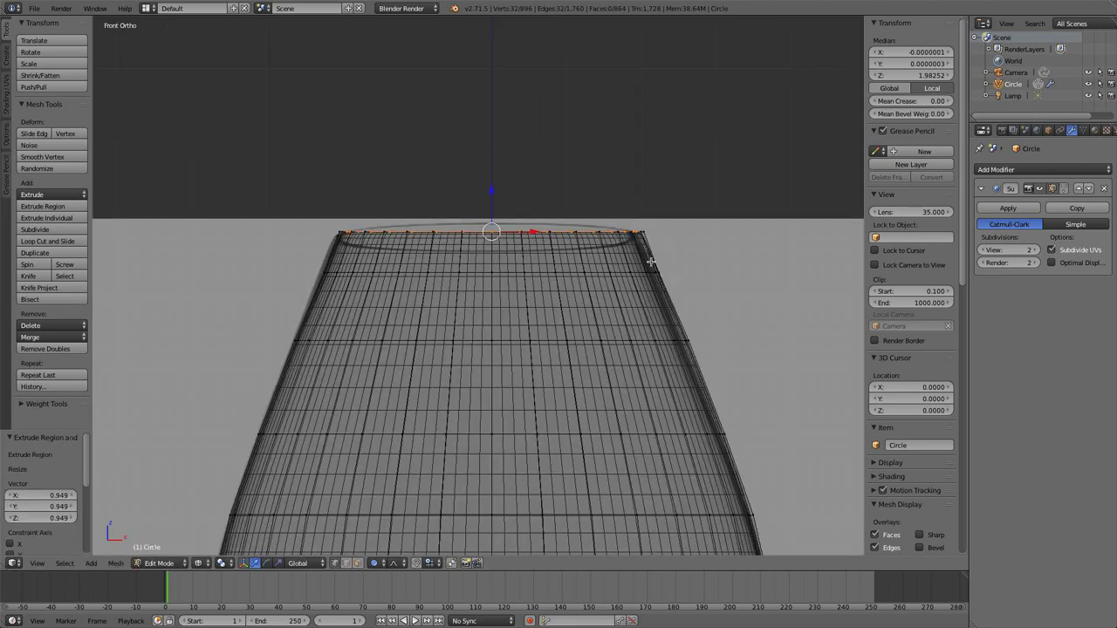
scroll(593, 316, up, 2)
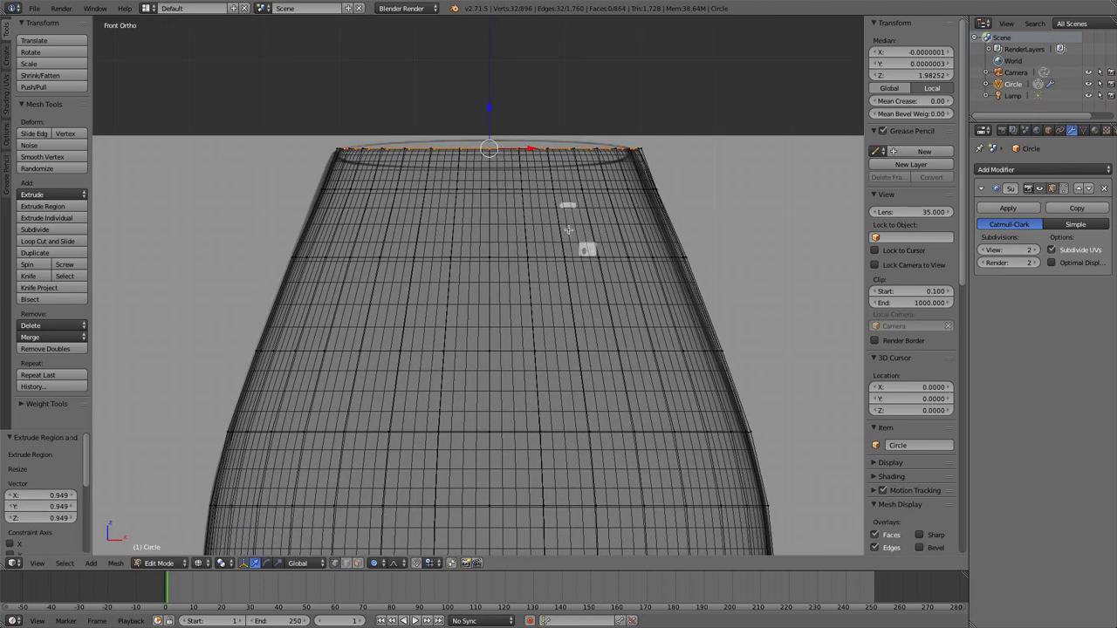
key(e)
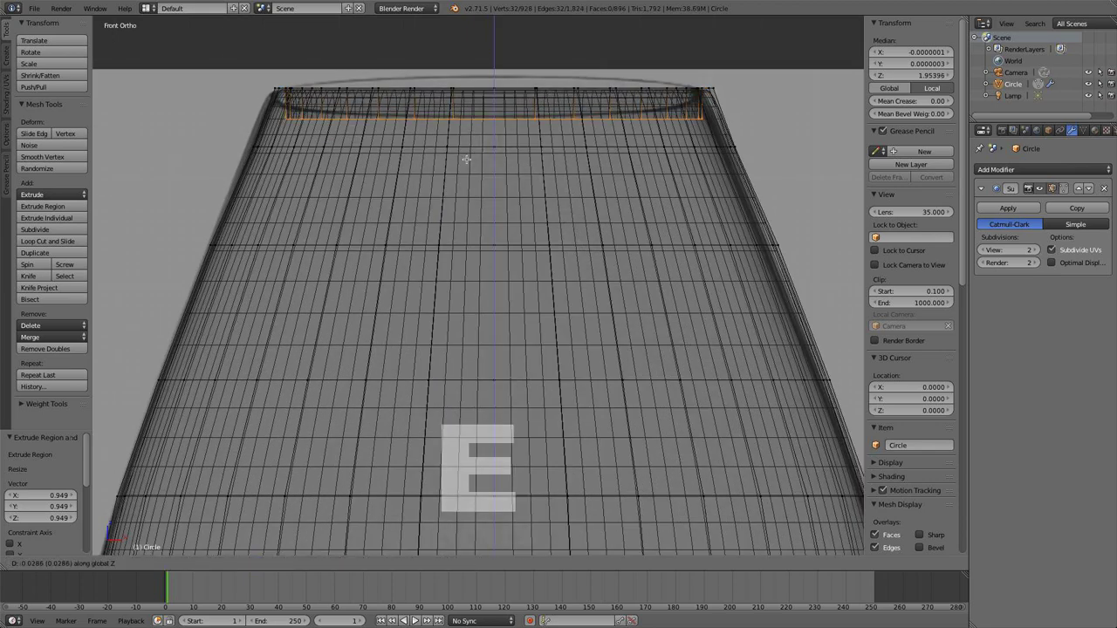
click(432, 175)
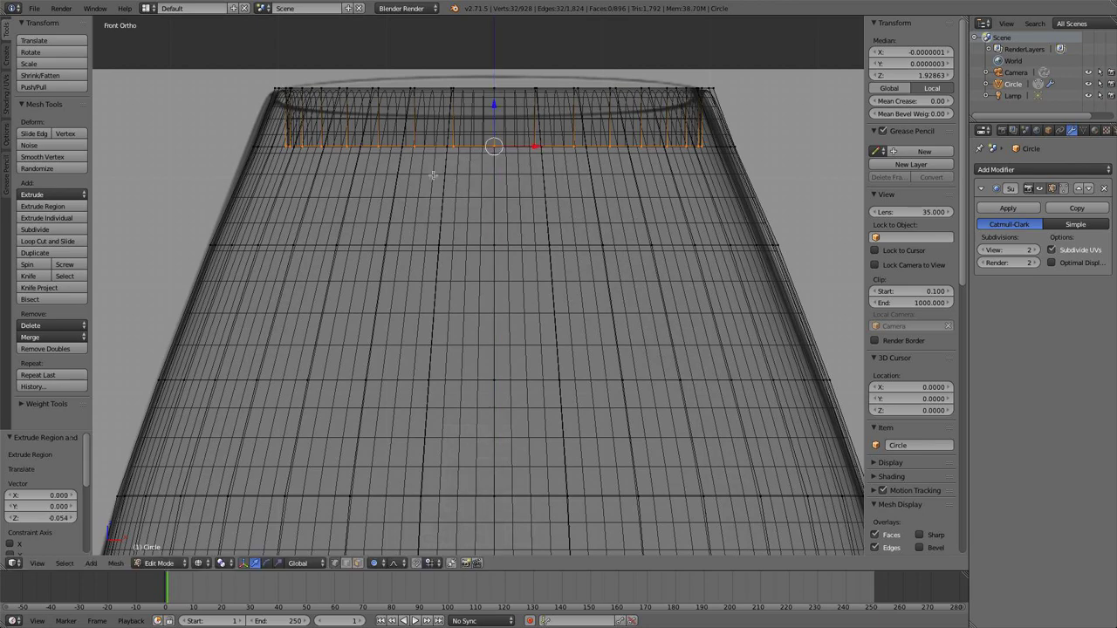
key(z)
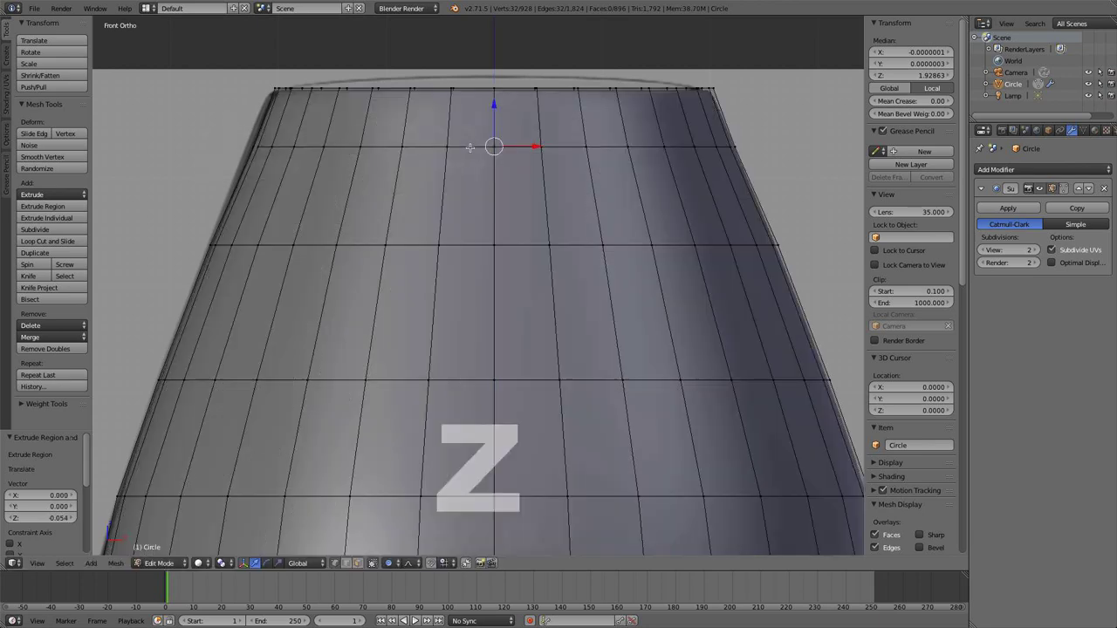
key(z)
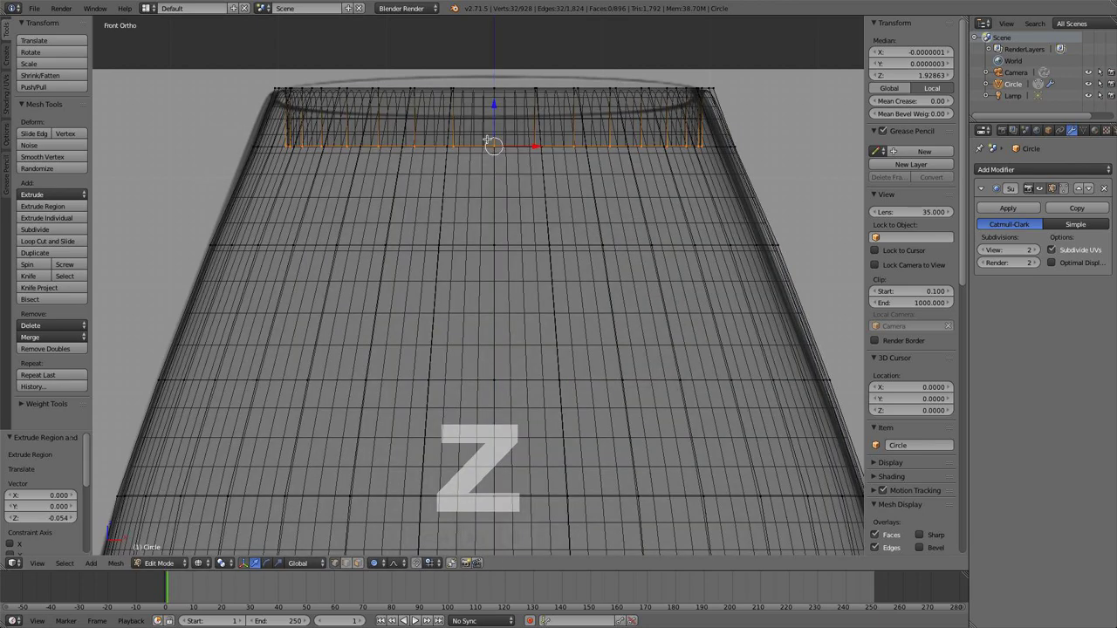
- Scale the outer ring just below the rim to 1.024, and widen the new inner ring at that height to 1.128
key(s)
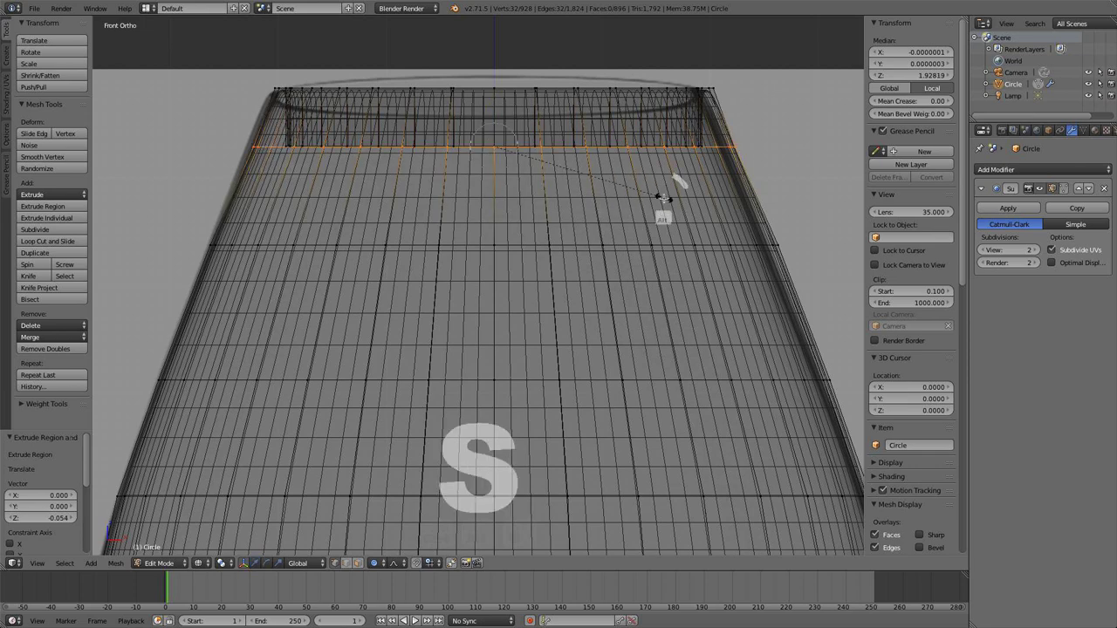
click(668, 195)
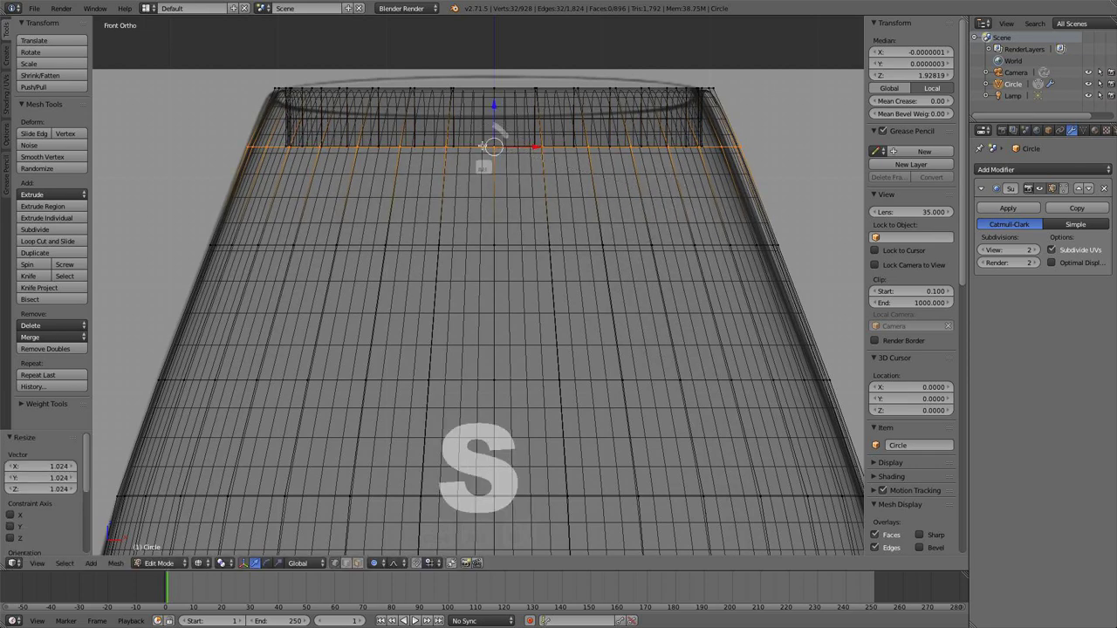
key(s)
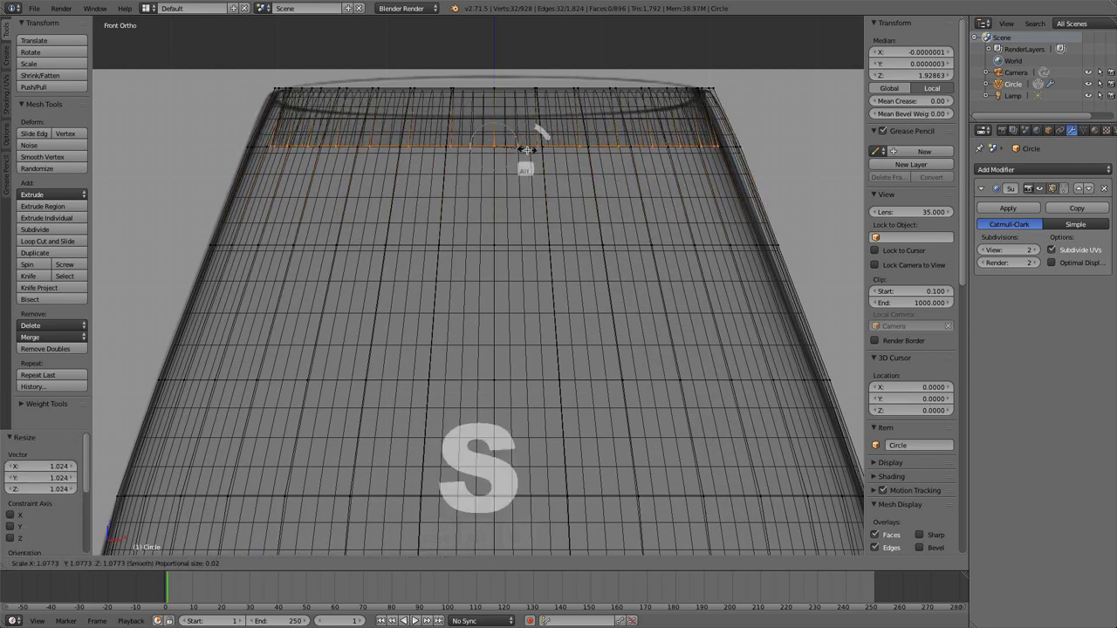
click(529, 147)
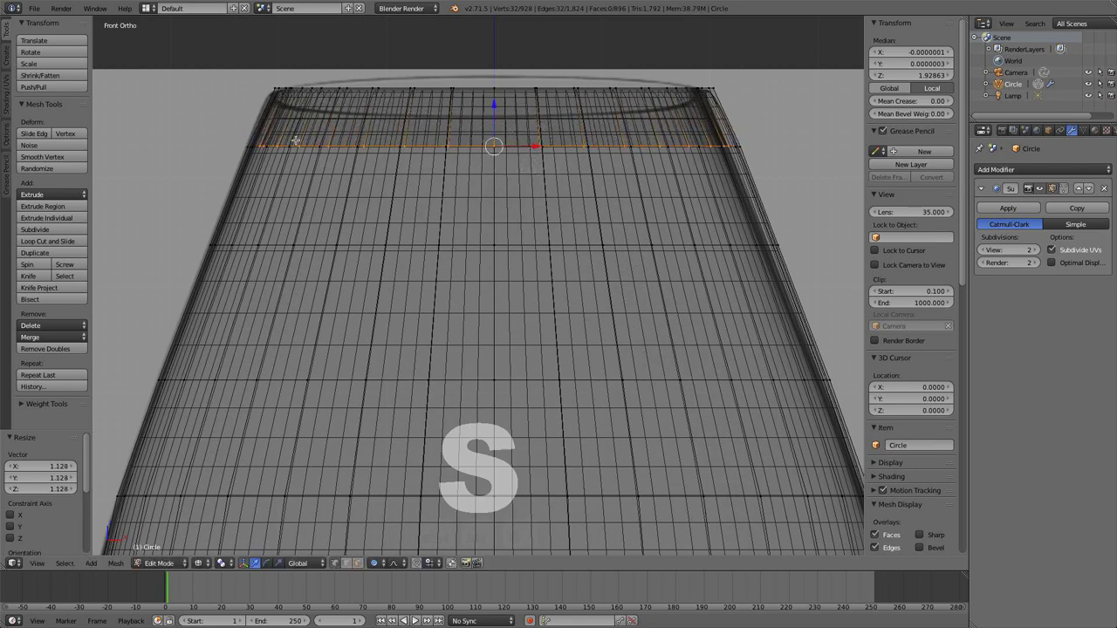
- Extrude the inner wall ring down 0.092 to the next outer ring's height and scale it to 1.152
scroll(267, 117, up, 1)
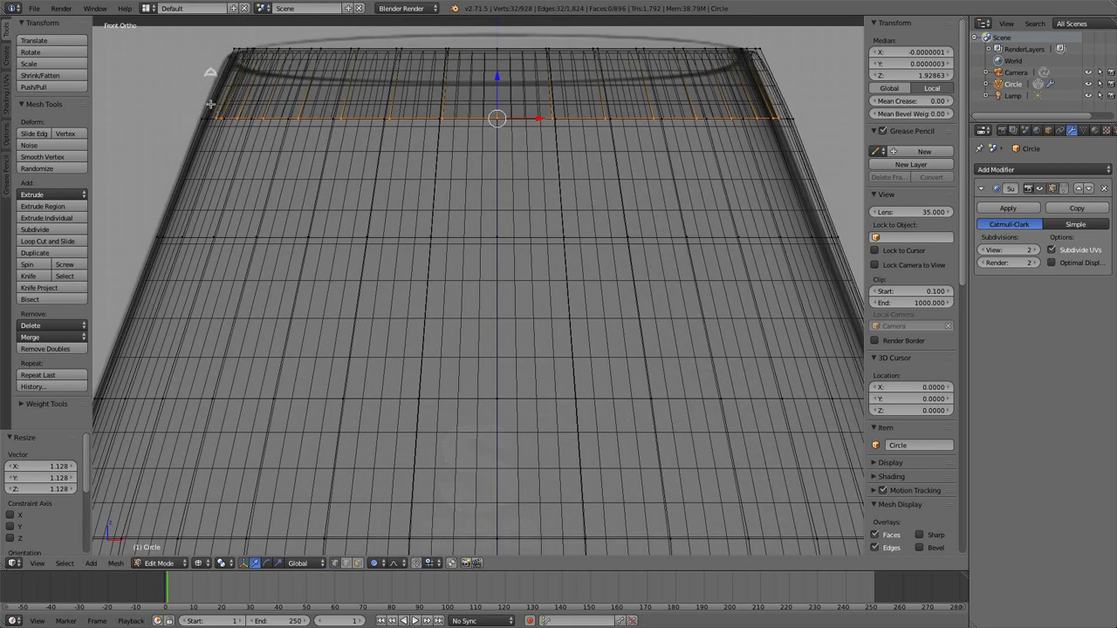
key(e)
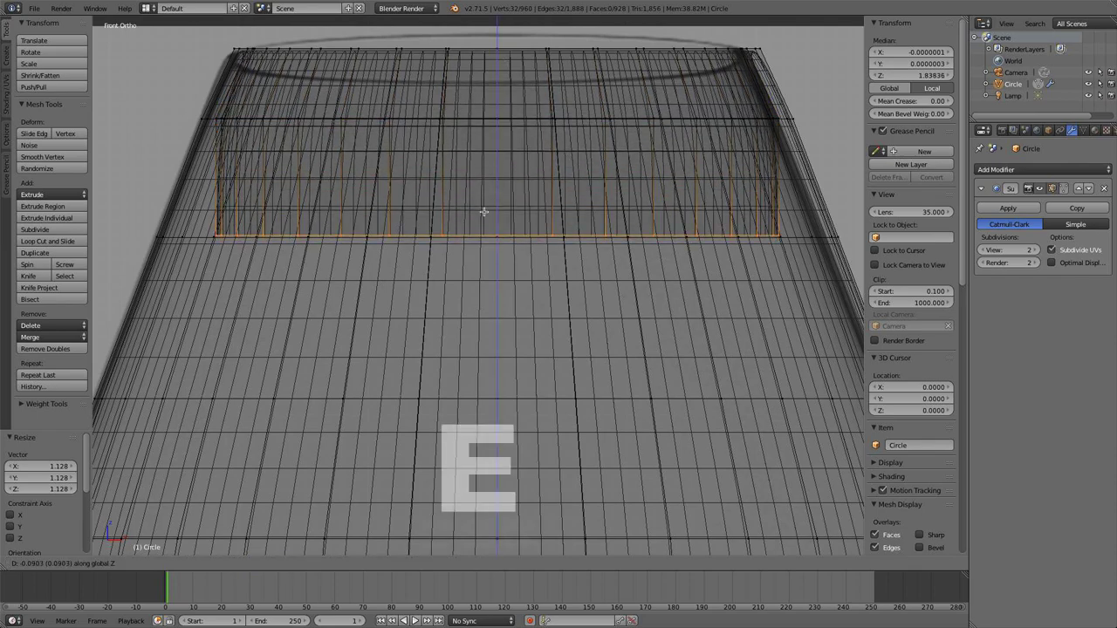
click(482, 216)
key(s)
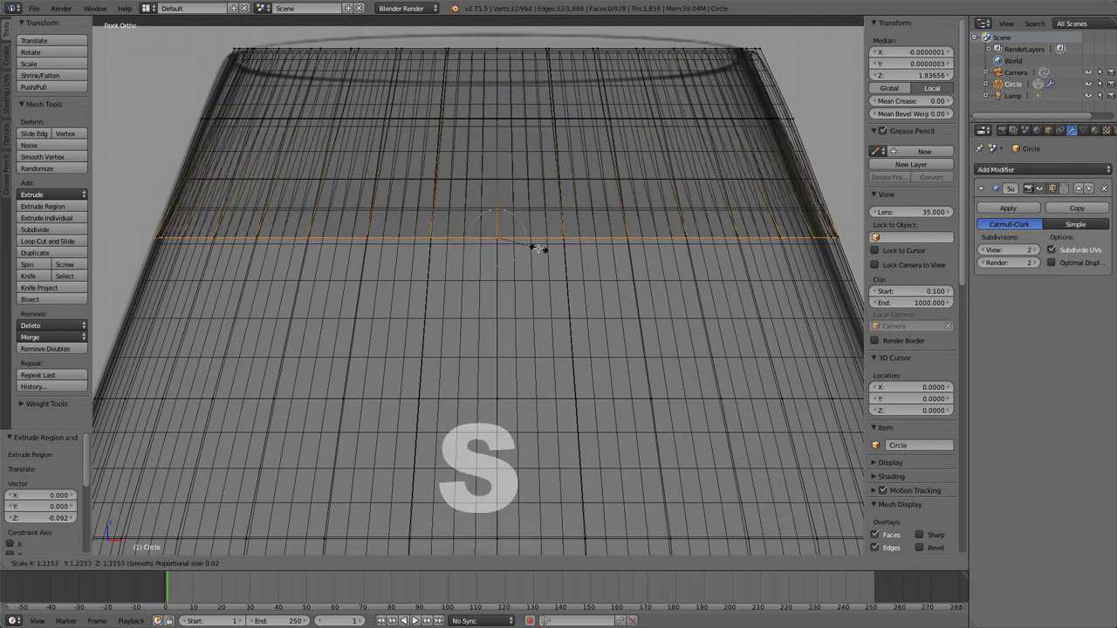
click(537, 247)
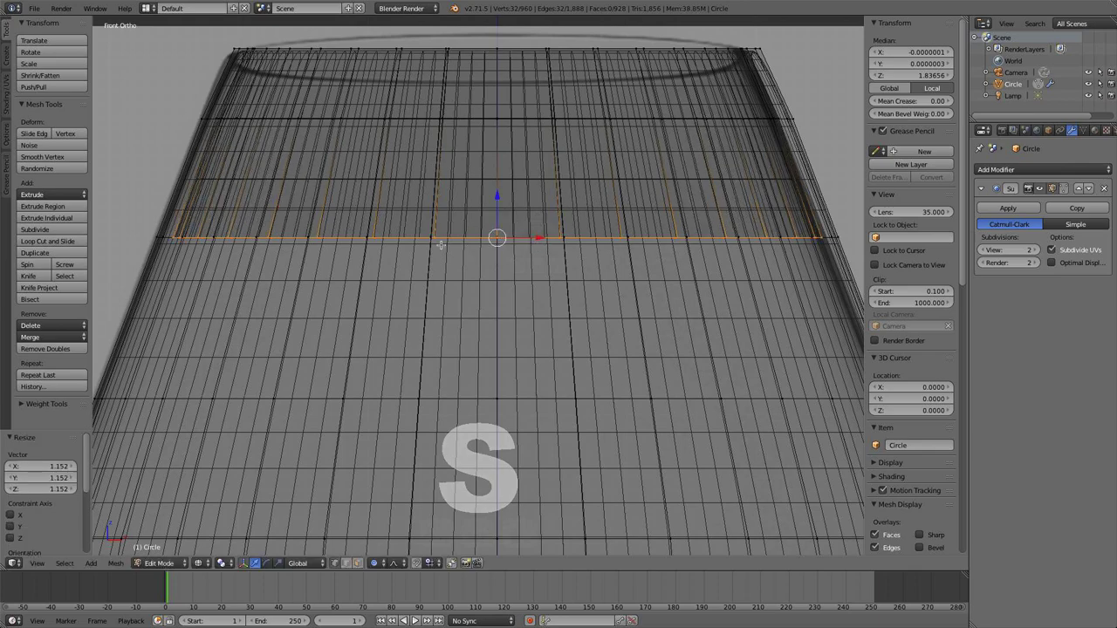
- Extrude the inner wall ring down 0.124 along Z and scale it to 1.197, just inside the outer wall
shift+middle_drag(419, 243, 407, 139)
scroll(428, 131, down, 1)
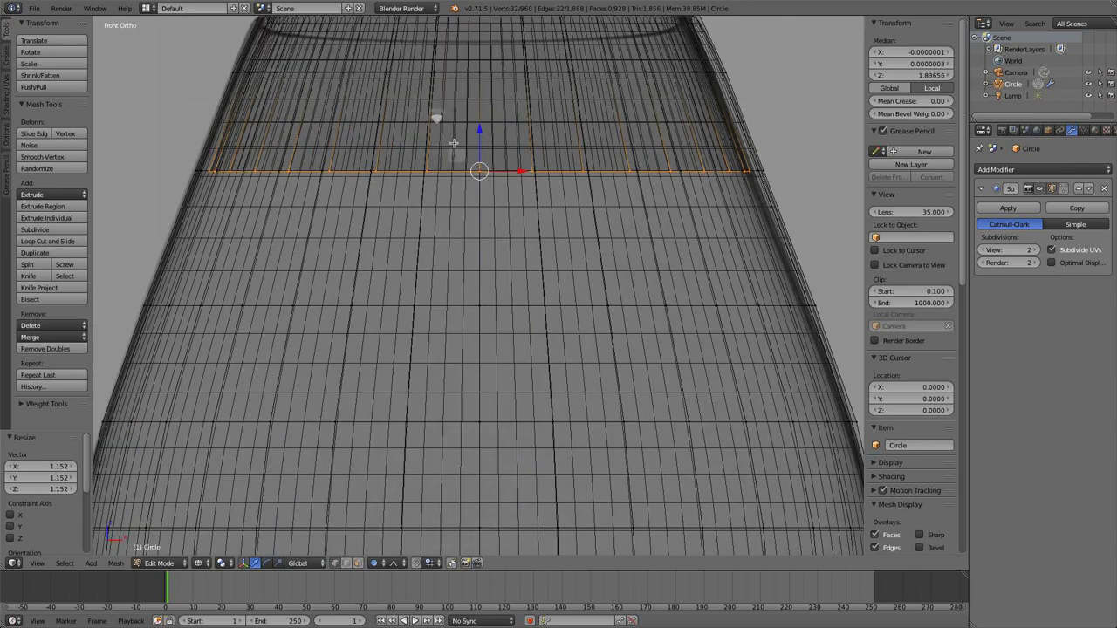
key(e)
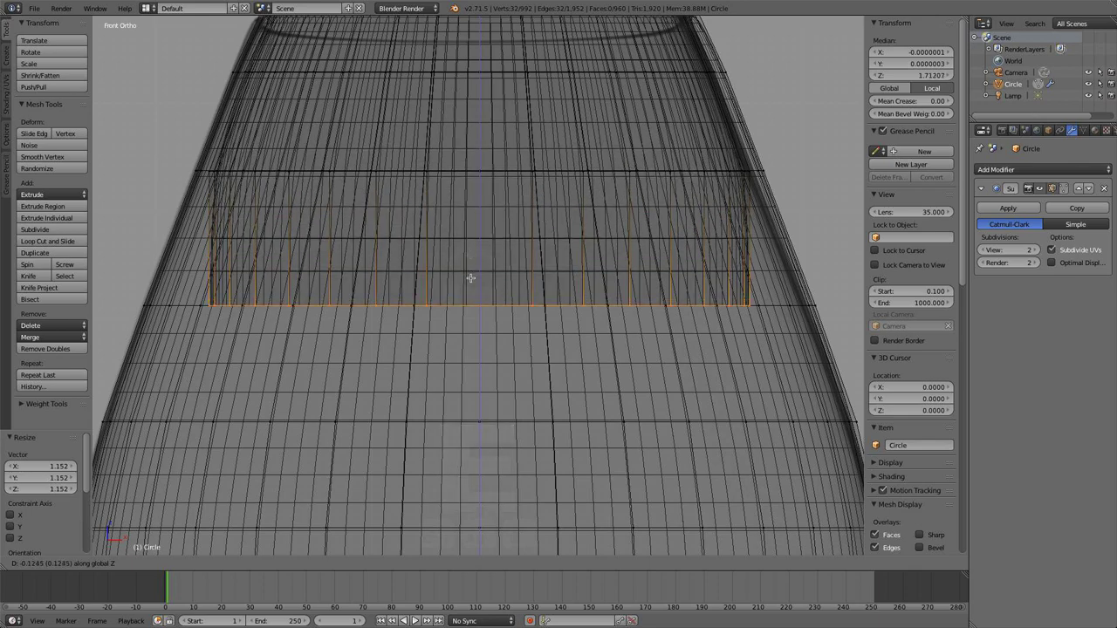
click(470, 276)
key(s)
right_click(499, 304)
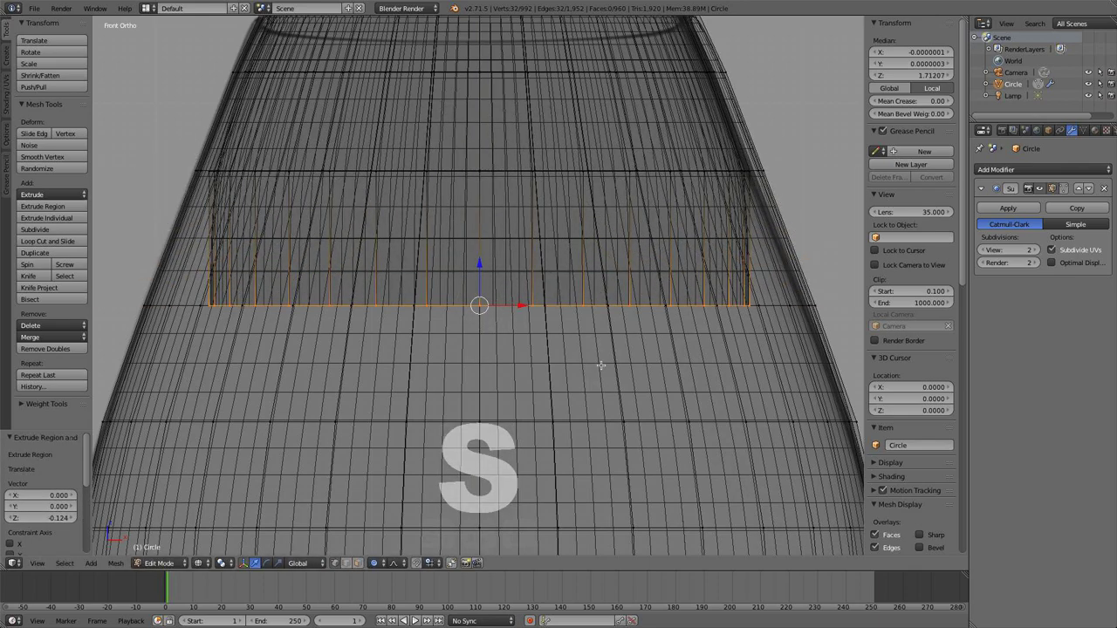
key(s)
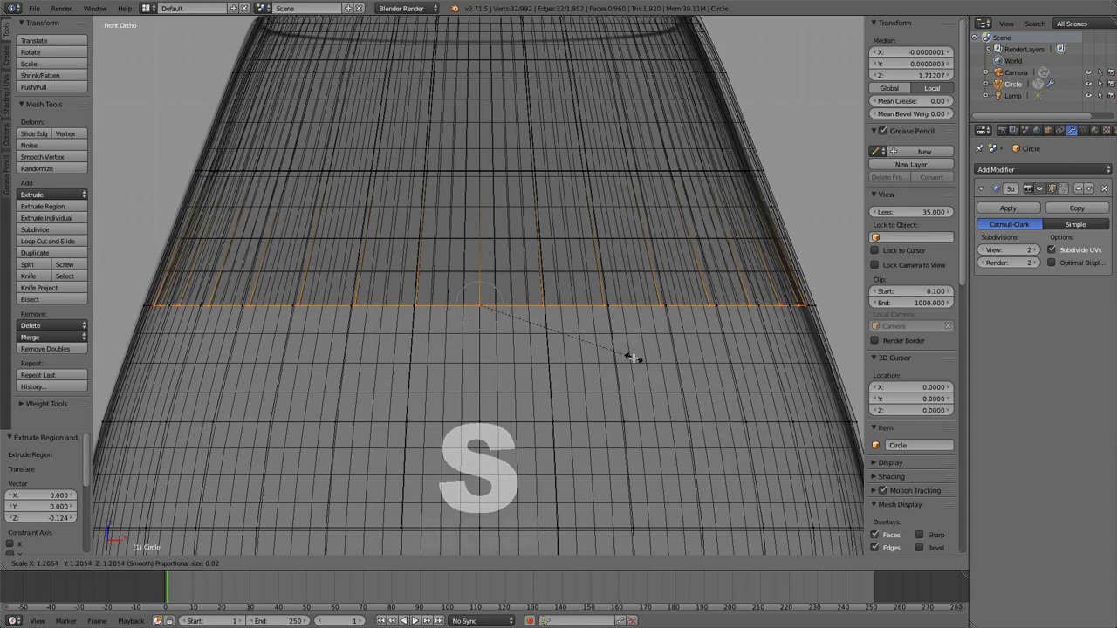
click(630, 358)
- Extrude the inner wall down another 0.106 to about Z 1.606 and scale the new ring to 1.122
shift+scroll(568, 334, down, 4)
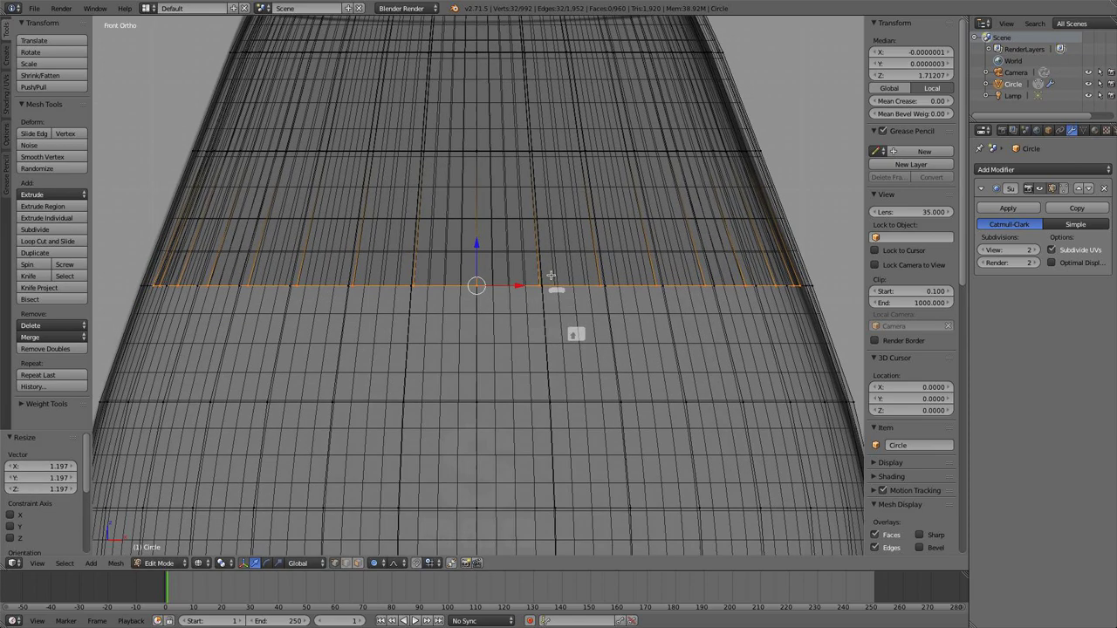
key(e)
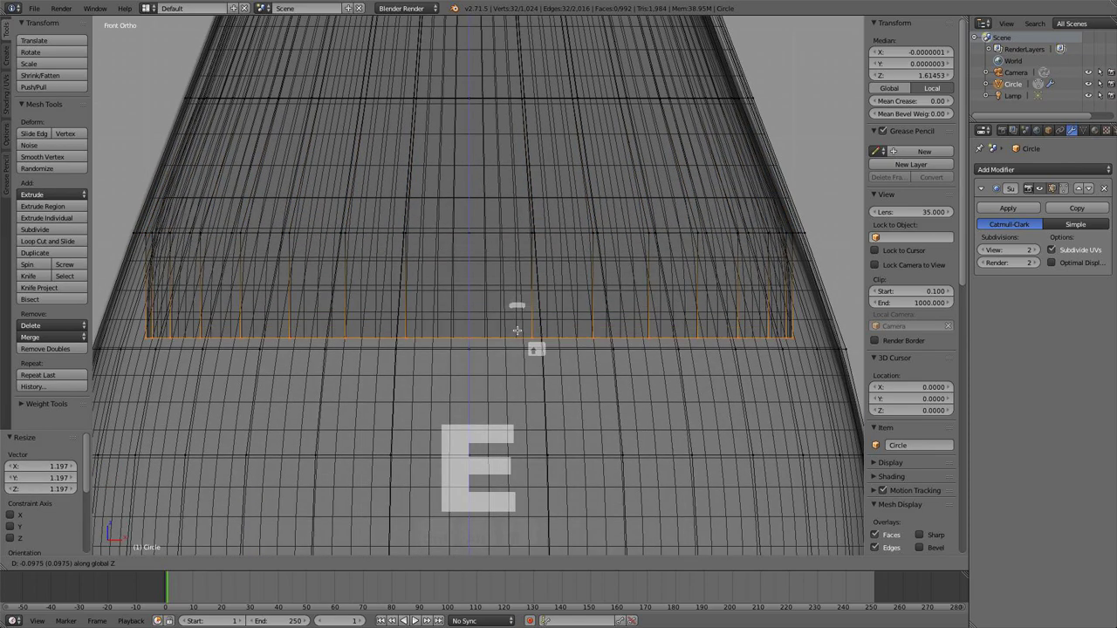
click(517, 341)
key(s)
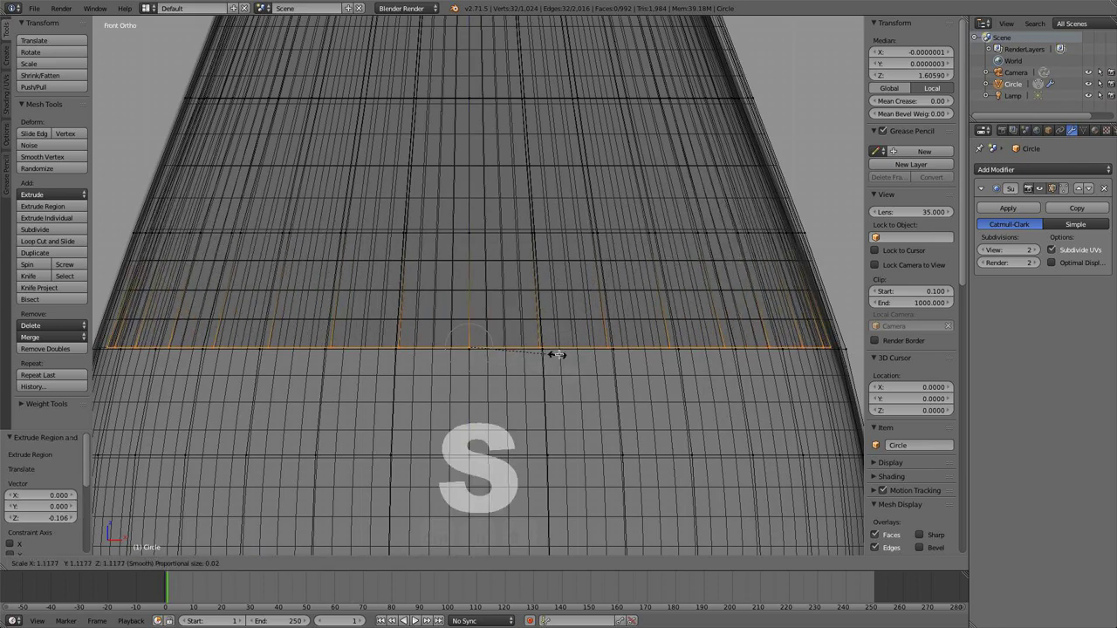
click(559, 353)
- Continue the inner wall 0.099 lower, to about Z 1.507, and scale the extruded ring to 1.071
shift+scroll(563, 314, down, 5)
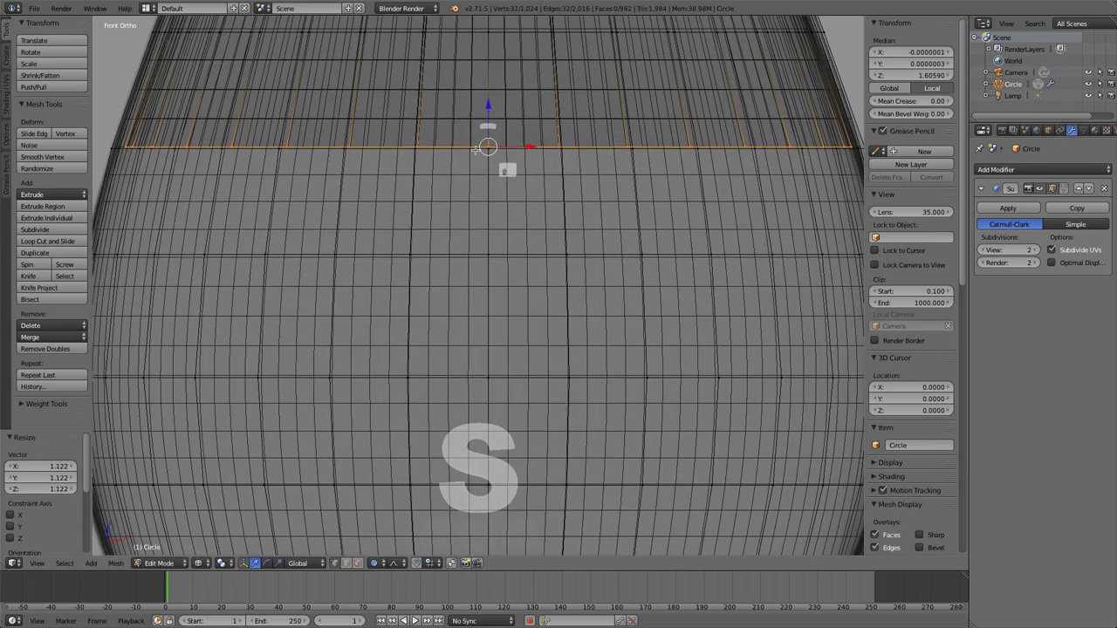
key(e)
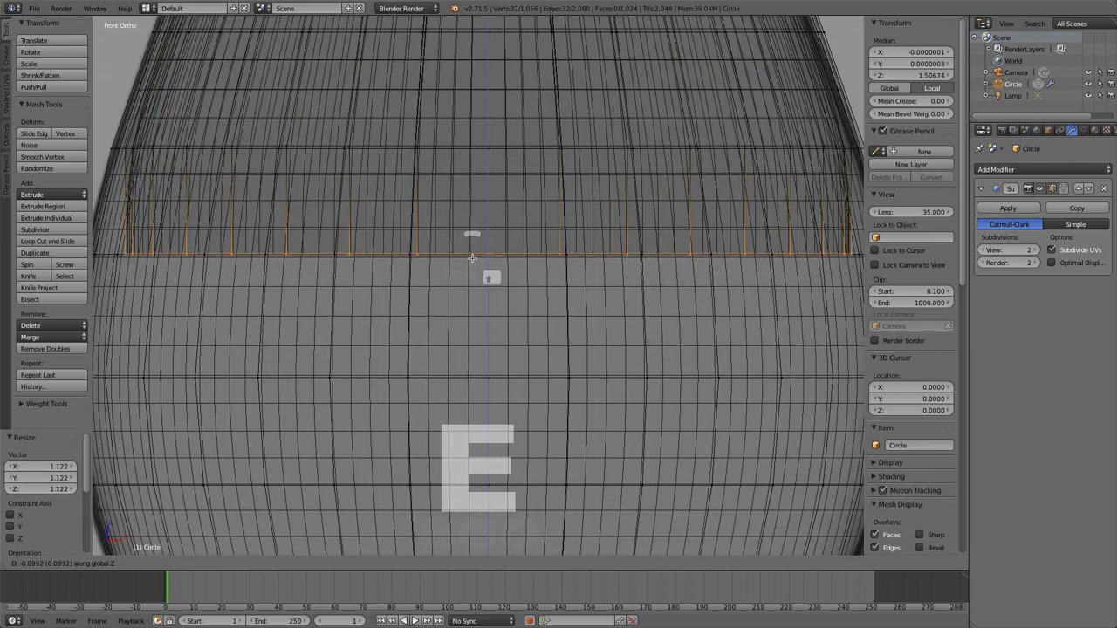
click(499, 267)
key(z)
key(z)
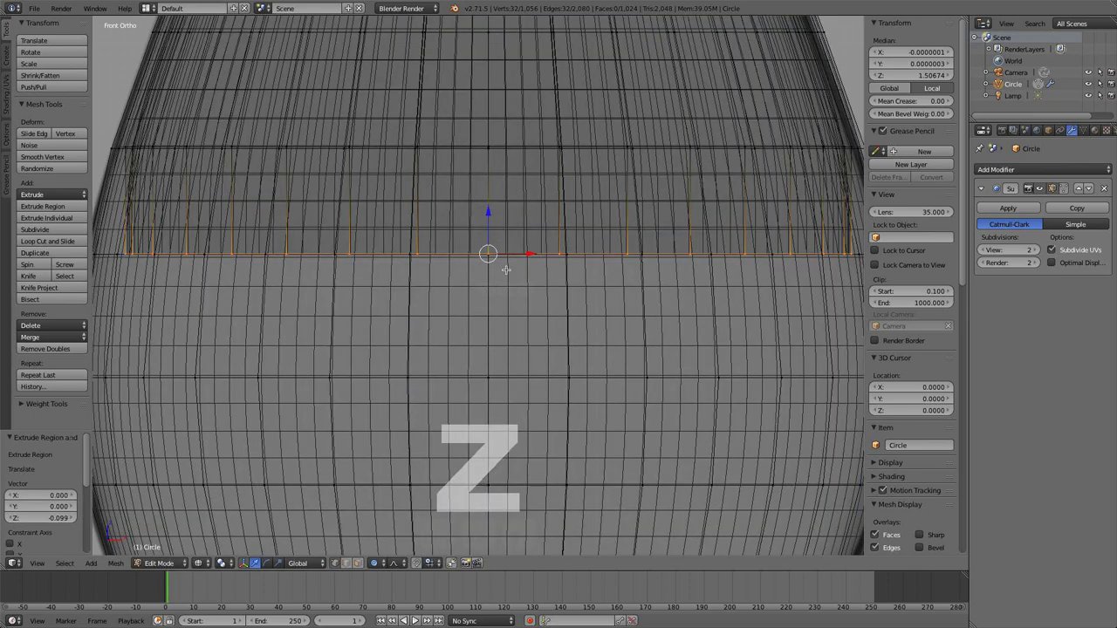
key(s)
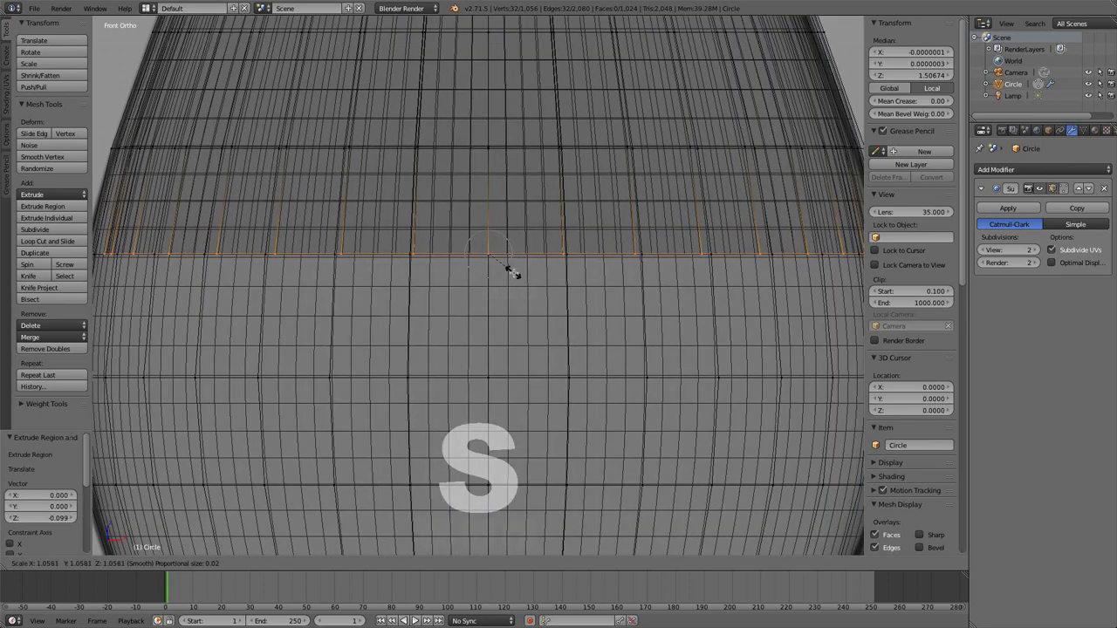
click(514, 270)
- Hide the 3D view's properties sidebar, then extrude the inner ring down 0.114 to the bowl's widest height and scale it to 1.024
shift+middle_drag(499, 269, 486, 132)
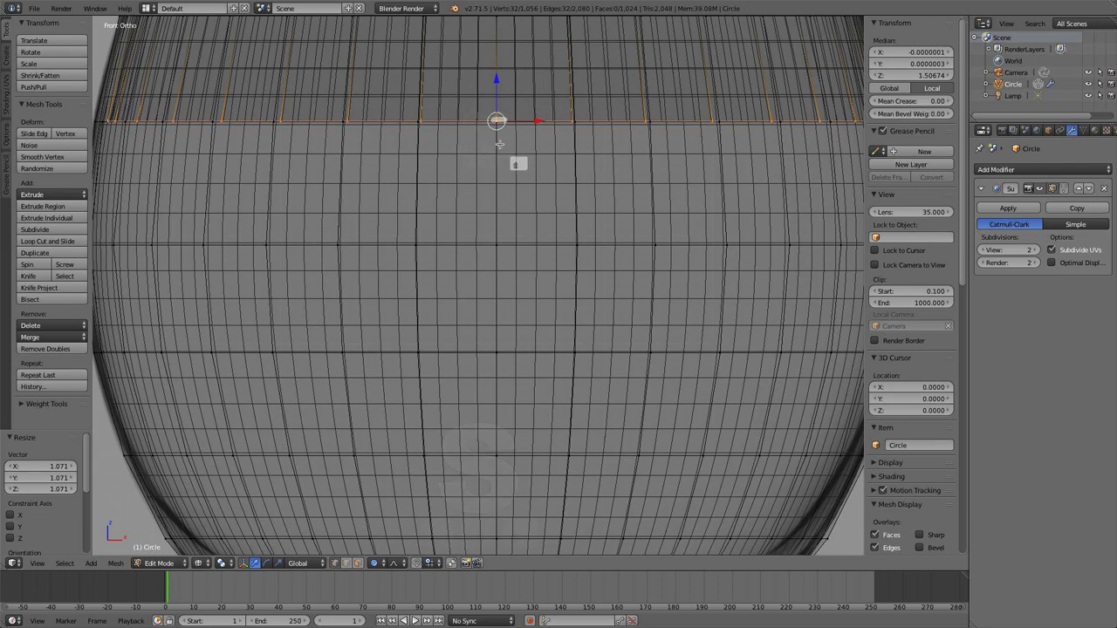
key(n)
scroll(514, 165, down, 4)
shift+middle_drag(532, 175, 527, 205)
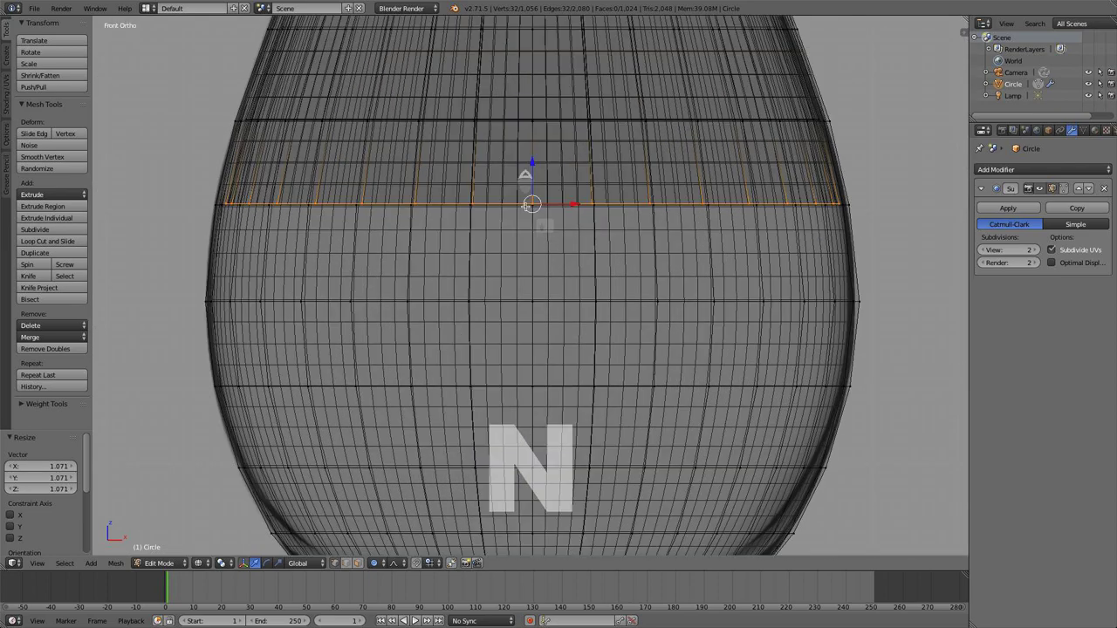
key(e)
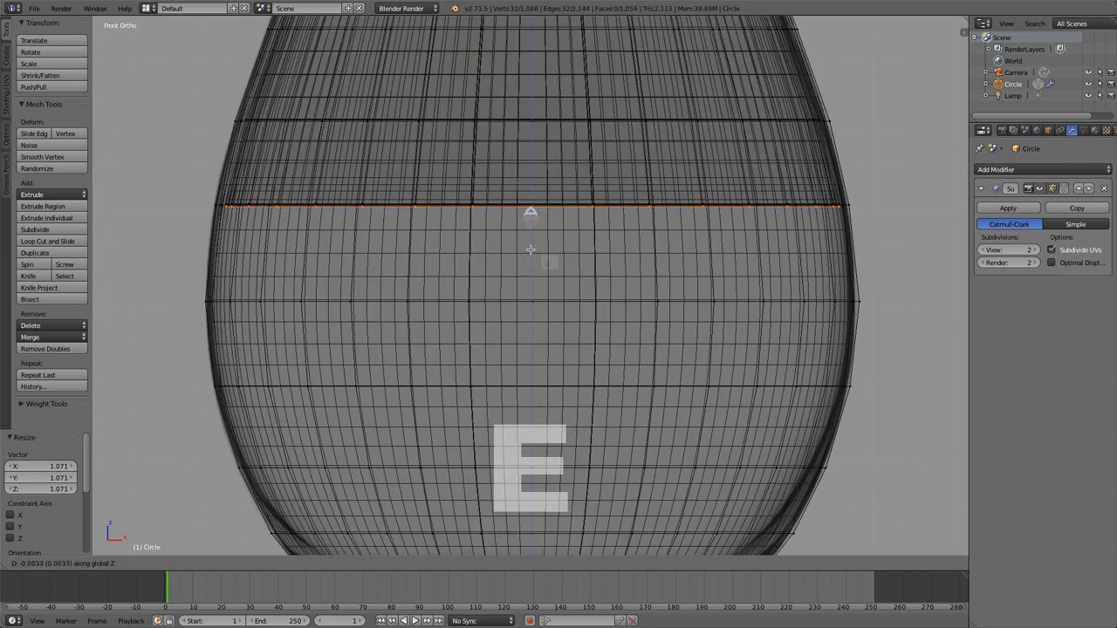
click(512, 311)
key(s)
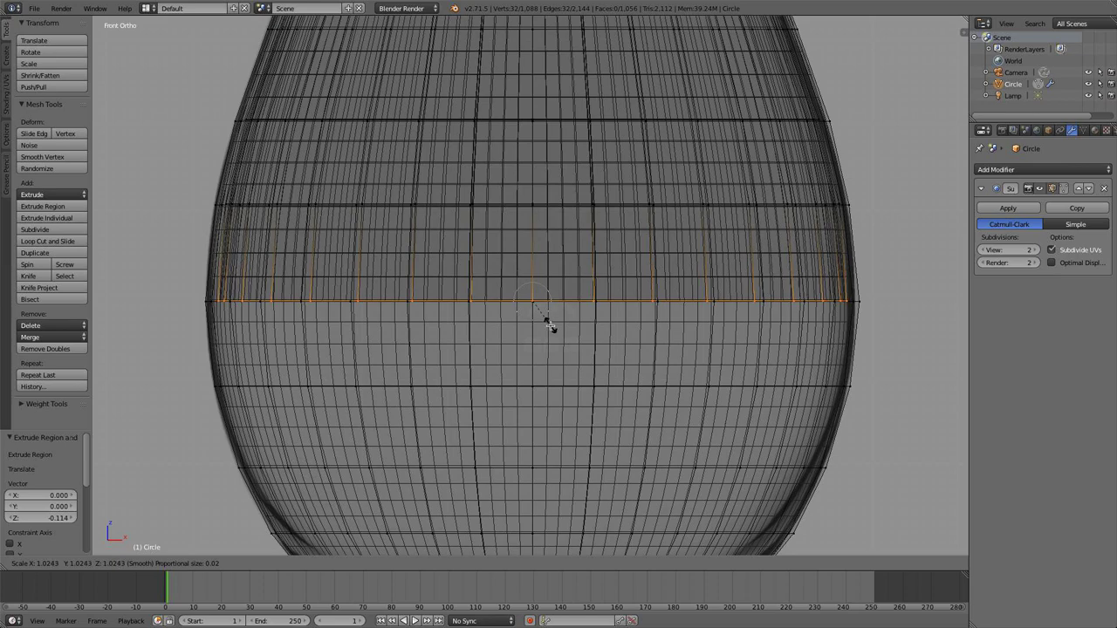
click(550, 324)
- Extrude the inner wall ring 0.099 down from the bowl's widest height to the next outer ring
shift+scroll(545, 312, down, 2)
scroll(540, 204, up, 1)
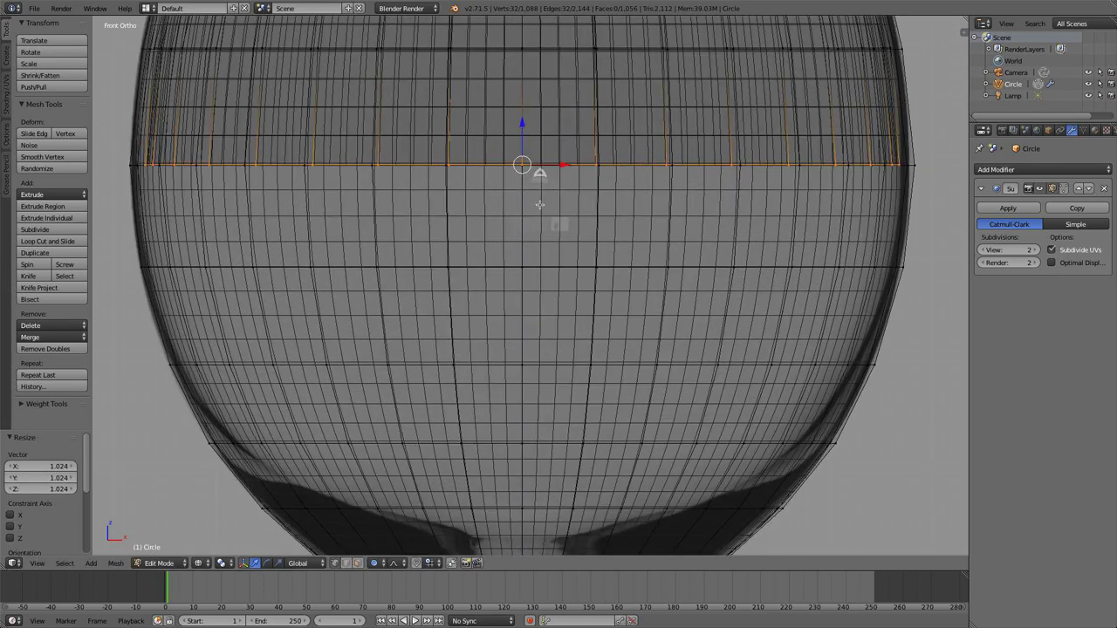
key(e)
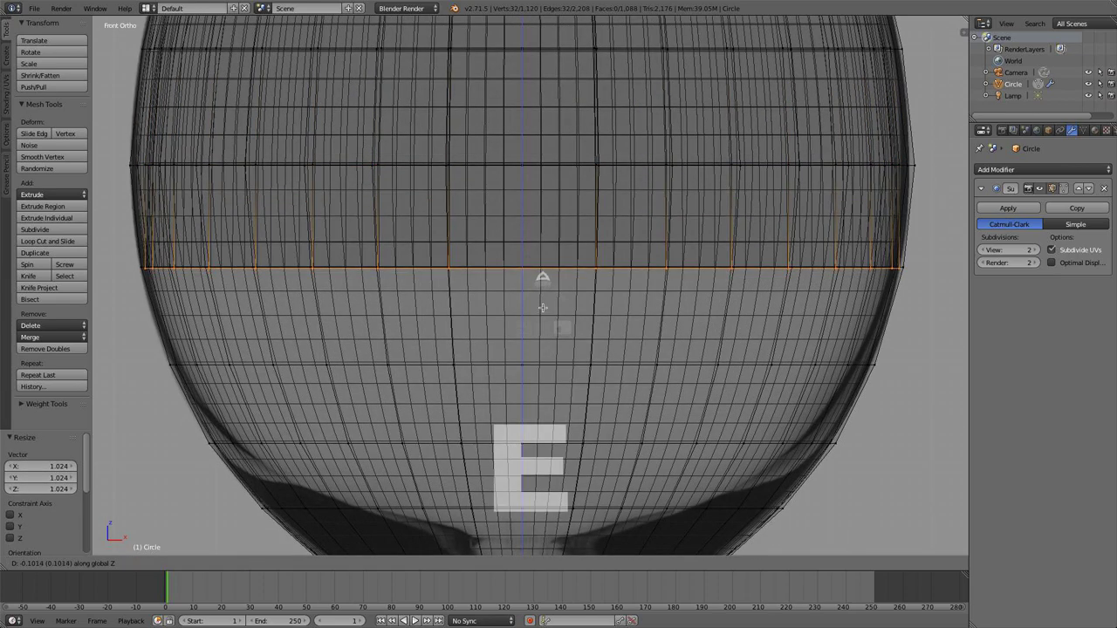
click(542, 305)
- Turn off proportional editing and scale the selected inner wall ring to 0.969
key(s)
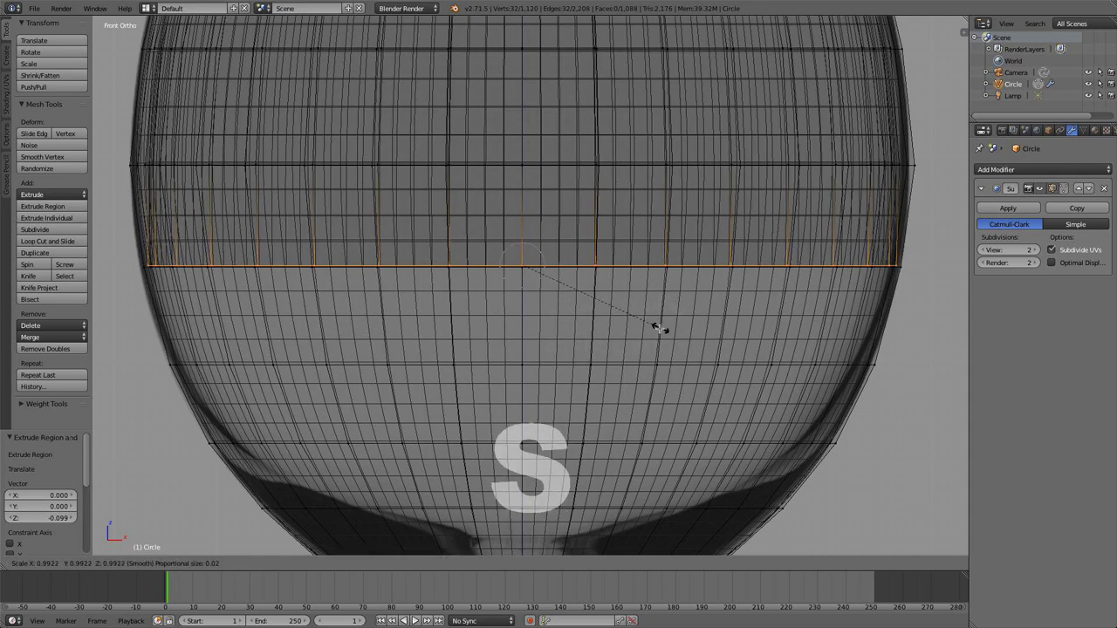
right_click(650, 326)
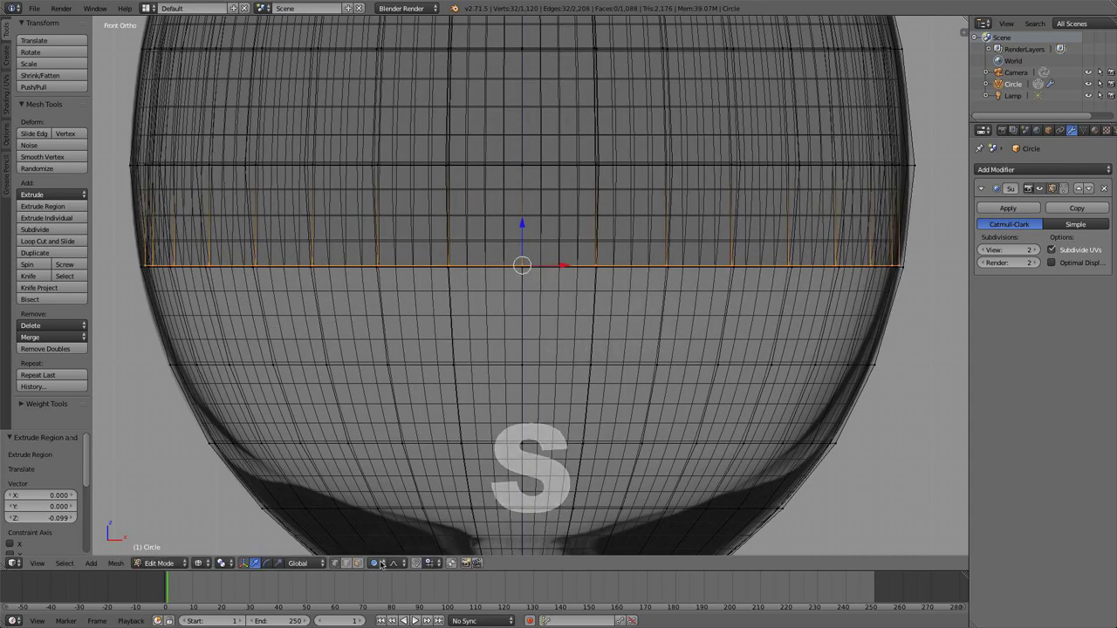
key(o)
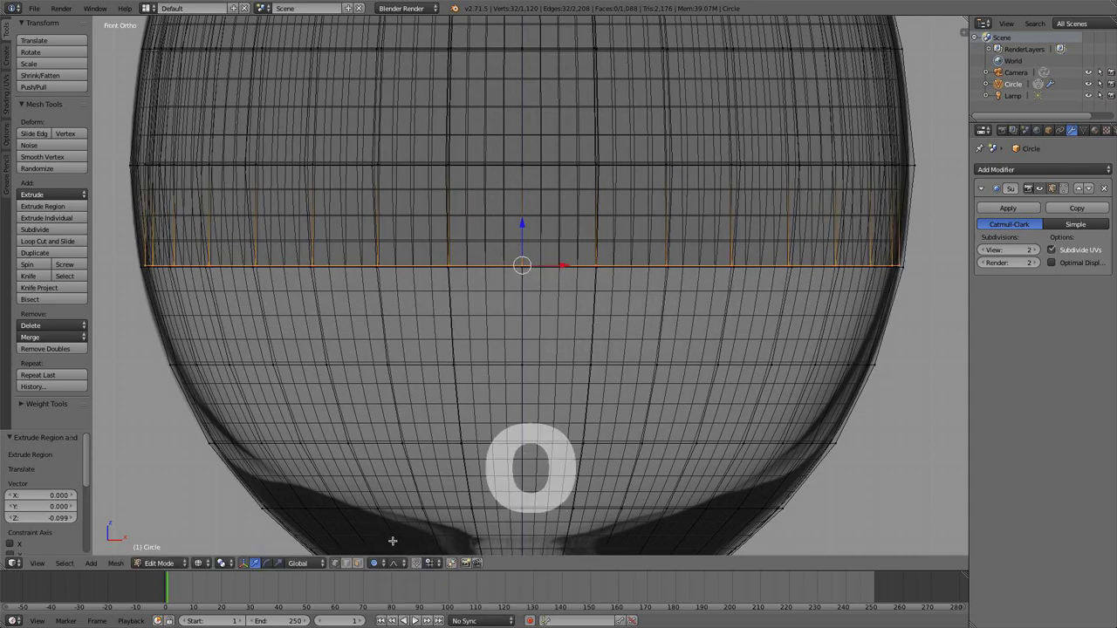
key(s)
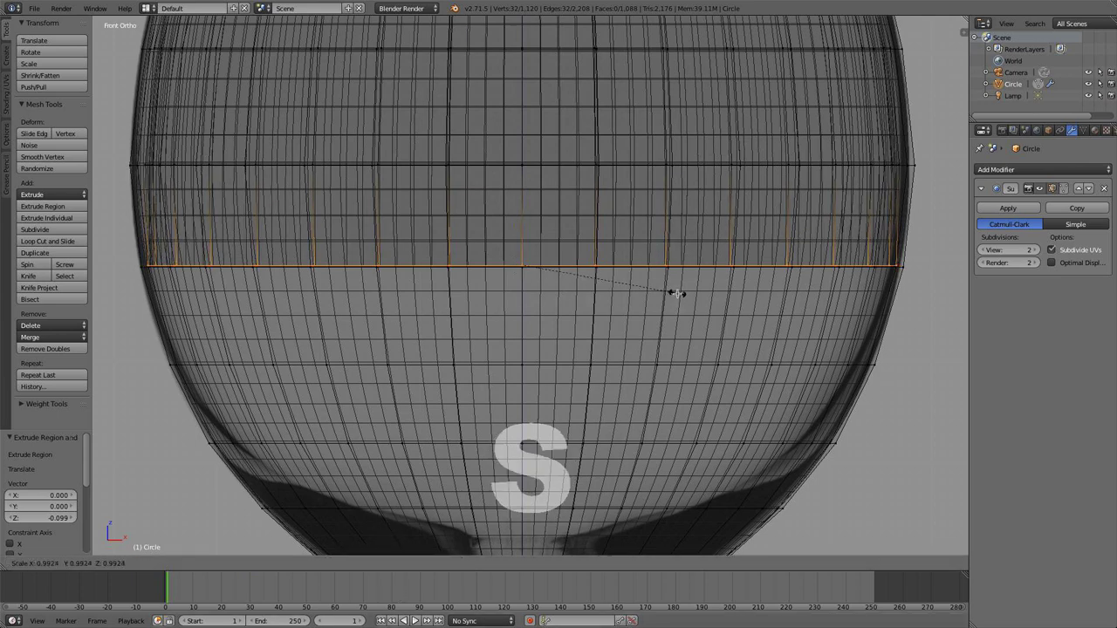
click(639, 276)
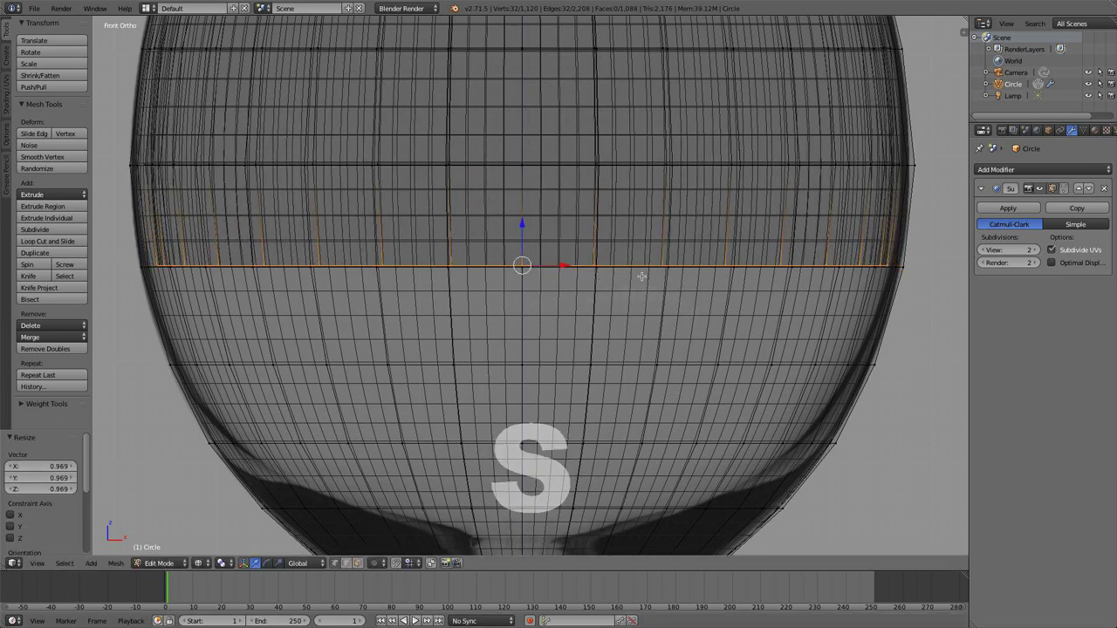
- Extrude the inner wall ring 0.096 down to the next outer ring and scale the new ring to 0.938
key(e)
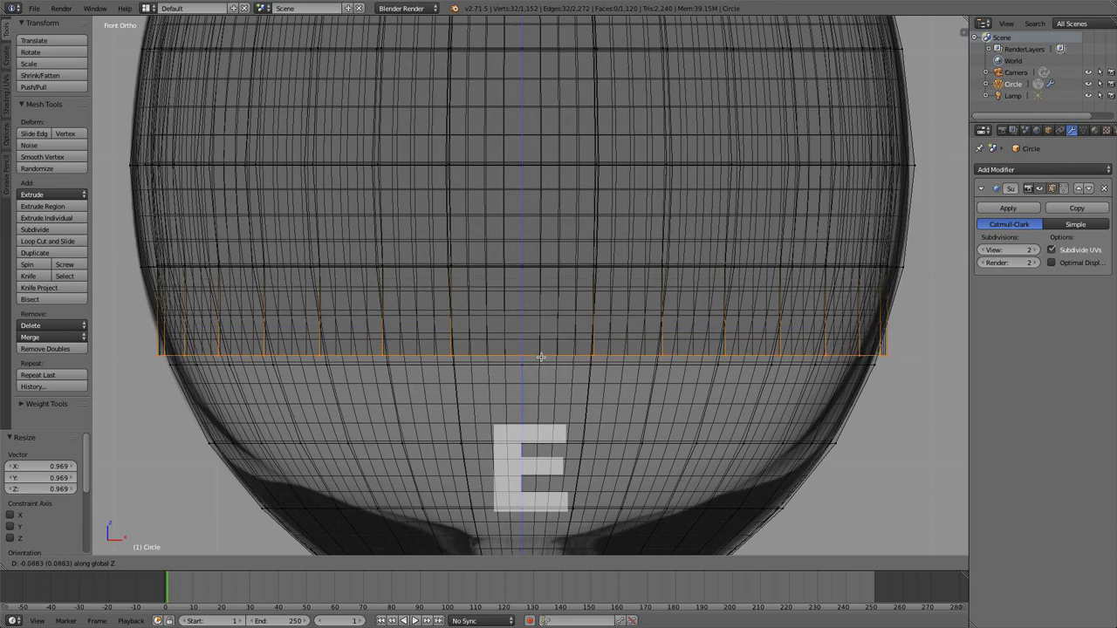
click(558, 363)
key(s)
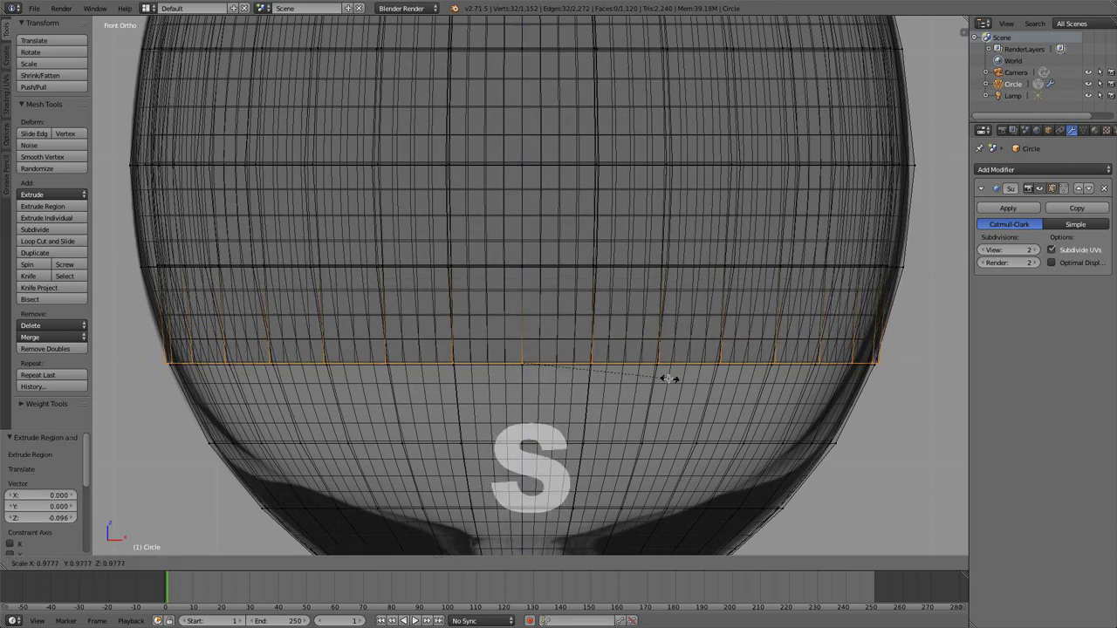
click(594, 360)
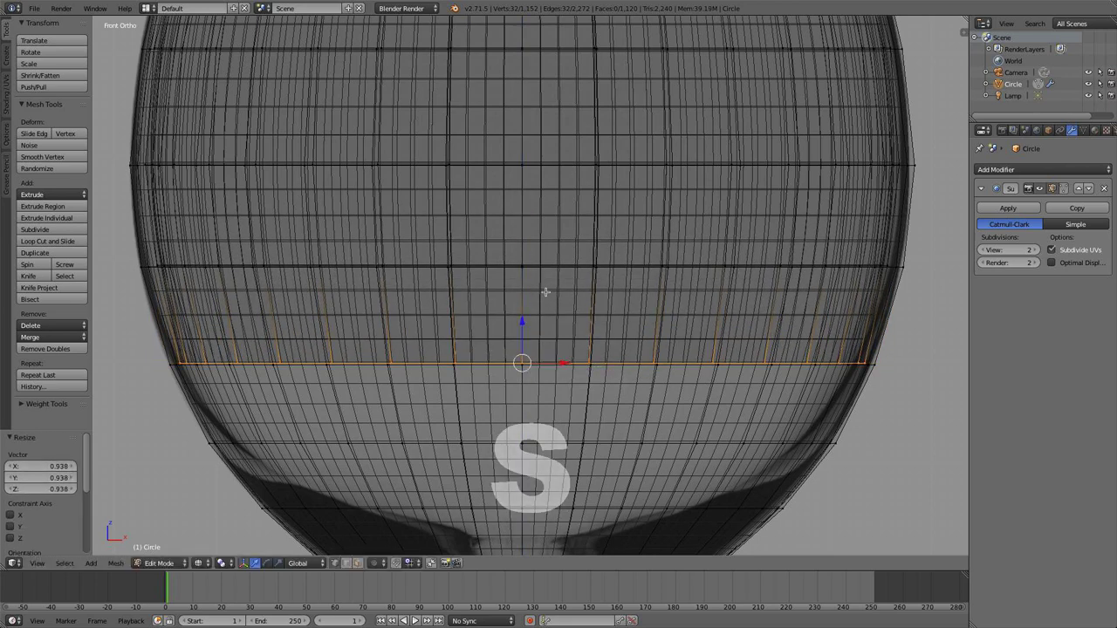
- Select the inner ring one level above the newest one and scale it to 1.008
alt+click(521, 265)
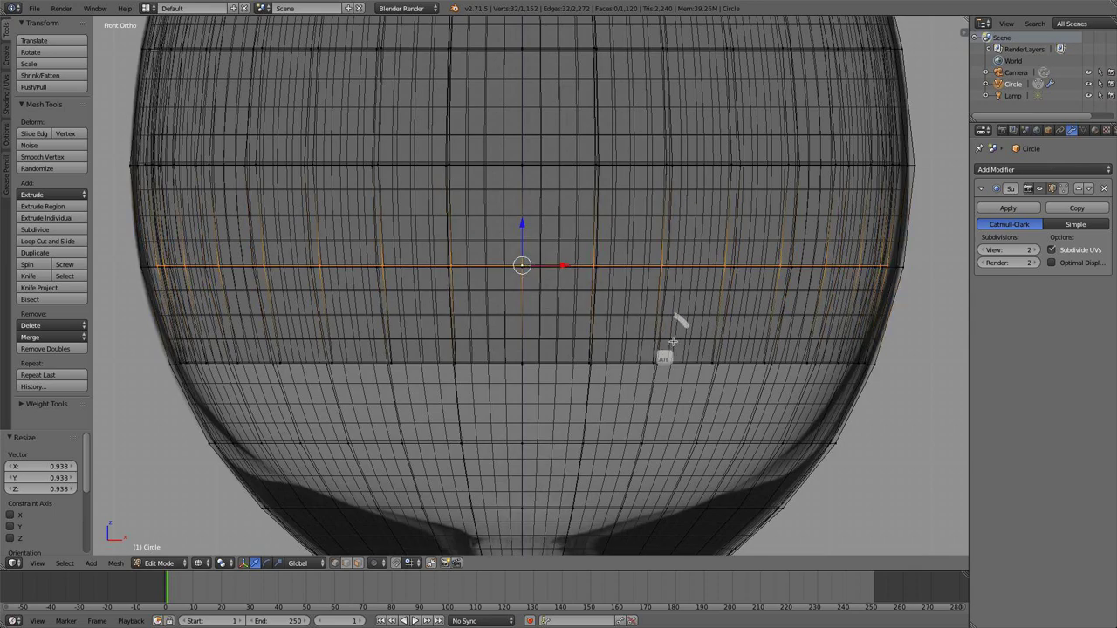
key(s)
click(520, 360)
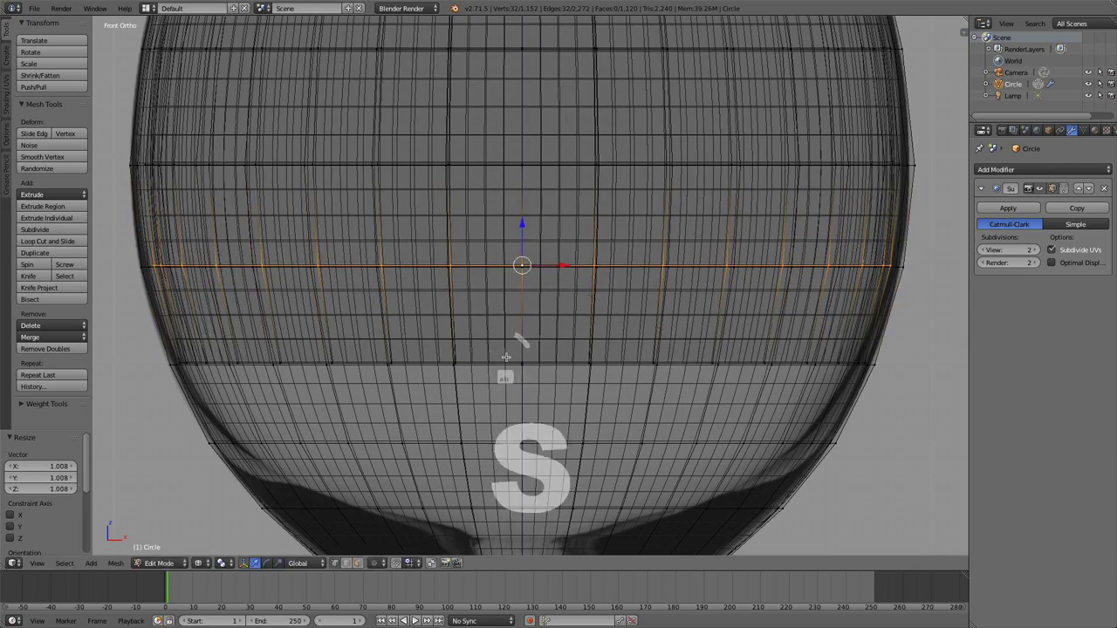
- Extrude the lowest inner ring 0.077 down along Z and scale the new ring to 0.831
ctrl+scroll(514, 340, down, 4)
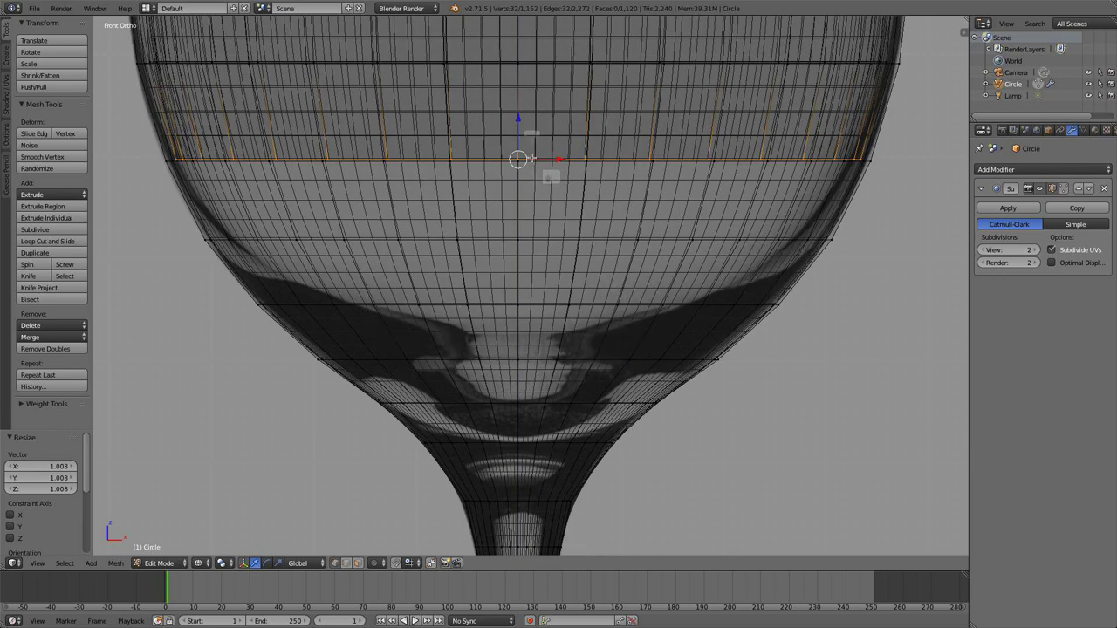
key(e)
key(z)
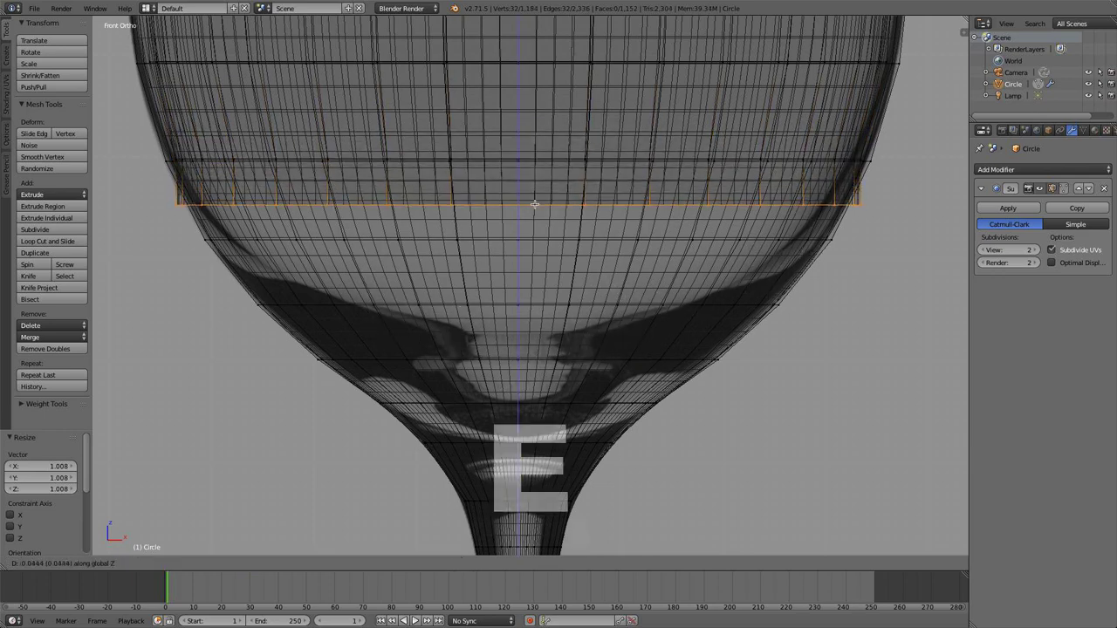
click(529, 238)
key(s)
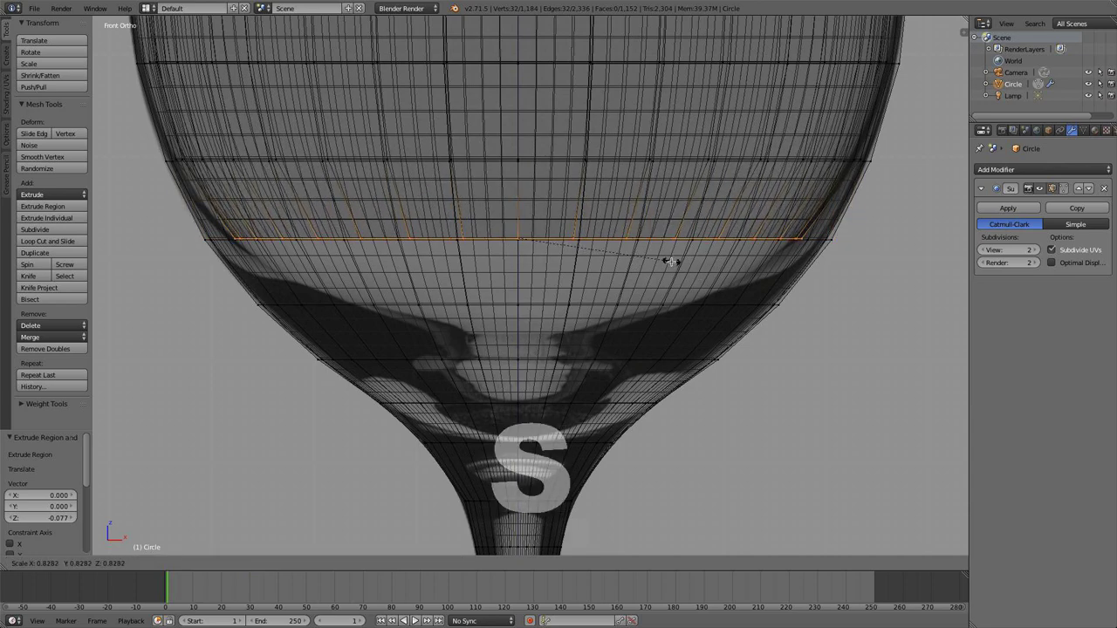
click(671, 261)
- Extrude the inner wall another 0.077 down along Z and scale the new ring to 0.597
key(e)
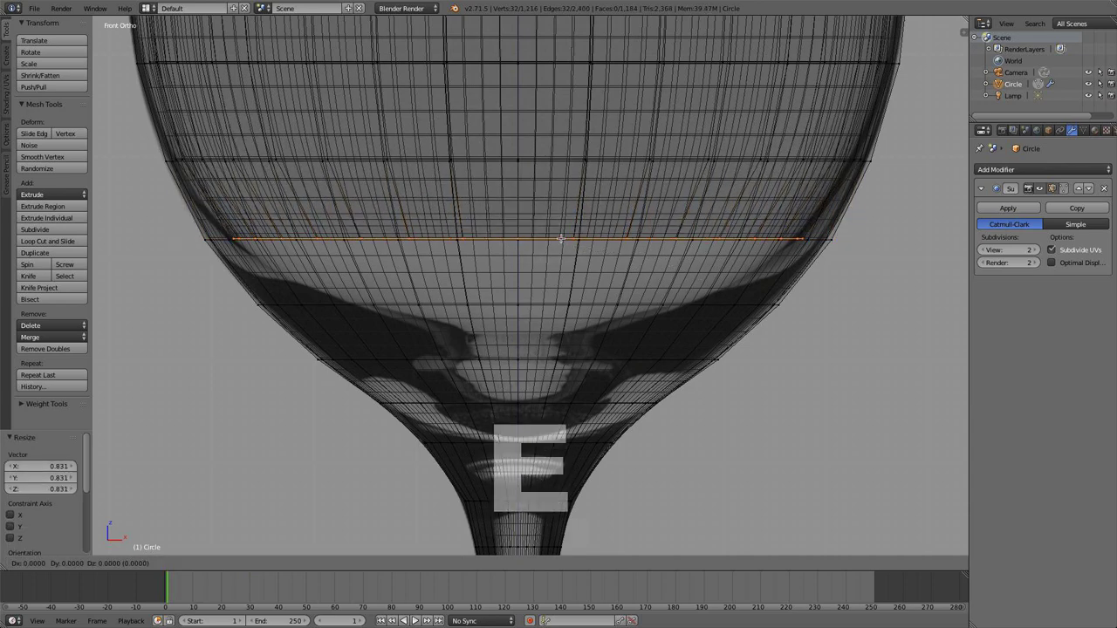
key(z)
click(558, 316)
key(s)
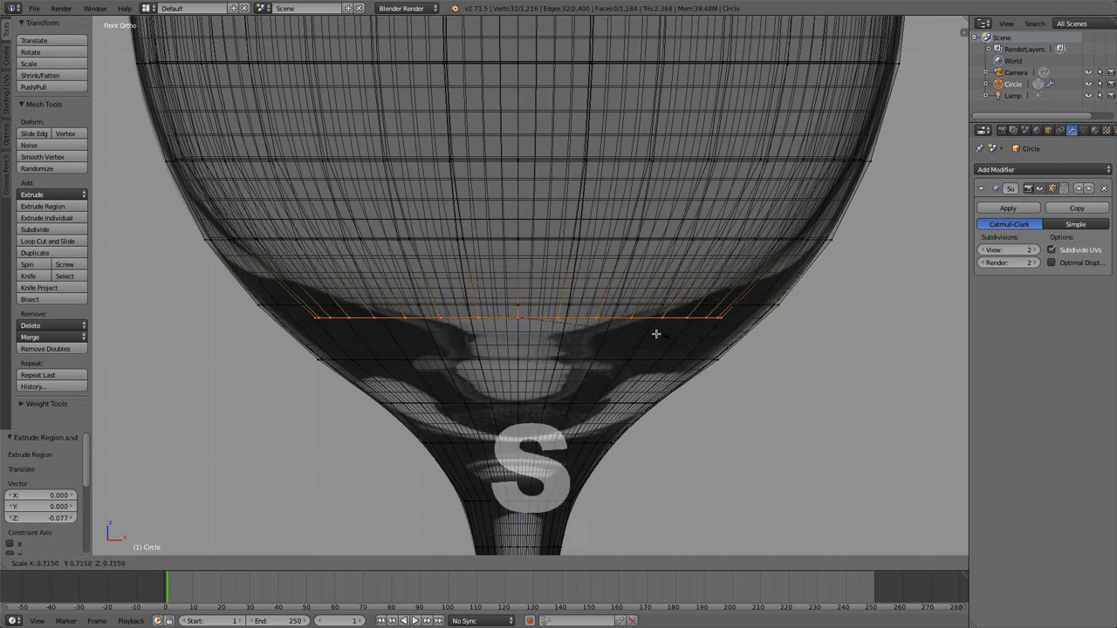
click(557, 277)
- Raise the new inner ring 0.020 along Z and widen it with a scale of 1.196
key(g)
key(z)
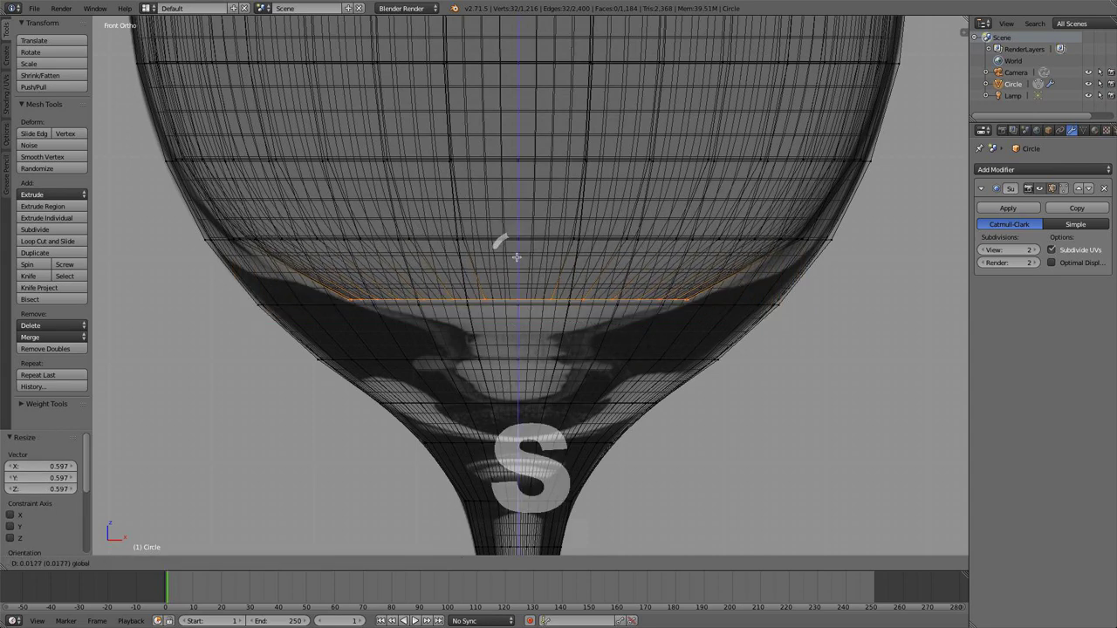
click(580, 312)
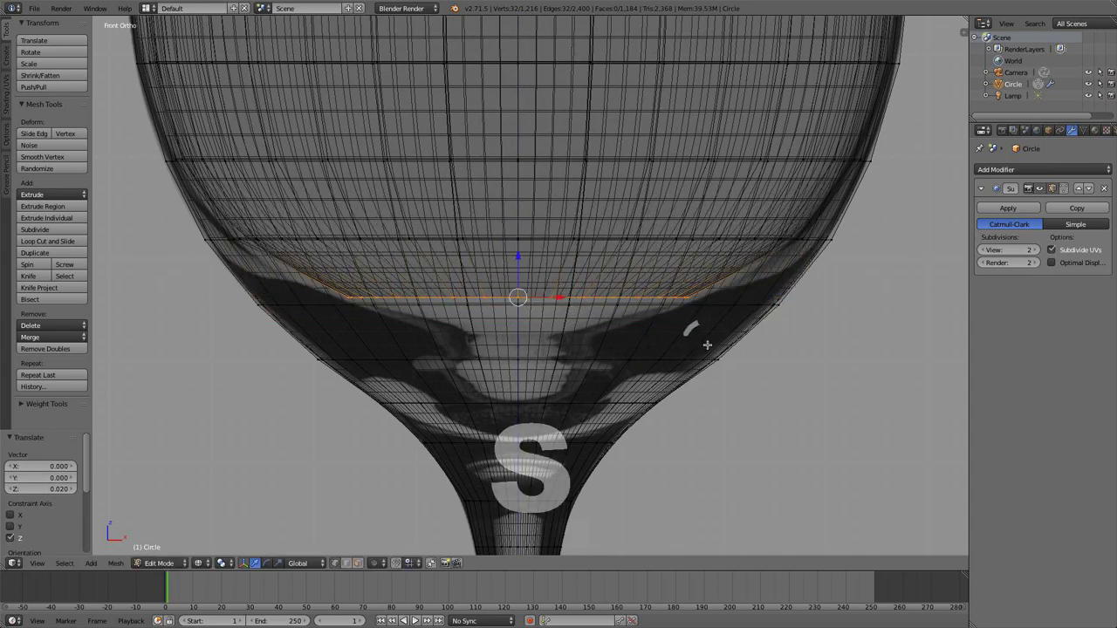
key(s)
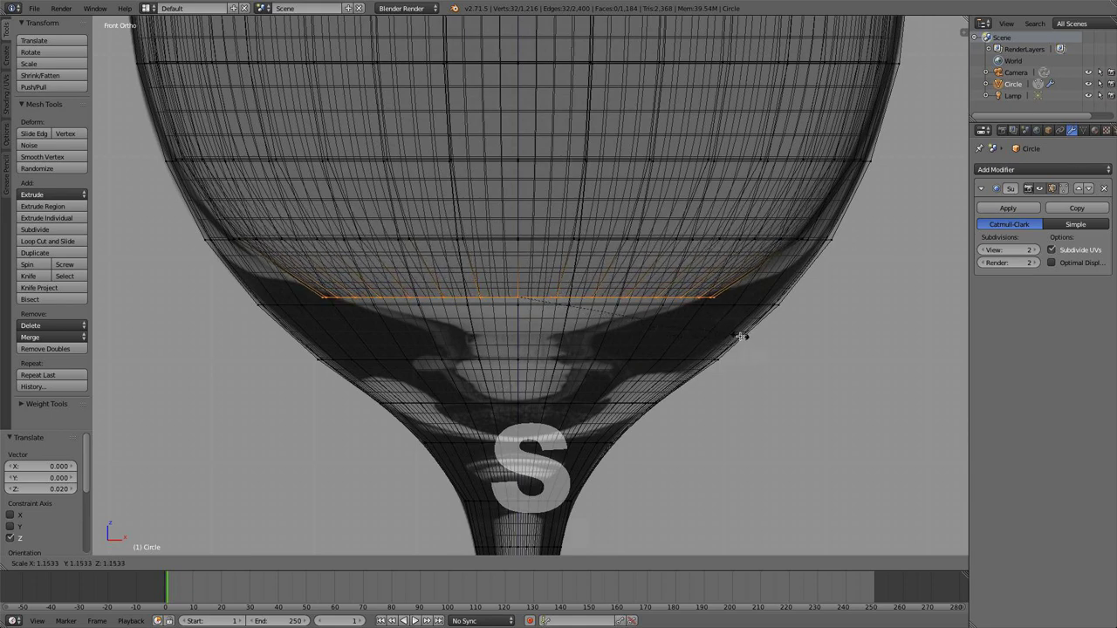
click(747, 338)
- Extrude the inner ring 0.040 down, scale it to 0.458 and raise it about 0.0125 to round the bowl's inner floor
key(e)
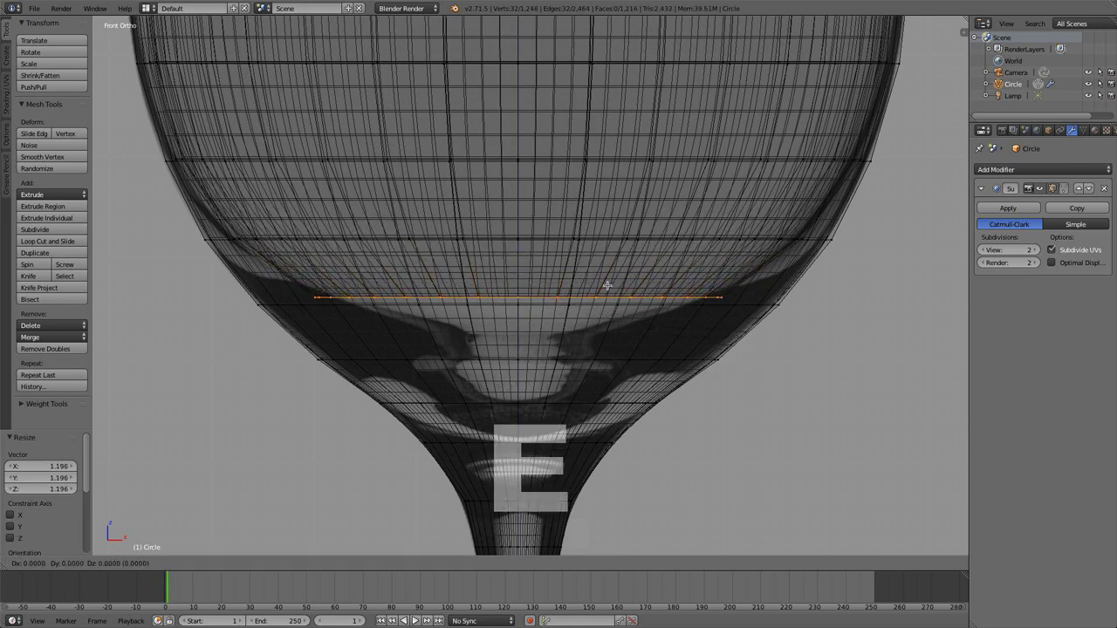
click(599, 319)
key(s)
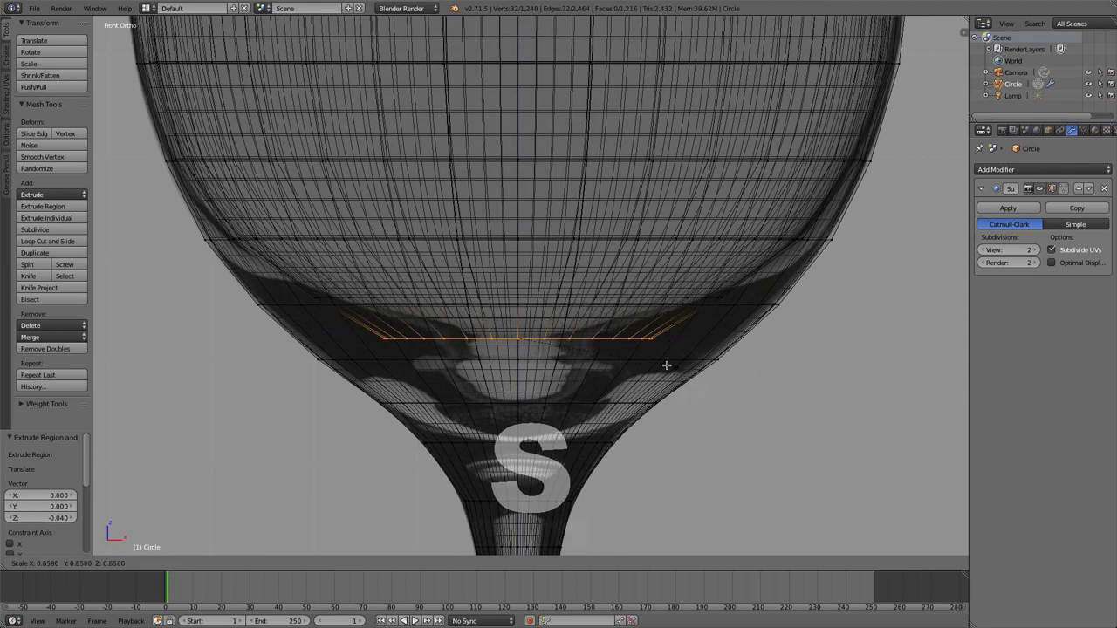
click(625, 348)
key(g)
key(z)
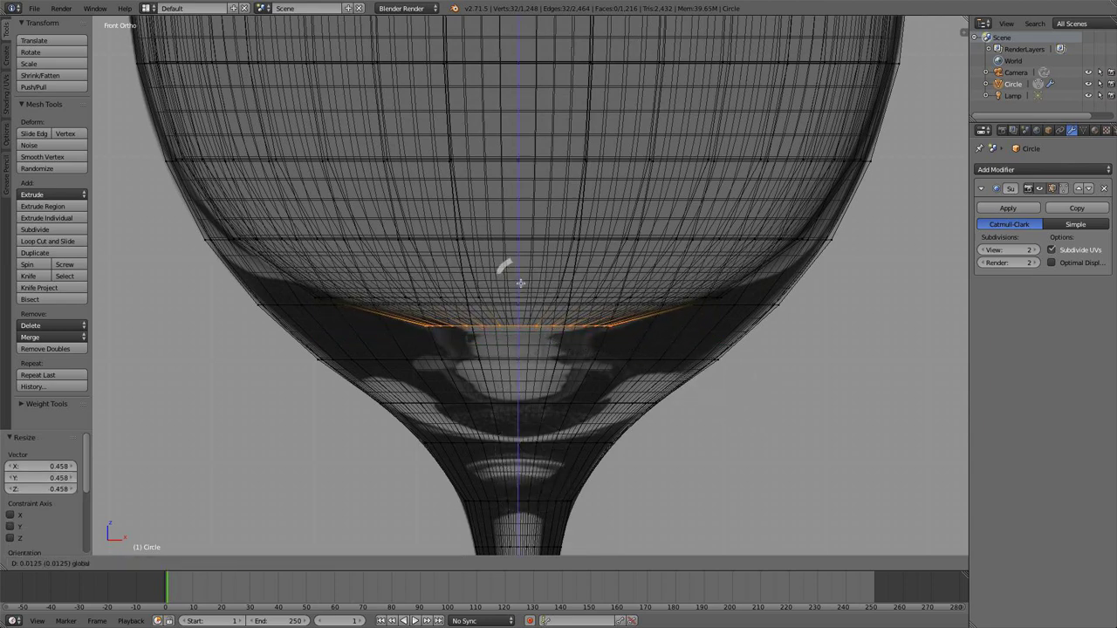
right_click(520, 282)
- Extrude the inner floor ring in place, scale it to 0.363 and lower it about 0.007 along Z
key(e)
right_click(633, 349)
key(s)
click(560, 332)
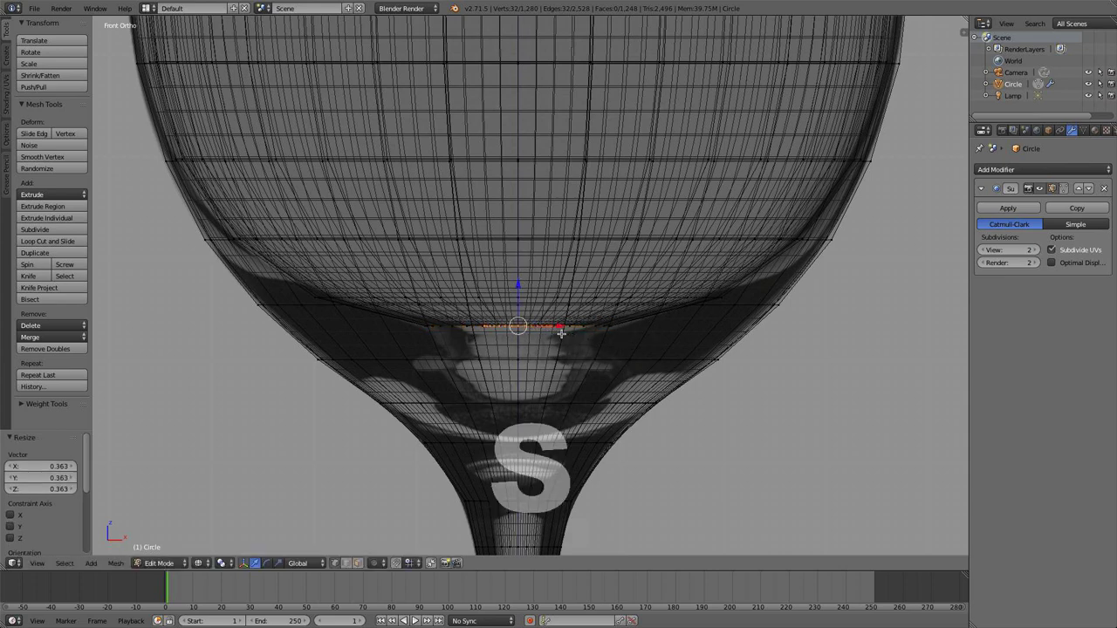
key(g)
key(z)
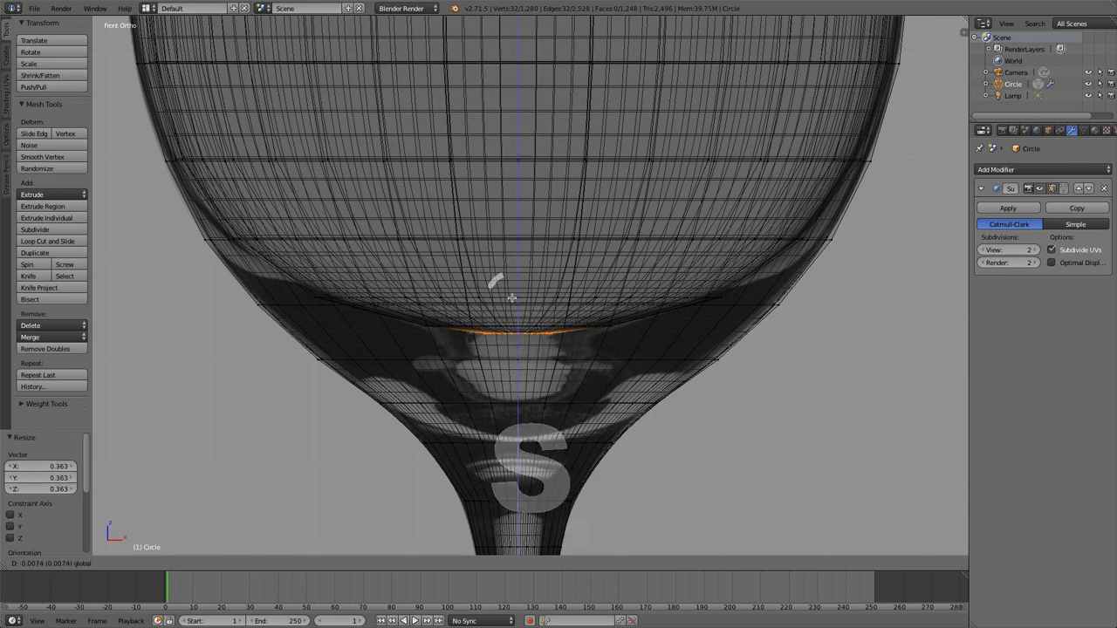
click(513, 300)
- Extrude the floor ring inward with a scale of 0.365 and merge its vertices into one to close the bowl's floor
key(e)
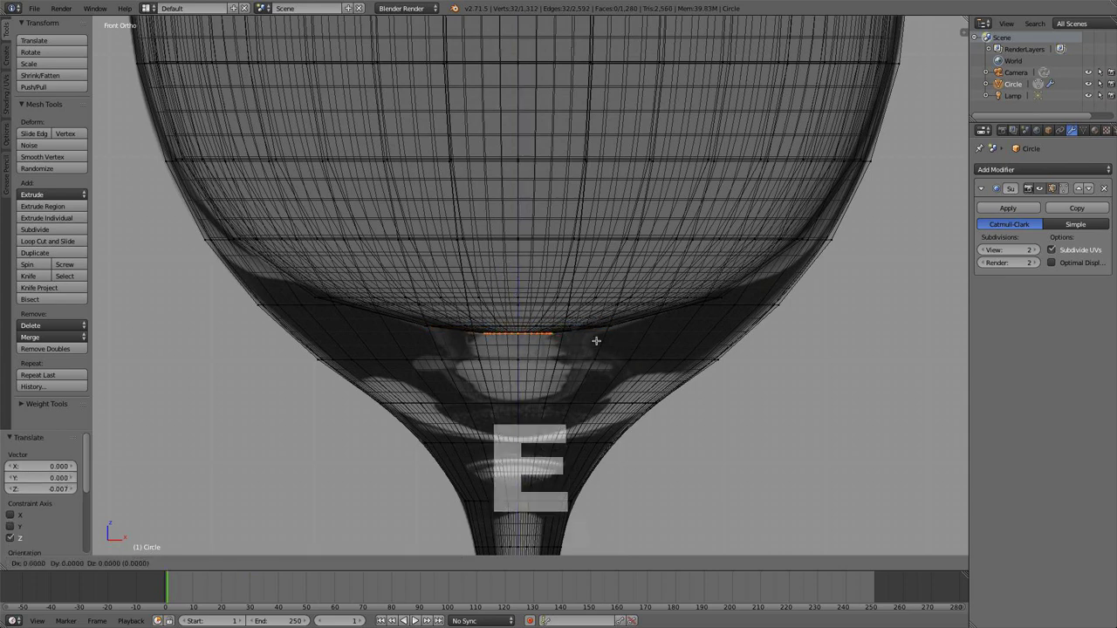
key(s)
click(550, 340)
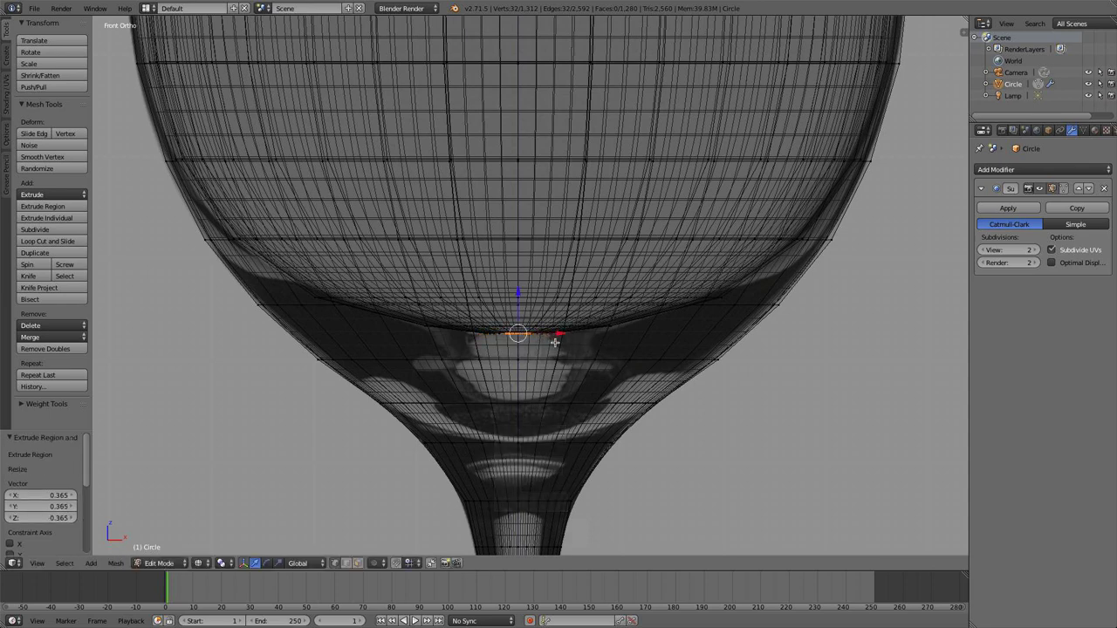
key(alt+m)
click(555, 342)
- Clear the selection, switch to solid shading in Object Mode and inspect the whole glass
middle_drag(558, 344, 588, 305)
key(a)
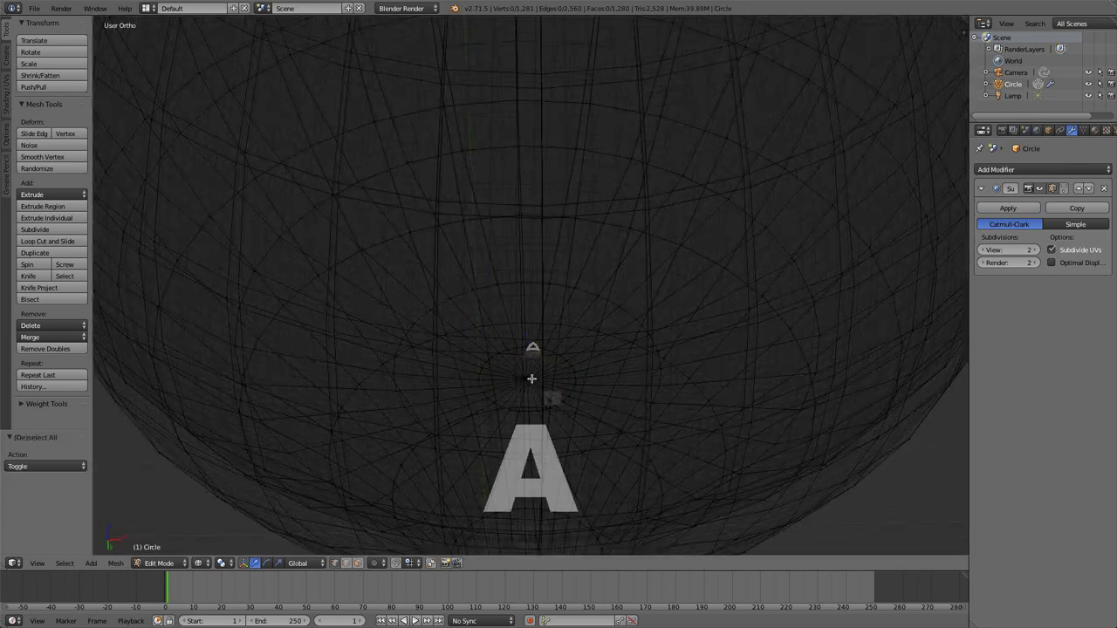
key(a)
key(z)
key(Tab)
mouse_move(535, 375)
middle_down()
mouse_move(589, 209)
mouse_move(581, 369)
mouse_move(550, 328)
middle_up()
scroll(594, 201, down, 2)
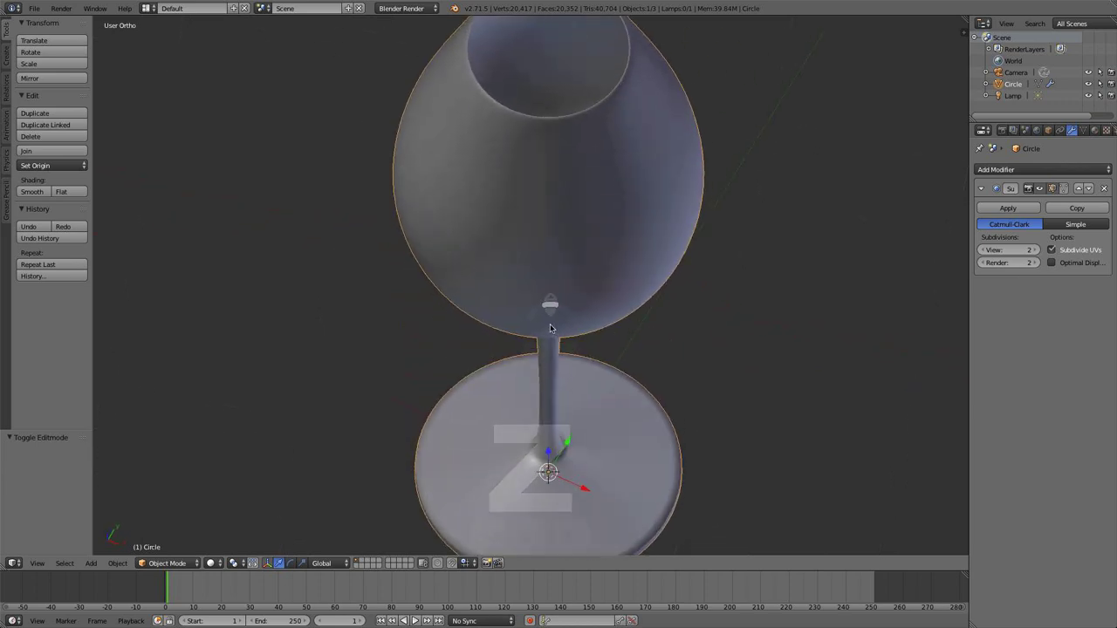
middle_drag(532, 180, 538, 258)
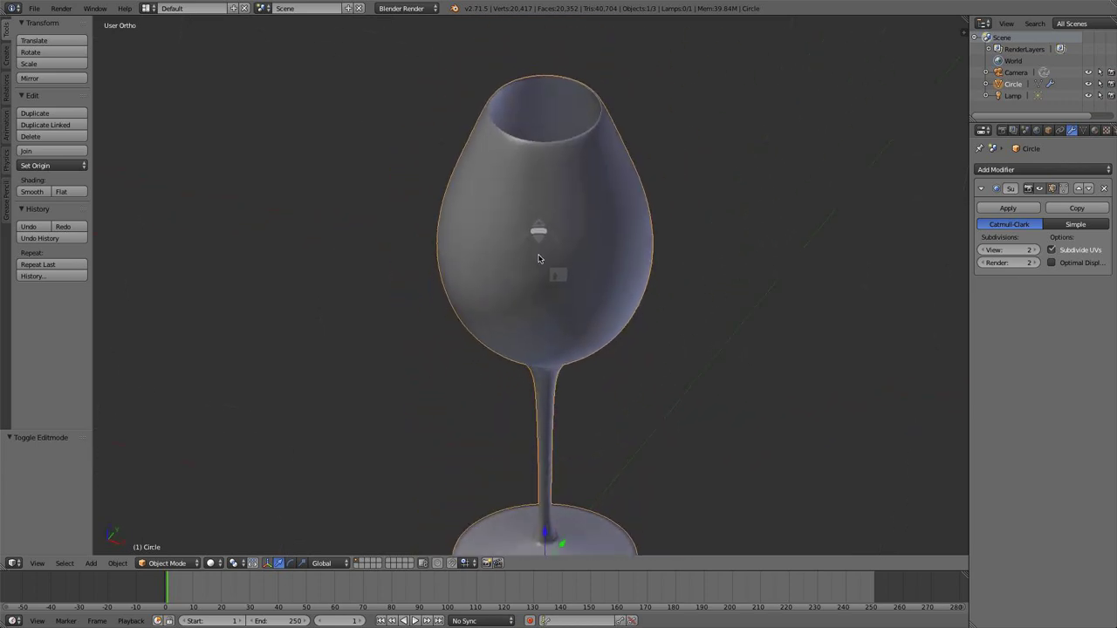
- Select the rim's outer edge loop in Edit Mode and set its mean crease to 0.8
key(KP_1)
scroll(548, 246, up, 5)
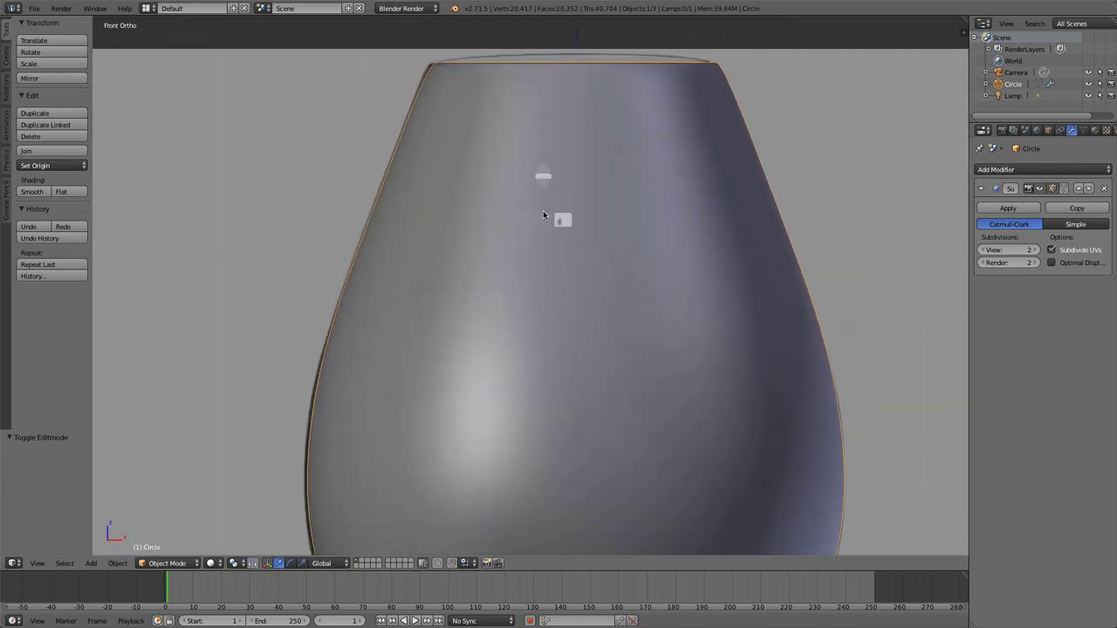
middle_drag(543, 215, 524, 272)
key(Tab)
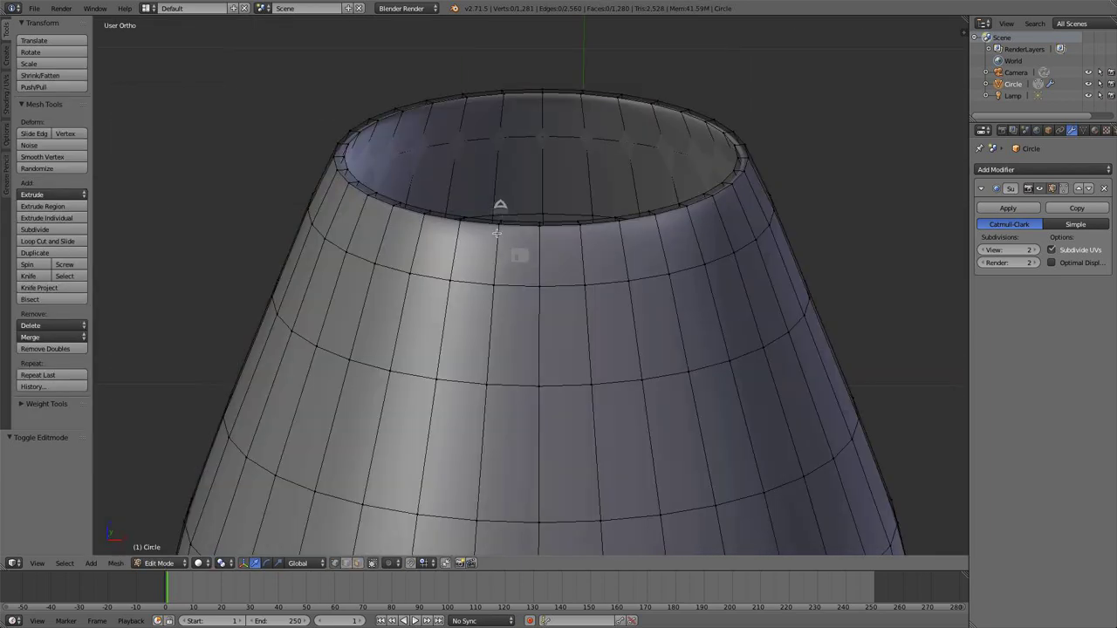
alt+right_click(487, 227)
key(n)
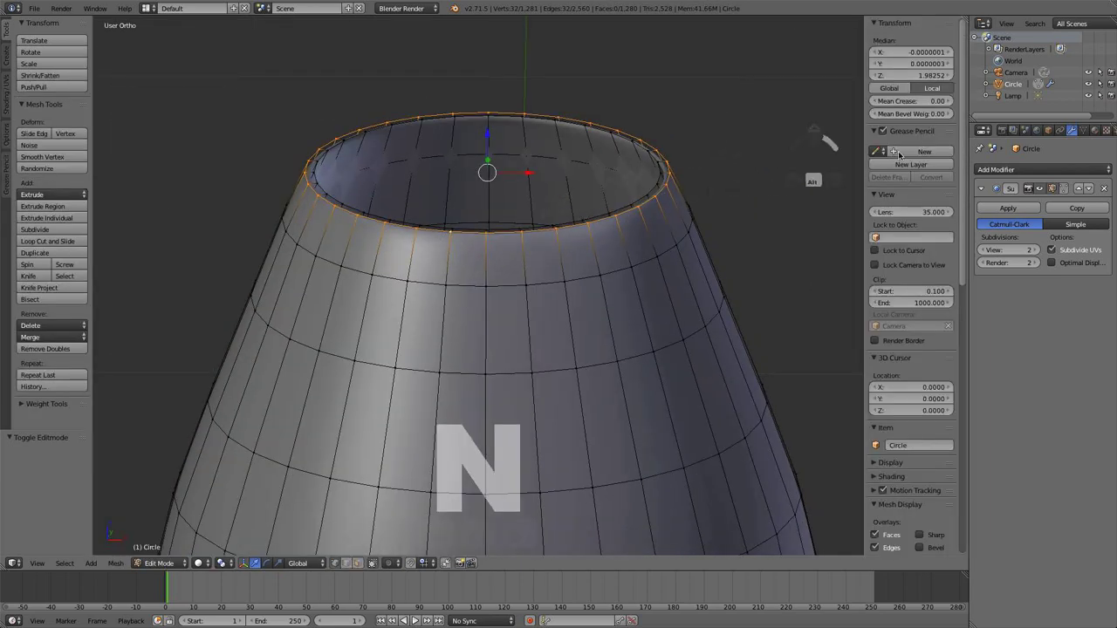
click(913, 102)
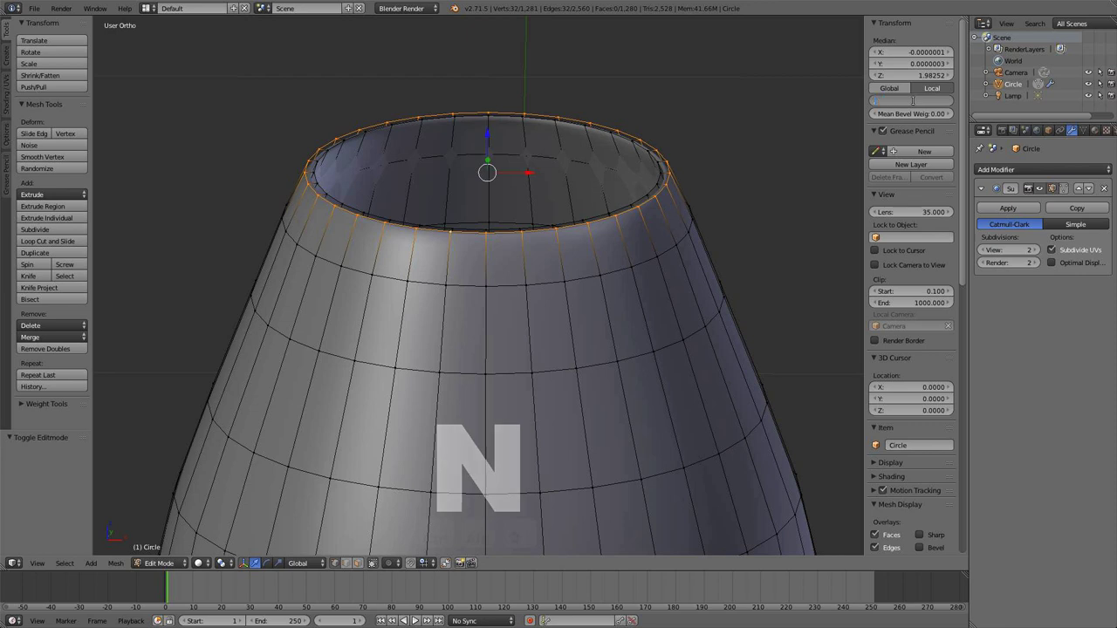
text(0.8)
key(Return)
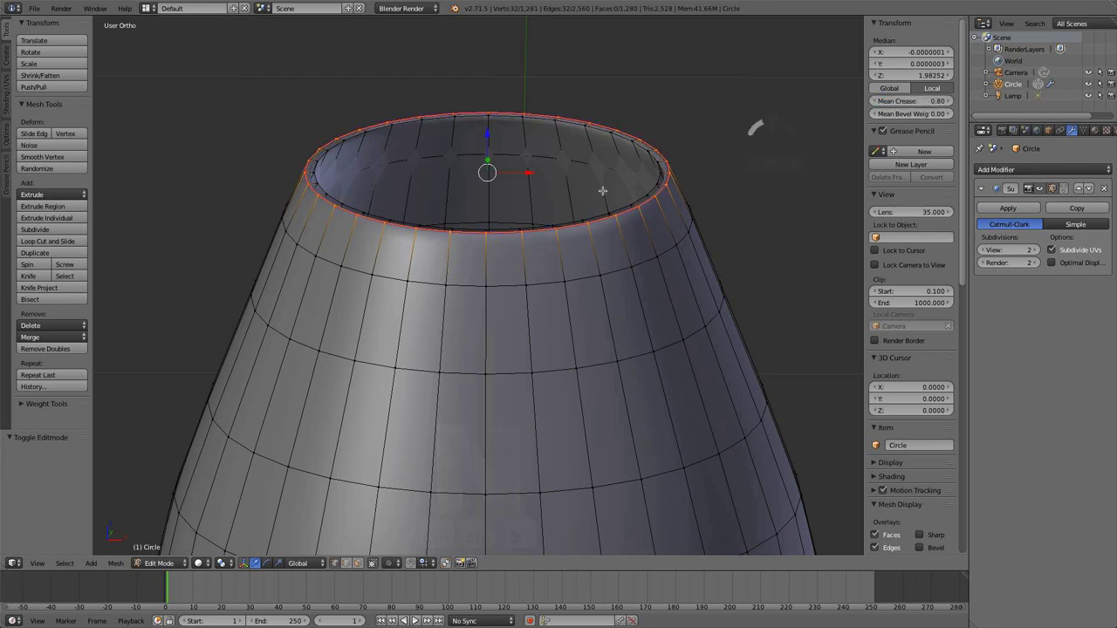
- Apply a mean crease to the rim's inner edge loop and check the rim in Object Mode
alt+right_click(534, 222)
alt+right_click(574, 208)
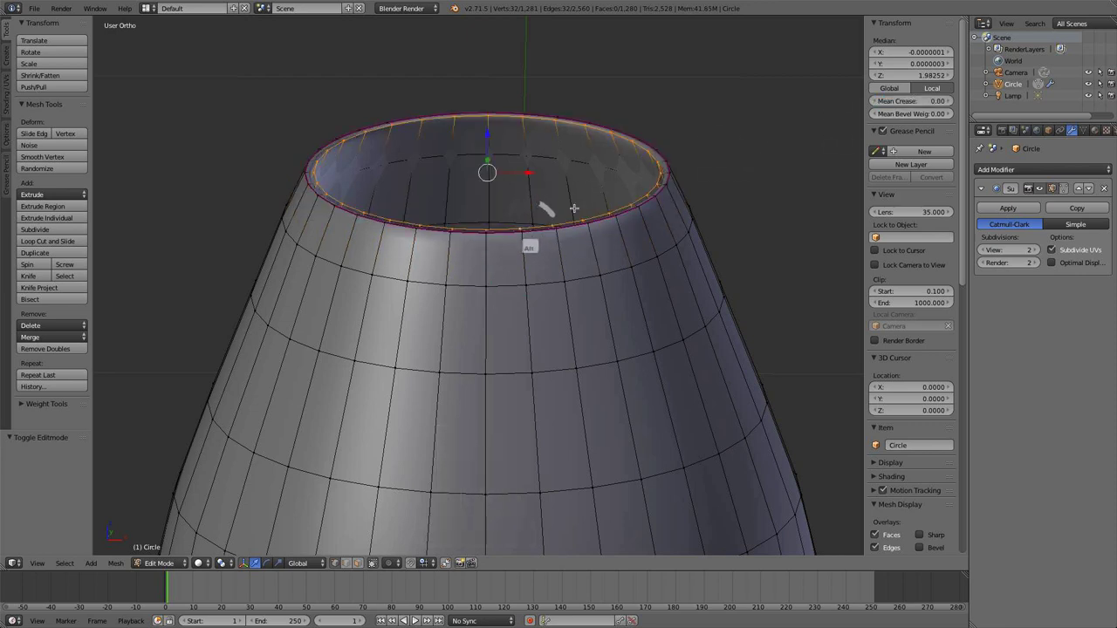
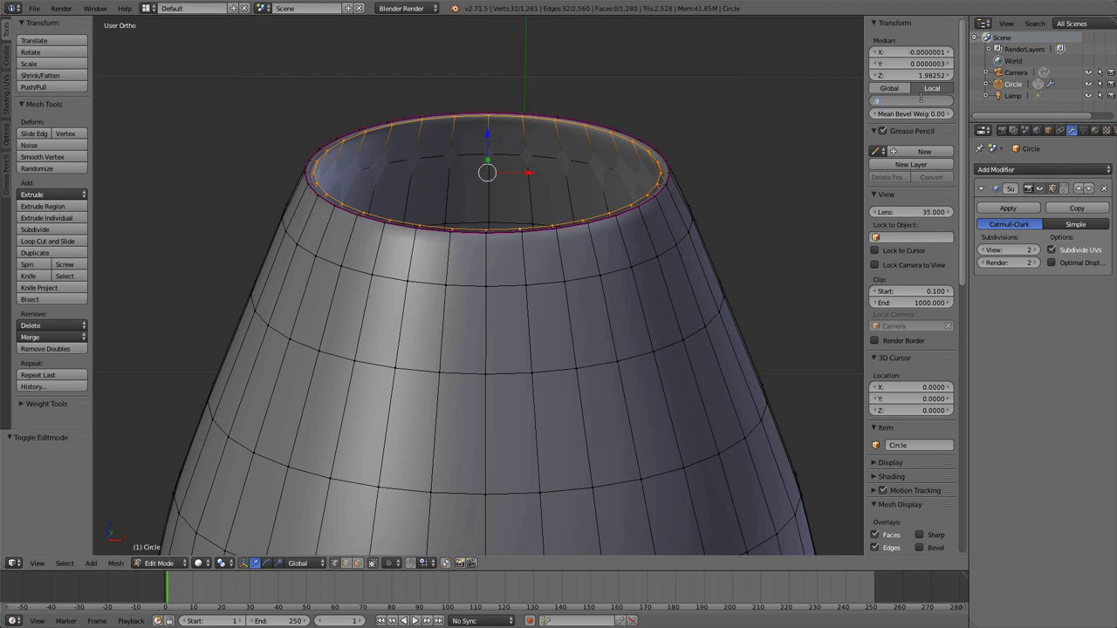
key(Return)
key(Tab)
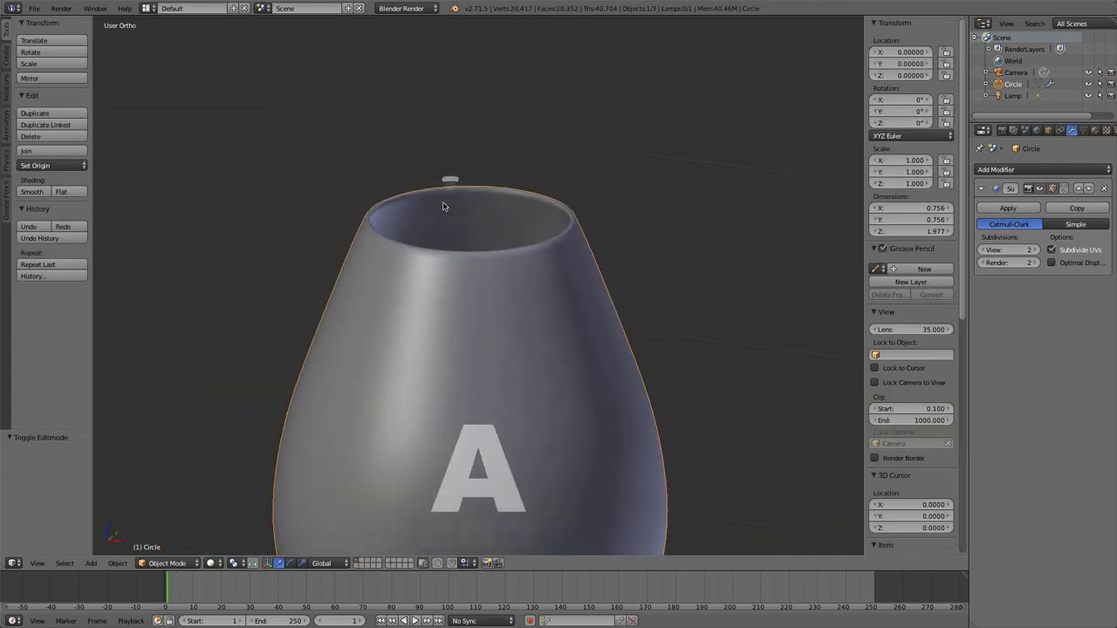
middle_drag(443, 206, 660, 218)
scroll(438, 250, up, 1)
- Add a loop cut around the outer wall just below the rim, slid up close to the rim edge
key(KP_1)
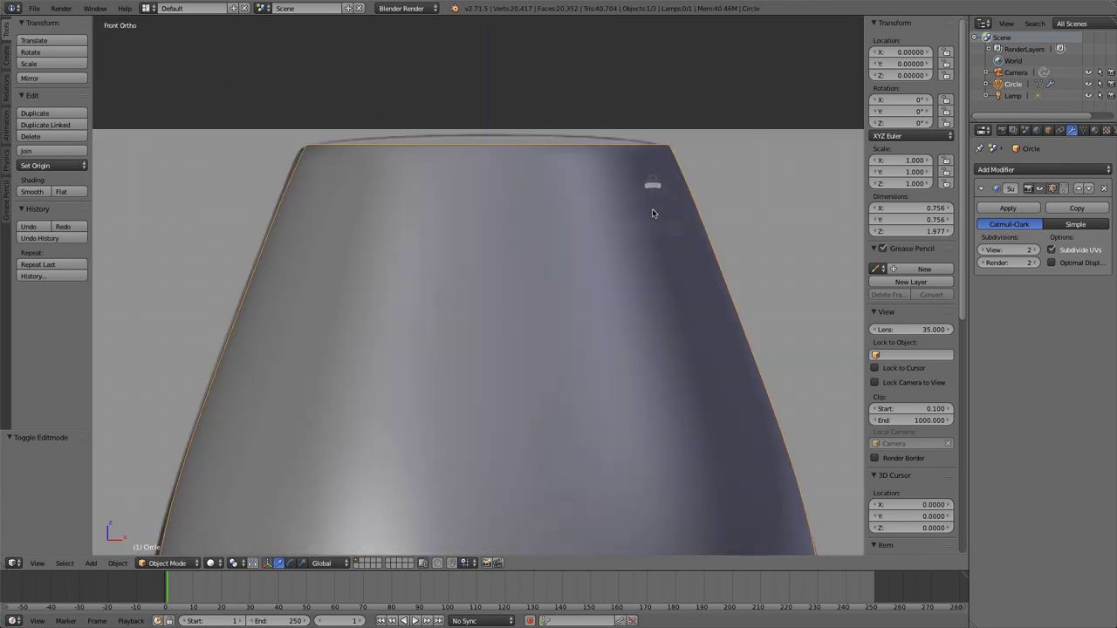
key(Tab)
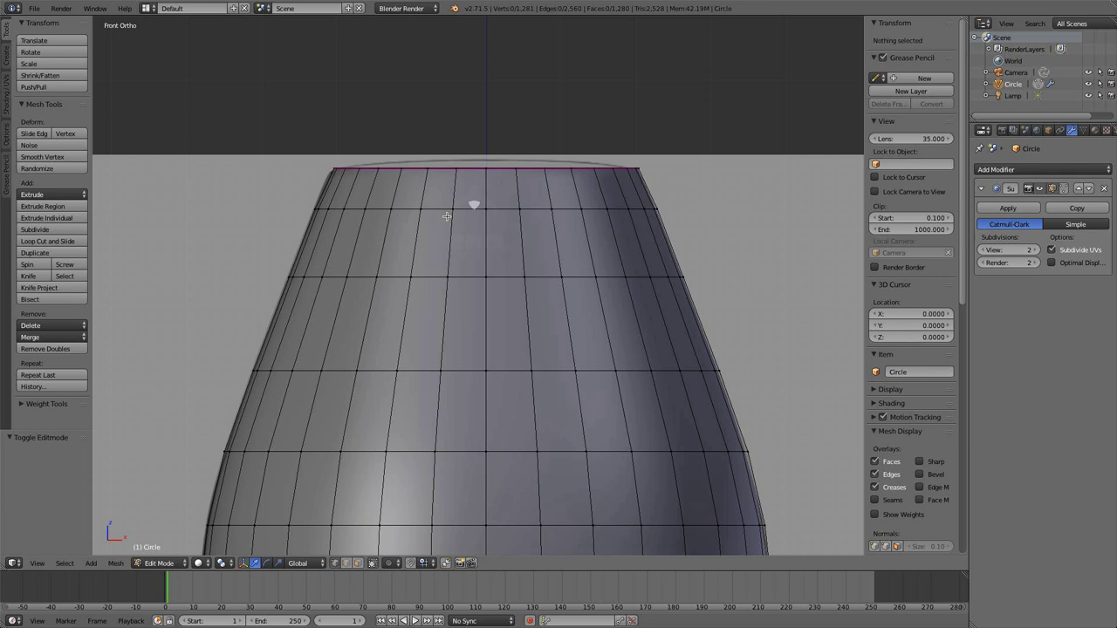
key(ctrl+r)
click(387, 187)
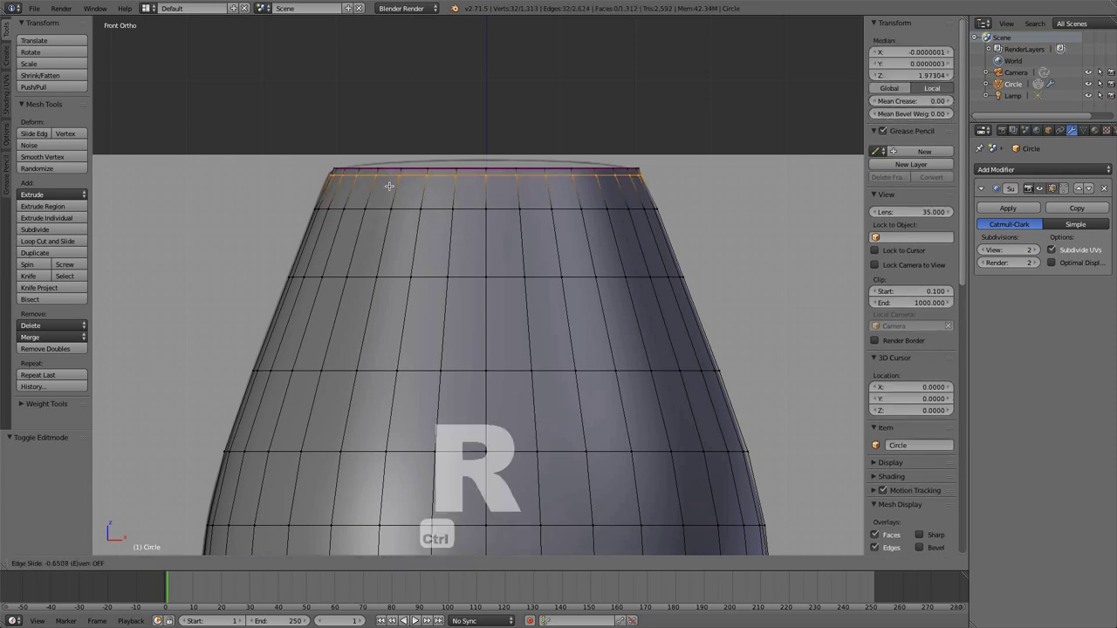
click(390, 186)
key(a)
key(Tab)
middle_drag(389, 185, 351, 210)
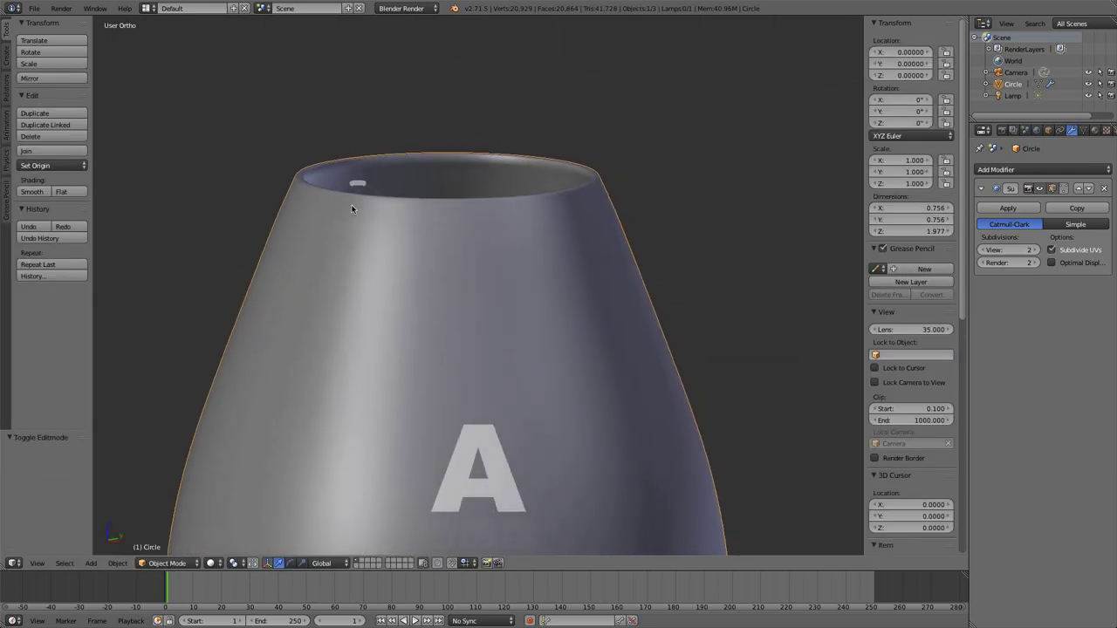
- Add a loop cut around the bowl's inner wall just below the rim and check the result in Object Mode
key(Tab)
key(ctrl+r)
click(371, 171)
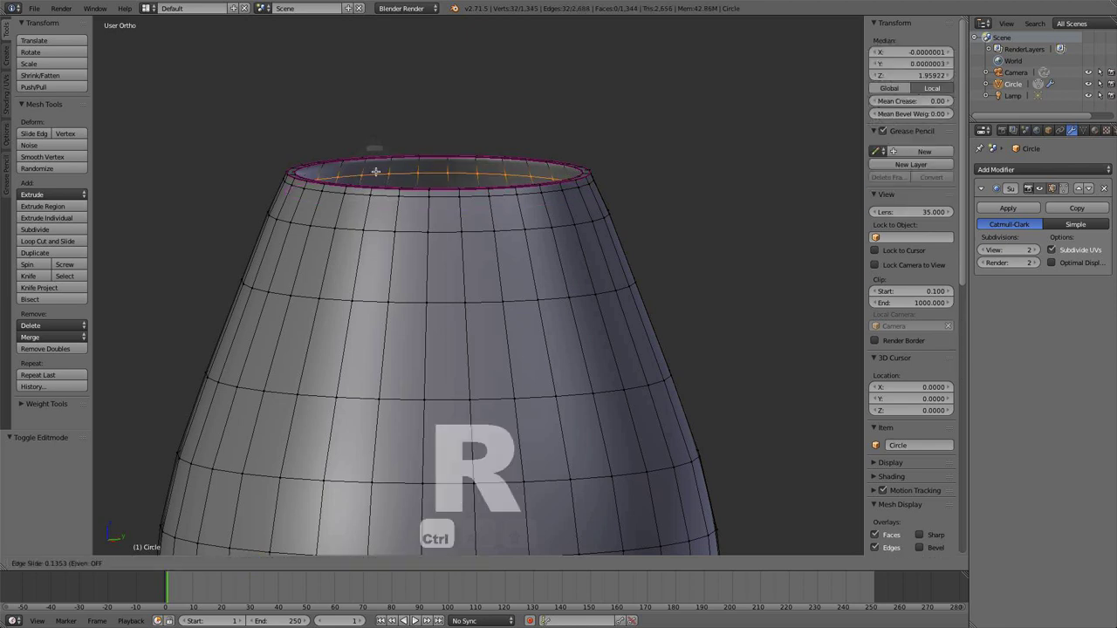
click(380, 167)
key(a)
key(Tab)
middle_drag(407, 189, 443, 210)
- Scale the edge loop at the bowl's widest point by 1.004 in front view to match the reference
scroll(444, 196, down, 3)
scroll(451, 179, down, 4)
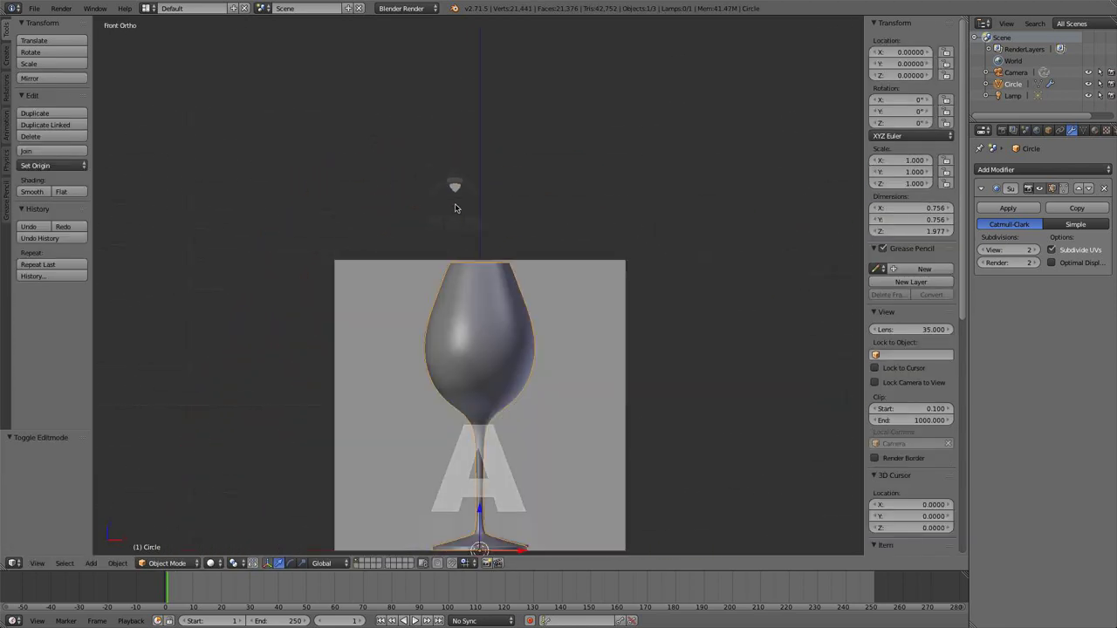
scroll(454, 187, down, 4)
key(KP_1)
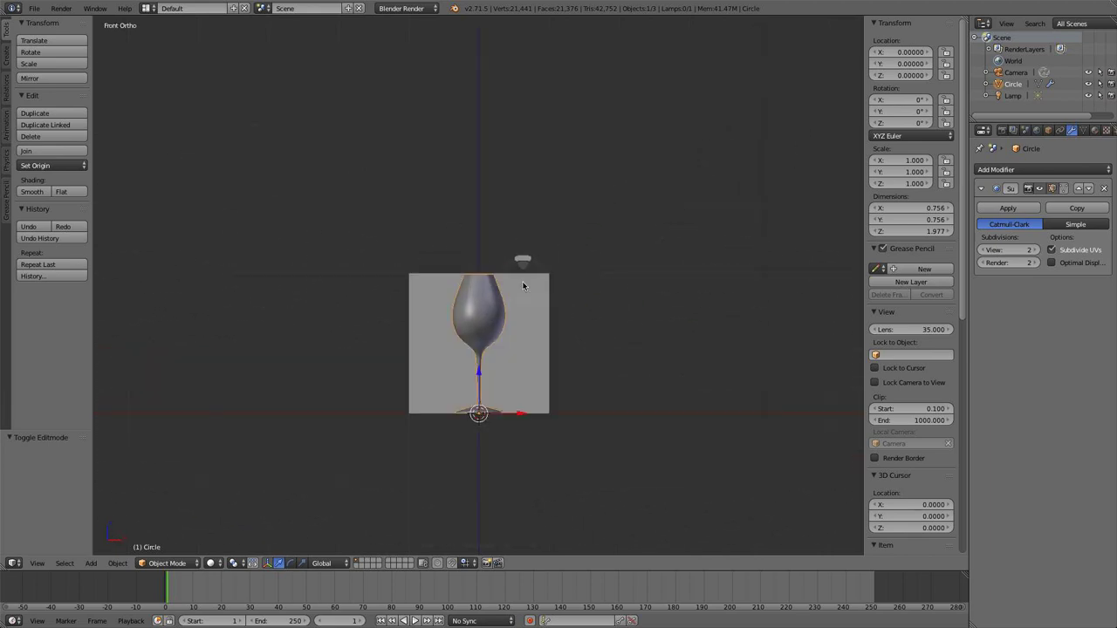
scroll(524, 288, up, 7)
scroll(524, 300, down, 2)
key(Tab)
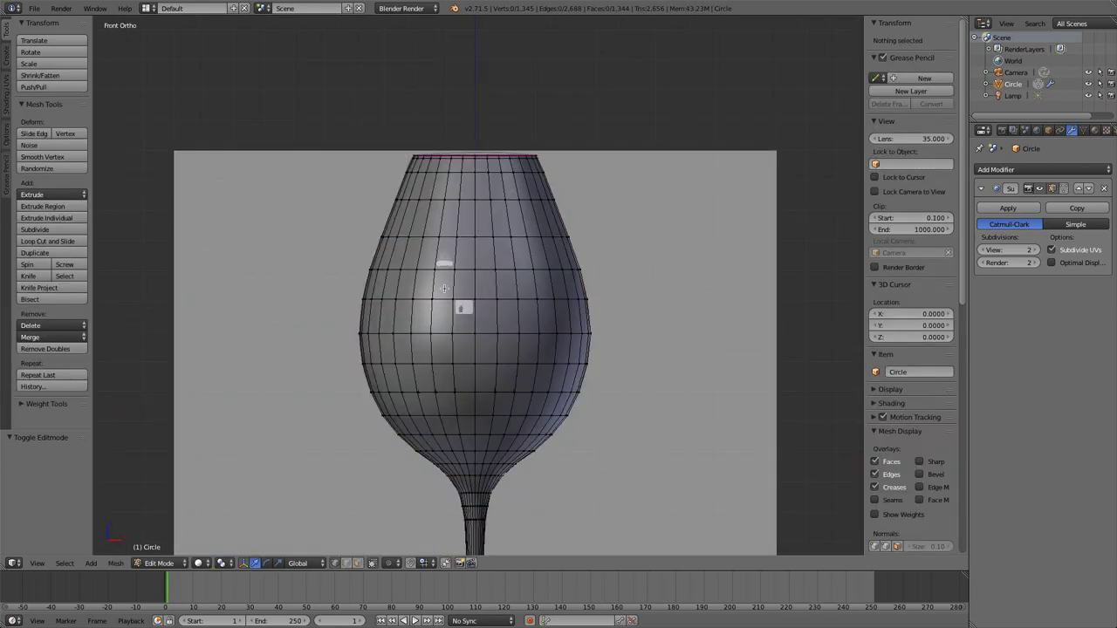
alt+click(427, 333)
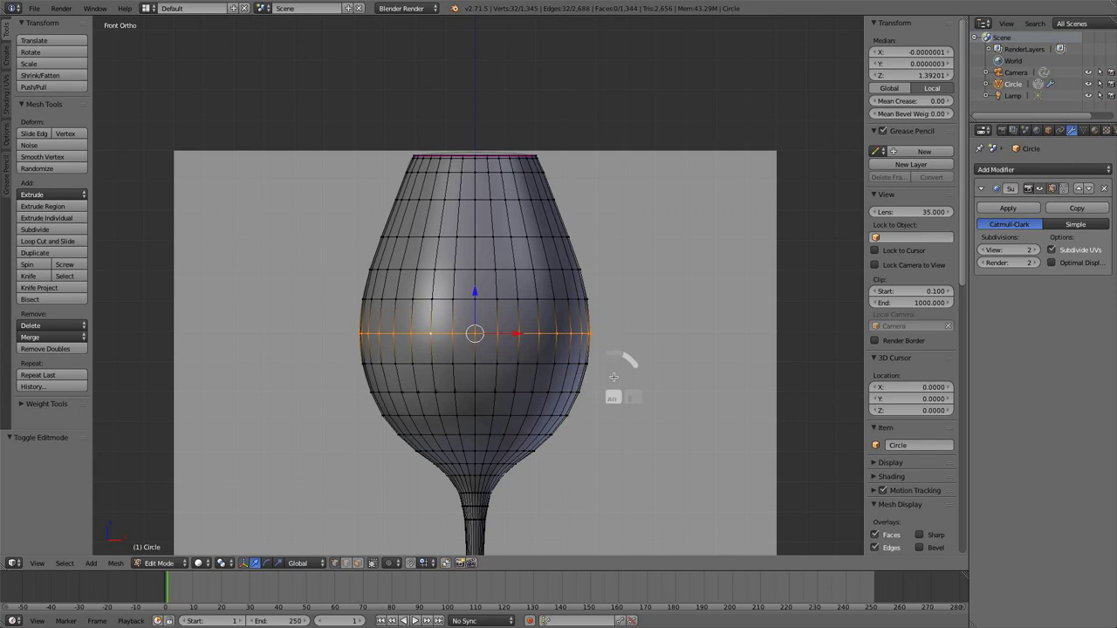
key(s)
click(618, 376)
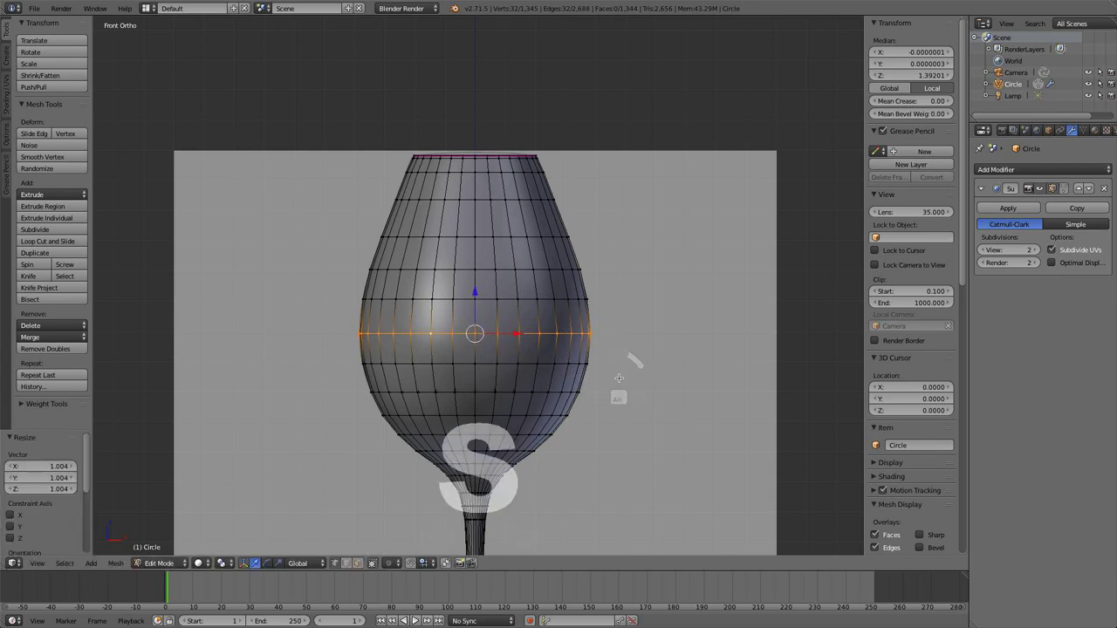
key(Tab)
scroll(619, 380, down, 4)
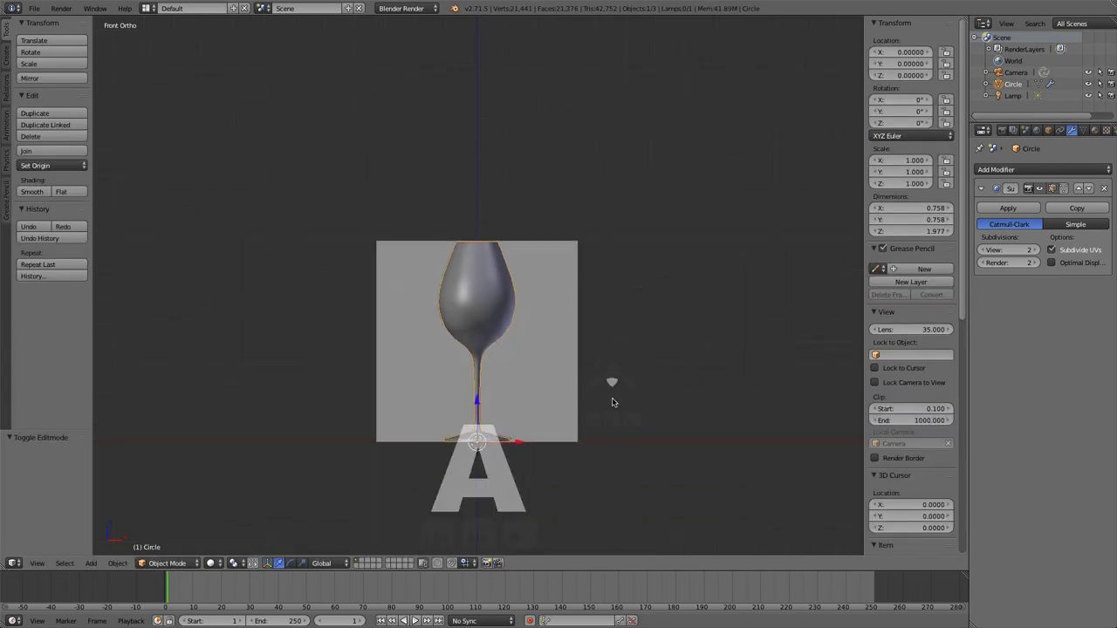
- Add a loop cut around the lower stem just above the foot's flare and move it up 0.06 along Z
scroll(648, 316, up, 8)
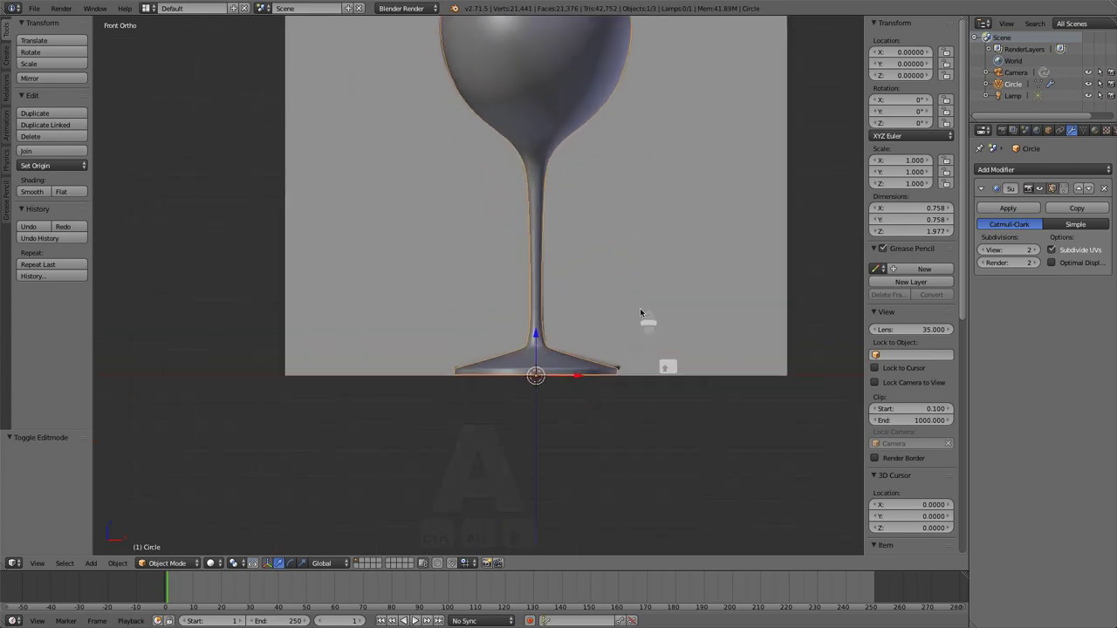
key(Tab)
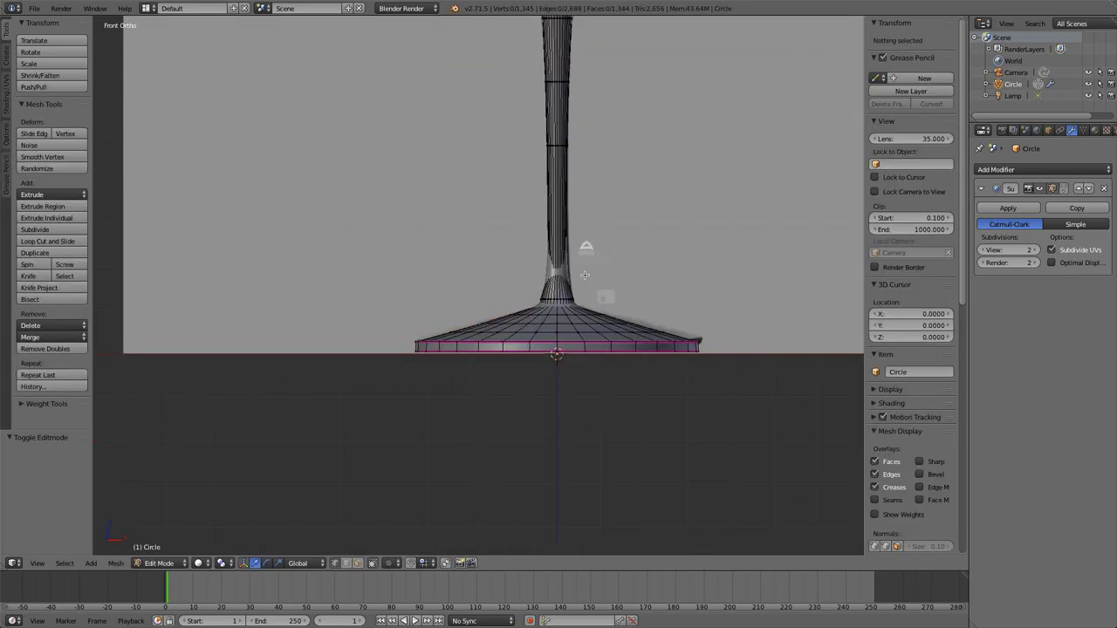
key(ctrl+r)
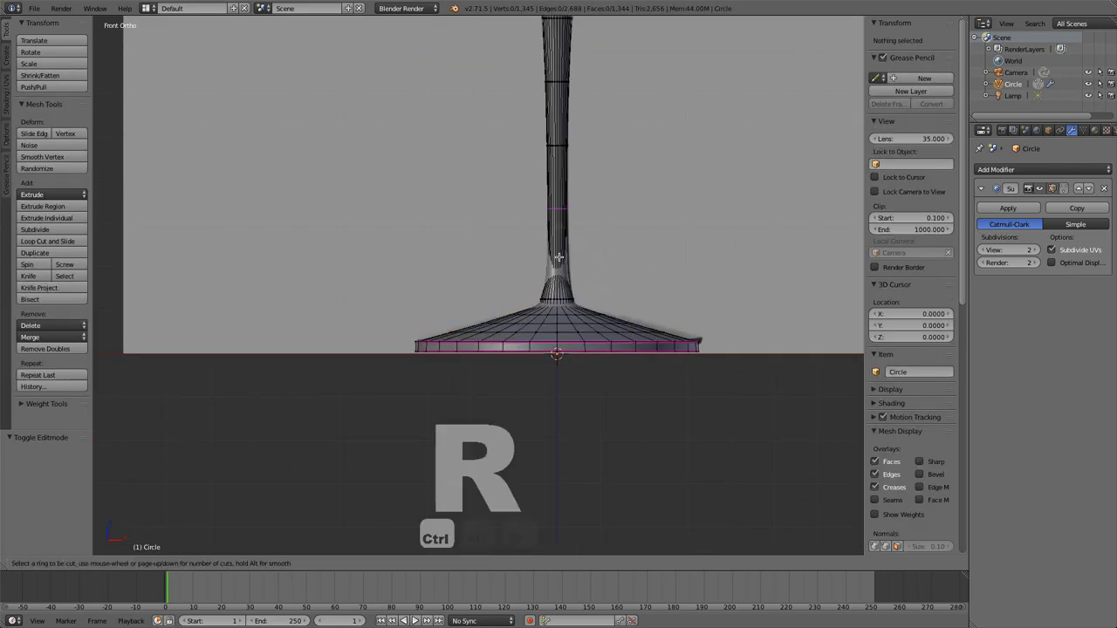
click(557, 254)
click(557, 269)
scroll(672, 309, up, 4)
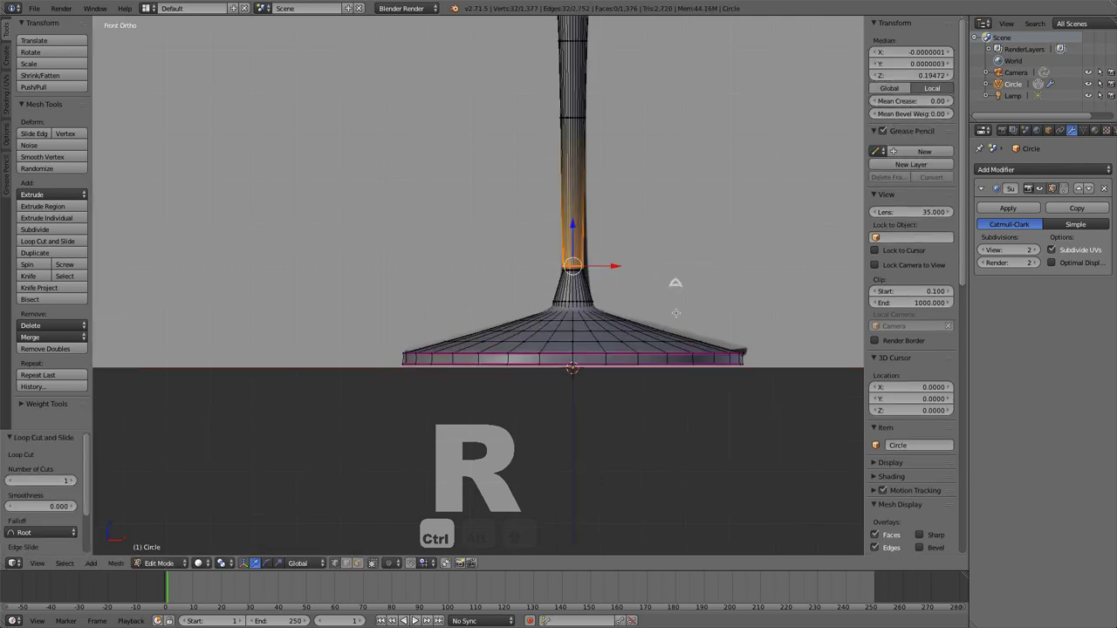
scroll(671, 310, up, 3)
key(g)
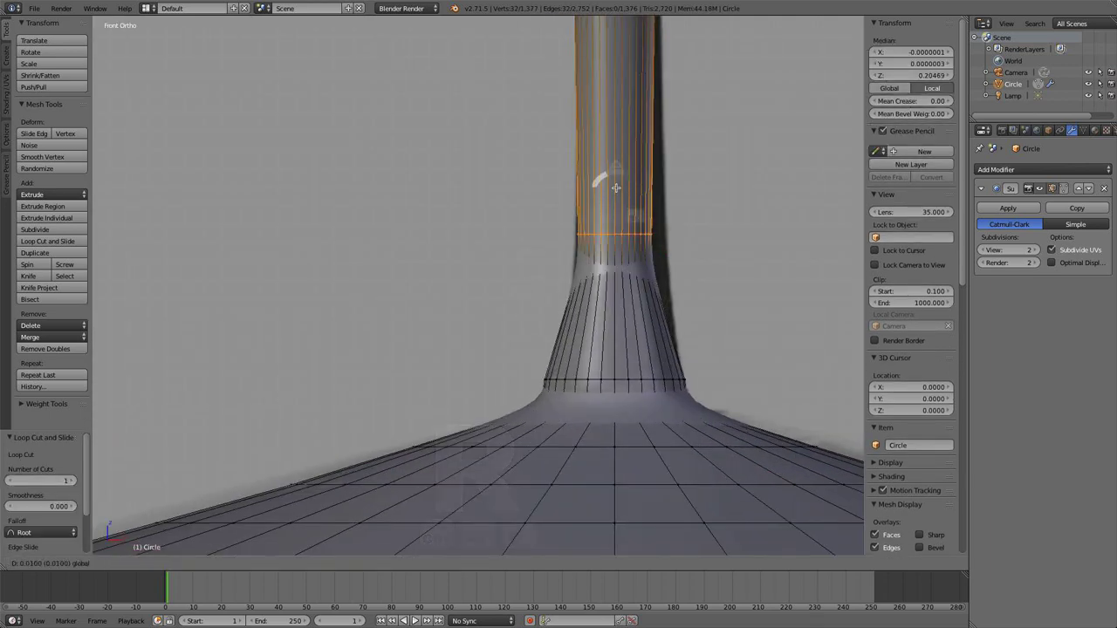
click(618, 121)
- Select the edge loop at the top of the foot's flare in wireframe and scale it up to match the reference
alt+right_click(625, 273)
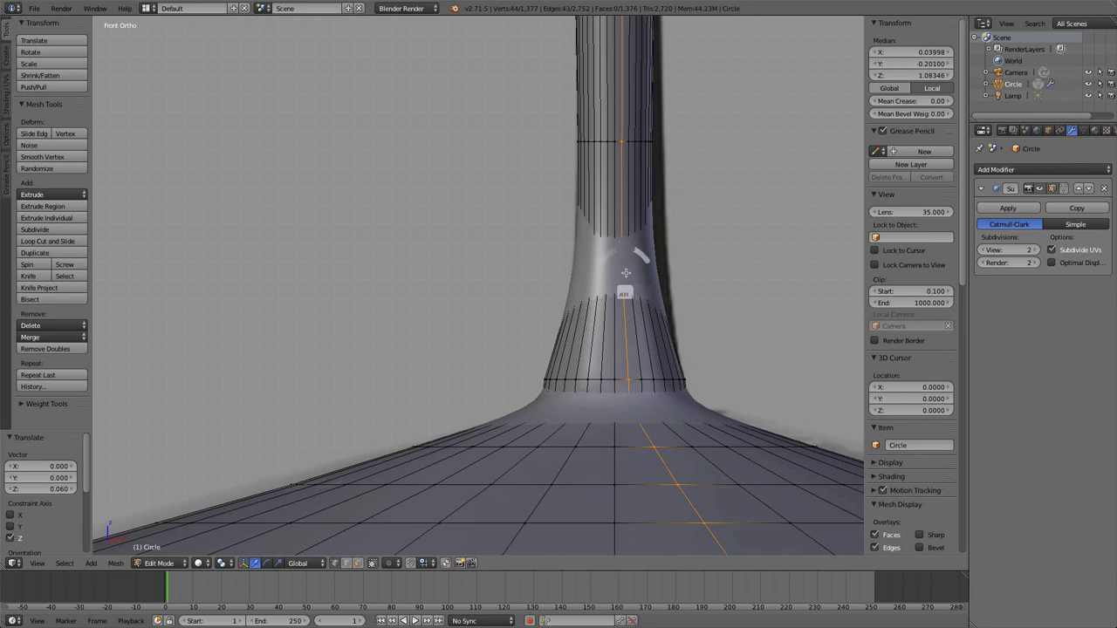
key(z)
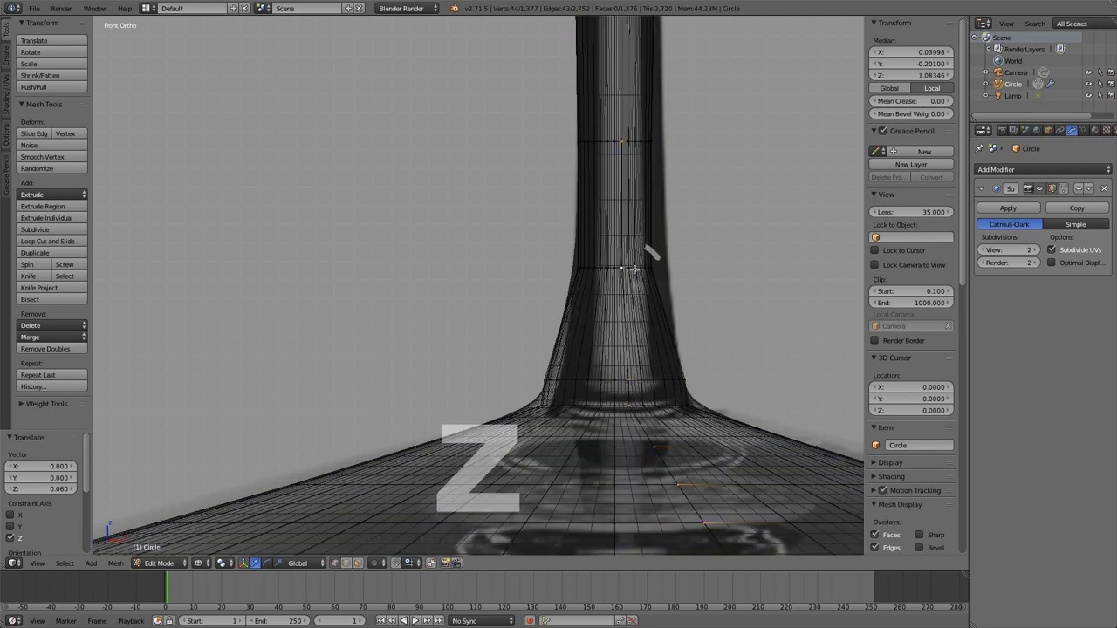
alt+right_click(630, 268)
key(s)
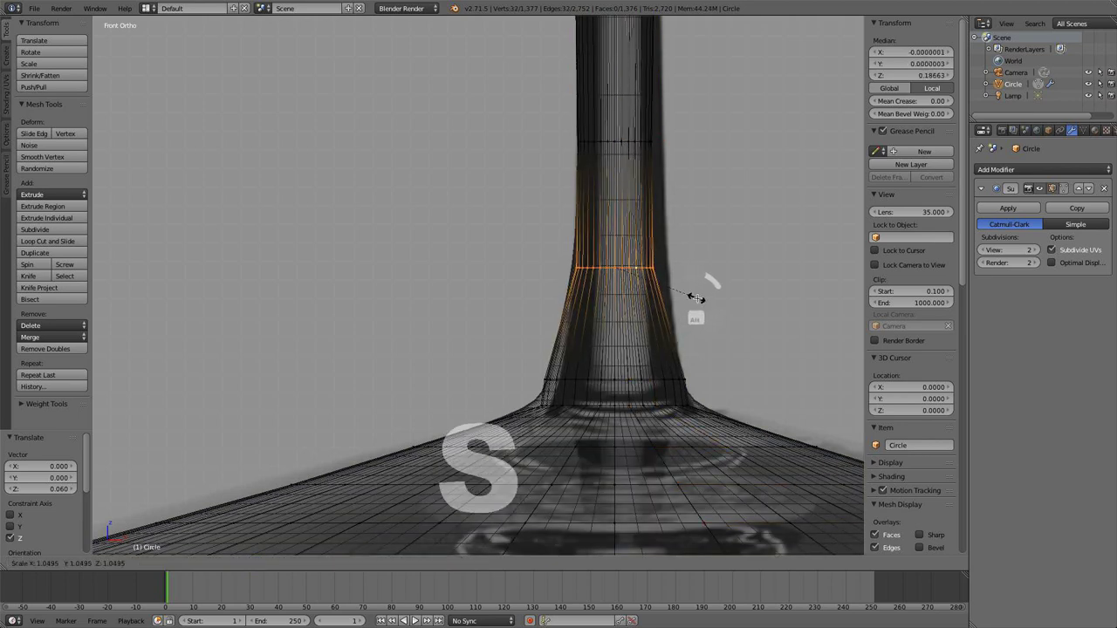
click(709, 298)
key(a)
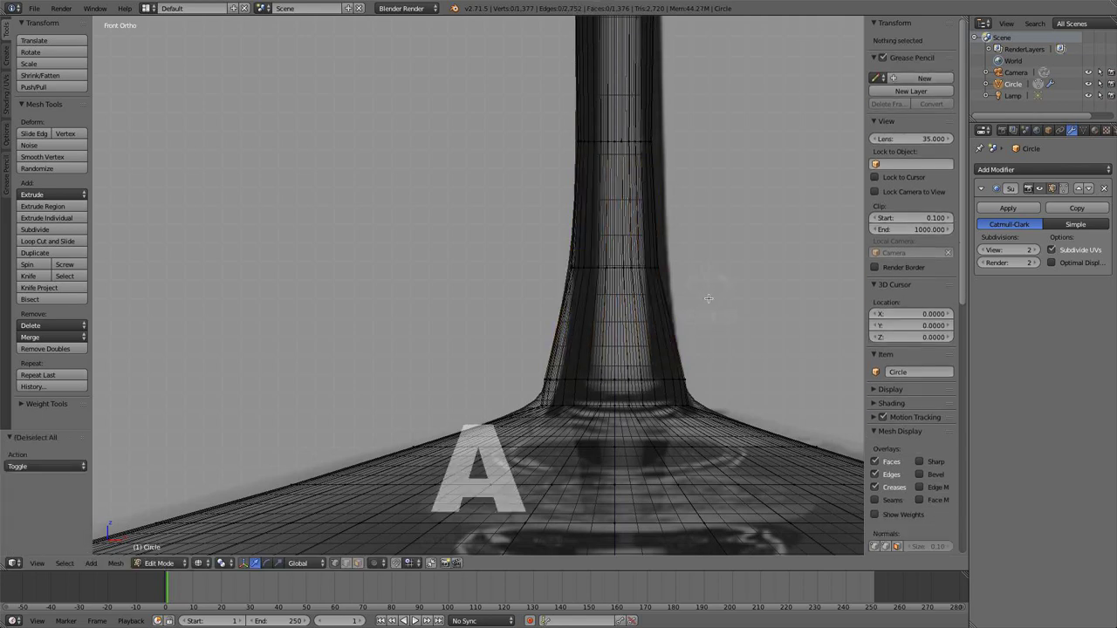
key(Tab)
key(z)
scroll(695, 336, down, 3)
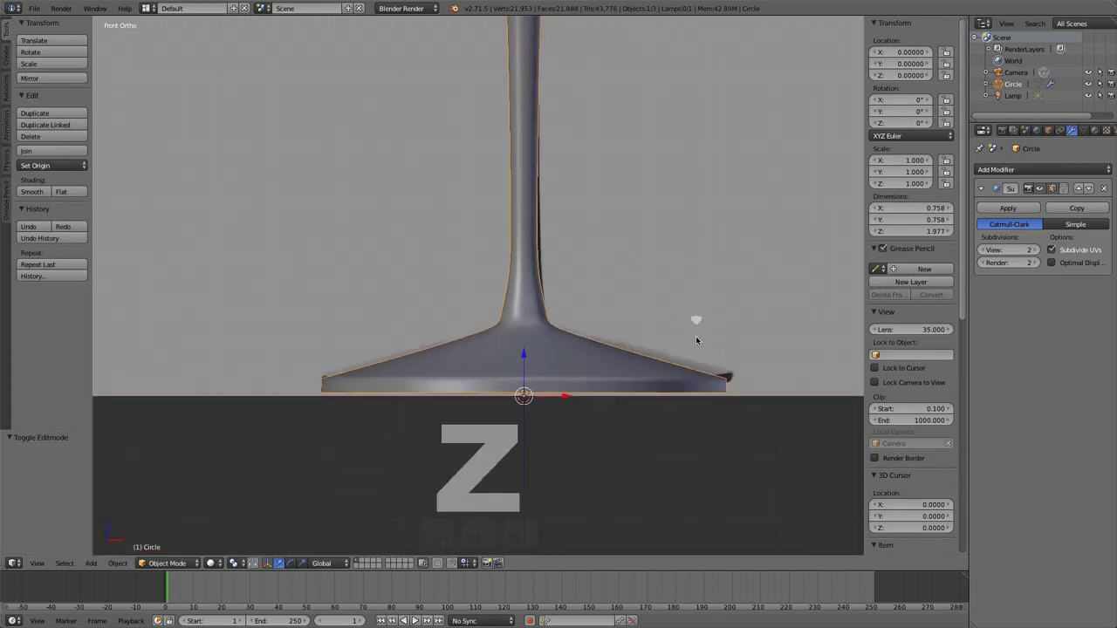
- Box-select the two neighbouring edge loops on the lower stem and scale them up slightly
scroll(539, 199, down, 4)
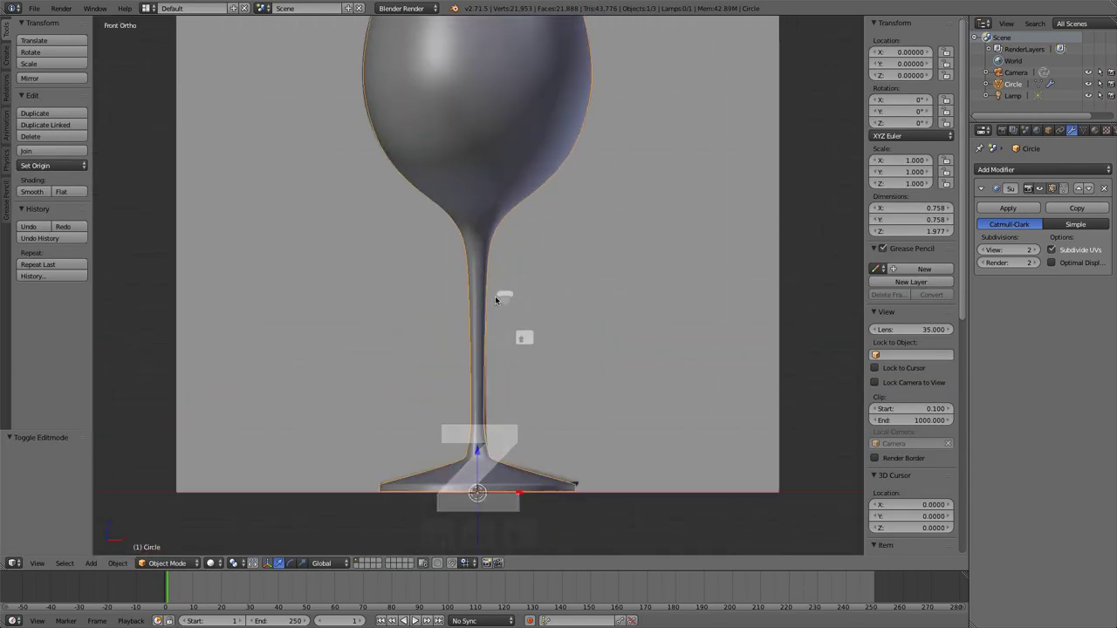
scroll(491, 405, down, 2)
scroll(539, 374, down, 2)
scroll(534, 384, up, 5)
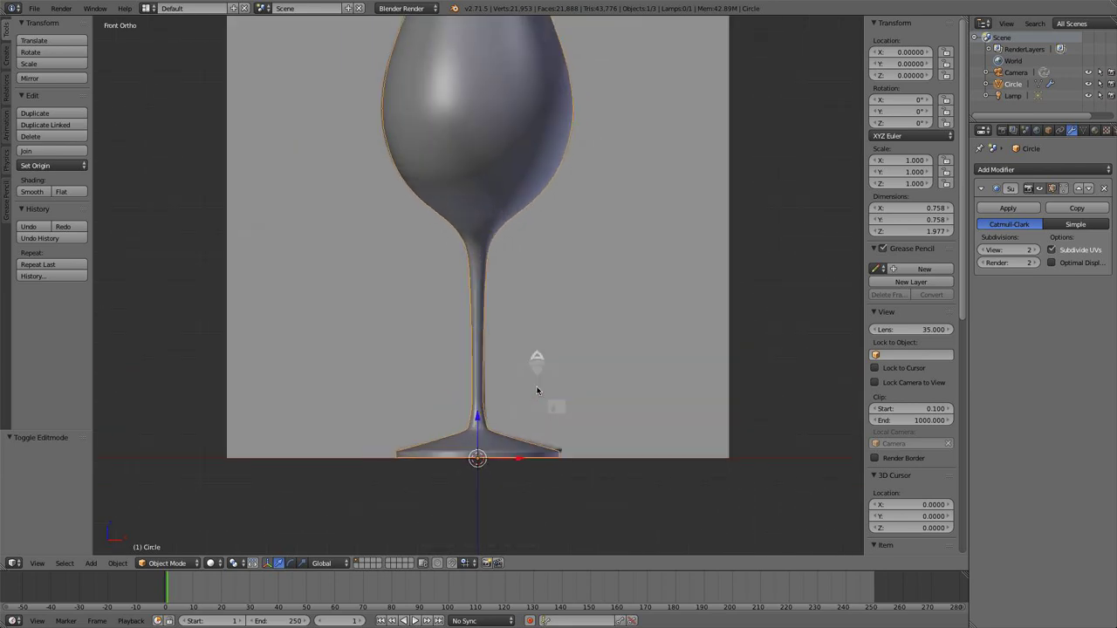
key(Tab)
scroll(529, 422, down, 1)
scroll(550, 489, up, 4)
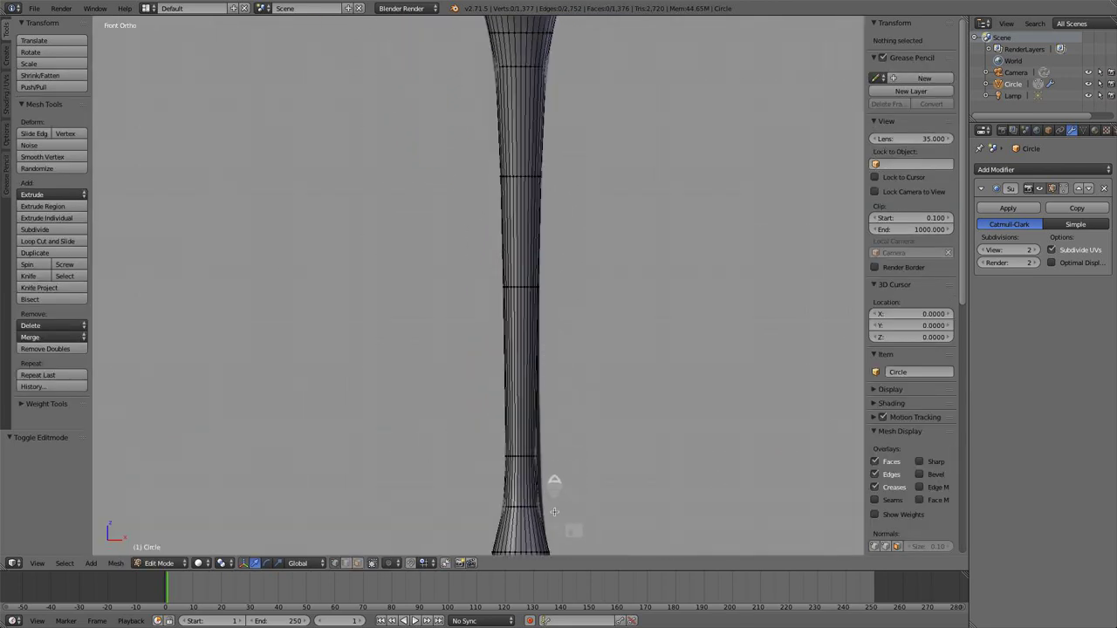
key(b)
drag(569, 514, 492, 452)
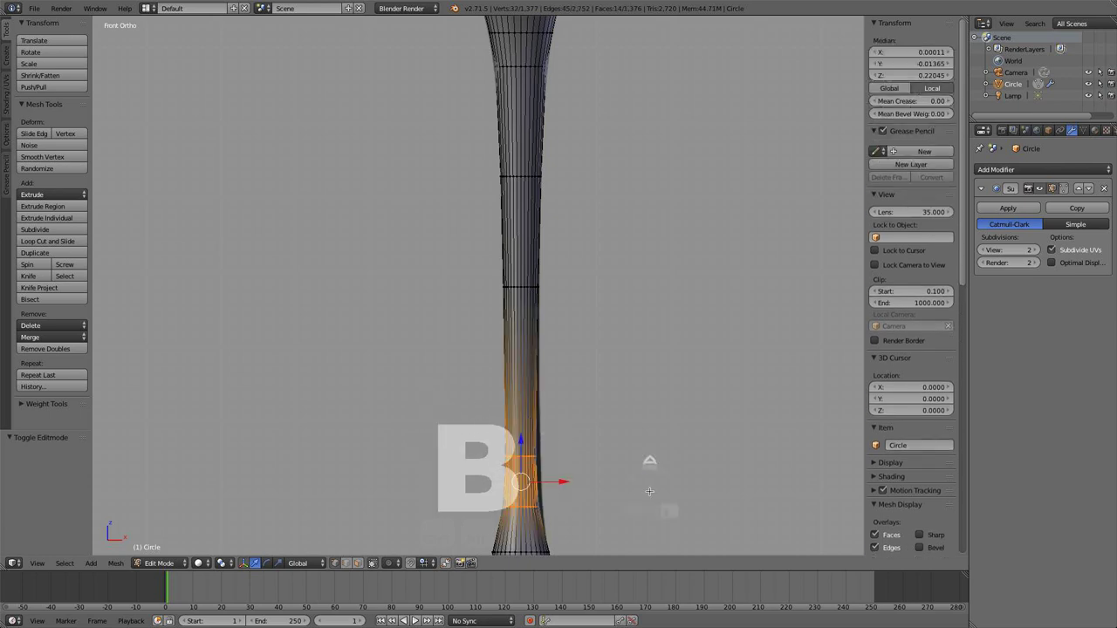
key(s)
click(657, 491)
key(a)
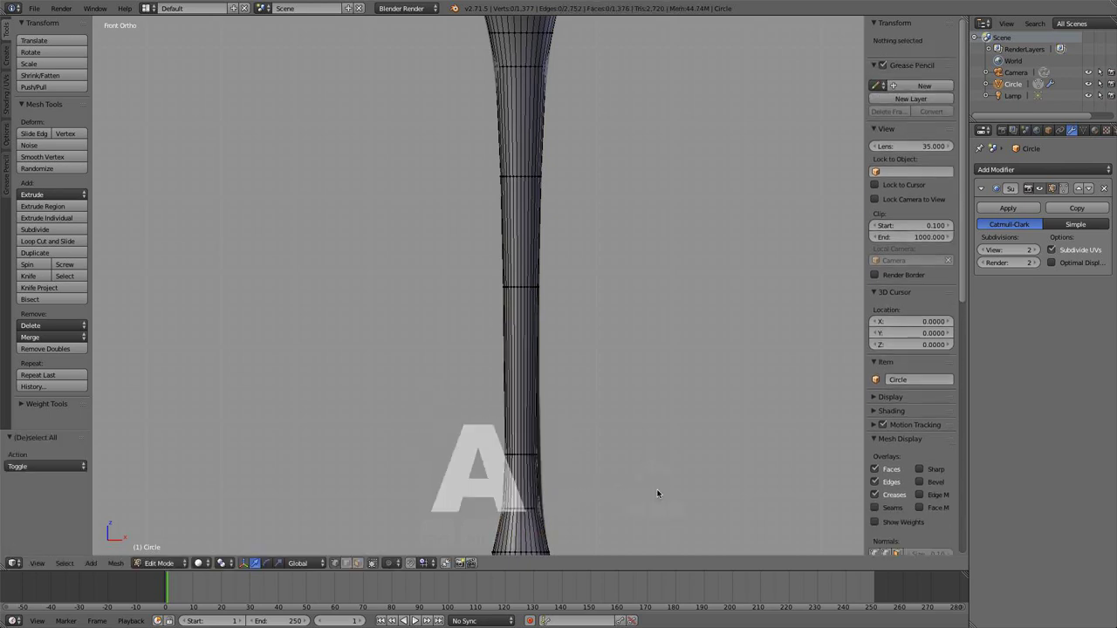
key(Tab)
- Hide the reference background image and review the whole glass centred in front view
scroll(657, 488, down, 5)
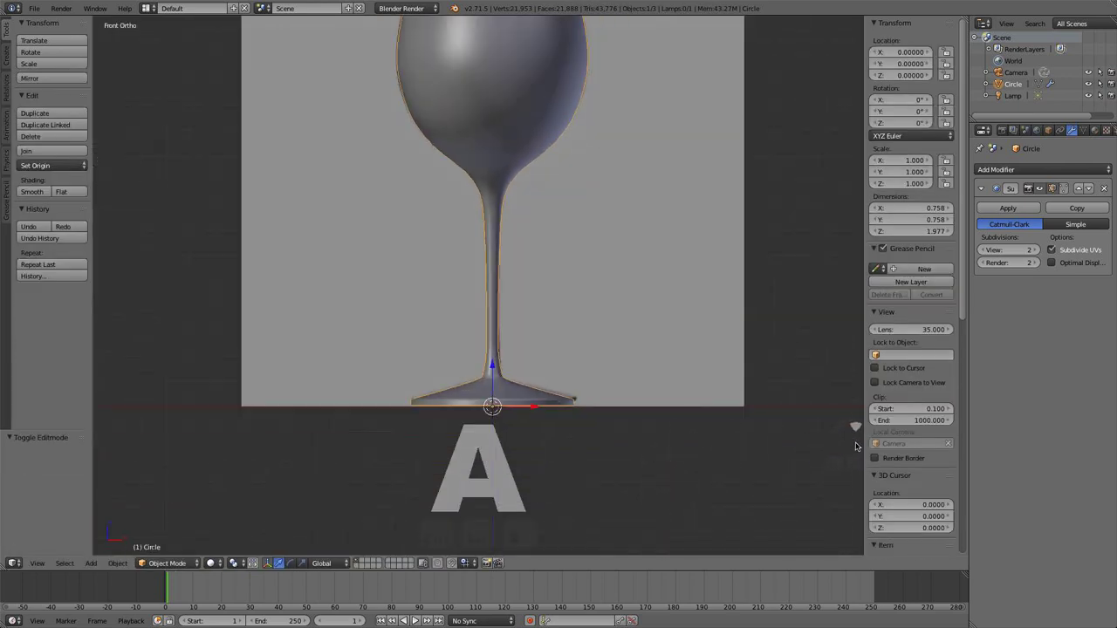
scroll(914, 463, down, 6)
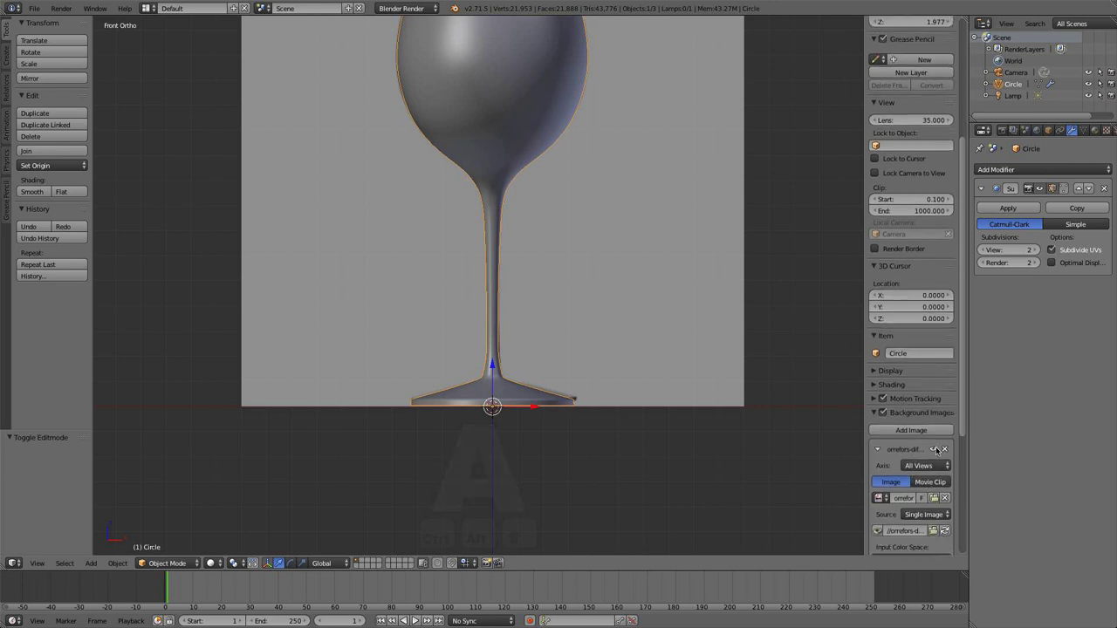
click(936, 449)
scroll(701, 374, down, 4)
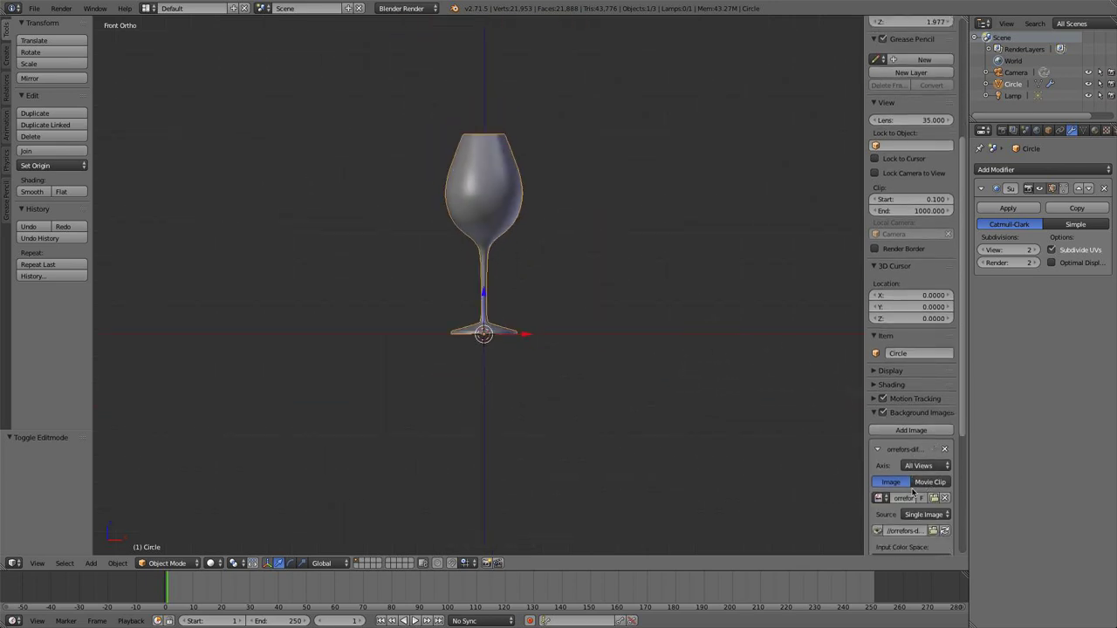
key(n)
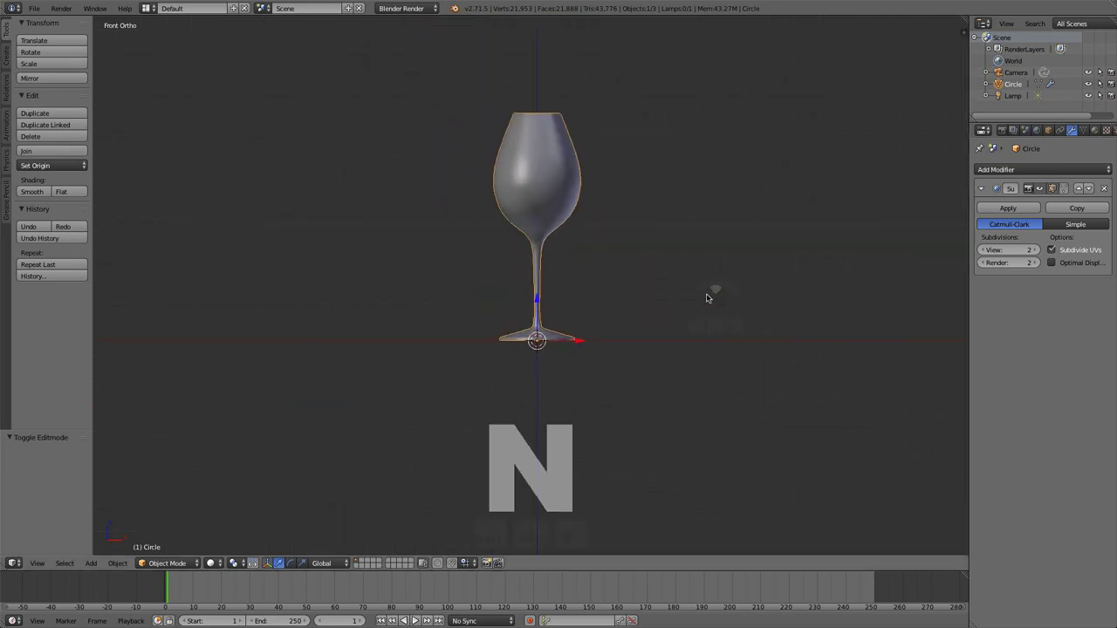
middle_drag(623, 292, 569, 323)
key(KP_1)
key(KP_Decimal)
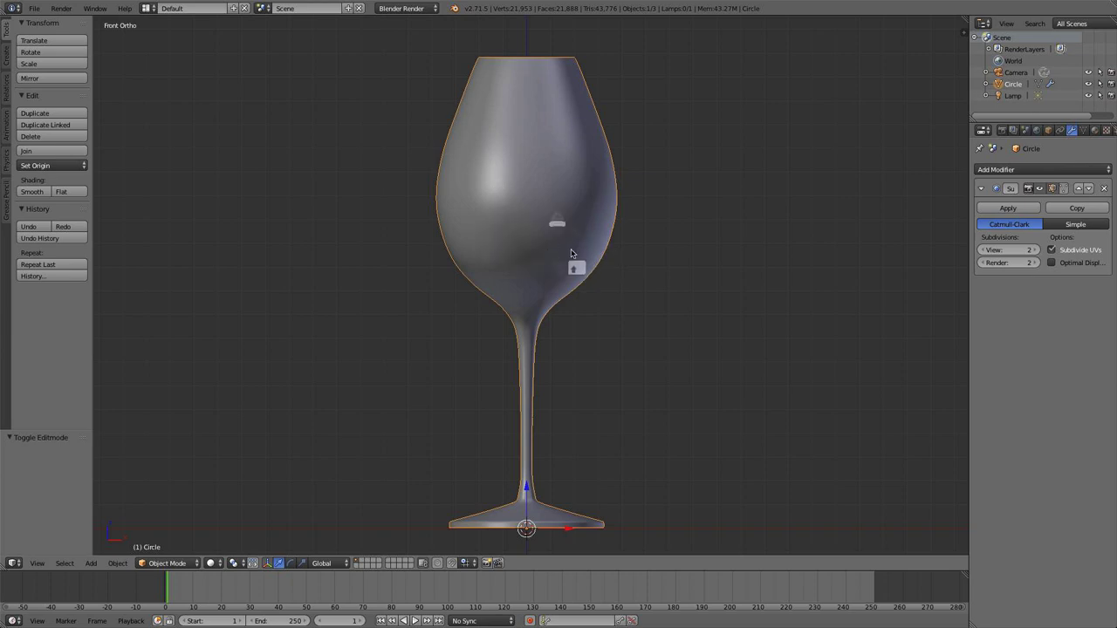
- Reveal the viewport's shading options
key(n)
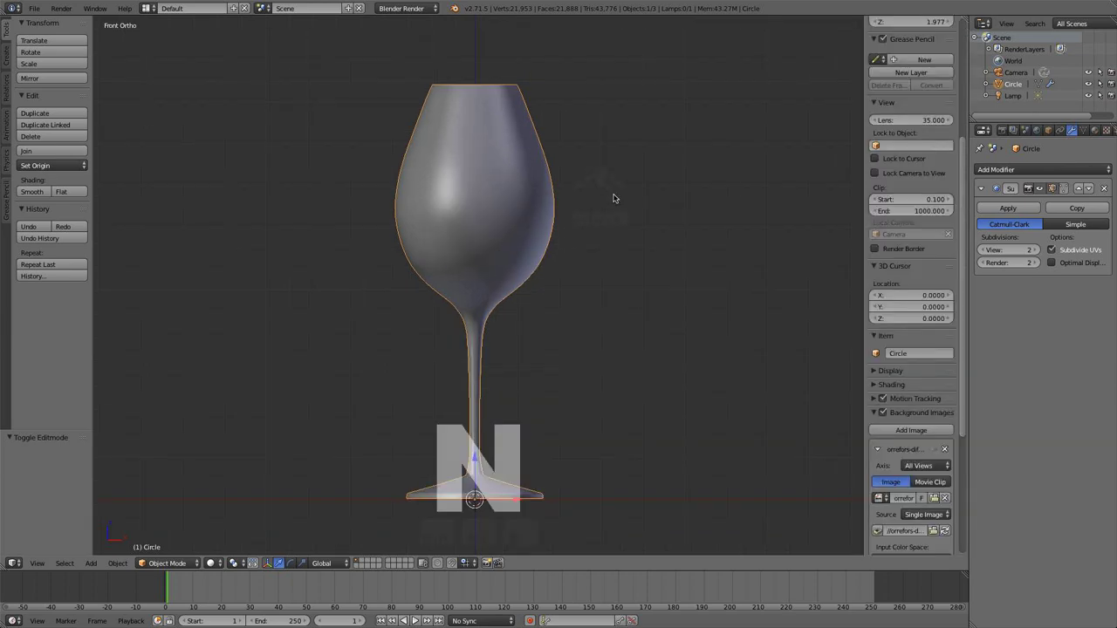
scroll(908, 277, down, 5)
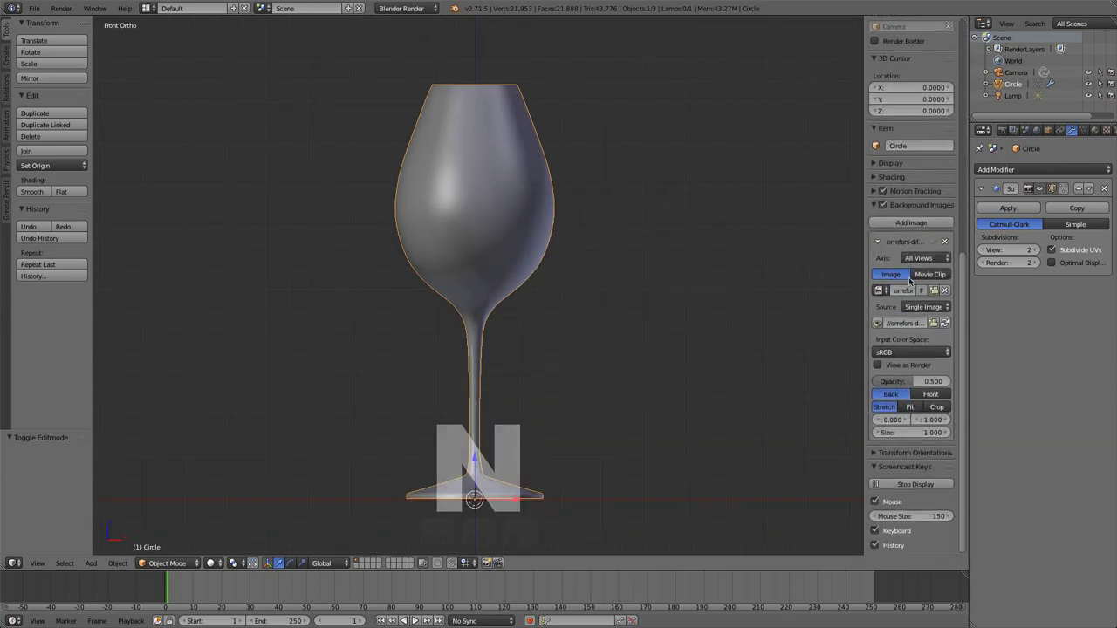
scroll(914, 300, up, 2)
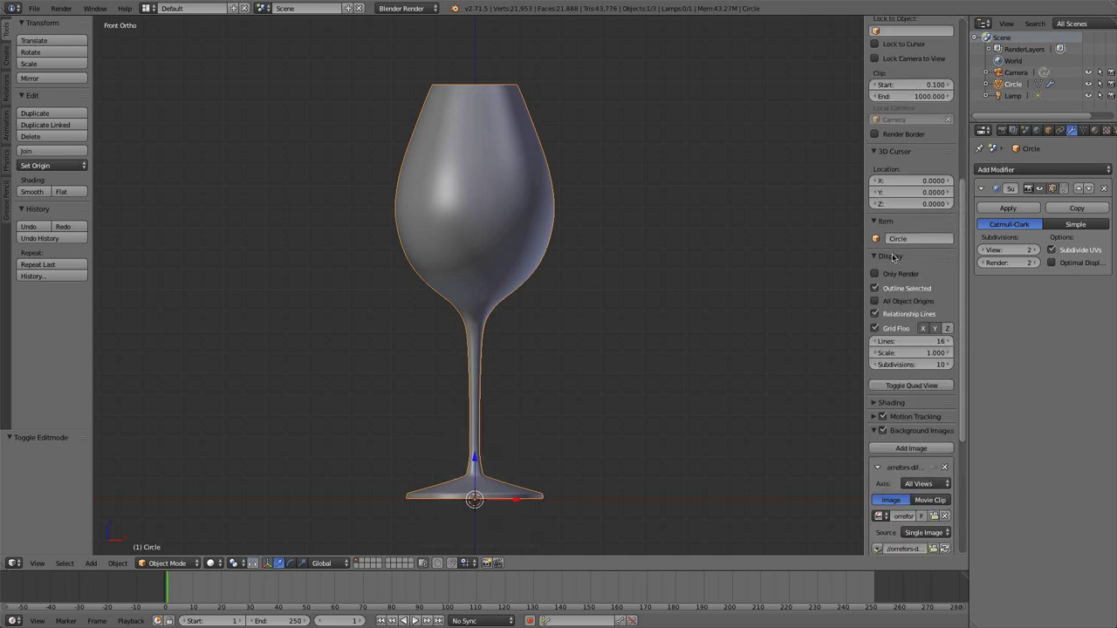
click(896, 269)
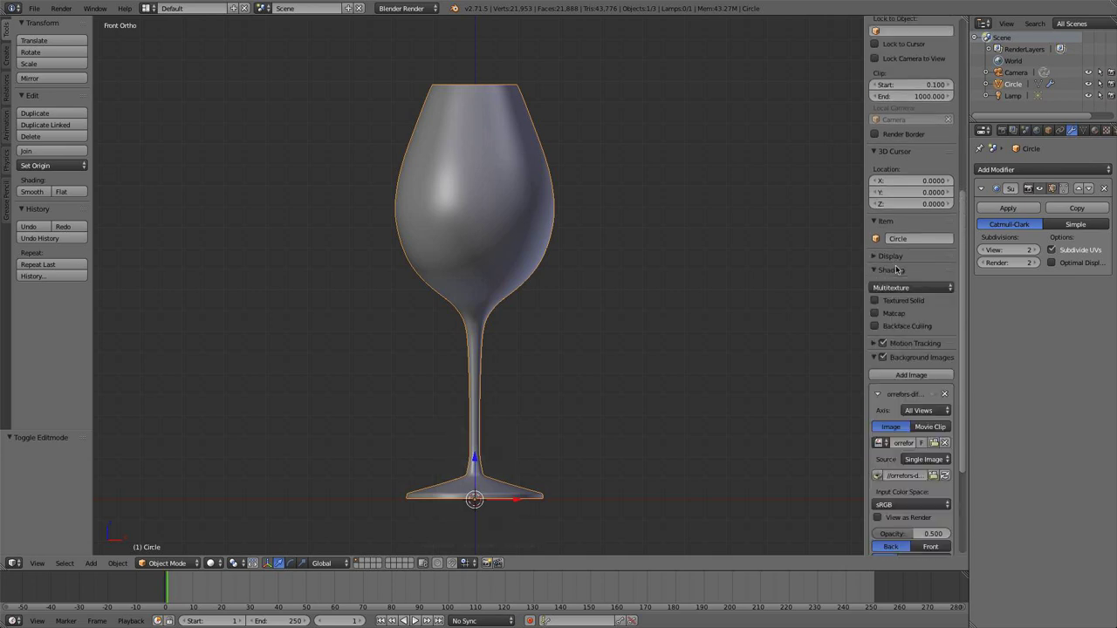
- Collapse the Shading and Screencast Keys sections and the background image's settings
click(896, 270)
scroll(899, 272, down, 3)
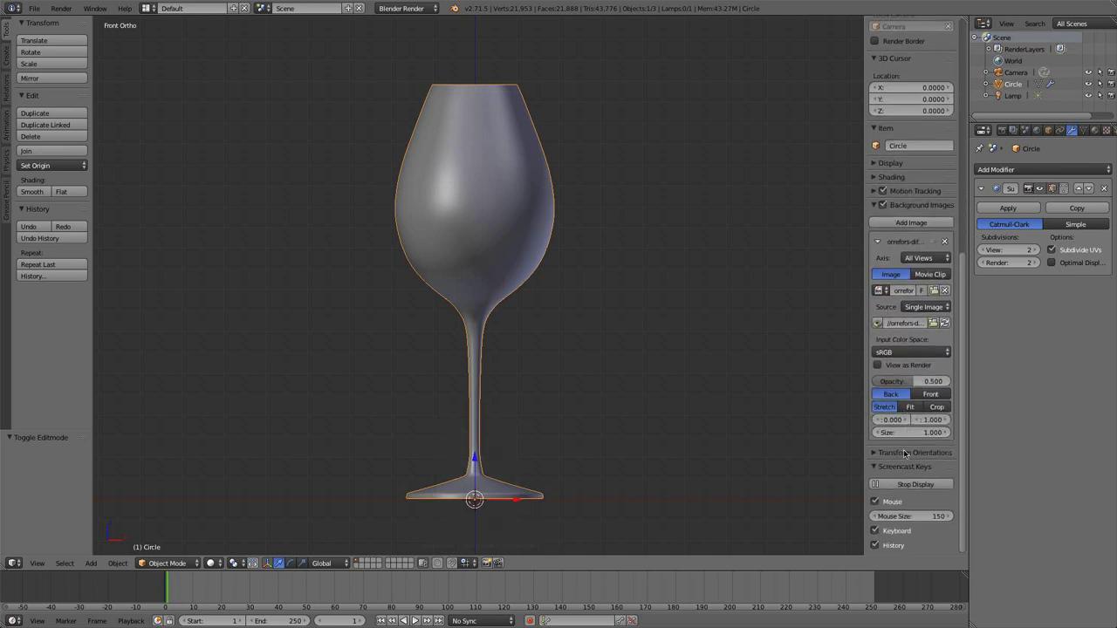
click(890, 467)
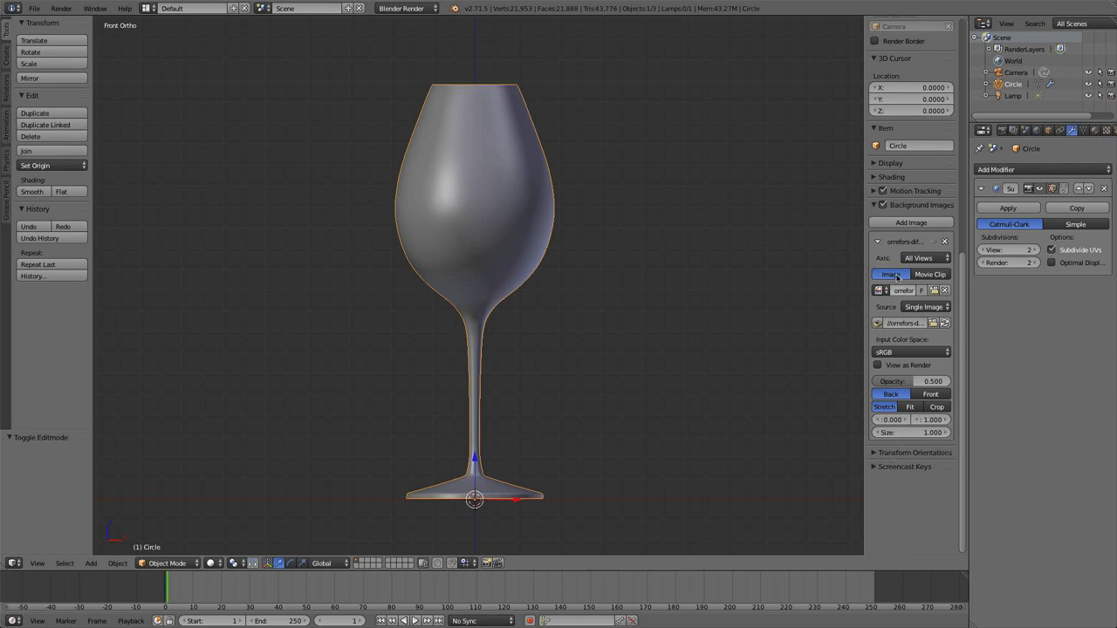
click(884, 242)
- Enter Edit Mode on the glass, select the whole mesh and display its face normals to check their direction
key(Tab)
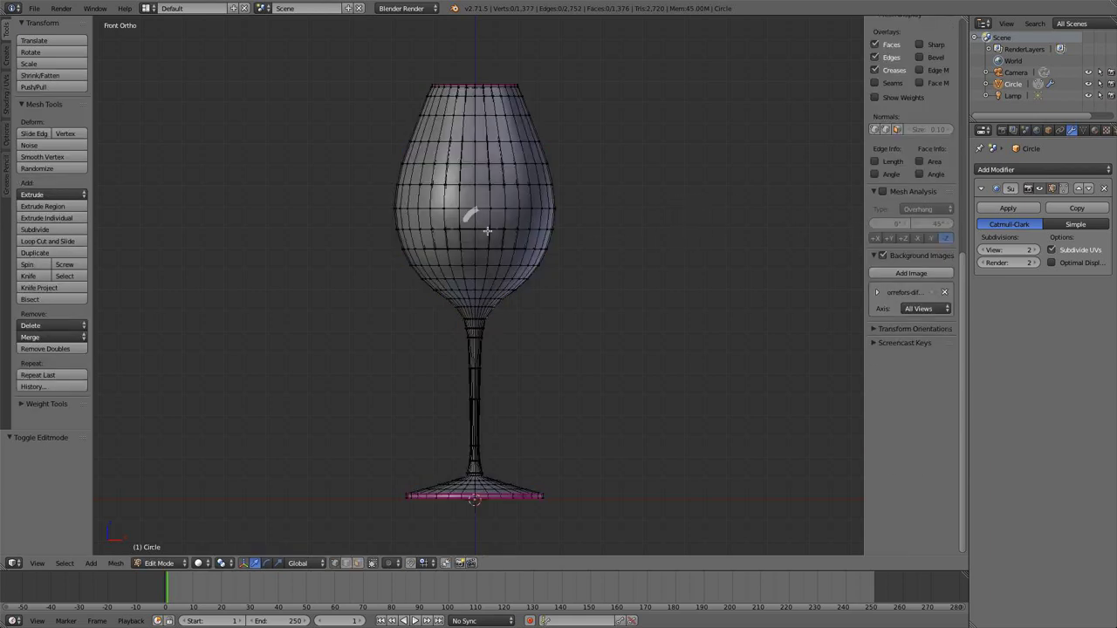
key(a)
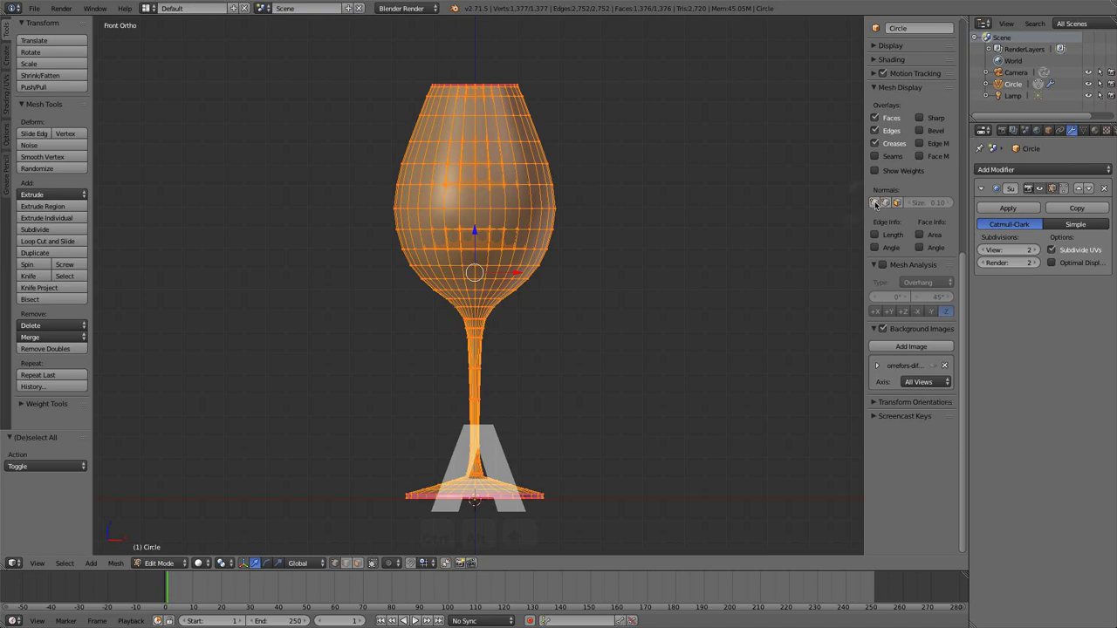
click(900, 202)
scroll(483, 259, up, 2)
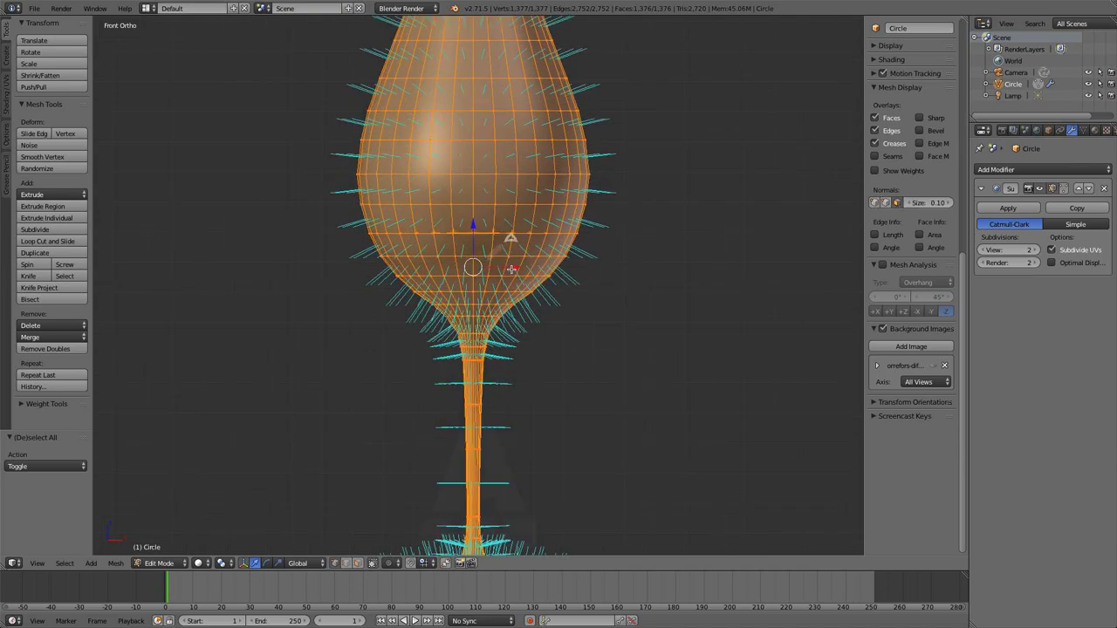
middle_drag(493, 245, 465, 318)
scroll(463, 325, up, 3)
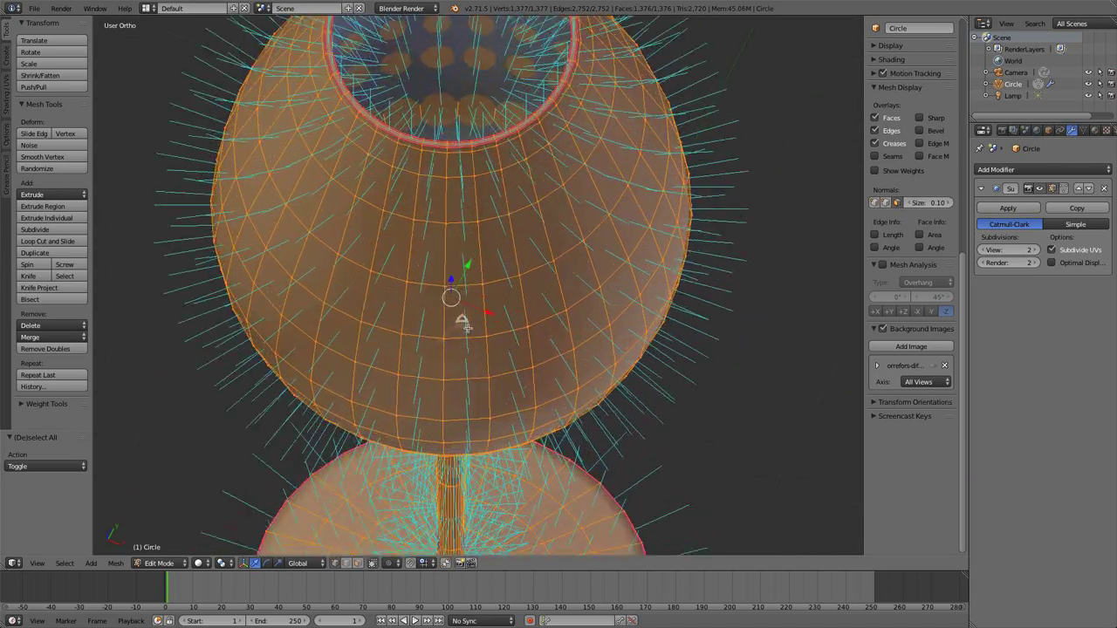
middle_drag(474, 245, 461, 153)
- Recalculate the normals of the entire glass mesh, using wireframe shading temporarily, and clear the selection
key(z)
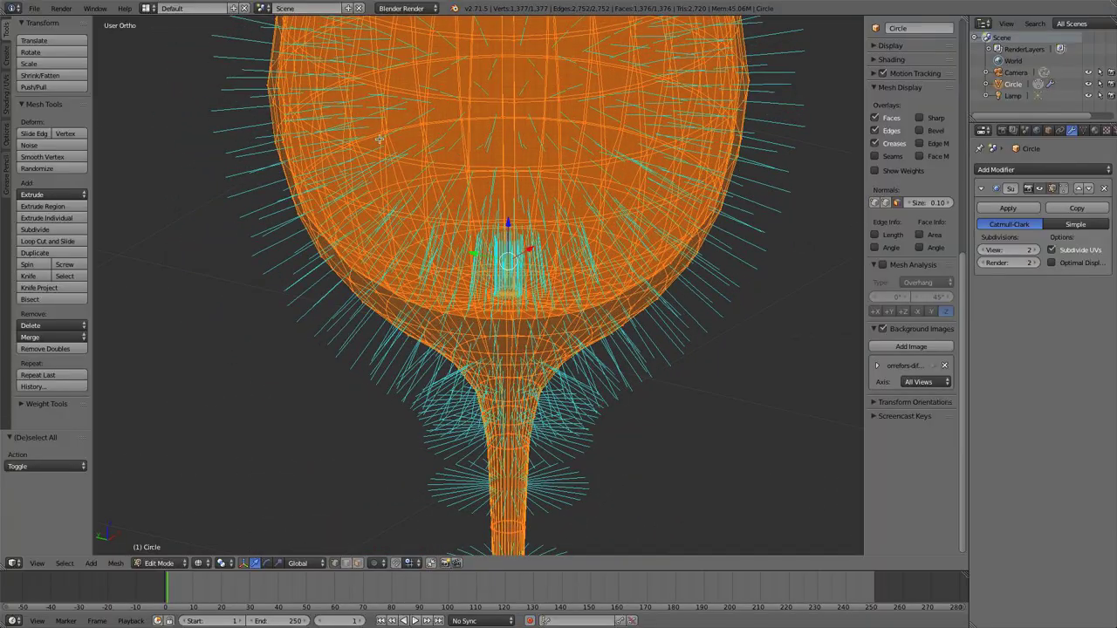
click(10, 105)
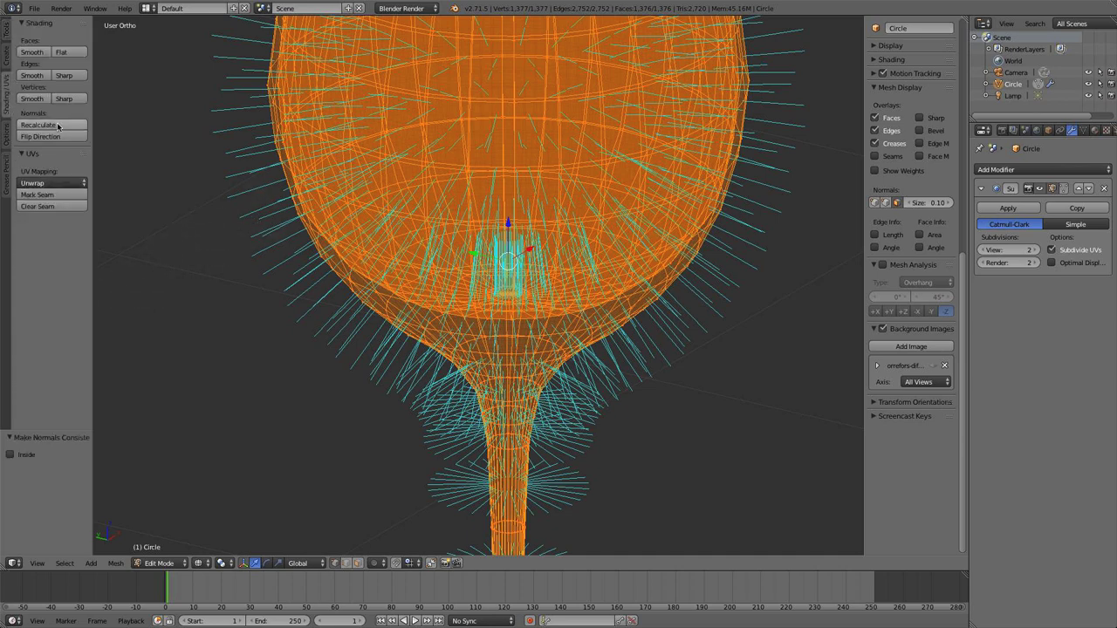
key(z)
key(a)
key(Tab)
key(Tab)
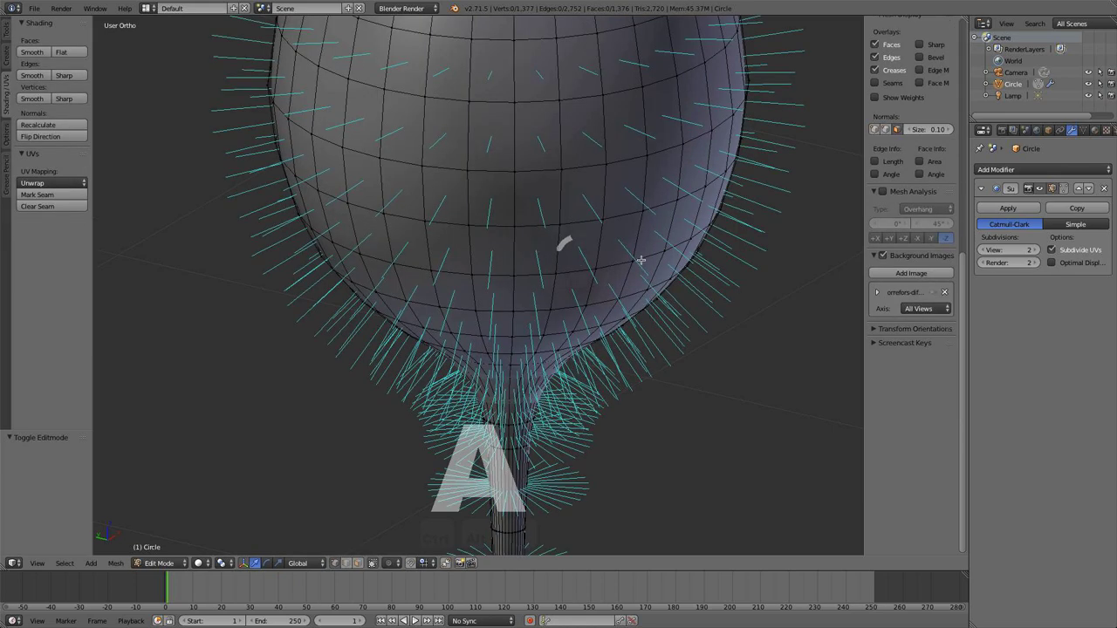
- Hide the face normals and return to Object Mode with the glass in front view
click(896, 129)
key(Tab)
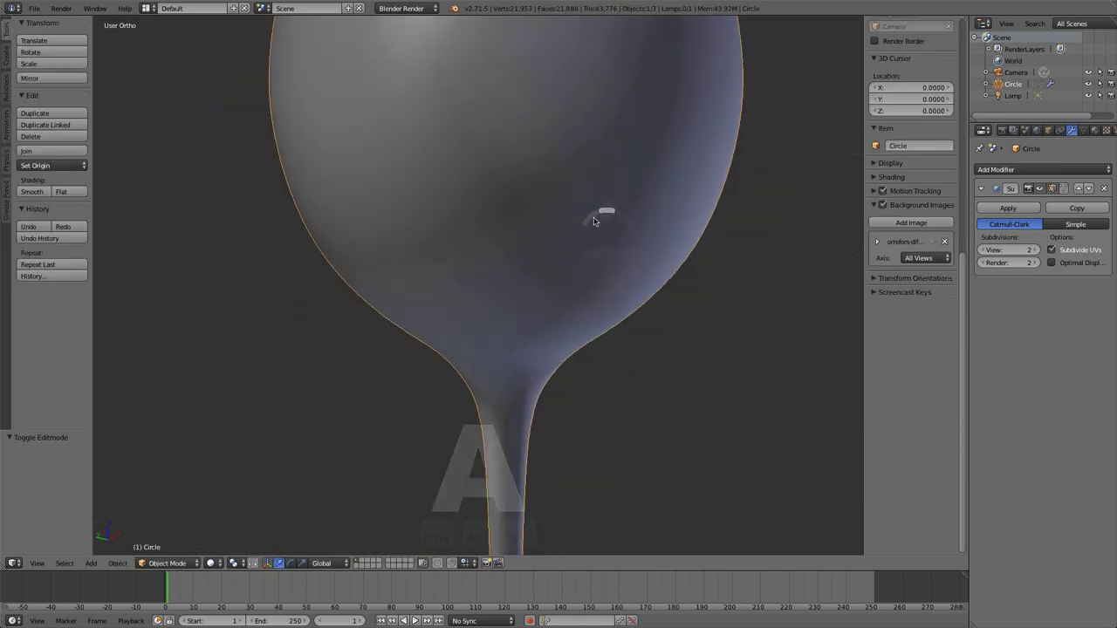
scroll(580, 222, down, 6)
key(KP_1)
scroll(568, 232, up, 7)
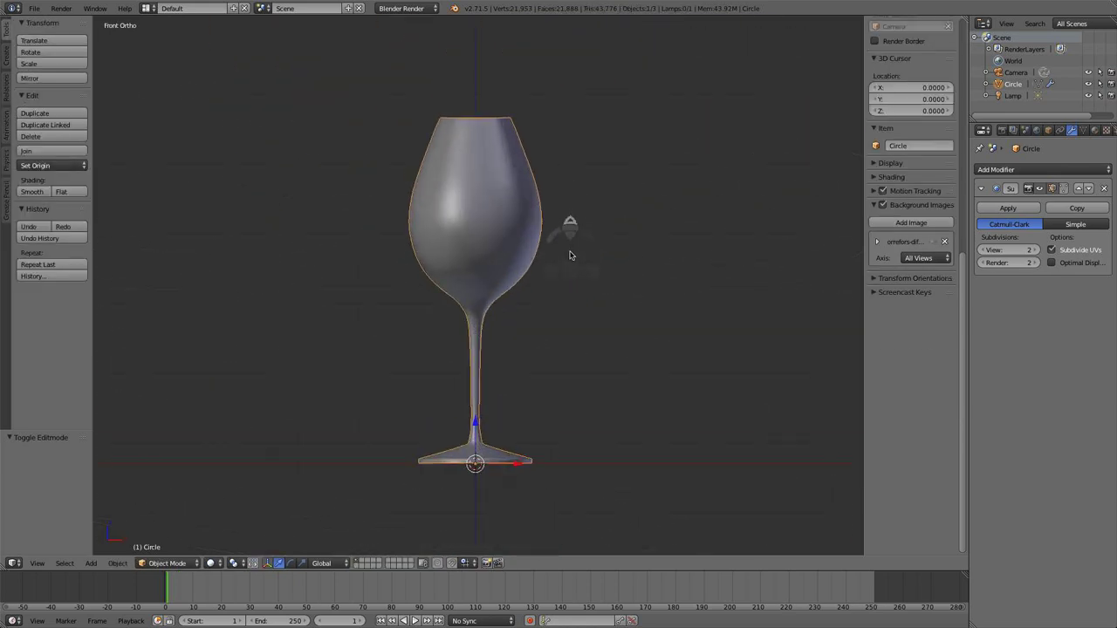
scroll(529, 313, up, 5)
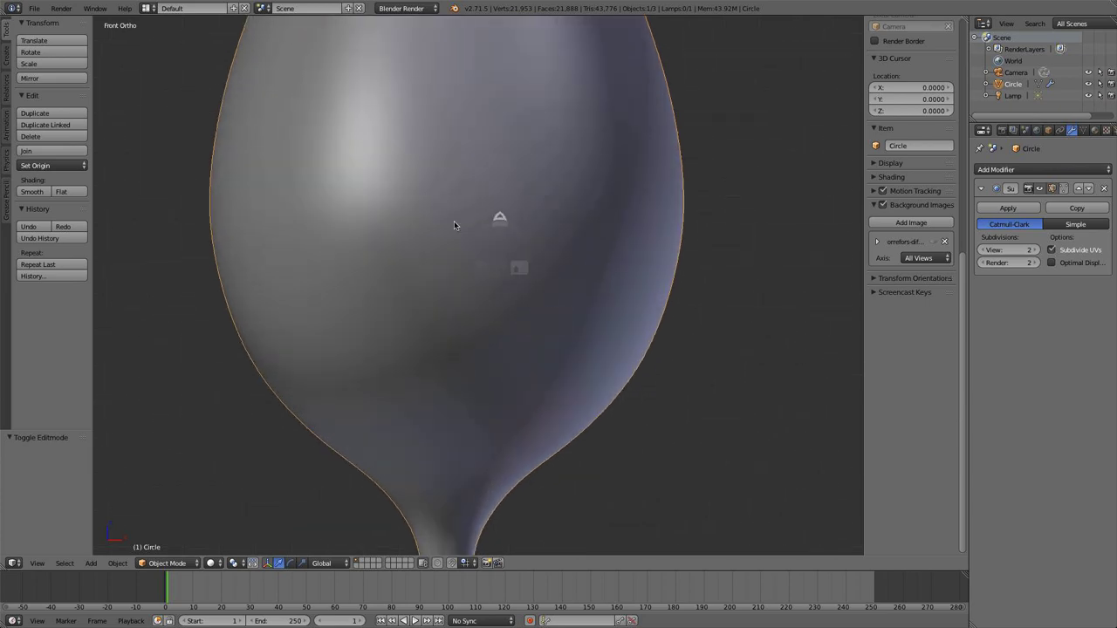
scroll(507, 274, down, 5)
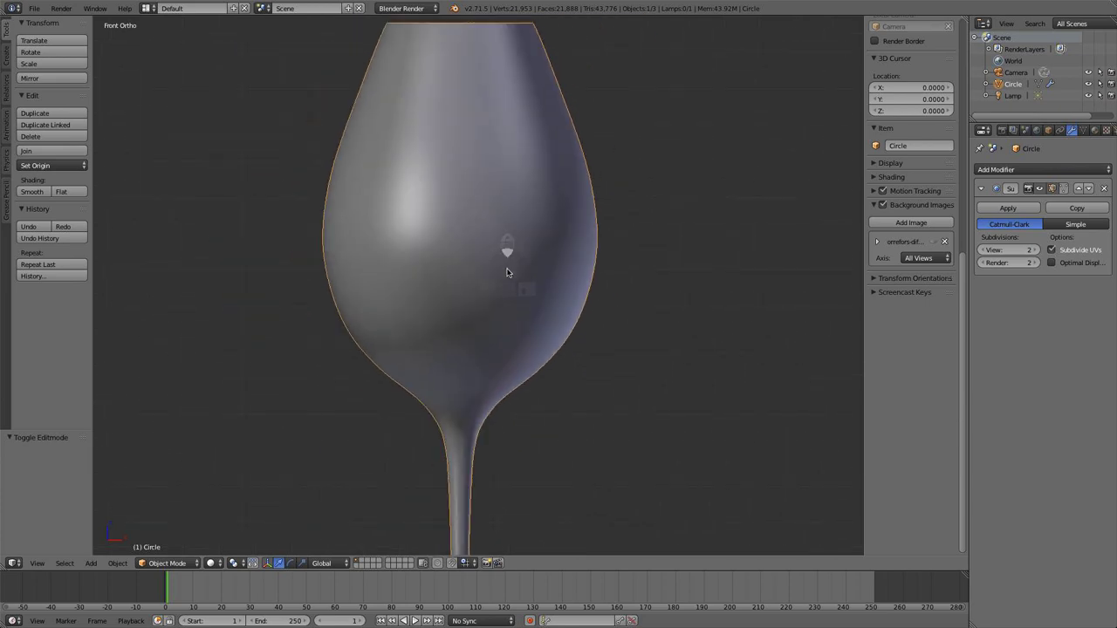
- In Edit Mode with wireframe shading, select the smallest edge loop and the centre vertex at the bottom of the bowl's inner surface
key(Tab)
key(z)
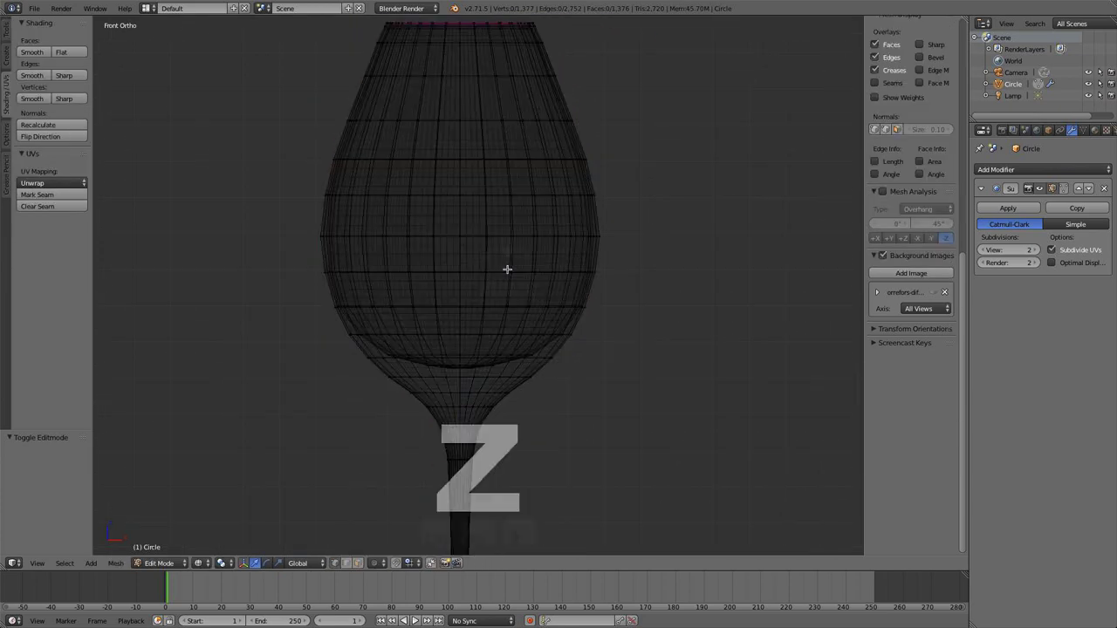
scroll(507, 281, up, 3)
scroll(541, 299, up, 1)
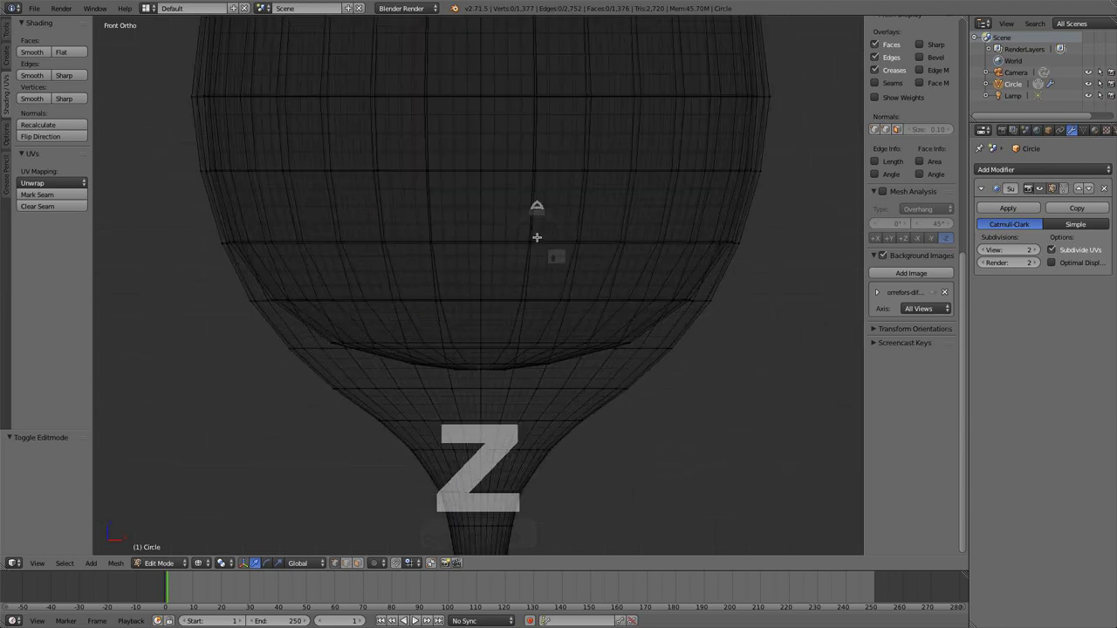
alt+click(498, 369)
alt+shift+click(492, 354)
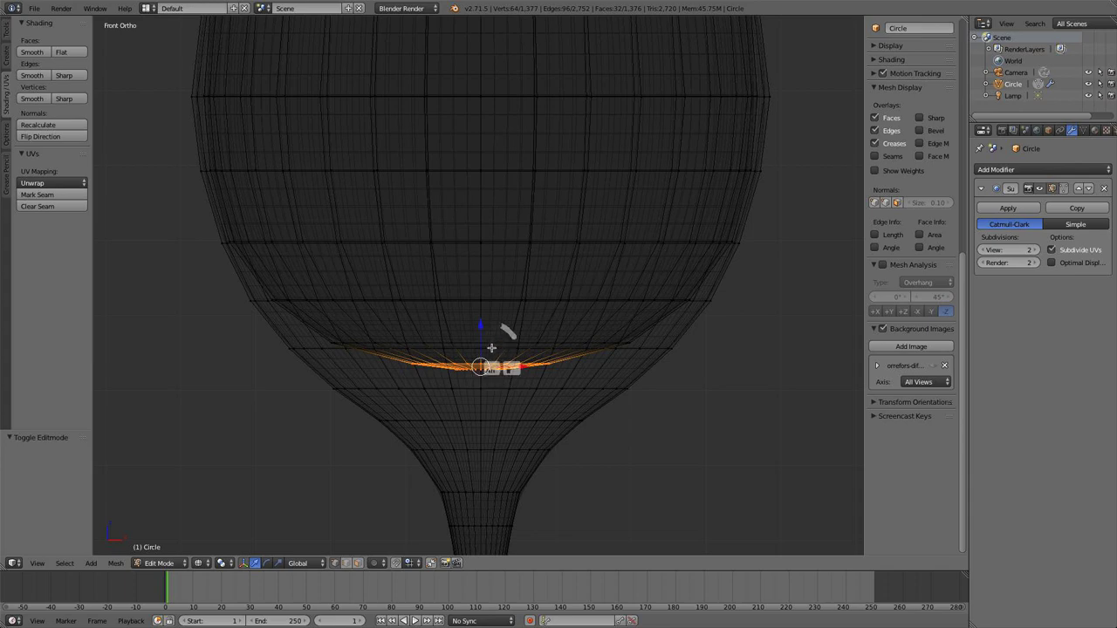
scroll(491, 346, up, 1)
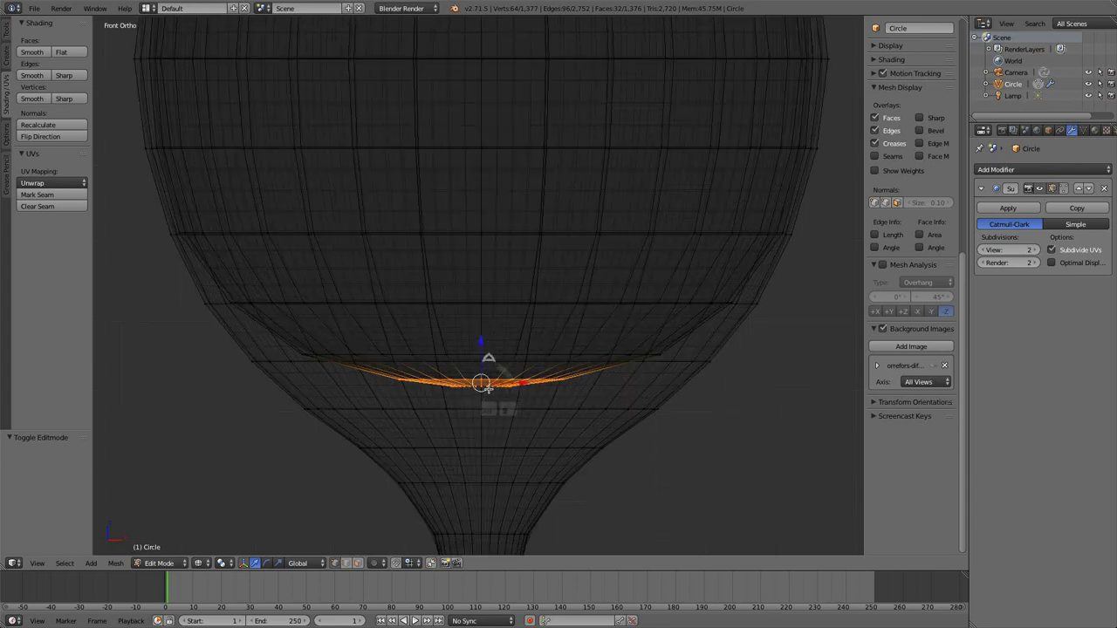
alt+click(498, 368)
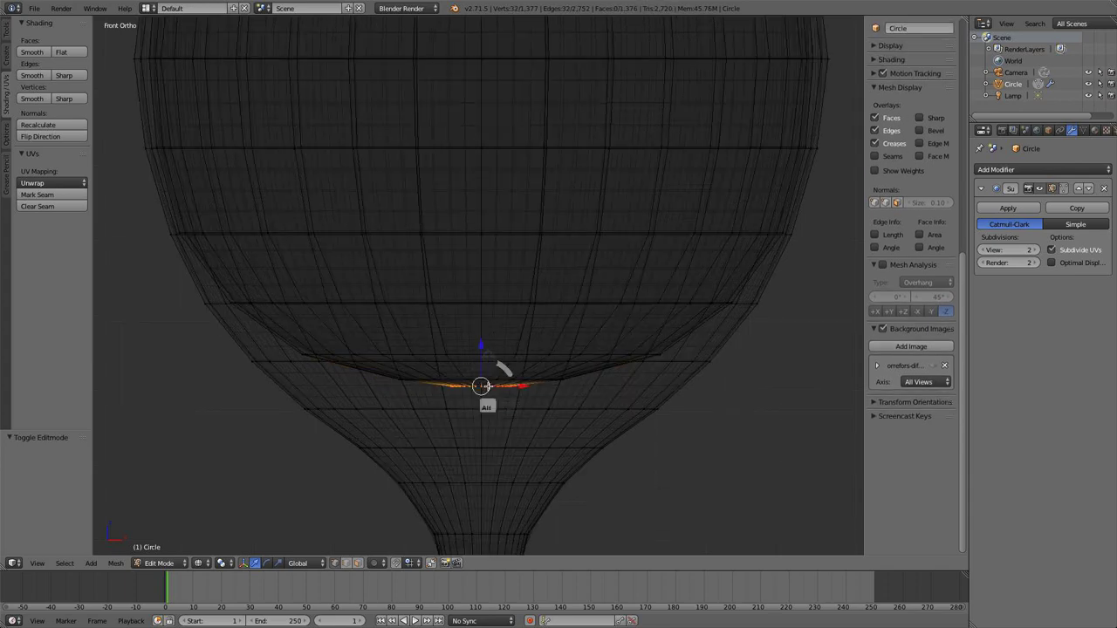
middle_drag(491, 386, 503, 317)
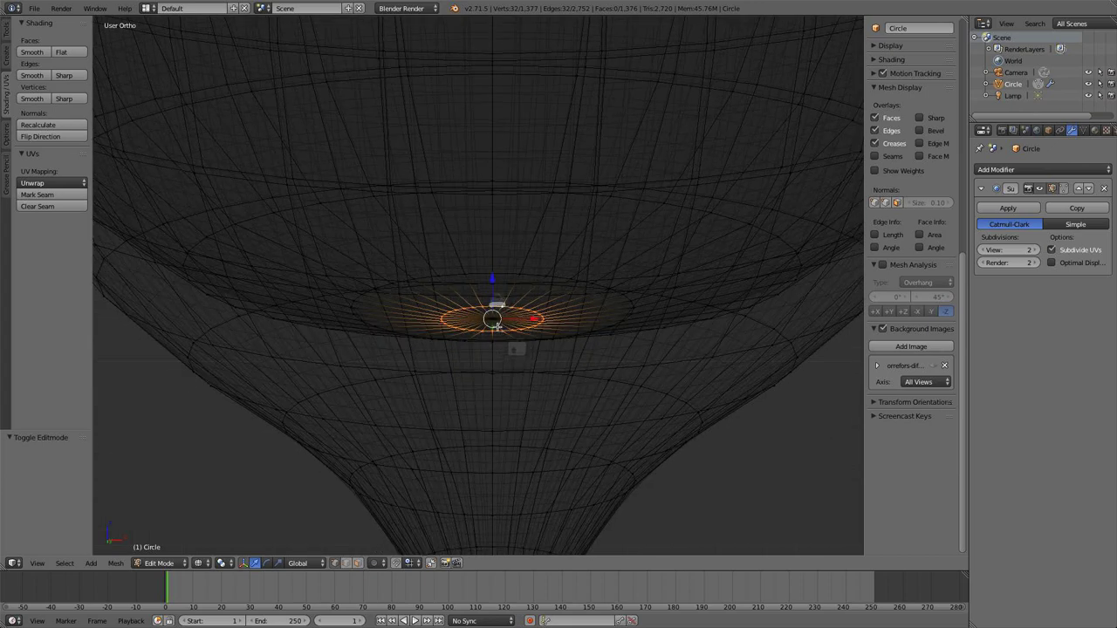
shift+click(494, 318)
key(KP_1)
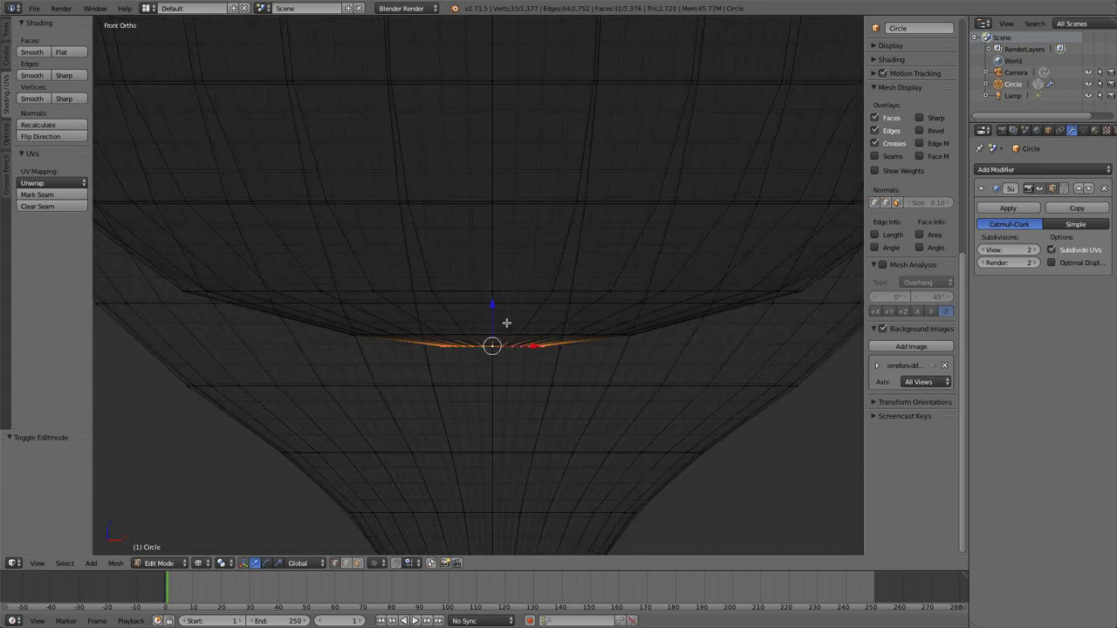
- Extend the selection with the next four edge loops up the bowl's inner wall
alt+shift+click(508, 324)
alt+shift+click(510, 289)
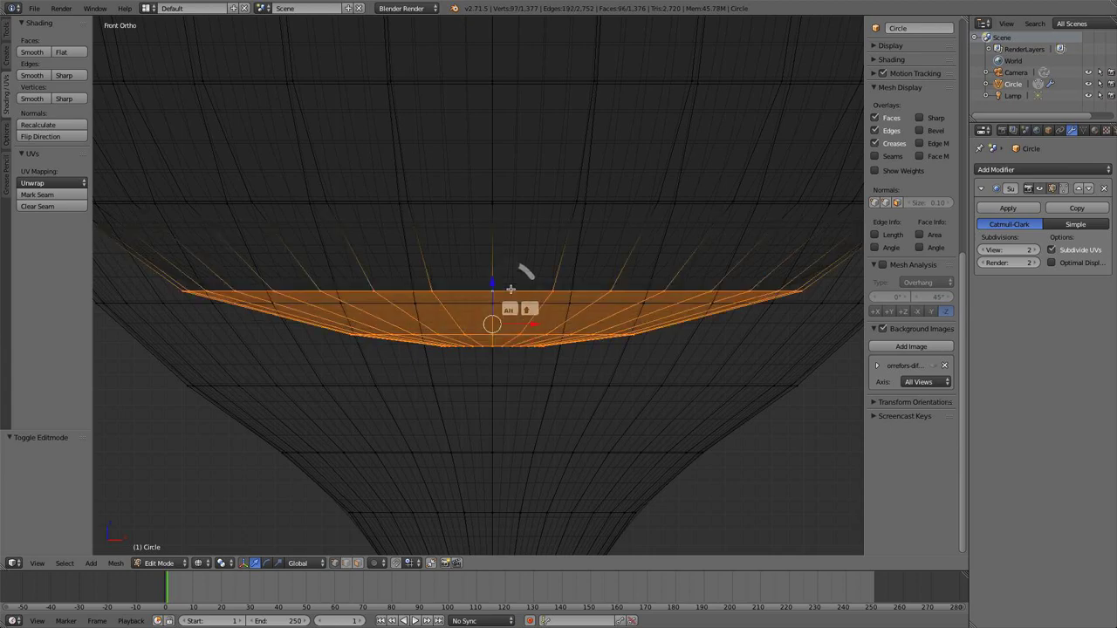
alt+shift+click(519, 204)
key(ctrl+z)
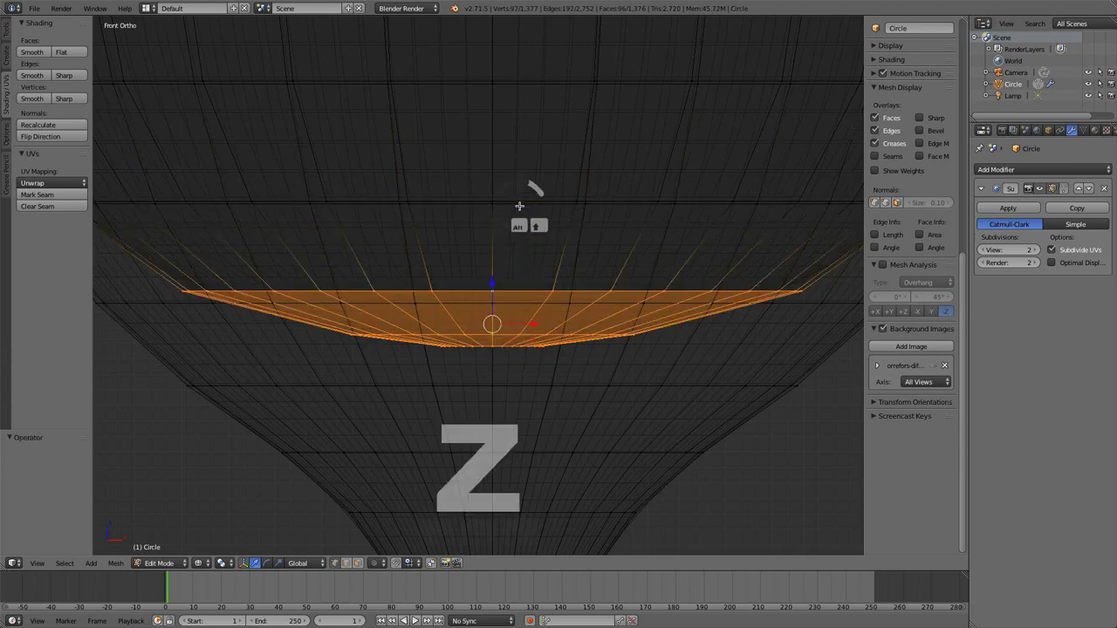
alt+shift+click(517, 201)
scroll(519, 185, down, 2)
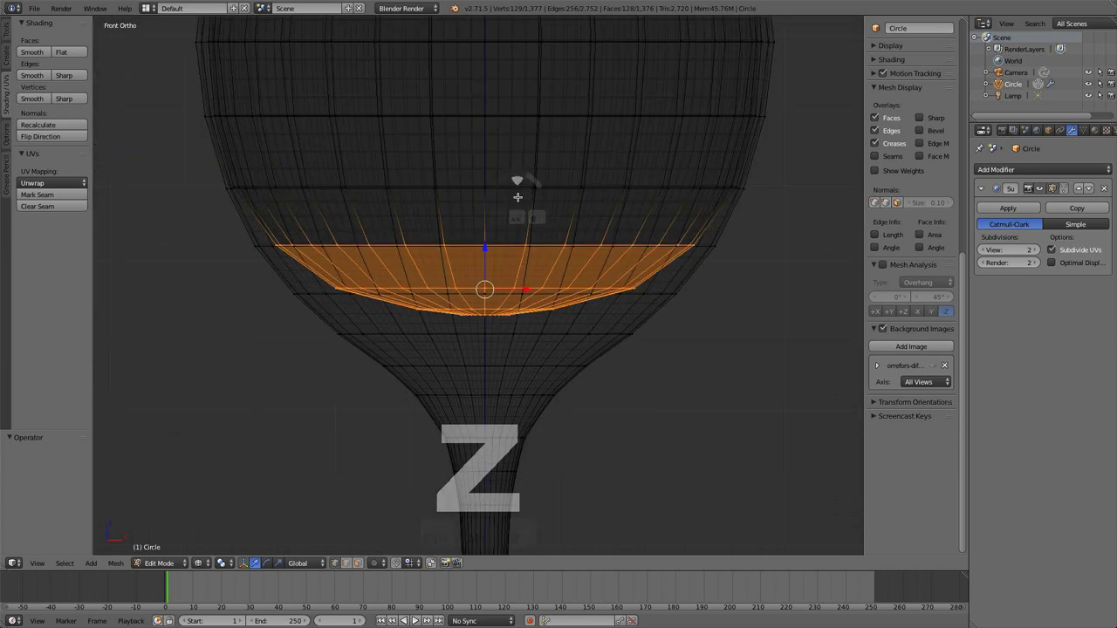
scroll(515, 210, up, 1)
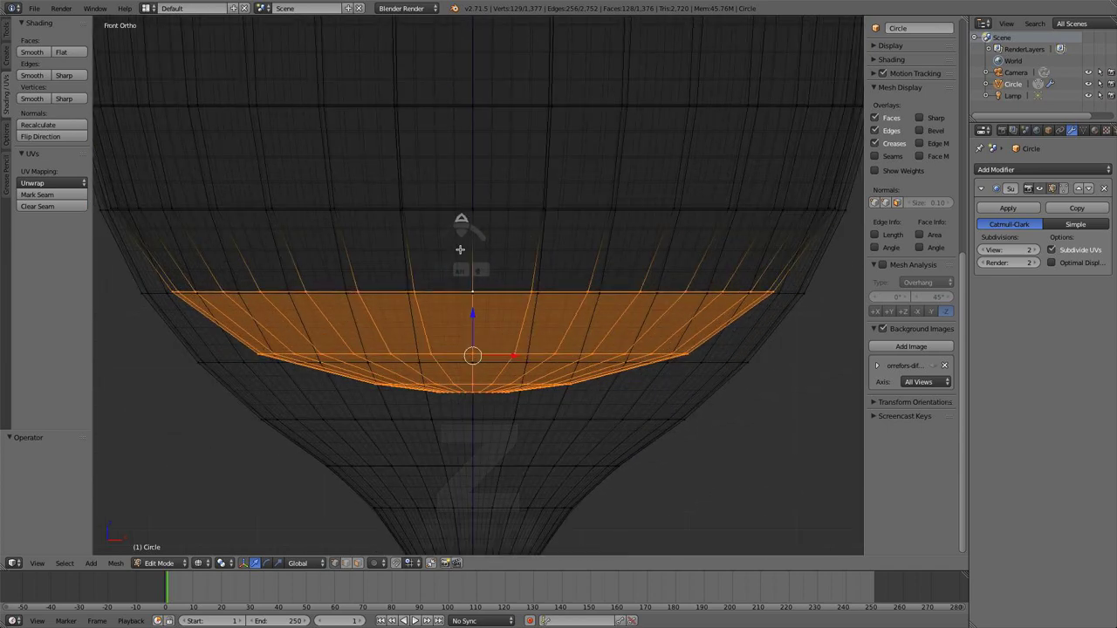
alt+shift+click(234, 206)
scroll(427, 209, down, 5)
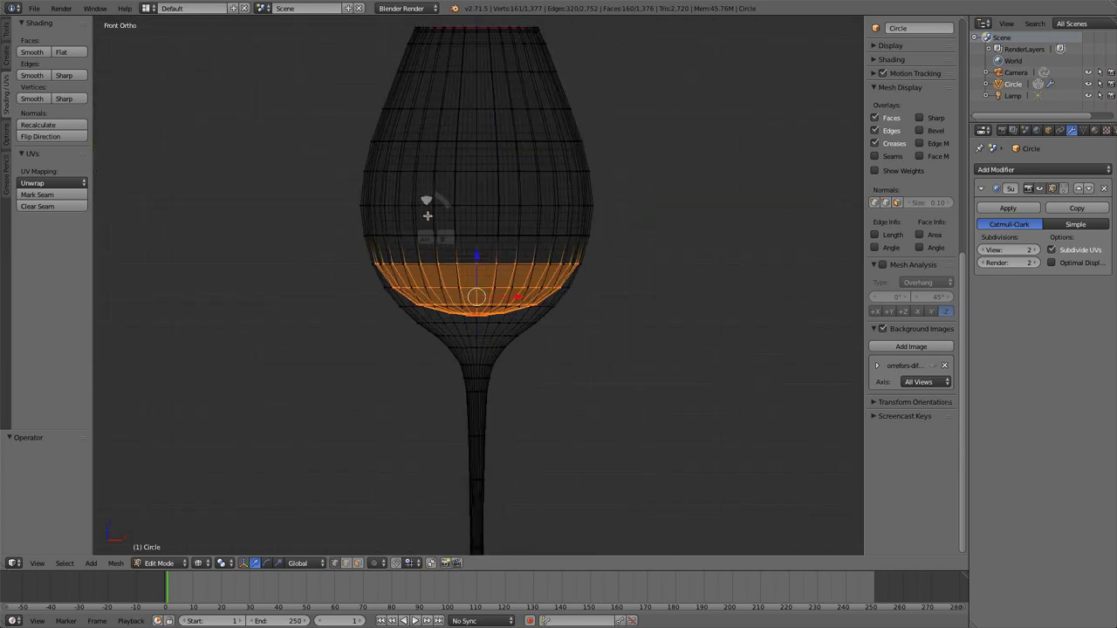
scroll(444, 215, down, 4)
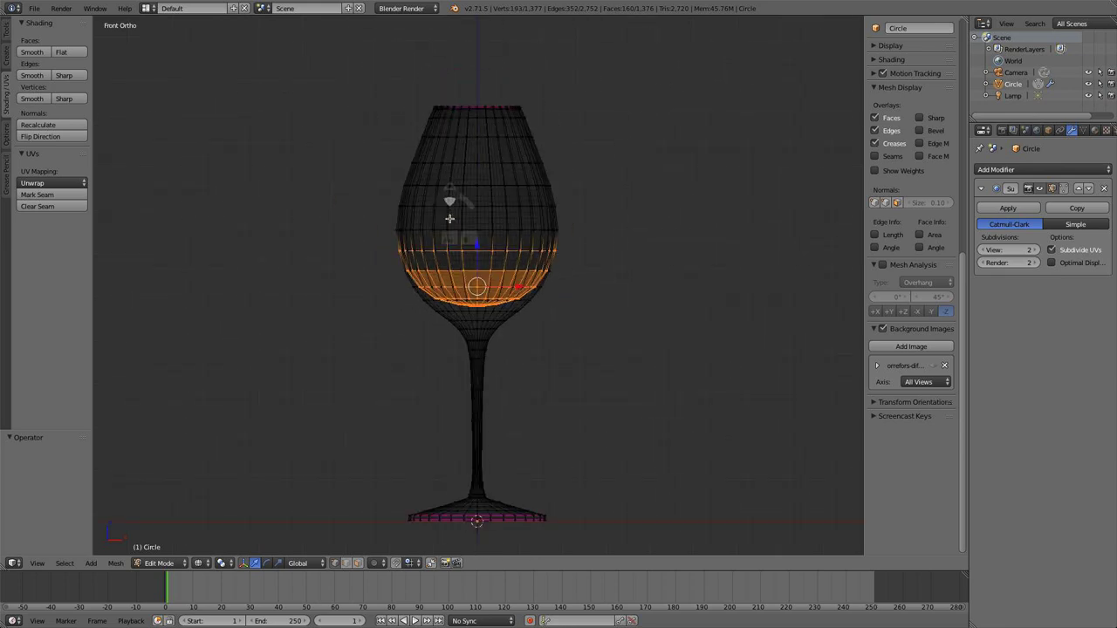
scroll(449, 219, up, 4)
key(z)
alt+shift+click(452, 215)
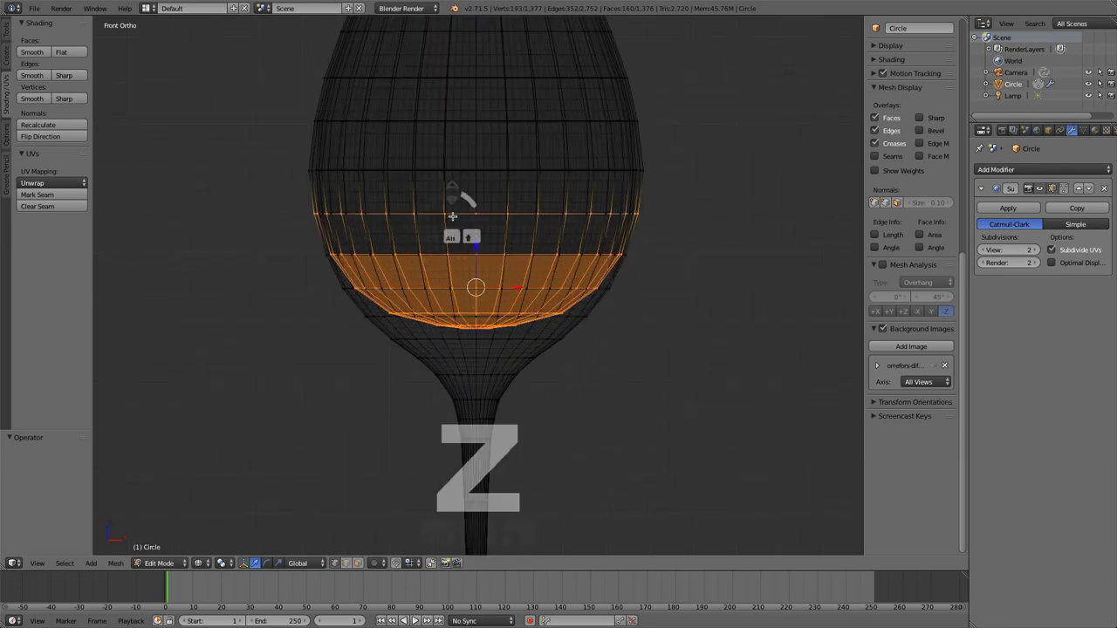
alt+shift+click(452, 215)
- Add one more inner-wall edge loop above the current selection, making sure the outer wall stays unselected
scroll(451, 216, up, 2)
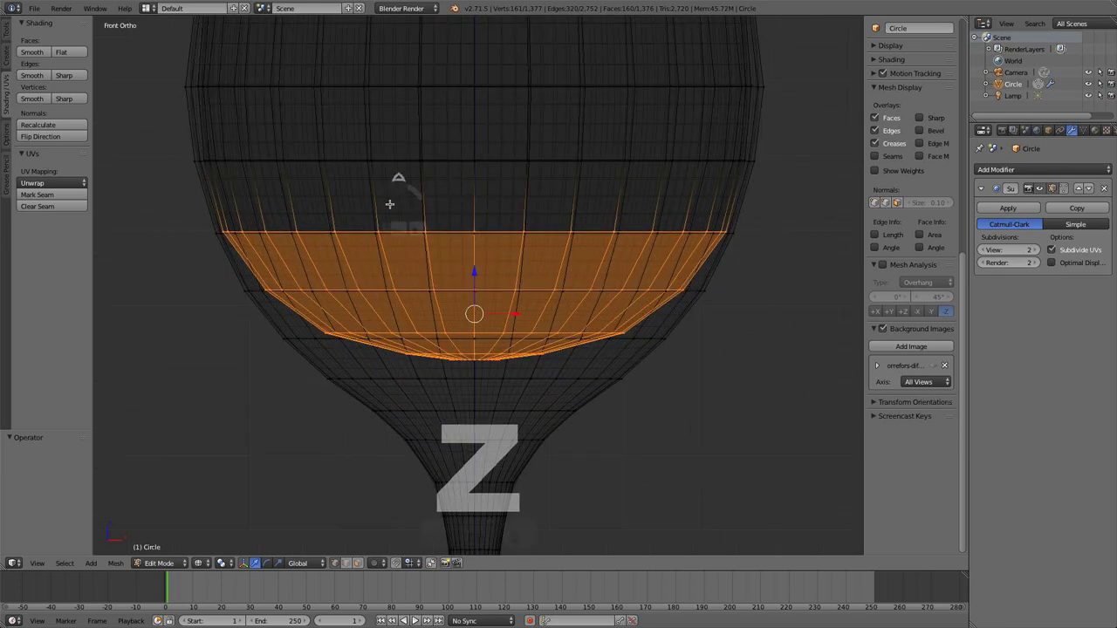
scroll(399, 204, up, 3)
alt+shift+click(321, 238)
scroll(381, 232, down, 5)
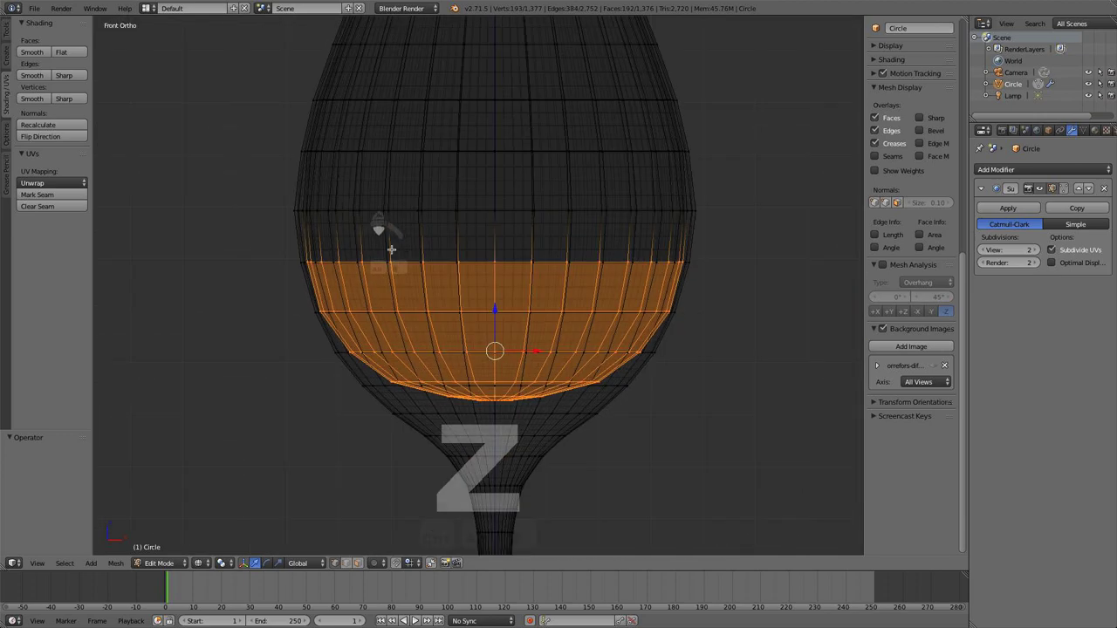
- Duplicate the selected inner bowl faces in place and separate the copy into its own object
scroll(543, 306, up, 4)
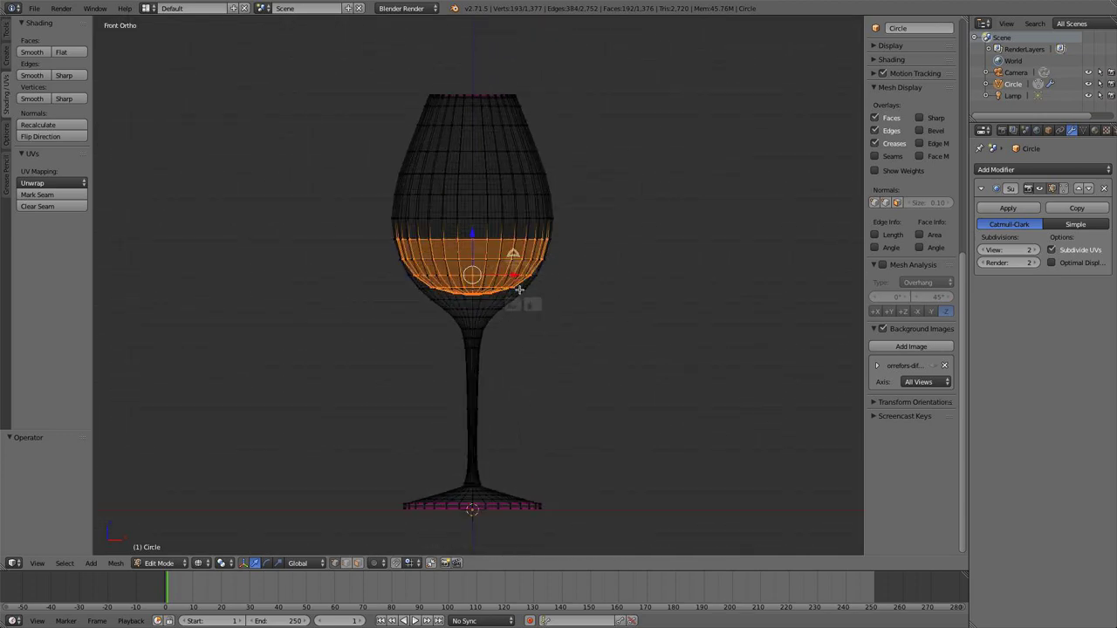
key(shift+d)
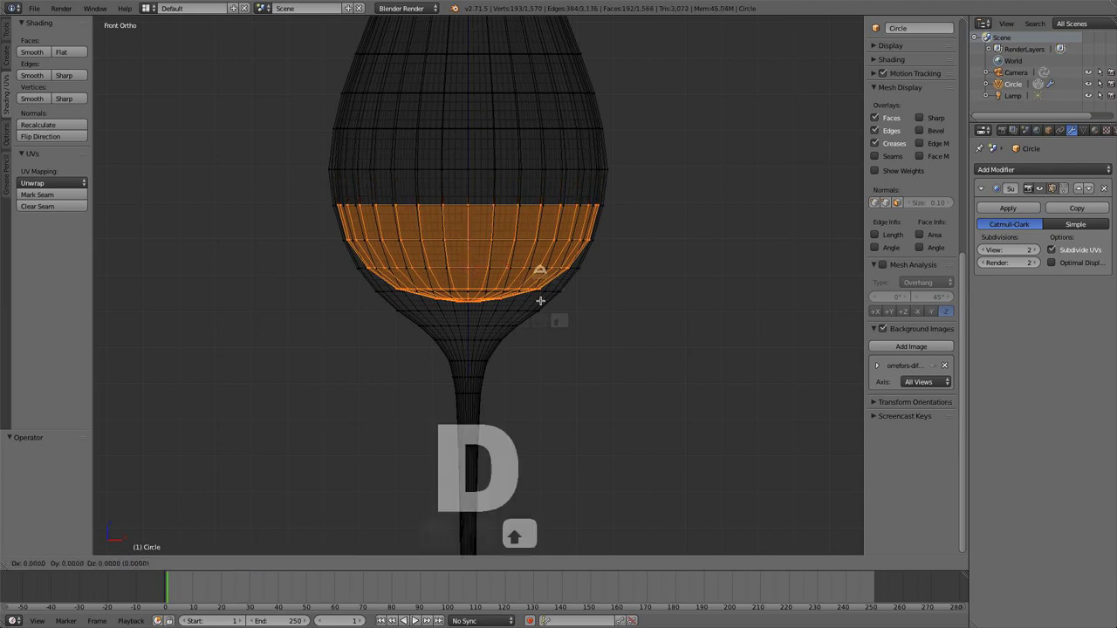
key(p)
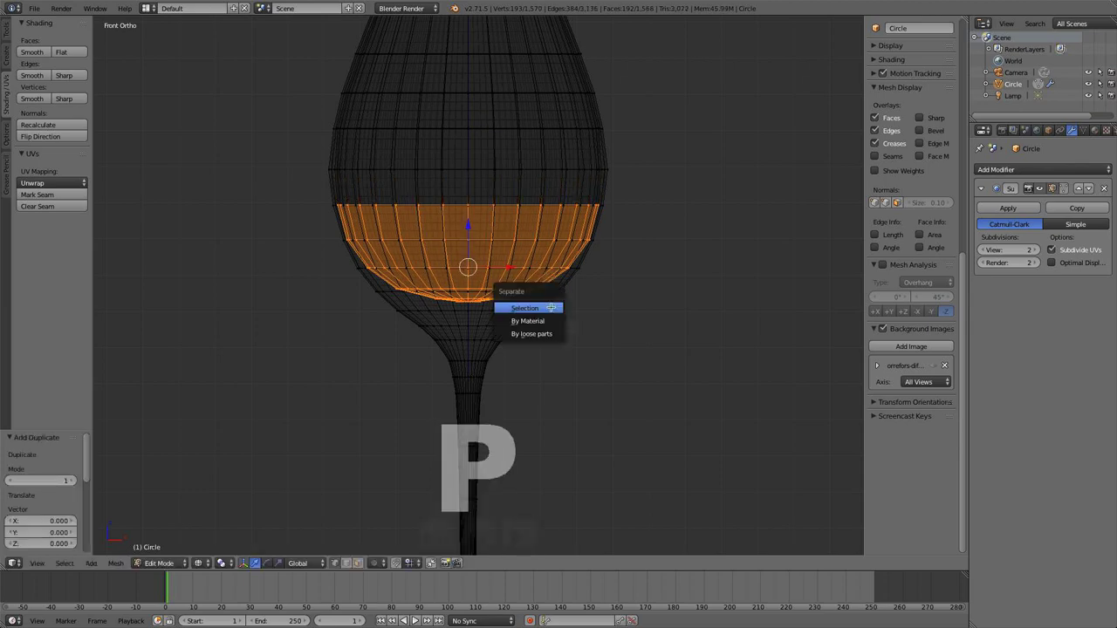
click(525, 308)
key(a)
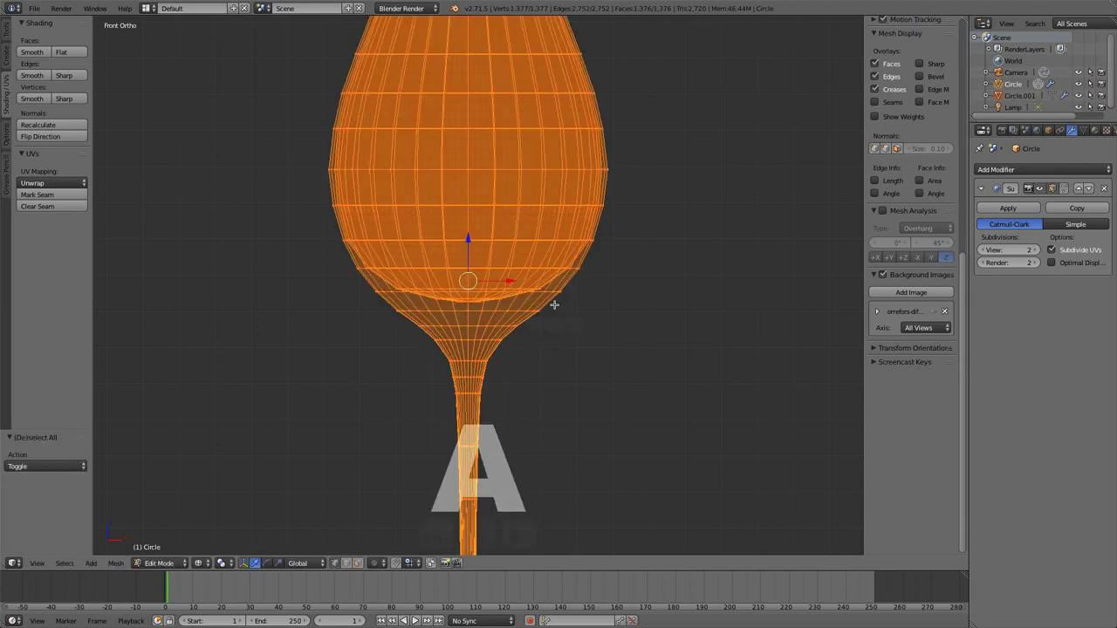
- Return to Object Mode, select the separated inner bowl object and view it from above at an angle
key(Tab)
right_click(534, 232)
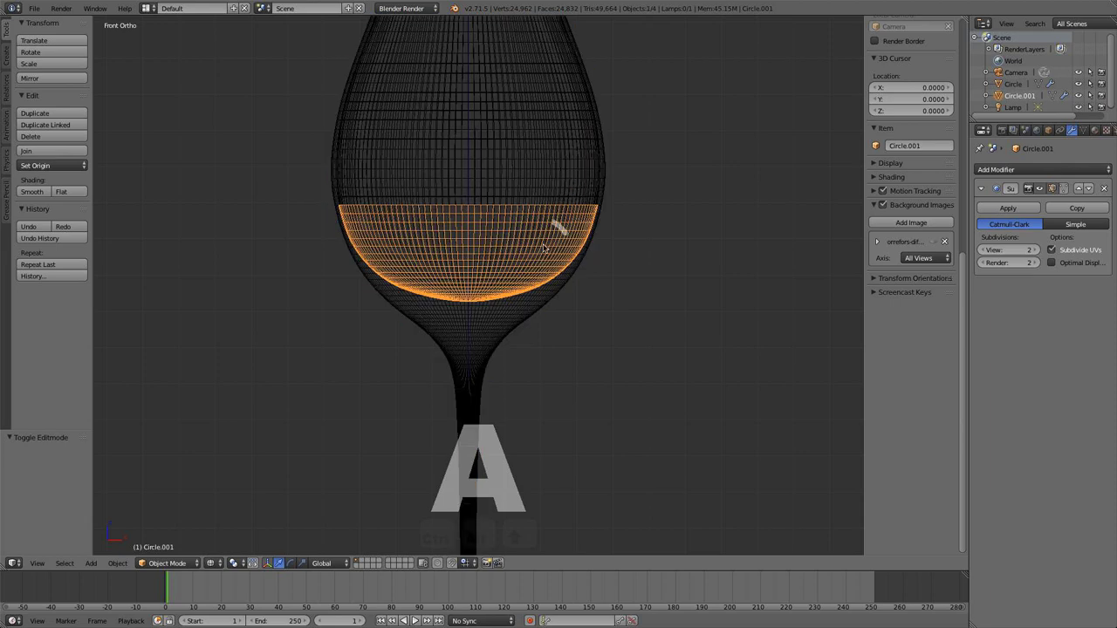
scroll(545, 235, down, 5)
middle_drag(543, 236, 538, 264)
scroll(538, 270, up, 6)
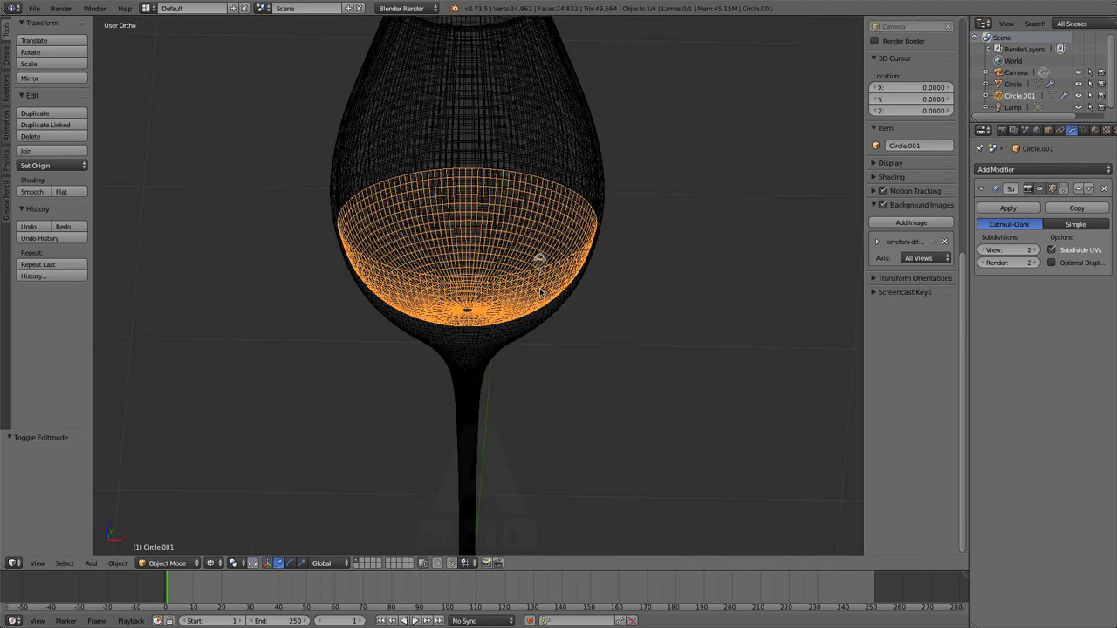
- Duplicate the whole separated inner bowl mesh in place and snap the 3D cursor to the selection
key(KP_1)
scroll(539, 279, up, 3)
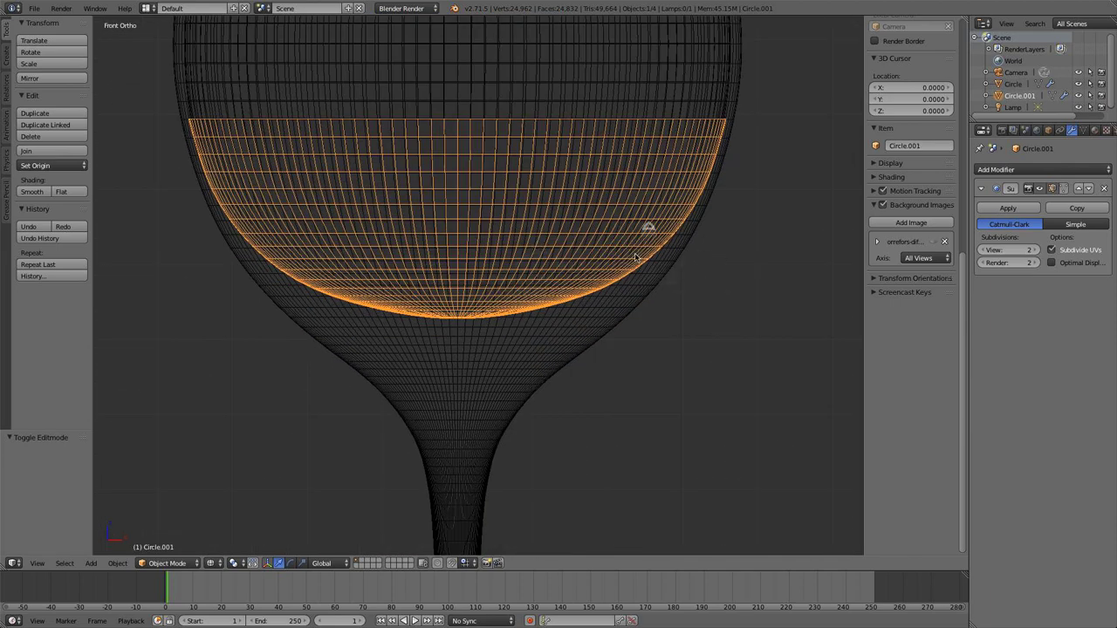
key(Tab)
key(a)
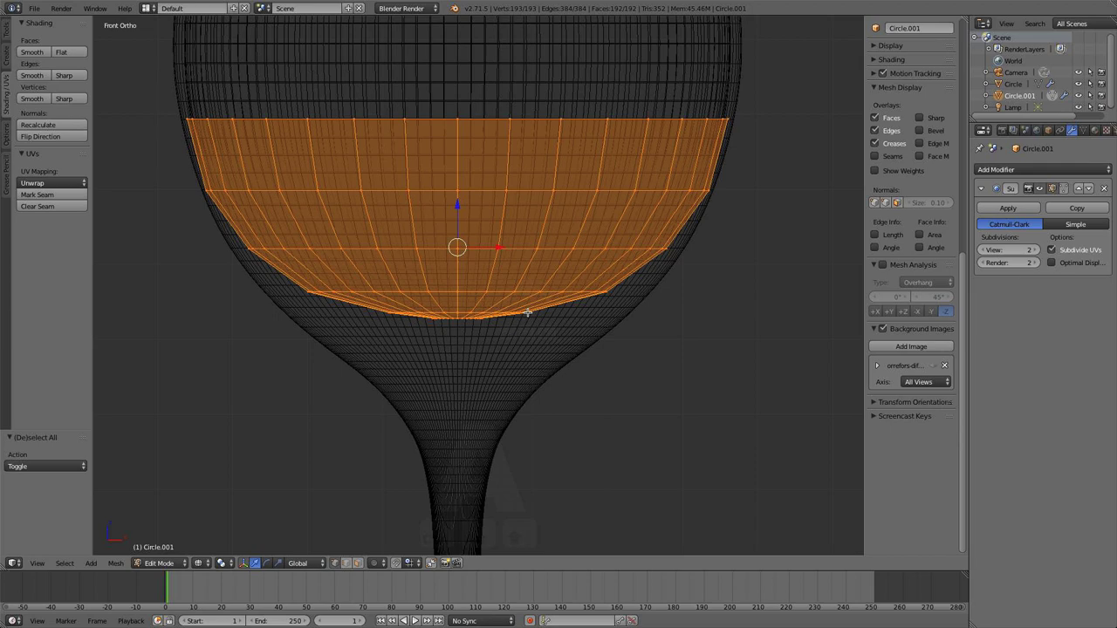
key(shift+d)
key(shift+s)
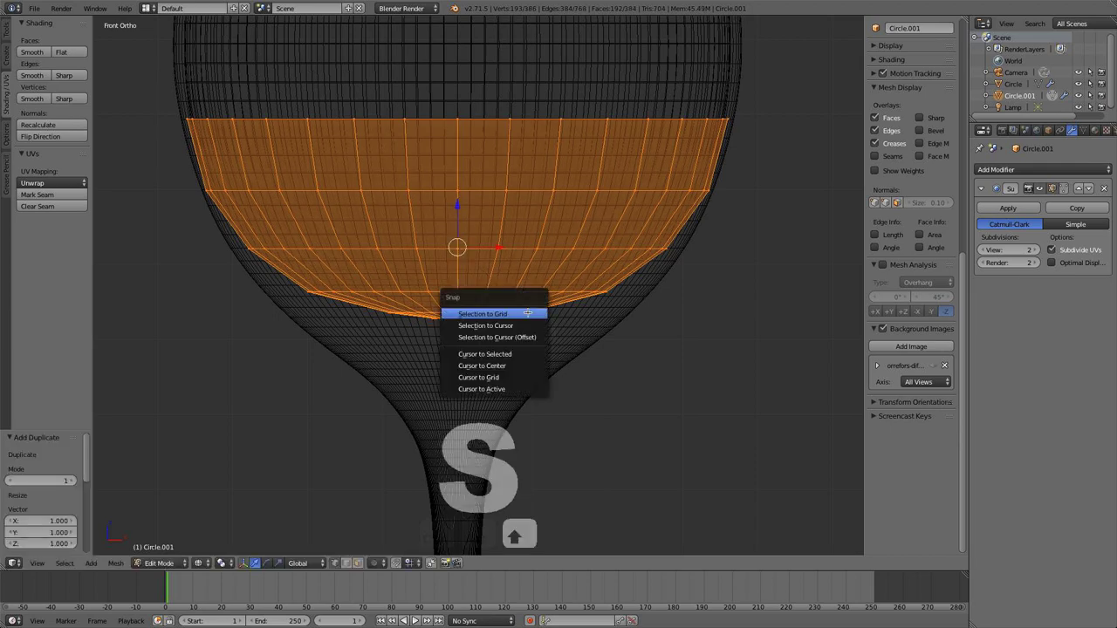
click(485, 353)
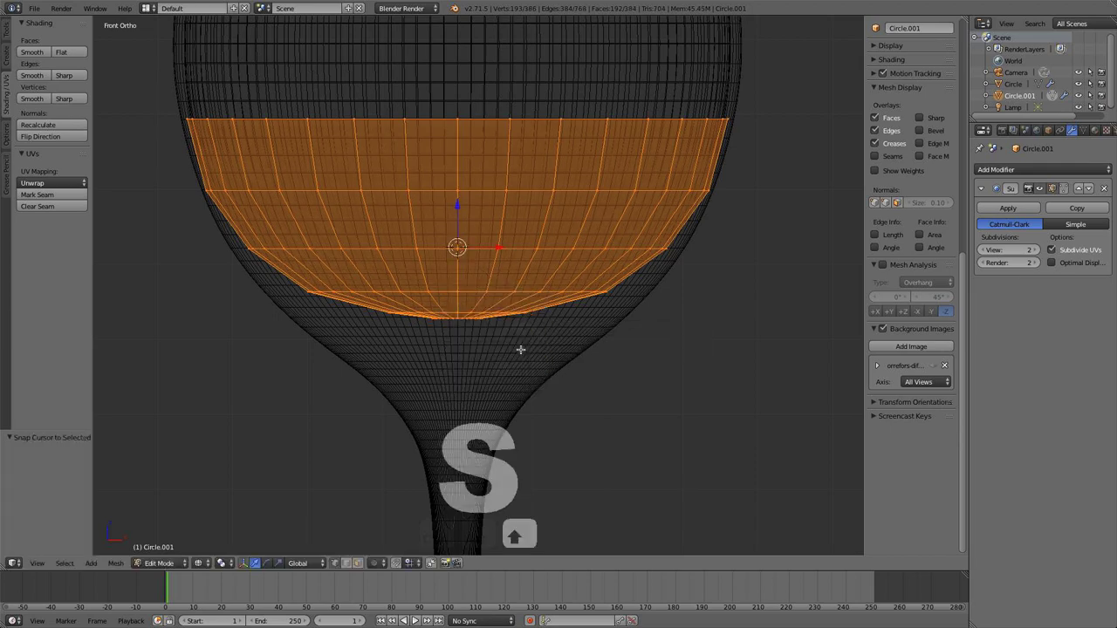
key(a)
key(Tab)
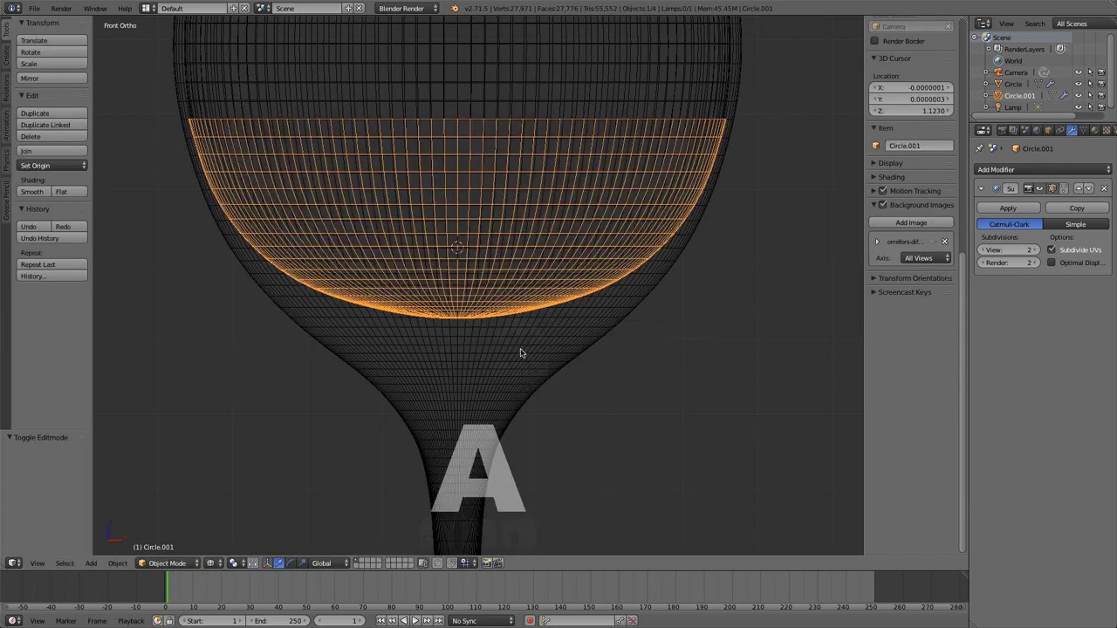
- Set the inner bowl object's origin to the 3D cursor
click(123, 562)
mouse_move(144, 511)
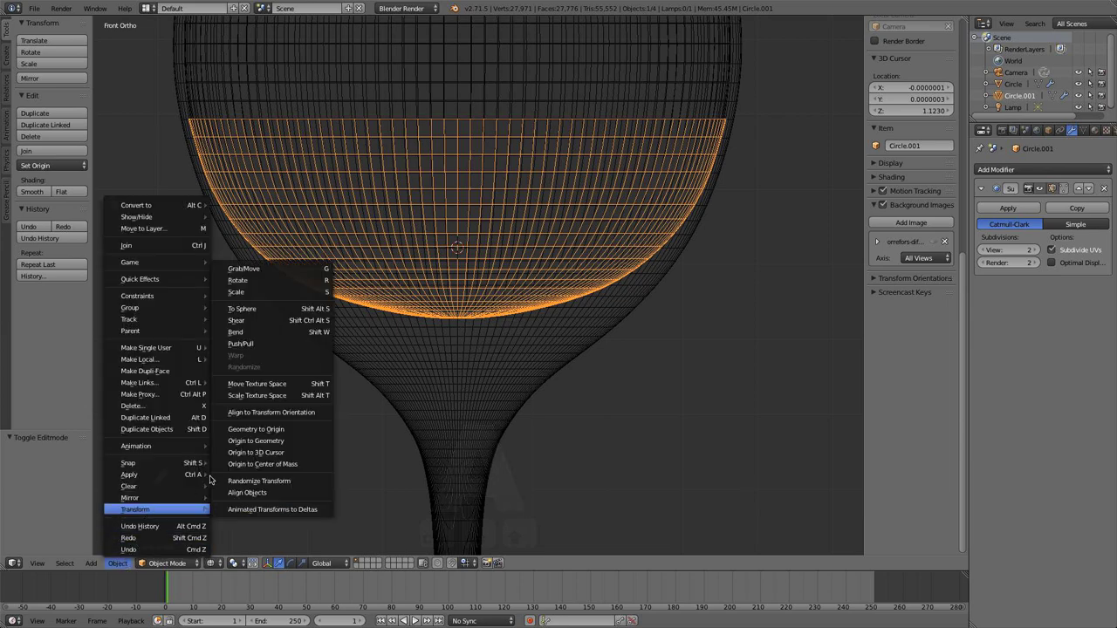
click(279, 452)
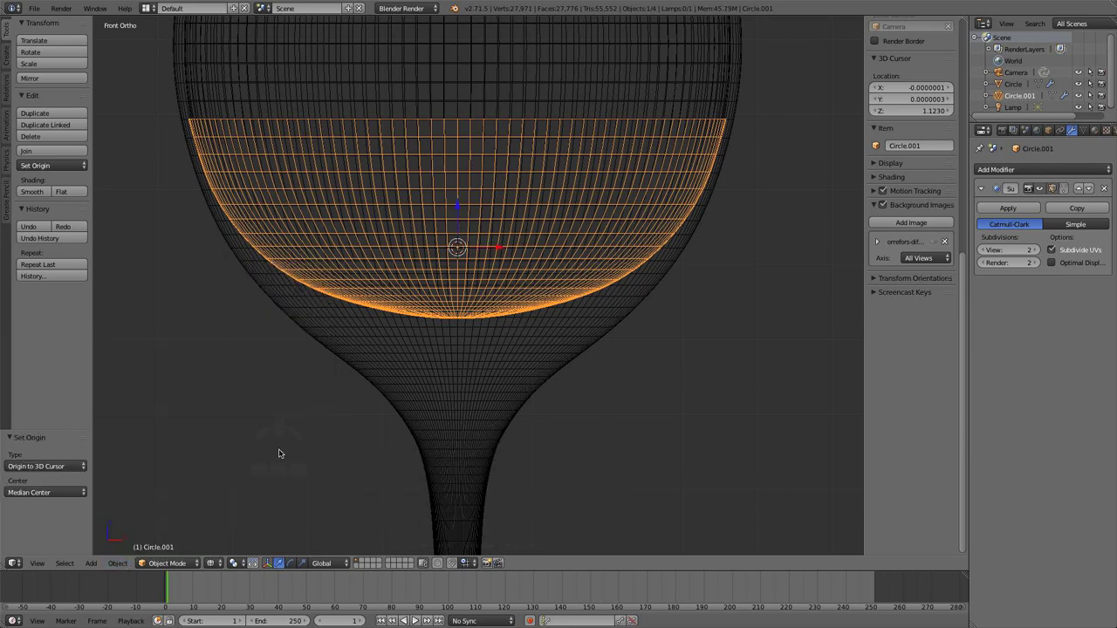
- In front view, scale the wine object down to about 0.92 and raise it about 0.002 along Z
scroll(555, 218, down, 3)
middle_drag(551, 195, 516, 219)
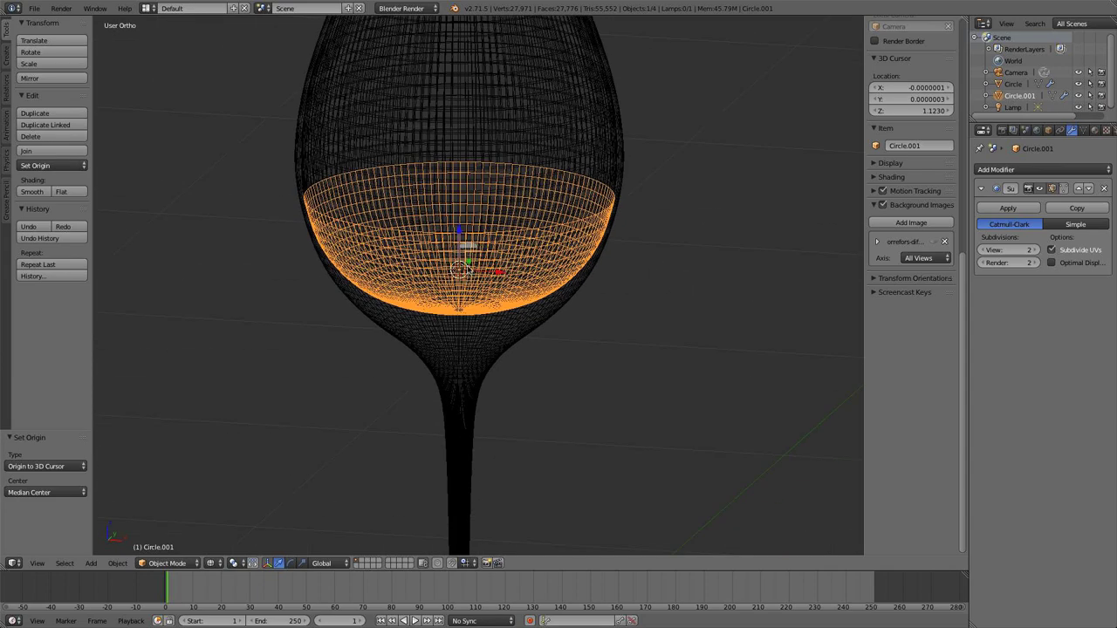
middle_drag(452, 257, 475, 257)
key(KP_1)
scroll(485, 253, up, 2)
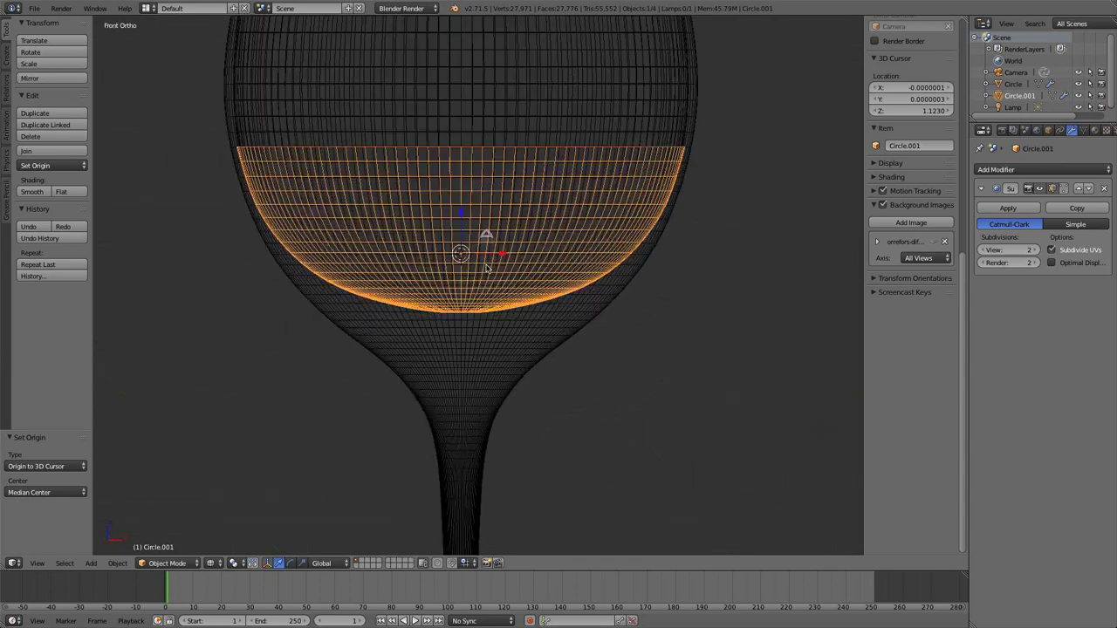
scroll(487, 224, up, 2)
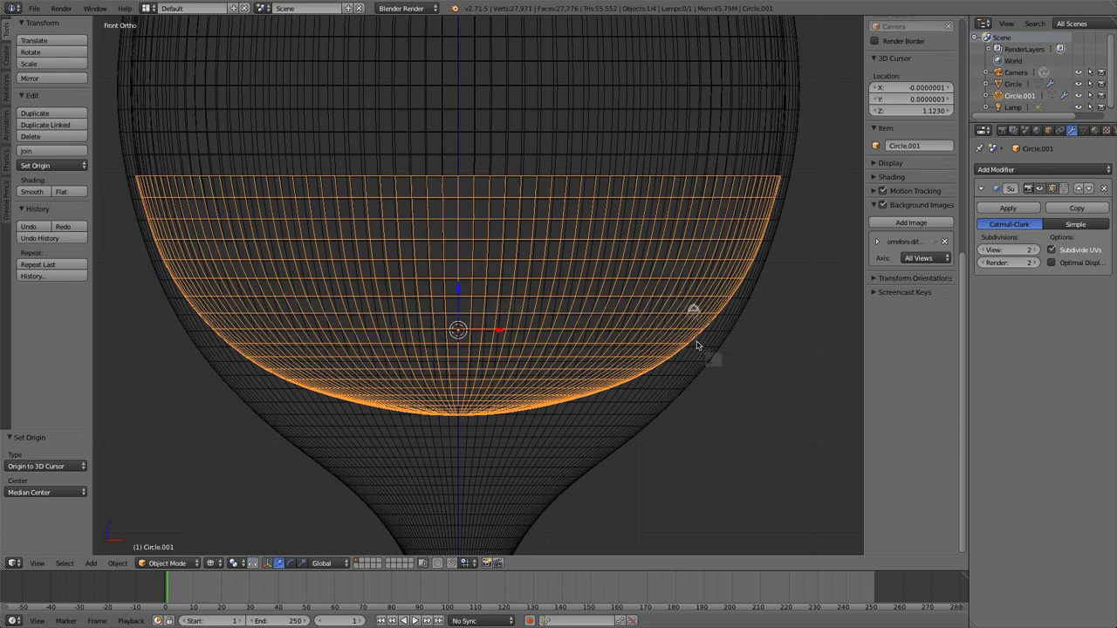
key(z)
key(z)
key(s)
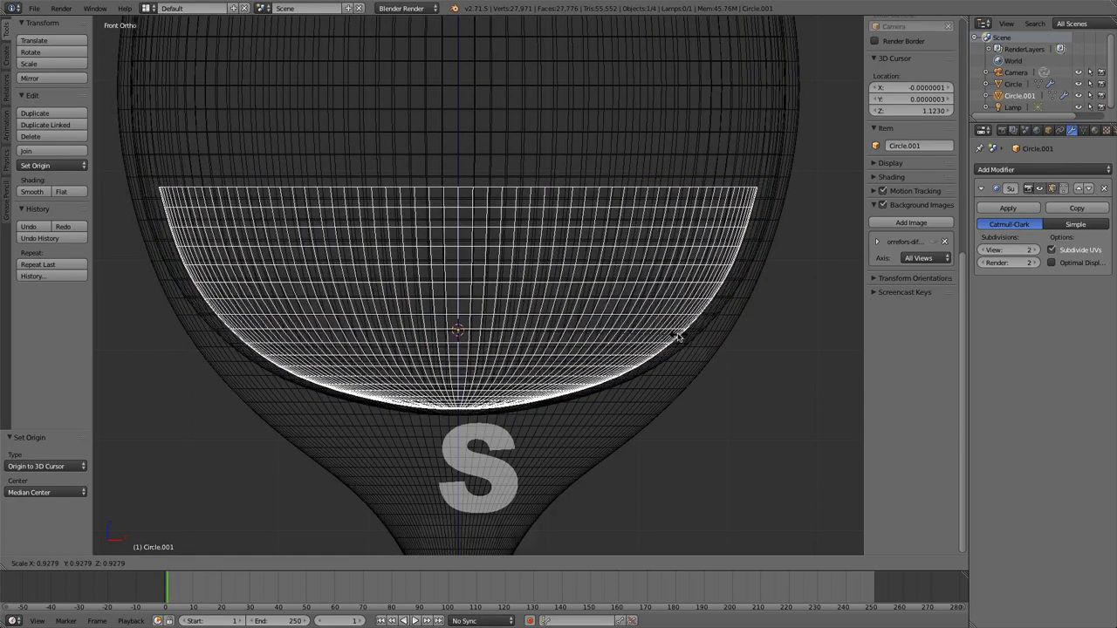
click(679, 338)
key(g)
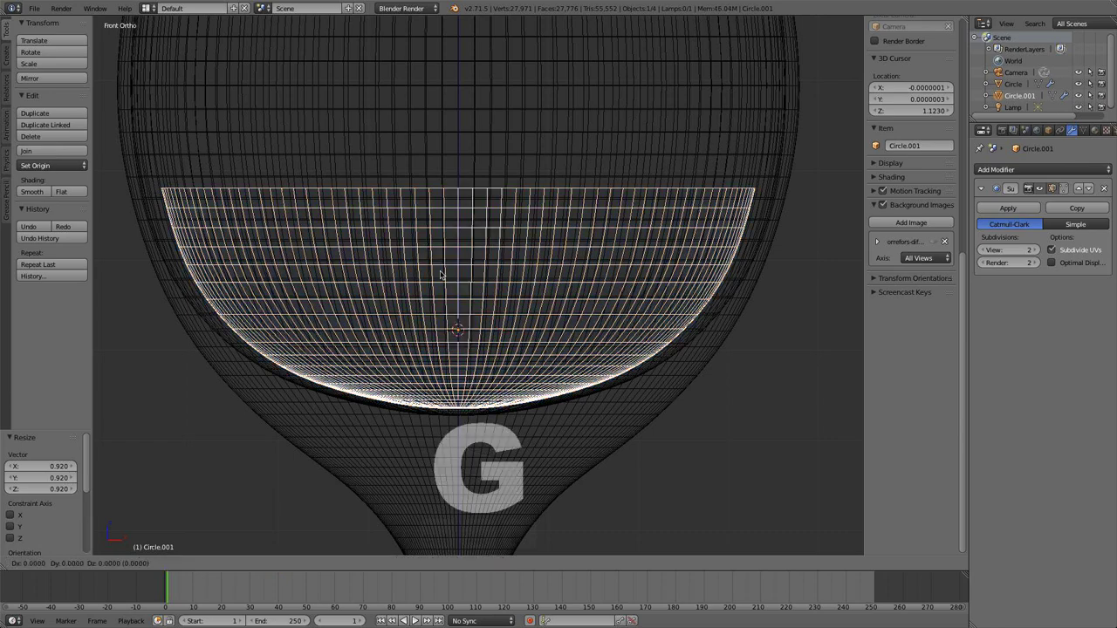
key(z)
click(439, 258)
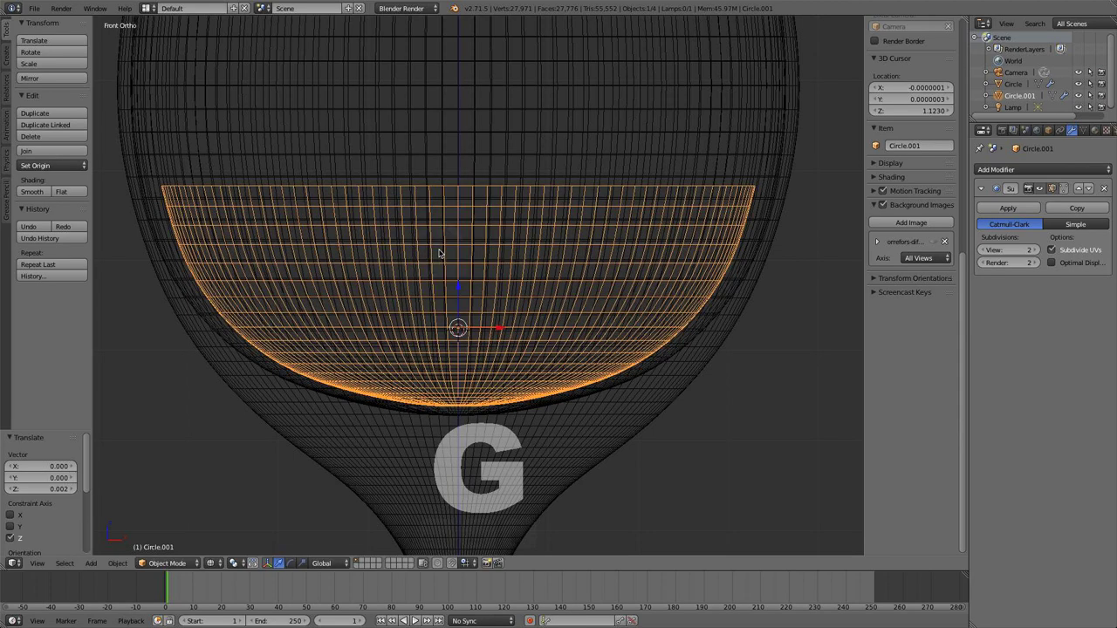
- Enter Edit Mode on the wine object and select its open top edge loop
scroll(454, 253, up, 4)
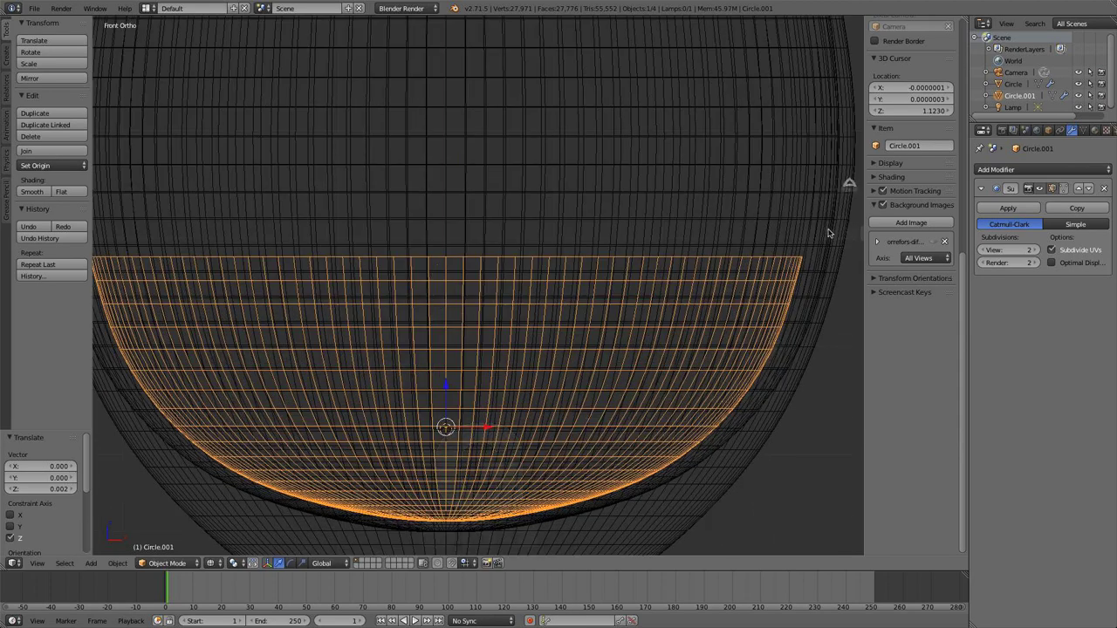
scroll(731, 284, down, 1)
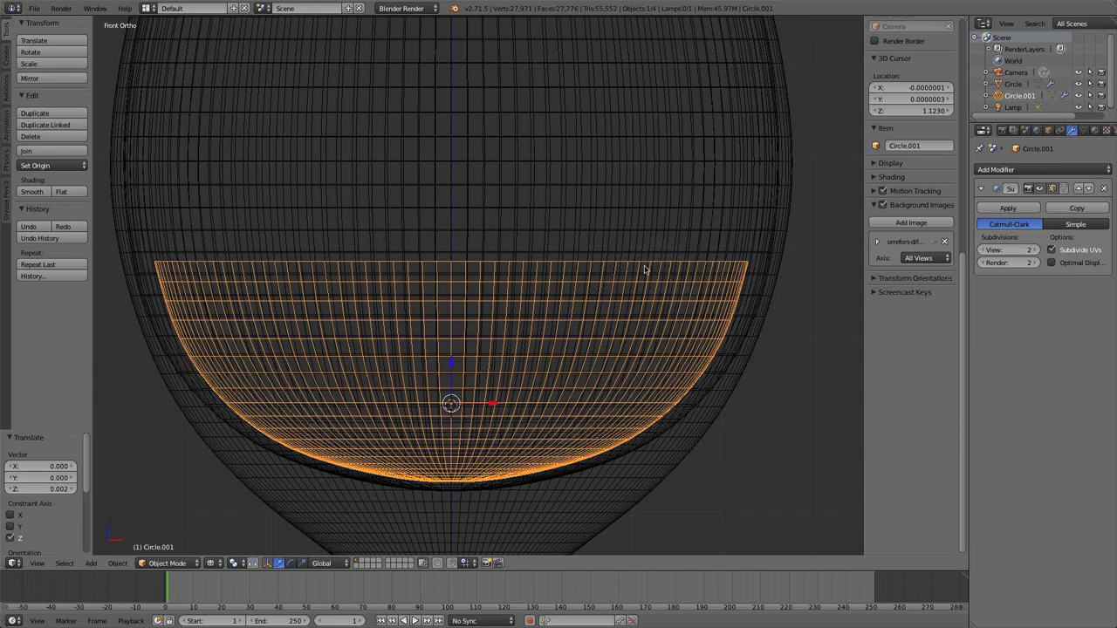
scroll(637, 288, up, 3)
key(Tab)
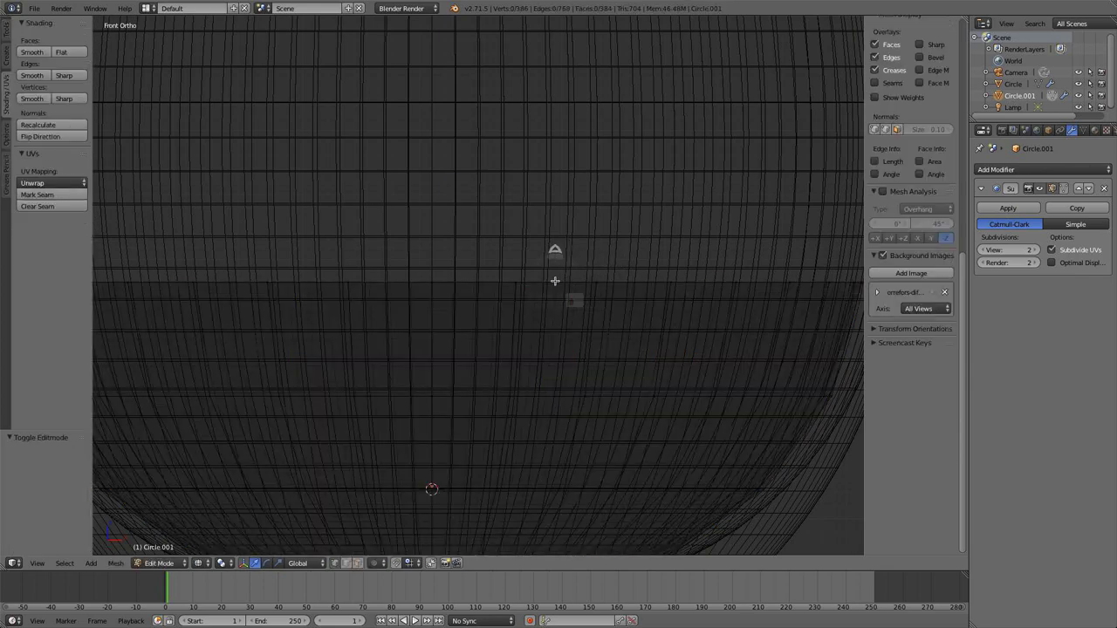
alt+right_click(555, 281)
middle_drag(553, 282, 553, 294)
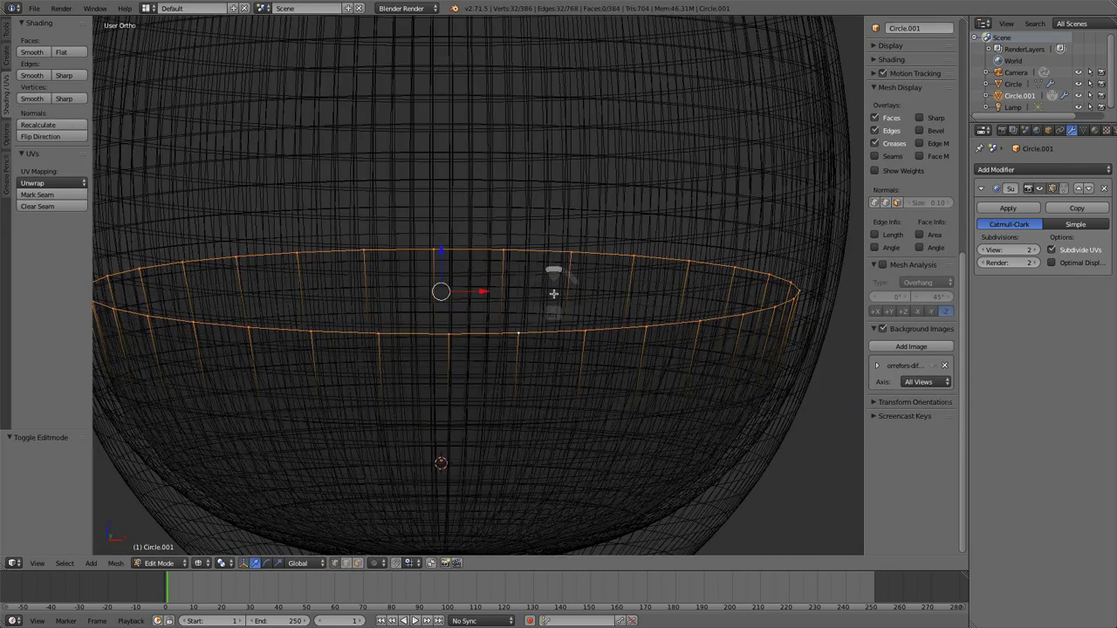
alt+right_click(493, 330)
middle_drag(493, 329, 442, 331)
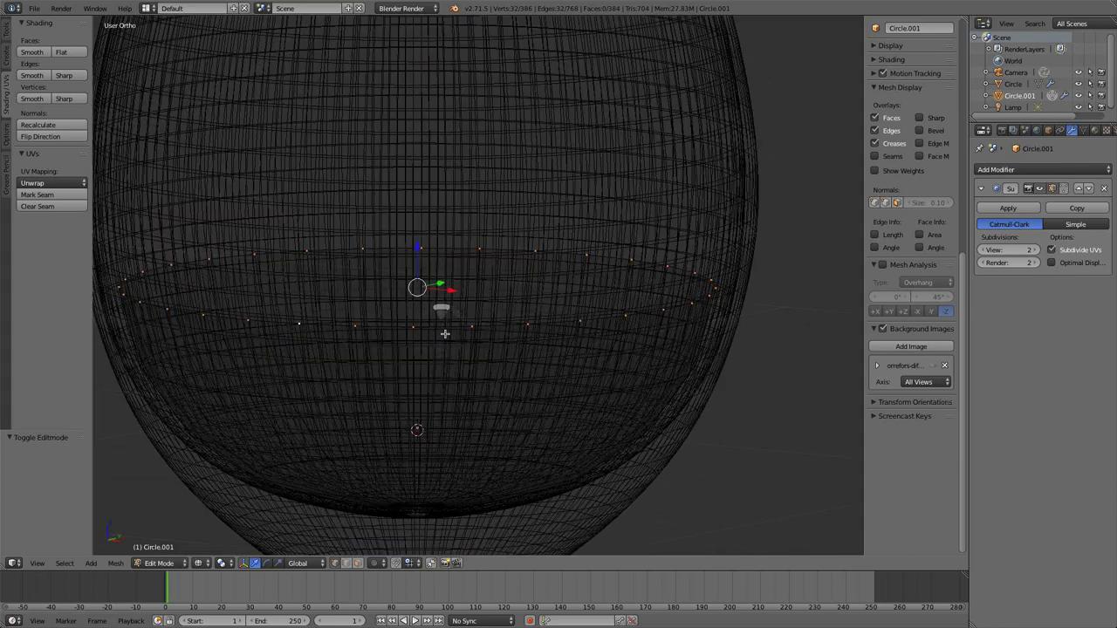
- Check the wine mesh for overlapping geometry by selecting one linked piece and test-moving it
key(l)
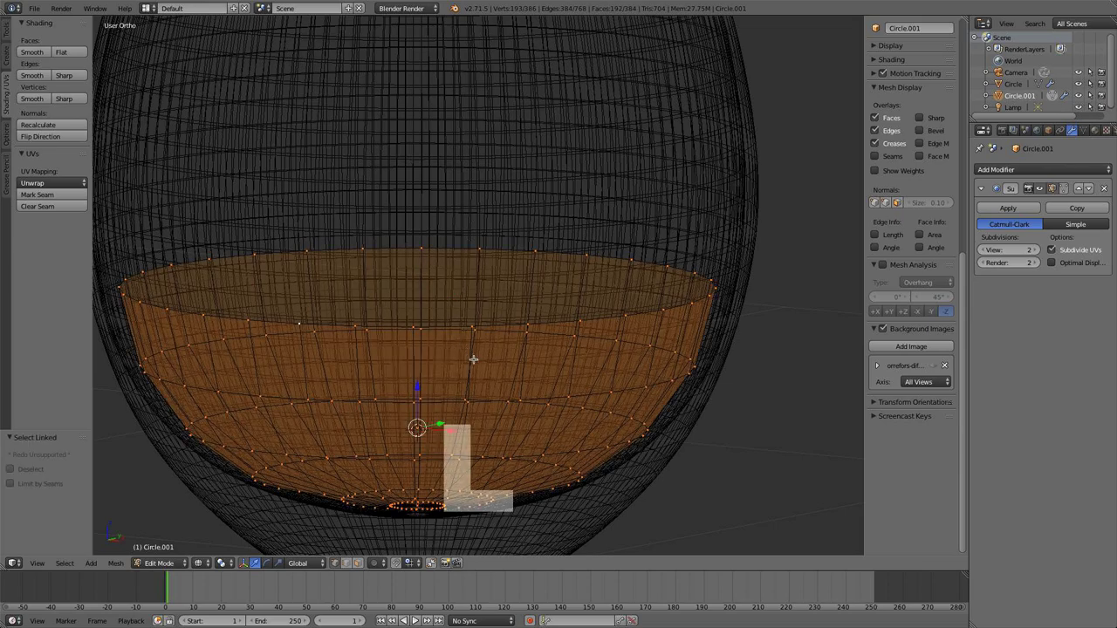
key(a)
key(l)
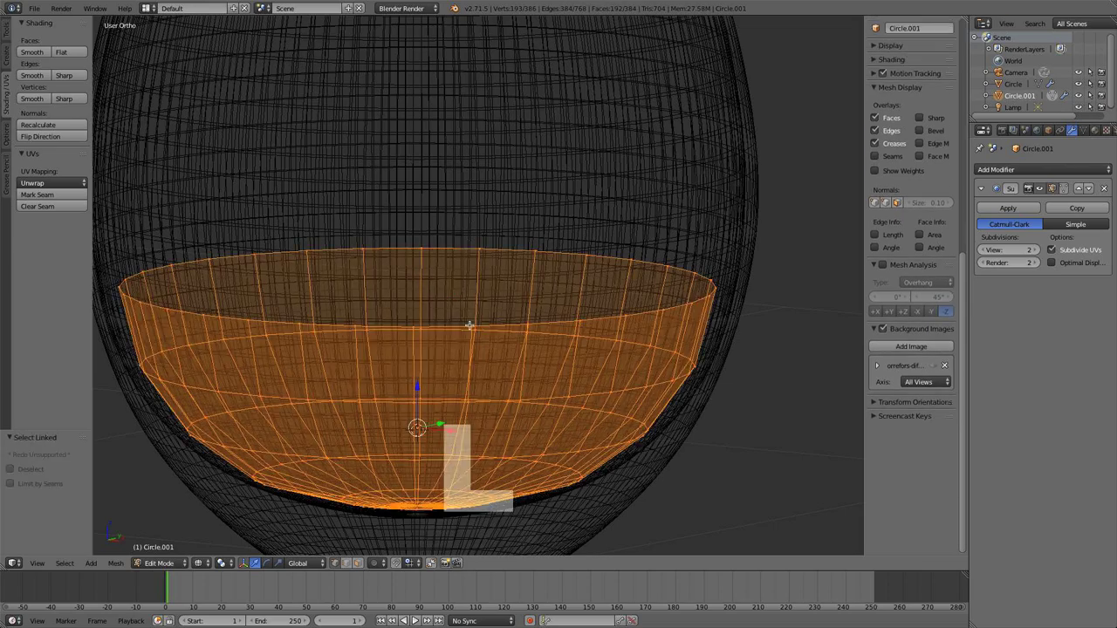
key(g)
right_click(736, 304)
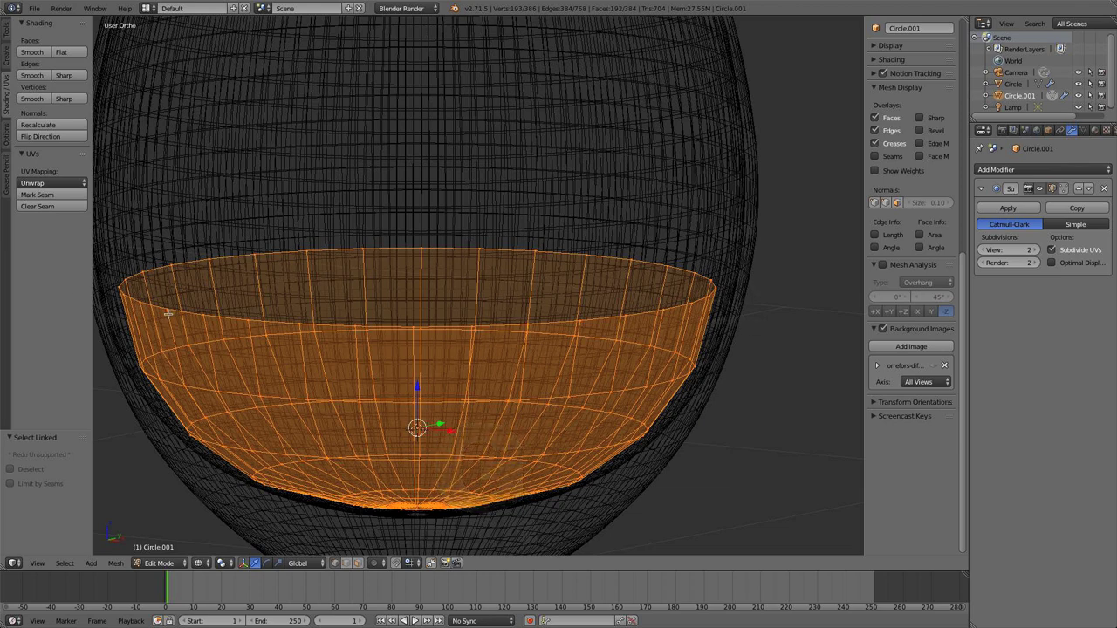
- Remove doubles from the whole wine mesh with a merge distance of 0.0001 and return to Object Mode
key(a)
key(a)
key(a)
key(a)
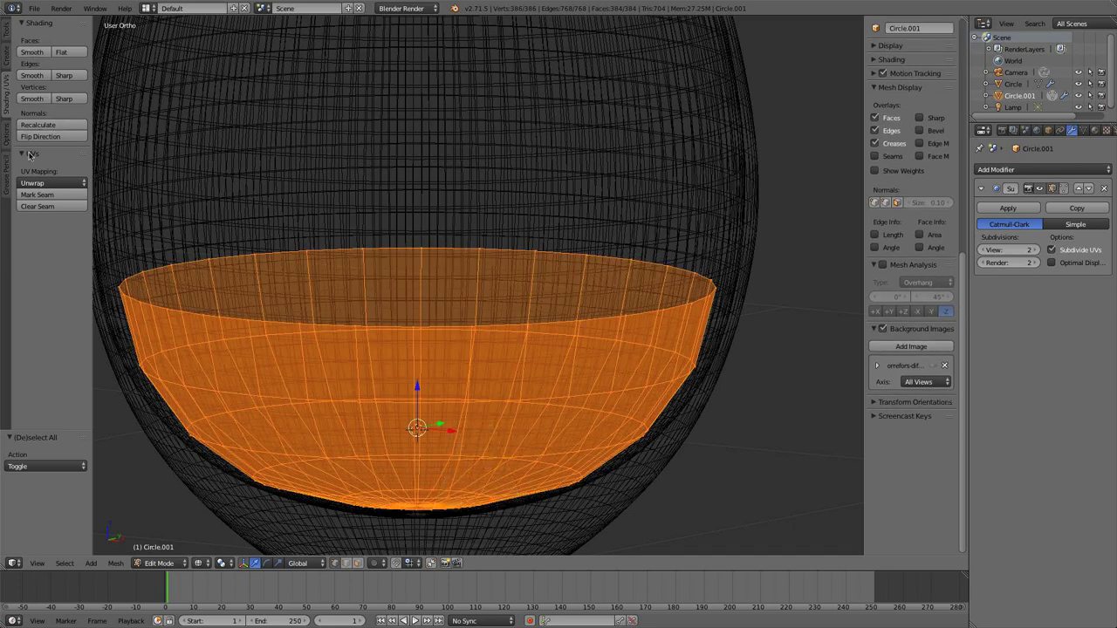
click(6, 33)
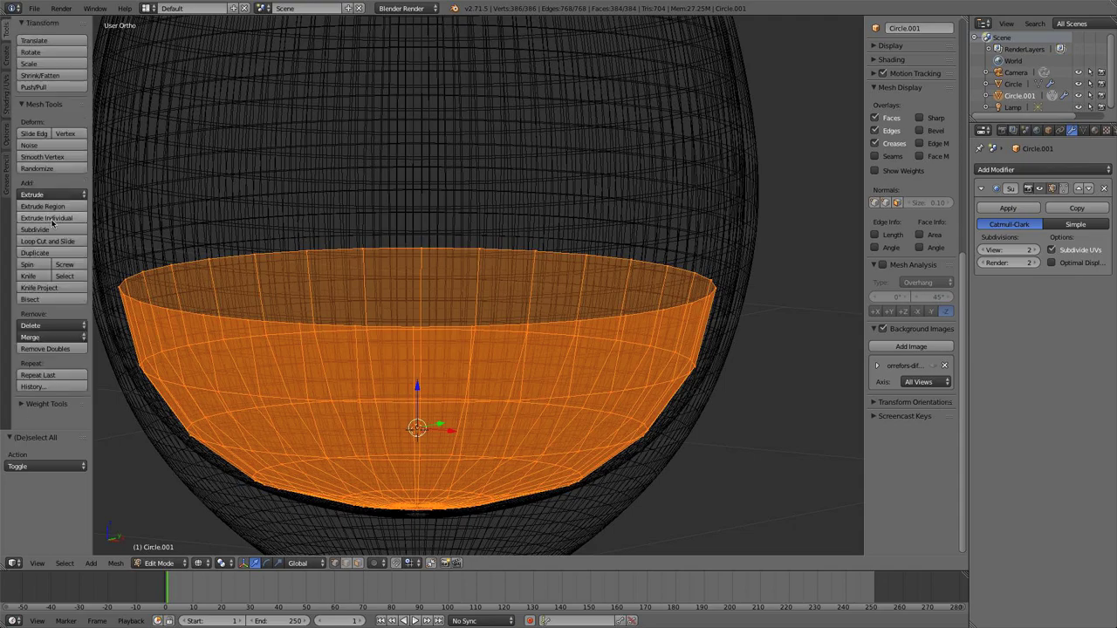
click(45, 348)
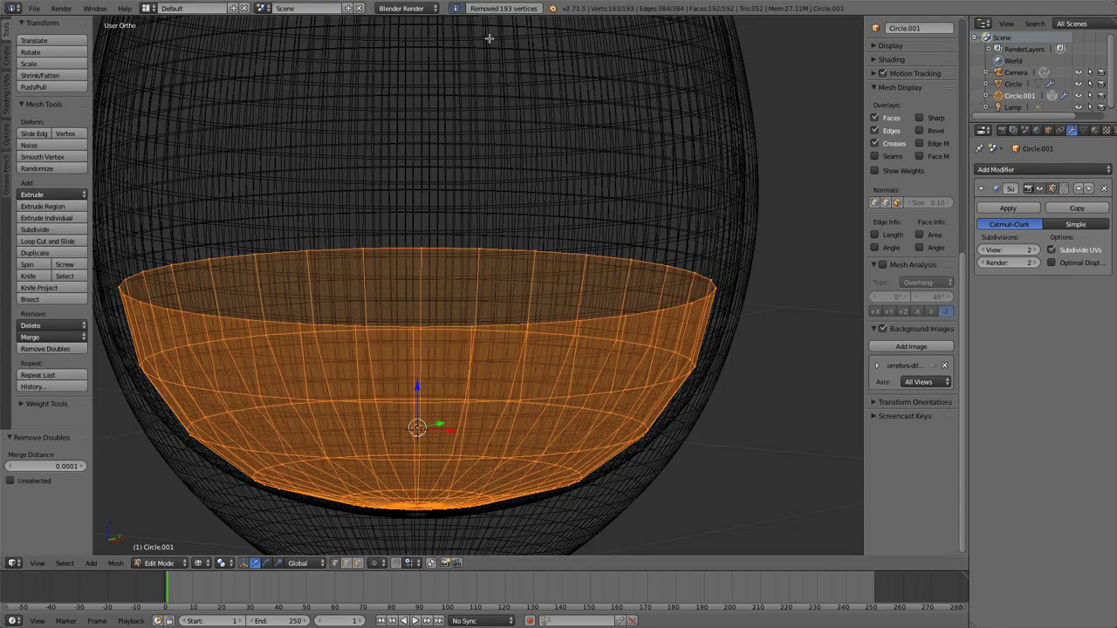
key(a)
key(Tab)
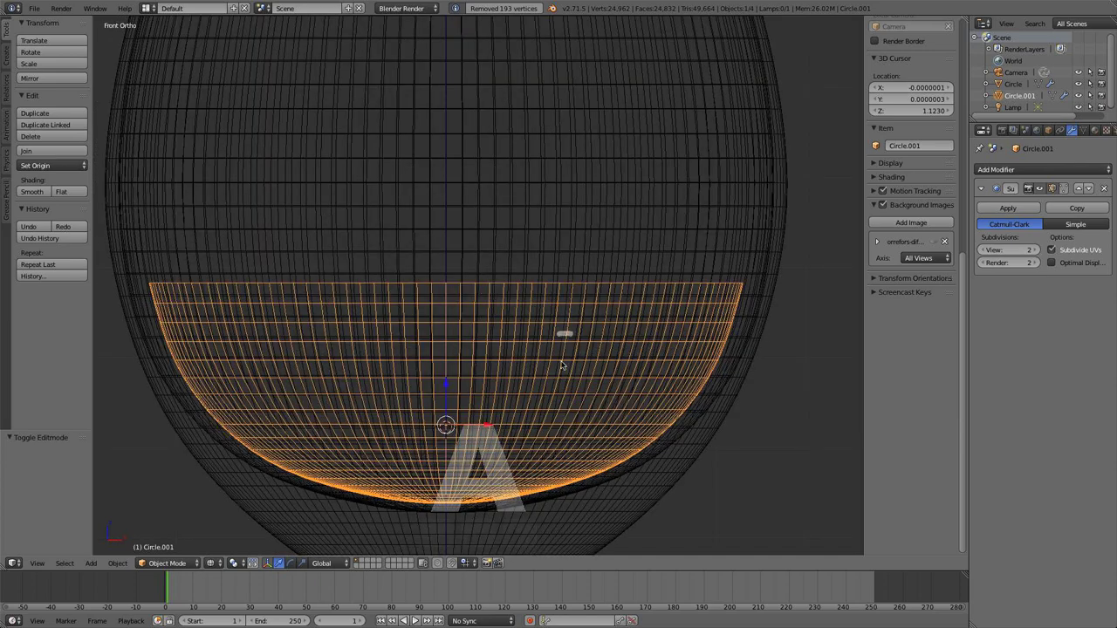
- Extrude the wine mesh's top edge loop, scale the new ring slightly inward and raise it about 0.002 along Z
alt+middle_drag(563, 358, 486, 342)
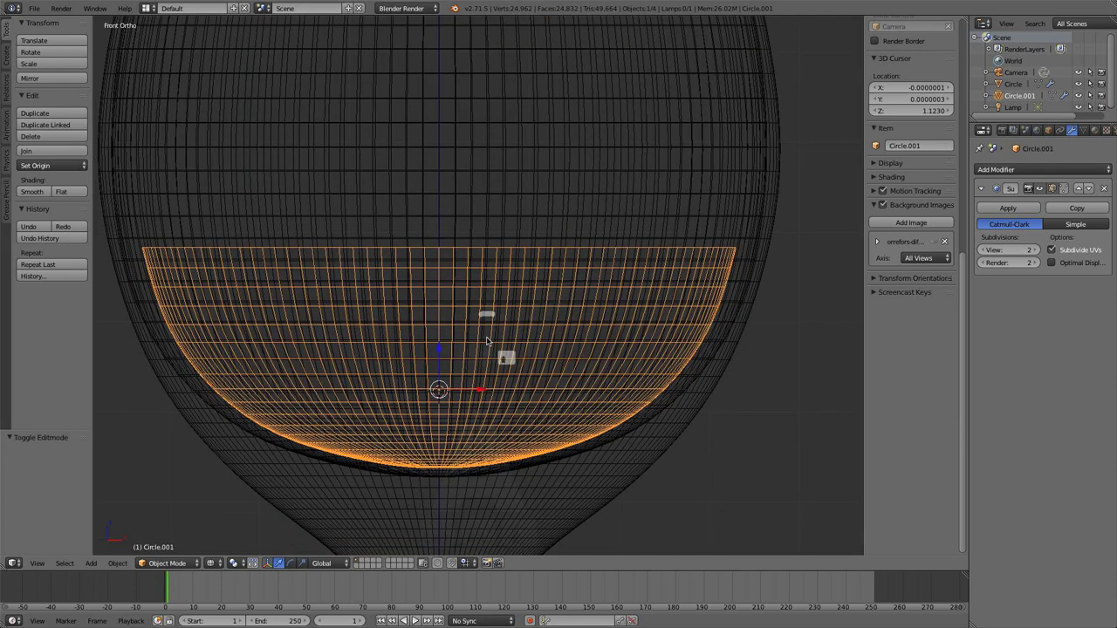
scroll(487, 342, up, 1)
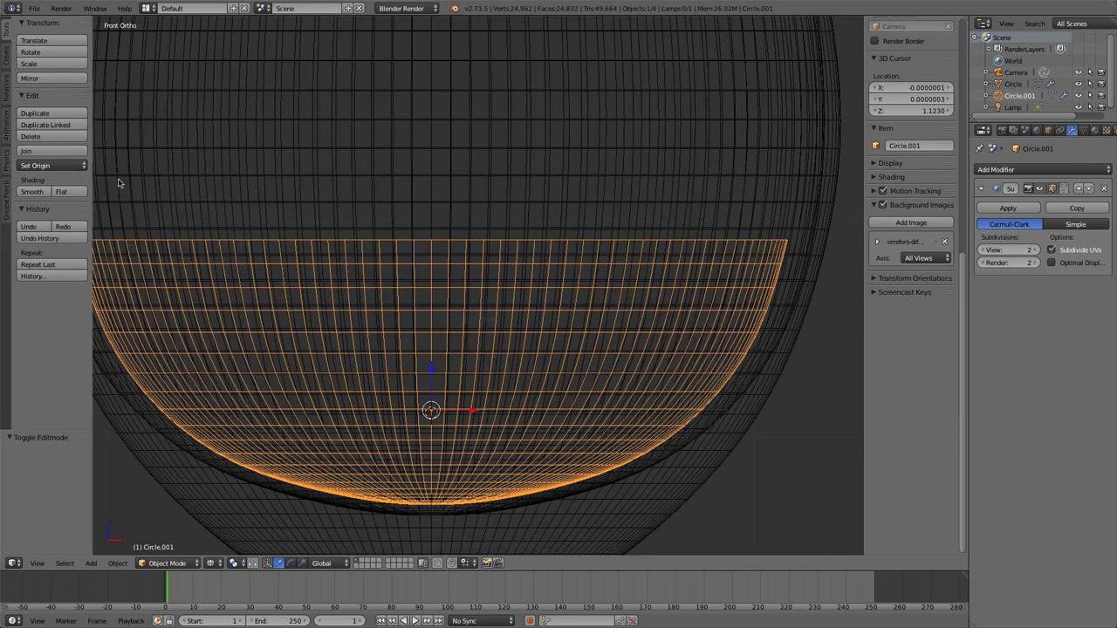
key(Tab)
alt+right_click(528, 249)
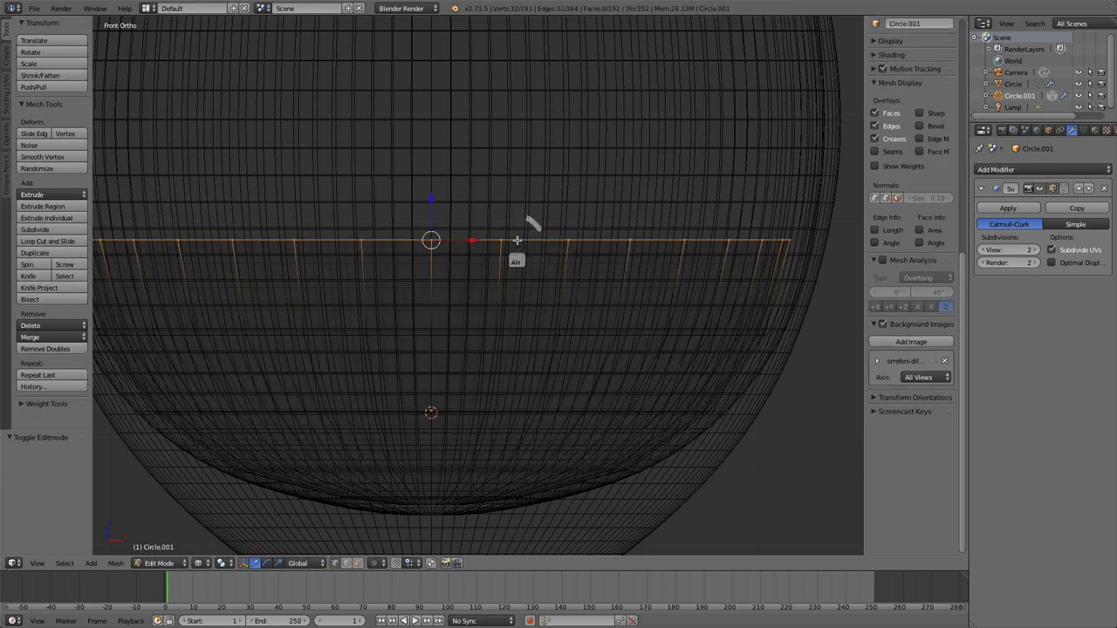
key(e)
right_click(588, 271)
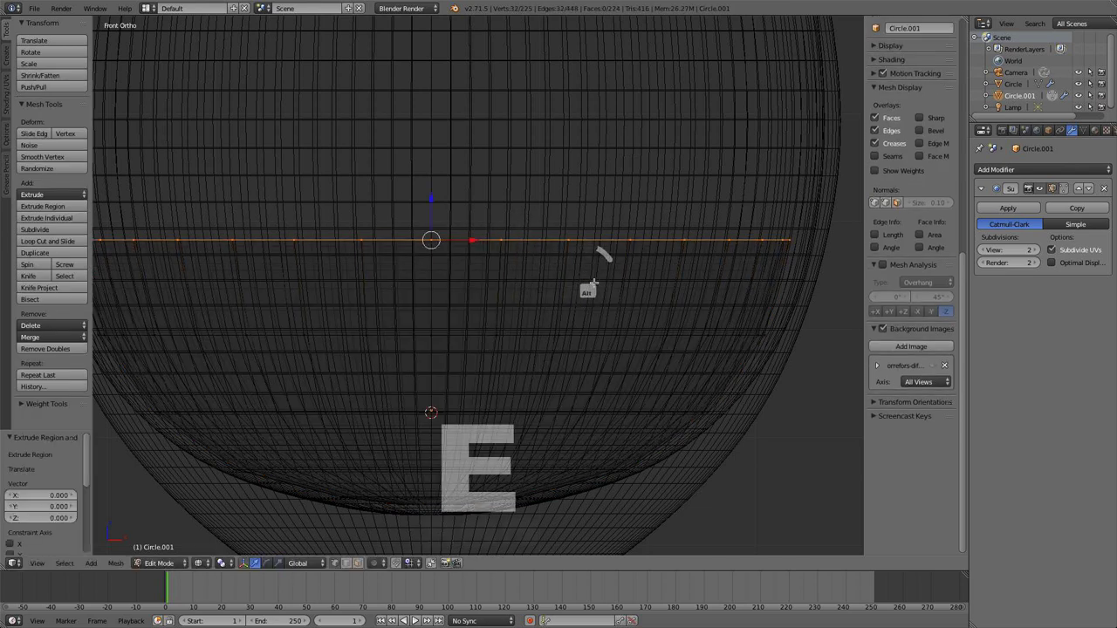
key(s)
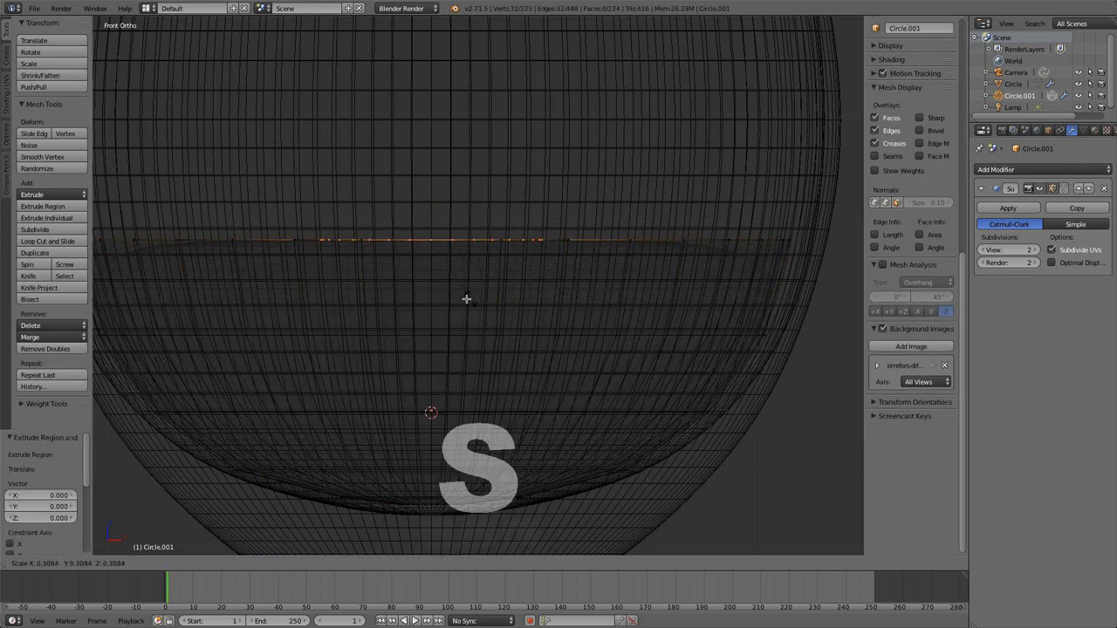
click(641, 289)
drag(435, 198, 496, 265)
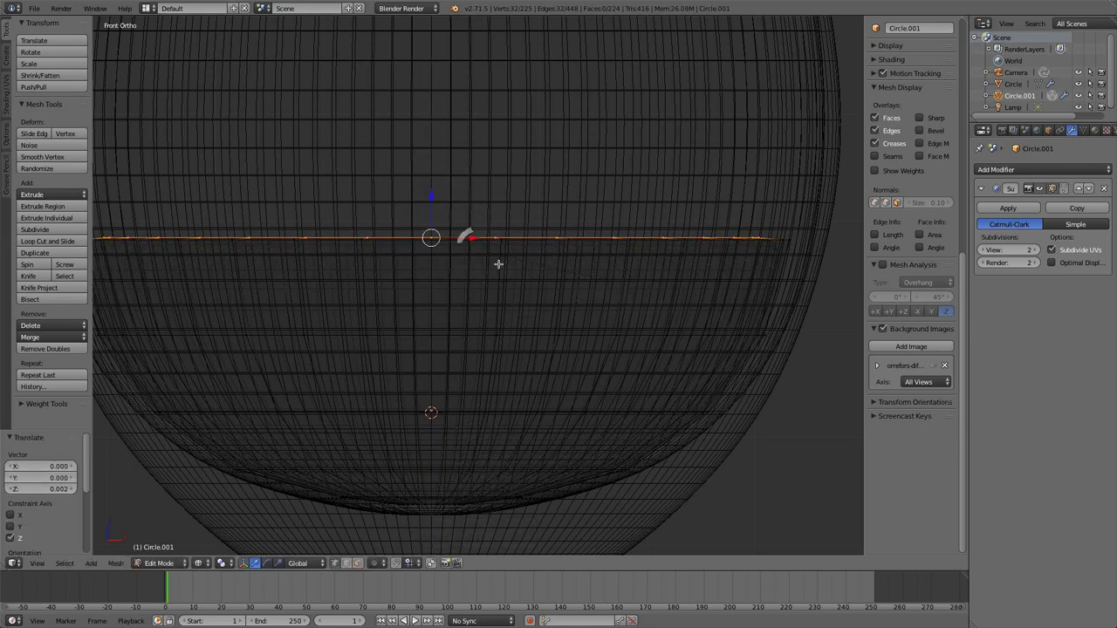
- Extrude the top ring again and scale the new ring to about 0.3 to extend the wine surface towards its centre
scroll(501, 266, down, 2)
key(e)
key(s)
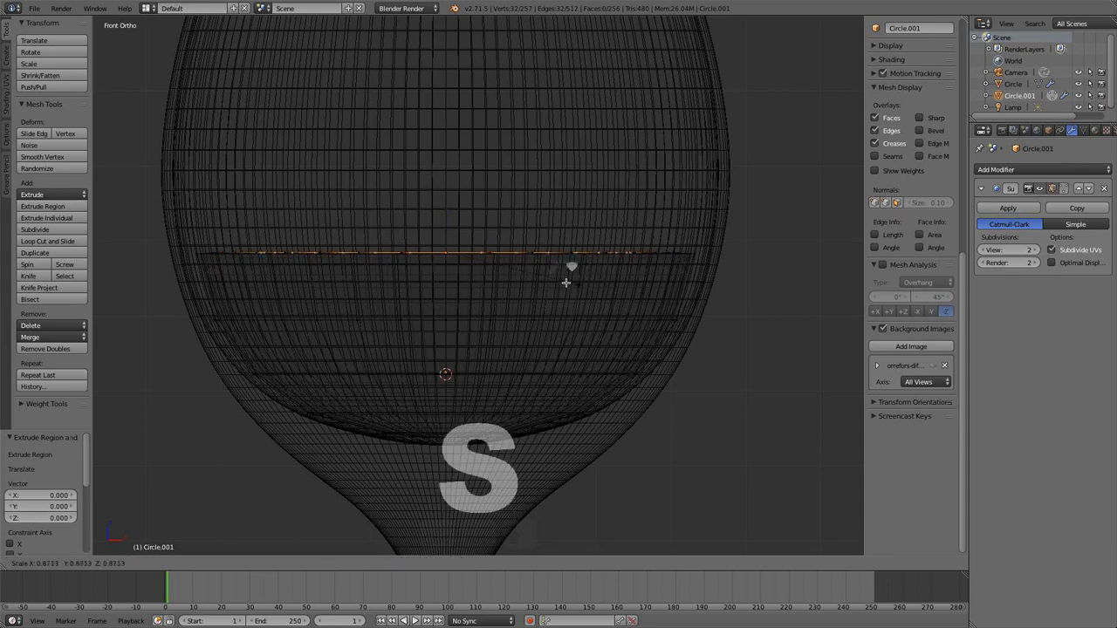
click(491, 272)
middle_drag(491, 273, 492, 307)
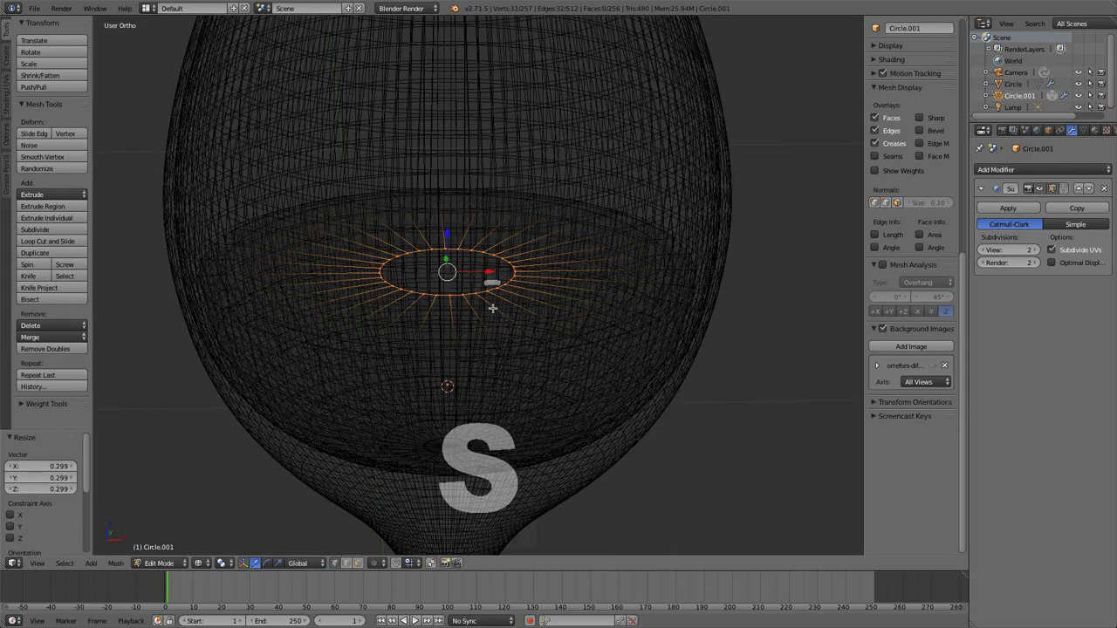
- Extrude the wine's top ring once more, scale it to 0.56, merge it at centre and return to Object Mode
key(e)
key(s)
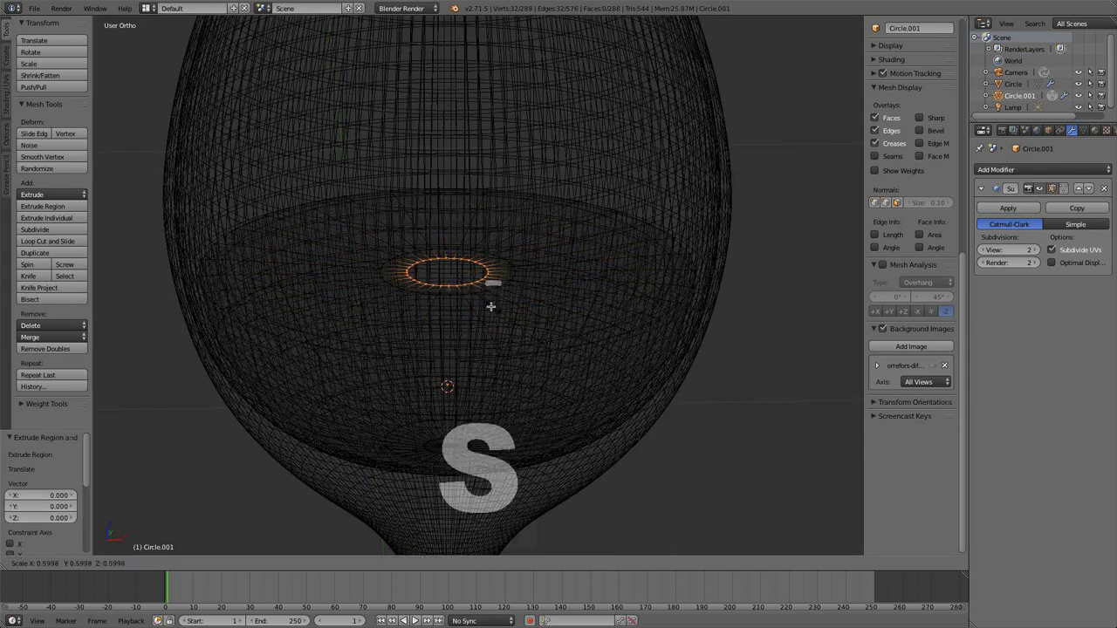
click(489, 305)
key(alt+m)
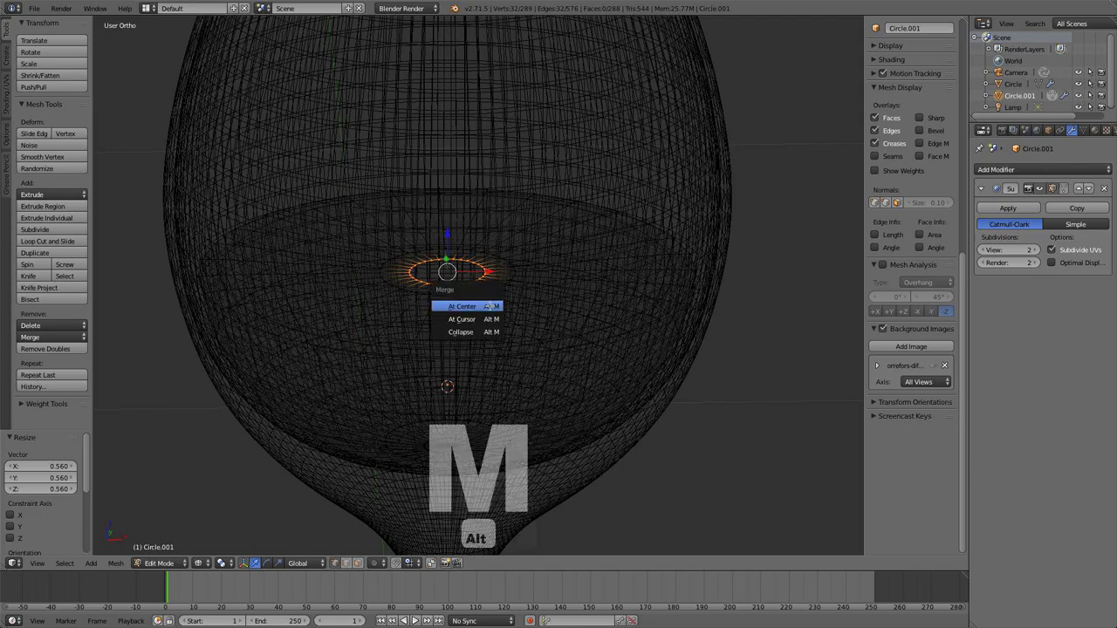
click(490, 306)
key(a)
key(Tab)
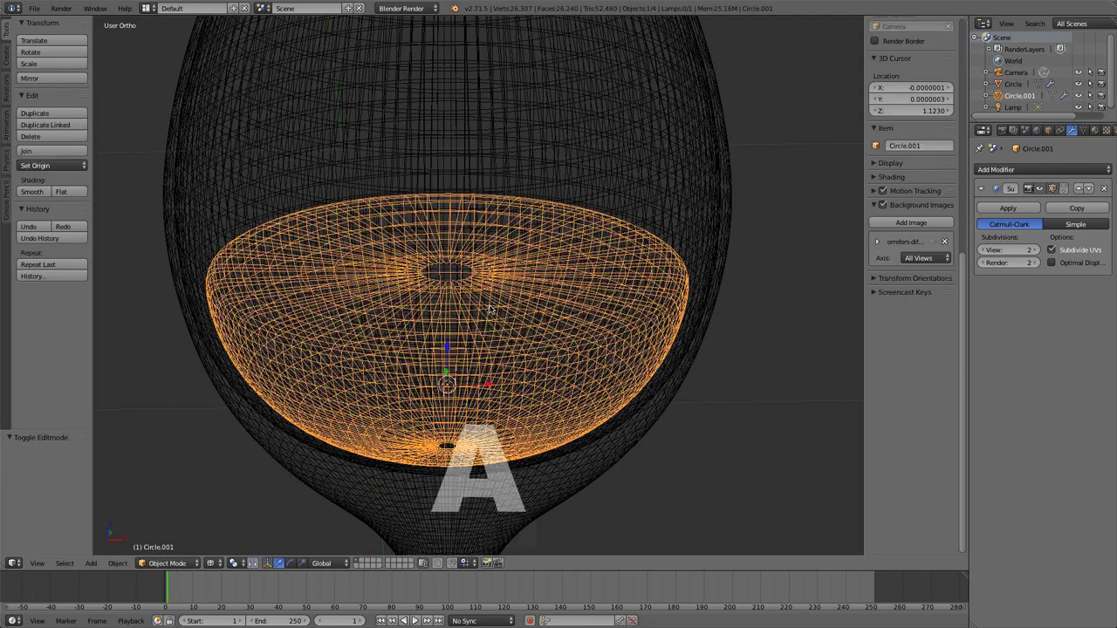
- Examine the wine's closed top and its fit inside the glass from the front view
key(z)
key(z)
key(KP_1)
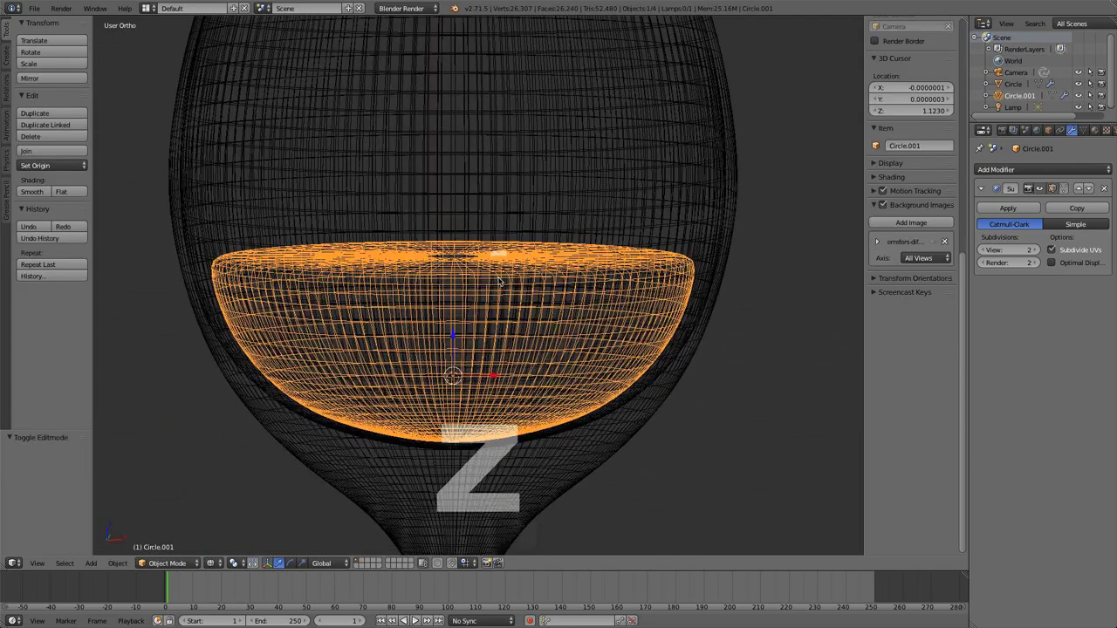
scroll(516, 298, down, 1)
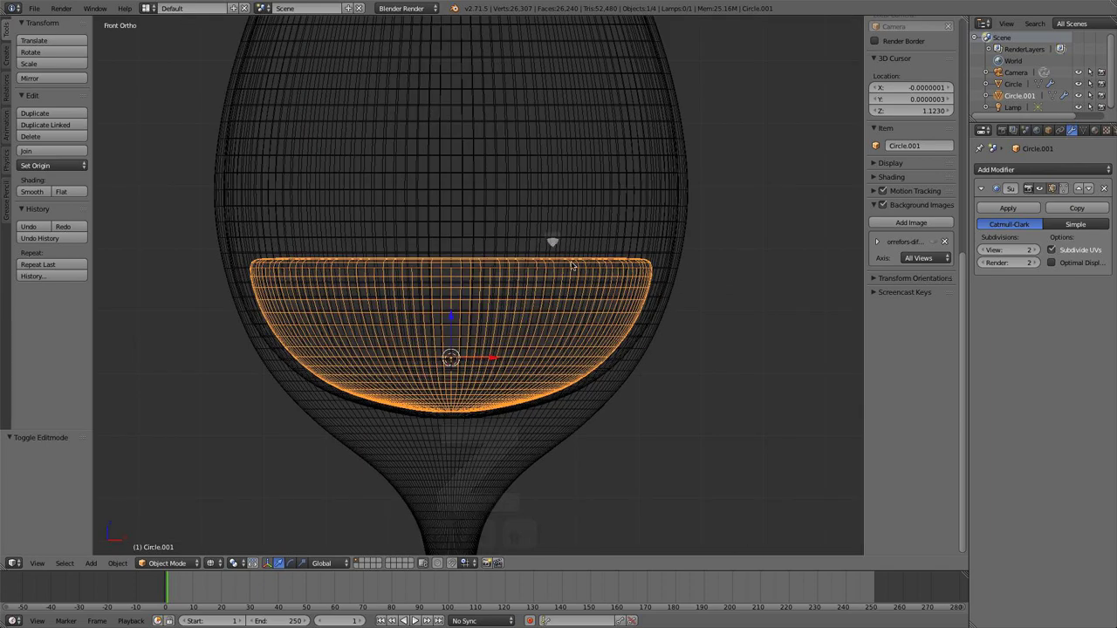
shift+middle_drag(567, 272, 566, 229)
scroll(565, 228, down, 2)
right_click(600, 186)
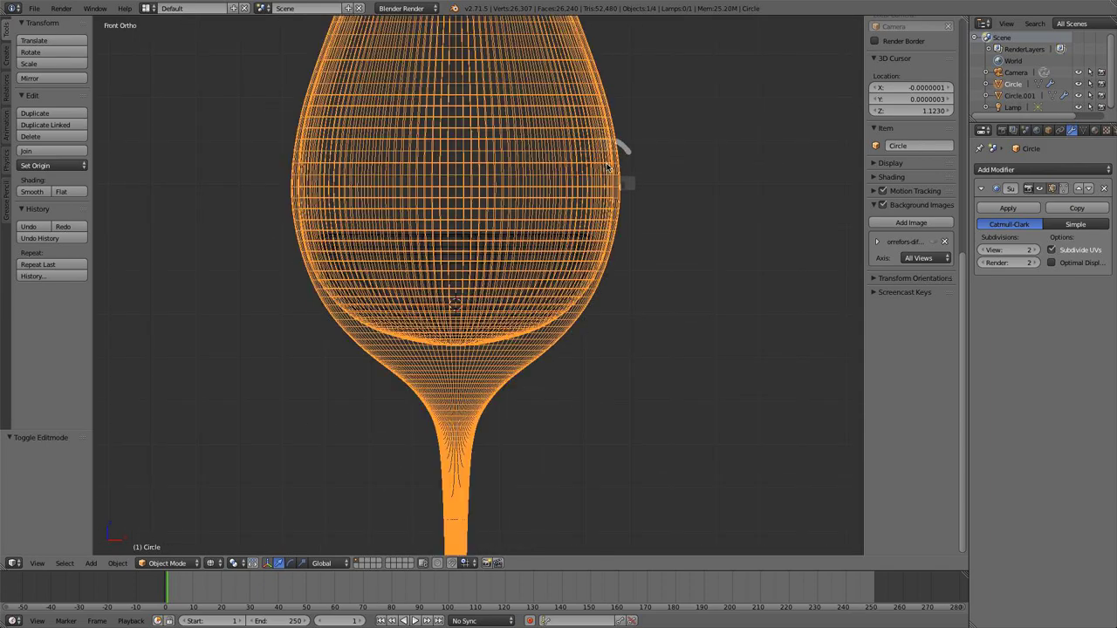
- Select the whole wine mesh in Edit Mode and display its face normals to check their direction
right_click(549, 233)
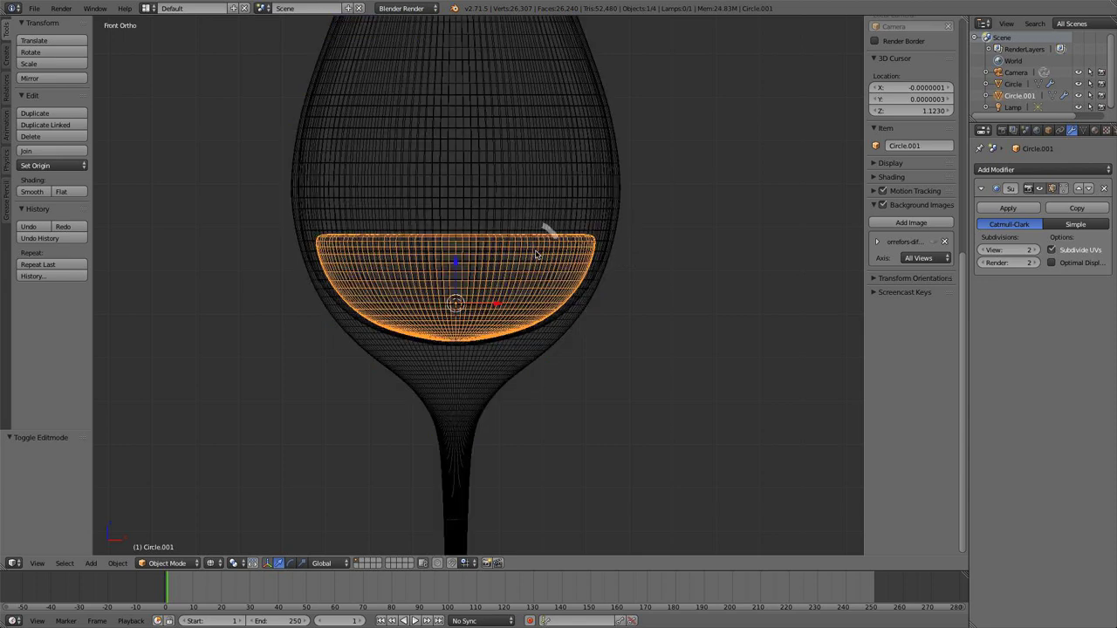
scroll(544, 231, up, 1)
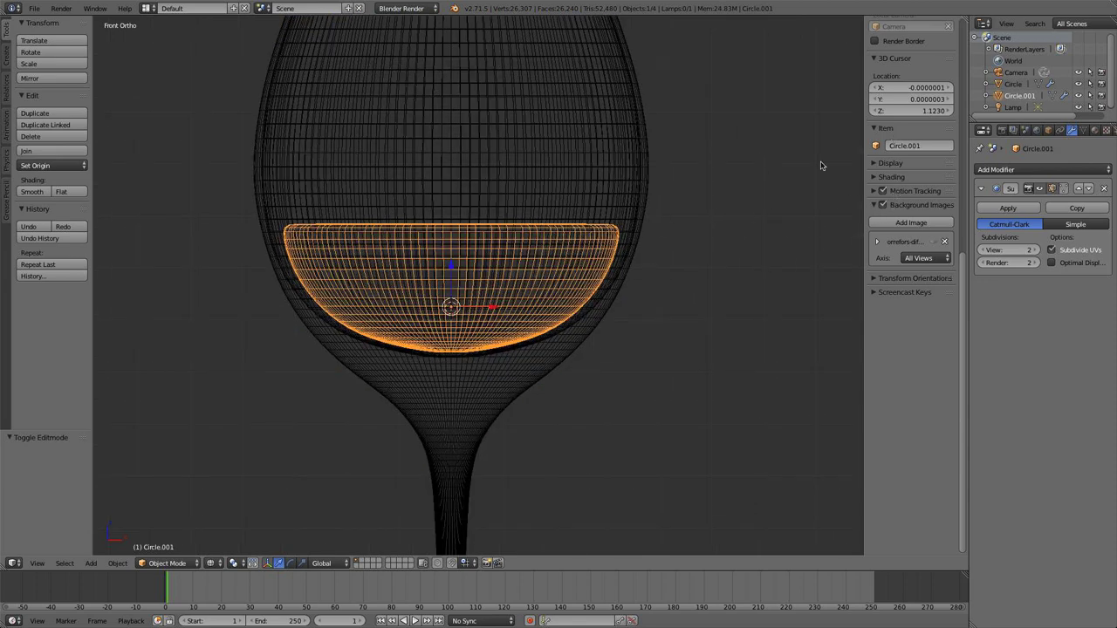
key(Tab)
key(a)
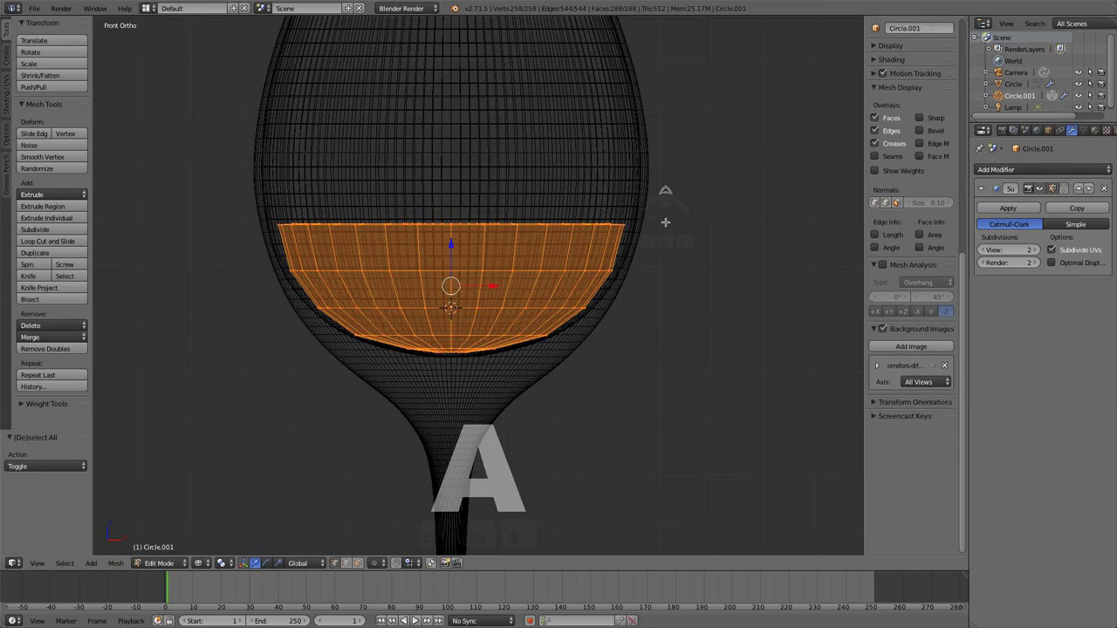
click(897, 202)
middle_drag(536, 317, 522, 361)
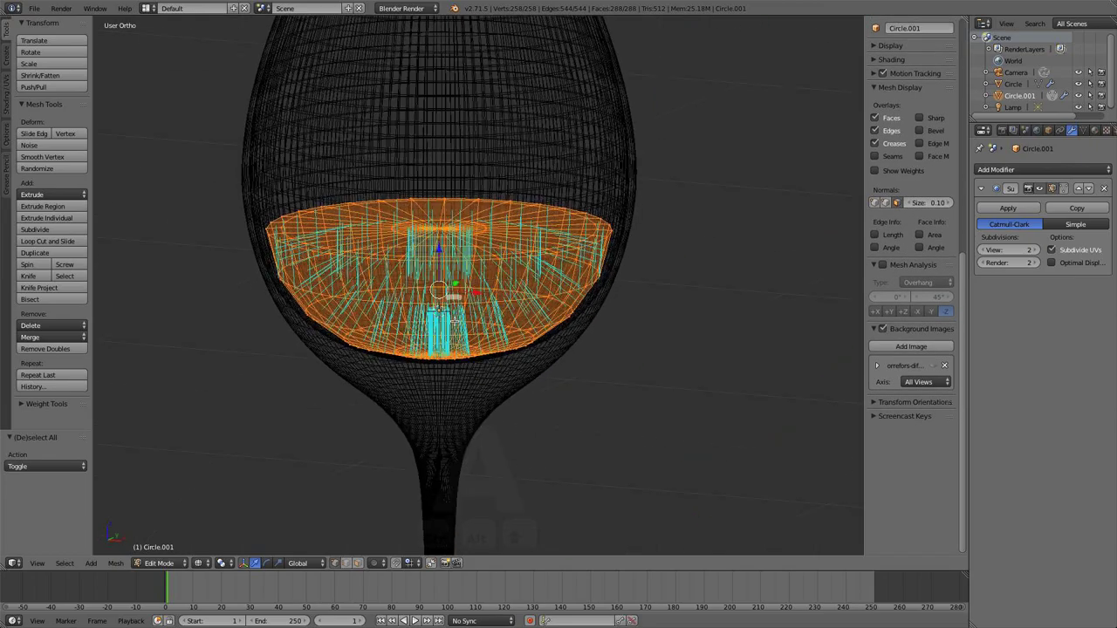
- Recalculate the wine mesh's normals to face outward and hide the face normals display
click(6, 94)
click(36, 124)
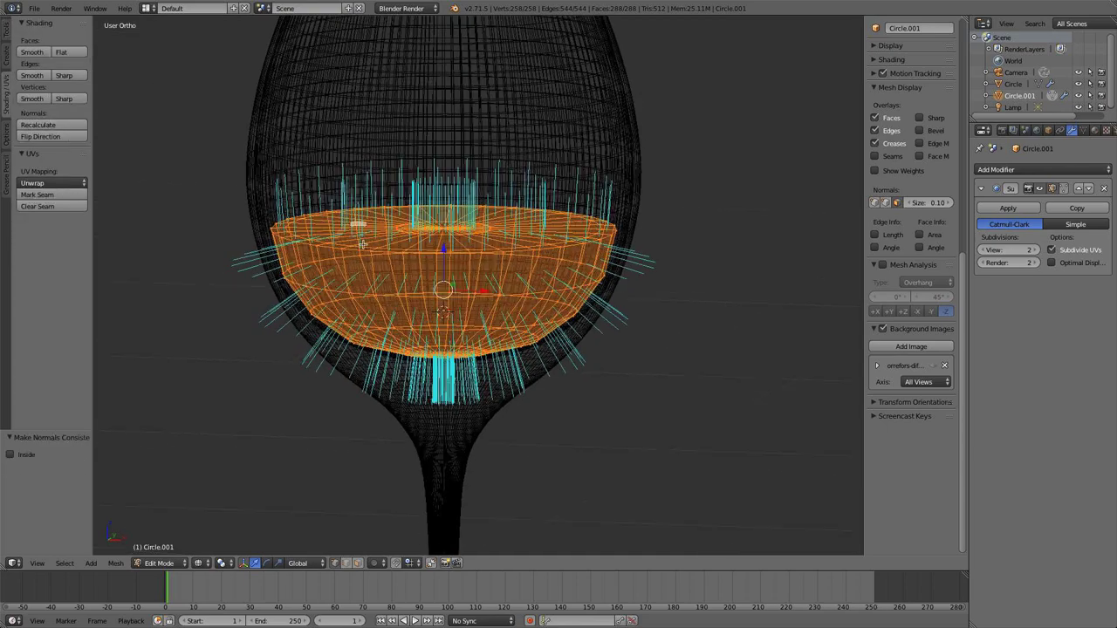
key(a)
key(Tab)
key(Tab)
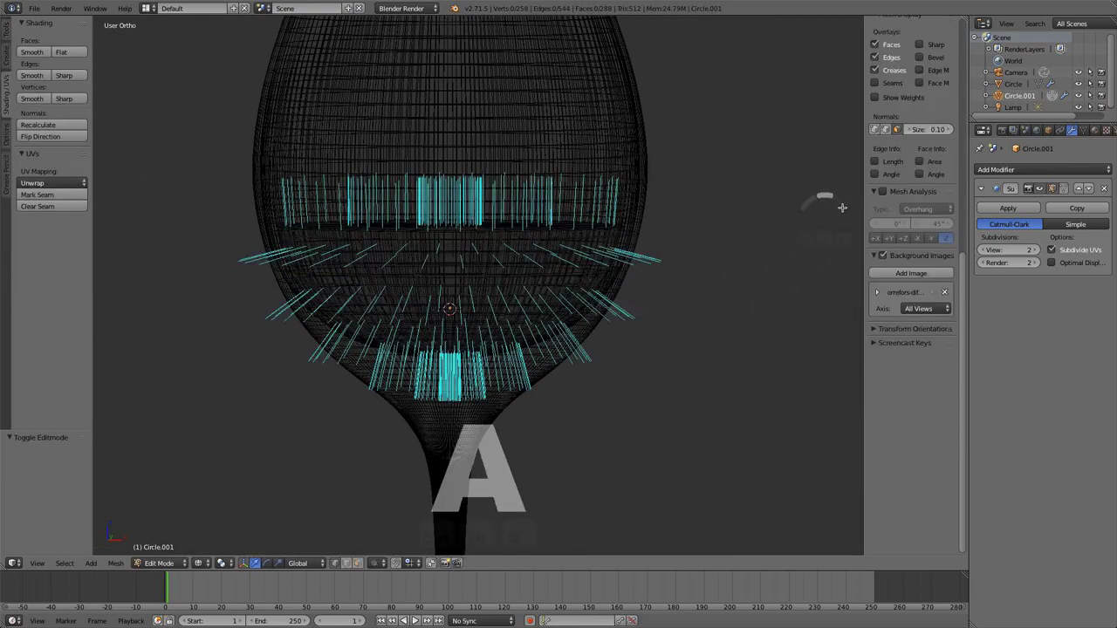
click(897, 129)
key(Tab)
key(n)
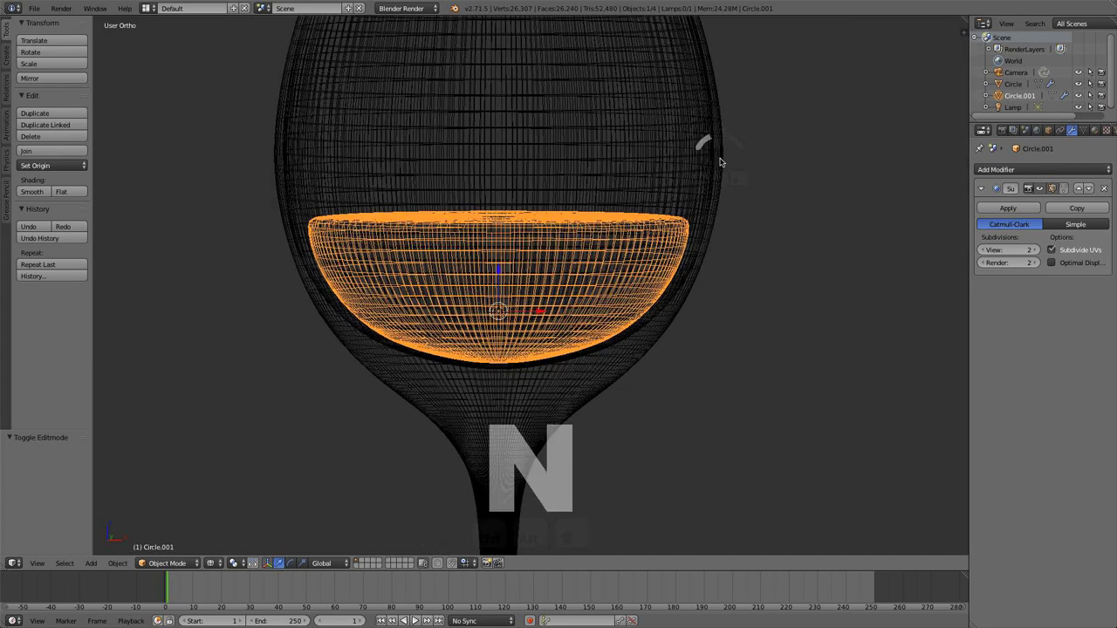
- Select the camera and align it to the front view of the wine glass
key(a)
scroll(672, 244, down, 5)
key(KP_1)
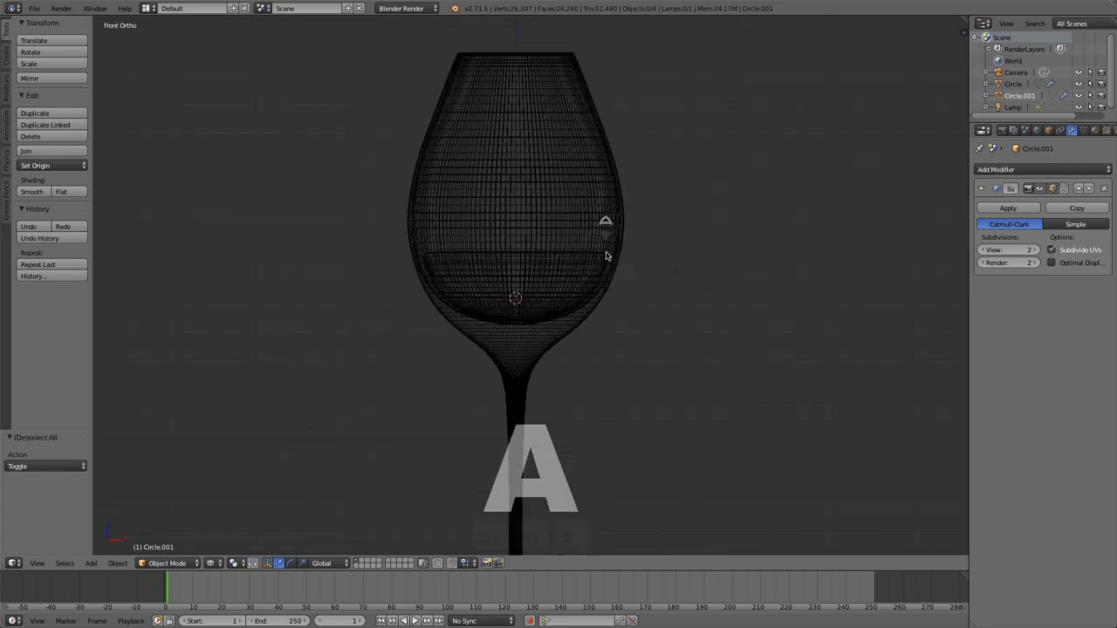
scroll(608, 256, up, 2)
scroll(609, 256, down, 5)
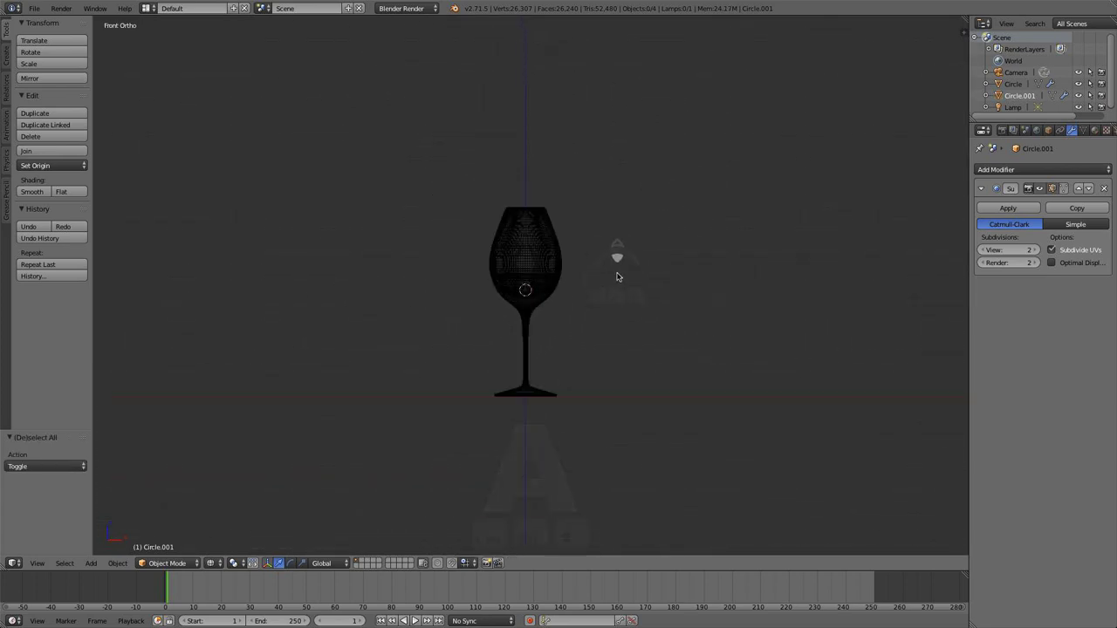
right_click(903, 96)
scroll(647, 300, up, 5)
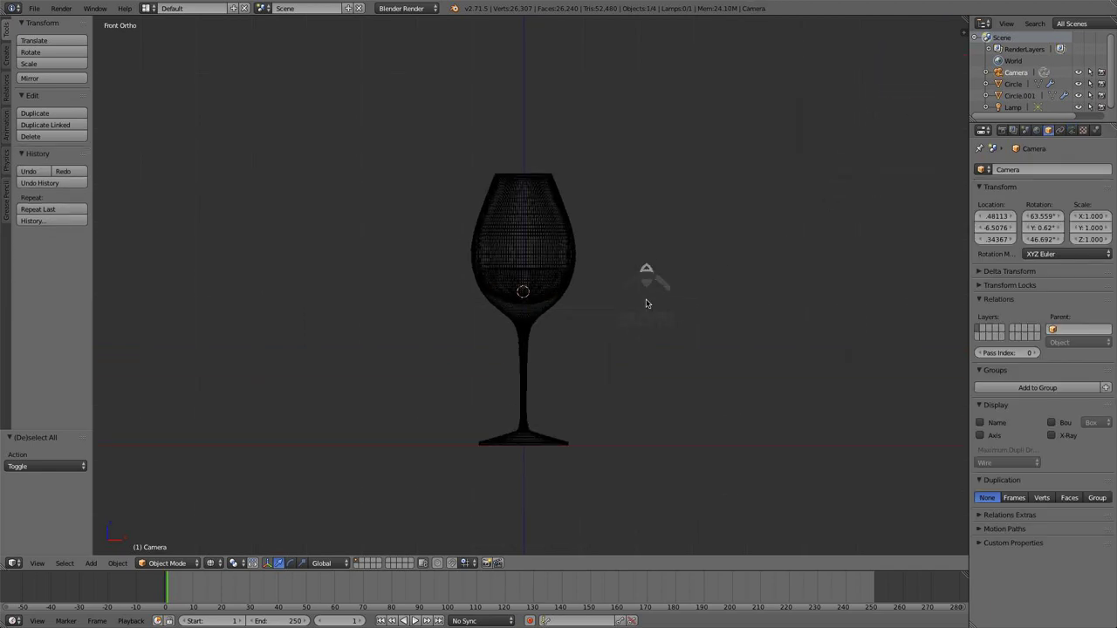
scroll(623, 337, up, 2)
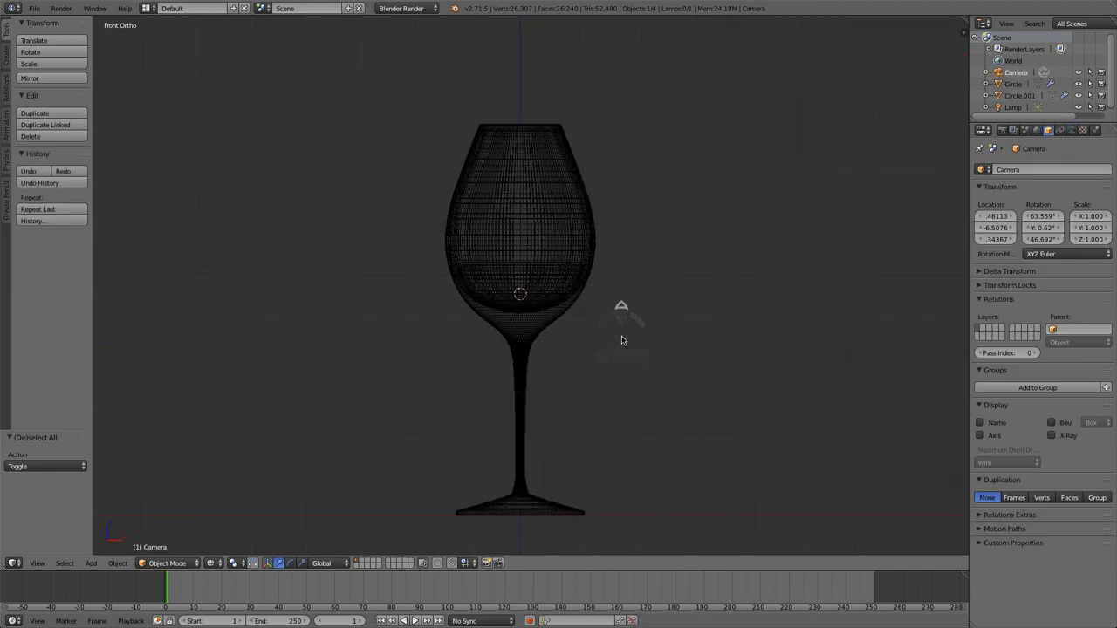
scroll(621, 340, down, 8)
scroll(690, 187, up, 7)
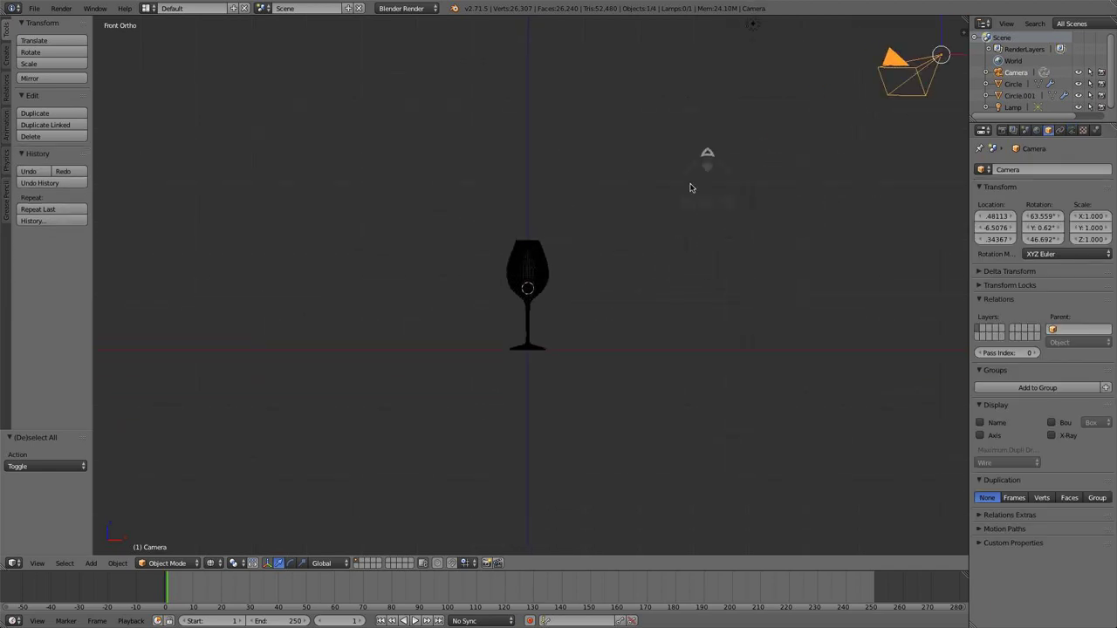
right_drag(690, 186, 693, 262)
key(ctrl+alt+KP_0)
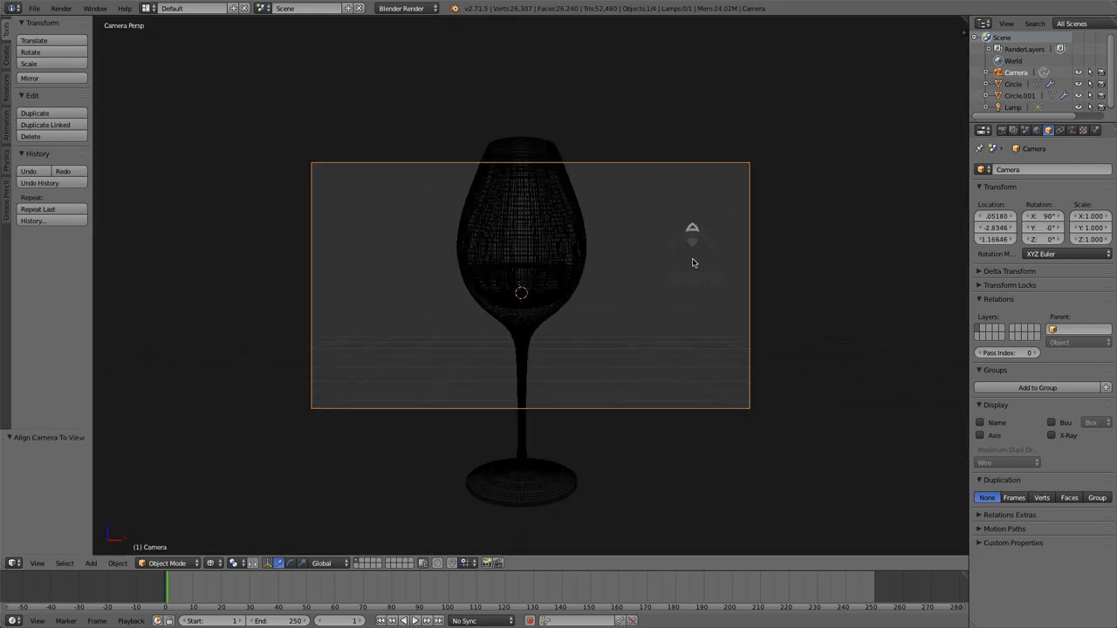
- Move the camera about 10.18 units away from the glass along its local Z axis
key(g)
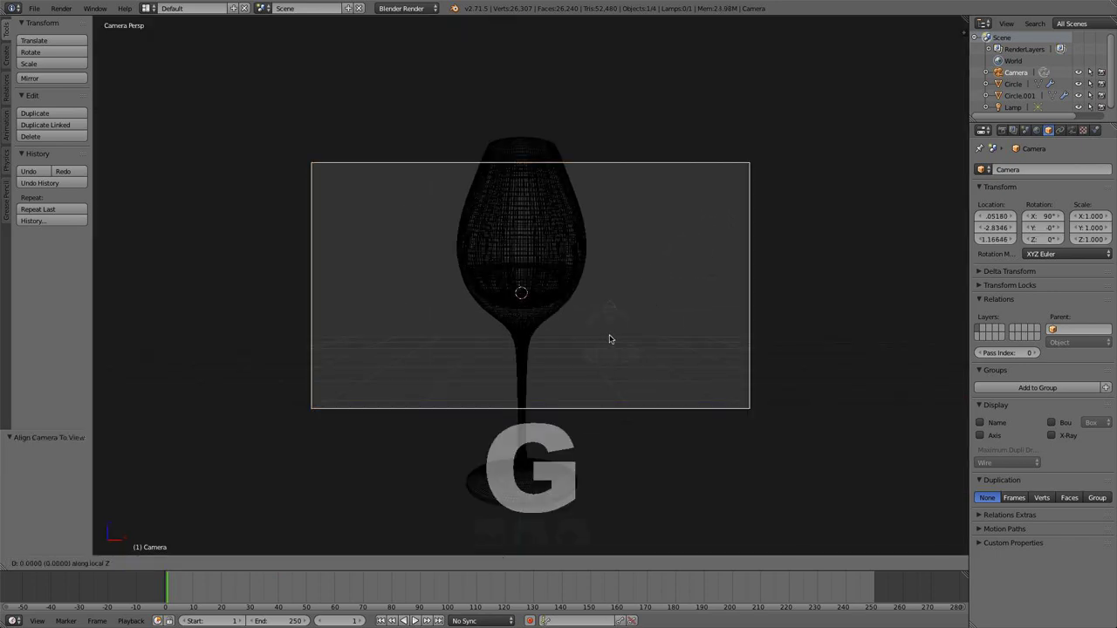
key(z)
key(z)
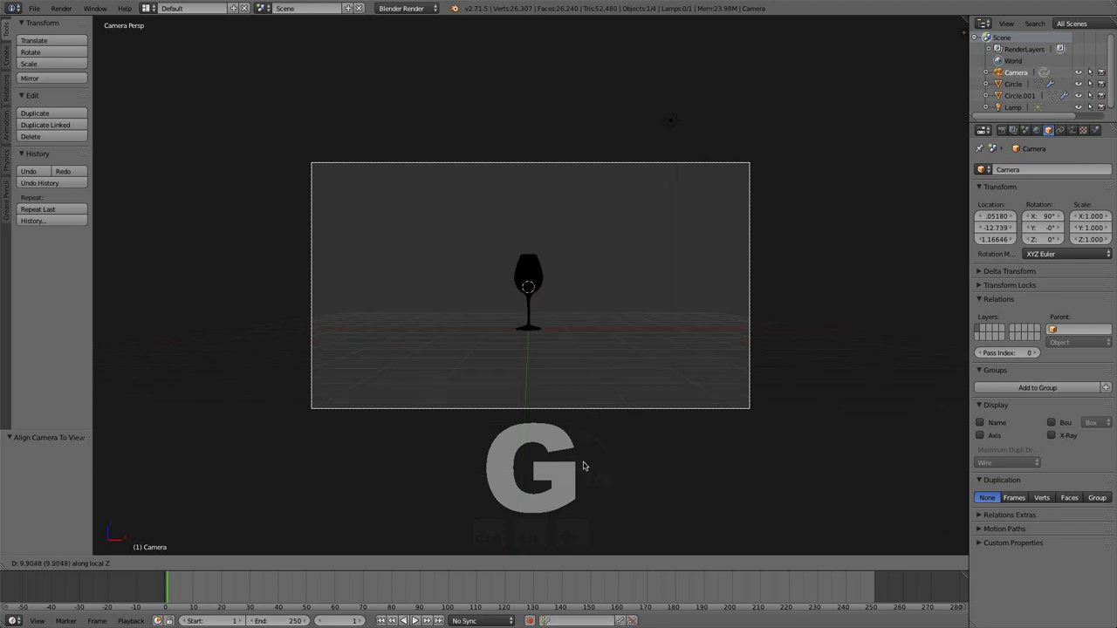
click(581, 462)
- Set the camera's focal length to 80 mm
click(1073, 130)
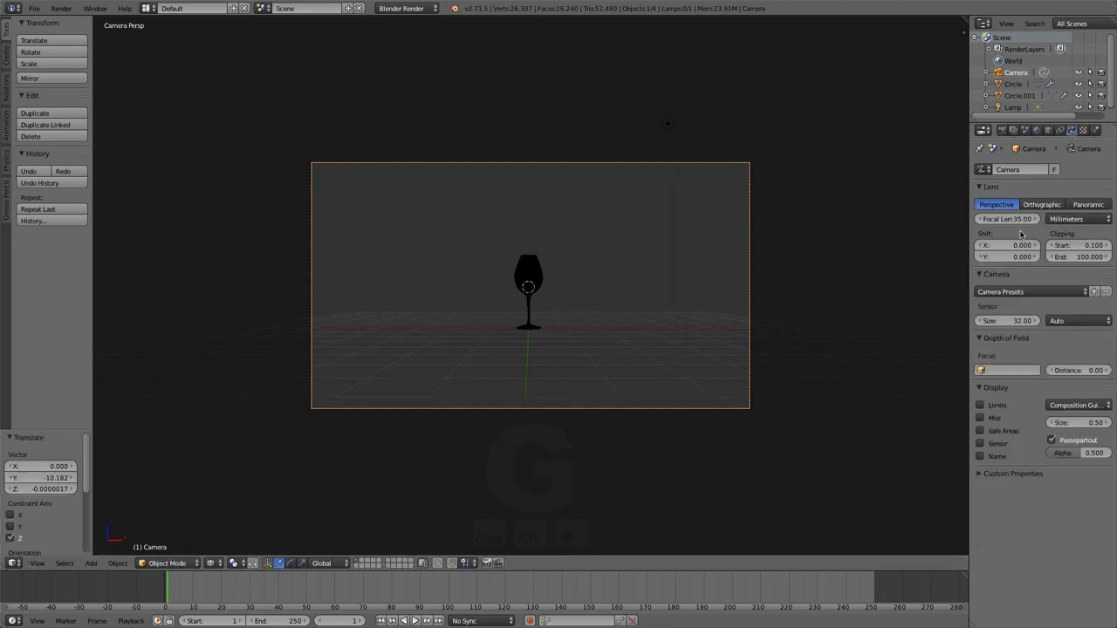
click(1008, 218)
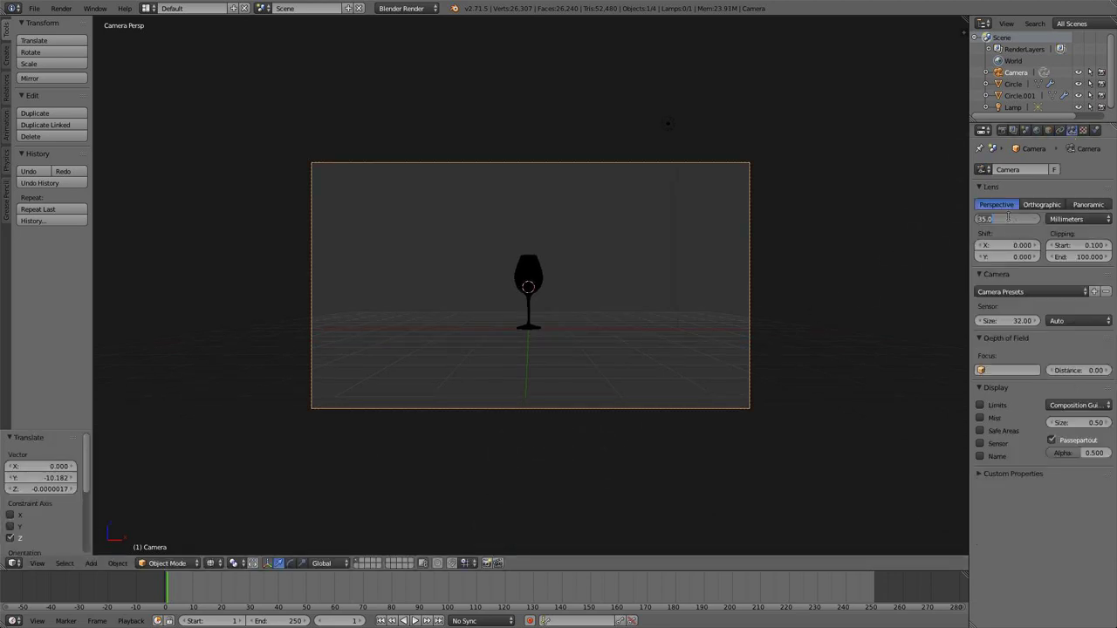
text(80)
key(Return)
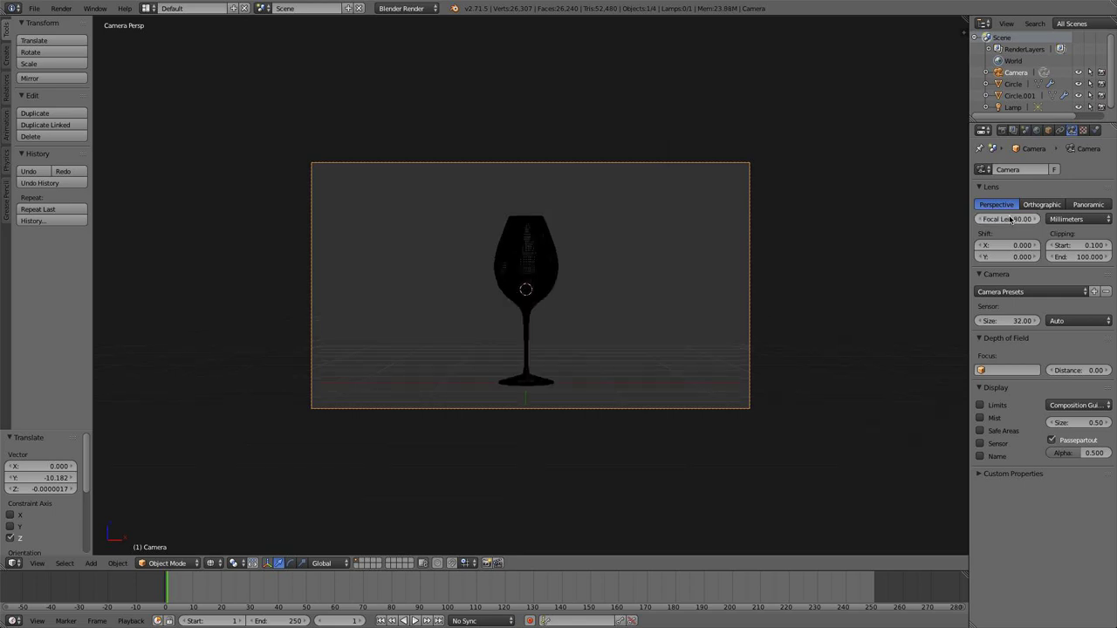
click(1010, 219)
key(Return)
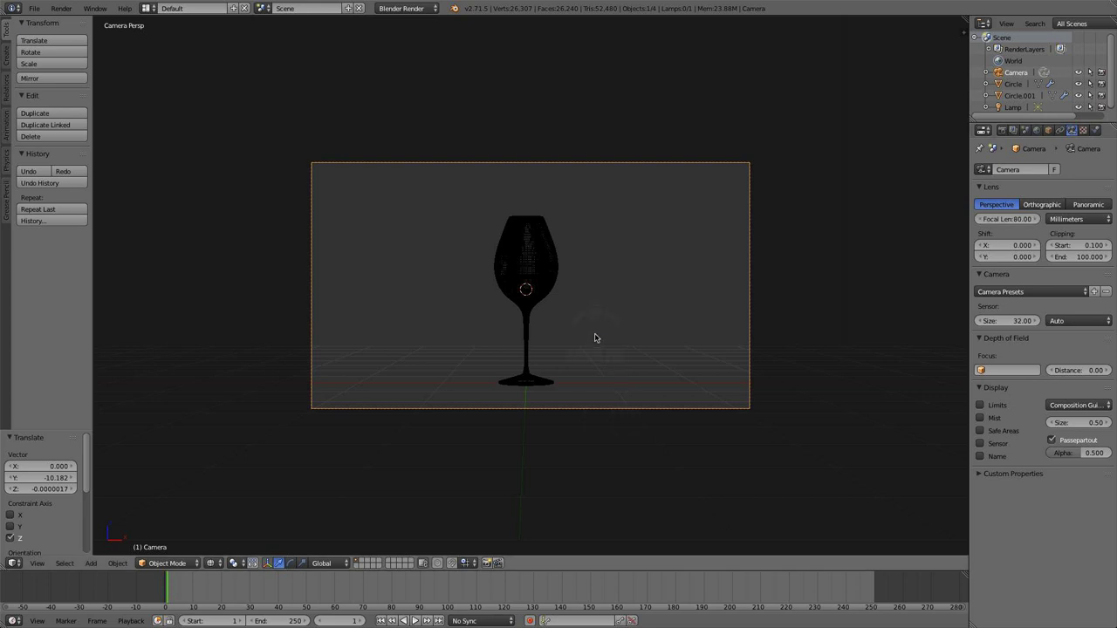
- Move the camera about 8.23 units closer along its local Z axis and raise it about 0.306 along global Z
key(g)
key(z)
key(z)
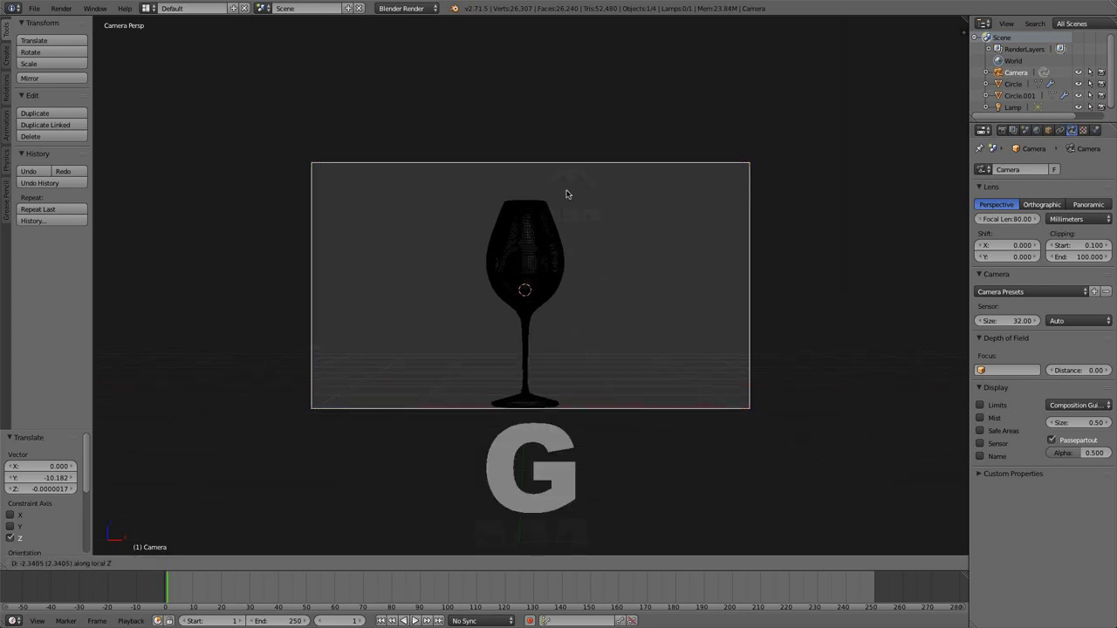
click(496, 75)
key(g)
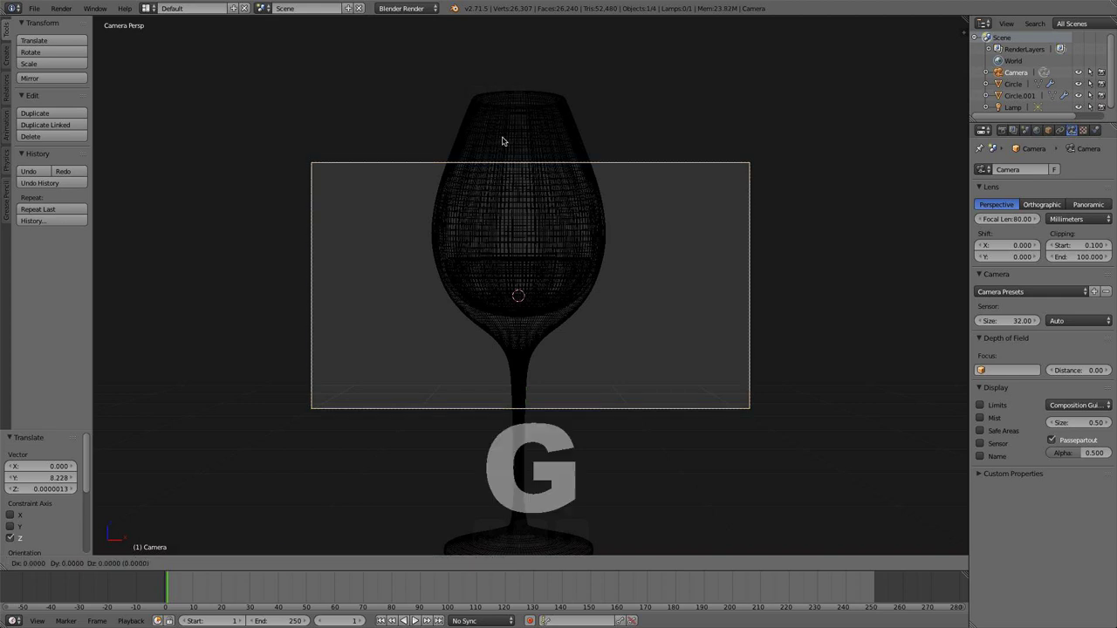
key(z)
click(495, 86)
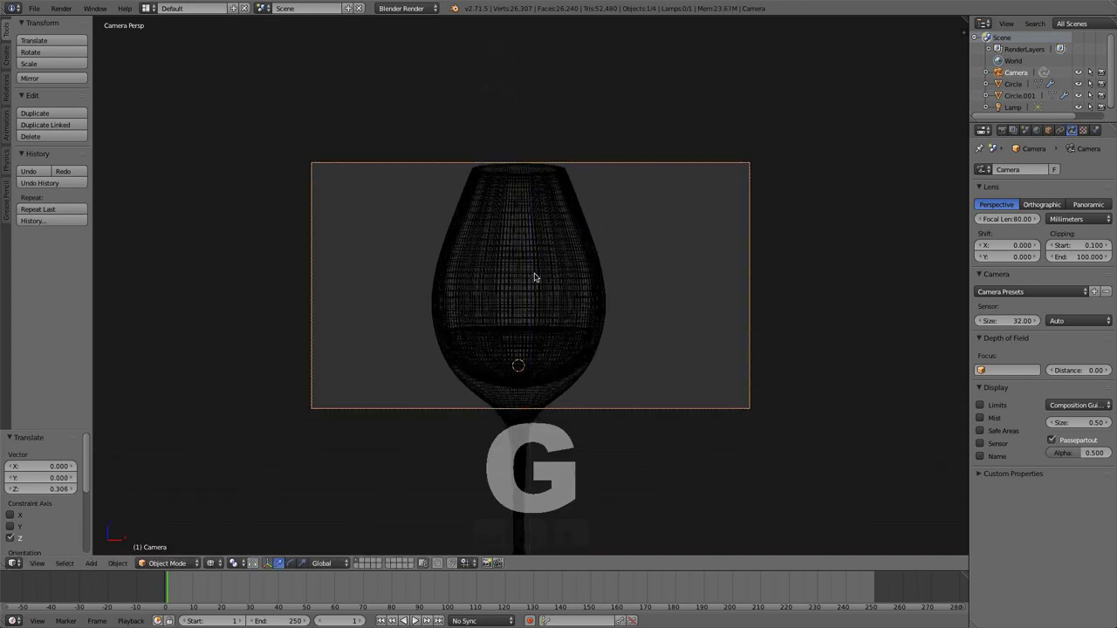
- Pull the camera back about 2.04 units along its local Z axis to fit the whole bowl in frame
key(g)
key(z)
key(z)
click(523, 408)
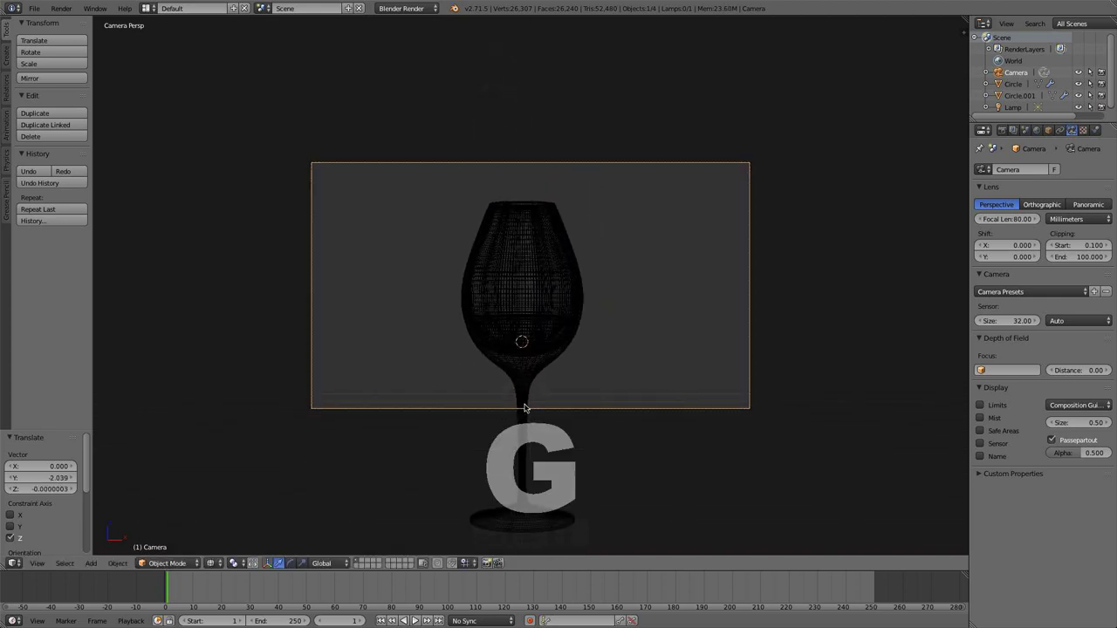
- Select the wine glass object and widen the Properties editor
scroll(669, 323, down, 2)
scroll(671, 314, up, 5)
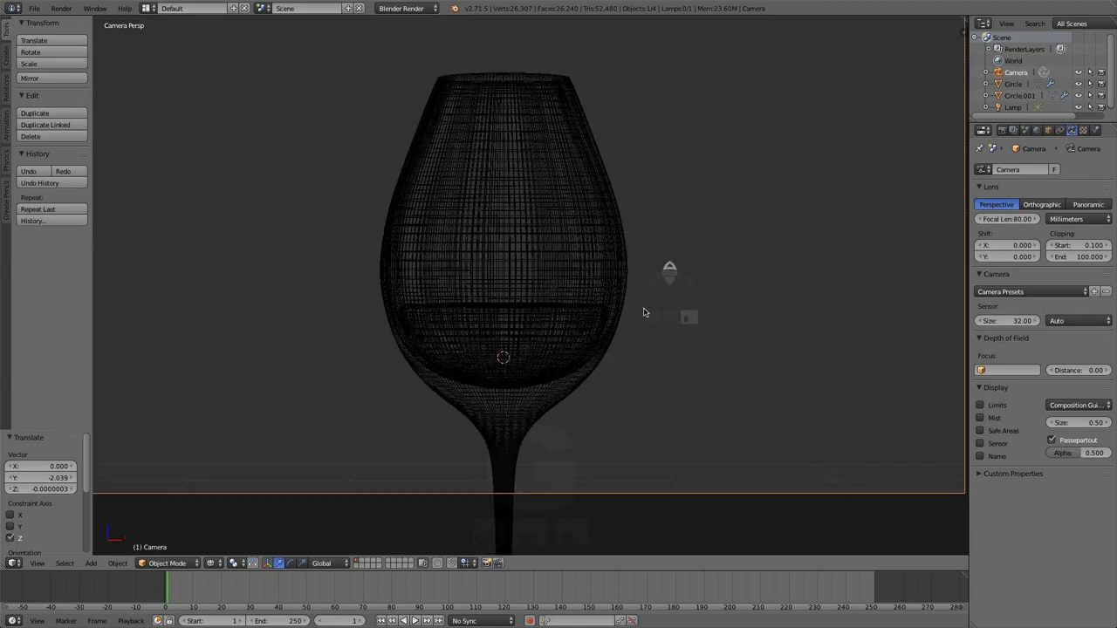
right_click(597, 307)
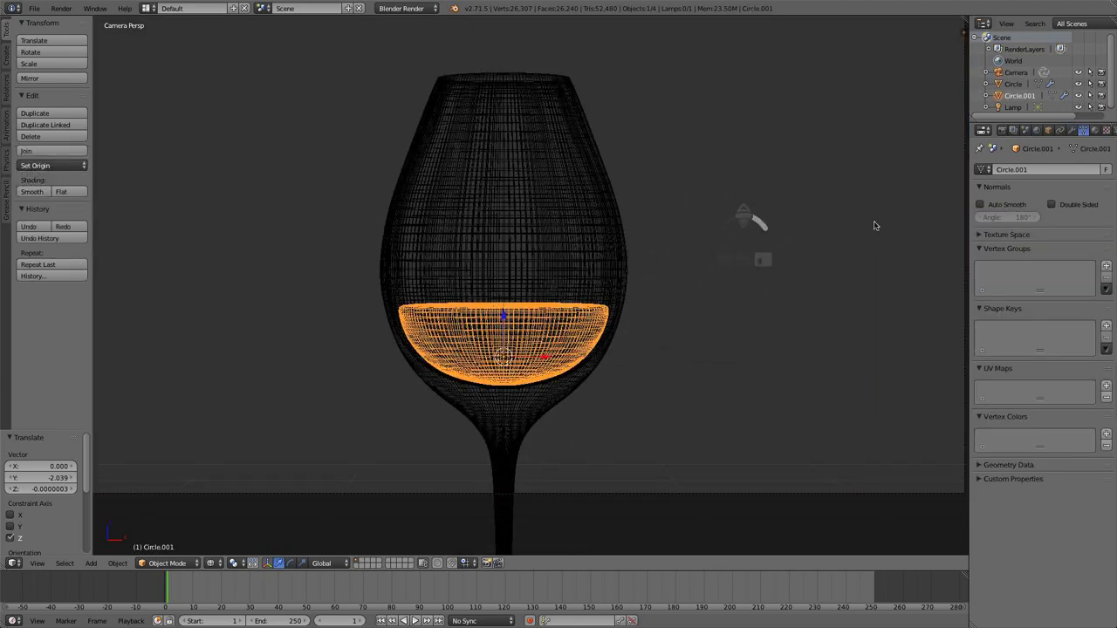
right_click(633, 224)
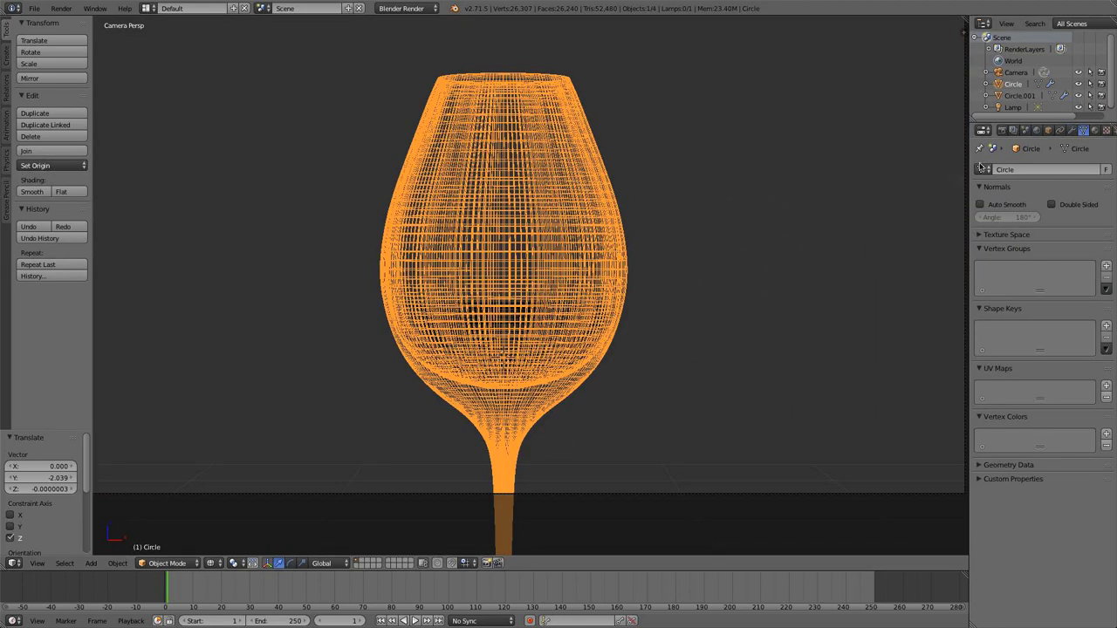
drag(966, 158, 856, 144)
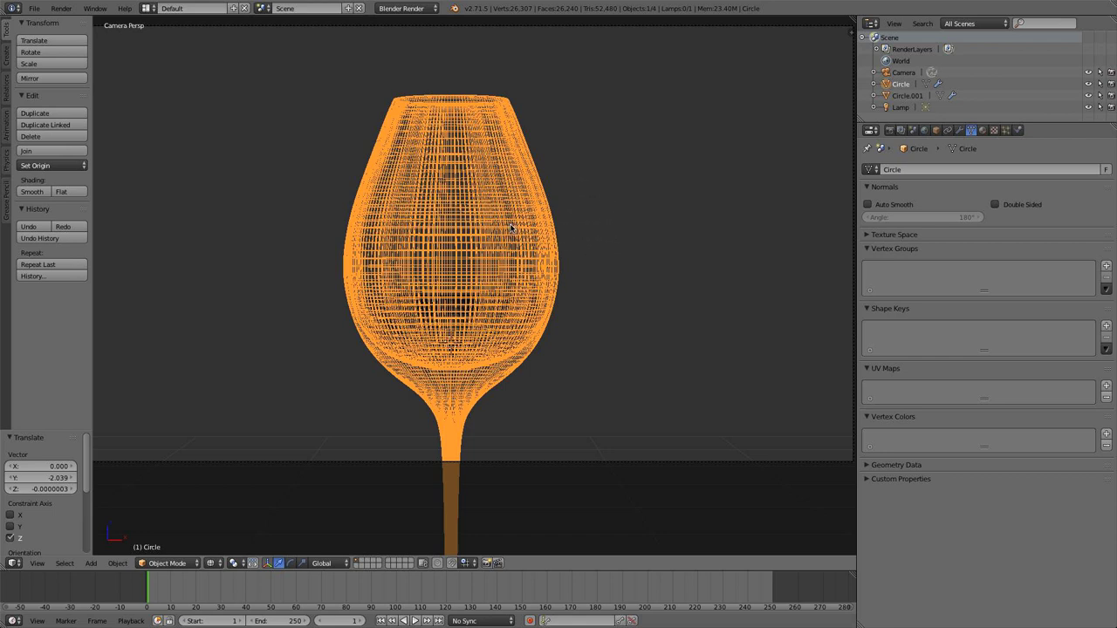
scroll(512, 228, down, 4)
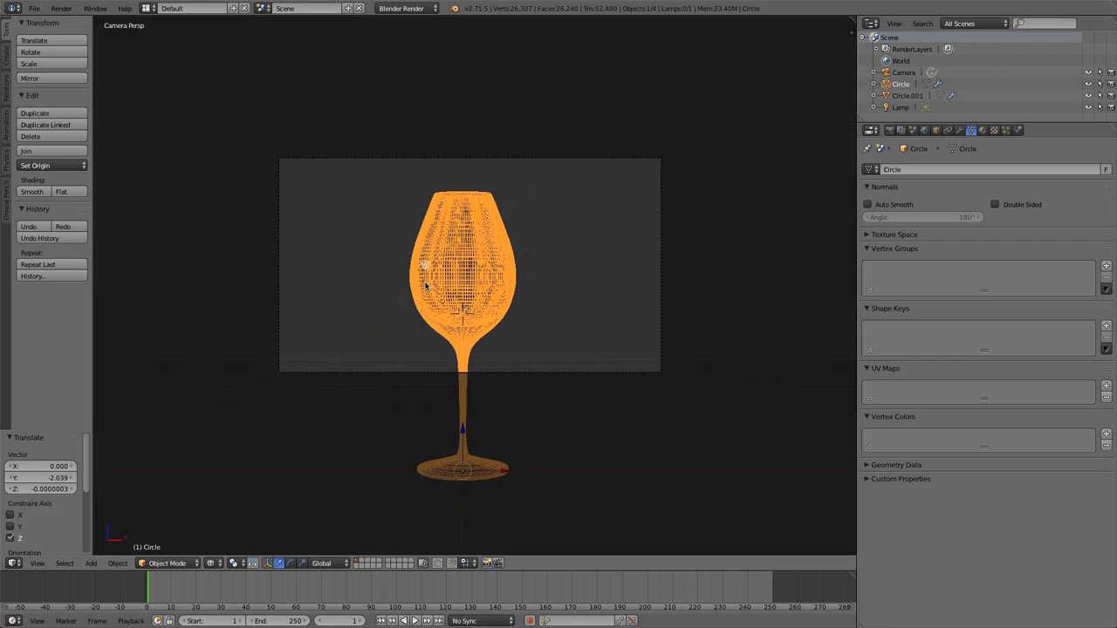
scroll(543, 260, up, 6)
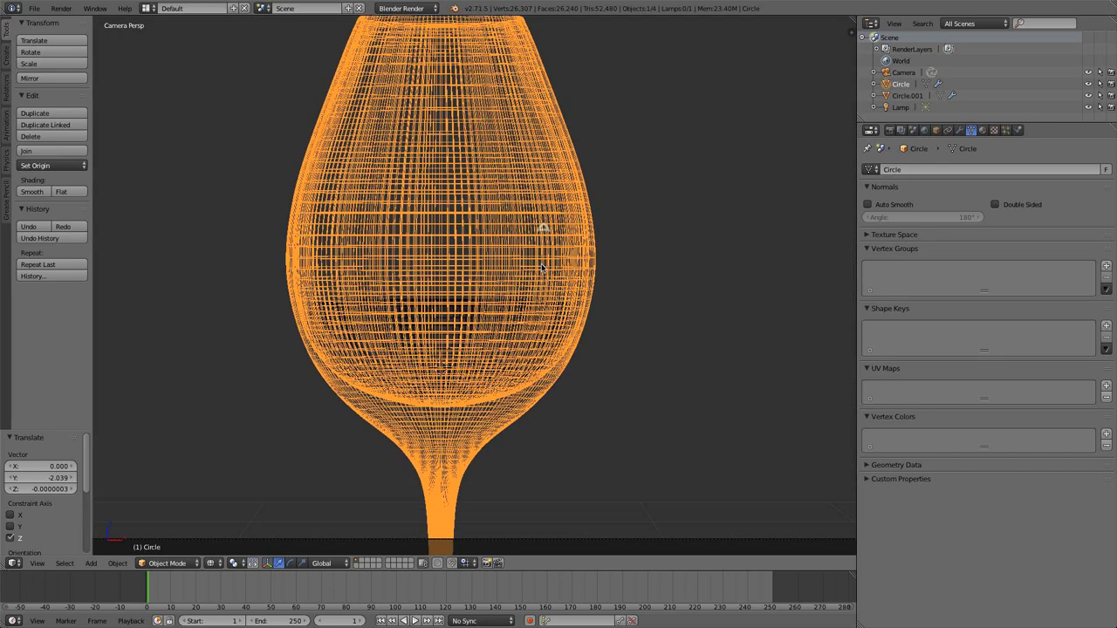
- Insert a Rotation keyframe for the upright wine glass object at frame 10
right_click(468, 314)
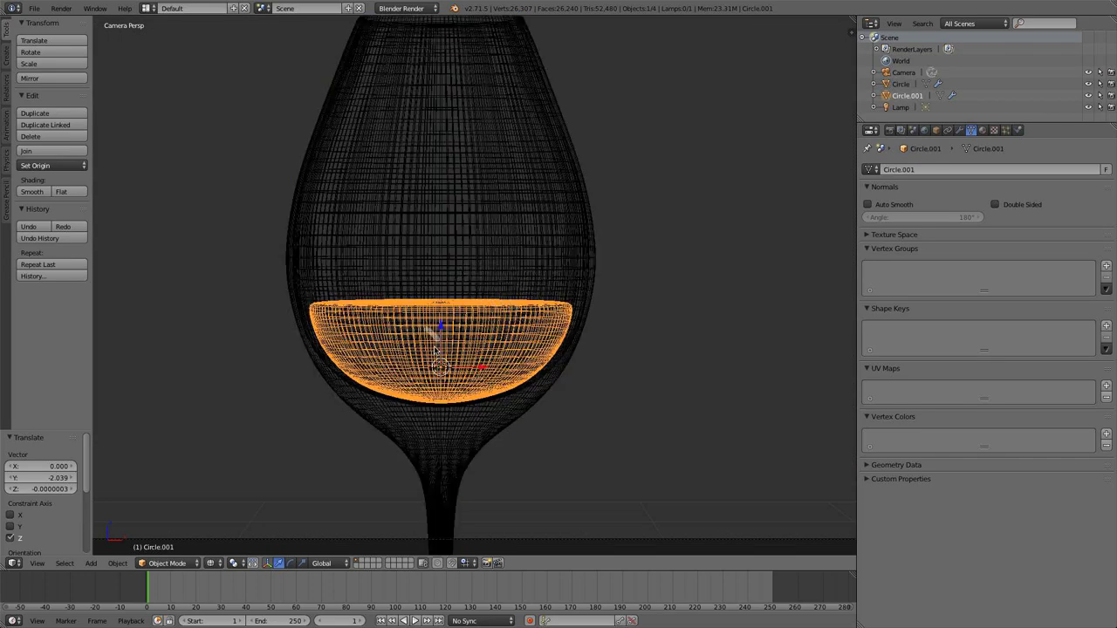
scroll(434, 310, down, 5)
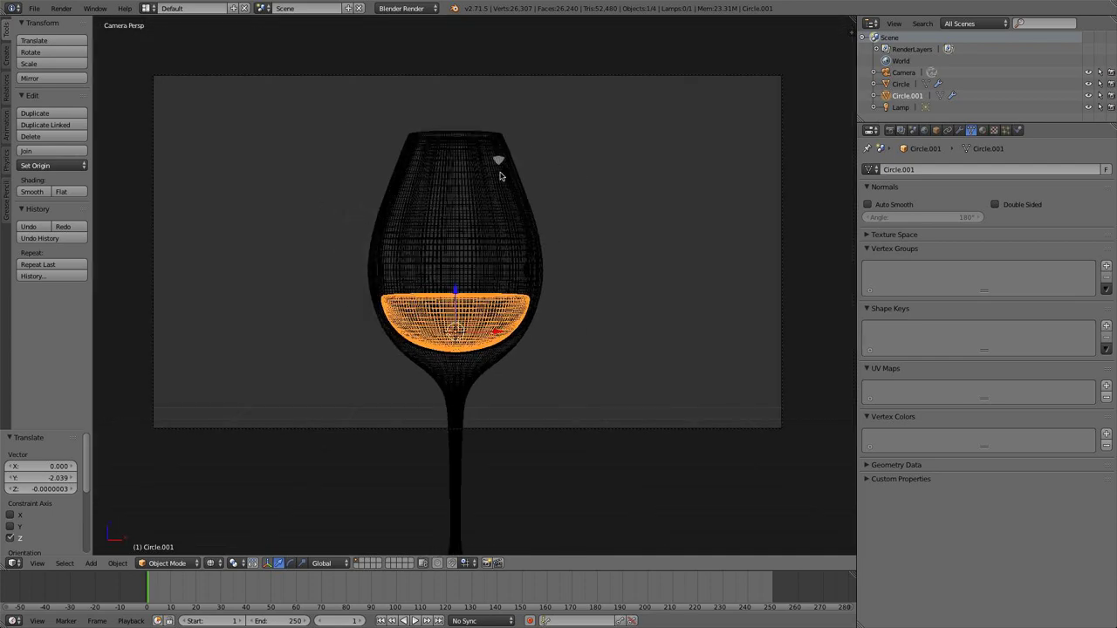
right_click(451, 208)
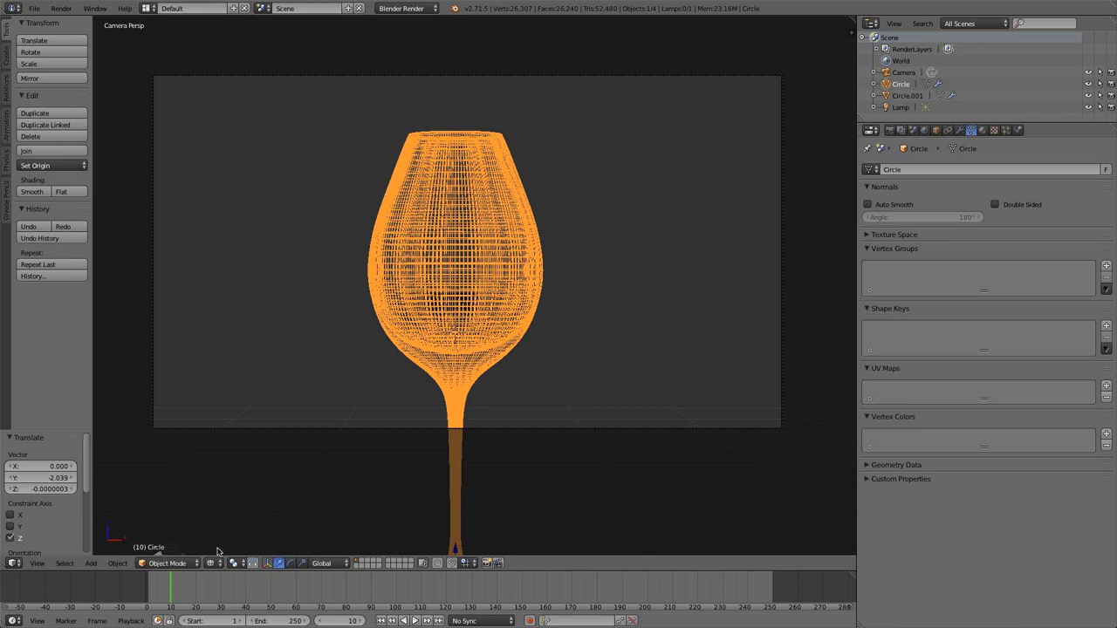
key(i)
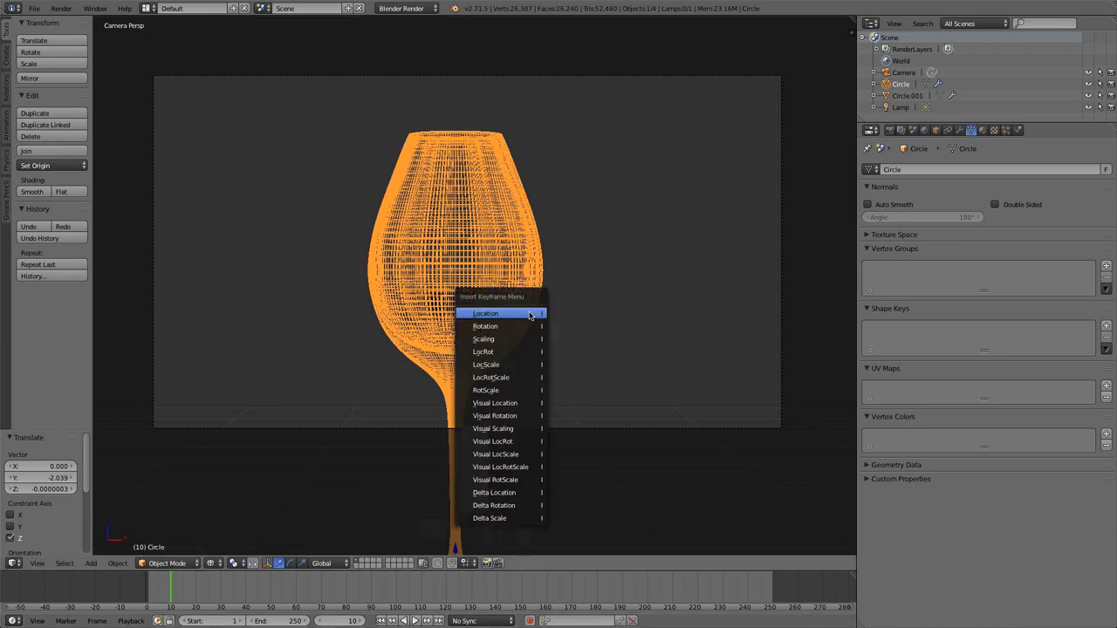
click(523, 326)
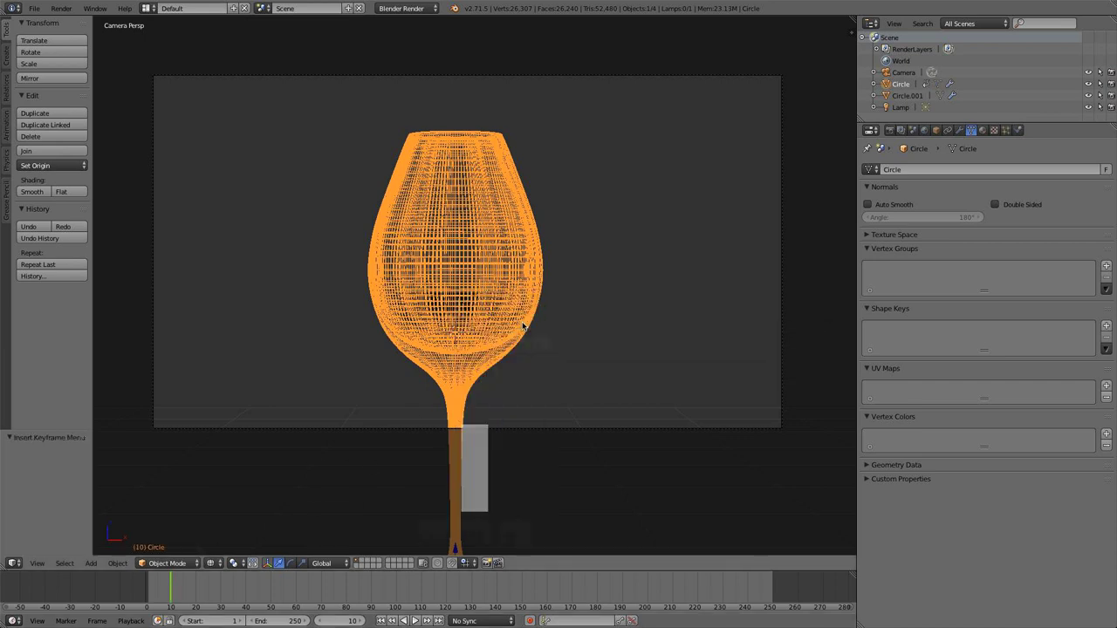
- At frame 14, rotate the wine glass about -6.23° in the front view and insert a Rotation keyframe
key(KP_1)
scroll(524, 326, up, 2)
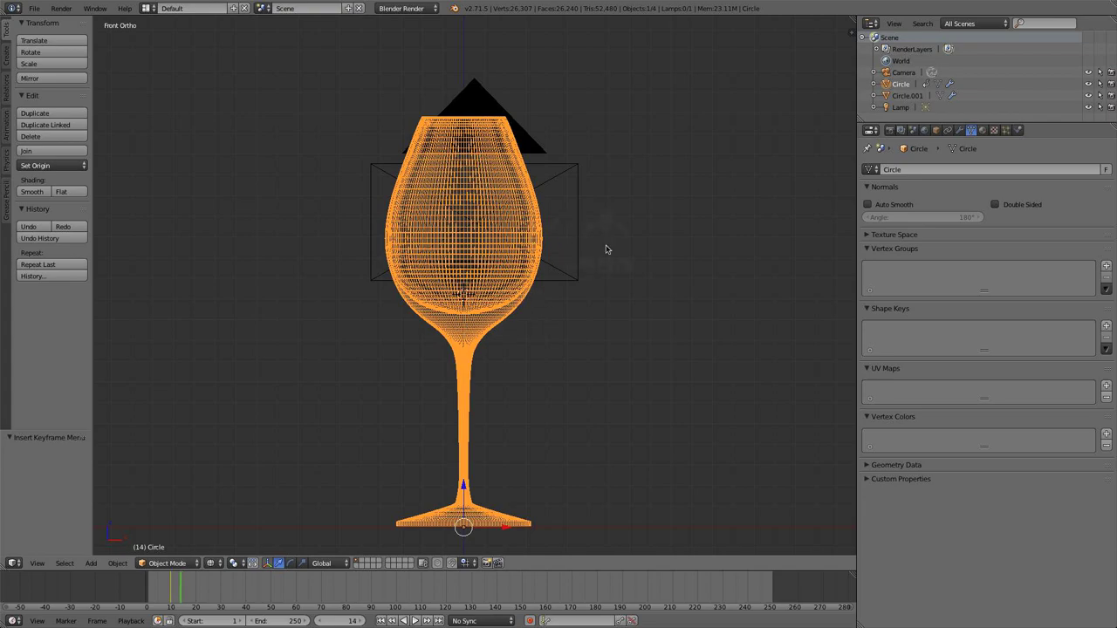
key(r)
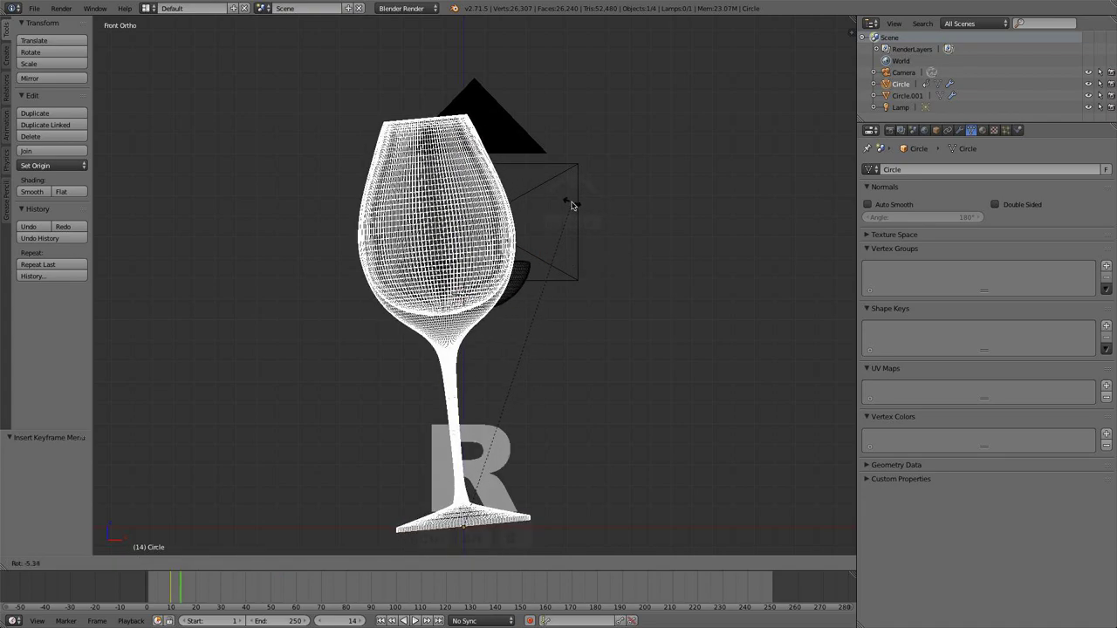
click(569, 201)
key(i)
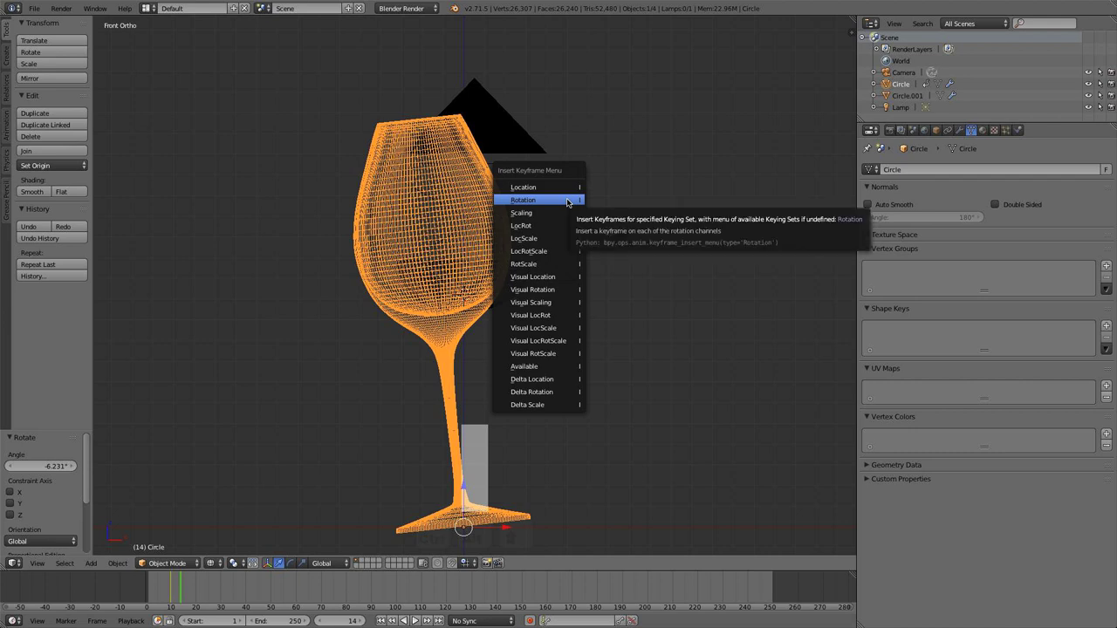
click(568, 201)
- At frame 19, rotate the wine glass about 17.38° the other way and insert a Rotation keyframe
key(Right)
key(Right)
key(Right)
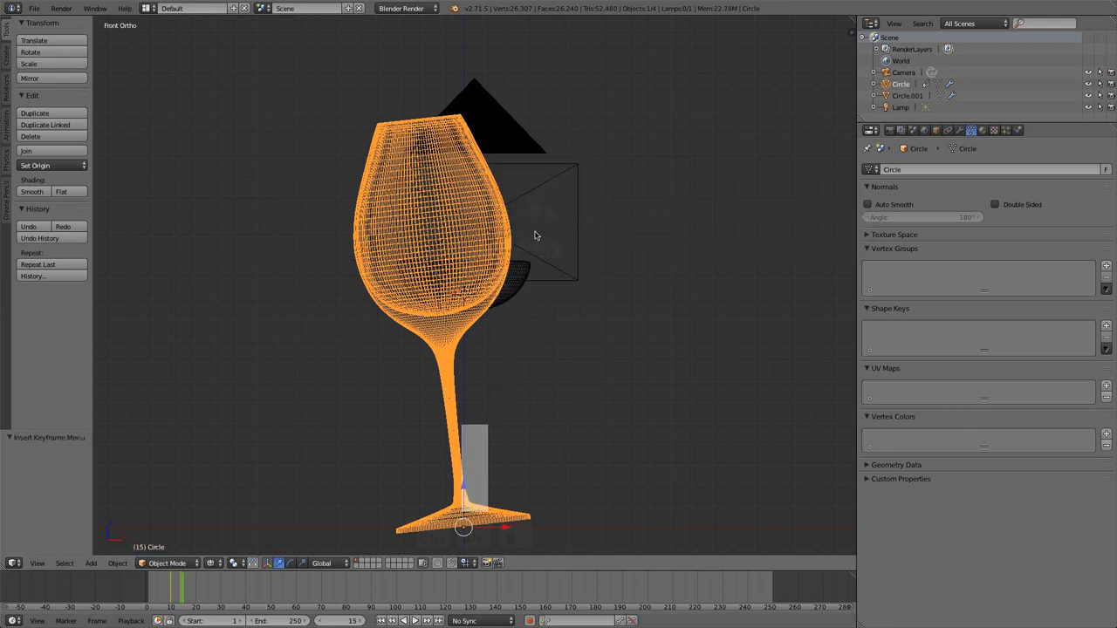
key(Right)
key(Right)
key(Right)
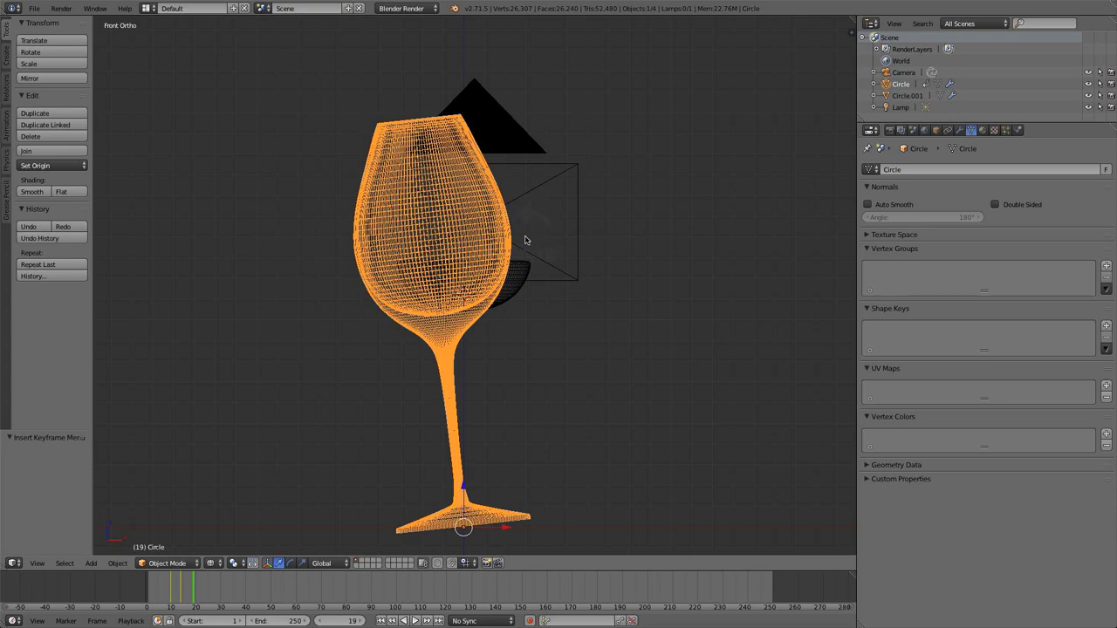
key(r)
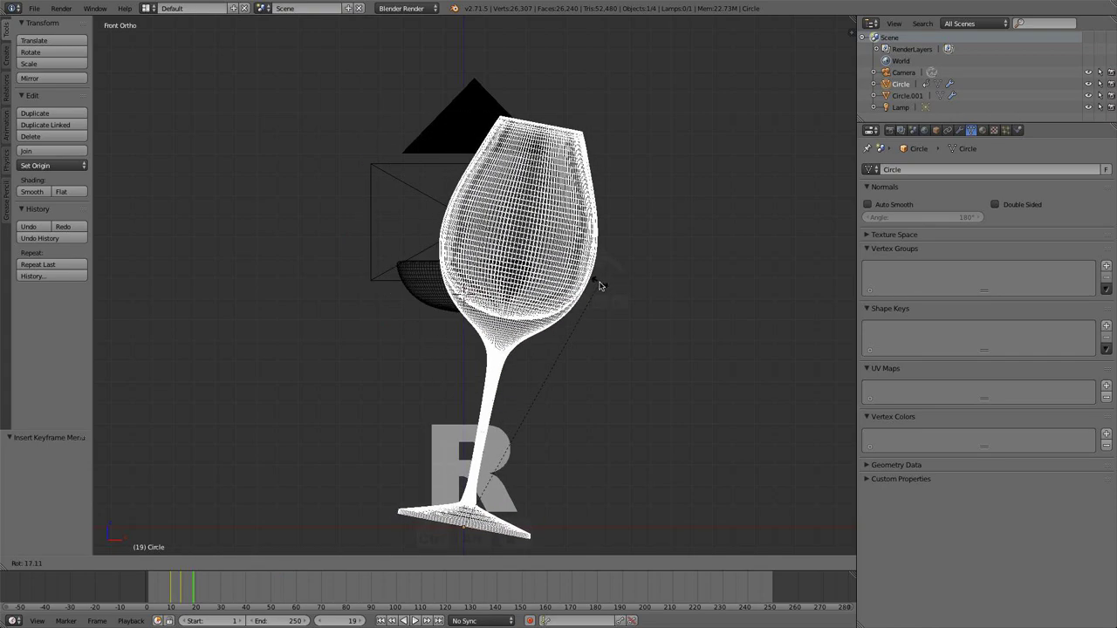
click(600, 287)
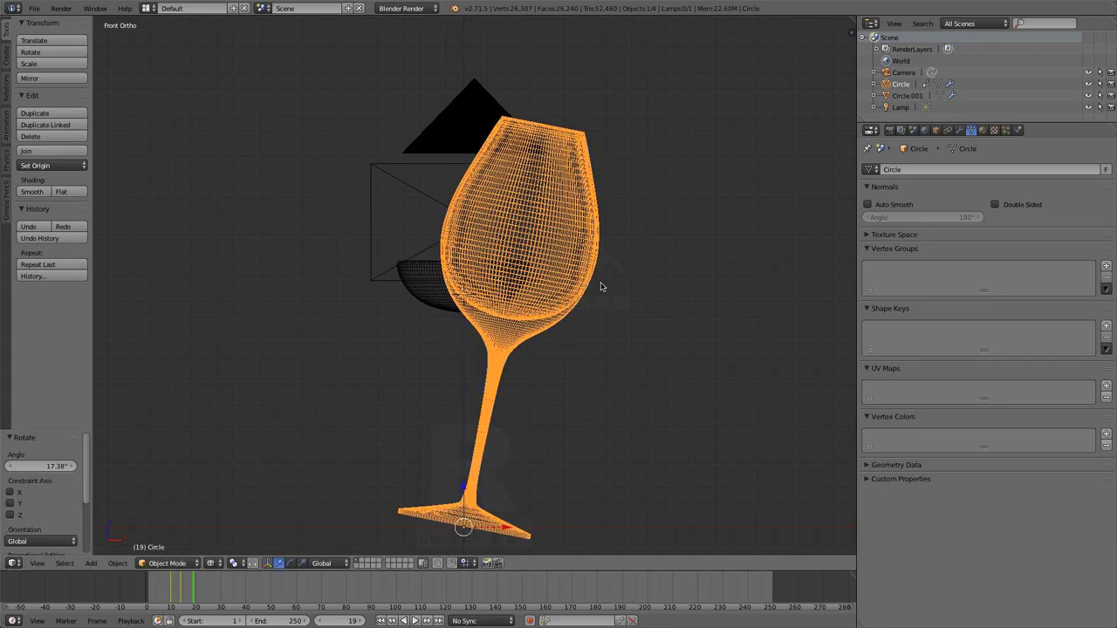
key(i)
click(600, 286)
- At frame 22, rotate the wine glass back about -4.49° and insert a Rotation keyframe
key(Right)
key(Right)
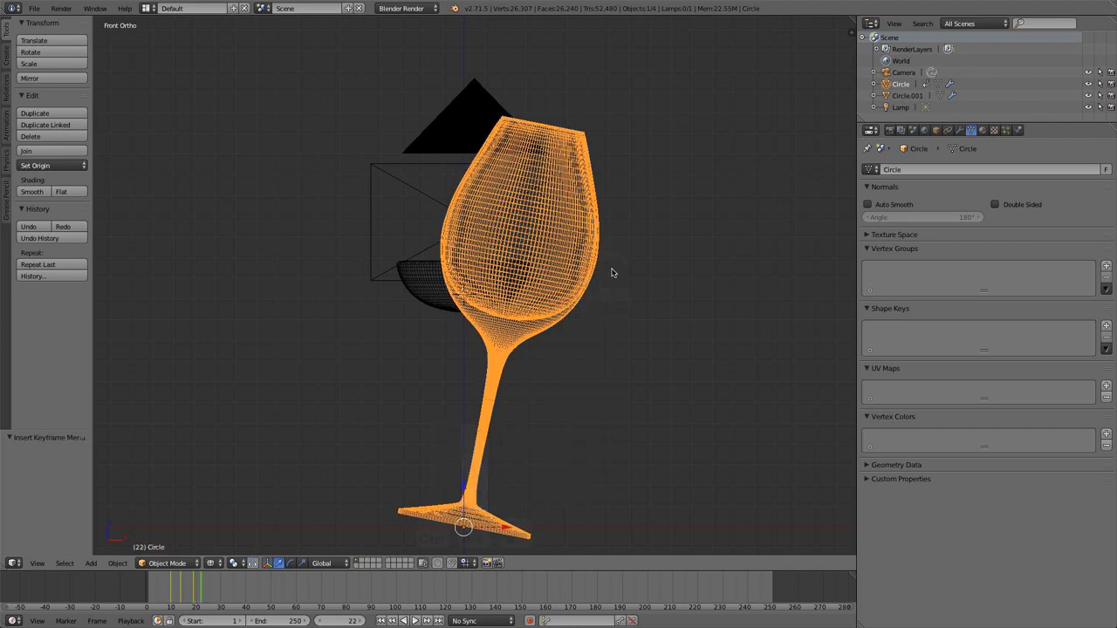
key(r)
click(600, 242)
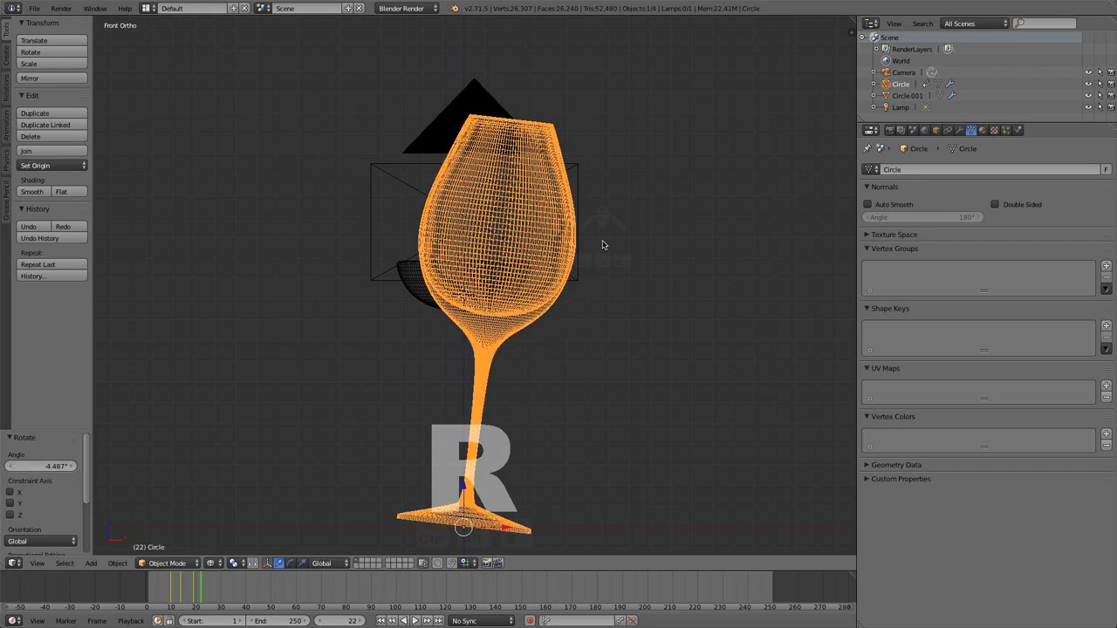
key(i)
click(602, 242)
- Step through, play and scrub the glass's tilting animation to check its motion, and return to frame 1
key(Left)
key(Left)
key(Left)
key(Left)
key(Left)
key(Left)
key(Left)
key(Left)
key(Left)
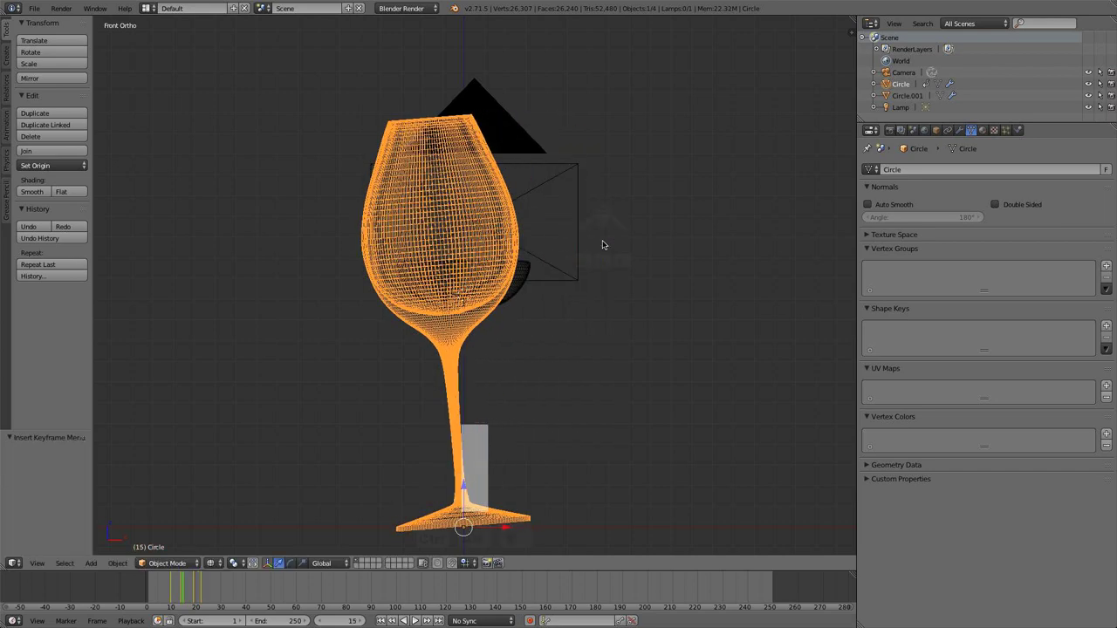
key(Left)
key(Left)
key(Left)
key(Left)
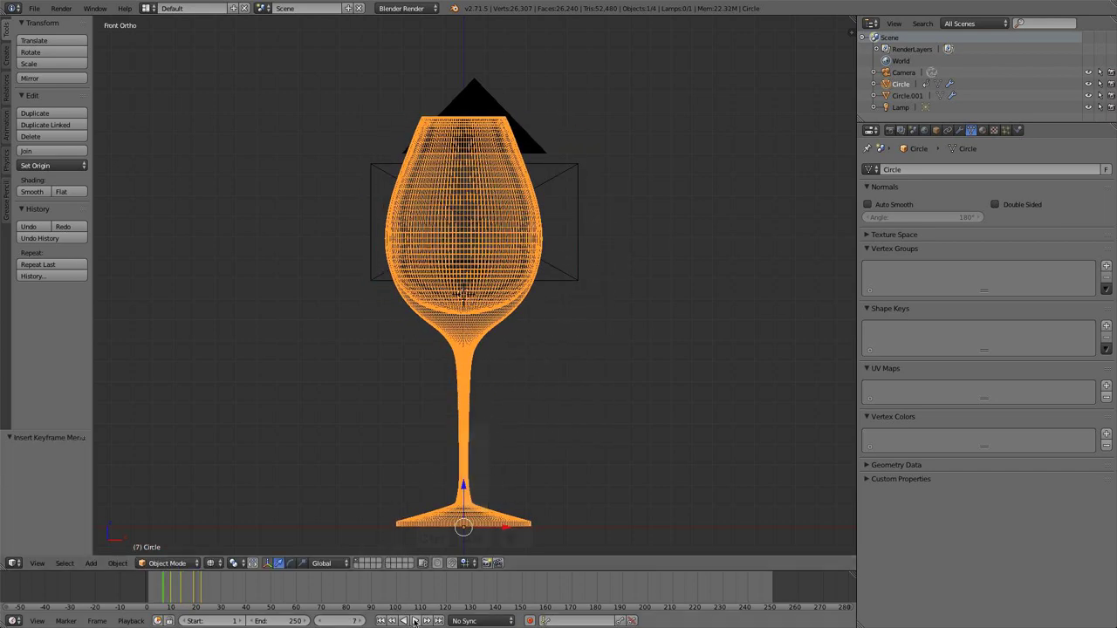
click(415, 620)
click(415, 620)
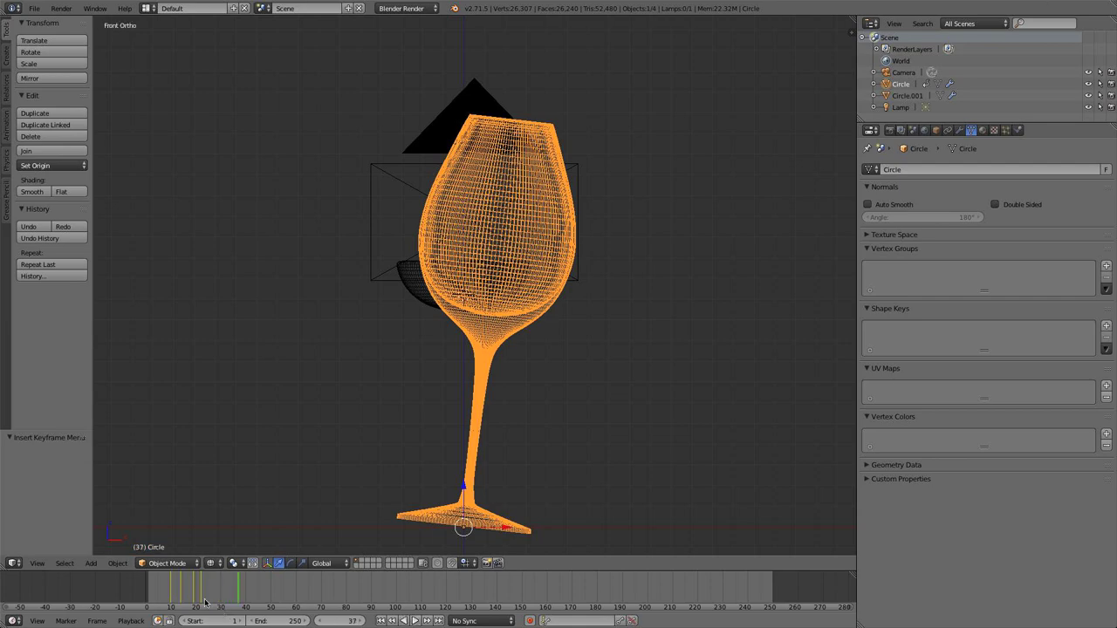
drag(205, 602, 161, 583)
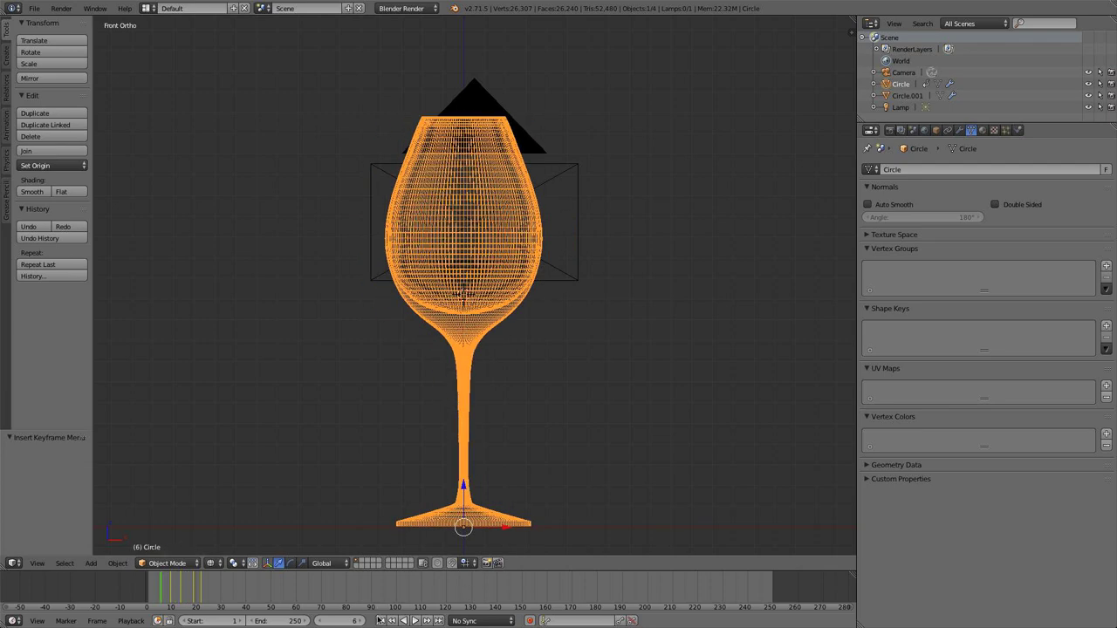
click(380, 620)
- Add a mesh cube around the glass bowl and scale it uniformly to about 0.71
scroll(502, 362, down, 2)
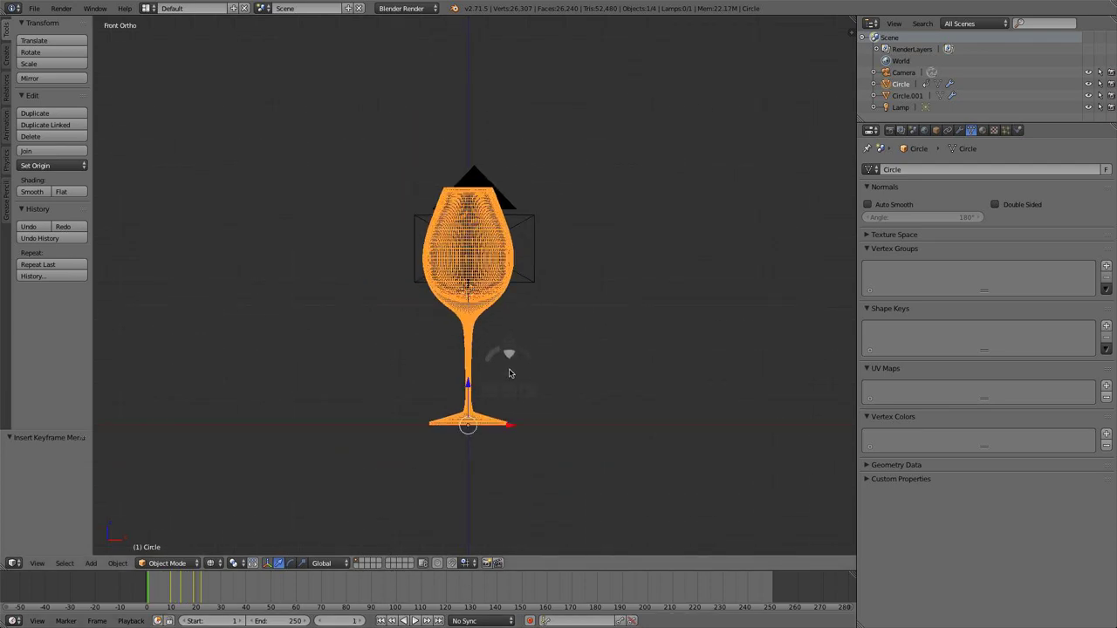
scroll(510, 368, up, 2)
shift+middle_drag(509, 368, 488, 327)
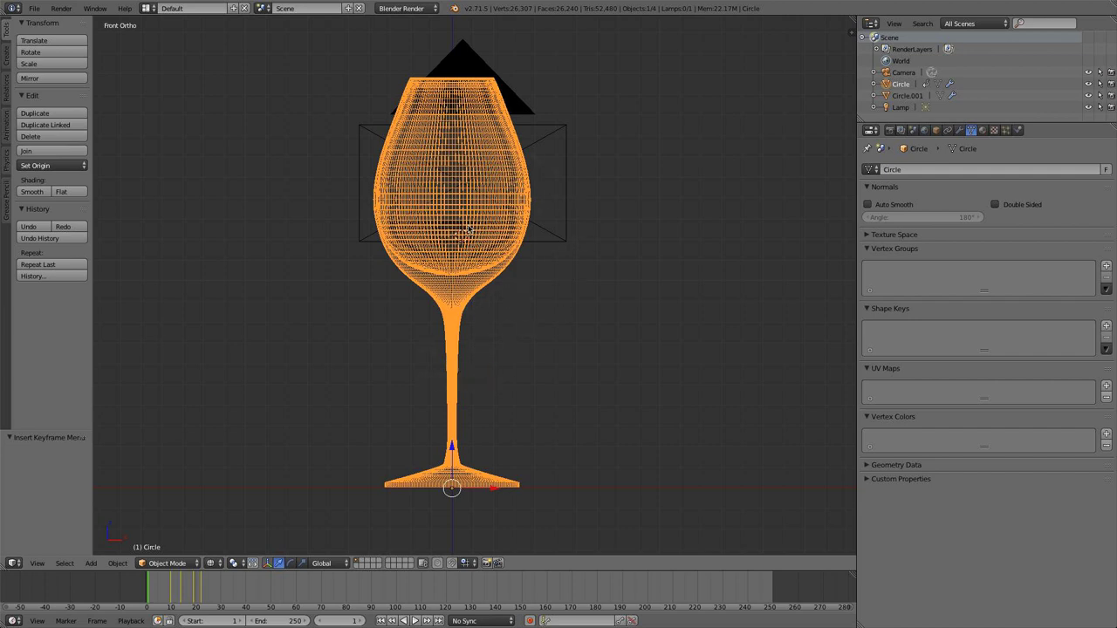
key(shift+a)
mouse_move(453, 225)
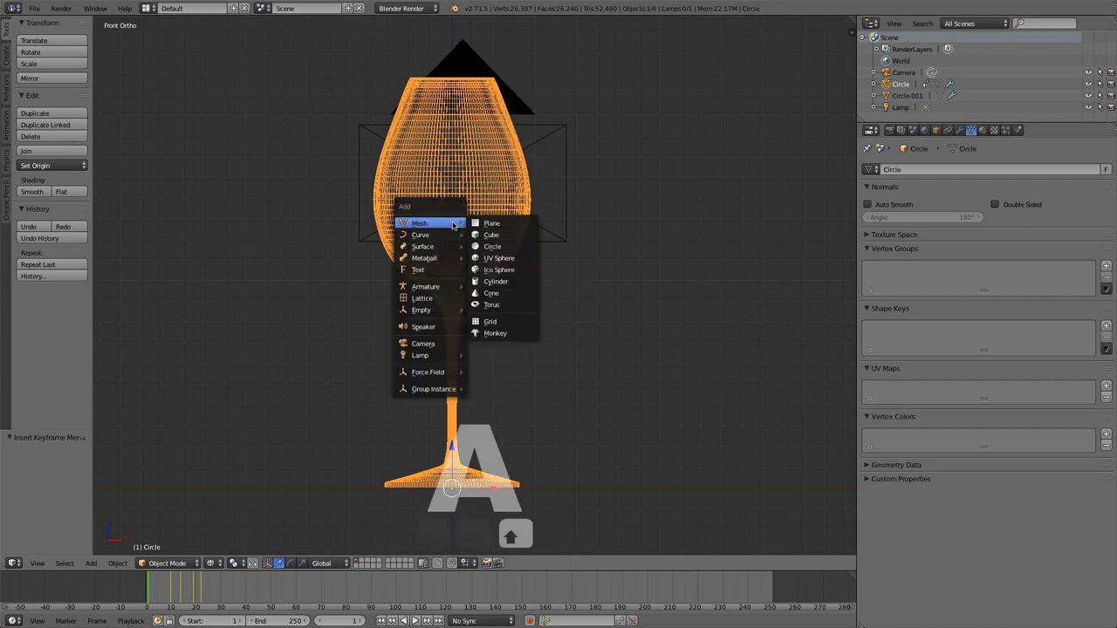
click(511, 237)
key(s)
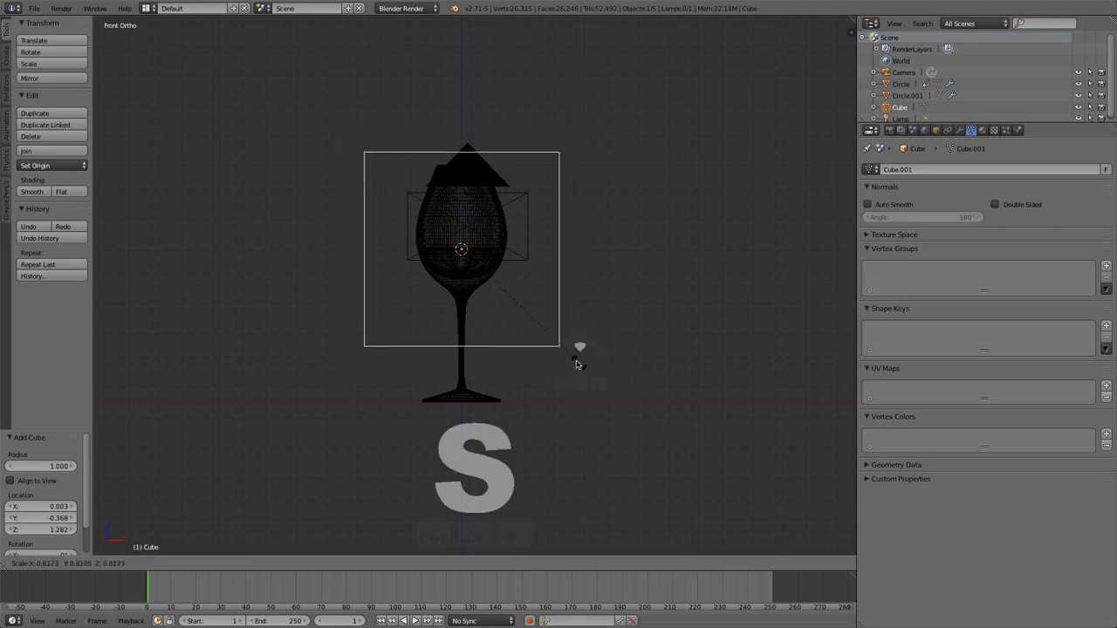
click(561, 354)
- Raise the cube about 0.228 along global Z
key(g)
key(z)
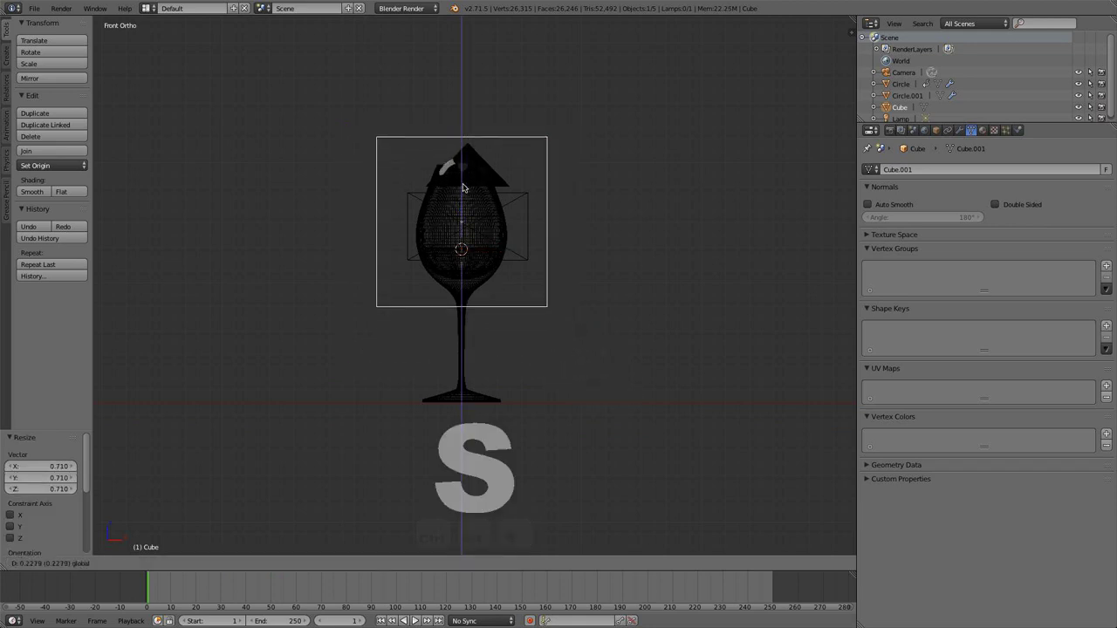
click(412, 326)
- At frame 26, shift the cube along global X toward the tilted glass and raise it about 0.15 along global Z
click(210, 589)
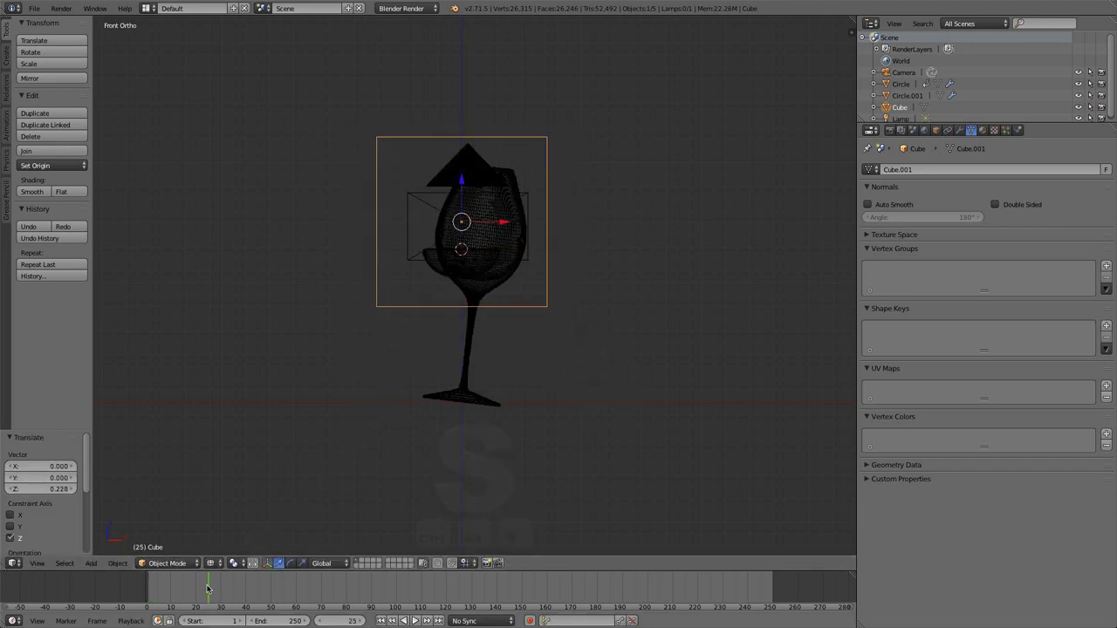
key(g)
key(x)
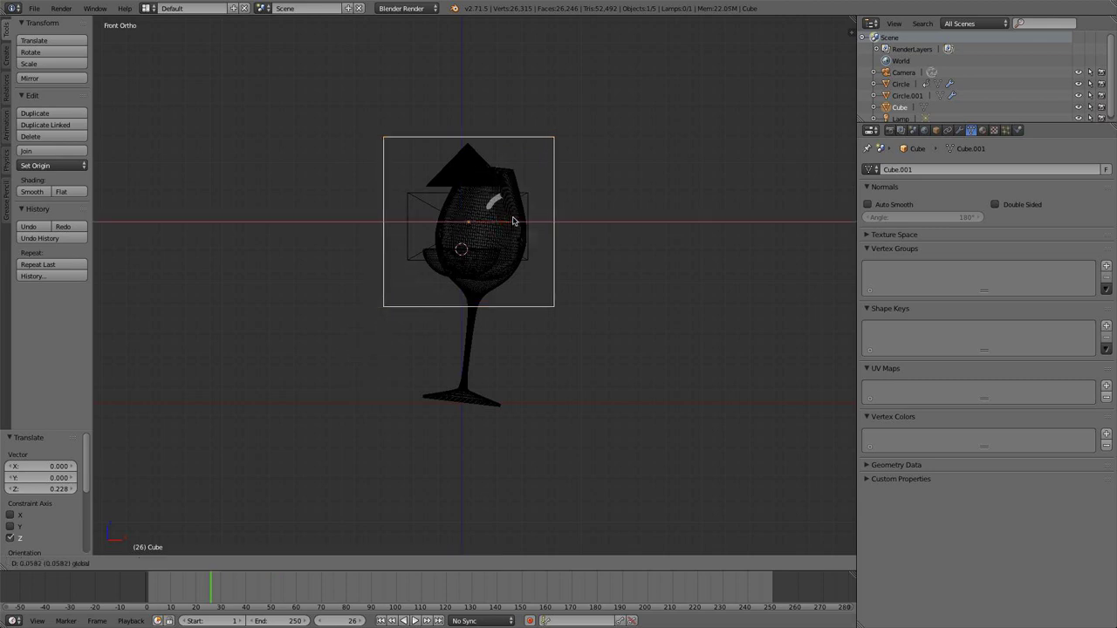
click(493, 204)
key(g)
key(z)
click(476, 173)
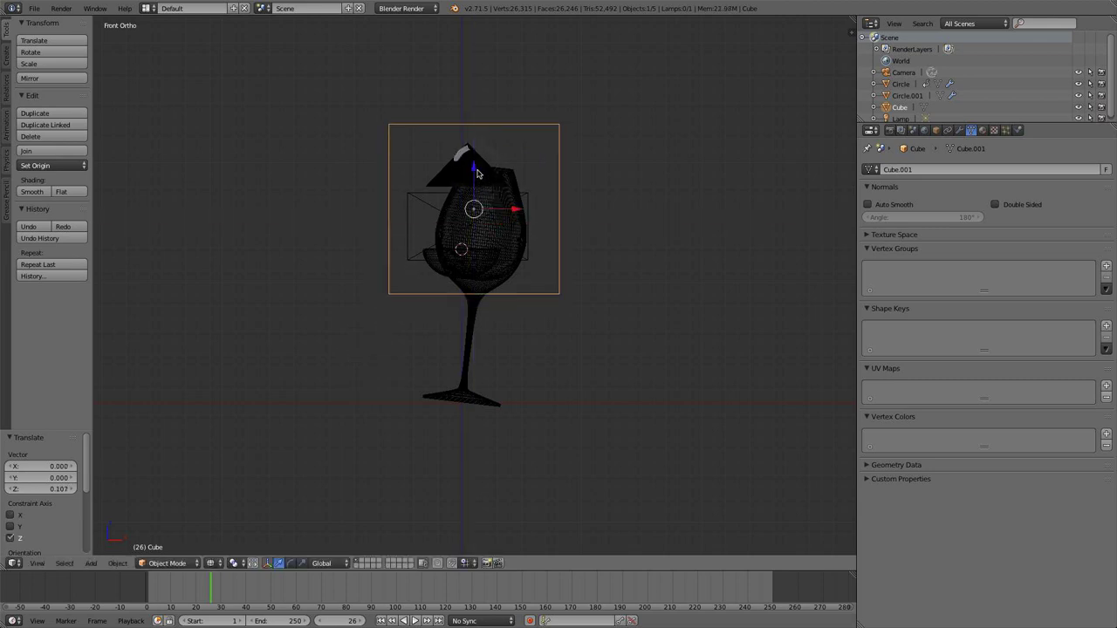
key(g)
key(z)
click(479, 166)
- Align the cube with the bowl by moving it about 0.359 along global Y and 0.019 along global X
middle_drag(478, 166, 505, 353)
key(KP_7)
key(g)
key(y)
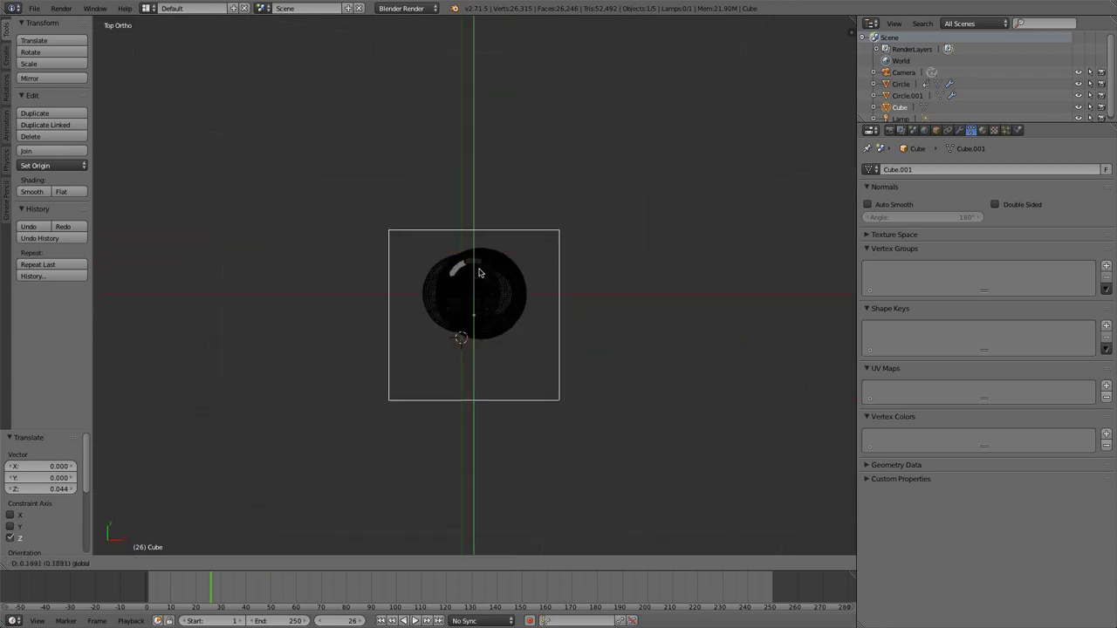
click(488, 255)
key(KP_1)
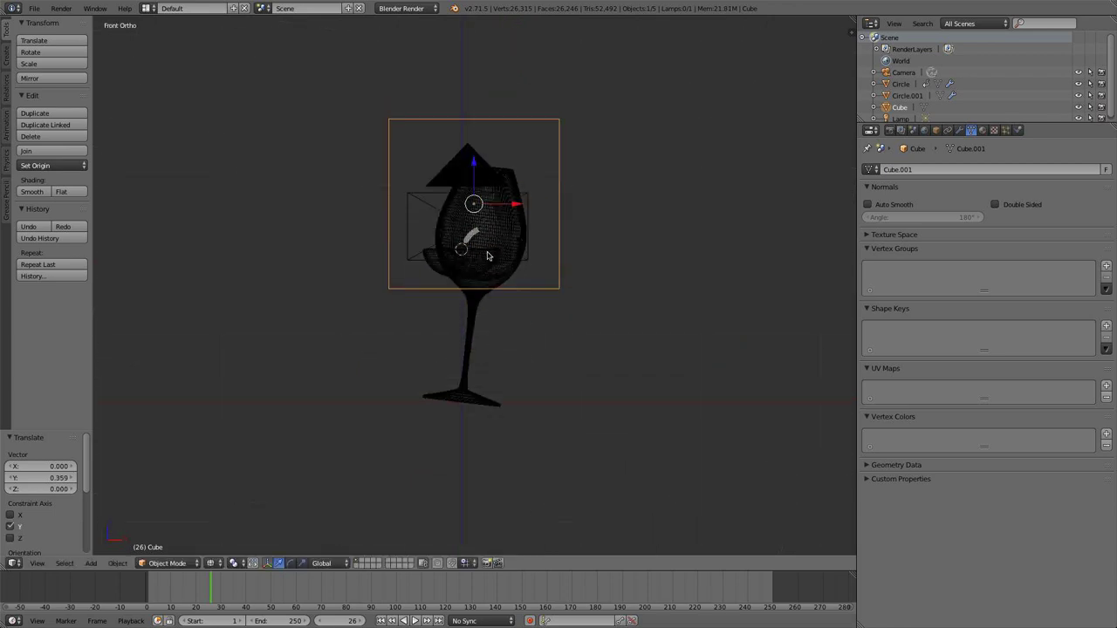
key(g)
key(x)
click(517, 208)
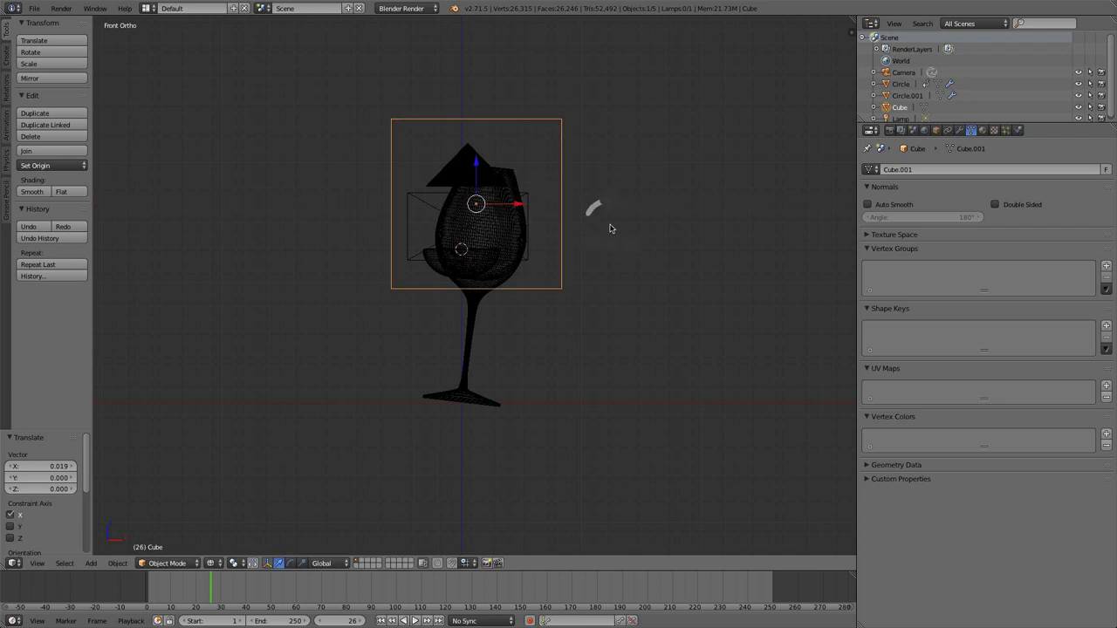
- Stretch the cube along global Z by factors of about 1.07 and 1.016
key(s)
key(z)
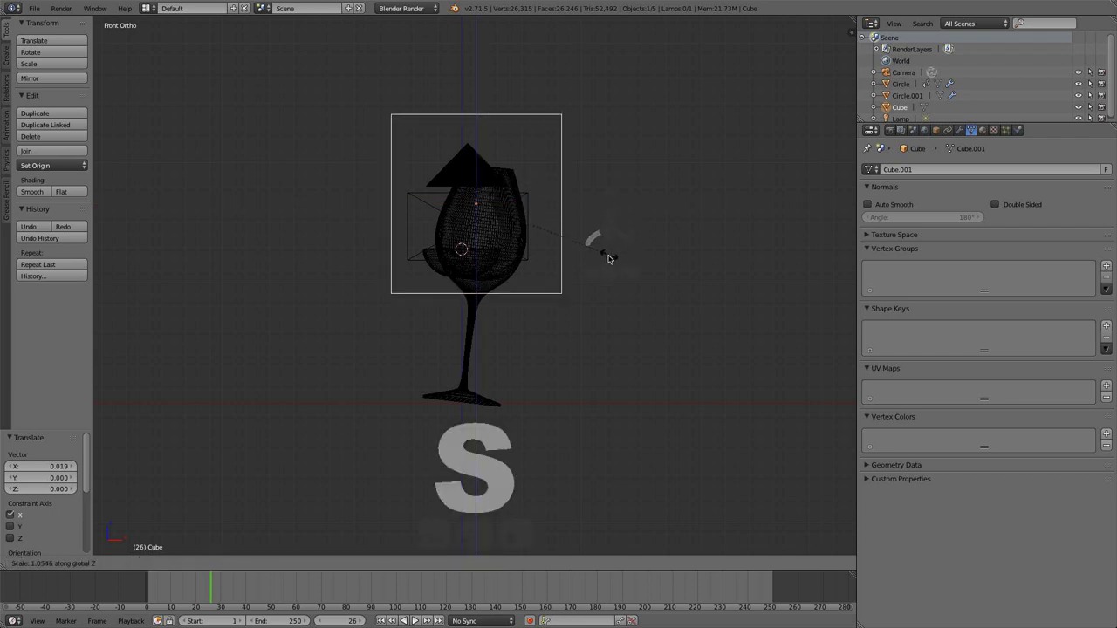
click(608, 264)
key(s)
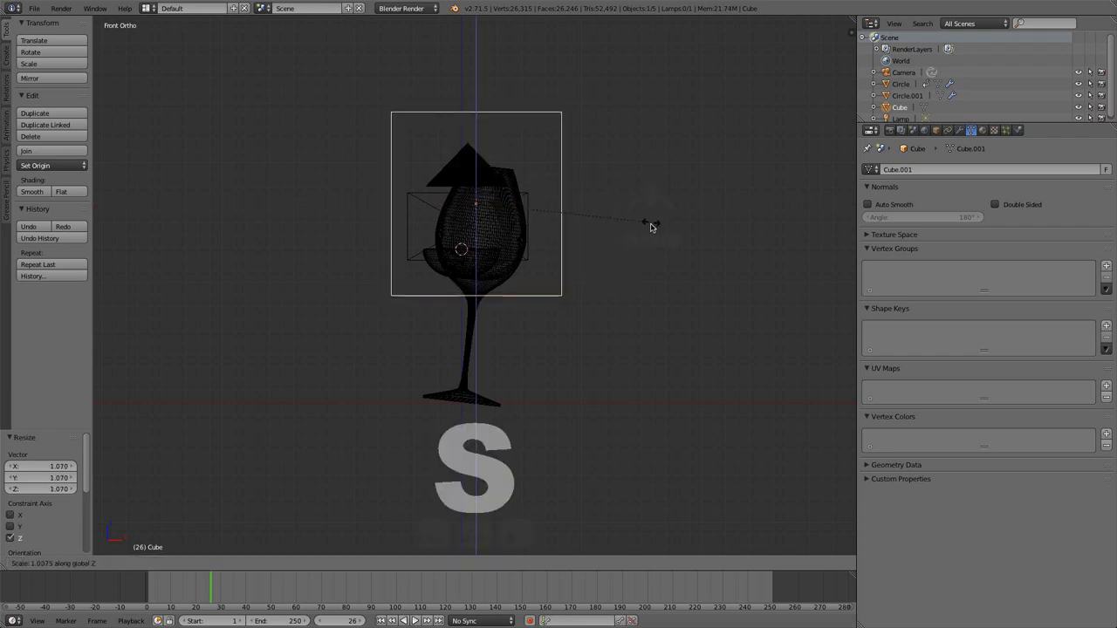
click(628, 231)
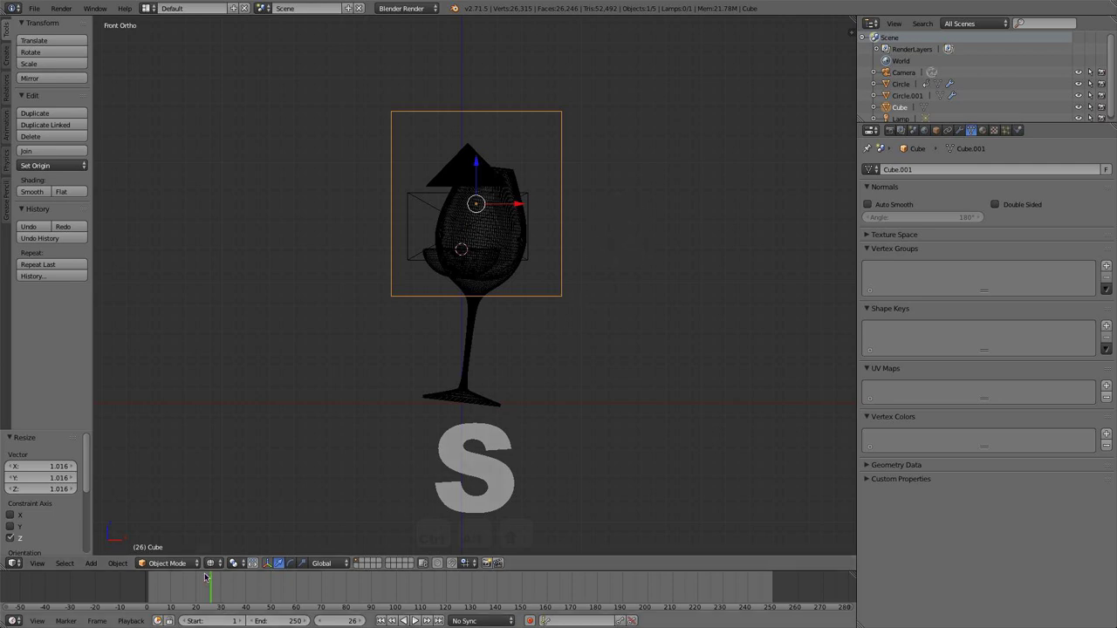
- Enable fluid physics on the cube around the bowl and set its type to Domain
mouse_move(210, 580)
mouse_down()
mouse_move(166, 580)
mouse_move(188, 575)
mouse_move(193, 546)
mouse_move(223, 580)
mouse_up()
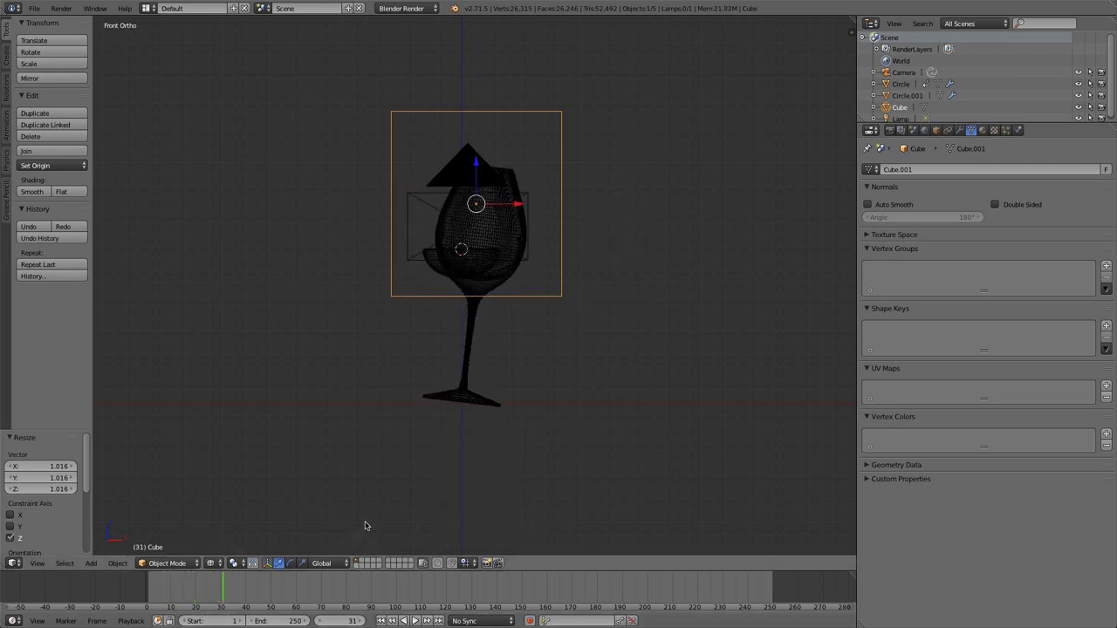
scroll(482, 309, up, 3)
shift+middle_drag(502, 309, 484, 356)
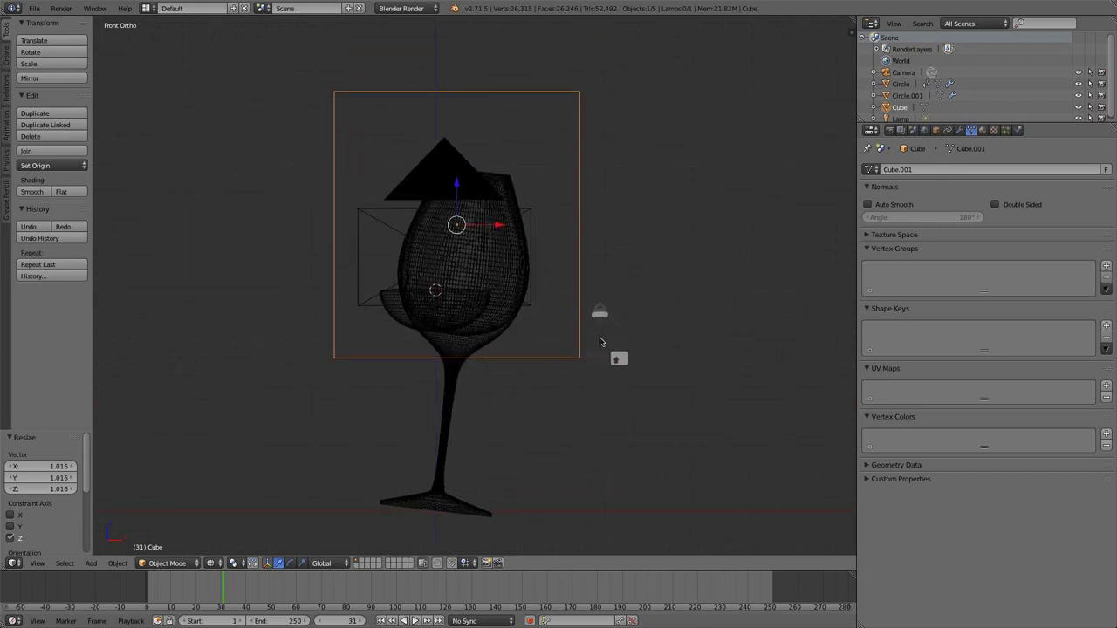
click(1017, 130)
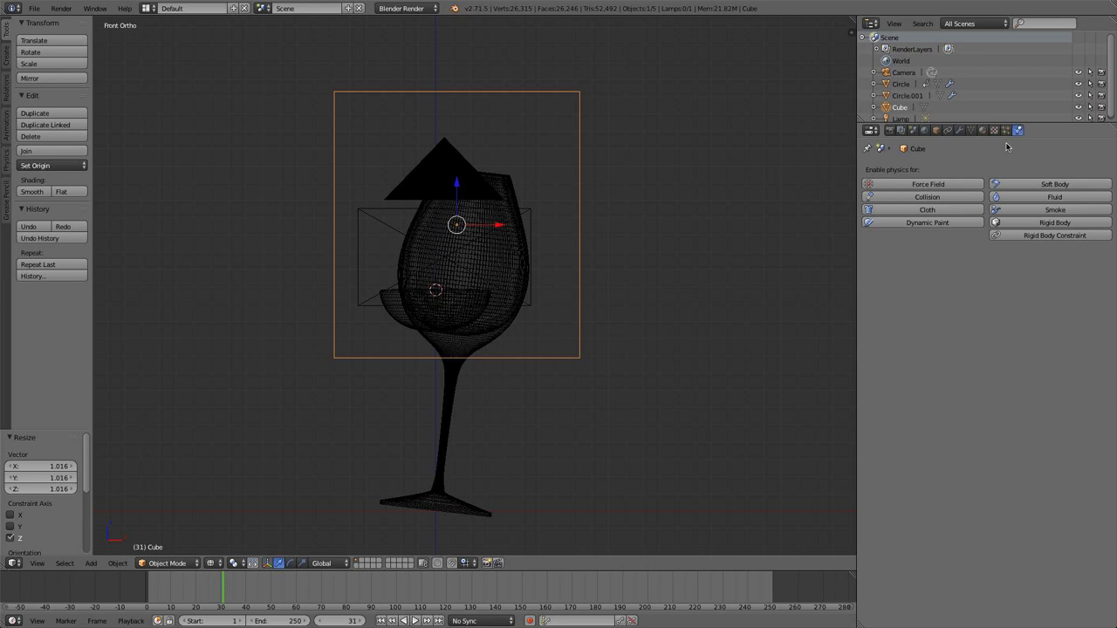
click(1040, 199)
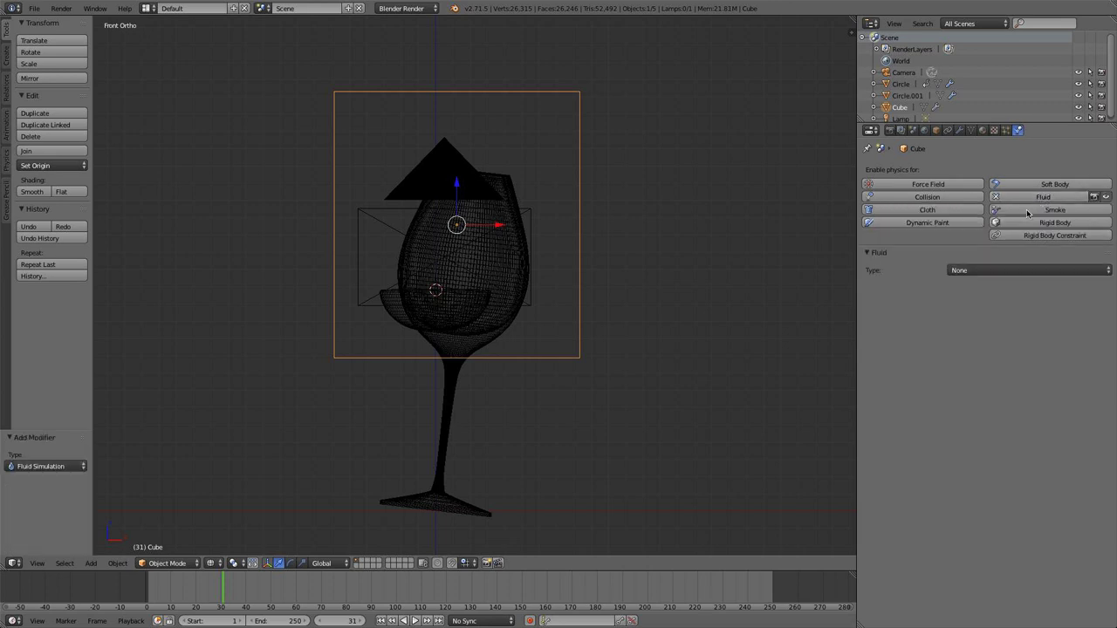
click(1007, 271)
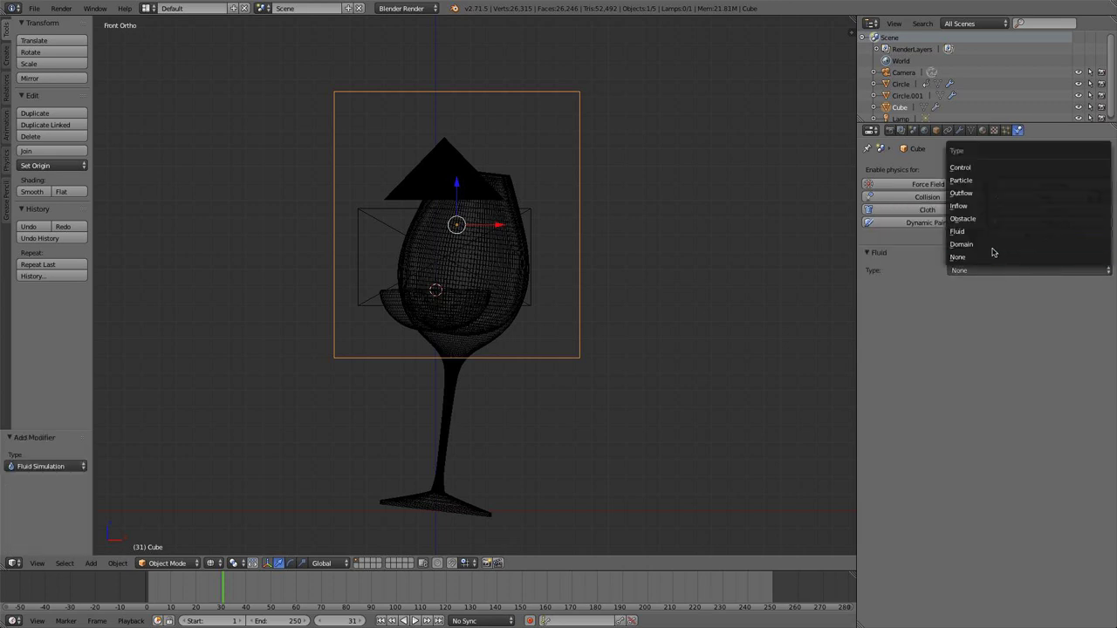
click(986, 245)
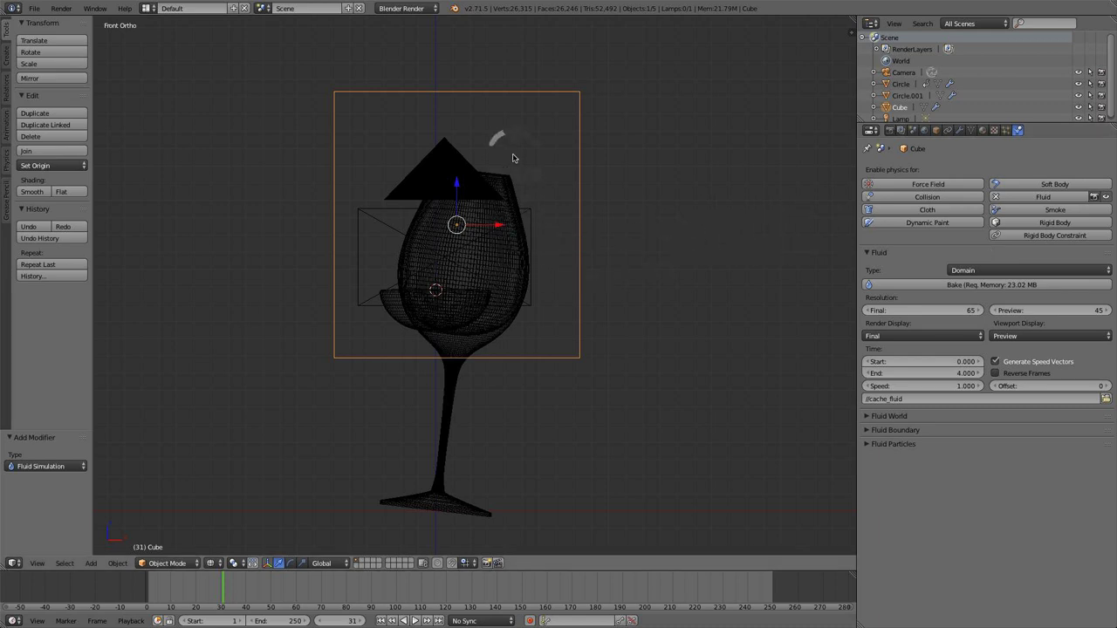
- Enable fluid physics on the wine glass and set its type to Obstacle
right_click(508, 182)
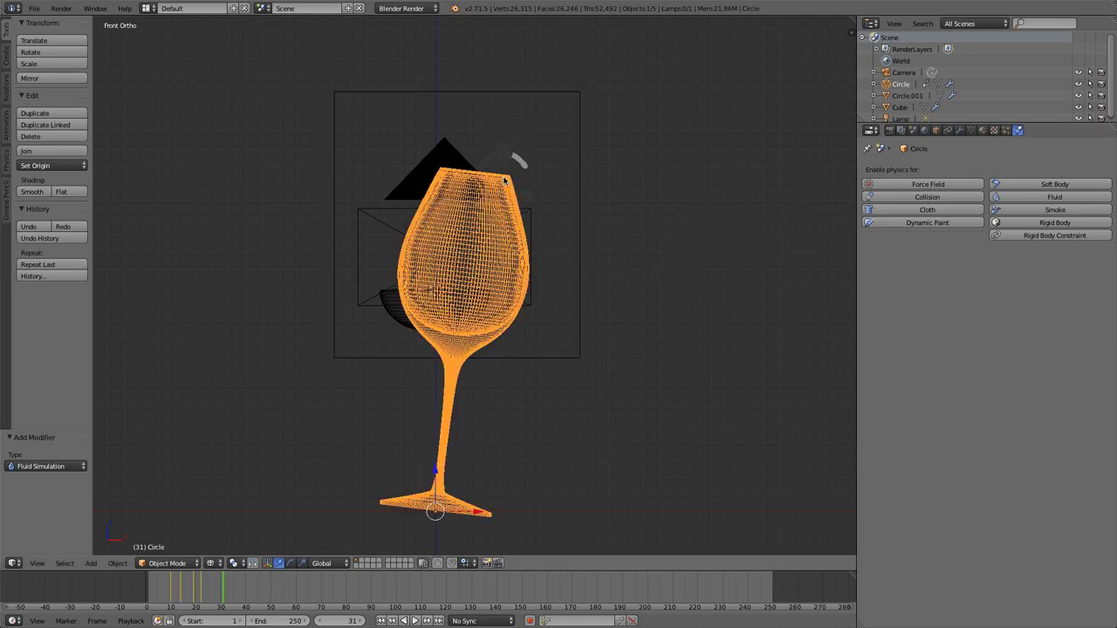
click(1054, 197)
click(1022, 271)
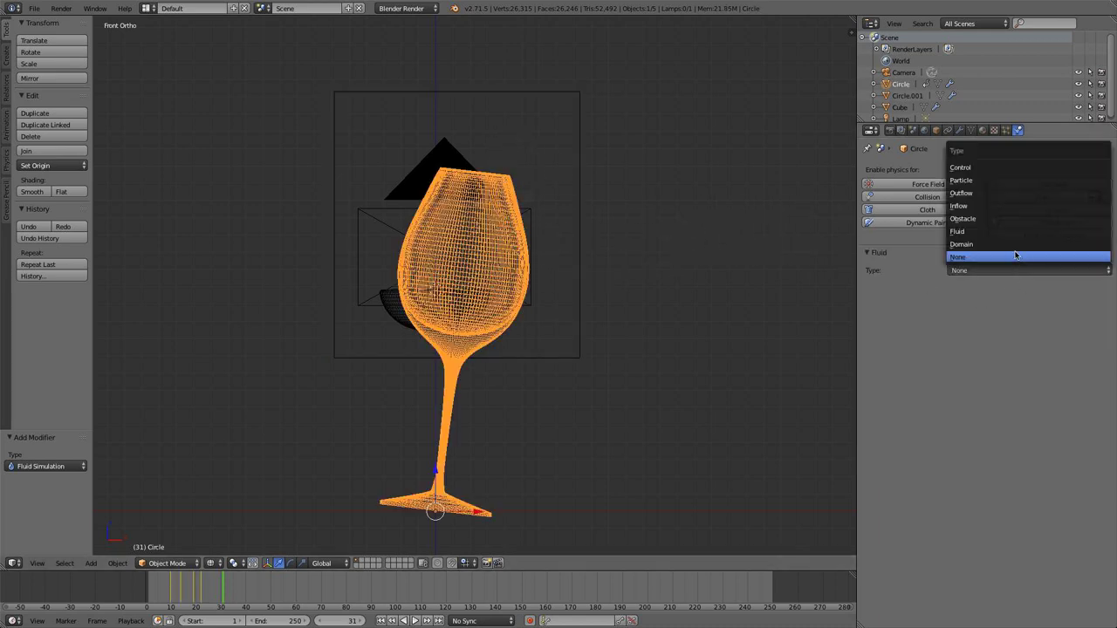
click(1001, 223)
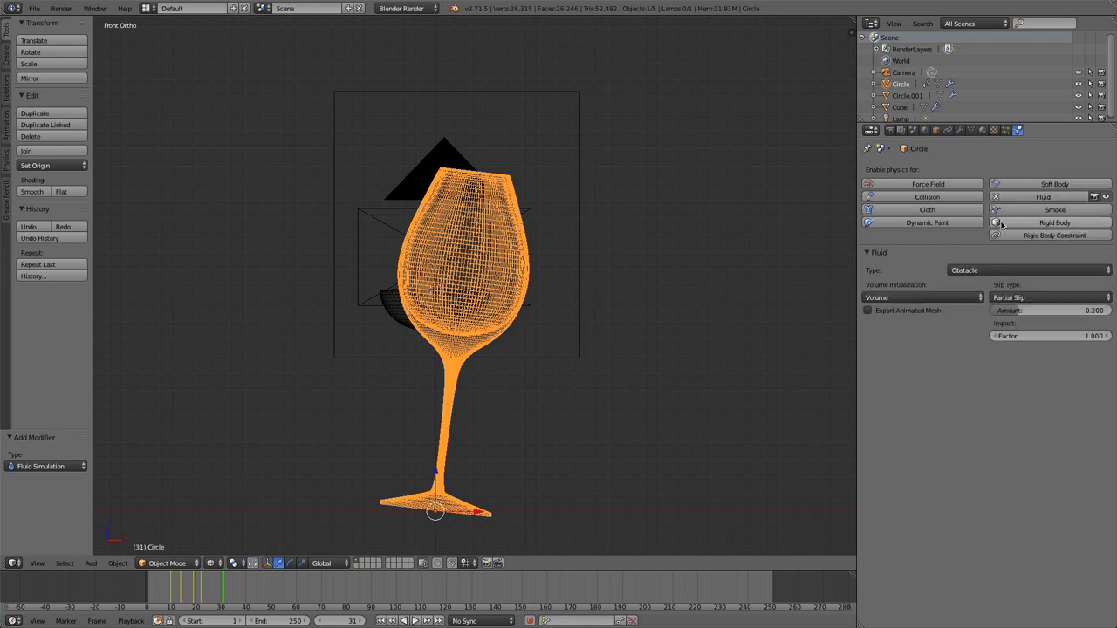
- Return to frame 1, enable fluid physics on the wine mesh and set its type to Fluid
click(381, 621)
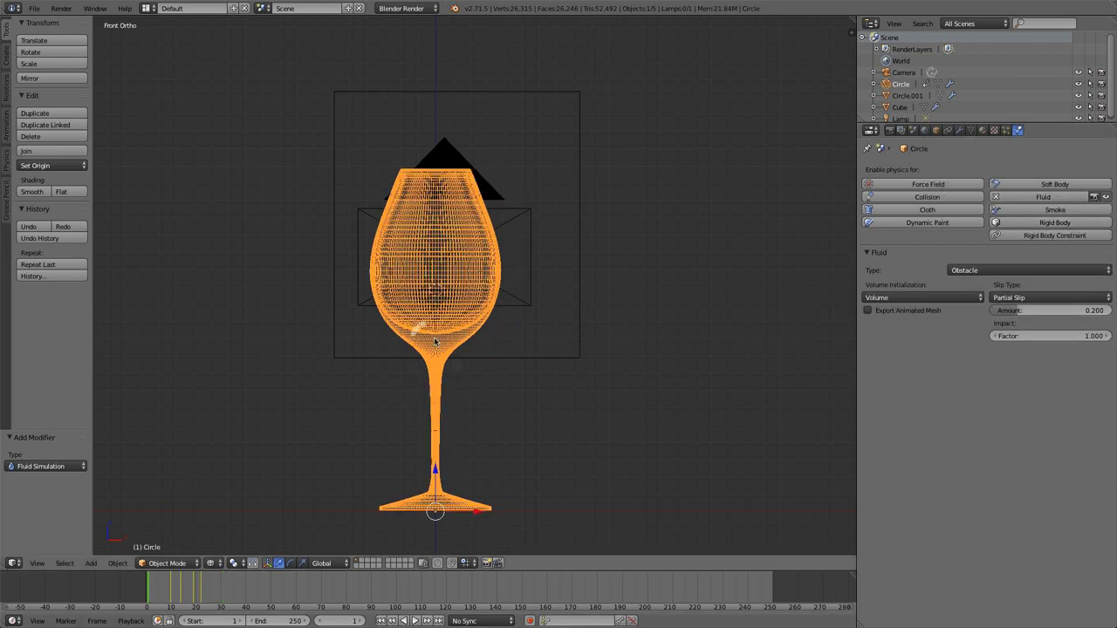
scroll(354, 487, up, 2)
right_click(417, 301)
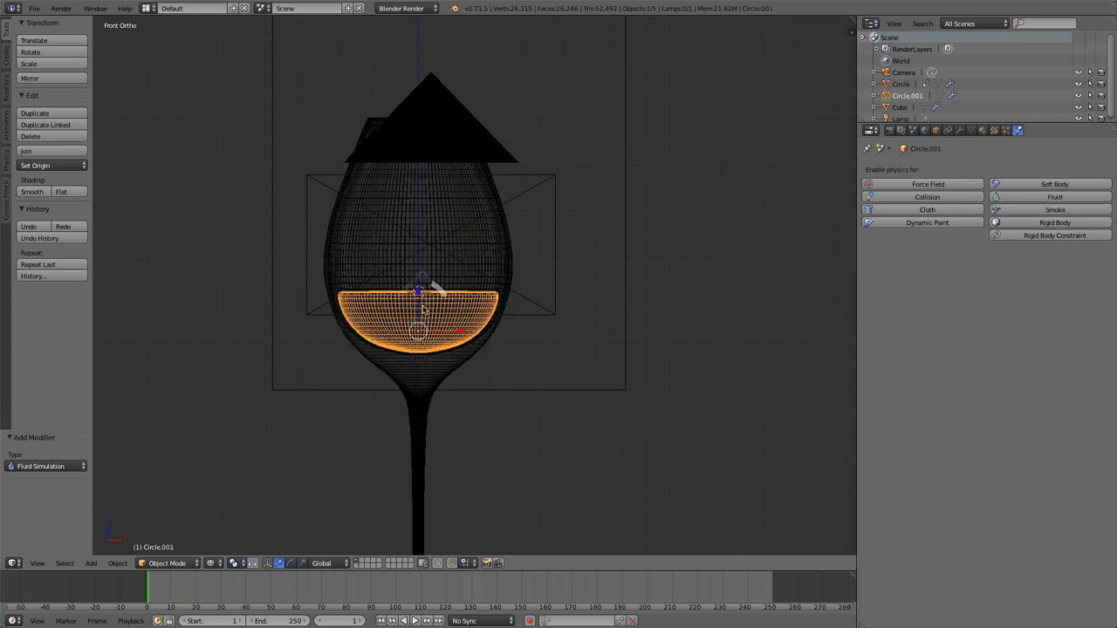
click(1062, 197)
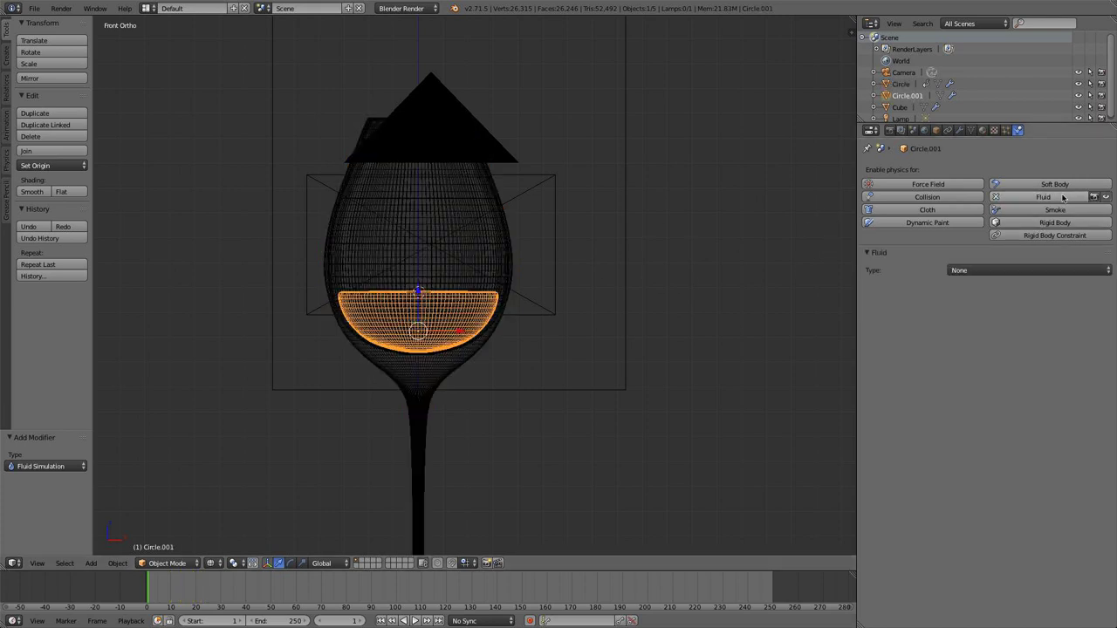
click(971, 270)
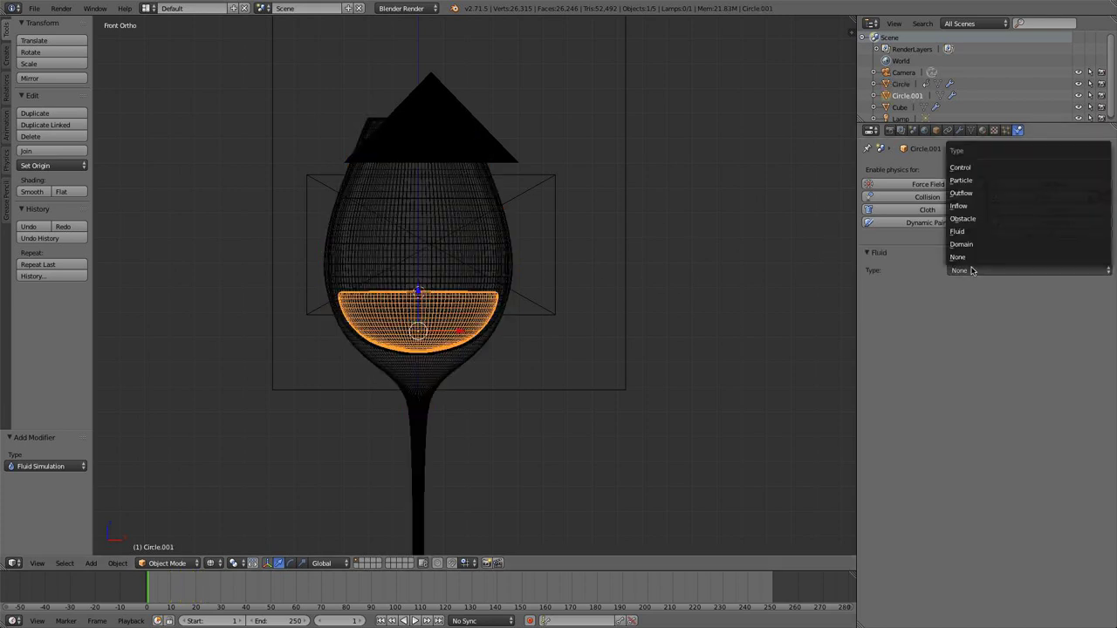
click(967, 232)
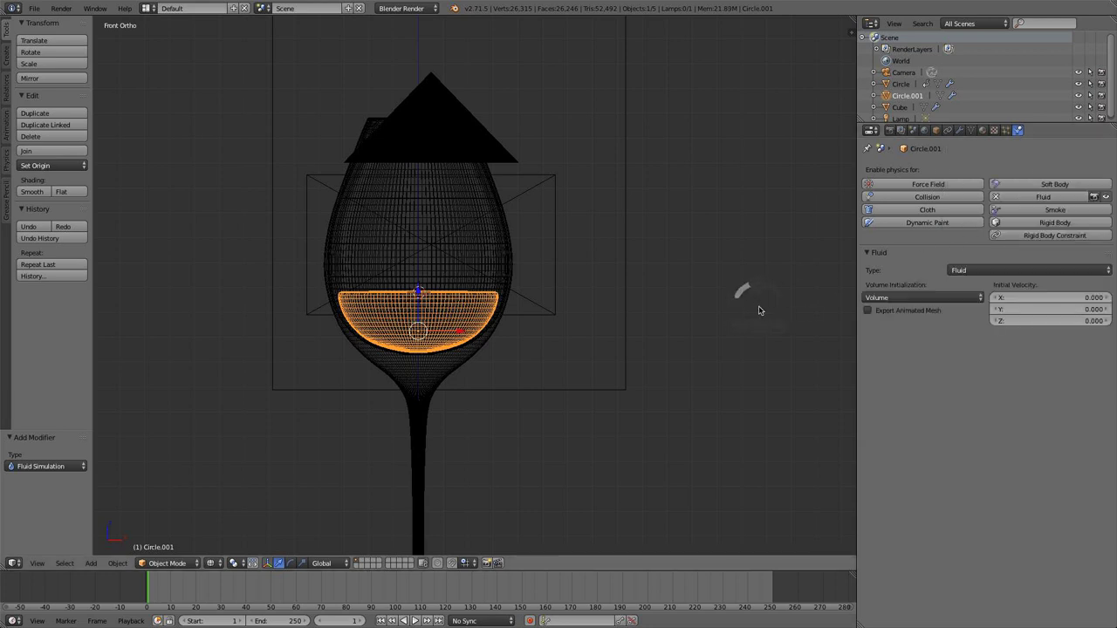
click(887, 298)
- Set the cube domain's fluid simulation end time to 2 seconds
right_click(624, 262)
scroll(624, 288, down, 3)
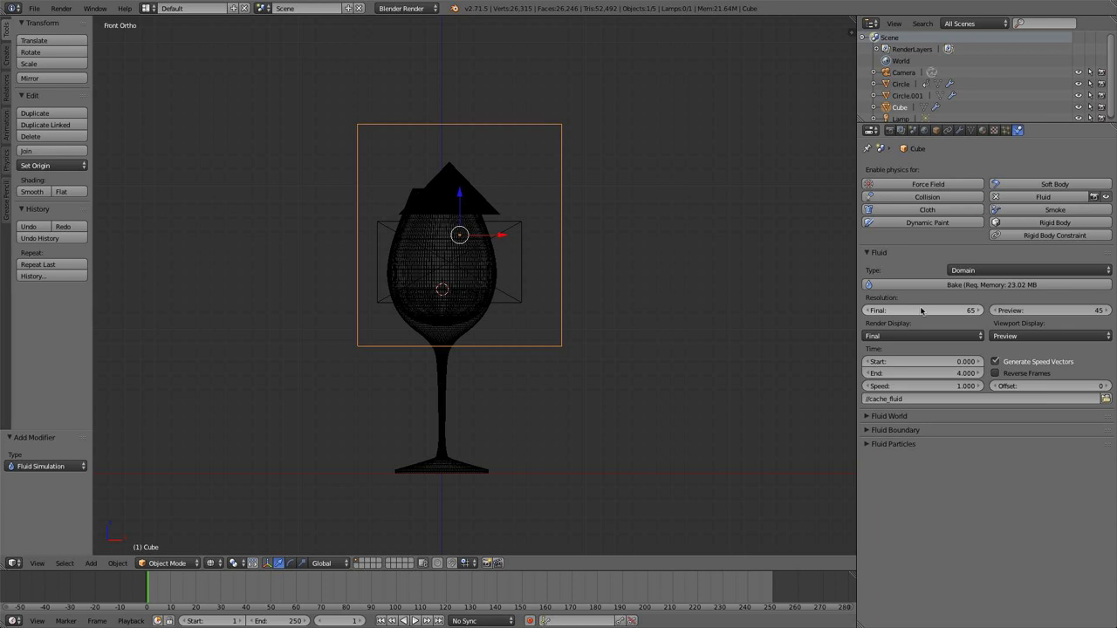
scroll(553, 311, up, 3)
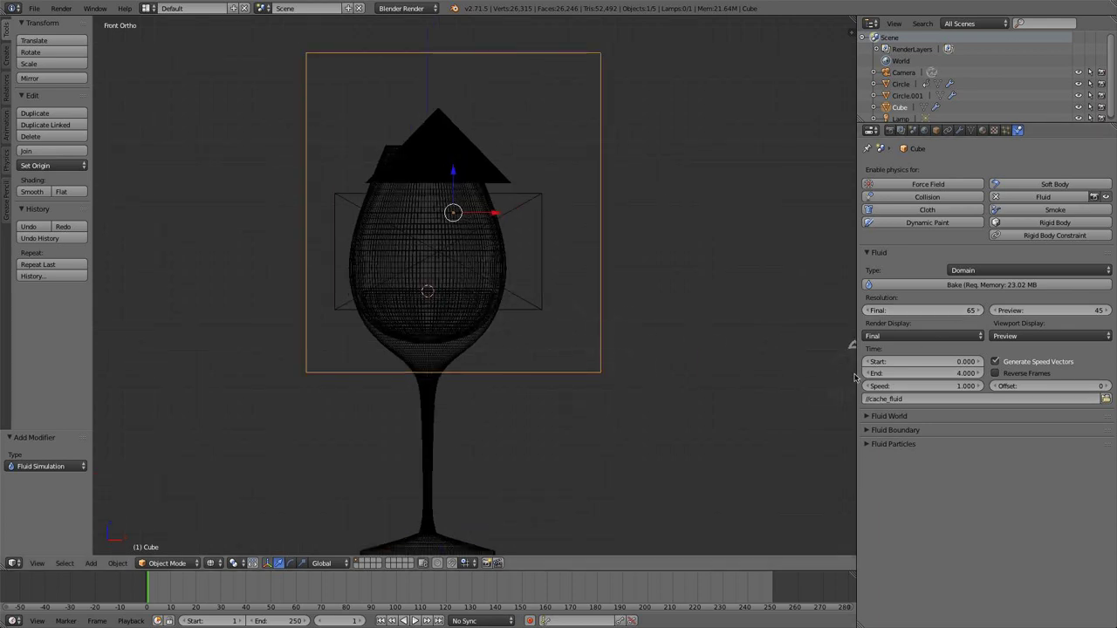
drag(855, 370, 783, 335)
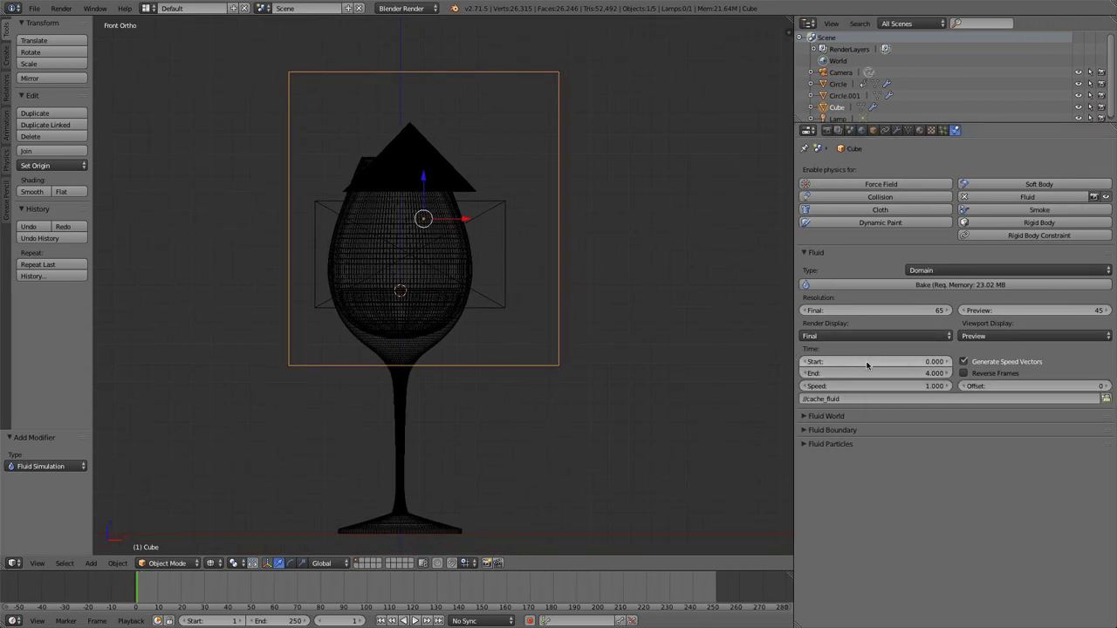
click(827, 130)
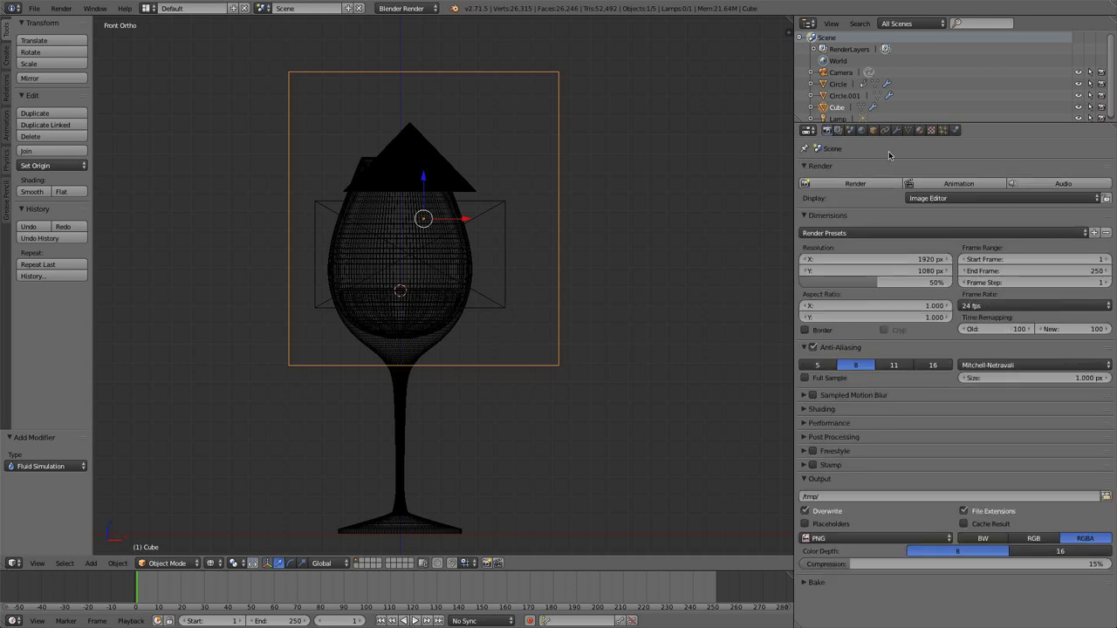
click(955, 130)
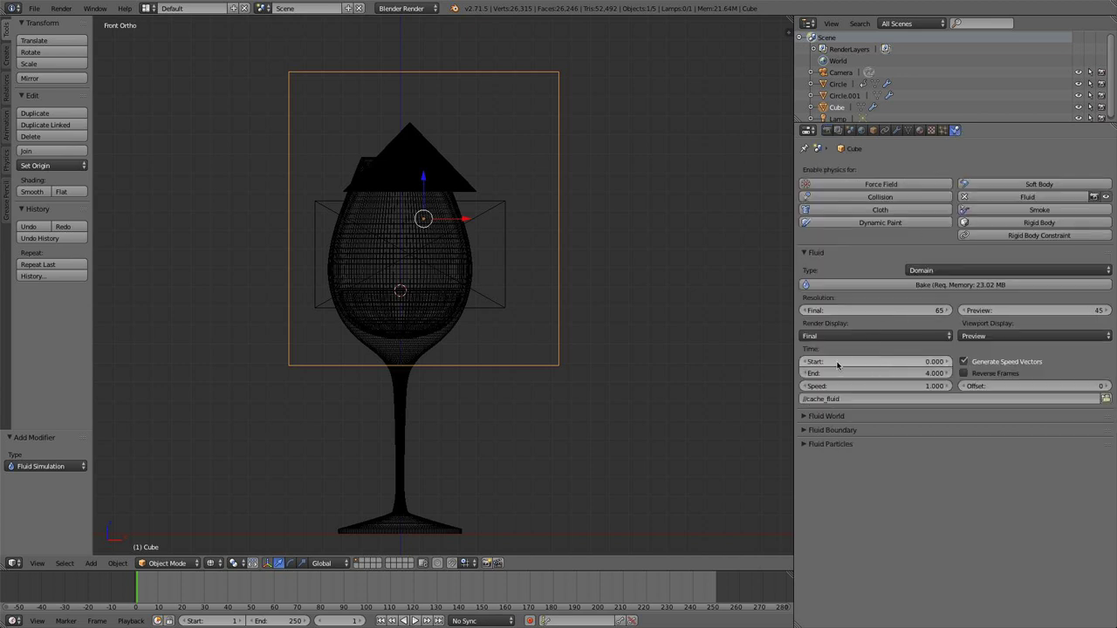
click(897, 374)
key(Return)
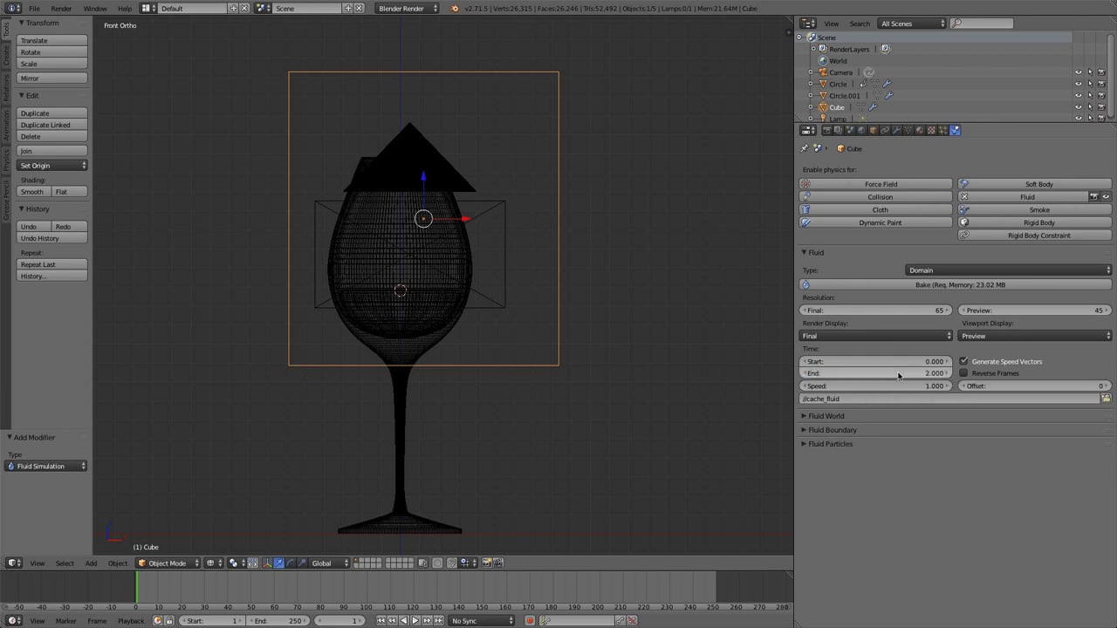
- Set the animation's end frame to 48 and check it against the scene's render frame range
click(286, 620)
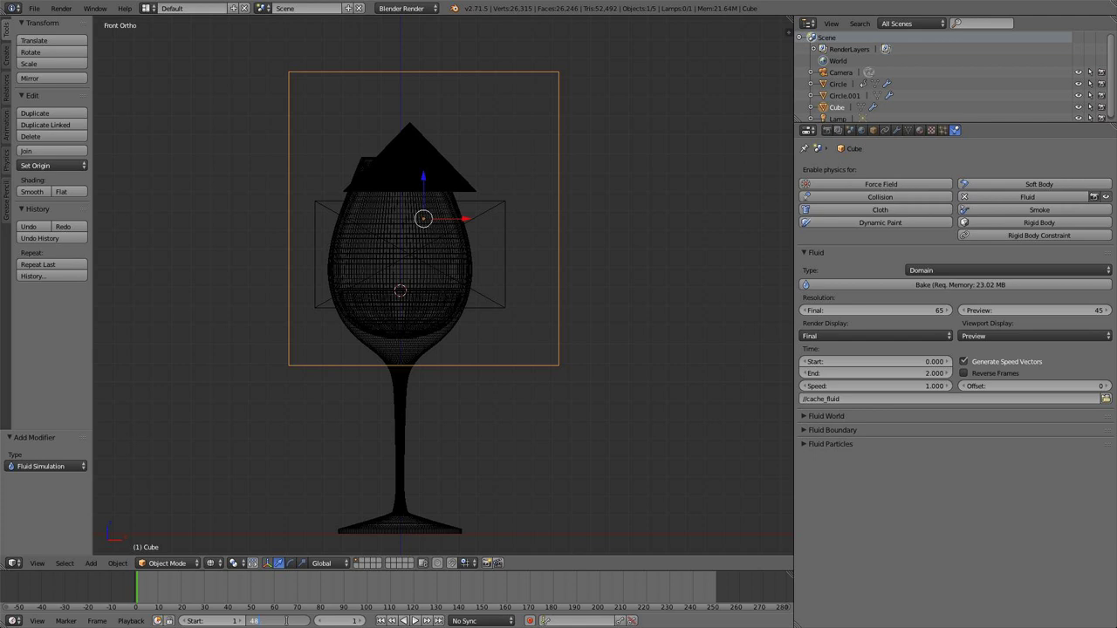
text(48)
key(Return)
click(827, 130)
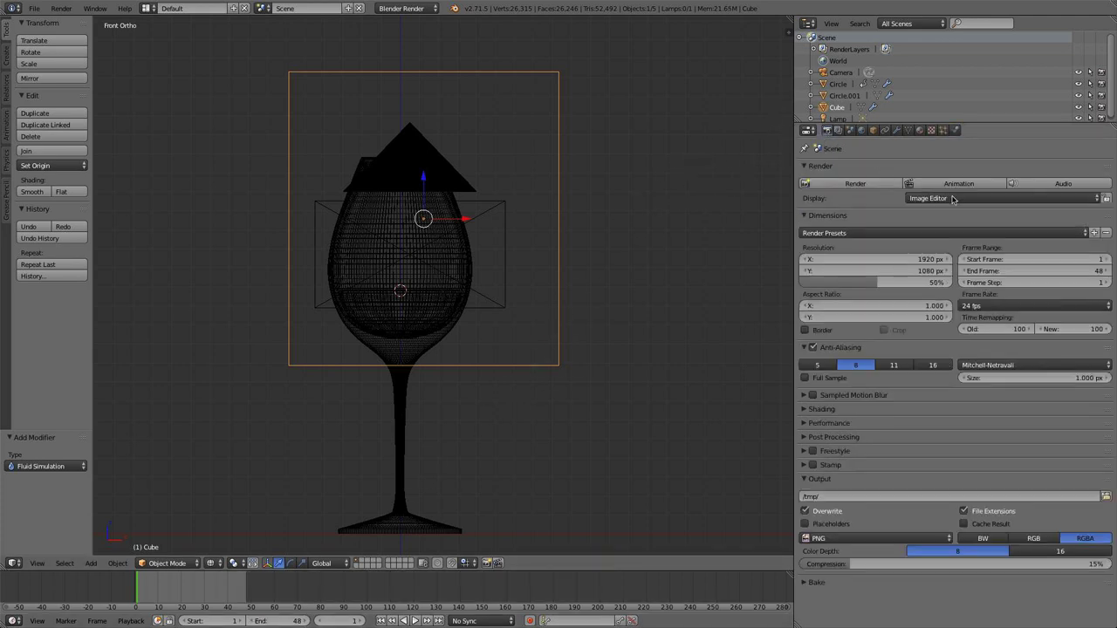
click(931, 130)
click(959, 130)
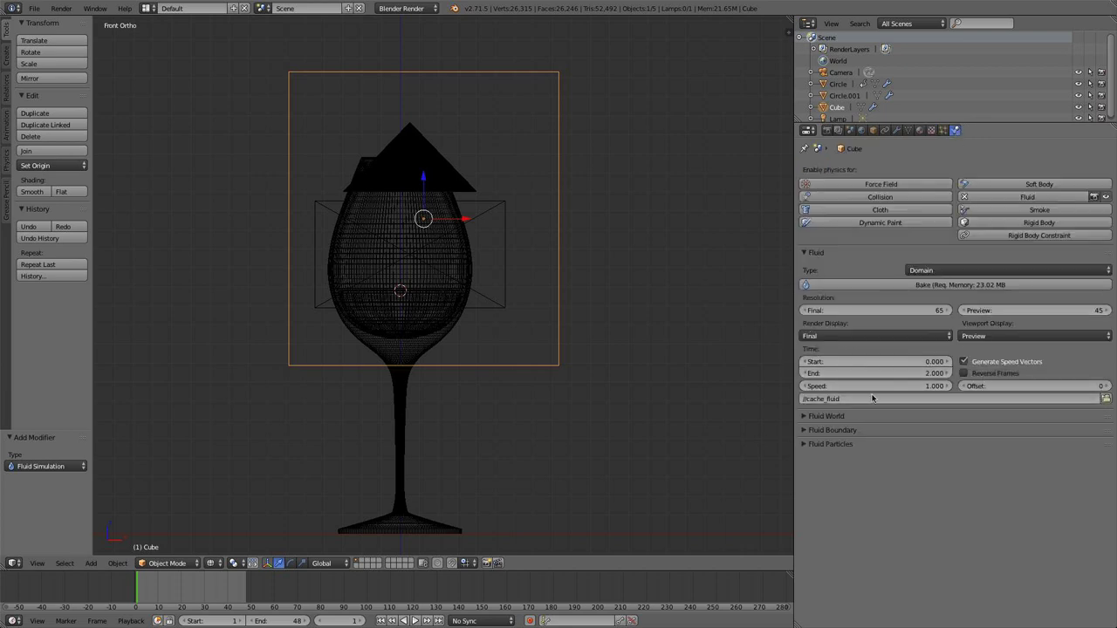
- For the domain's fluid boundary, keep Partial Slip and set surface smoothing to 1.5 and subdivisions to 2
click(830, 445)
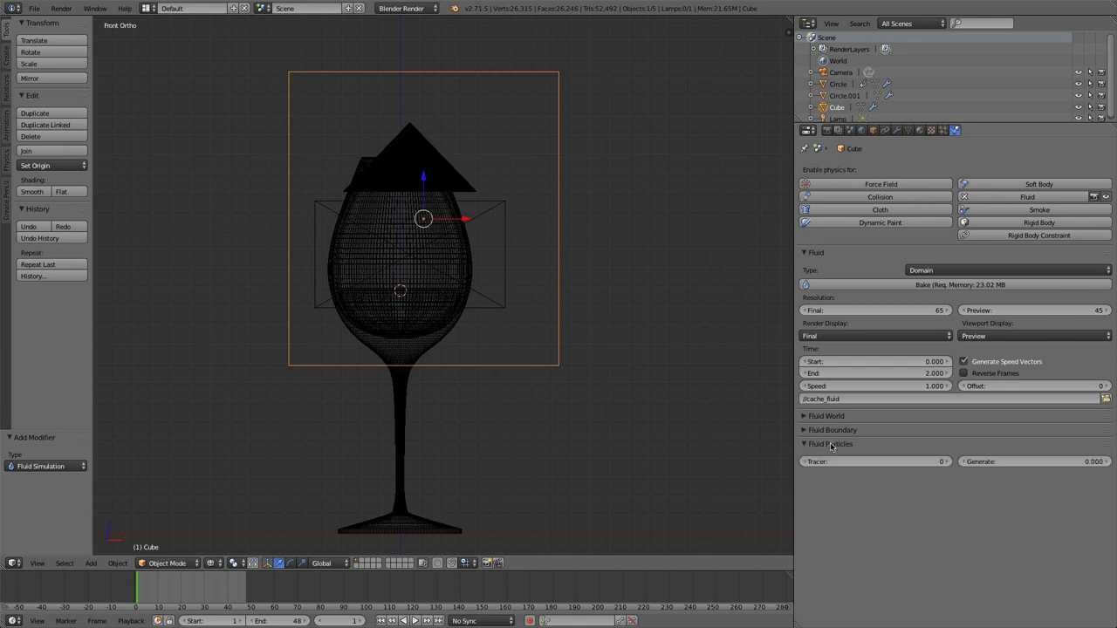
click(830, 431)
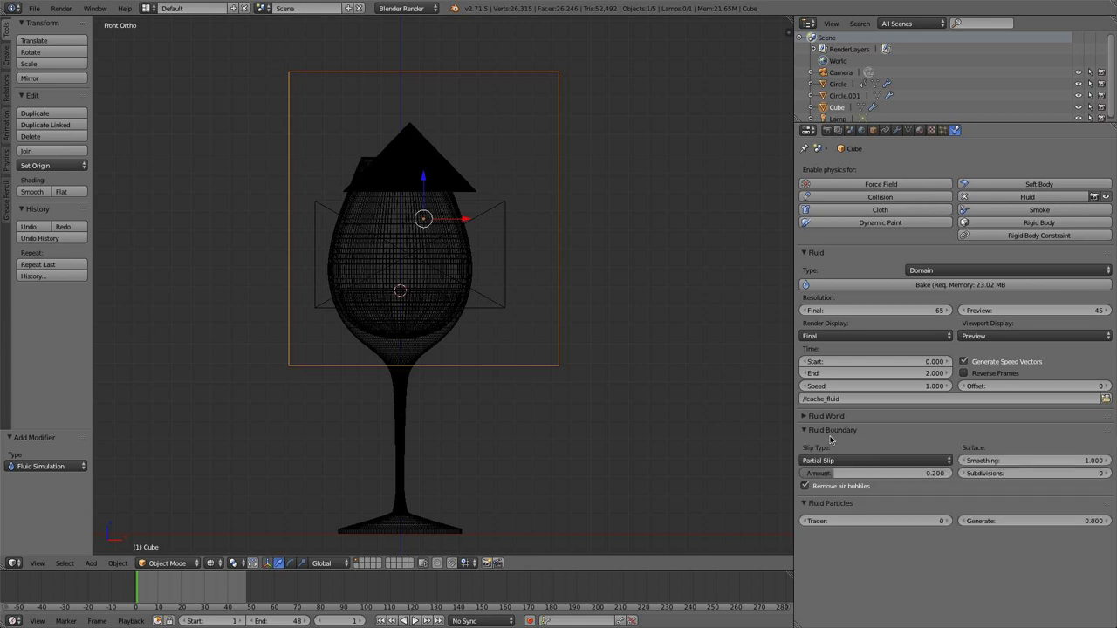
click(836, 462)
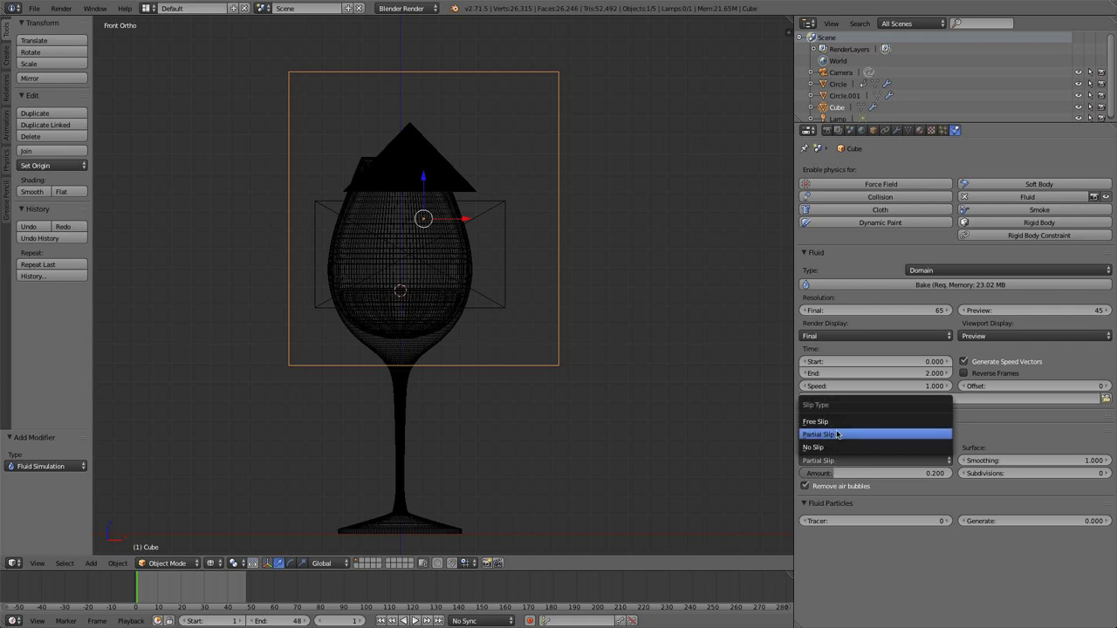
click(836, 435)
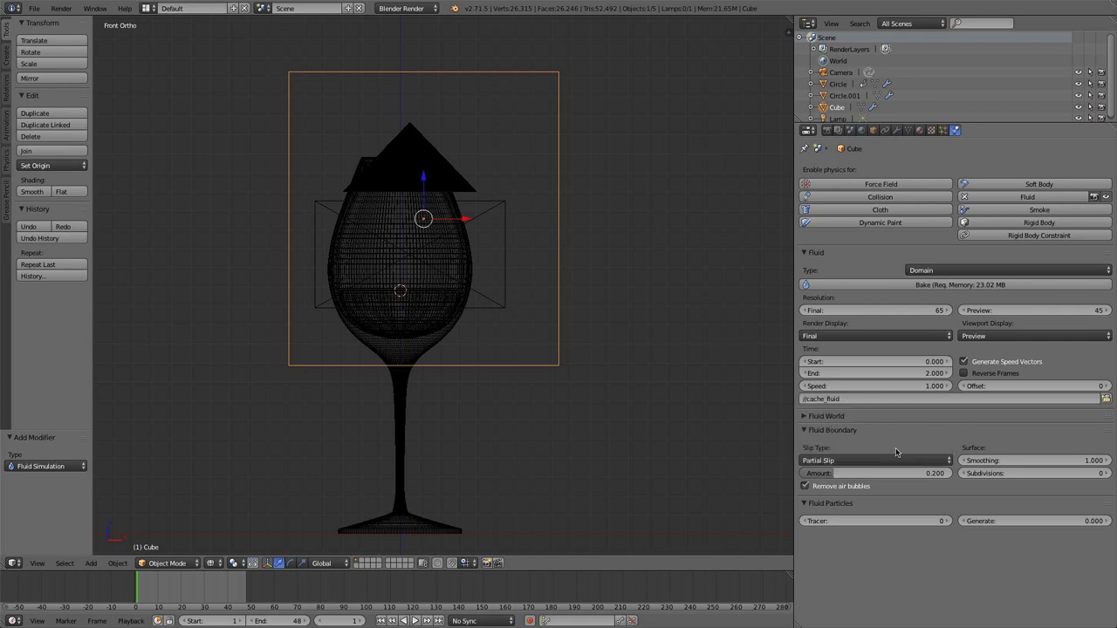
click(1030, 463)
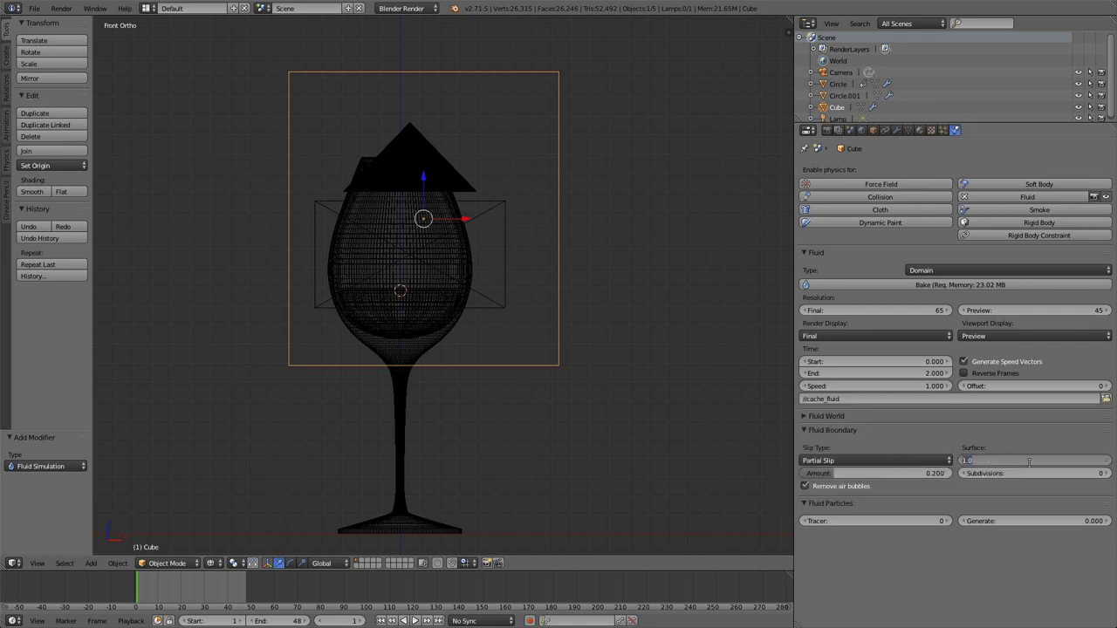
text(1.5)
key(Return)
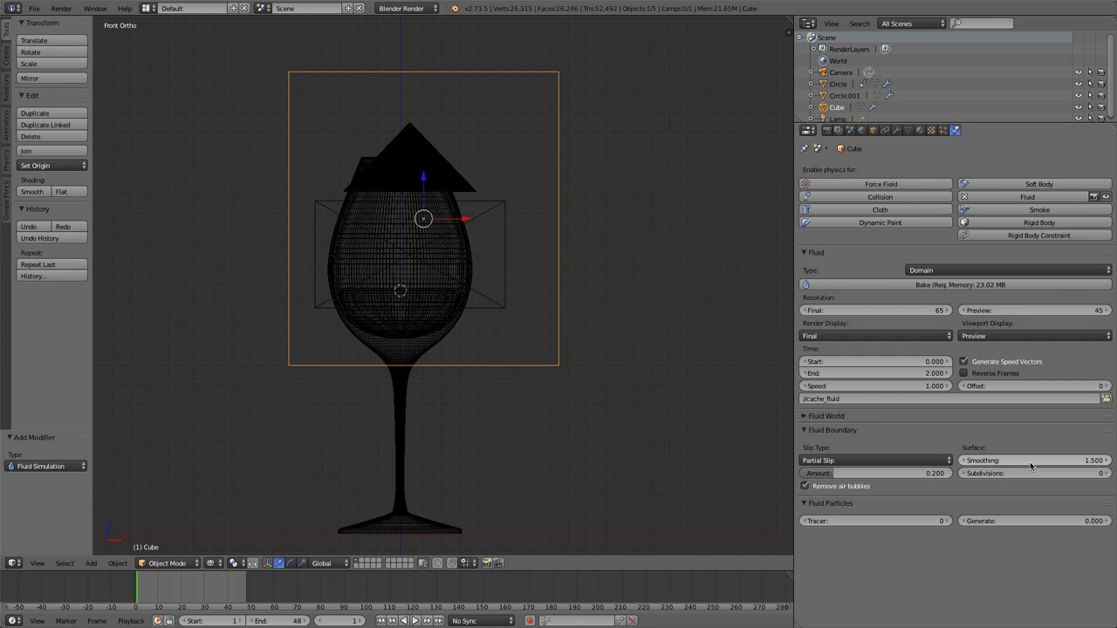
click(1104, 472)
click(1105, 473)
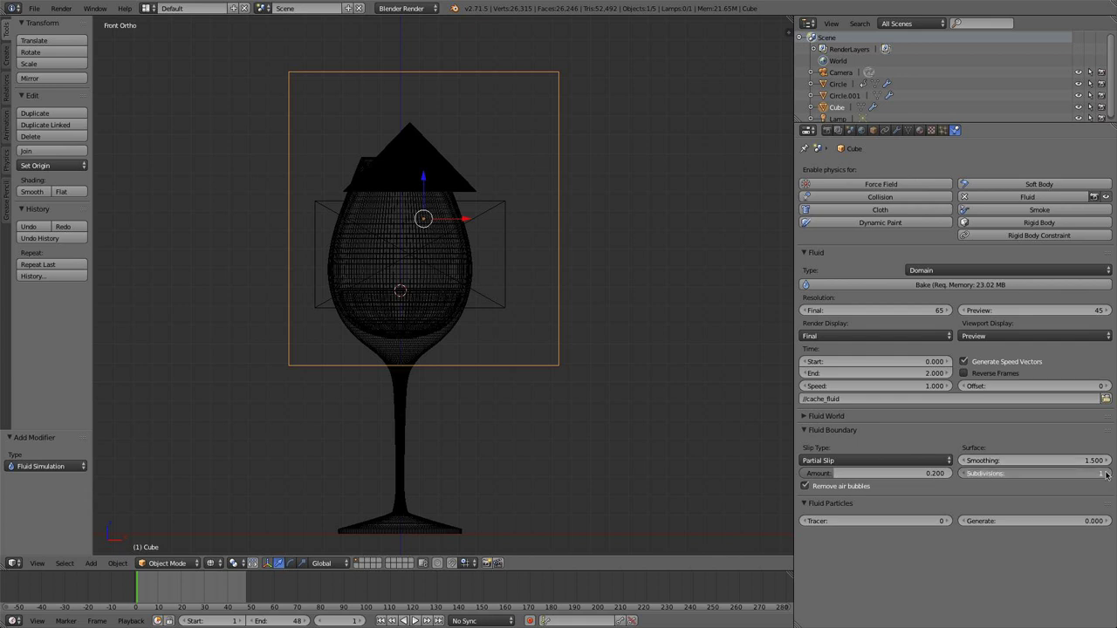
- Set the domain's fluid particle Generate value to 0.004
click(1031, 521)
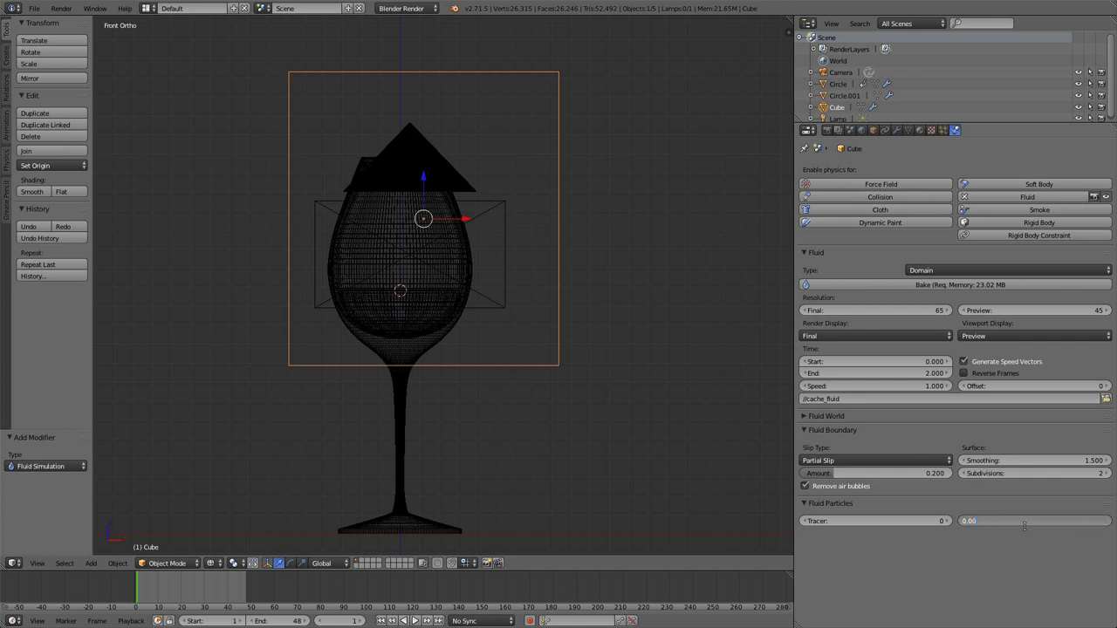
text(0.004)
key(Return)
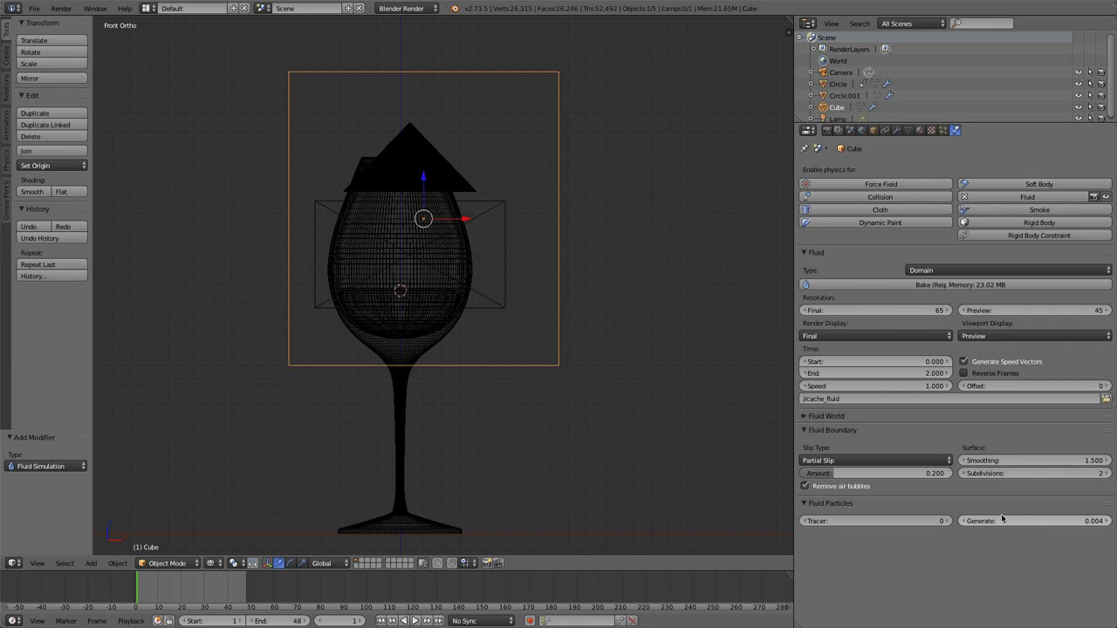
- Apply the Water viscosity preset in the cube domain's Fluid World settings
click(839, 416)
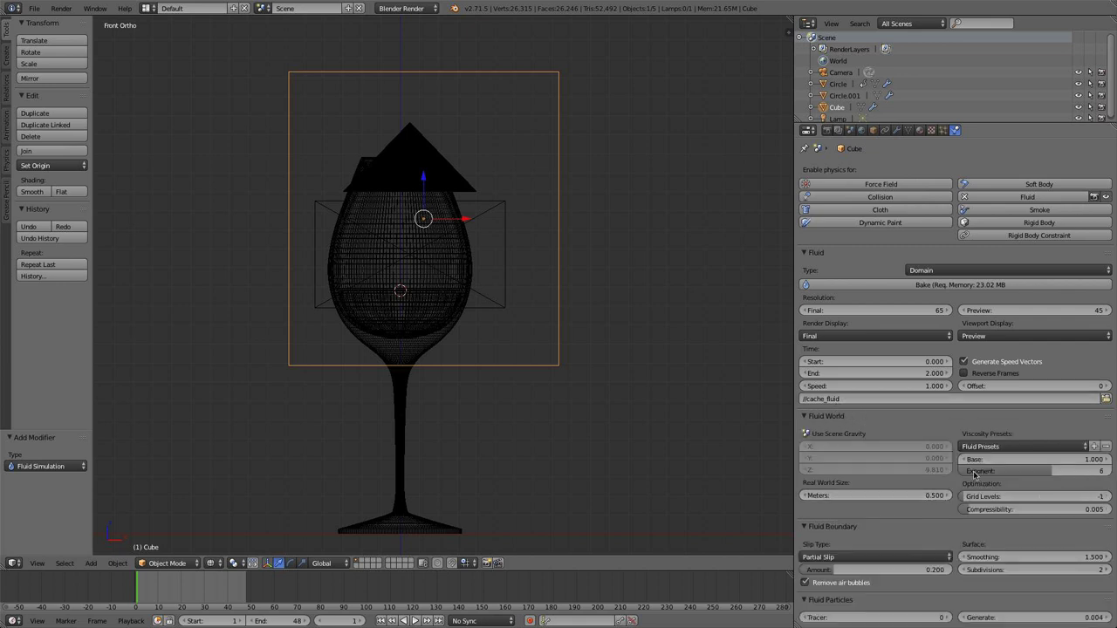
click(1002, 445)
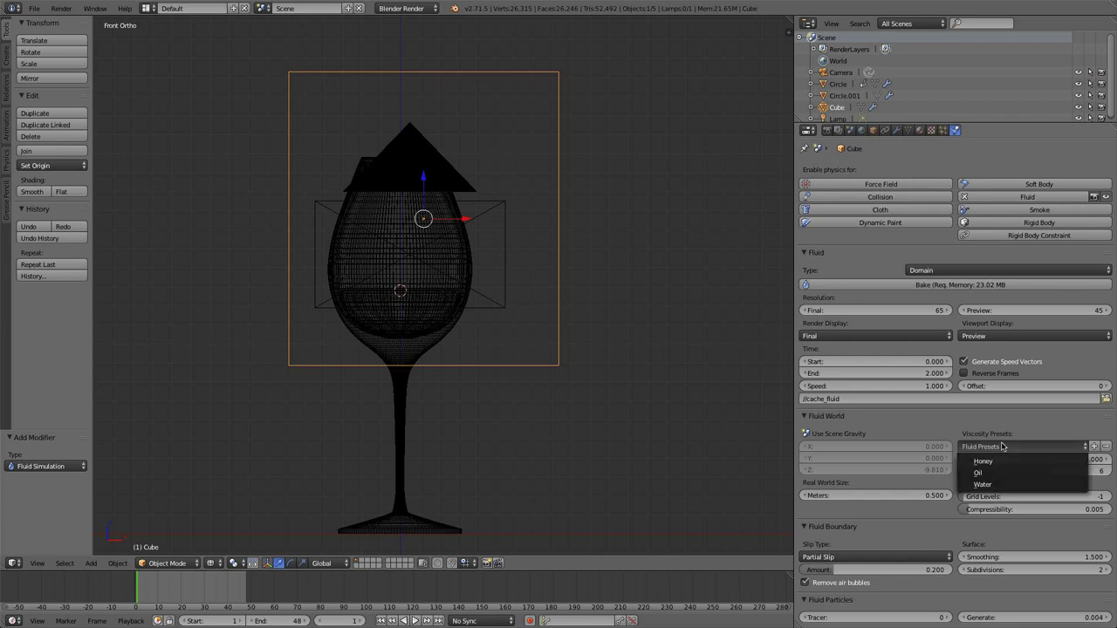
click(1001, 446)
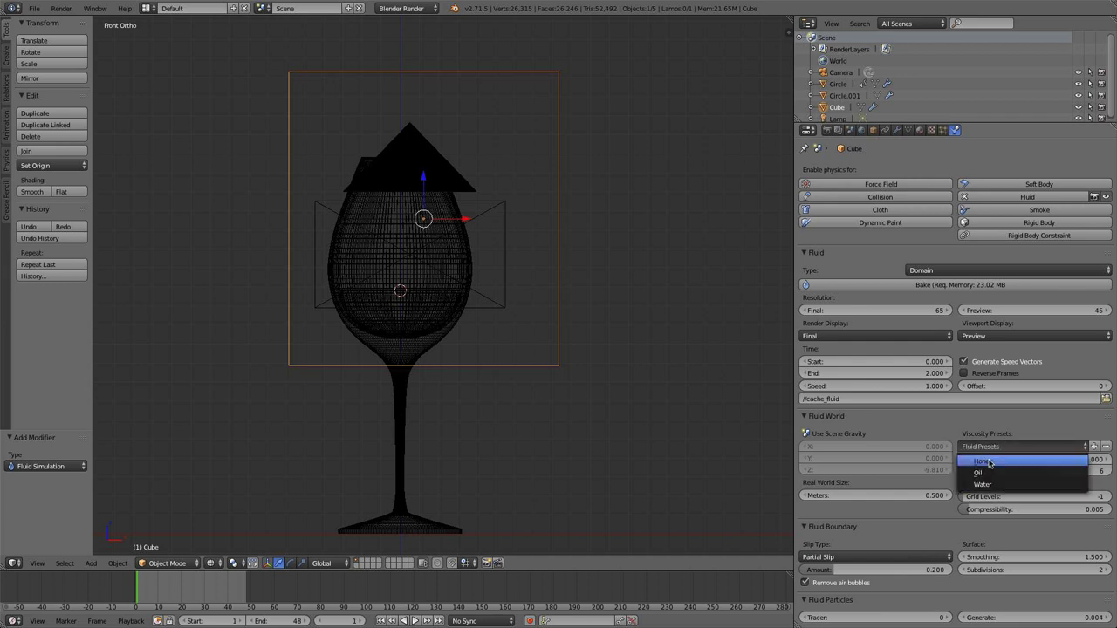
click(992, 486)
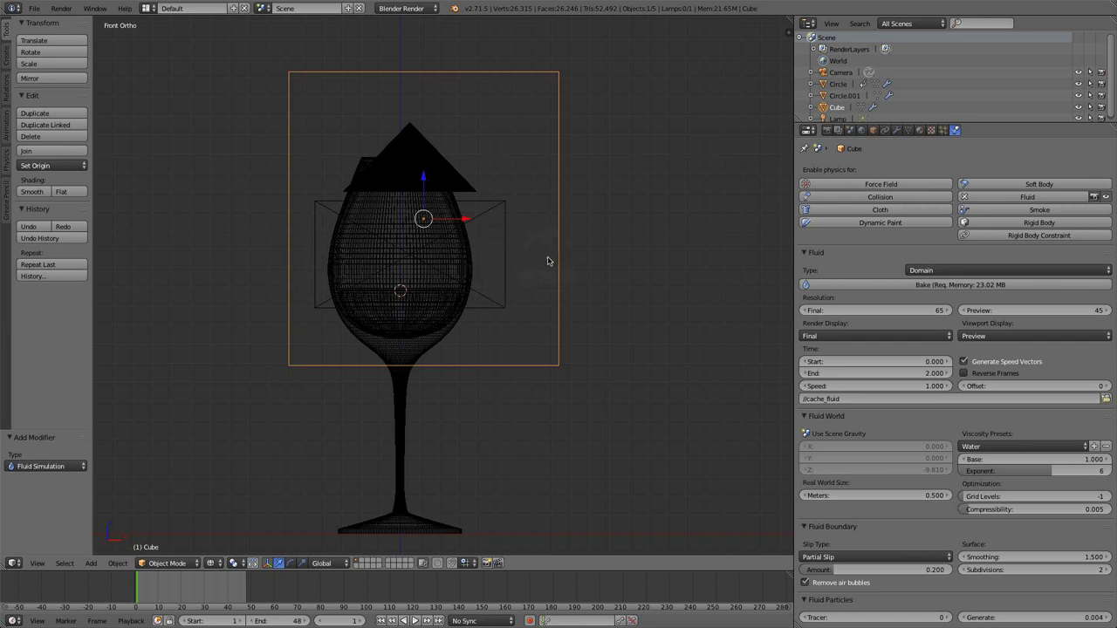
- Set the fluid domain's real world size to 0.1 meters
click(891, 497)
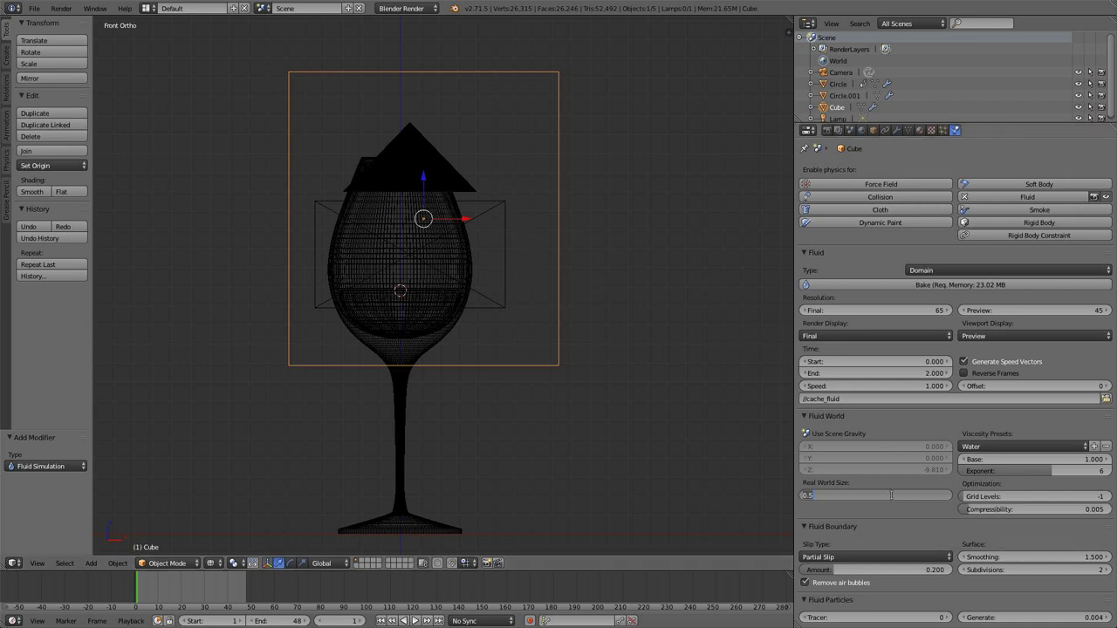
key(Return)
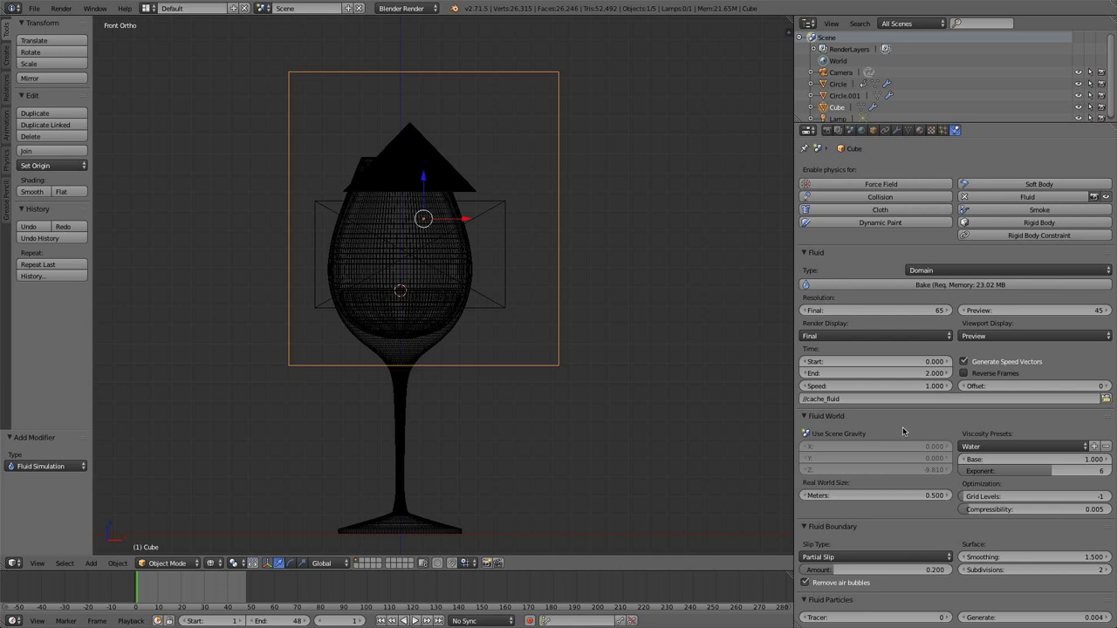
click(885, 496)
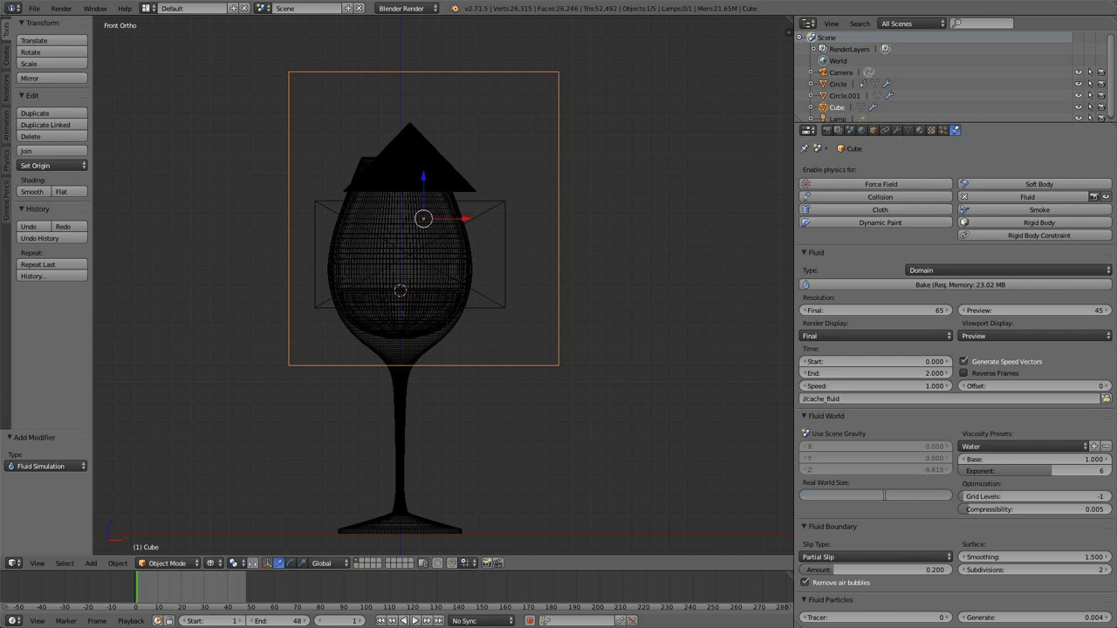
text(.1)
key(Return)
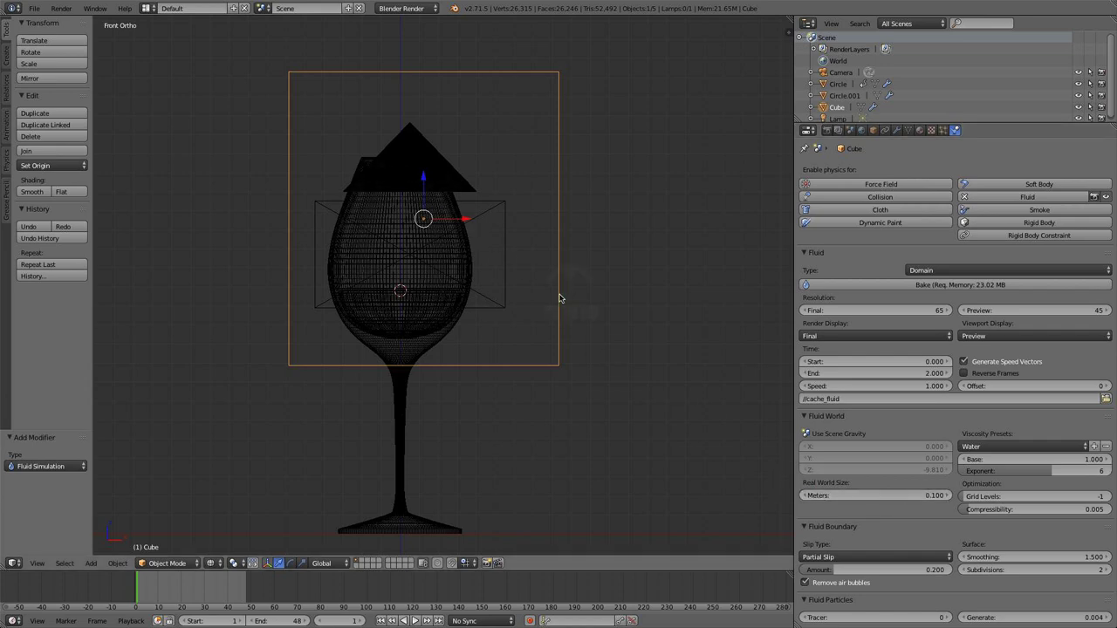
- Check the fluid settings of the wine and the glass, and reselect the cube domain
scroll(559, 298, up, 4)
right_click(453, 302)
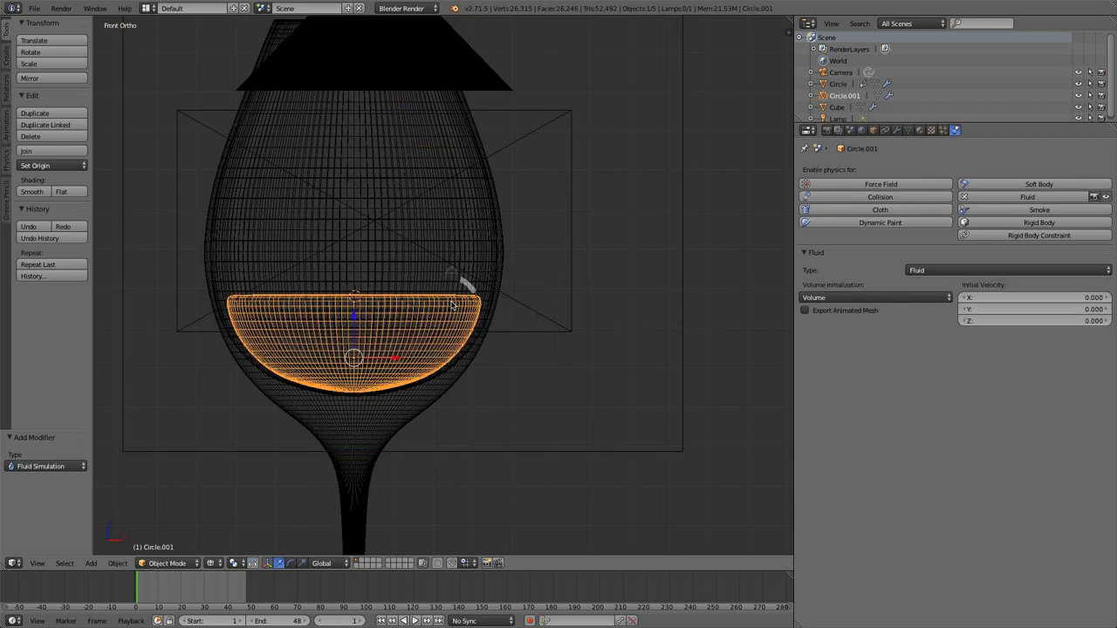
right_click(499, 213)
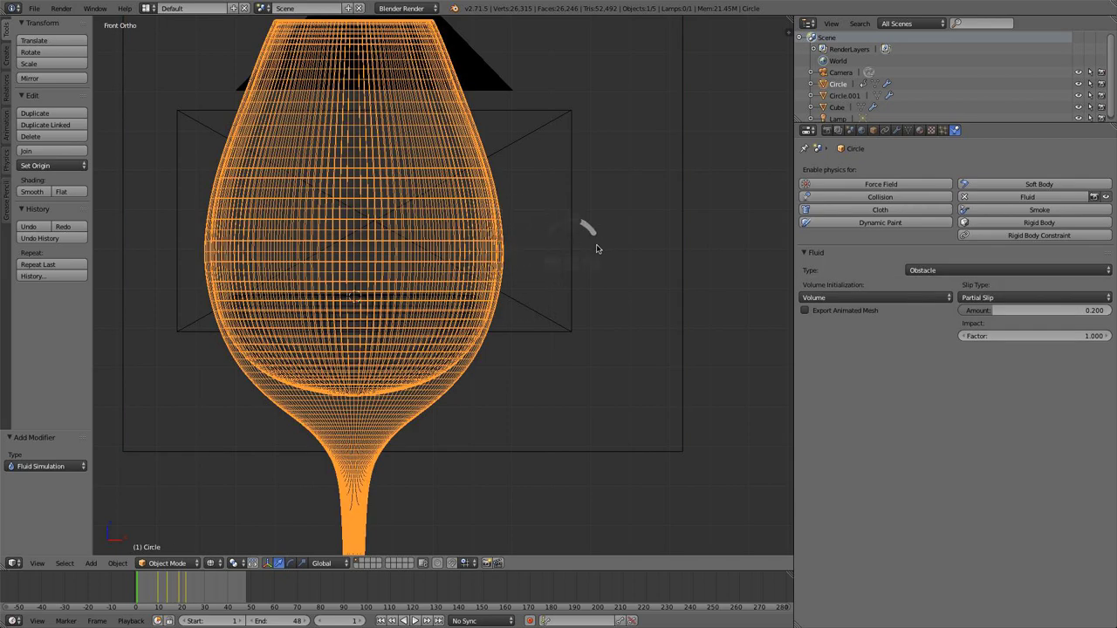
right_click(688, 232)
scroll(605, 232, down, 3)
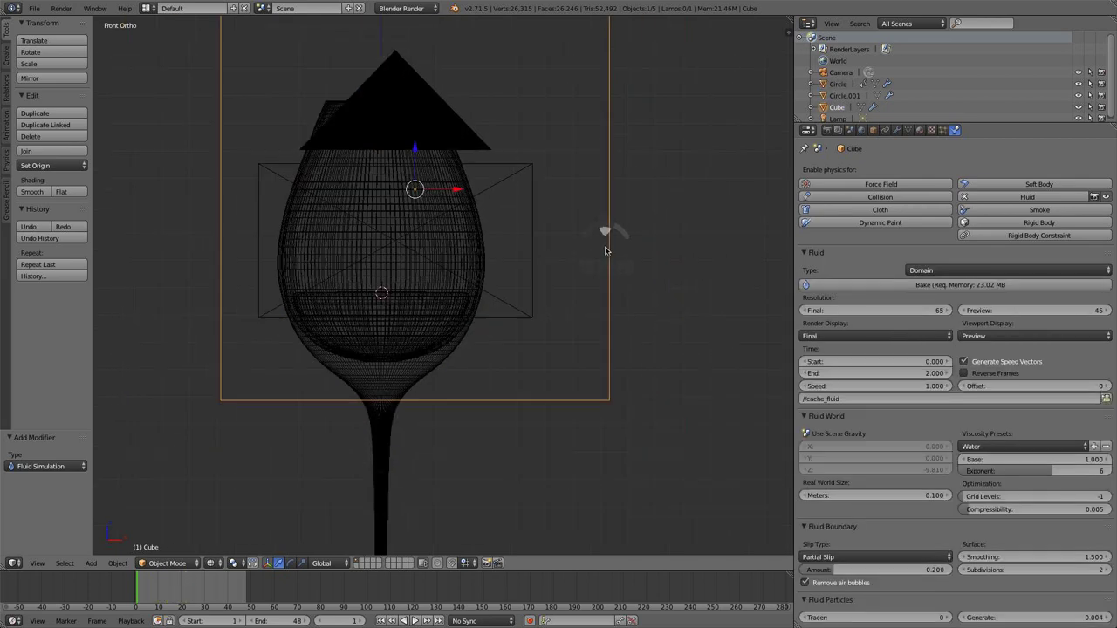
- Save the file and start baking the cube domain's fluid simulation
click(34, 8)
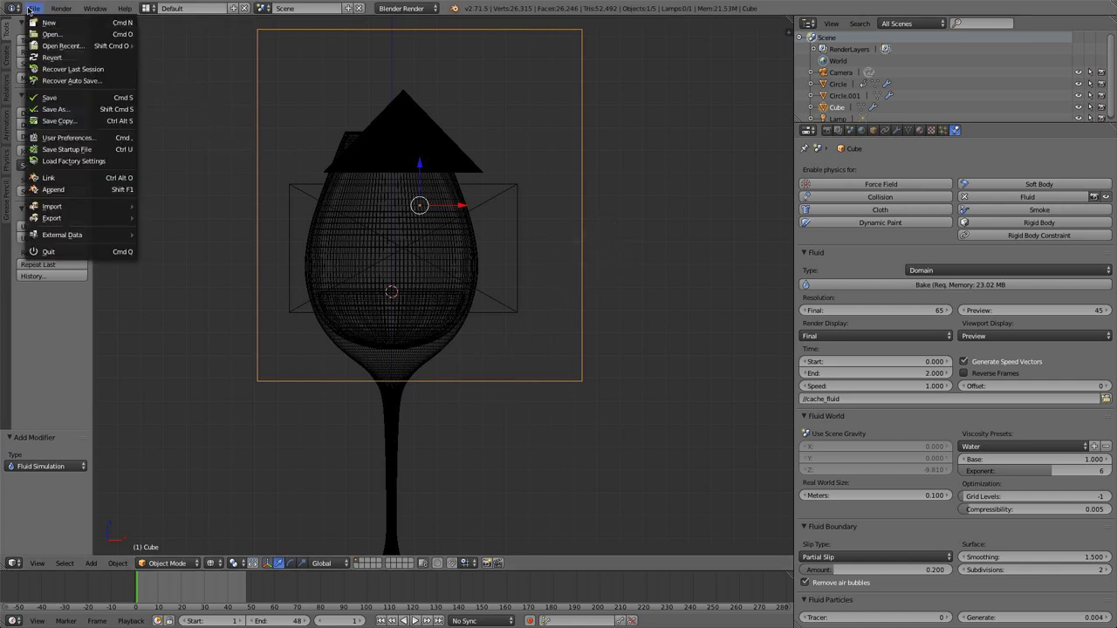
click(79, 97)
key(KP_5)
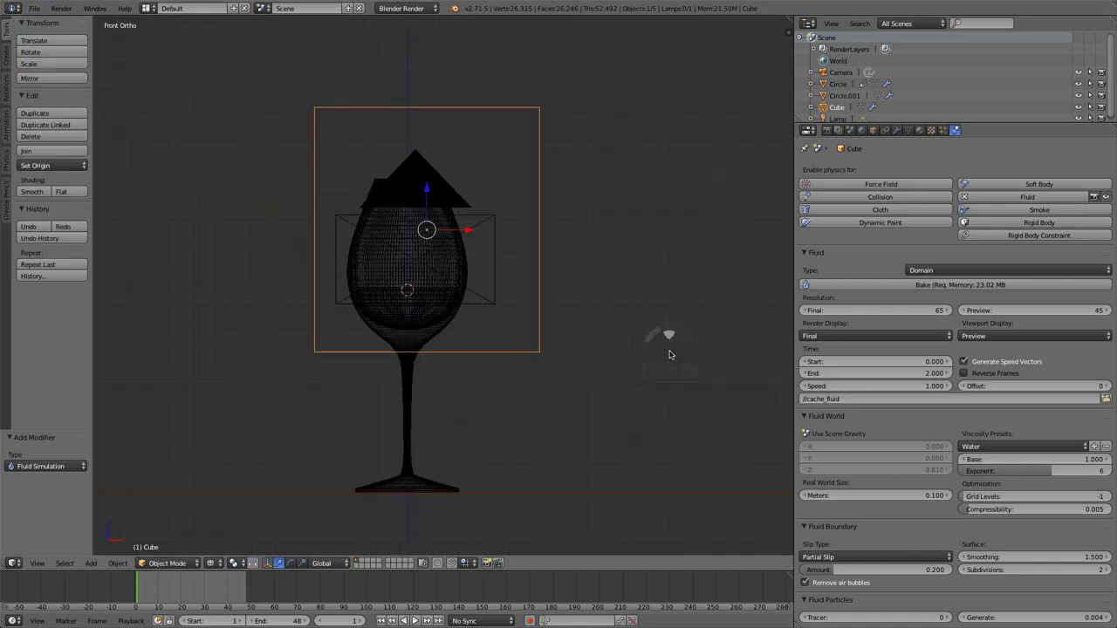
scroll(669, 354, up, 1)
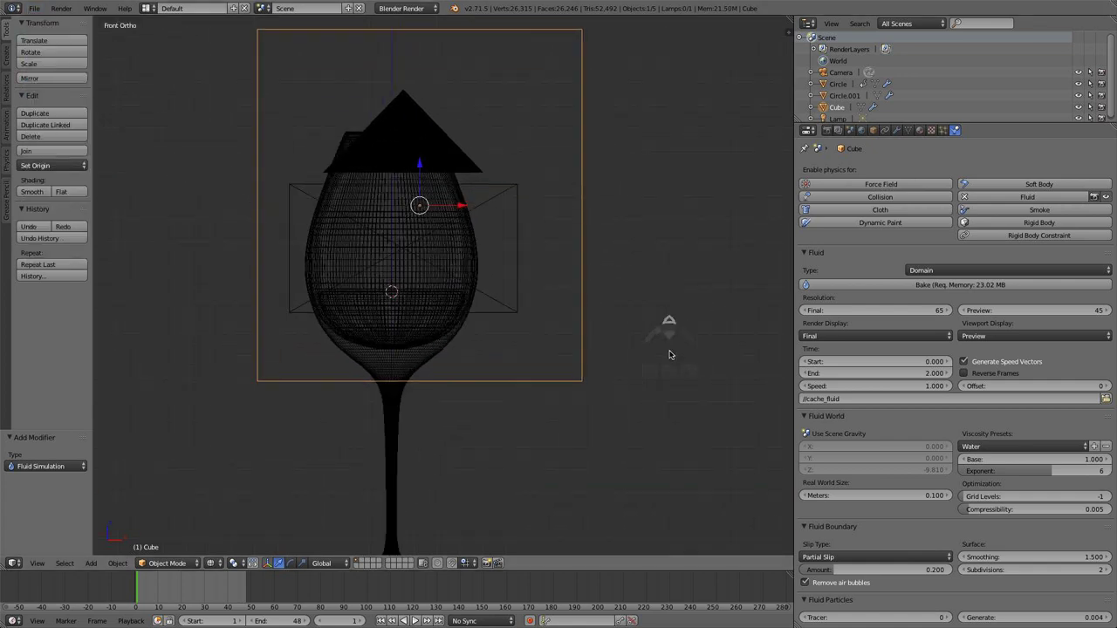
click(904, 286)
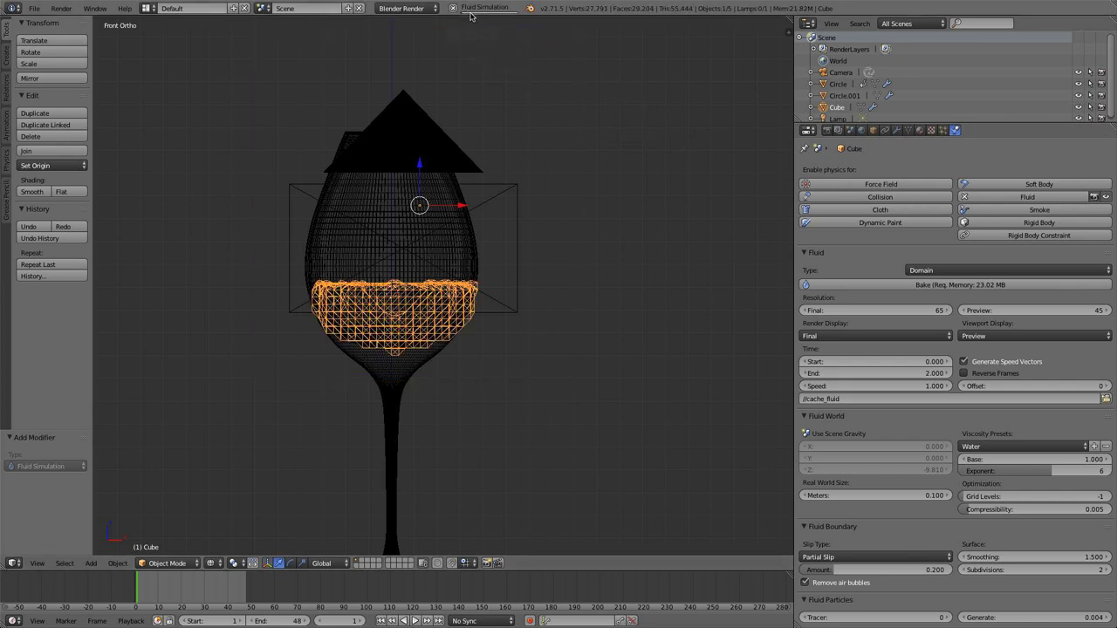
- Preview the first baked frames of the wine simulation up close while the bake is running
scroll(427, 224, up, 1)
scroll(428, 224, up, 1)
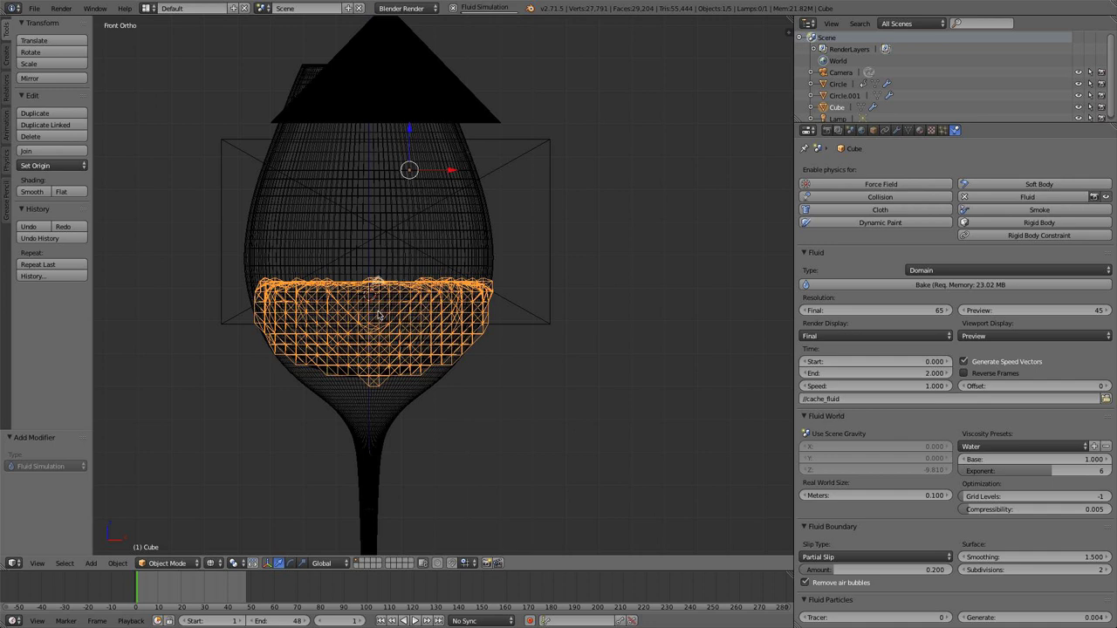
key(Right)
key(Right)
key(Right)
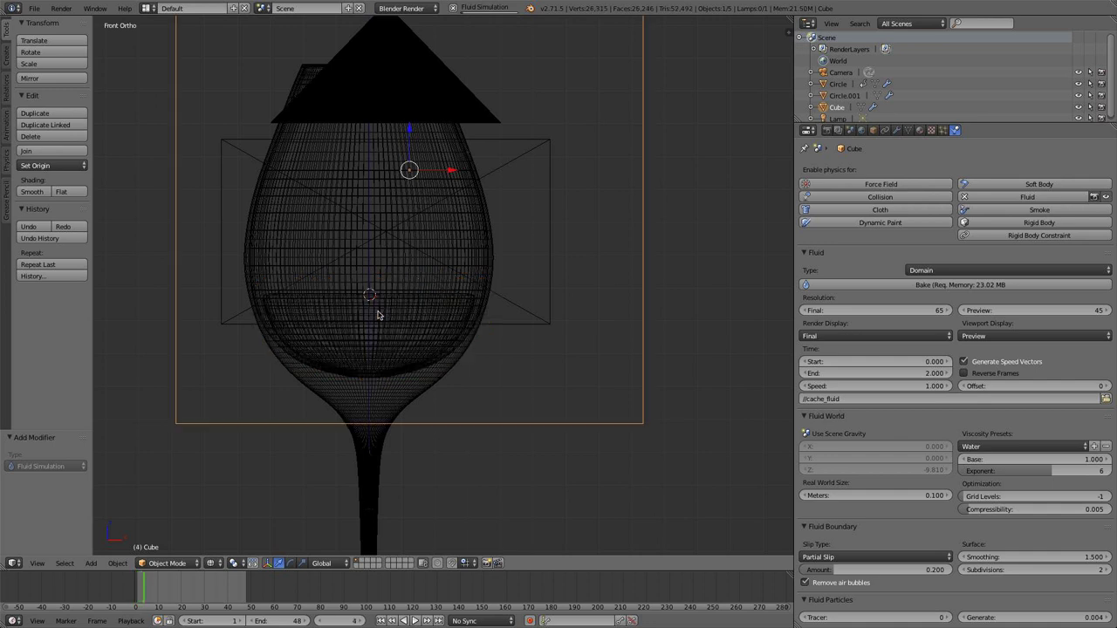
key(alt+a)
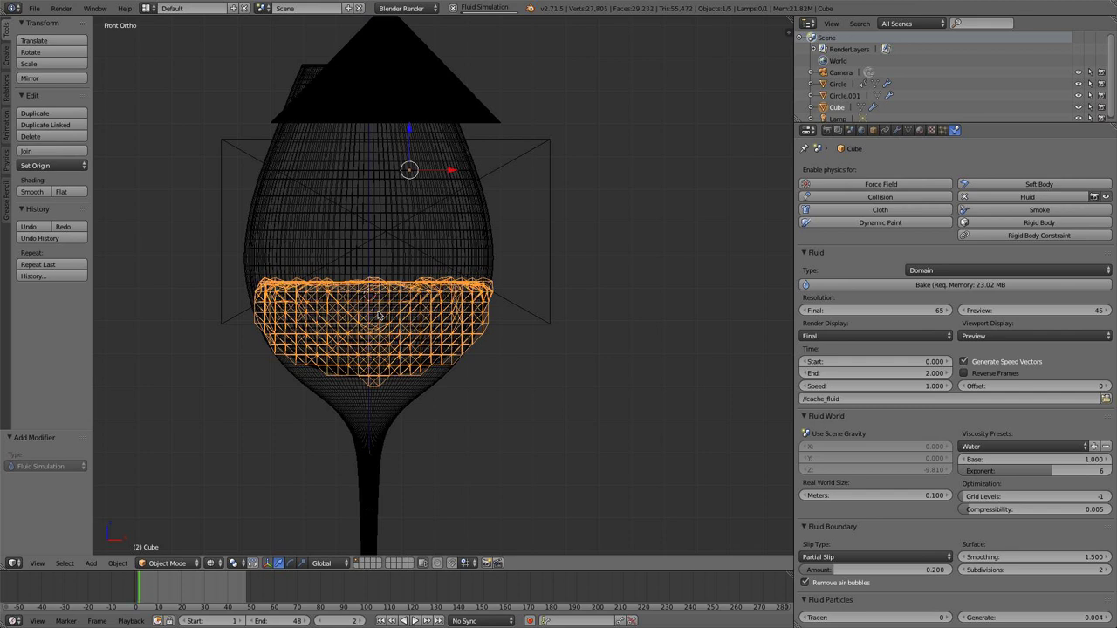
key(Escape)
key(alt+a)
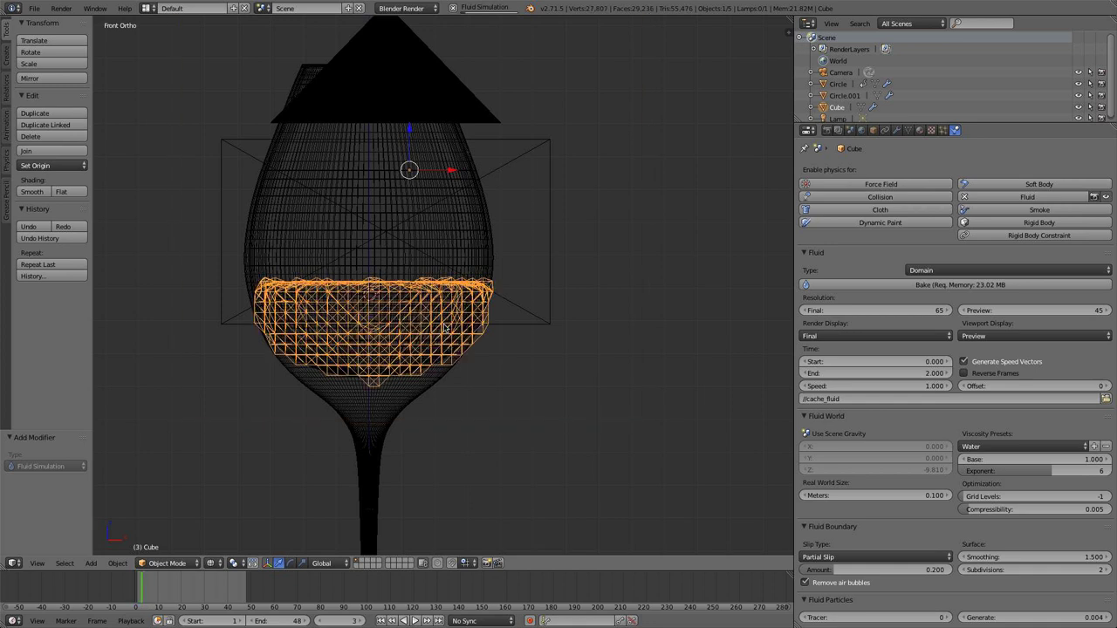
scroll(404, 273, down, 4)
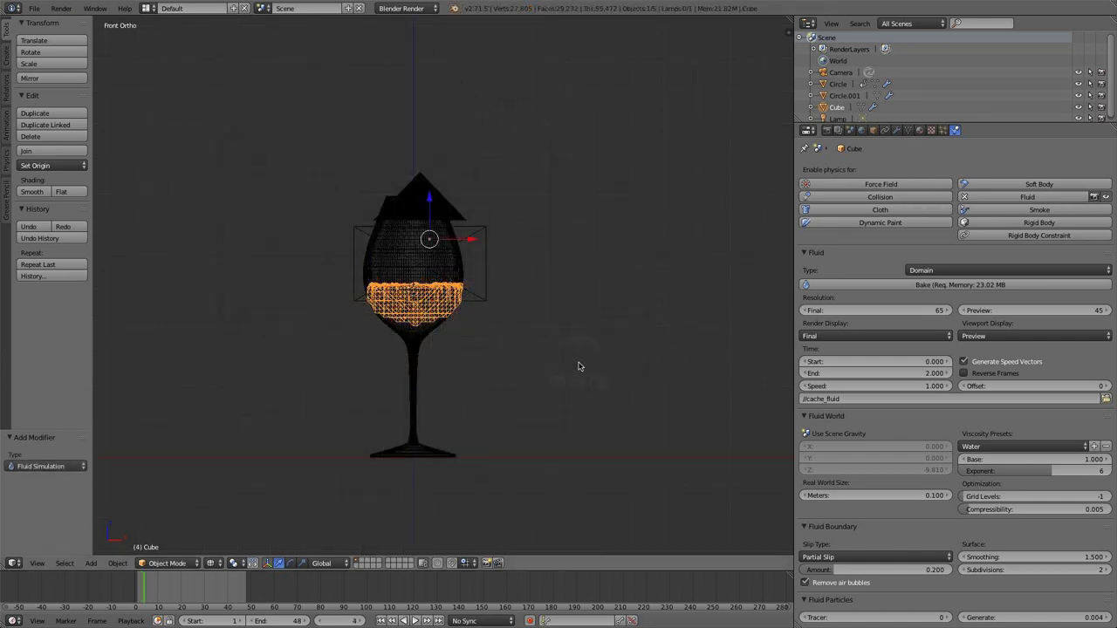
scroll(578, 367, up, 2)
key(w)
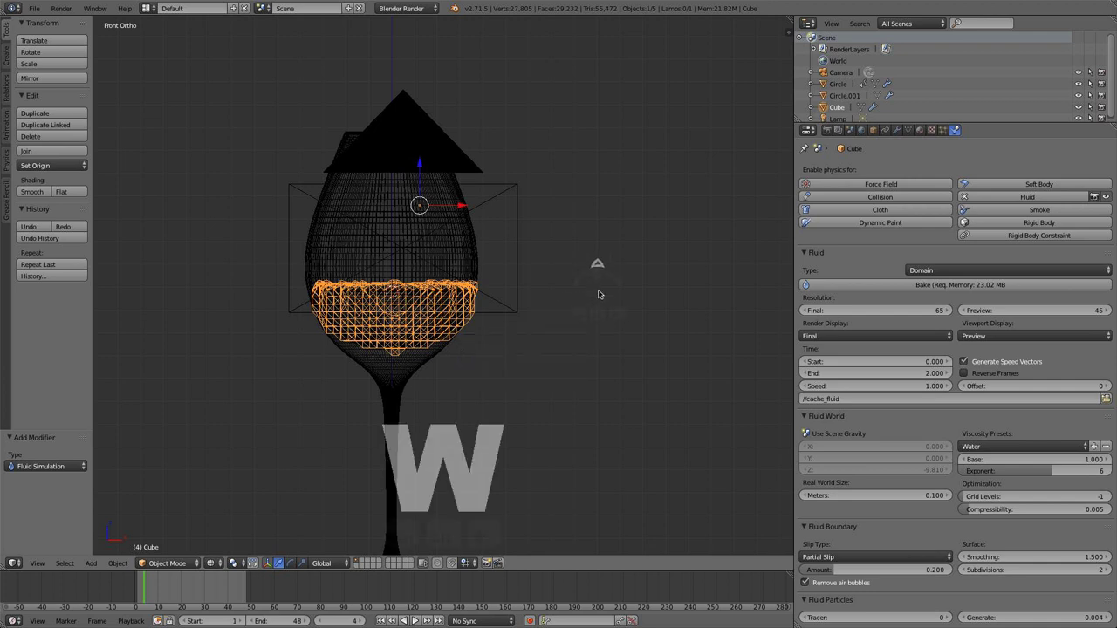
click(598, 293)
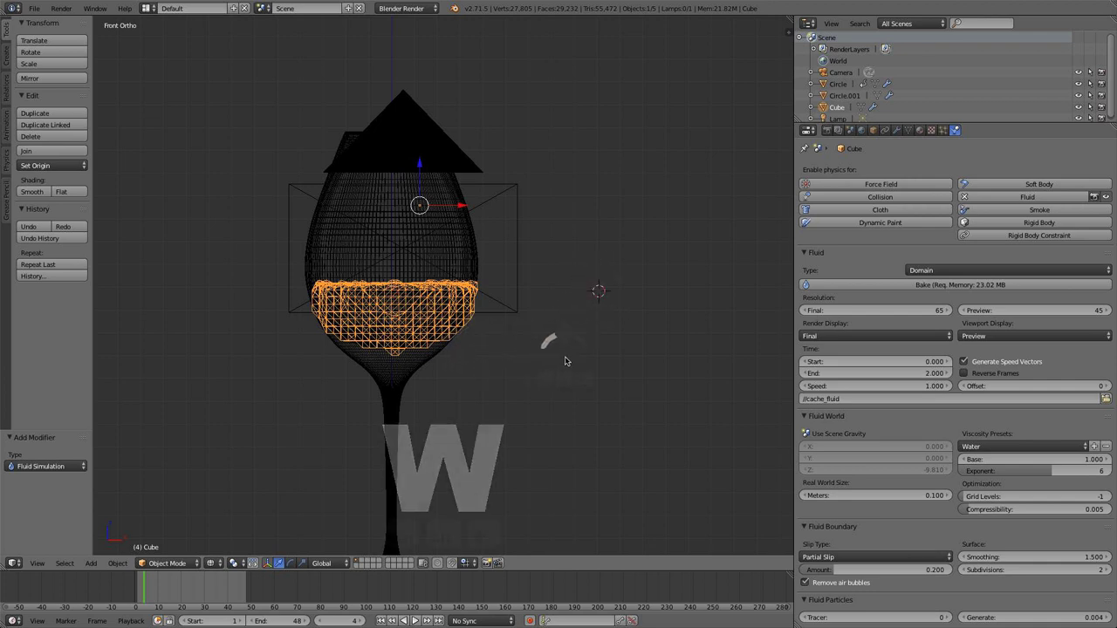
key(w)
click(587, 286)
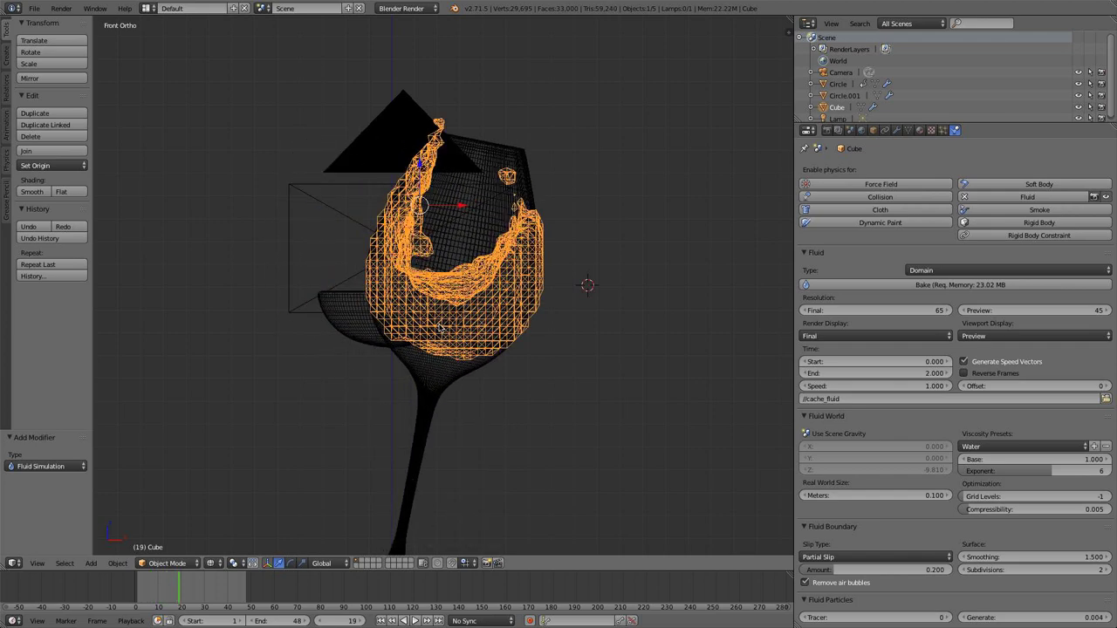
- Examine the baked wine splash around frame 20 from several angles and in front view, checking its shape and mesh detail
scroll(440, 329, down, 4)
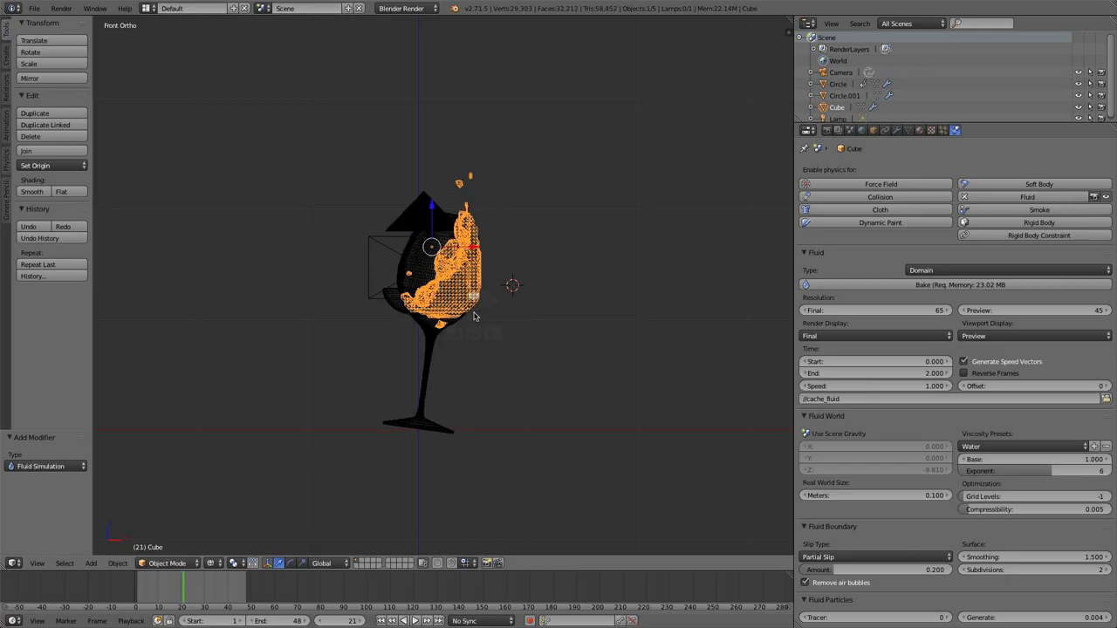
middle_drag(474, 315, 480, 284)
scroll(480, 284, up, 6)
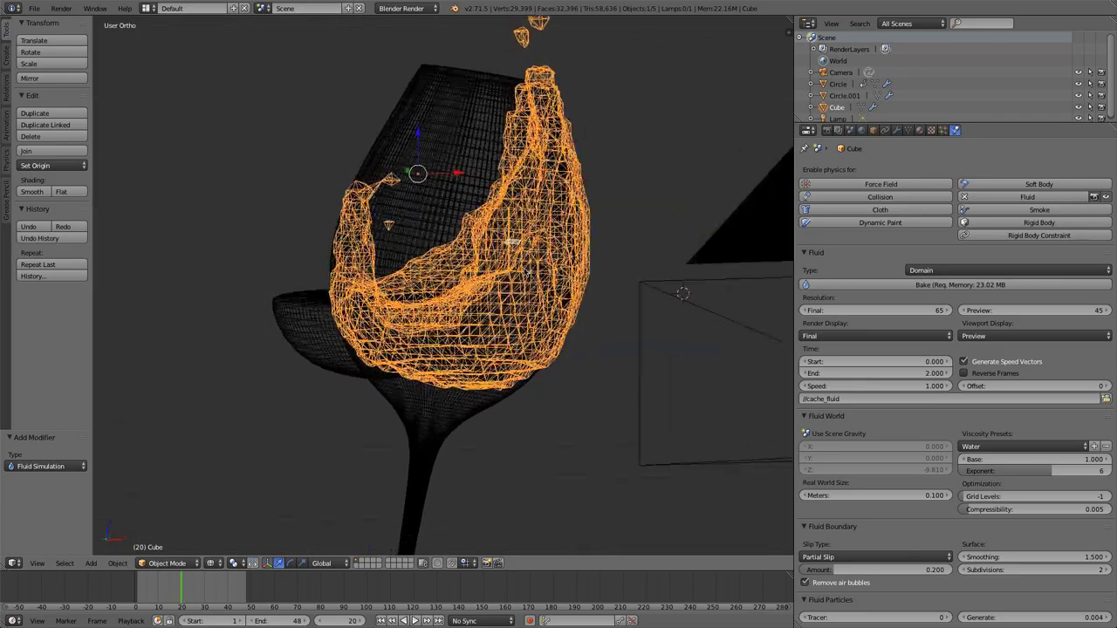
middle_drag(511, 241, 401, 357)
middle_drag(514, 363, 475, 225)
key(KP_1)
scroll(475, 225, down, 3)
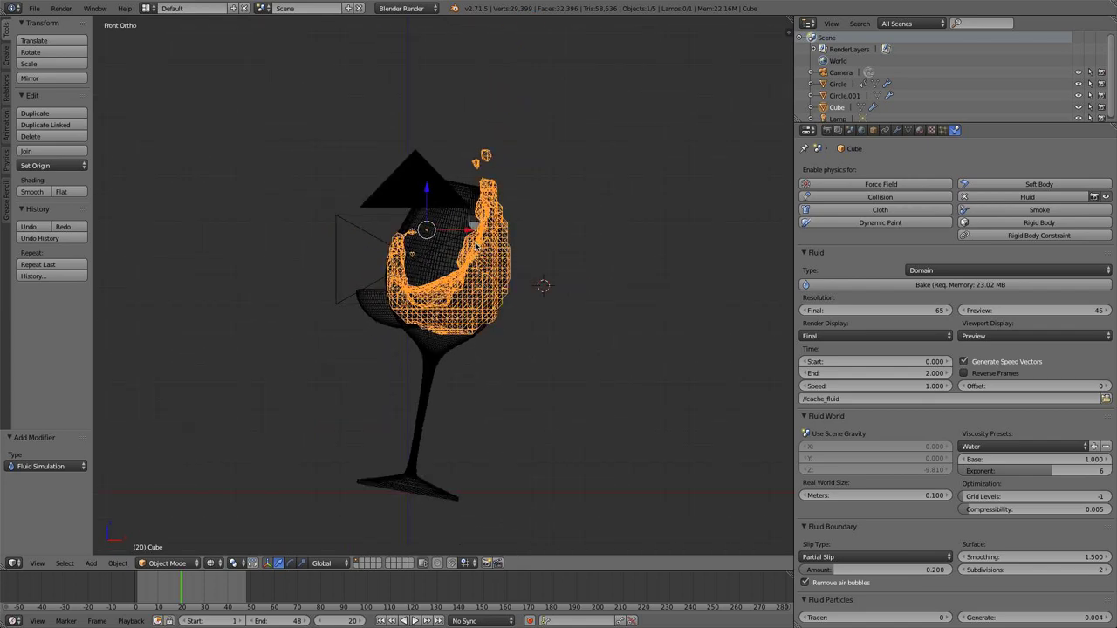
scroll(478, 249, up, 3)
scroll(482, 290, up, 3)
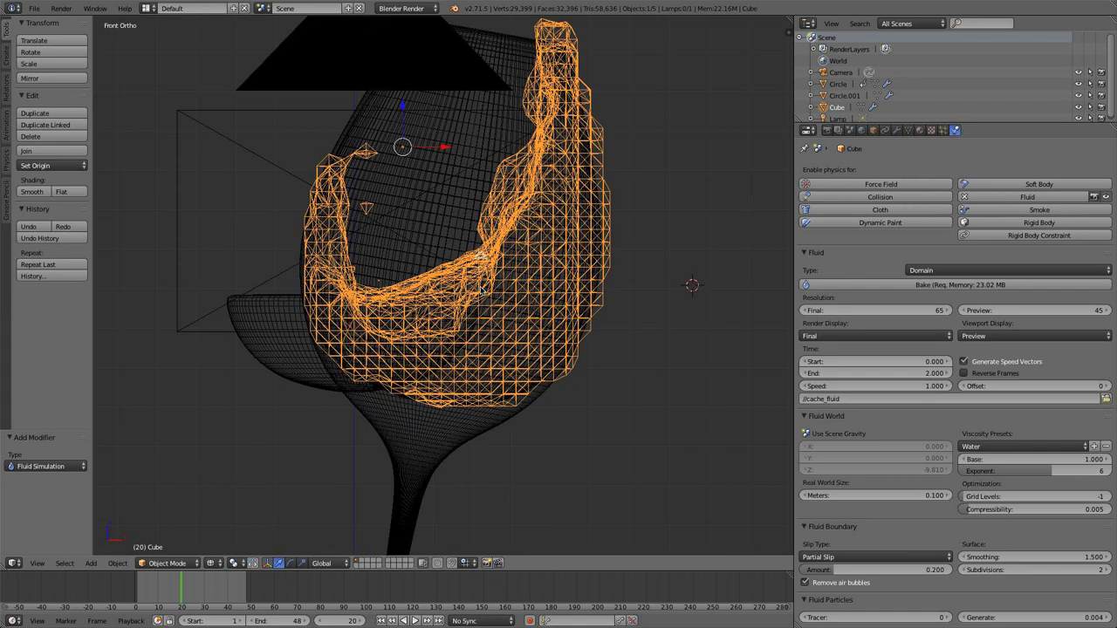
scroll(482, 291, down, 4)
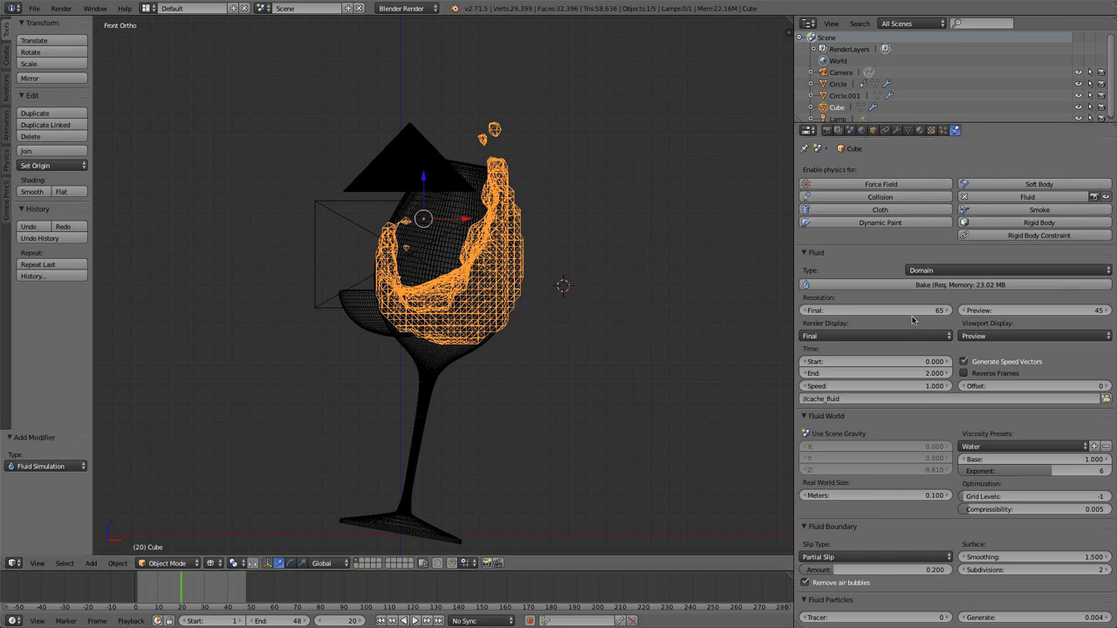
scroll(643, 302, up, 2)
scroll(447, 231, down, 2)
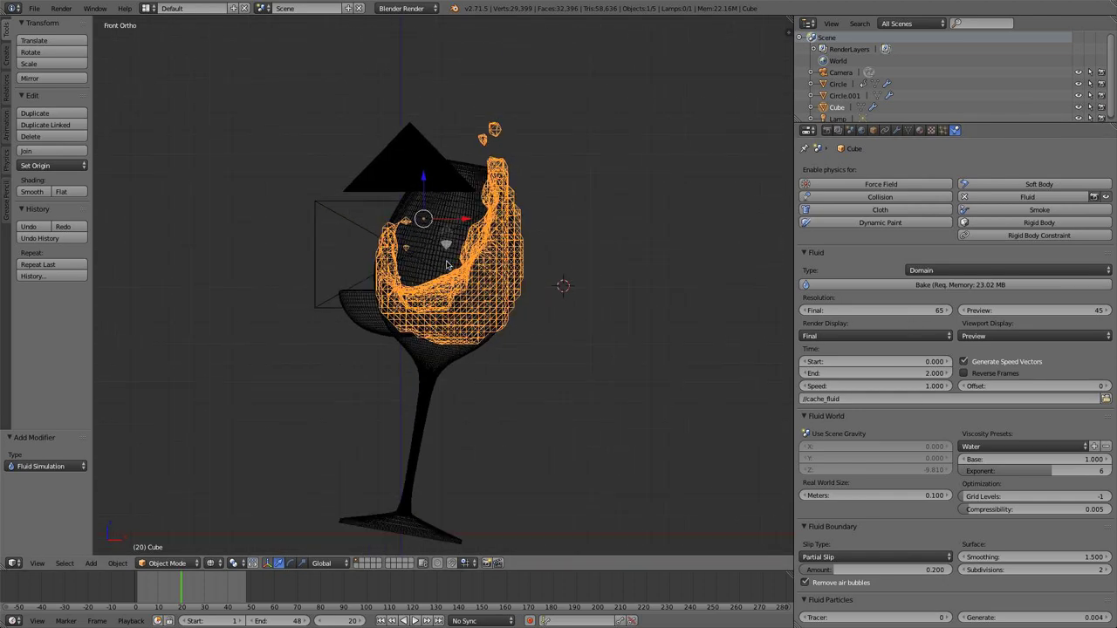
- Set the domain's fluid particle Generate value to 0.01
click(1055, 615)
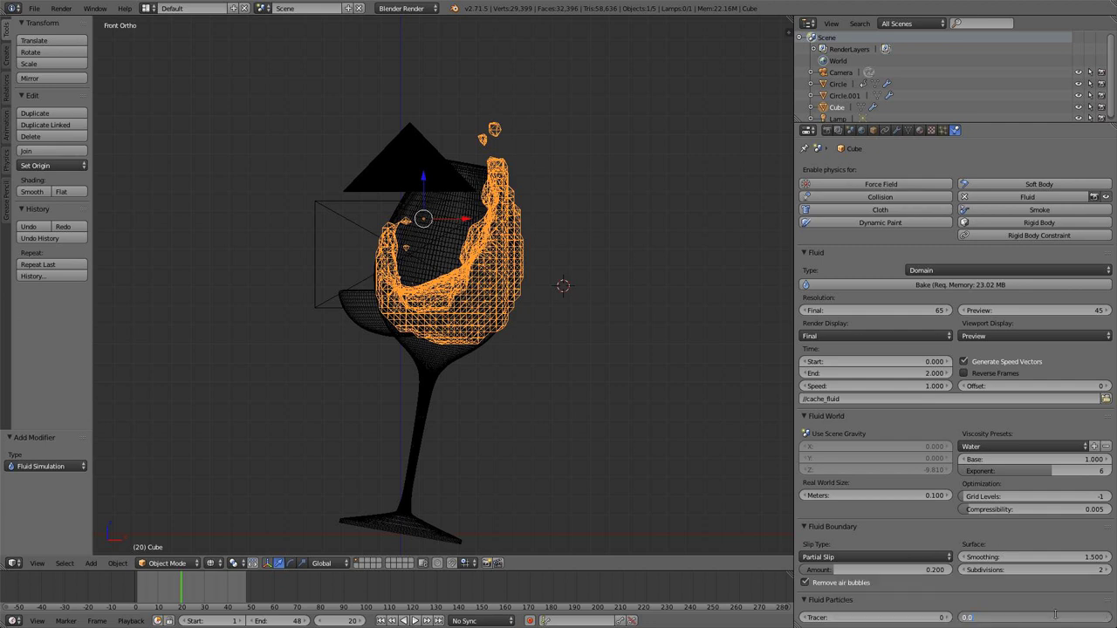
text(0.01)
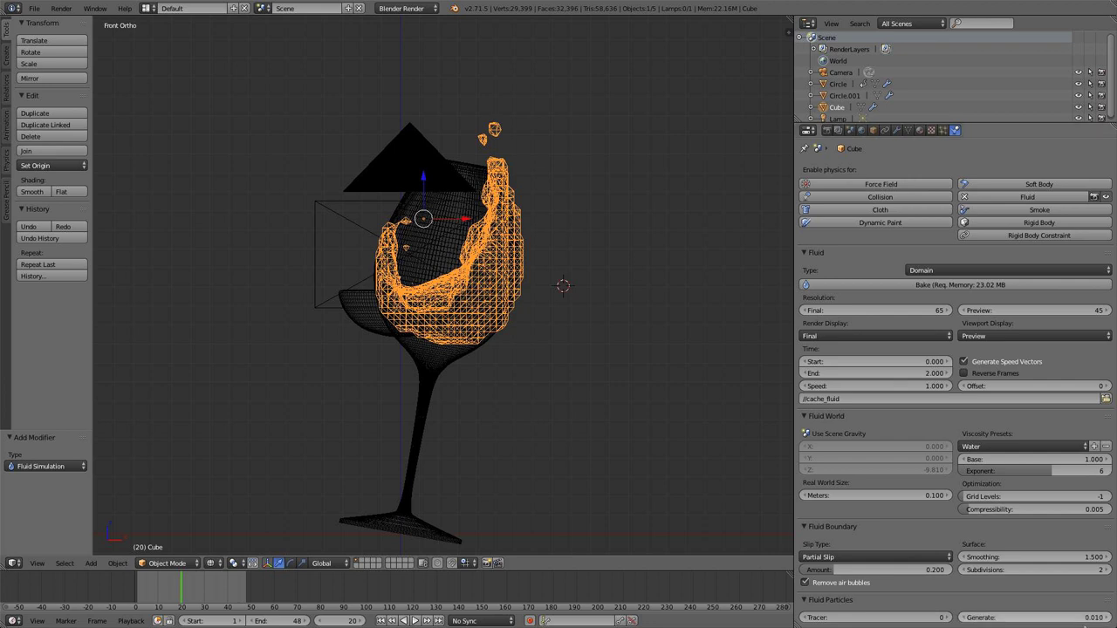
key(Return)
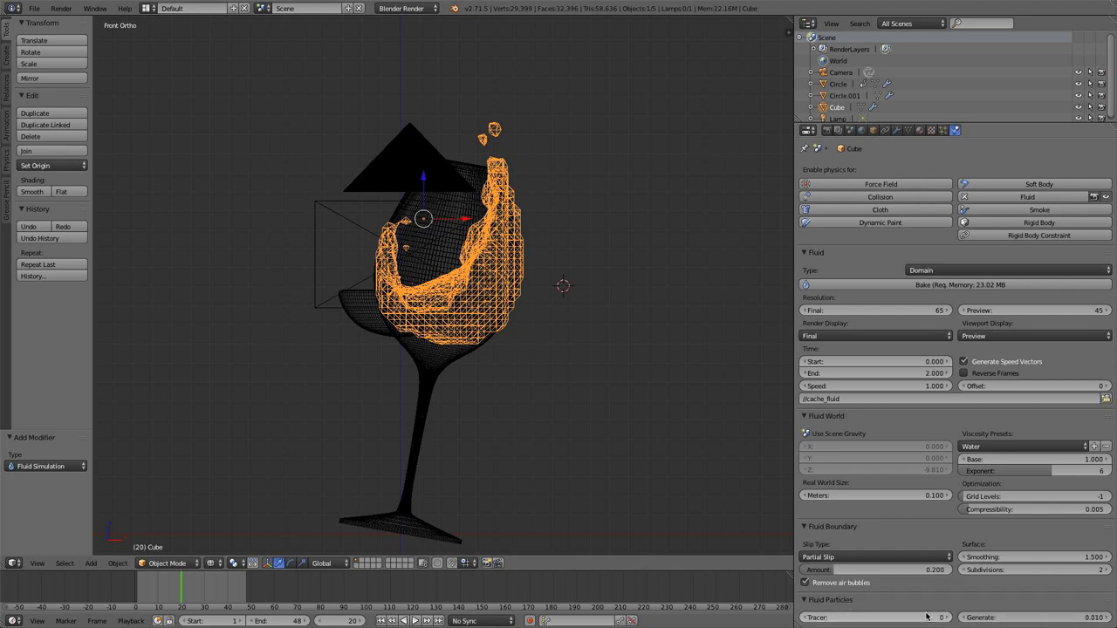
- Advance the animation to frame 21 and inspect the wine splash in the glass
scroll(440, 291, up, 2)
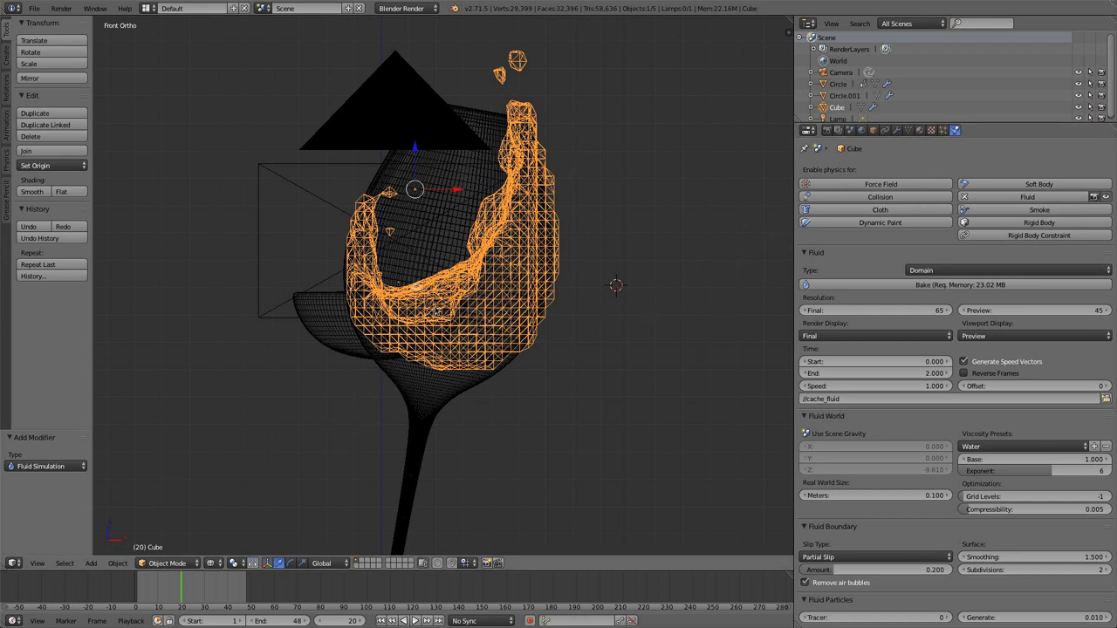
scroll(438, 319, down, 1)
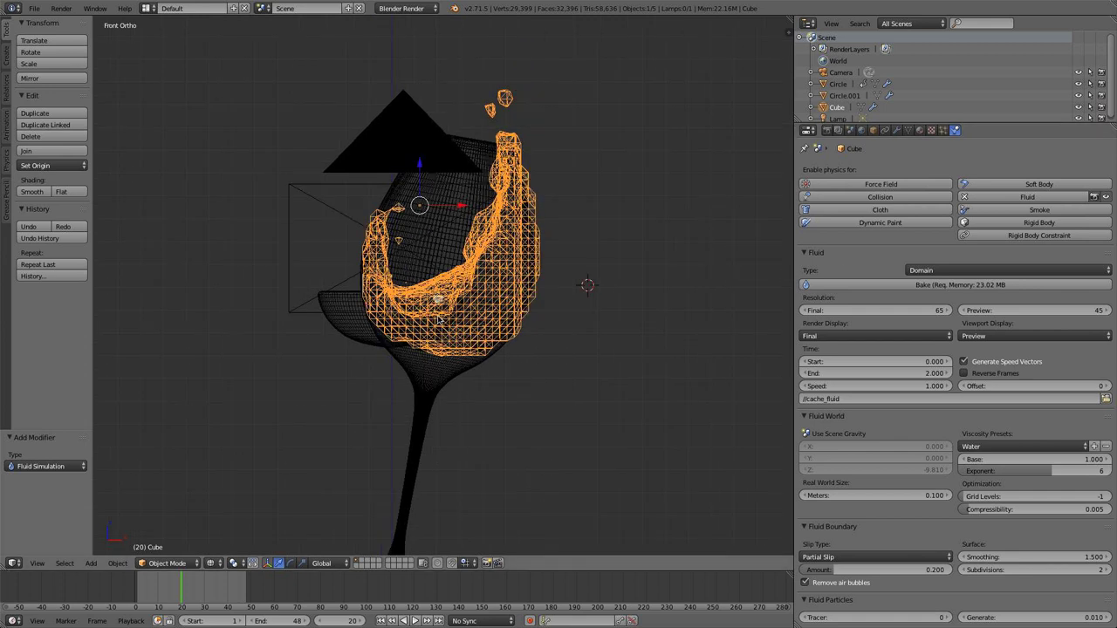
key(Right)
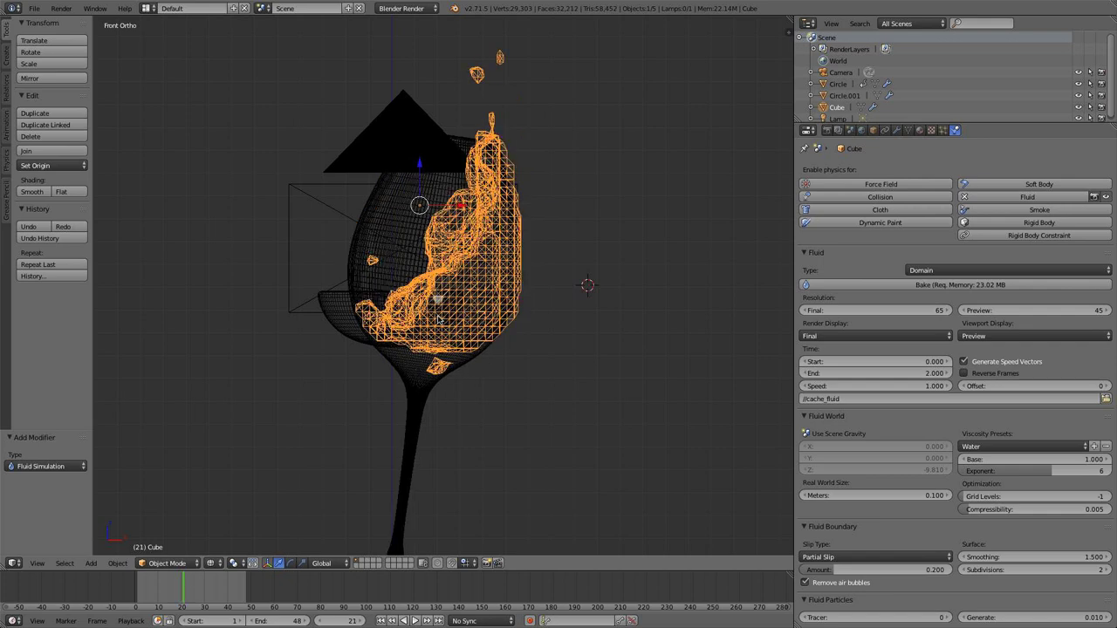
- Step through frames 19 to 24 in front view to compare the wine splash shapes in the glass
key(Right)
key(Right)
key(Right)
scroll(355, 453, down, 1)
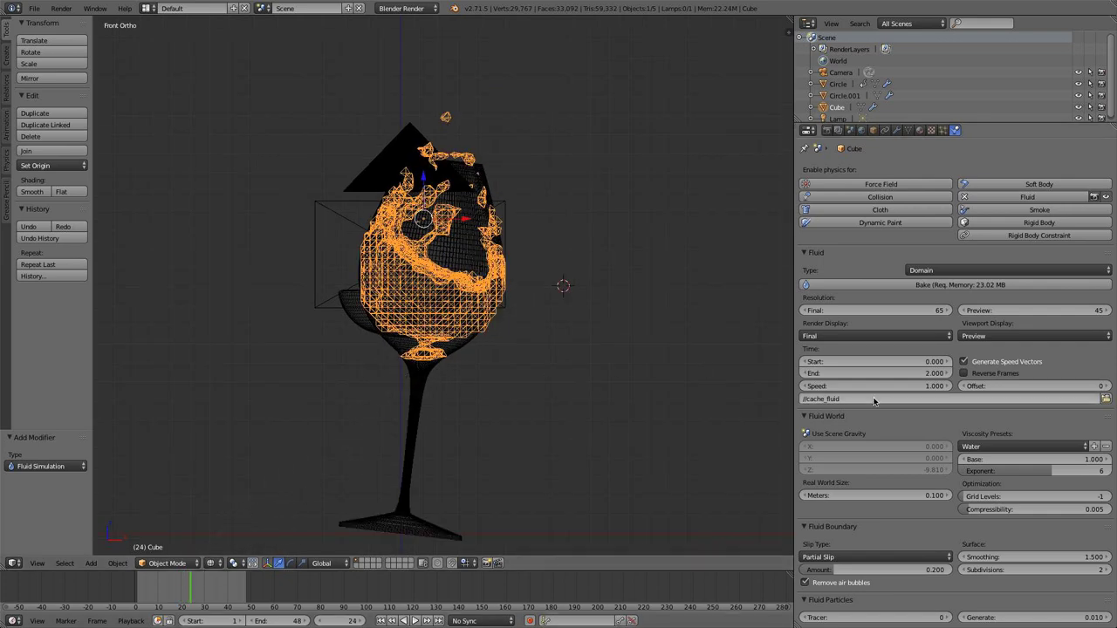
key(Left)
key(Left)
key(Left)
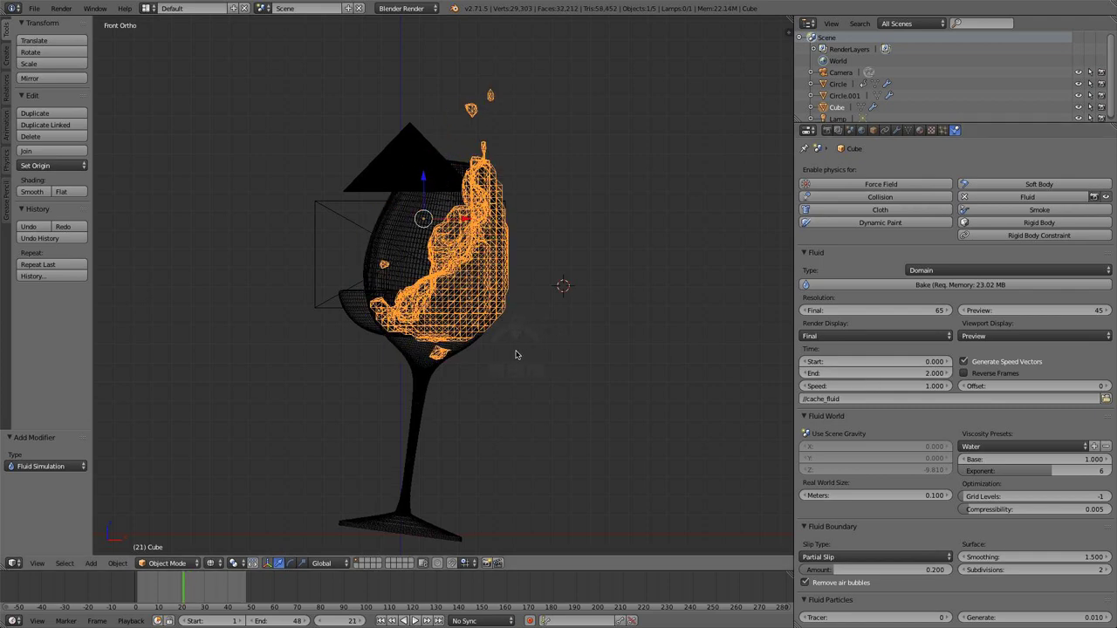
key(Left)
key(Left)
key(Right)
key(Right)
key(Left)
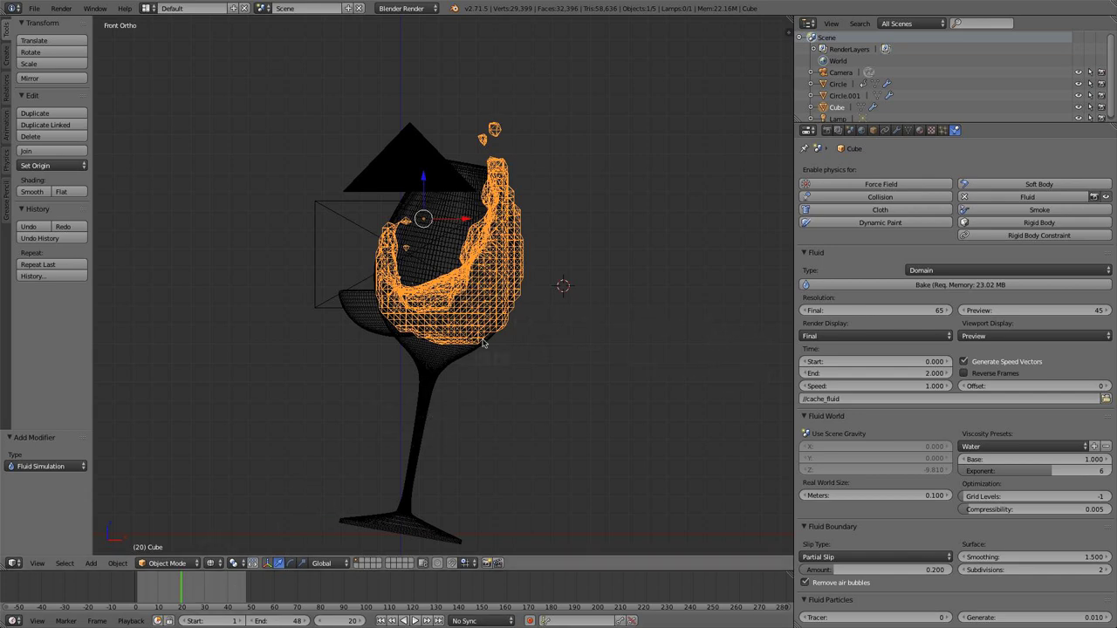
- Play back the baked animation and review the wine's motion up close around frame 20
scroll(516, 346, up, 2)
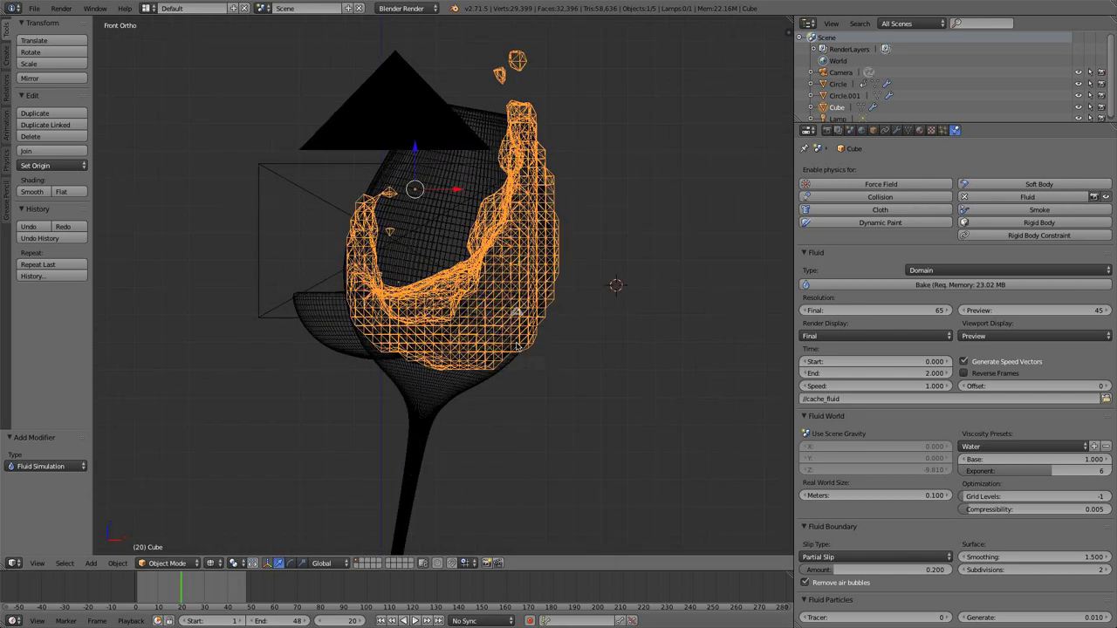
key(alt+a)
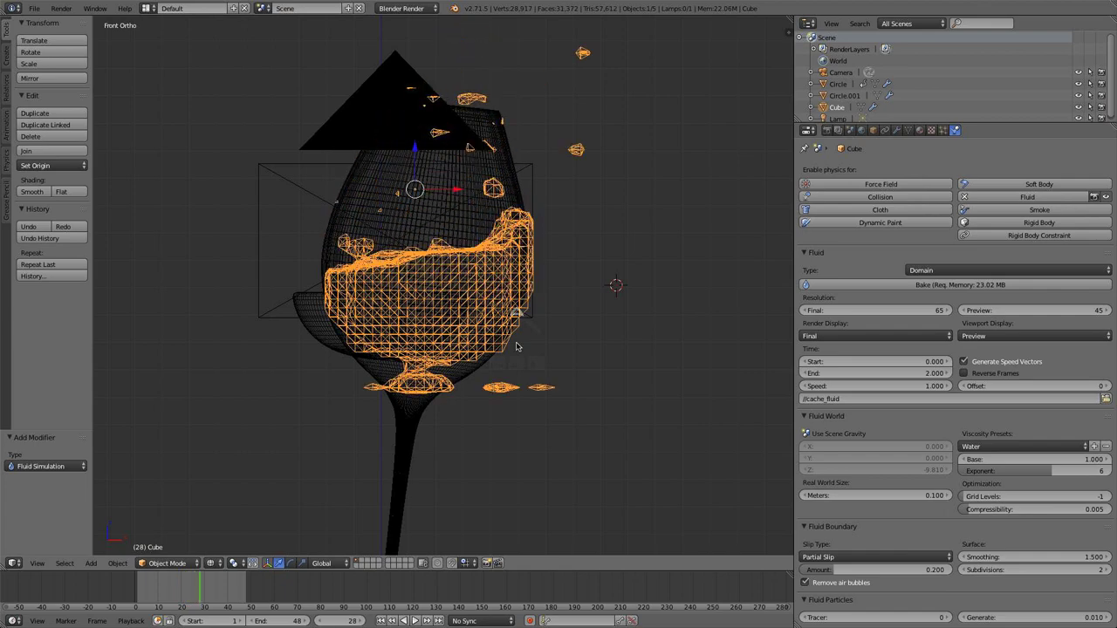
key(shift+alt+a)
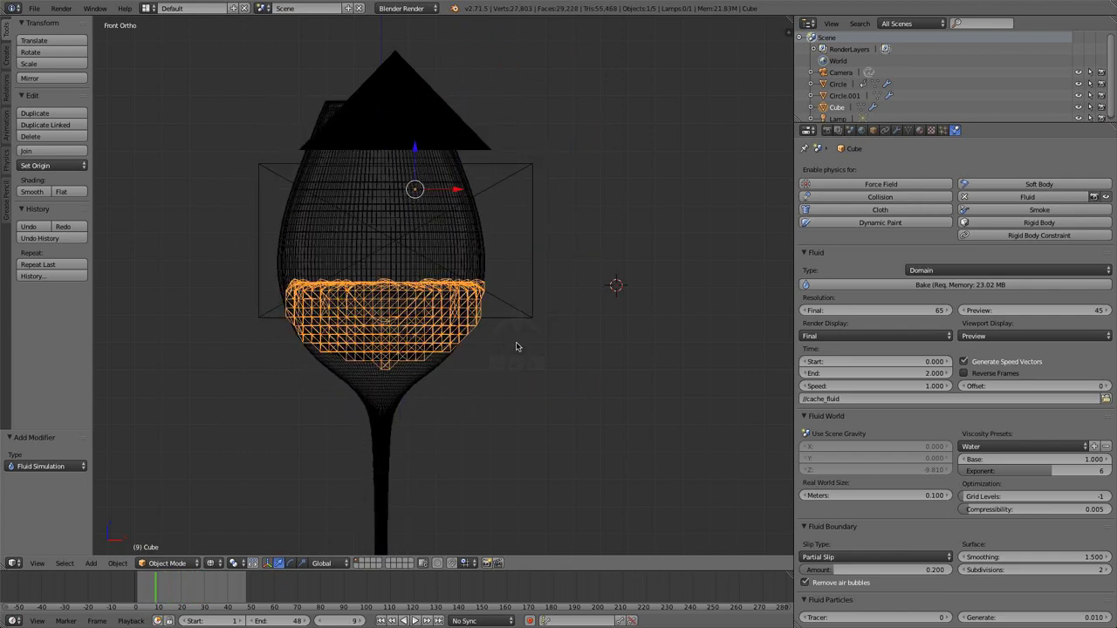
key(alt+a)
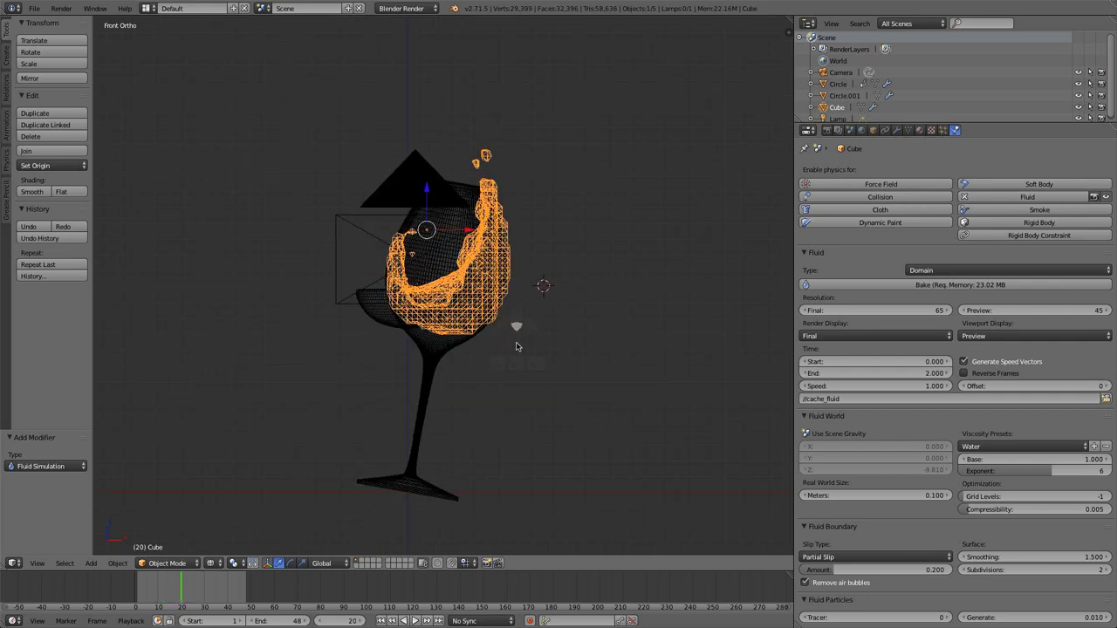
- Set the animation's end frame to 24 and the fluid domain's end time to 1.000
click(264, 620)
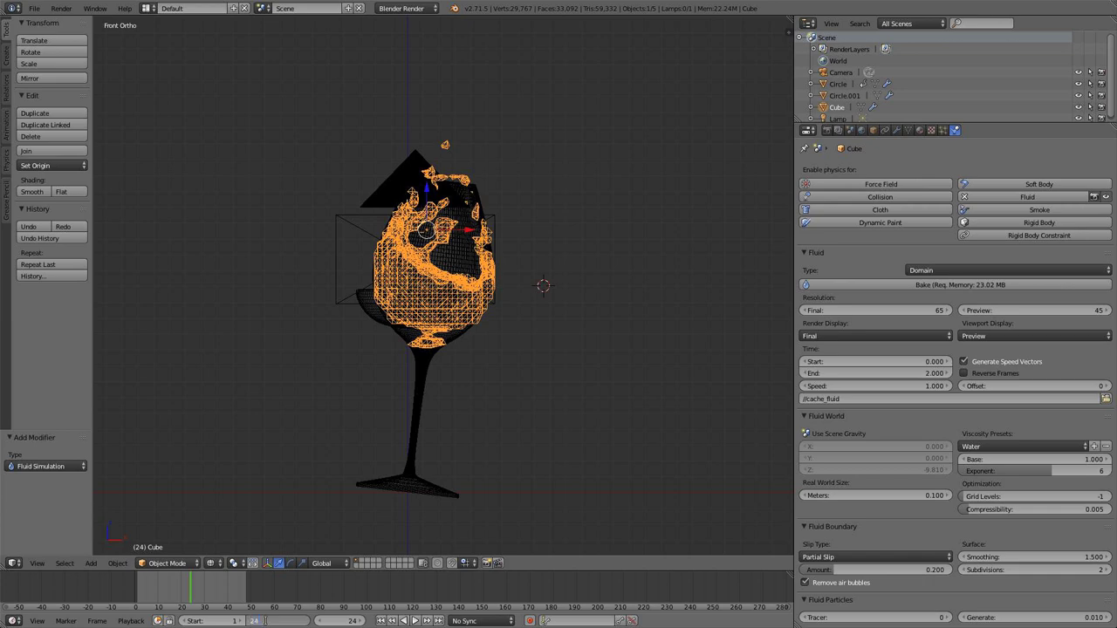
key(Return)
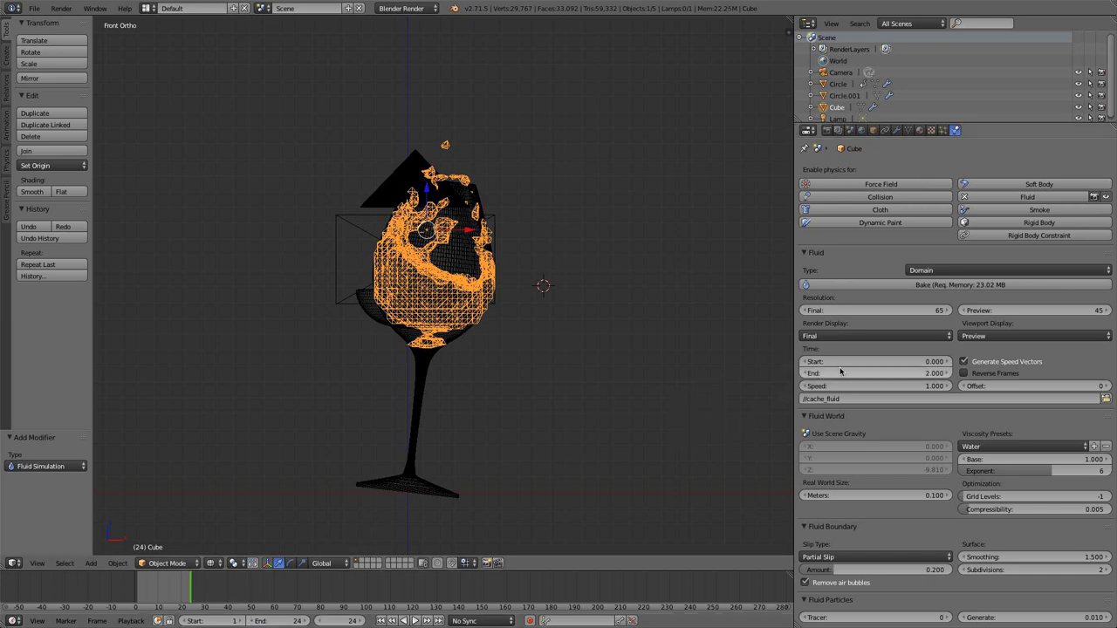
click(855, 373)
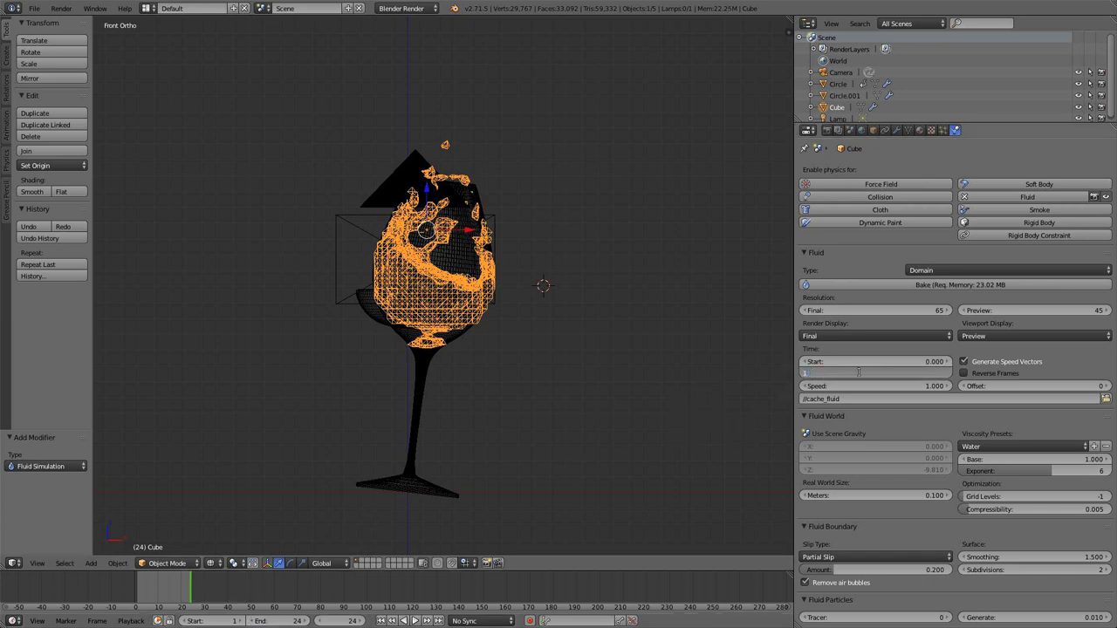
key(Return)
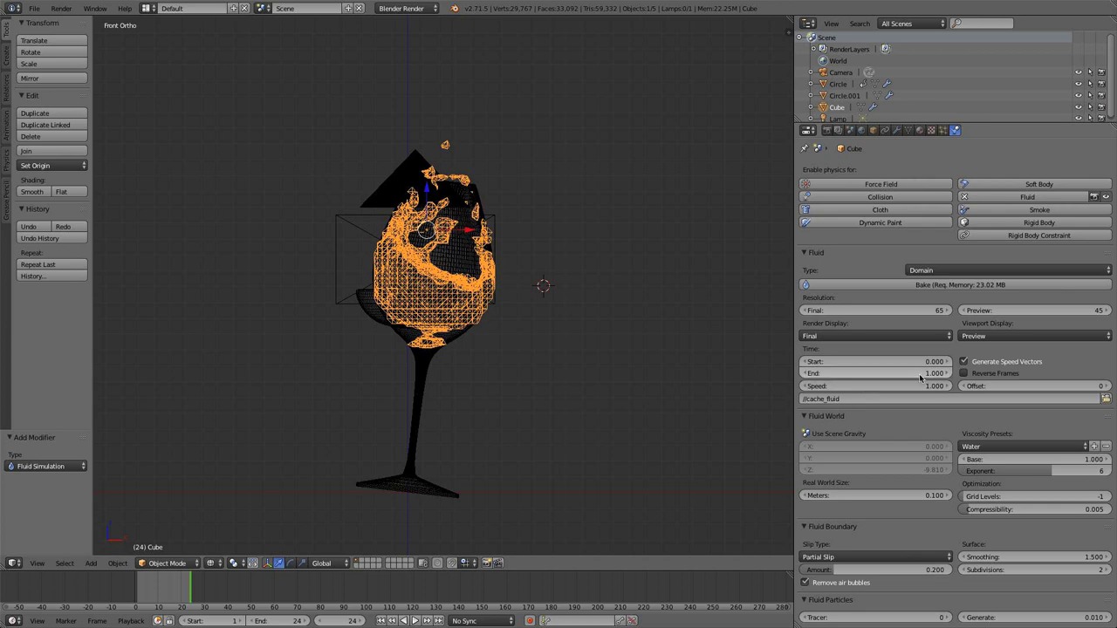
- Set the domain's final resolution to 120 and bake the fluid simulation
click(898, 310)
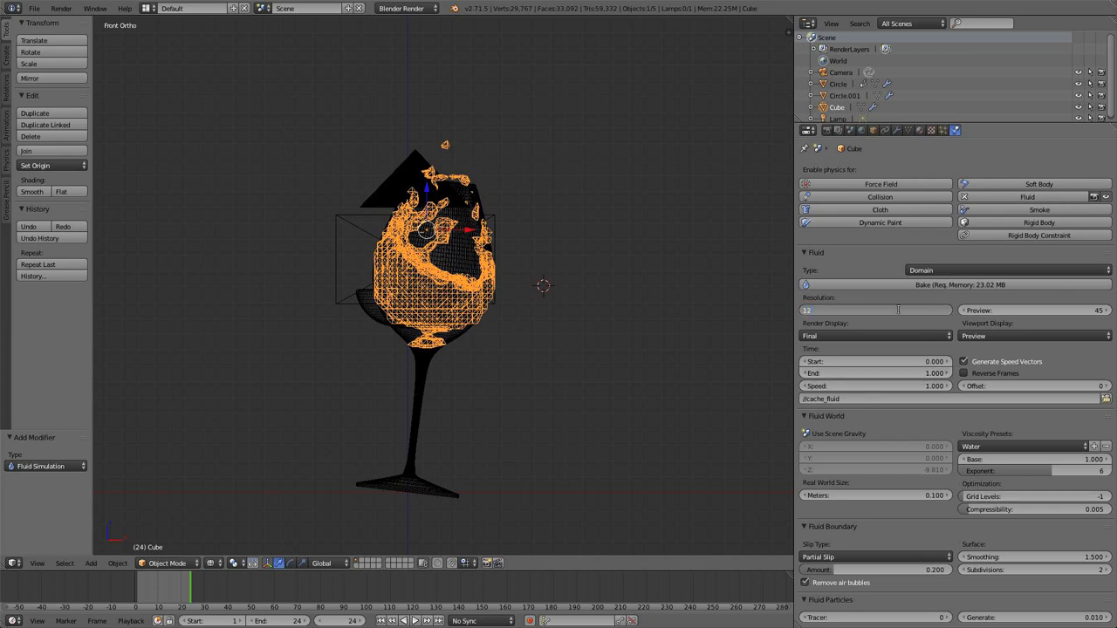
text(120)
key(Return)
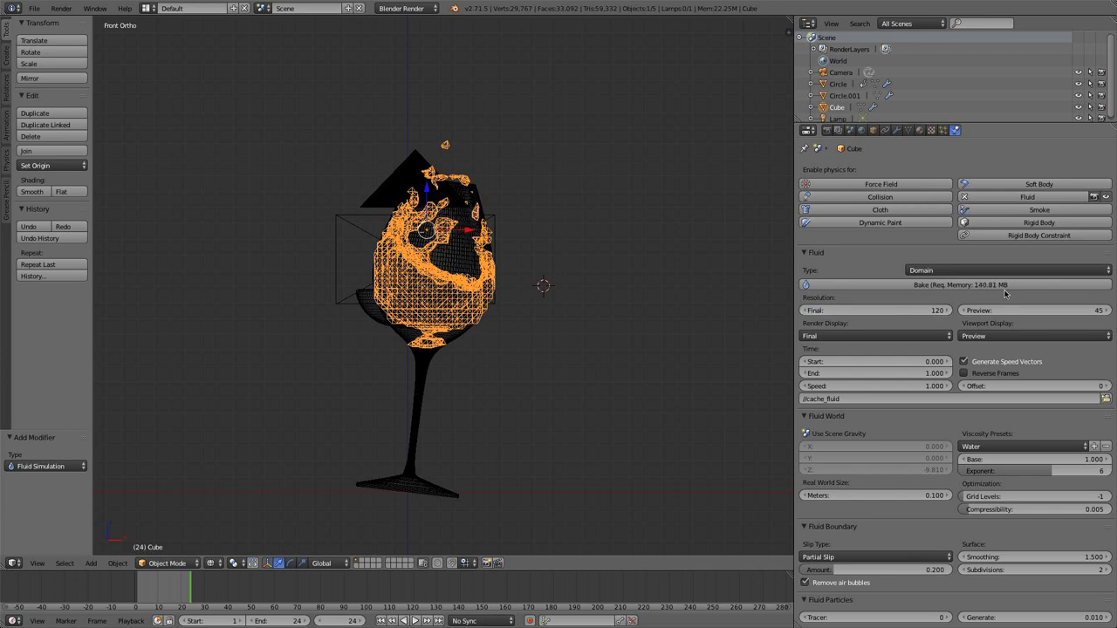
click(34, 8)
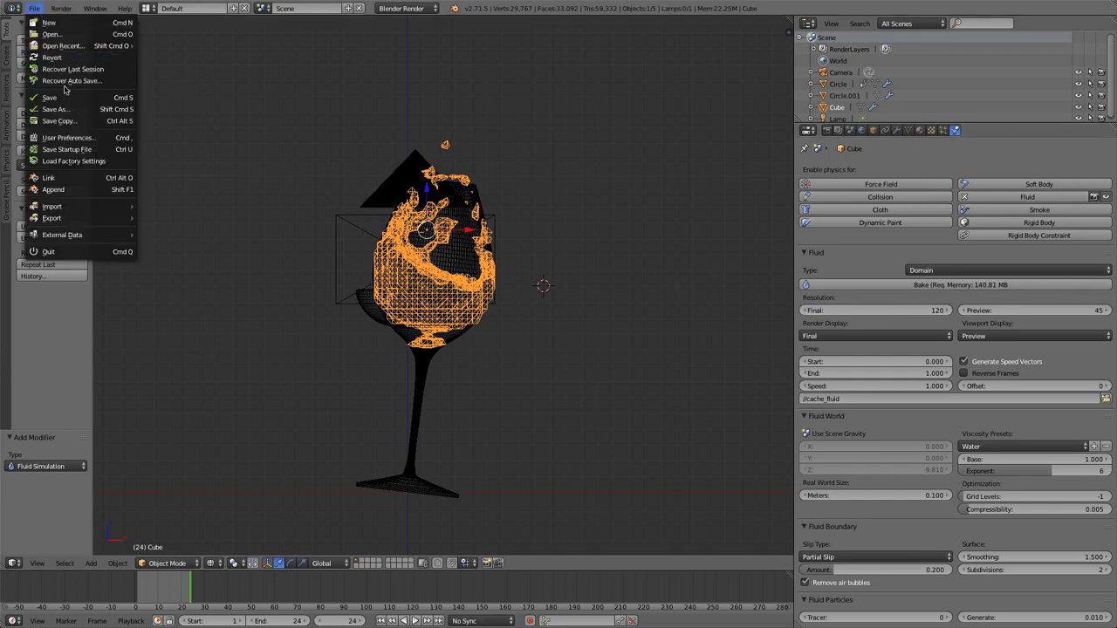
key(z)
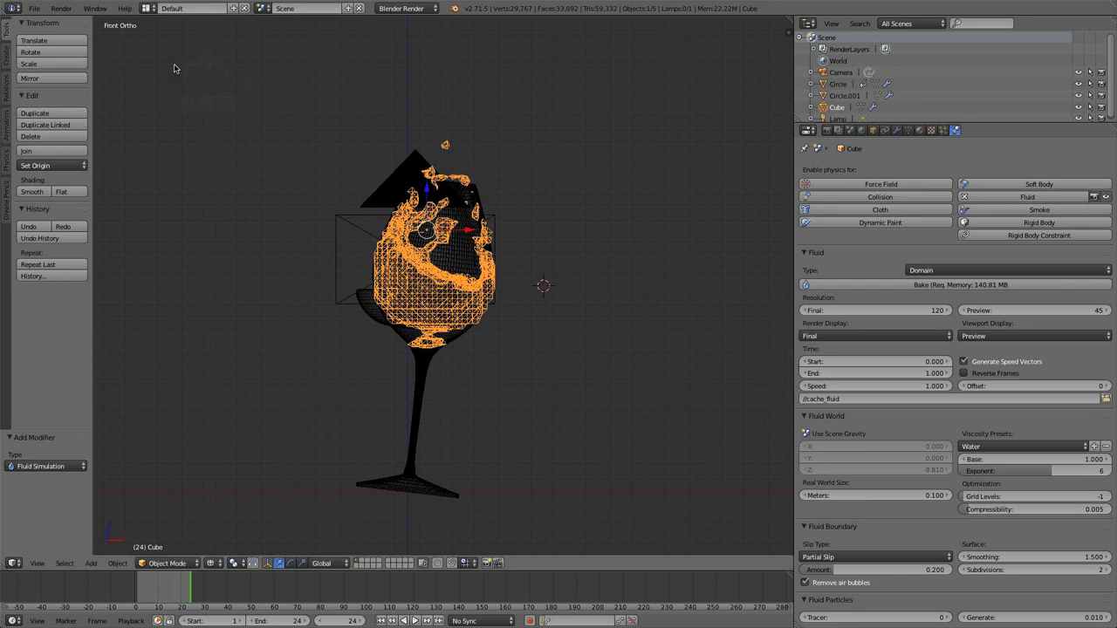
click(34, 8)
click(959, 284)
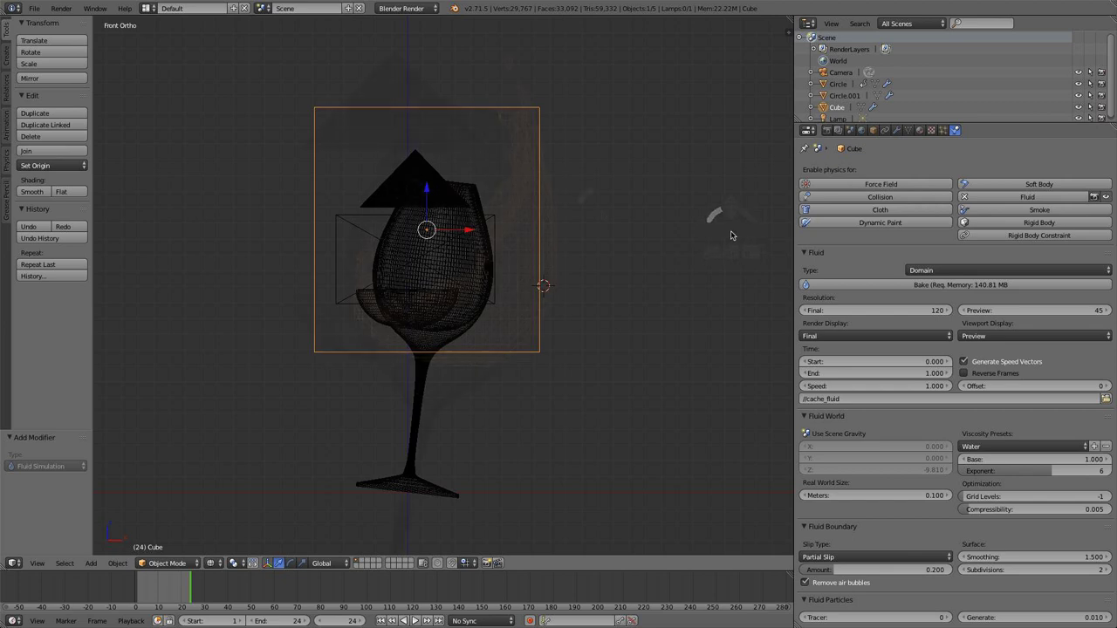
- Set the fluid domain's viewport display mode to Final while viewing the splash at frame 20
scroll(731, 236, up, 3)
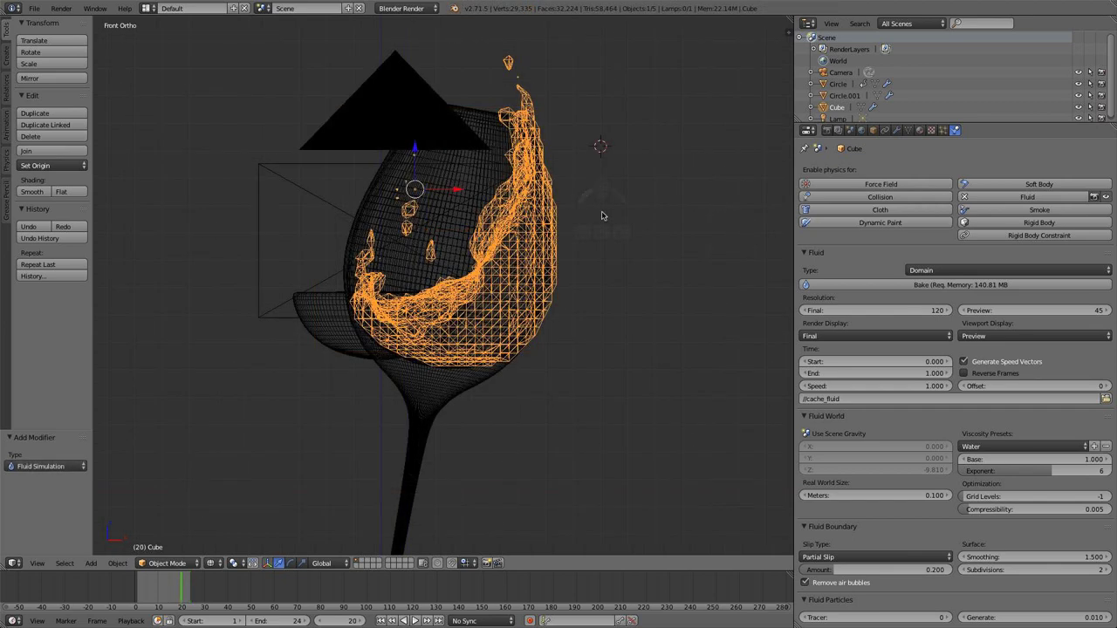
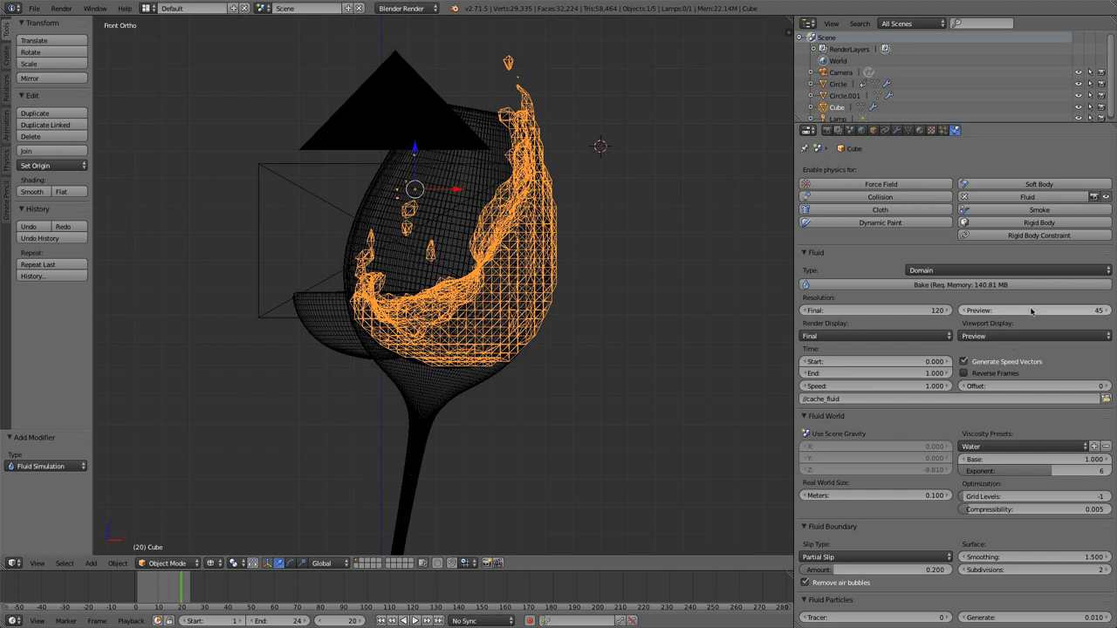
click(989, 336)
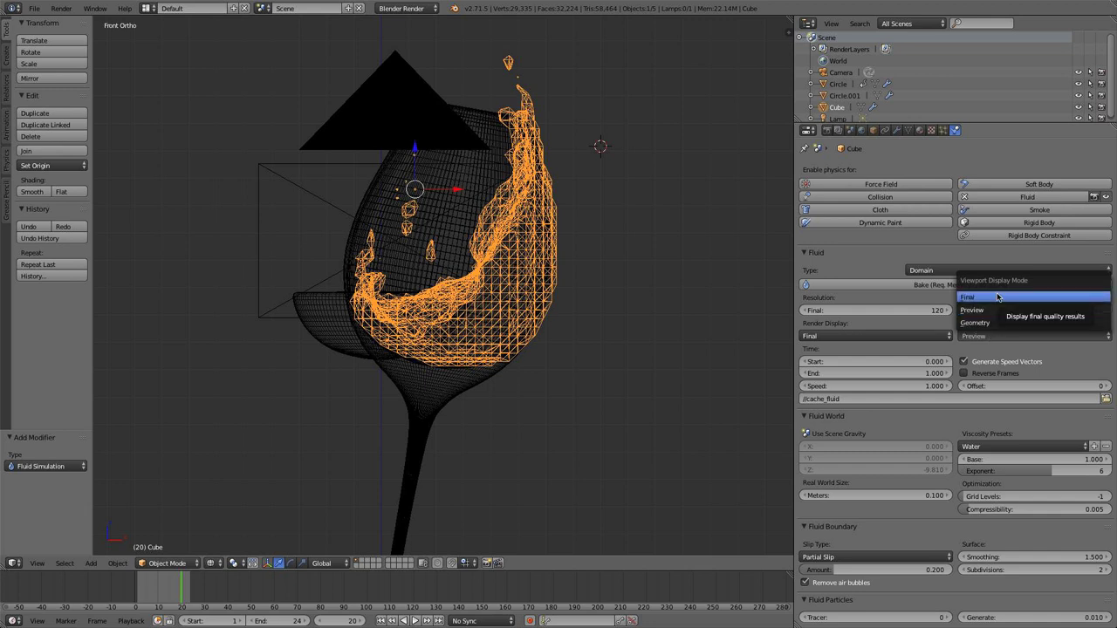
click(35, 8)
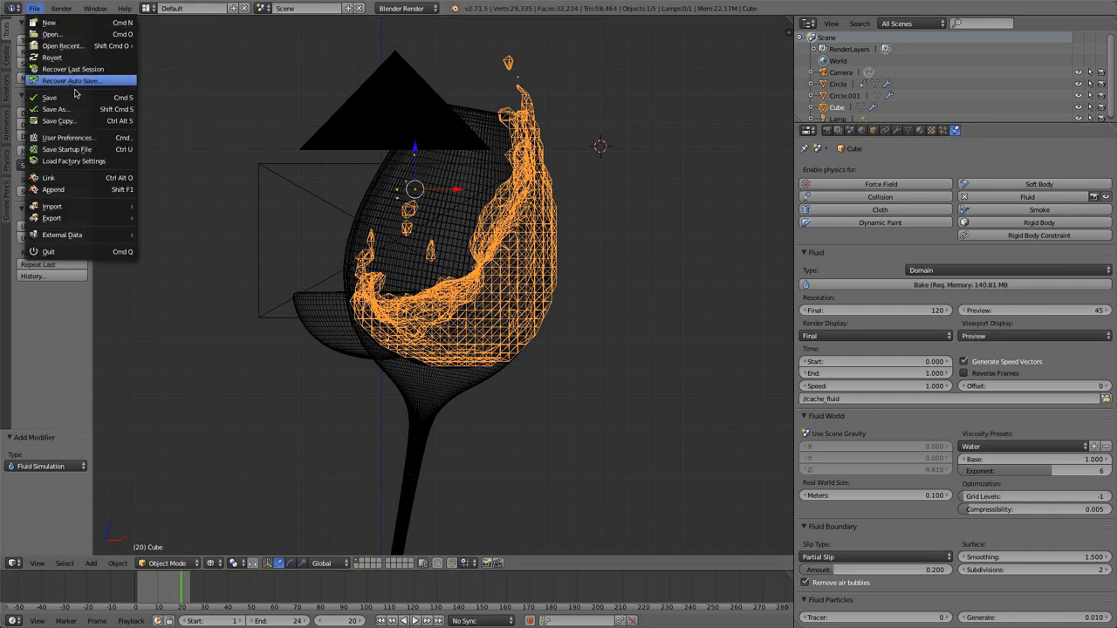
click(1007, 336)
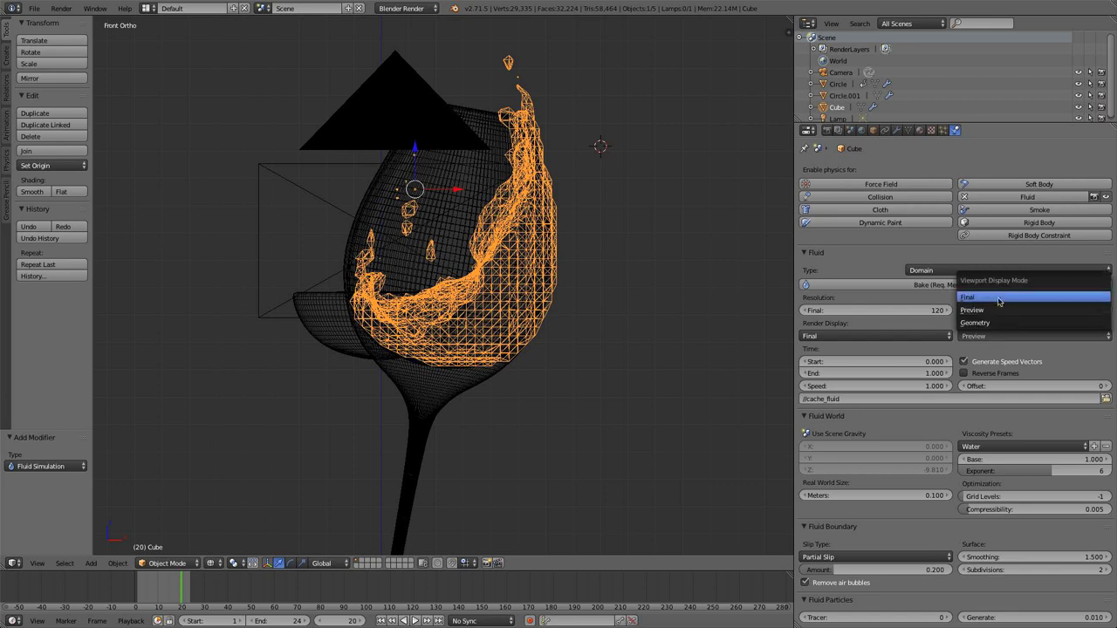
click(1000, 298)
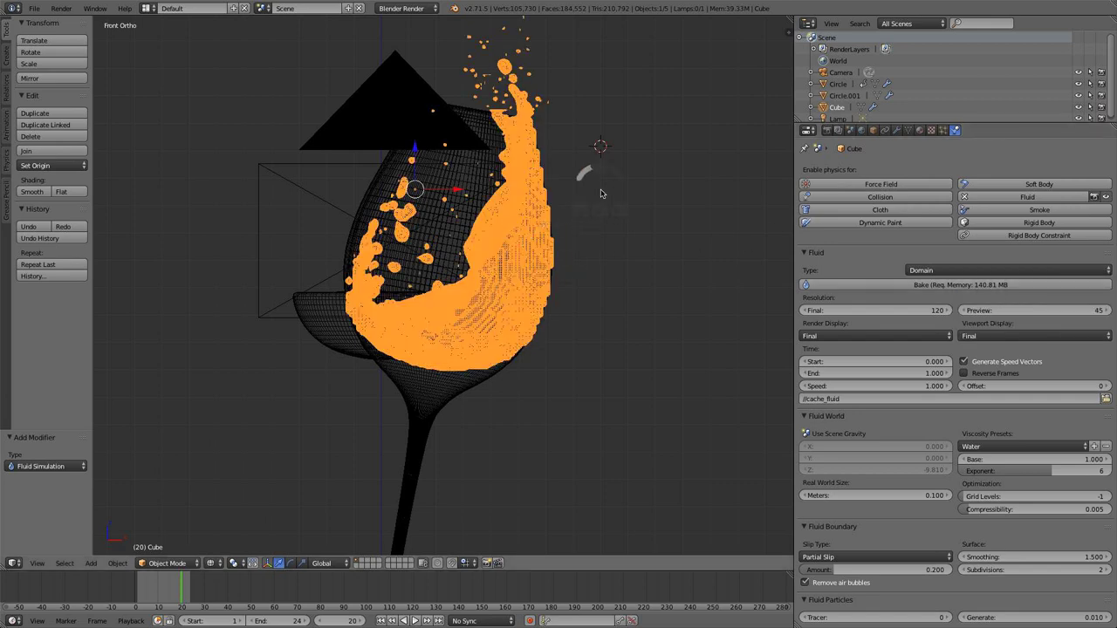
- Display the scene in solid shading and apply smooth shading to the high-resolution wine mesh
mouse_move(585, 173)
middle_down()
mouse_move(616, 191)
mouse_move(635, 235)
mouse_move(593, 218)
mouse_move(476, 209)
middle_up()
key(z)
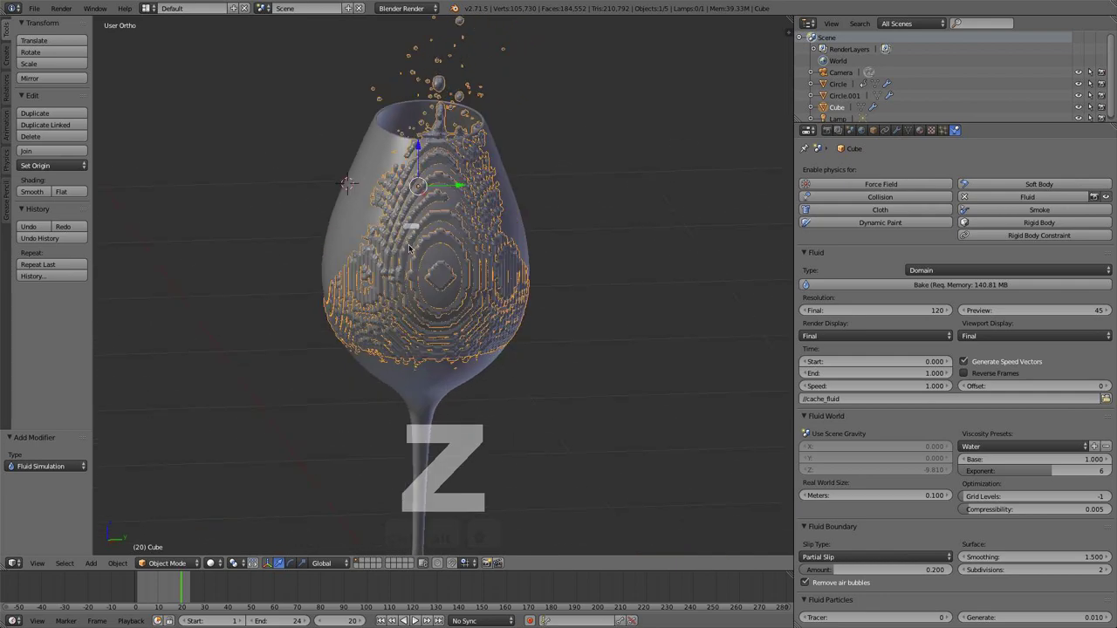
scroll(430, 197, up, 5)
middle_drag(411, 253, 492, 237)
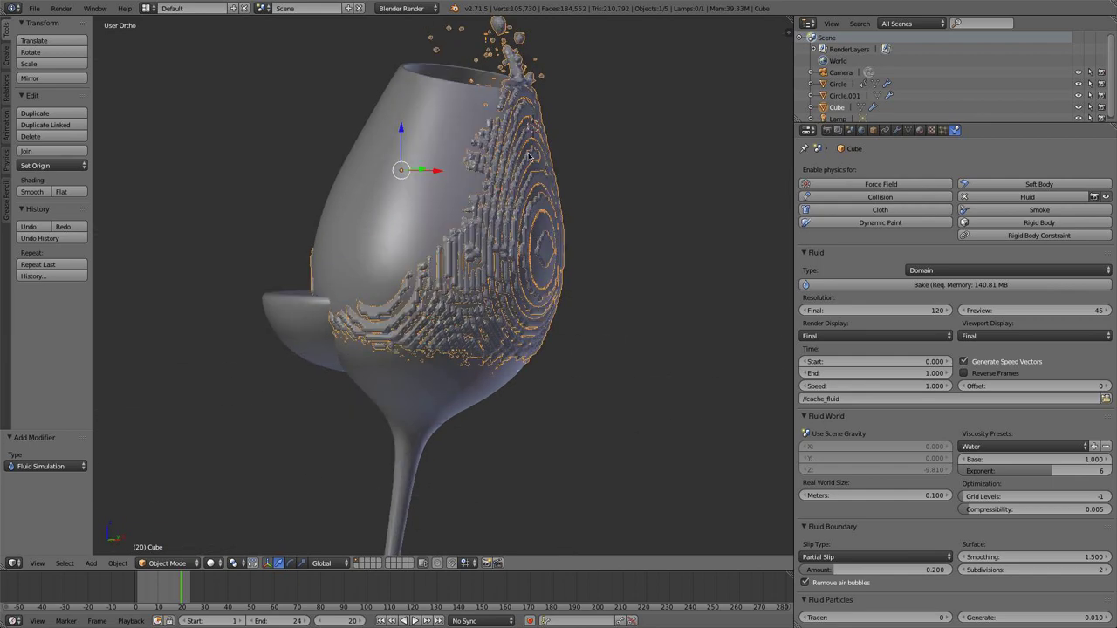
middle_drag(529, 157, 551, 172)
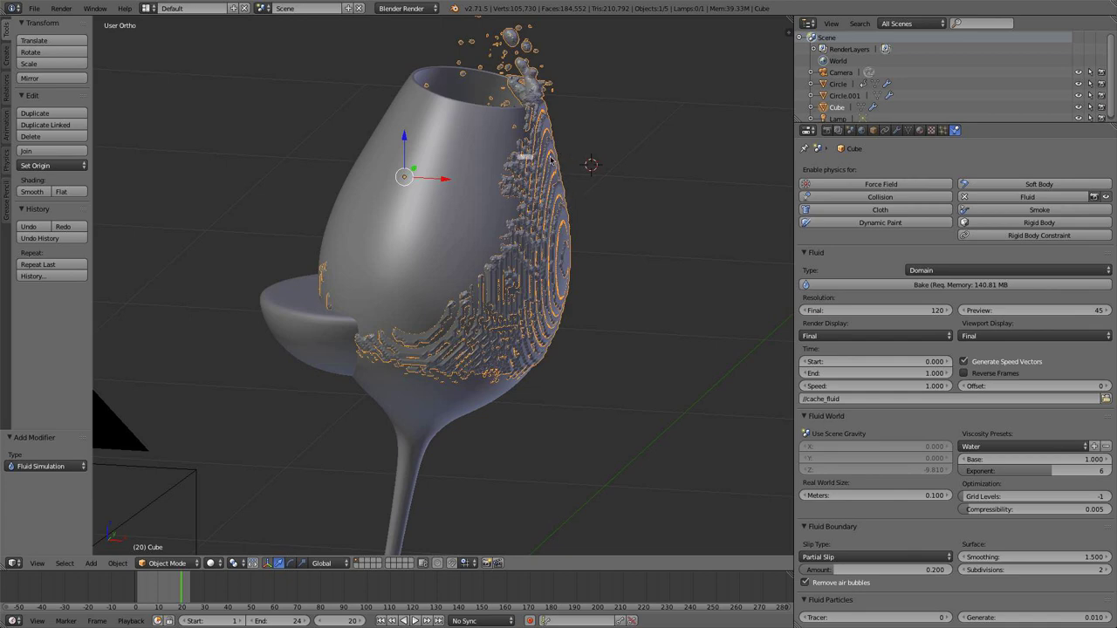
click(31, 192)
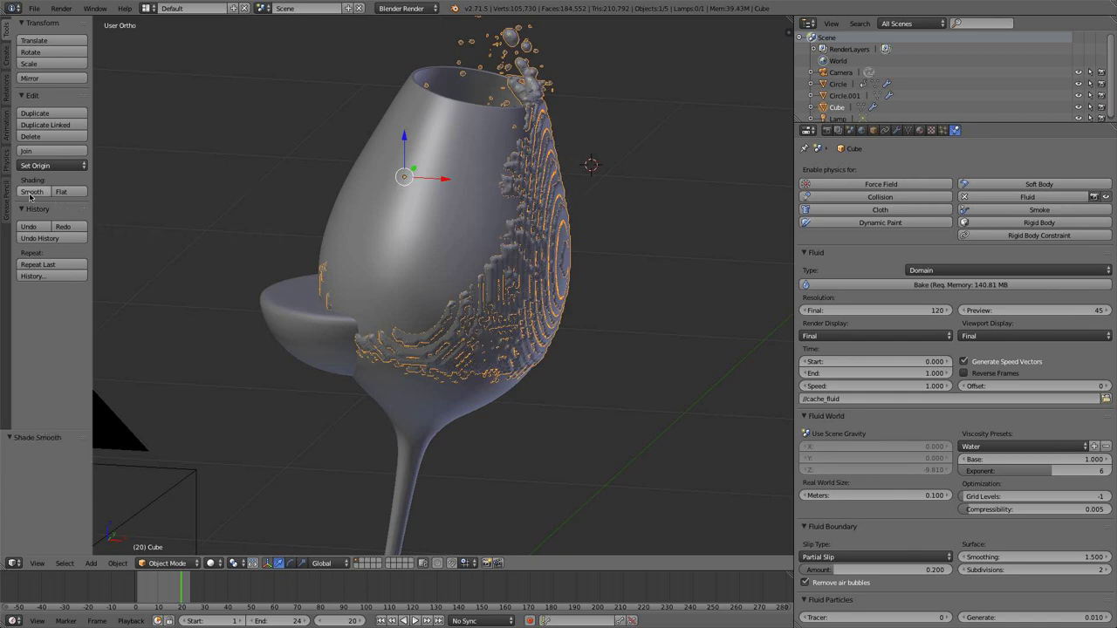
- Examine the splash through the camera in wireframe, comparing frames 19 to 21 and returning to frame 20
middle_drag(517, 240, 495, 207)
key(KP_1)
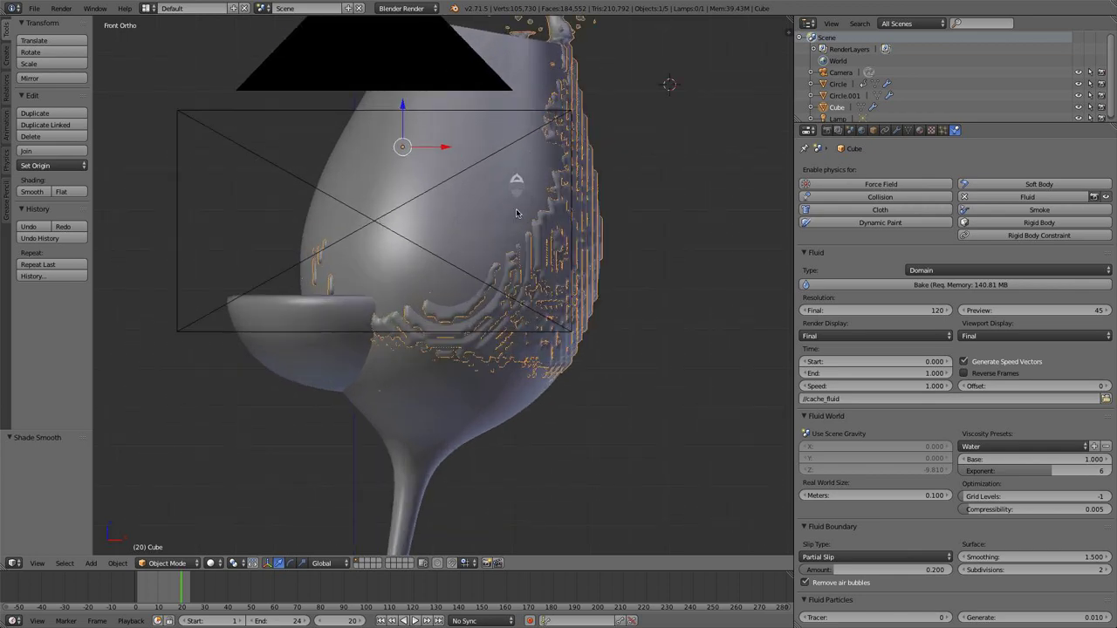
key(KP_0)
key(z)
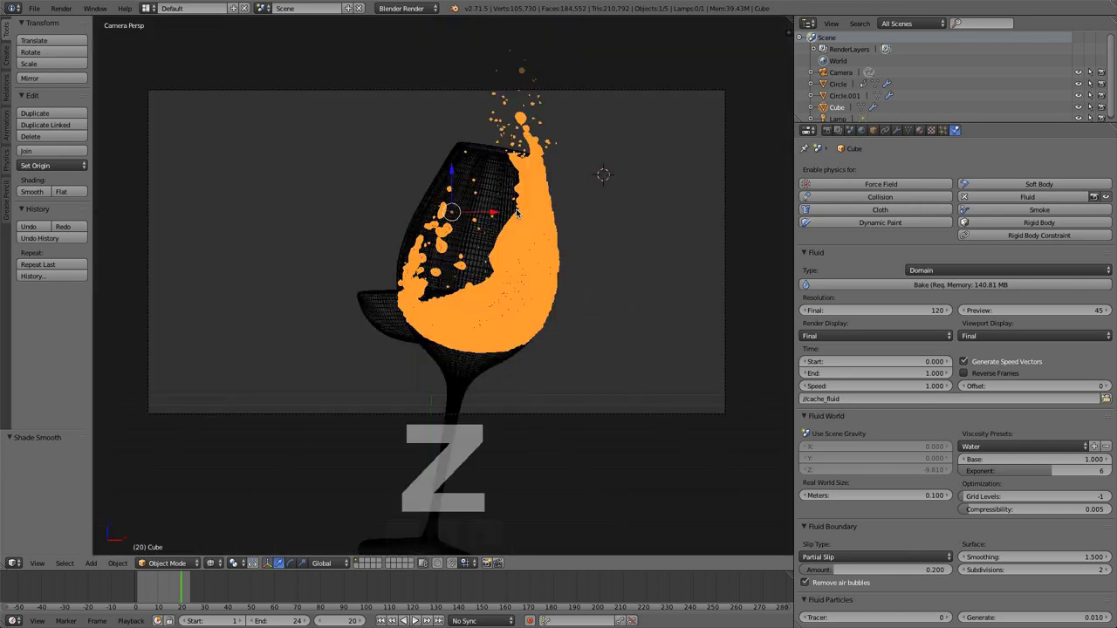
scroll(516, 214, up, 2)
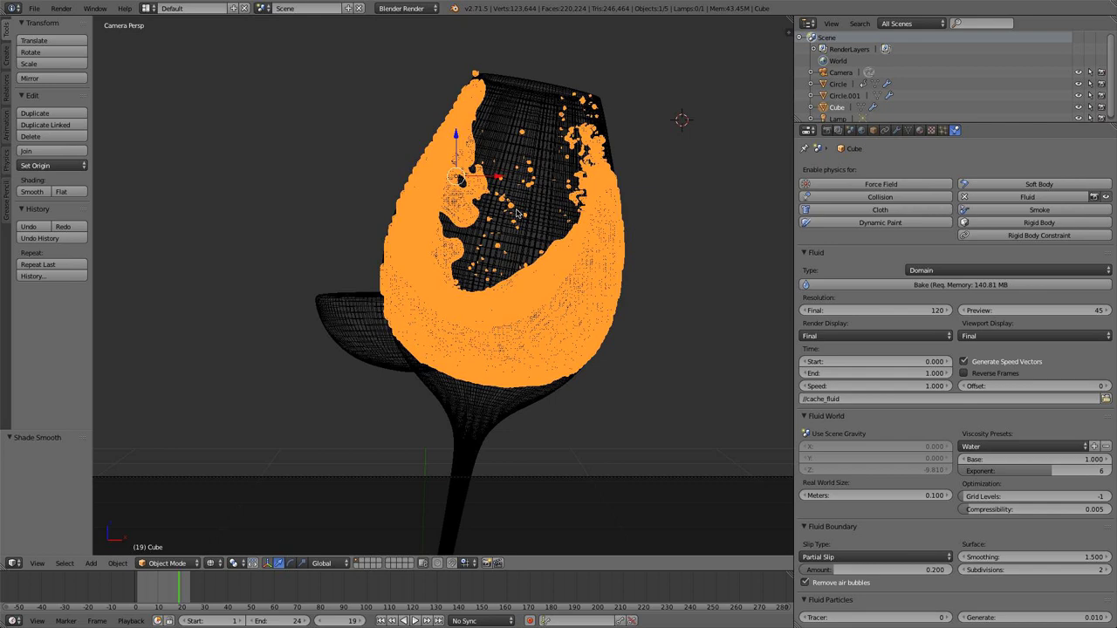
scroll(517, 213, down, 3)
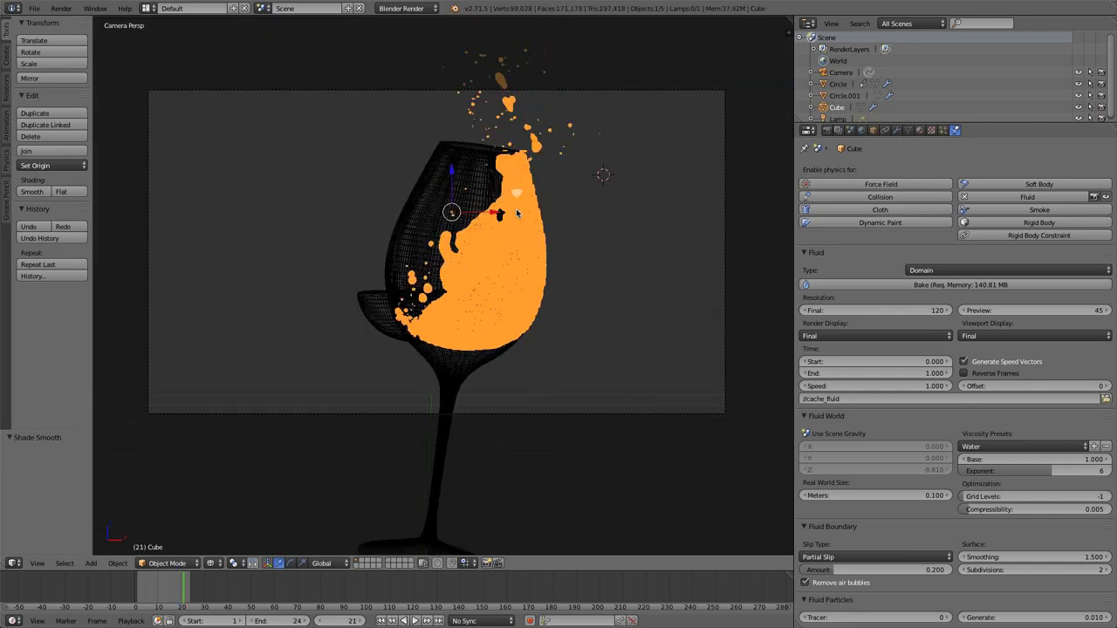
key(Left)
scroll(532, 224, up, 2)
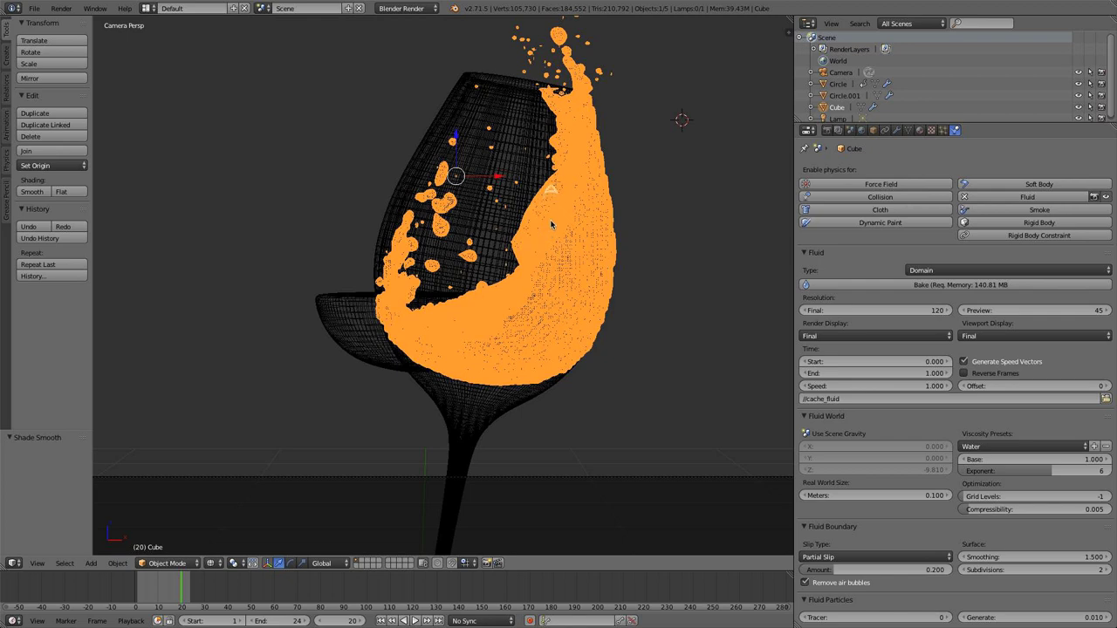
key(KP_0)
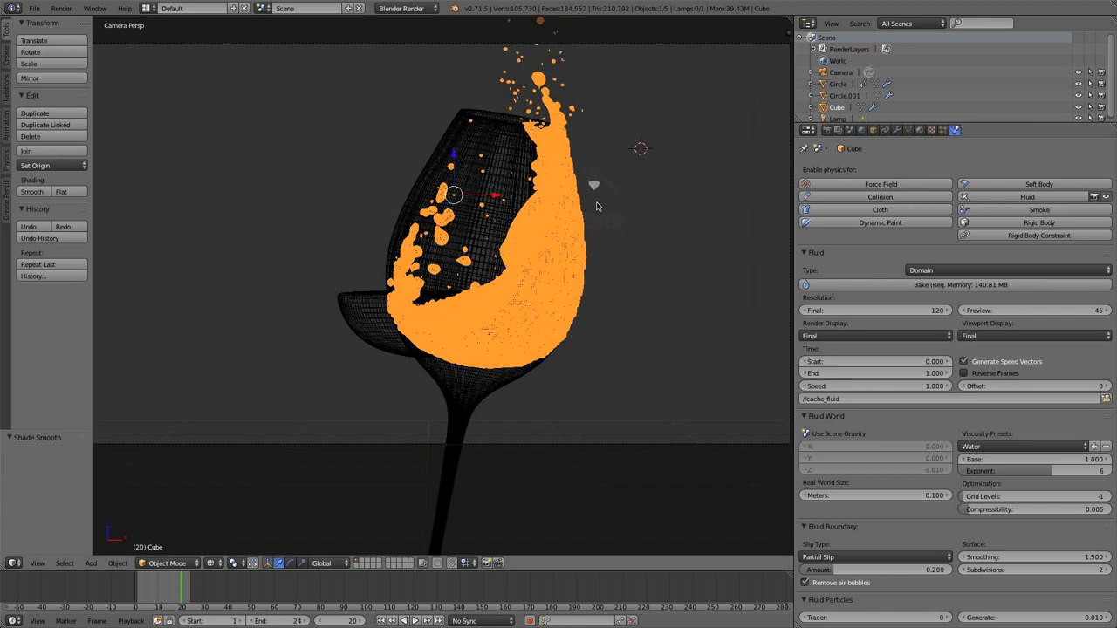
middle_drag(606, 212, 609, 245)
key(KP_0)
- Apply the Fluidsim modifier to the wine mesh at frame 20 and enter Edit Mode
click(900, 131)
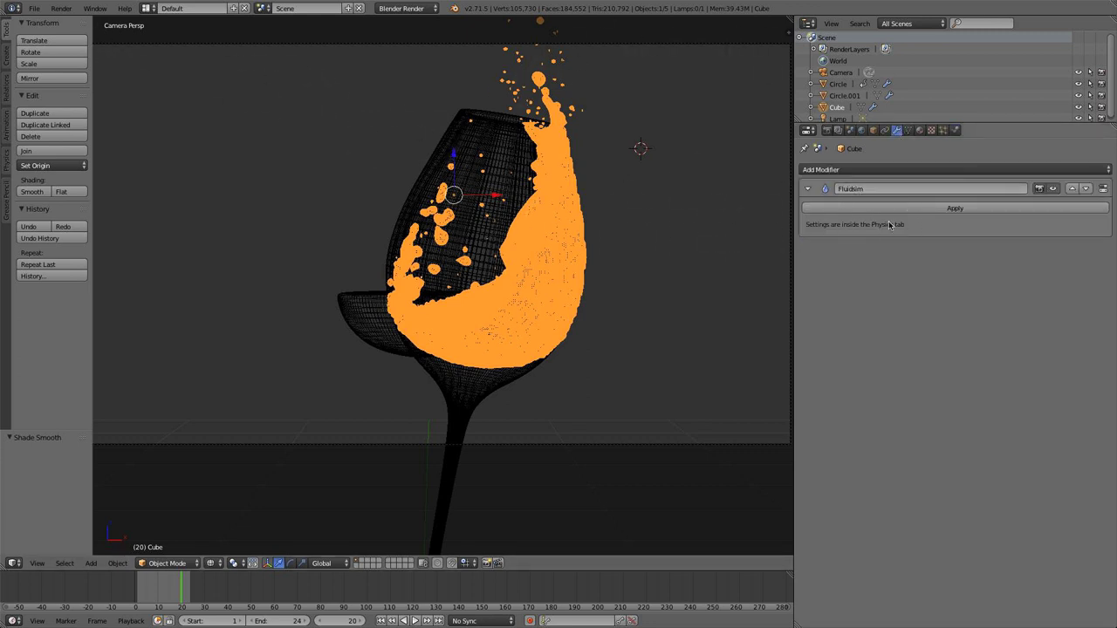
click(912, 208)
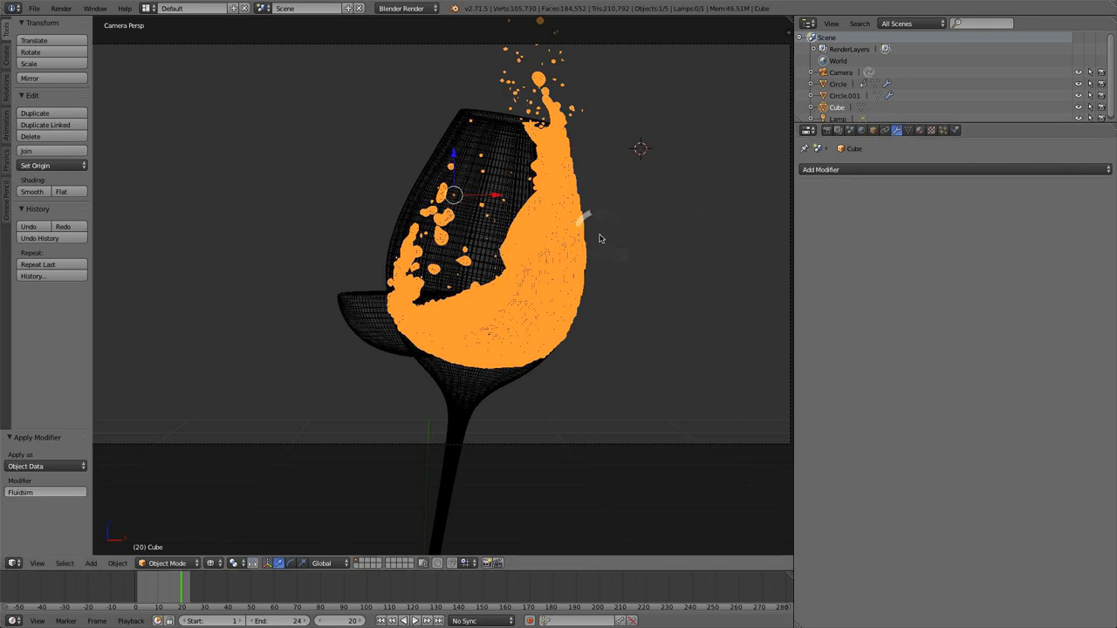
key(Tab)
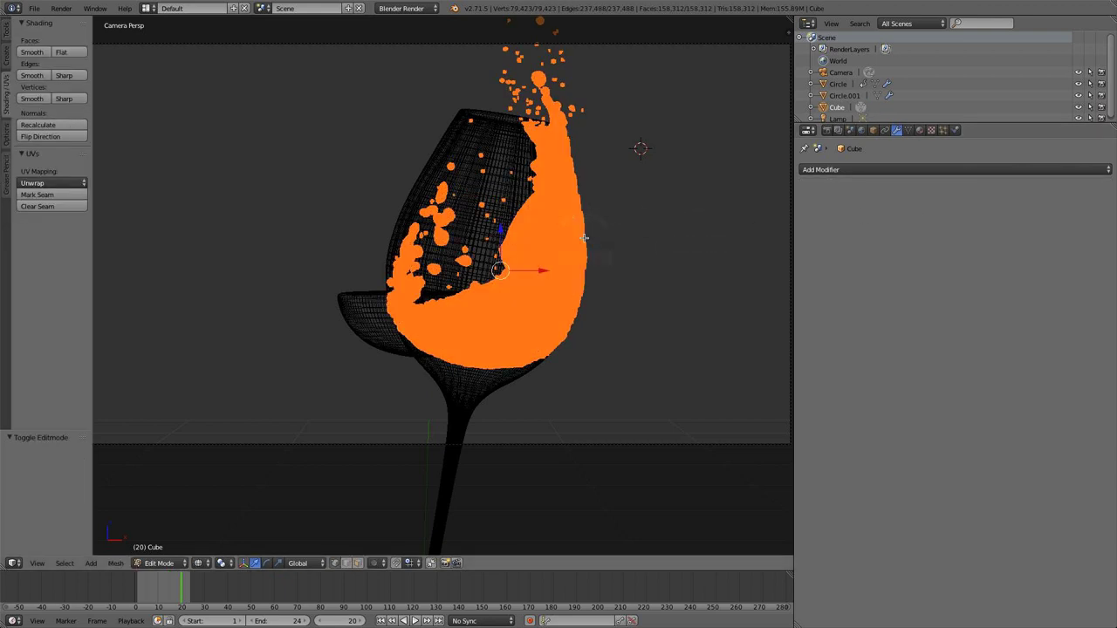
- Leave Edit Mode, display the scene in solid shading and switch the wine mesh to Sculpt Mode
key(Tab)
key(z)
key(z)
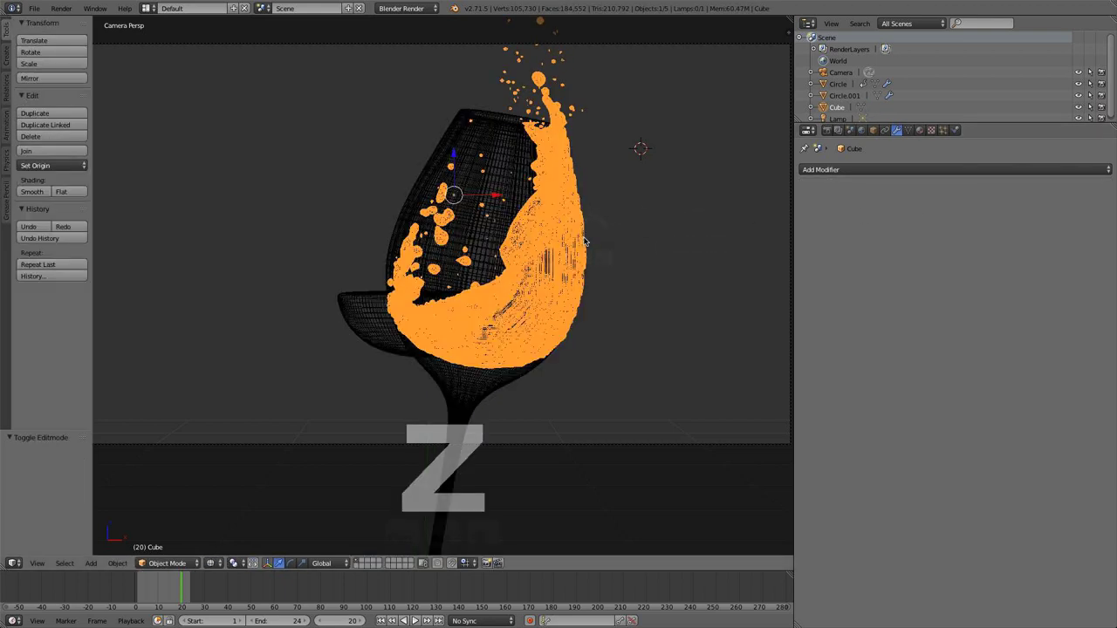
key(Tab)
key(z)
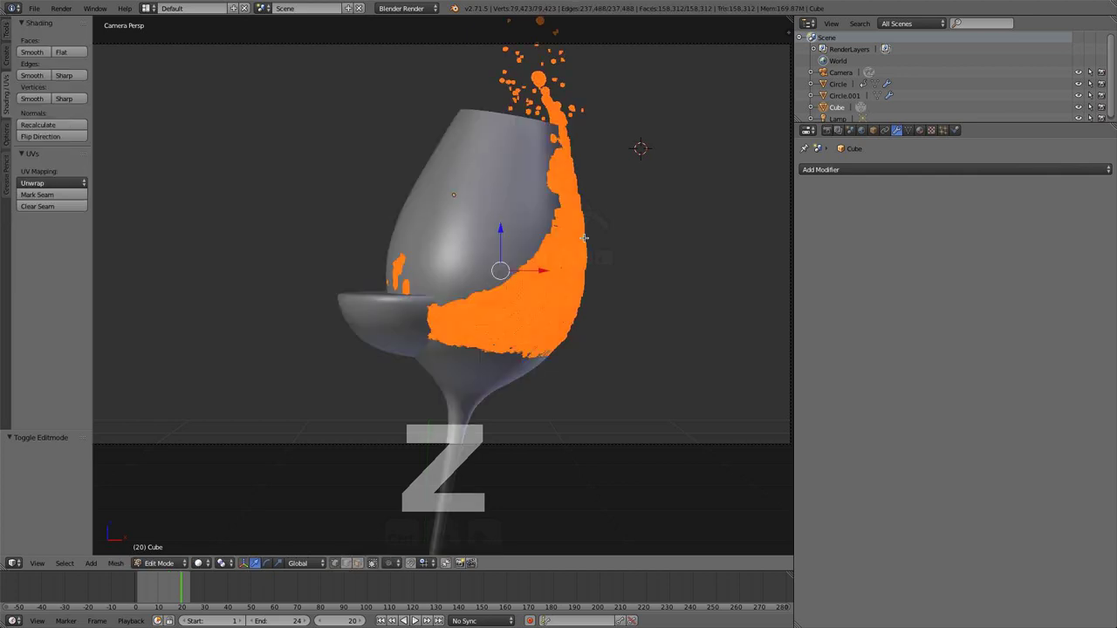
key(Tab)
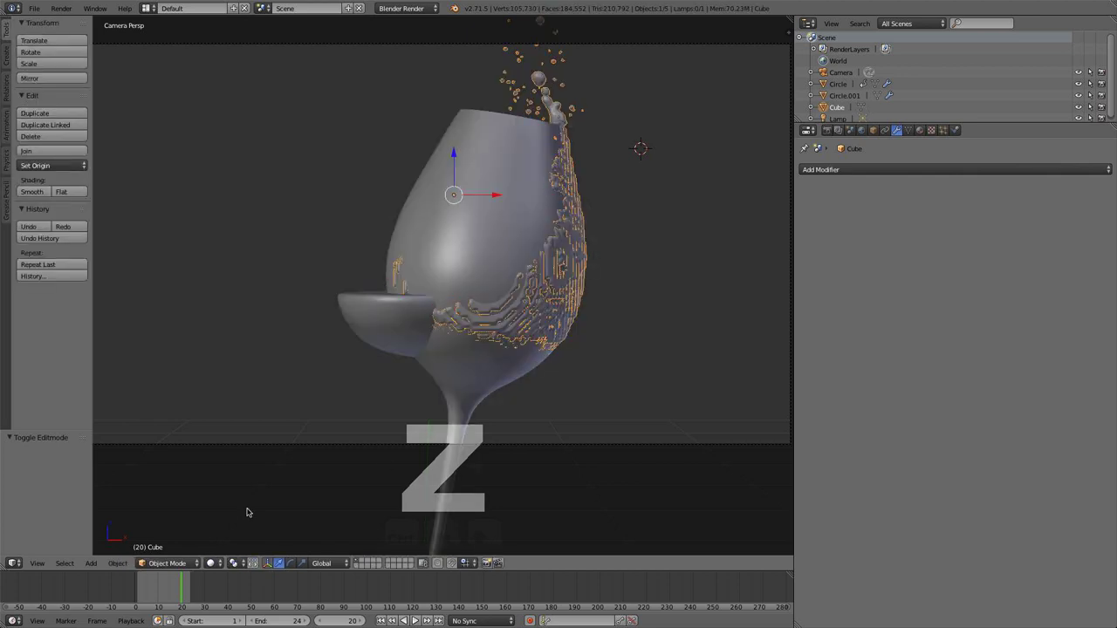
click(168, 563)
click(168, 523)
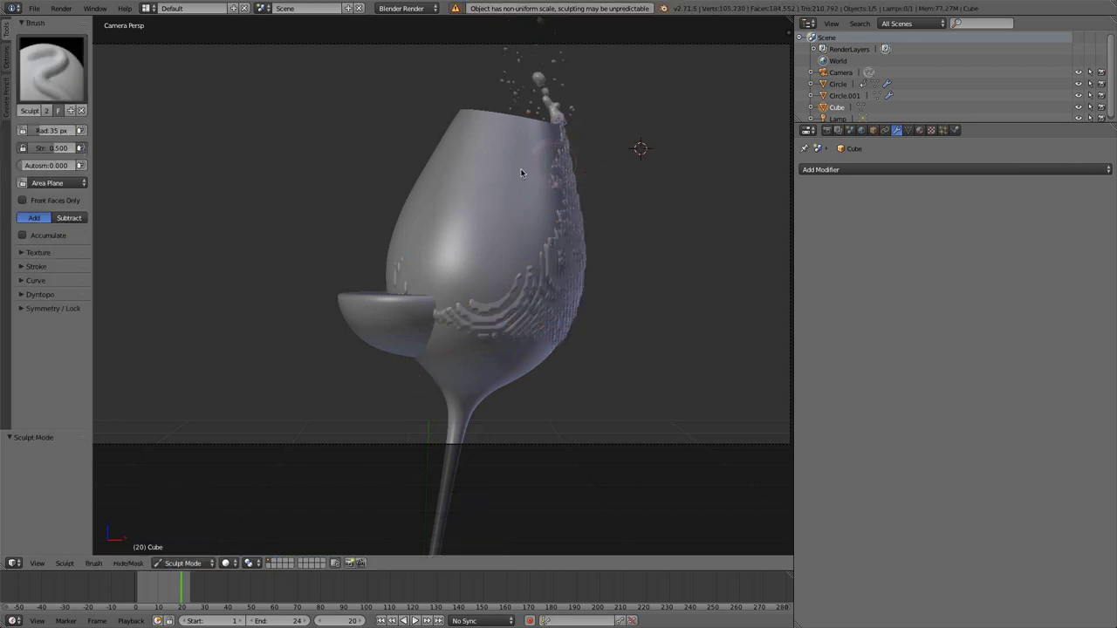
- Choose the Smooth sculpting brush and enlarge its radius to about 158 px
click(56, 76)
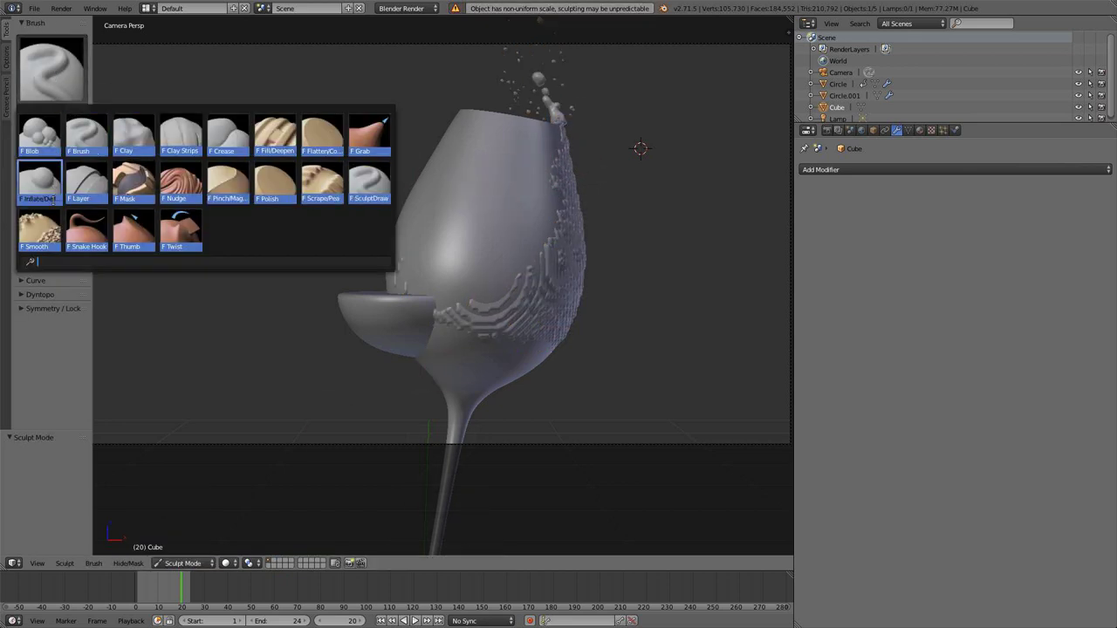
click(50, 231)
key(f)
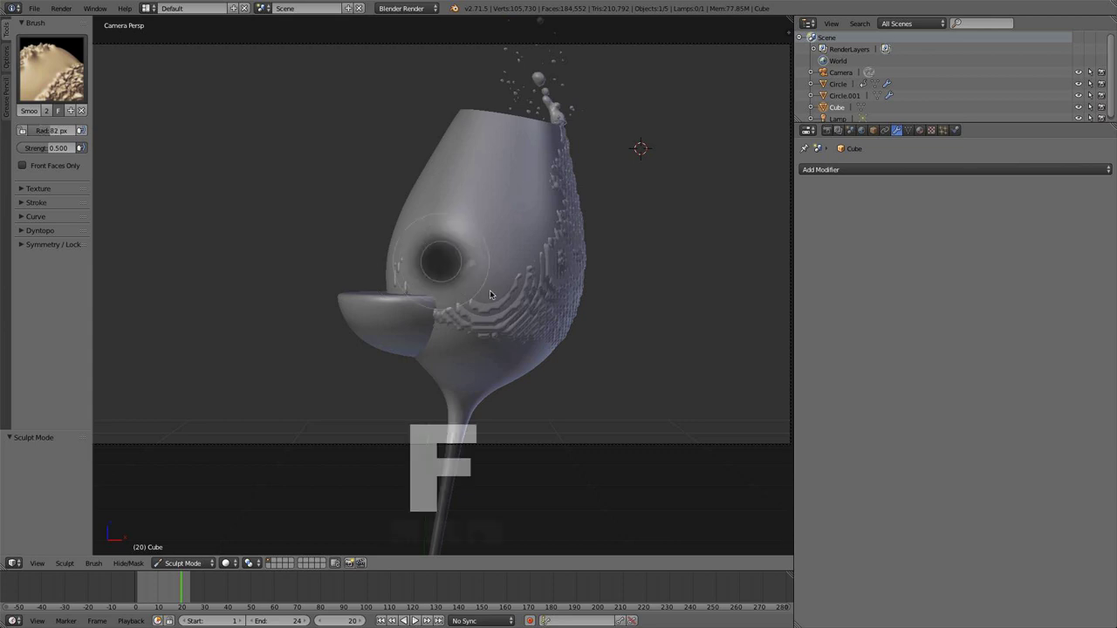
click(515, 299)
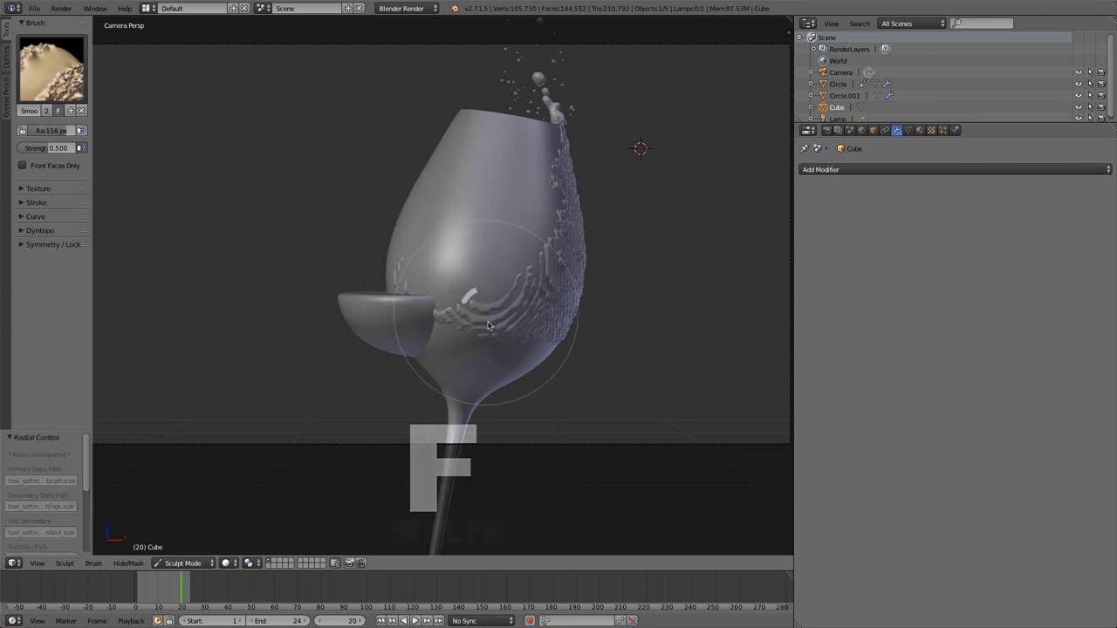
- Smooth the stepped wine ridges poking through the lower and middle part of the glass bowl
mouse_move(488, 325)
mouse_down()
mouse_move(516, 322)
mouse_move(470, 304)
mouse_move(459, 306)
mouse_move(470, 329)
mouse_move(440, 317)
mouse_up()
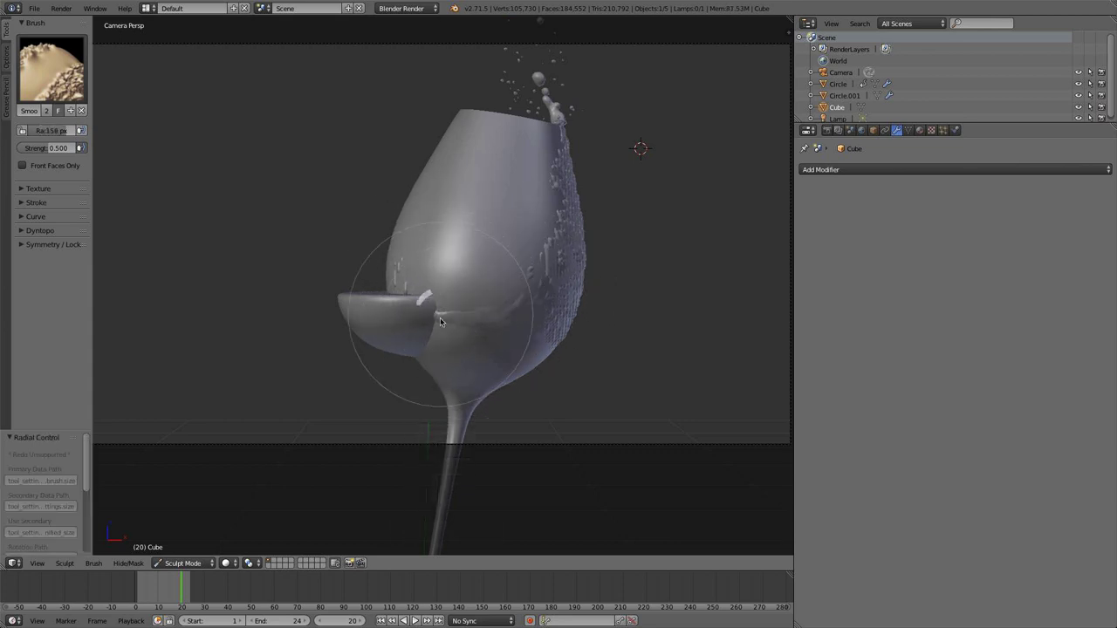
middle_drag(578, 337, 513, 338)
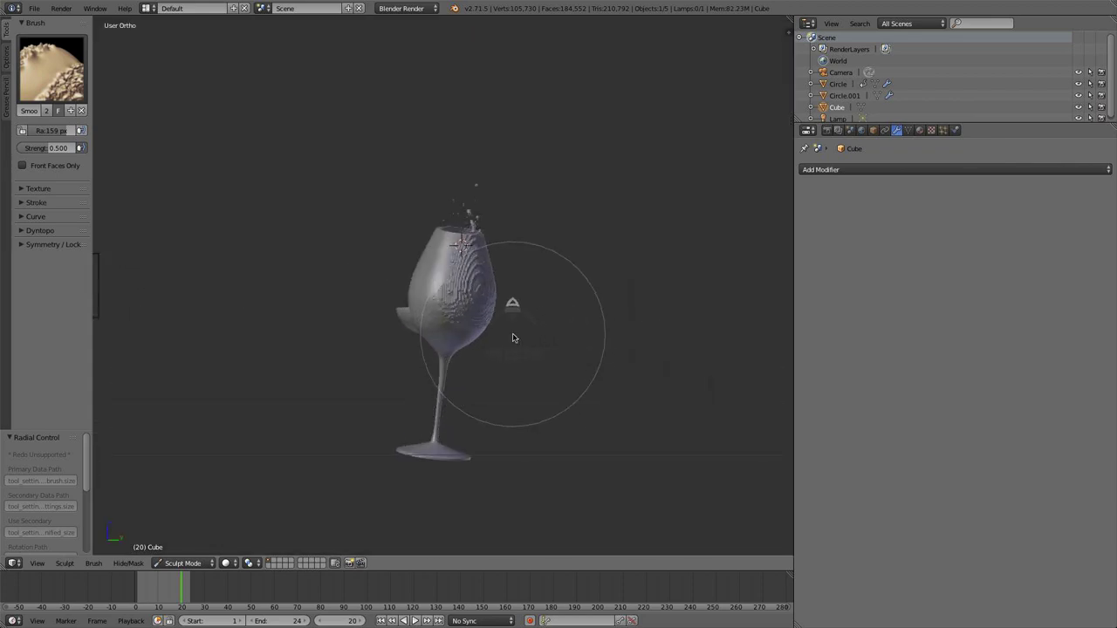
scroll(513, 338, up, 7)
mouse_move(487, 325)
mouse_down()
mouse_move(436, 346)
mouse_move(458, 348)
mouse_move(494, 309)
mouse_move(460, 302)
mouse_move(470, 270)
mouse_move(550, 301)
mouse_move(535, 404)
mouse_move(383, 409)
mouse_move(391, 415)
mouse_move(417, 407)
mouse_move(362, 389)
mouse_move(458, 378)
mouse_move(591, 397)
mouse_move(448, 434)
mouse_move(554, 387)
mouse_move(610, 337)
mouse_up()
mouse_move(611, 336)
middle_down()
mouse_move(573, 330)
mouse_move(428, 362)
middle_up()
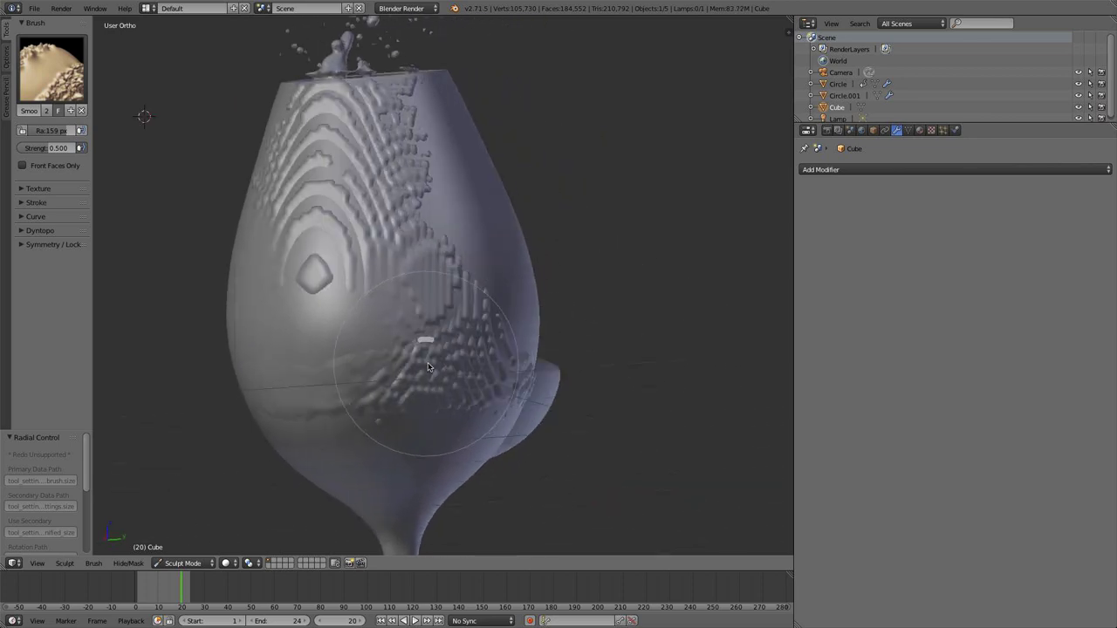
mouse_move(386, 271)
mouse_down()
mouse_move(356, 282)
mouse_move(325, 257)
mouse_up()
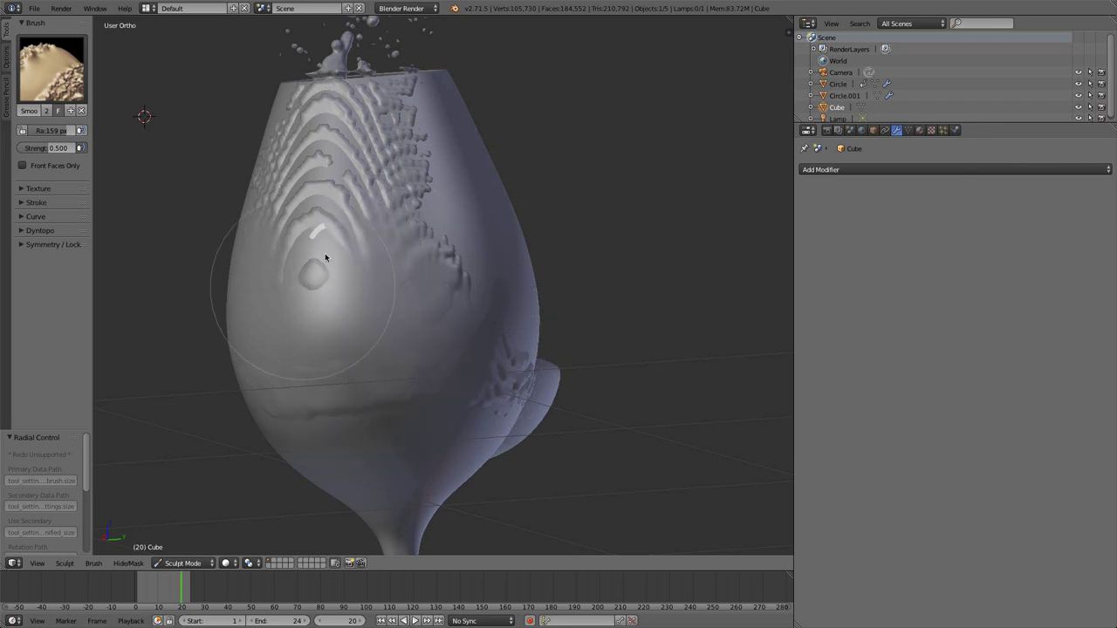
- Smooth the wine ridges protruding from the upper part of the glass, working along both edges of the splash below the rim
mouse_move(325, 259)
middle_down()
mouse_move(406, 270)
mouse_move(407, 220)
middle_up()
scroll(407, 261, up, 3)
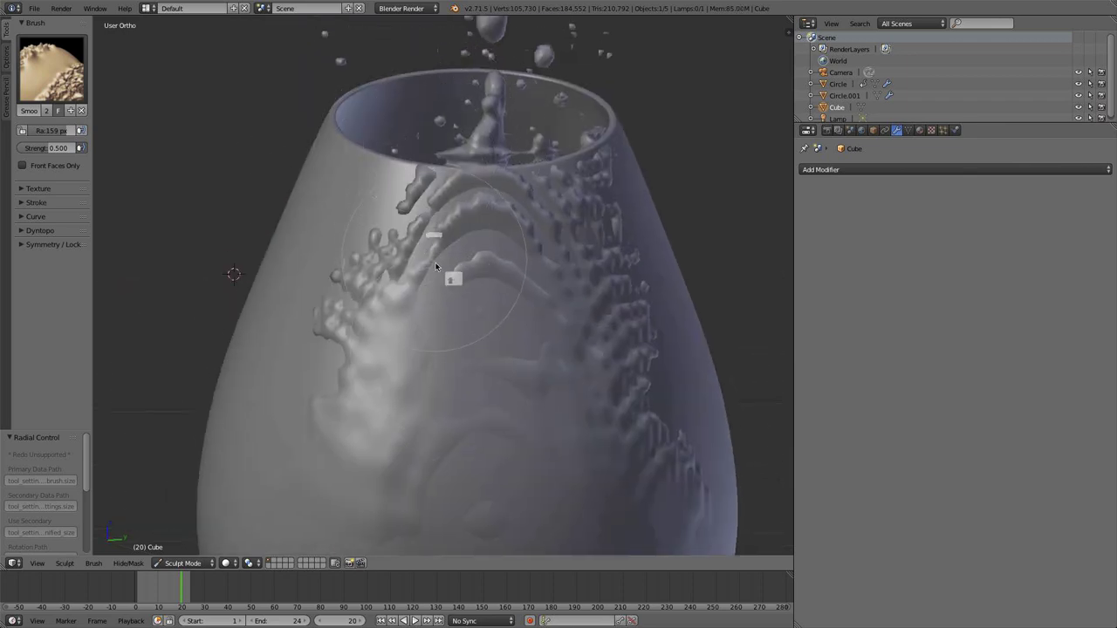
drag(436, 266, 417, 281)
middle_drag(477, 280, 502, 280)
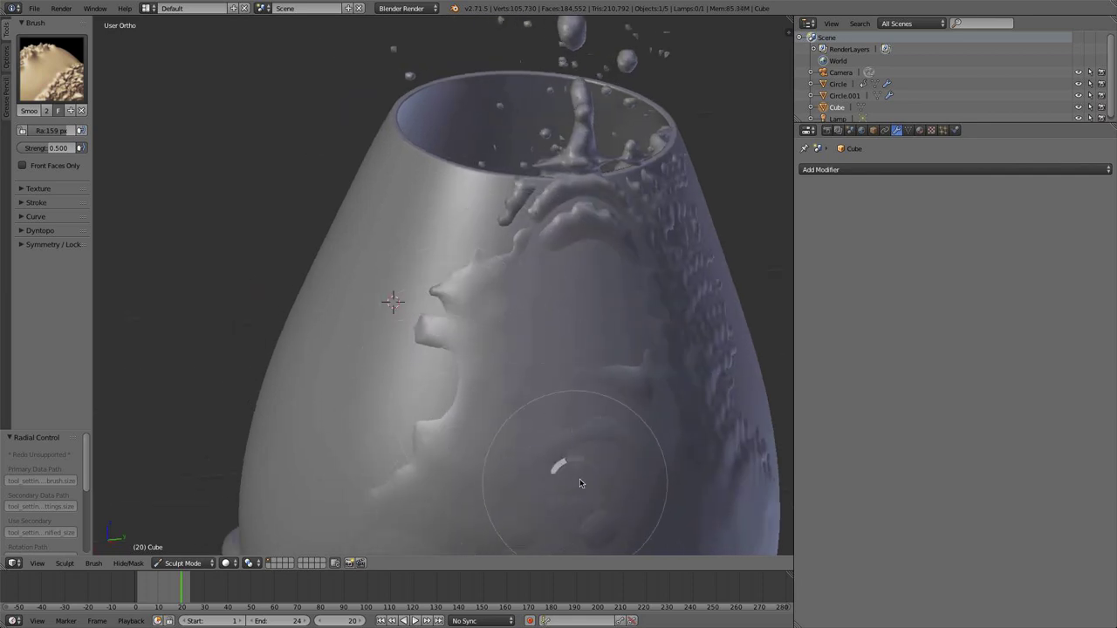
mouse_move(581, 479)
middle_down()
mouse_move(623, 461)
mouse_move(546, 364)
middle_up()
scroll(546, 364, down, 3)
scroll(488, 340, up, 5)
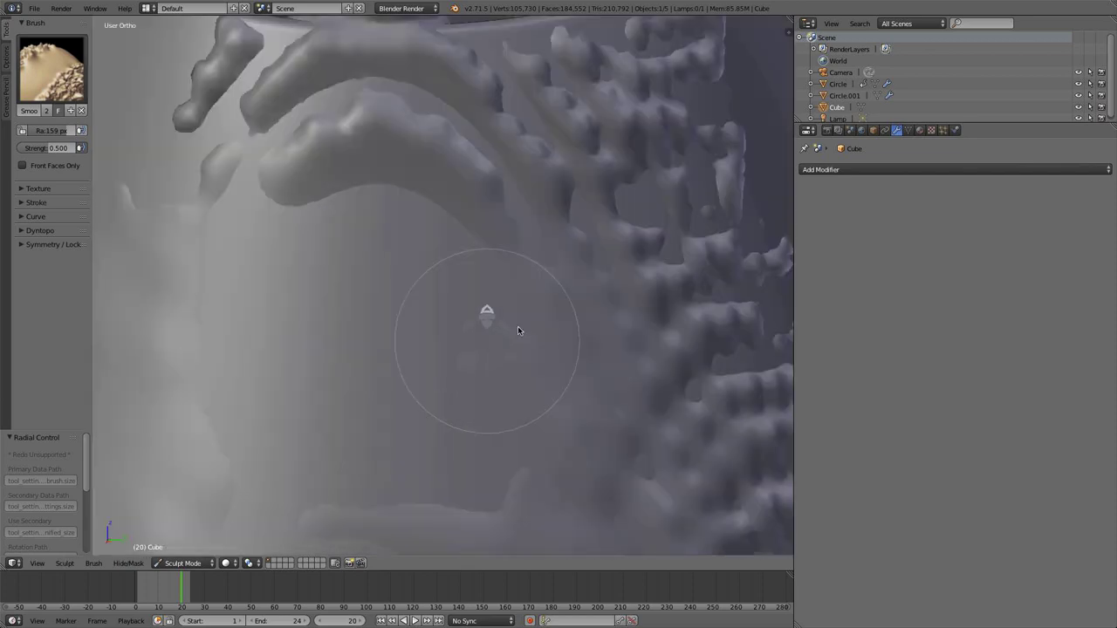
scroll(615, 297, down, 3)
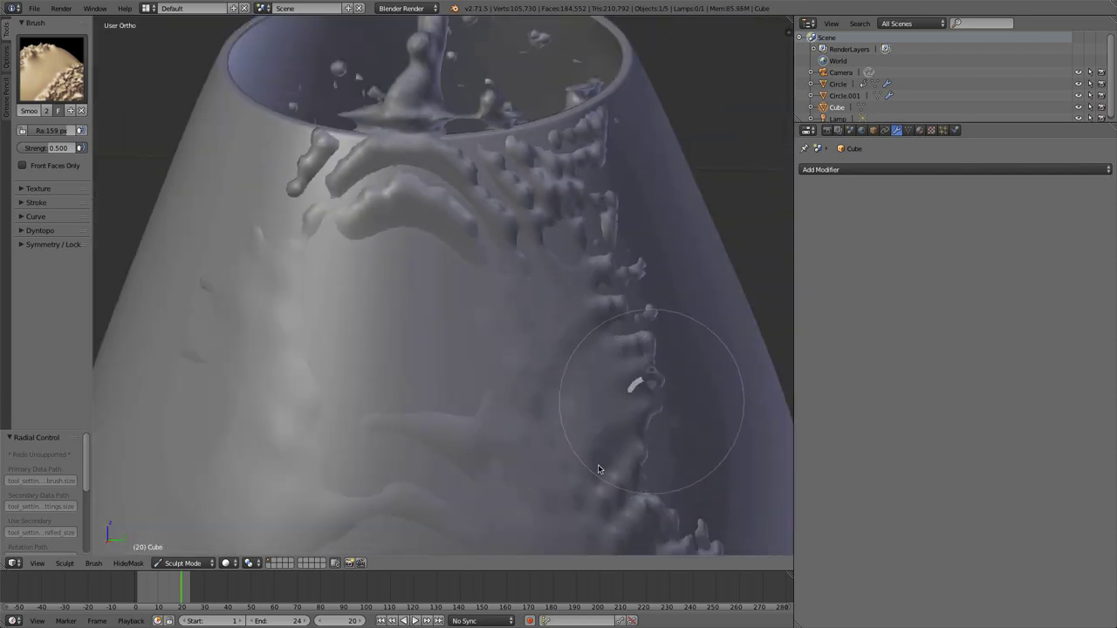
scroll(558, 437, down, 4)
middle_drag(558, 436, 533, 453)
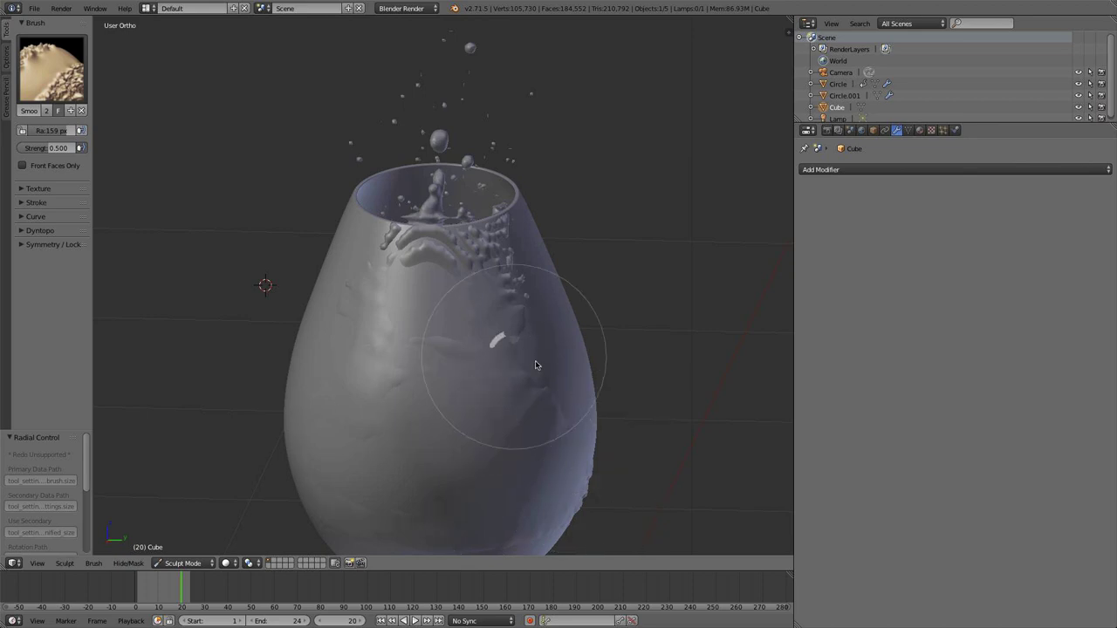
- Smooth the wine crease showing through the underside and lower back of the glass bowl
mouse_move(543, 419)
middle_down()
mouse_move(424, 326)
mouse_move(414, 427)
middle_up()
scroll(427, 371, up, 5)
scroll(426, 371, down, 3)
mouse_move(457, 386)
mouse_down()
mouse_move(421, 347)
mouse_move(389, 338)
mouse_move(535, 371)
mouse_move(396, 351)
mouse_move(434, 359)
mouse_move(282, 354)
mouse_up()
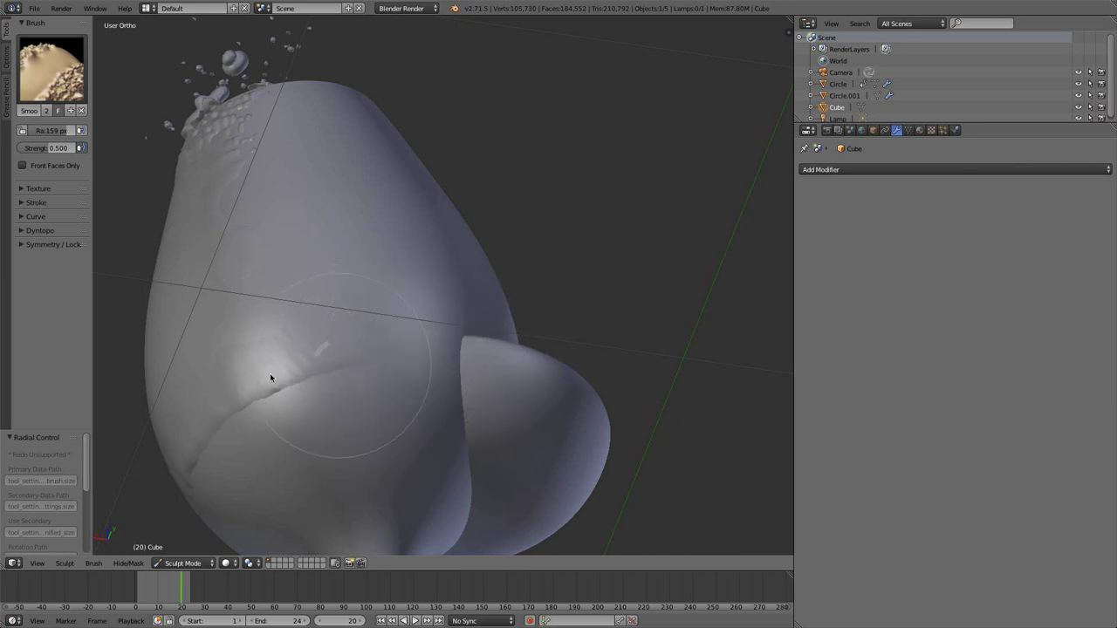
middle_drag(389, 341, 454, 279)
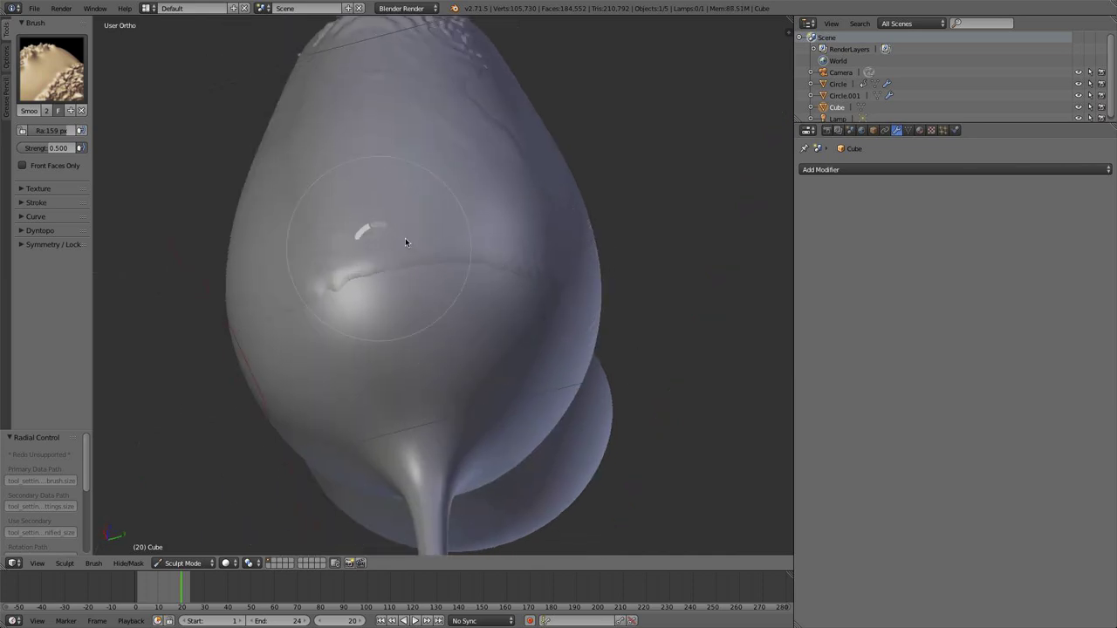
middle_drag(370, 260, 659, 292)
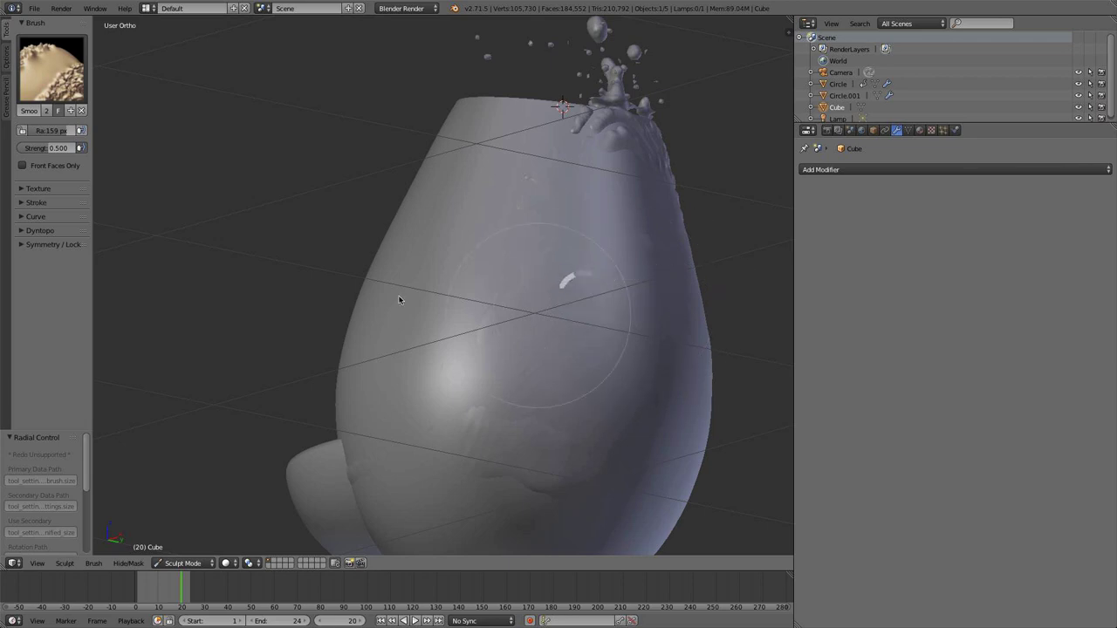
- Raise the Smooth brush strength to 0.919 and smooth the remaining wine bumps on the bowl's lower half and side
mouse_move(247, 212)
middle_down()
mouse_move(506, 320)
mouse_move(508, 271)
middle_up()
scroll(498, 281, up, 3)
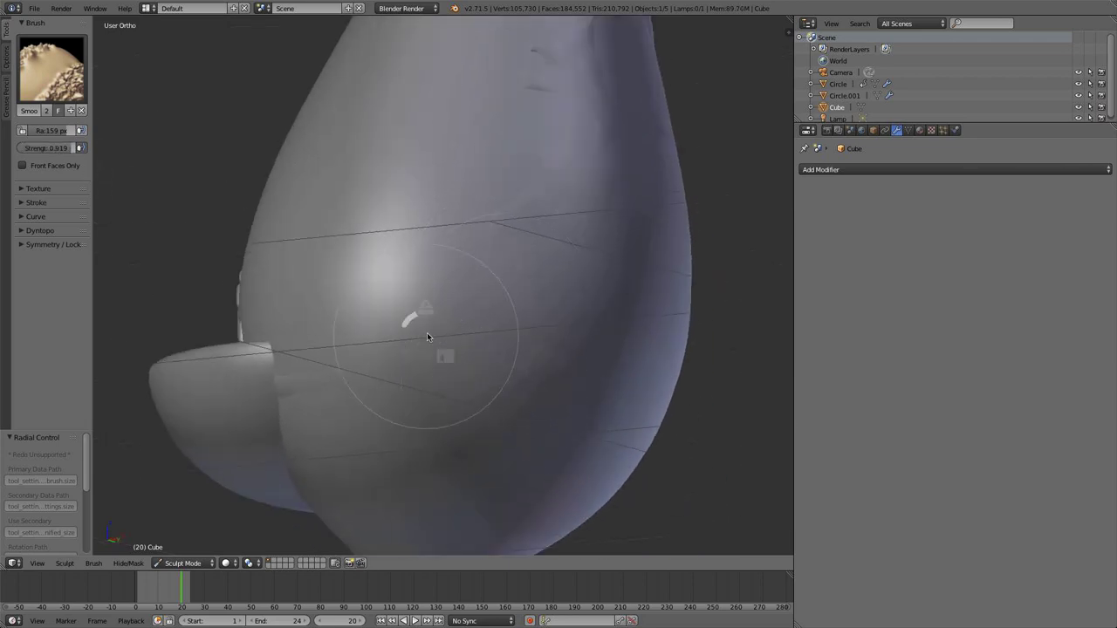
mouse_move(581, 375)
middle_down()
mouse_move(490, 336)
mouse_move(331, 345)
middle_up()
mouse_move(330, 346)
mouse_down()
mouse_move(262, 386)
mouse_move(384, 360)
mouse_move(515, 357)
mouse_move(210, 404)
mouse_up()
drag(469, 204, 399, 128)
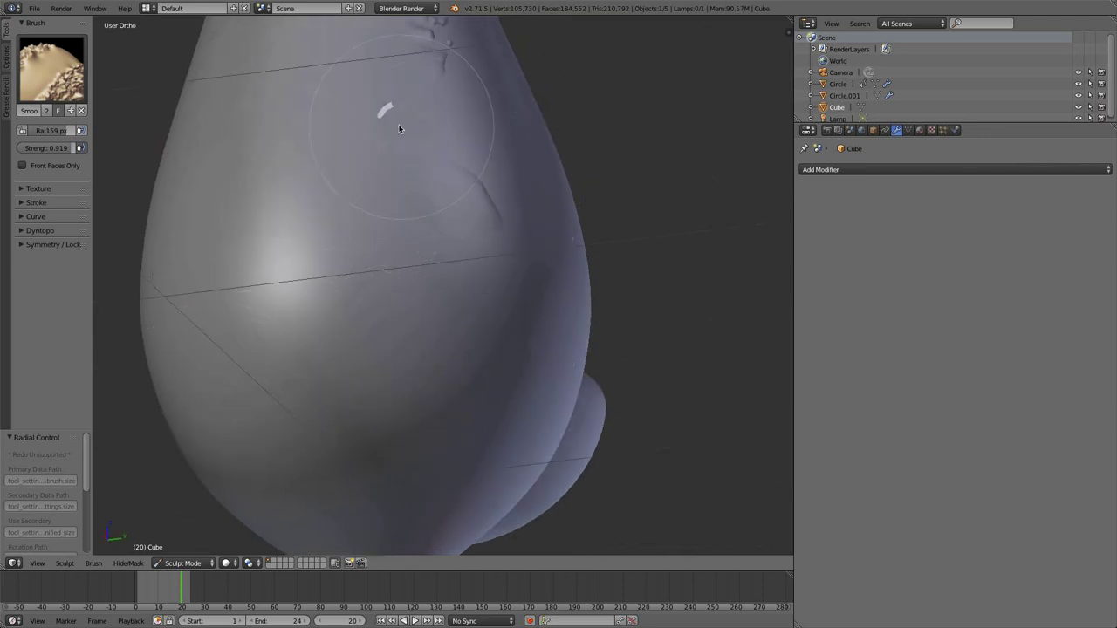
- Smooth the wine ridge beside the small attached bowl and the bumpy strip running down from the glass rim
mouse_move(542, 399)
middle_down()
mouse_move(384, 341)
mouse_move(466, 321)
mouse_move(480, 232)
mouse_move(426, 340)
mouse_move(452, 365)
middle_up()
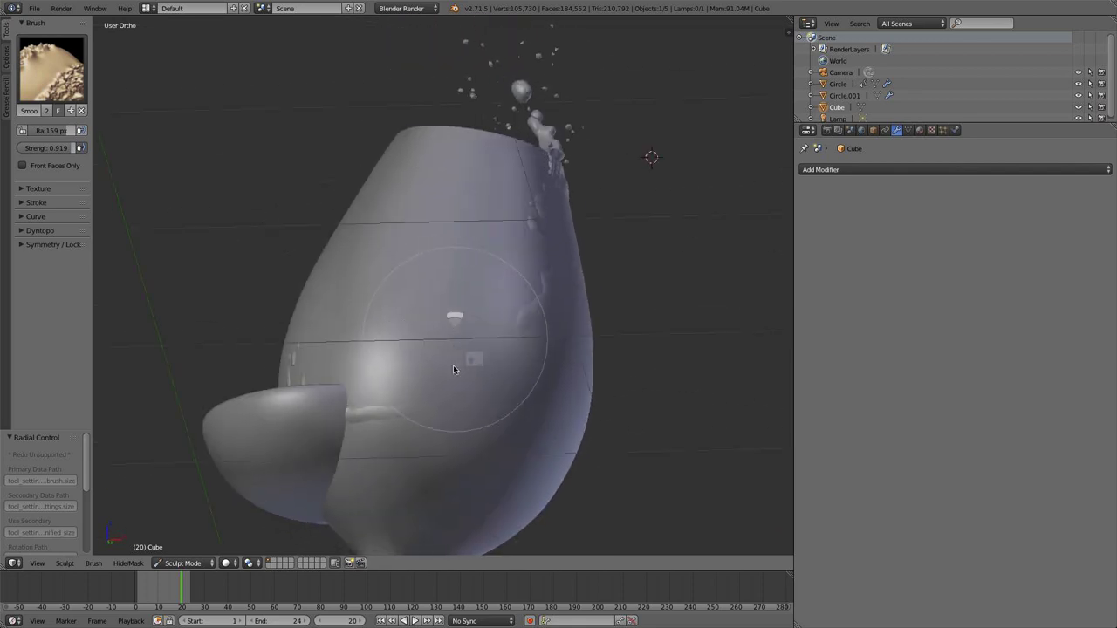
mouse_move(333, 401)
middle_down()
mouse_move(395, 400)
mouse_move(437, 432)
mouse_move(428, 441)
middle_up()
mouse_move(328, 423)
middle_down()
mouse_move(585, 440)
mouse_move(512, 411)
mouse_move(530, 384)
mouse_move(511, 363)
middle_up()
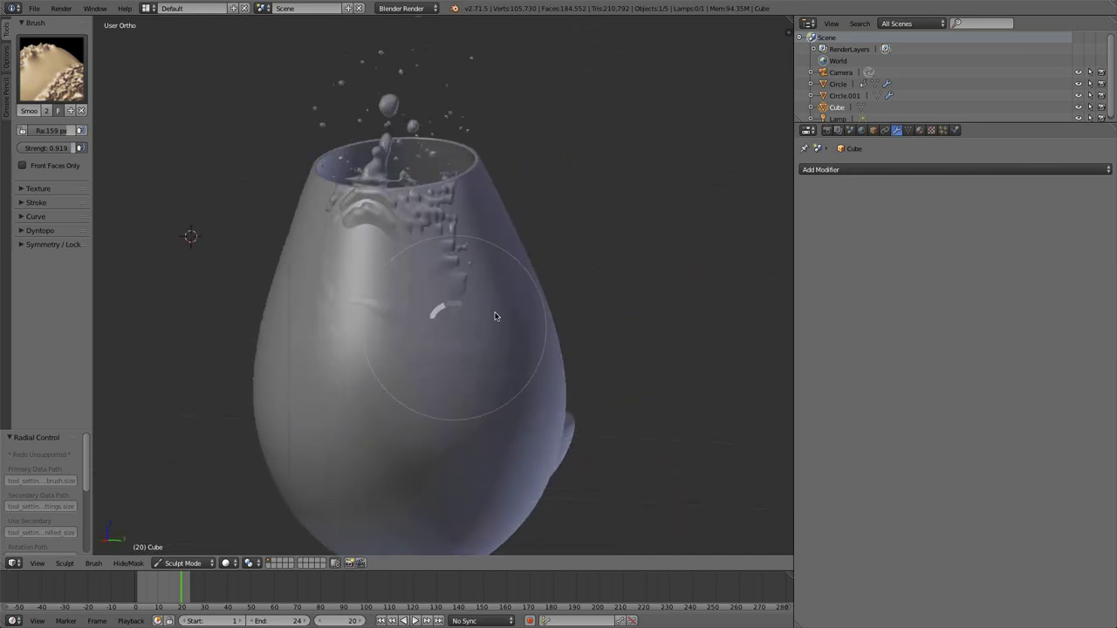
scroll(382, 305, up, 3)
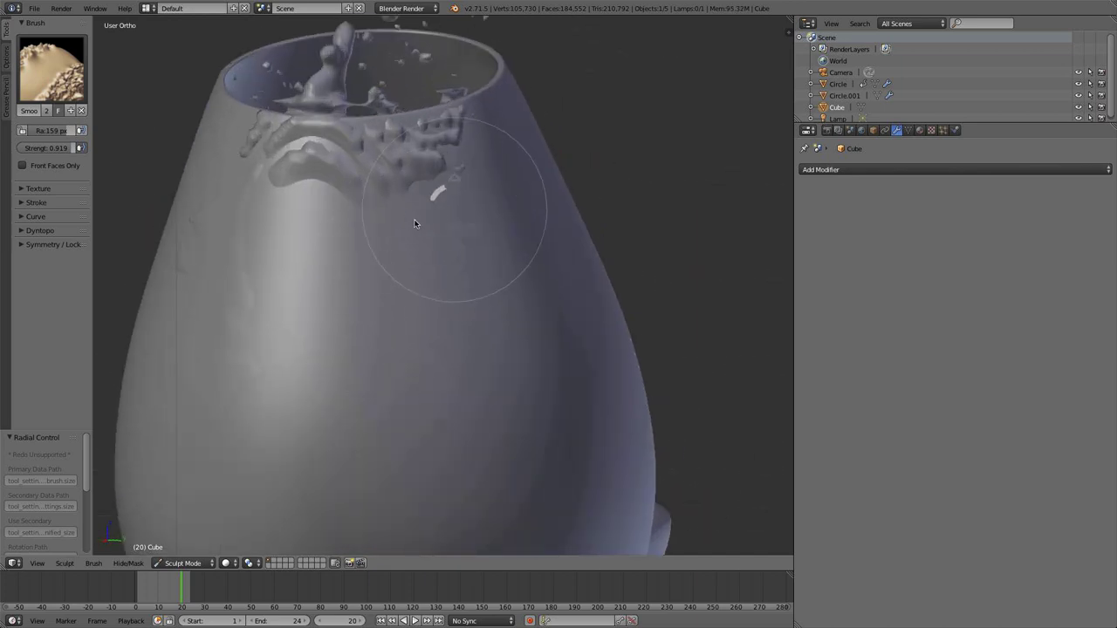
- Smooth the last clumps of wine protruding through the glass just below the rim until they sink inside
scroll(419, 249, up, 2)
middle_drag(419, 254, 407, 294)
scroll(406, 294, down, 5)
middle_drag(369, 355, 352, 229)
scroll(391, 294, up, 4)
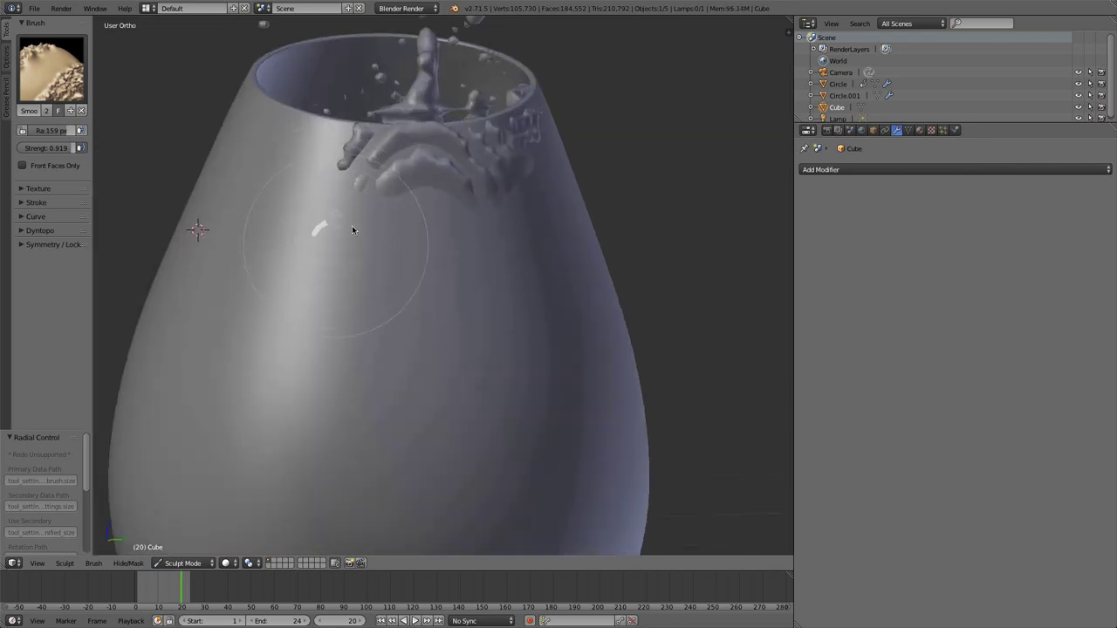
scroll(436, 200, up, 3)
middle_drag(436, 200, 481, 264)
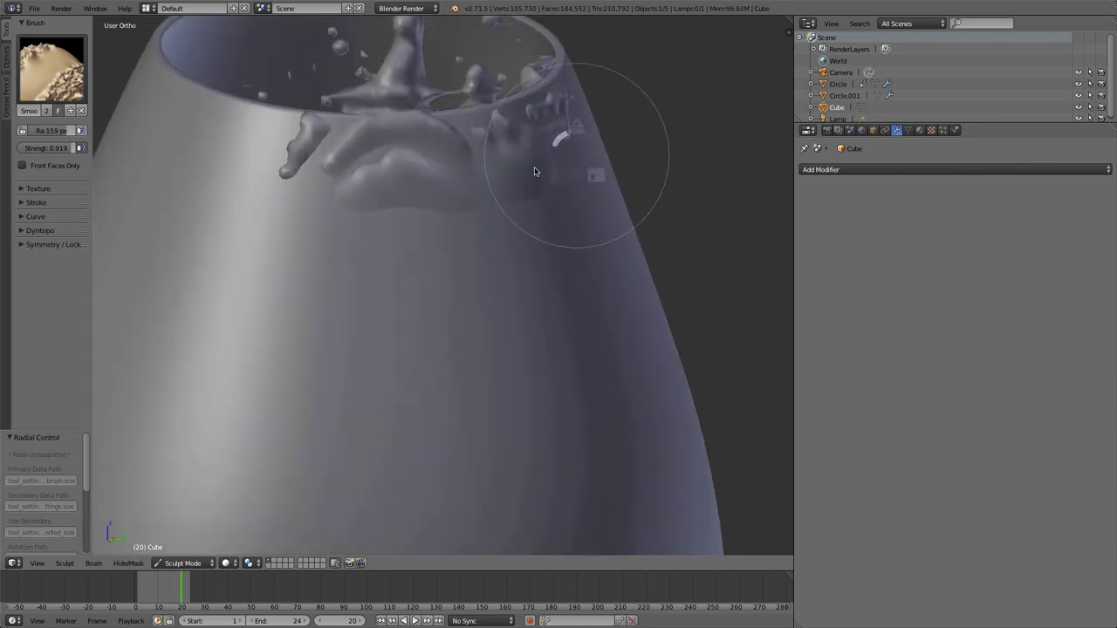
scroll(531, 242, up, 4)
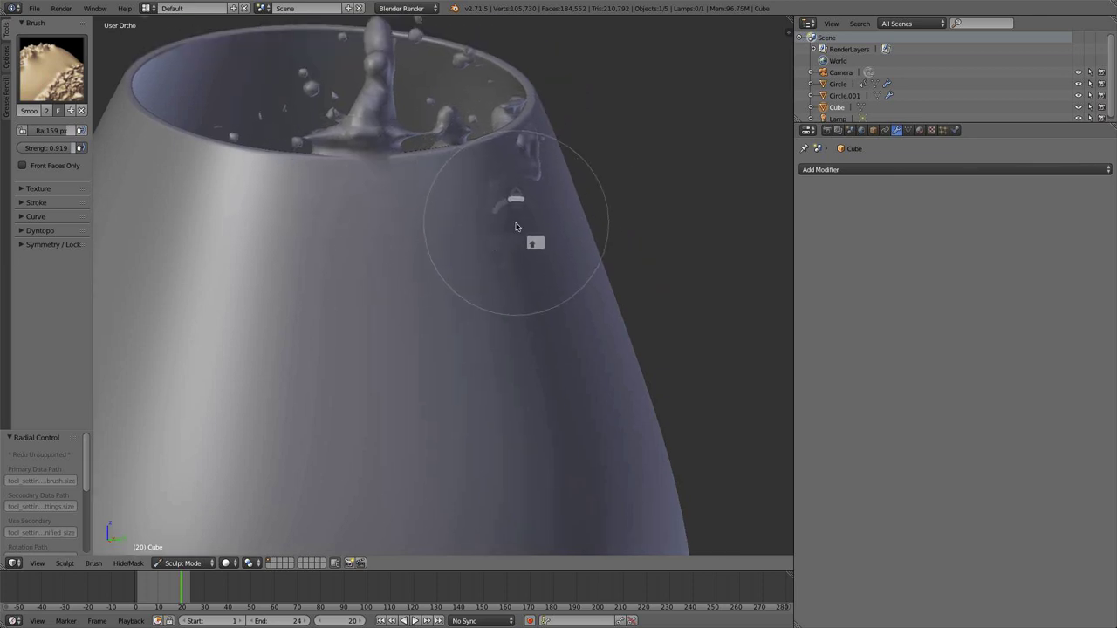
middle_drag(606, 116, 488, 292)
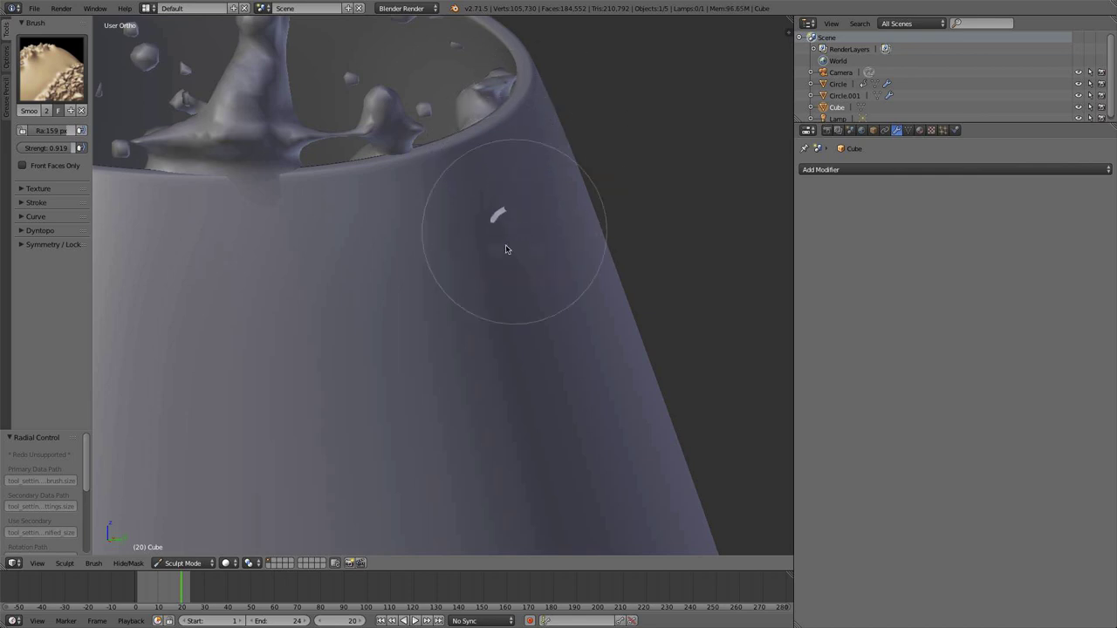
middle_drag(506, 247, 444, 269)
- Examine the smoothed wine inside the glass in wireframe and solid shading, from the camera and from other angles
key(KP_0)
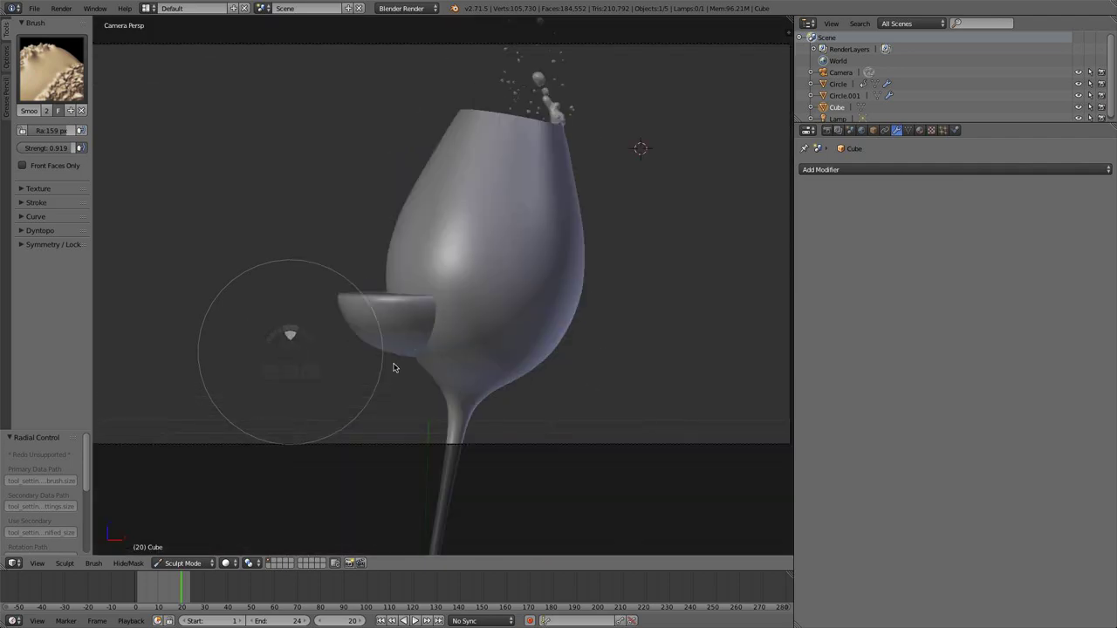
key(z)
scroll(573, 338, up, 5)
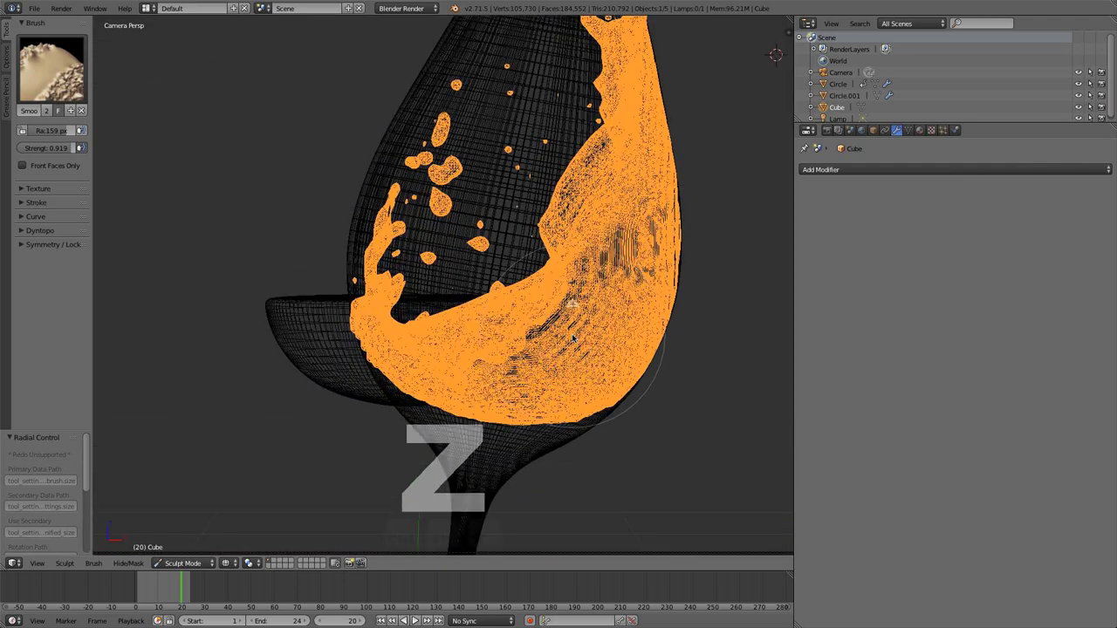
key(z)
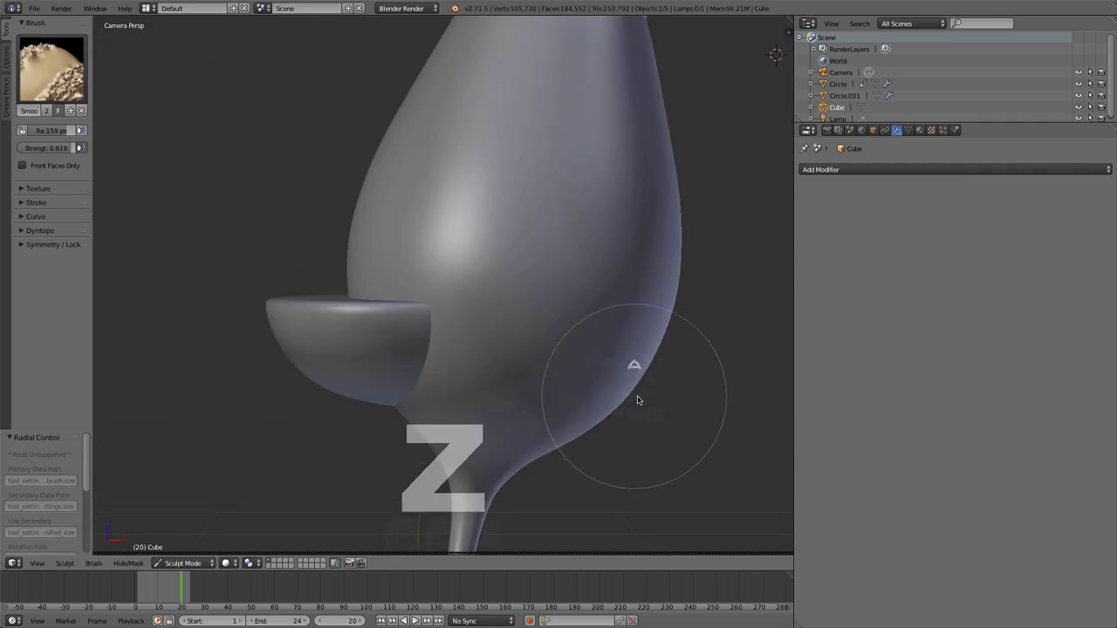
key(KP_0)
scroll(547, 393, up, 6)
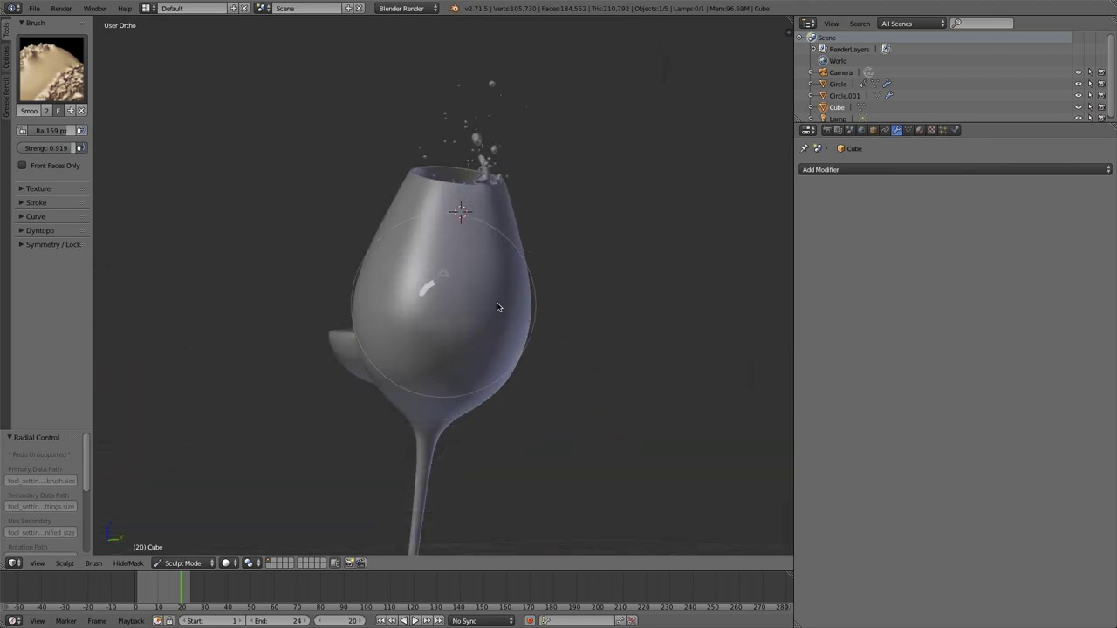
key(z)
middle_drag(478, 312, 584, 327)
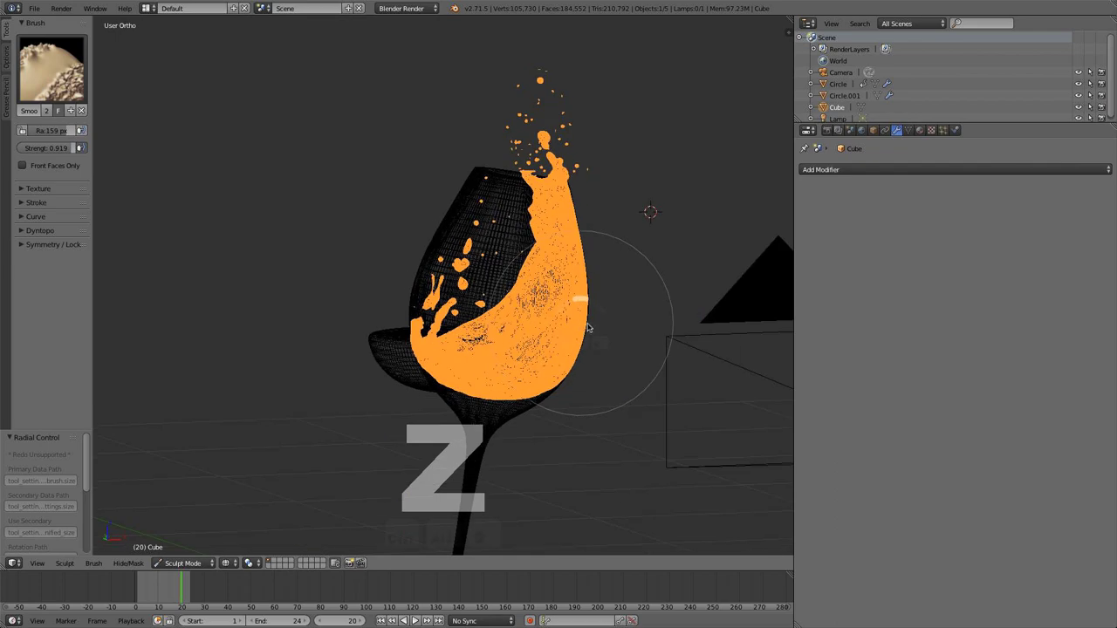
- Examine the liquid mesh inside the glass in wireframe from several angles and through the camera, checking how it meets the glass wall
key(z)
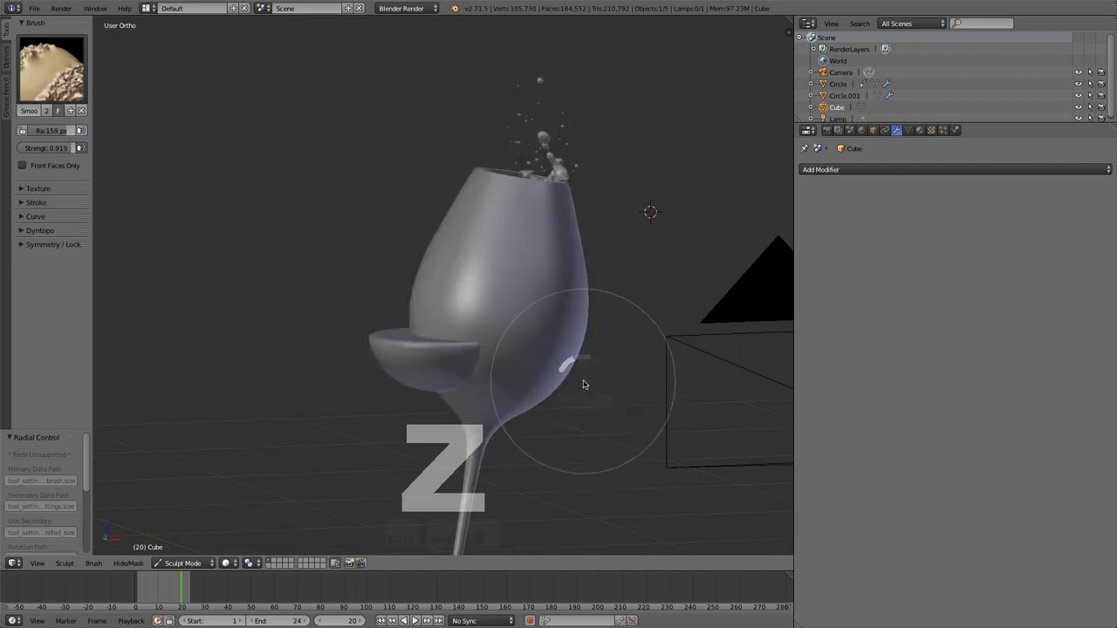
key(z)
middle_drag(583, 218, 458, 325)
middle_drag(554, 357, 416, 348)
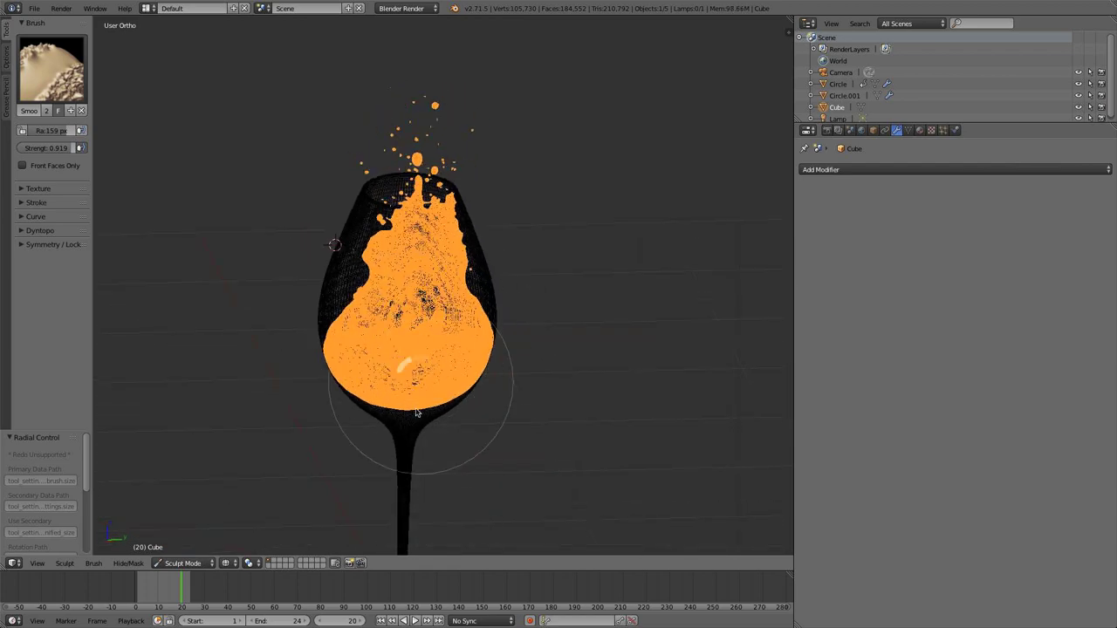
mouse_move(416, 413)
middle_down()
mouse_move(523, 419)
mouse_move(553, 394)
middle_up()
key(KP_0)
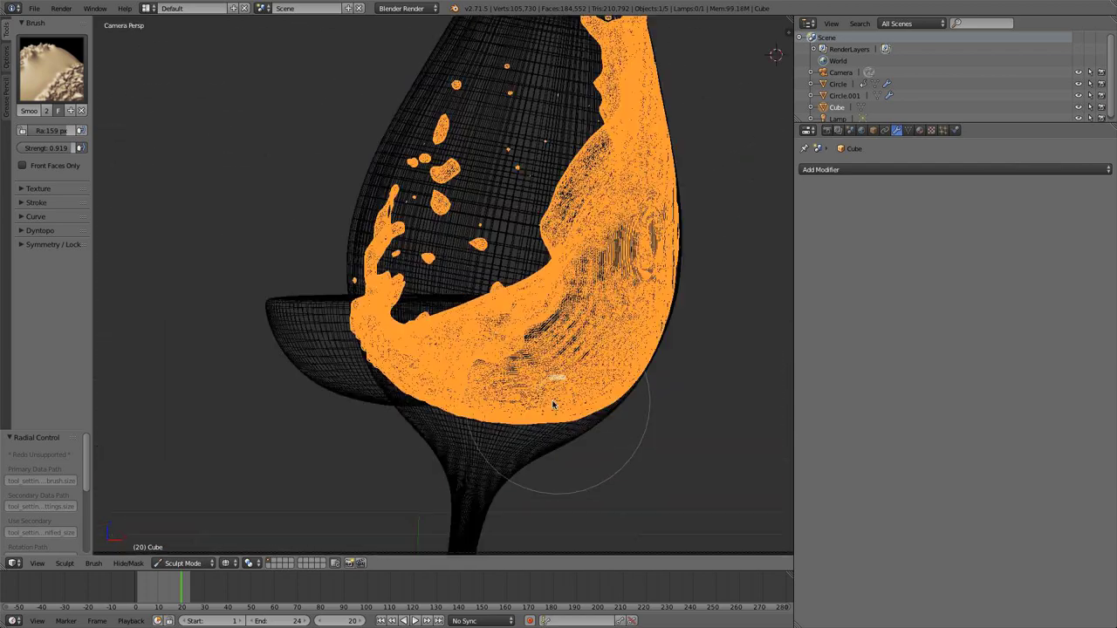
key(Home)
scroll(418, 399, up, 8)
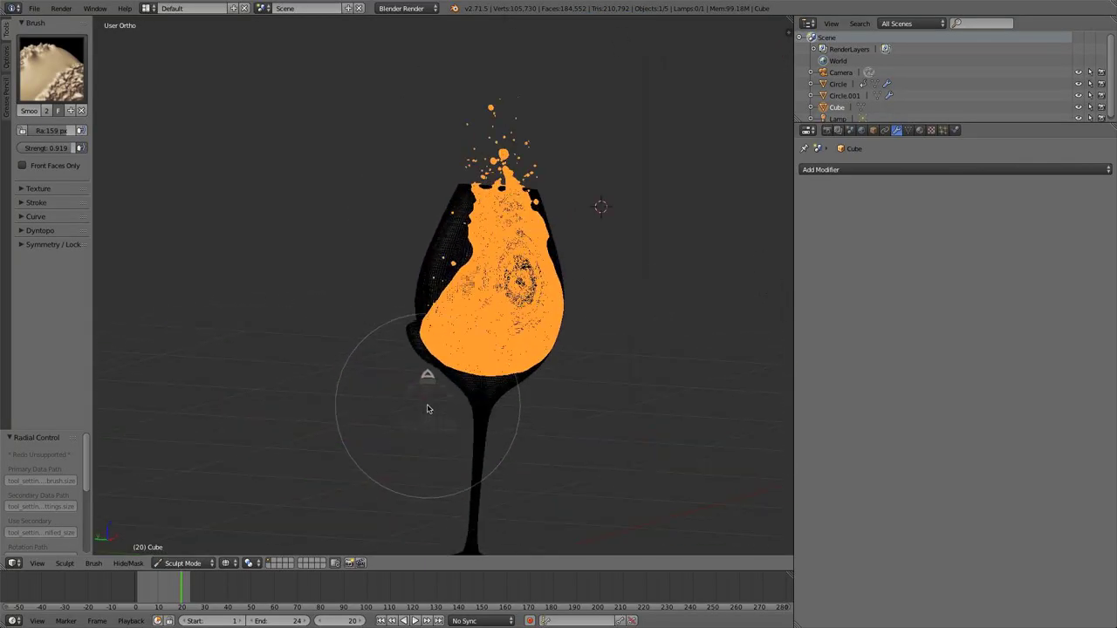
mouse_move(438, 413)
middle_down()
mouse_move(457, 457)
mouse_move(336, 461)
mouse_move(366, 498)
mouse_move(550, 449)
mouse_move(242, 476)
mouse_move(289, 471)
mouse_move(399, 425)
middle_up()
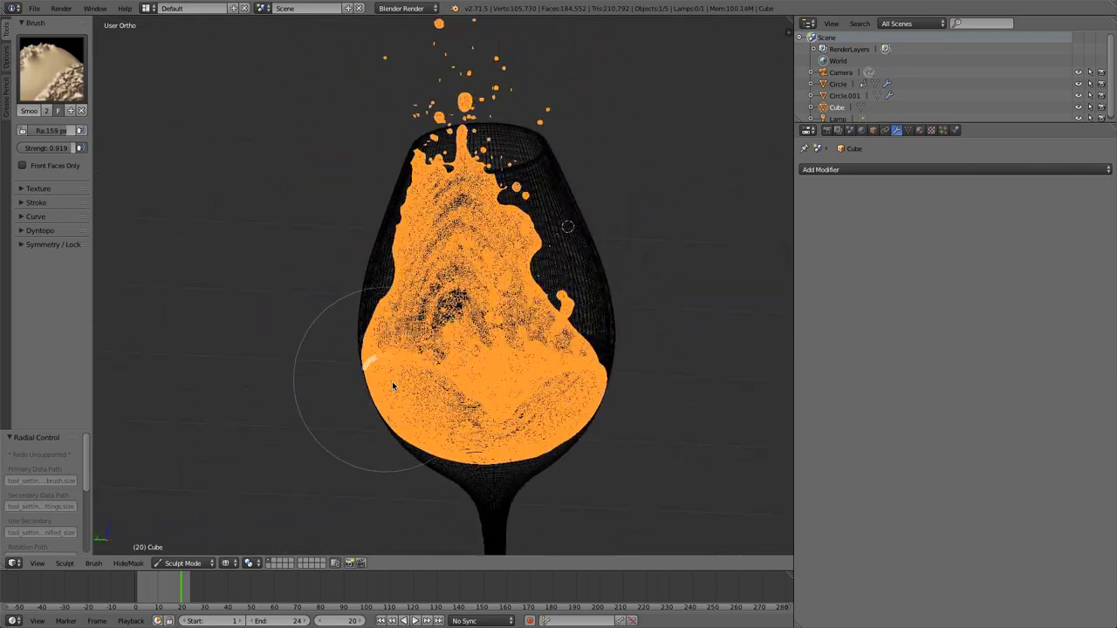
mouse_move(391, 382)
middle_down()
mouse_move(369, 427)
mouse_move(336, 428)
middle_up()
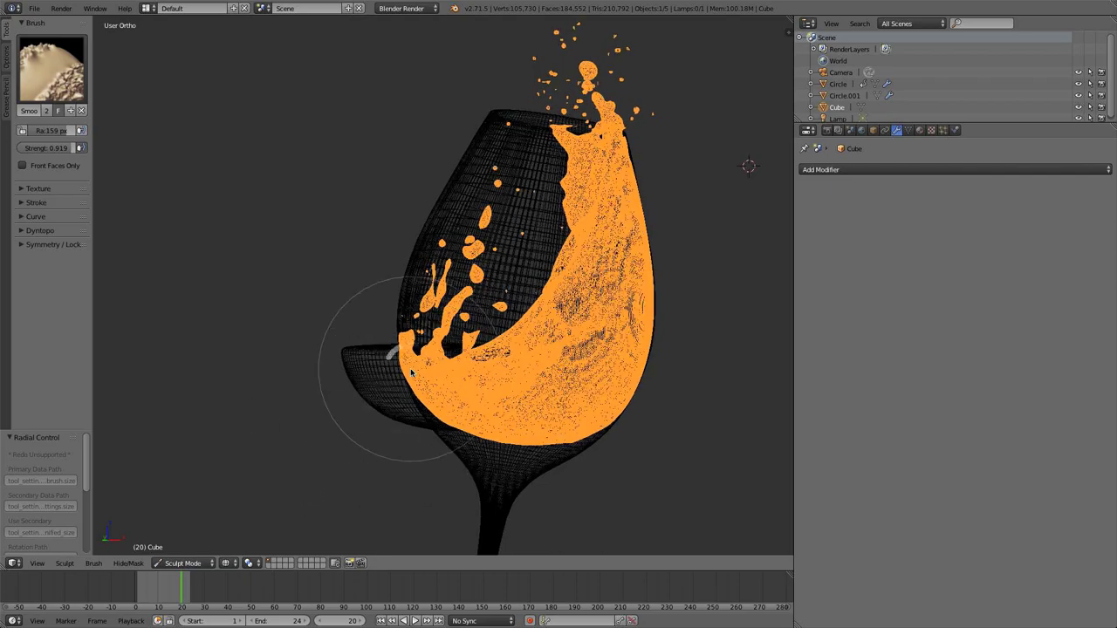
middle_drag(422, 373, 410, 388)
scroll(410, 388, up, 4)
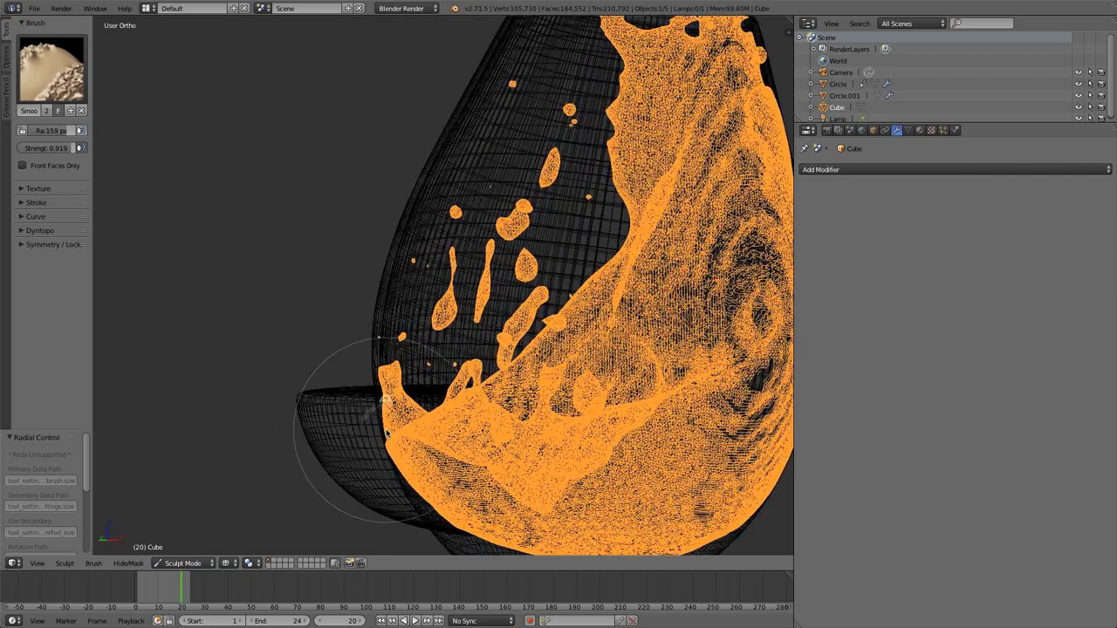
scroll(427, 486, down, 4)
mouse_move(389, 468)
middle_down()
mouse_move(227, 479)
mouse_move(174, 401)
mouse_move(204, 381)
mouse_move(122, 364)
middle_up()
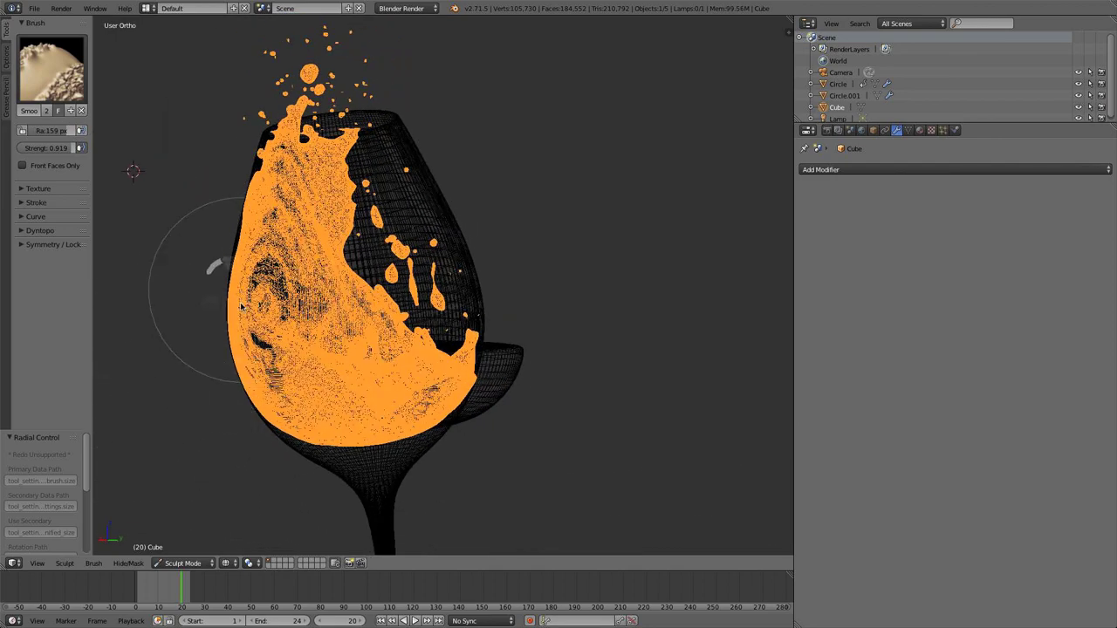
mouse_move(214, 317)
middle_down()
mouse_move(249, 394)
mouse_move(218, 330)
middle_up()
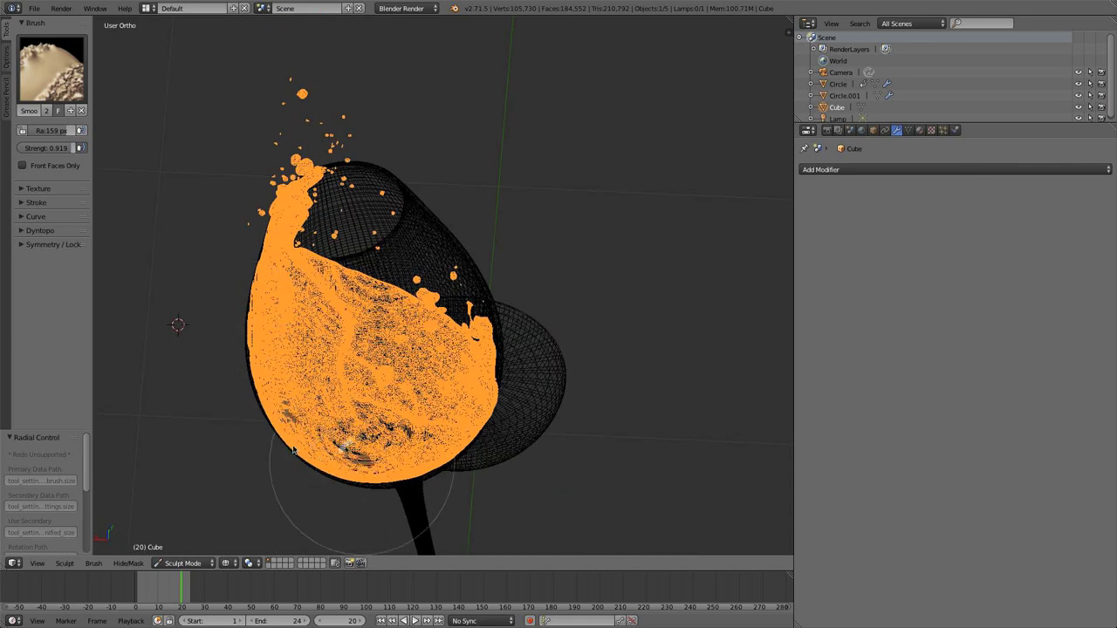
mouse_move(227, 420)
middle_down()
mouse_move(471, 483)
mouse_move(576, 411)
middle_up()
- Switch the liquid mesh to Object Mode and scale it down slightly to about 0.99 so it sits inside the glass
click(185, 563)
click(189, 550)
scroll(627, 343, up, 5)
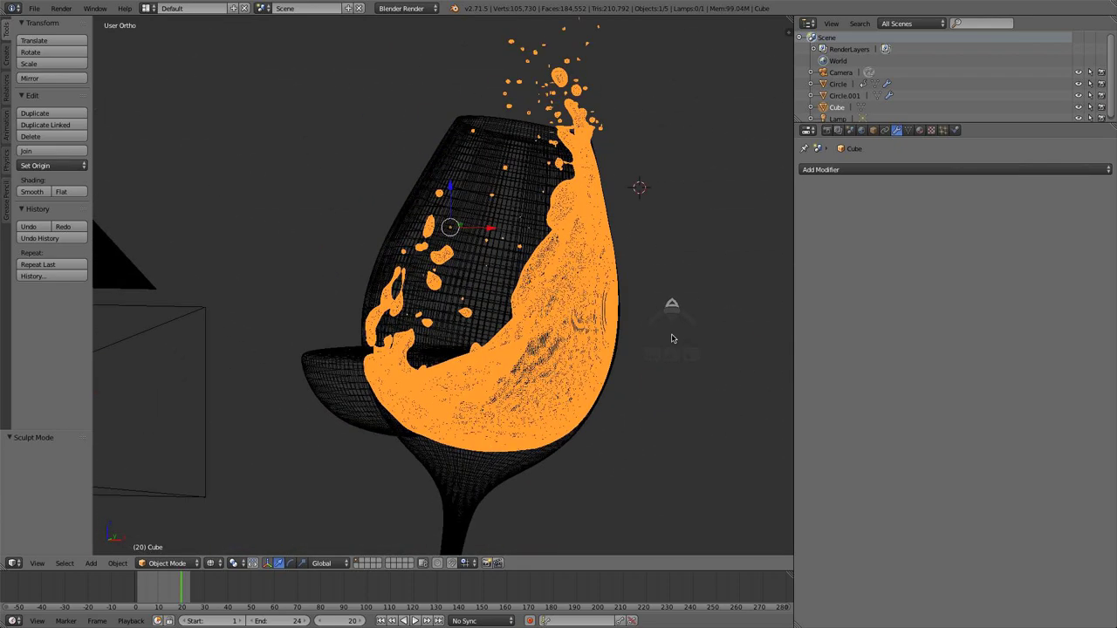
key(s)
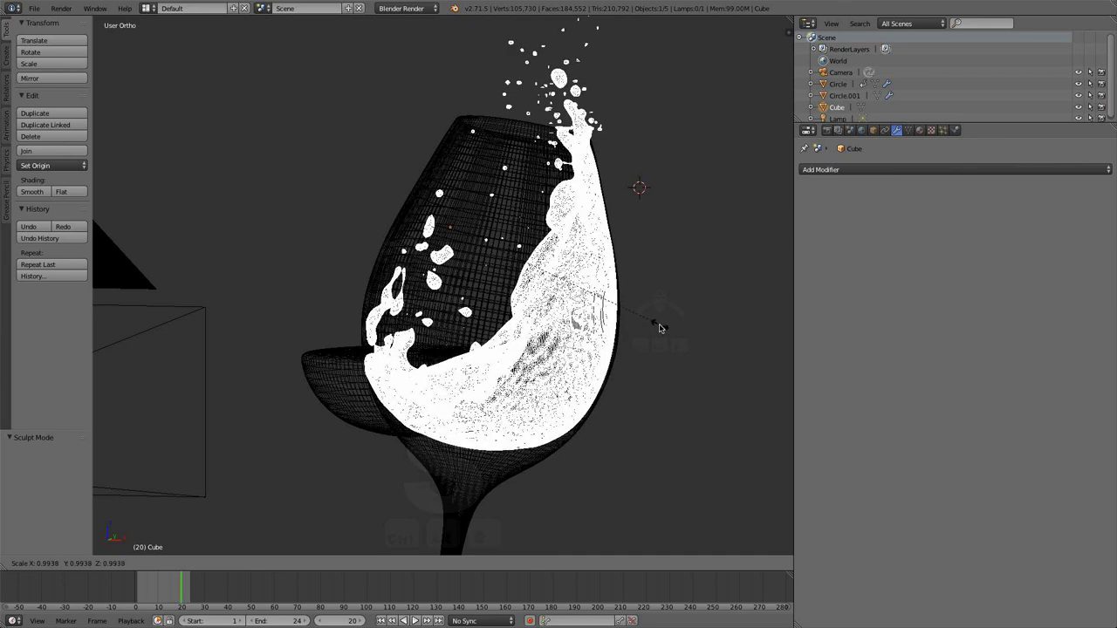
click(663, 342)
- View the liquid mesh in Edit Mode through the camera and return to Object Mode with everything deselected
key(a)
scroll(640, 366, down, 3)
key(Tab)
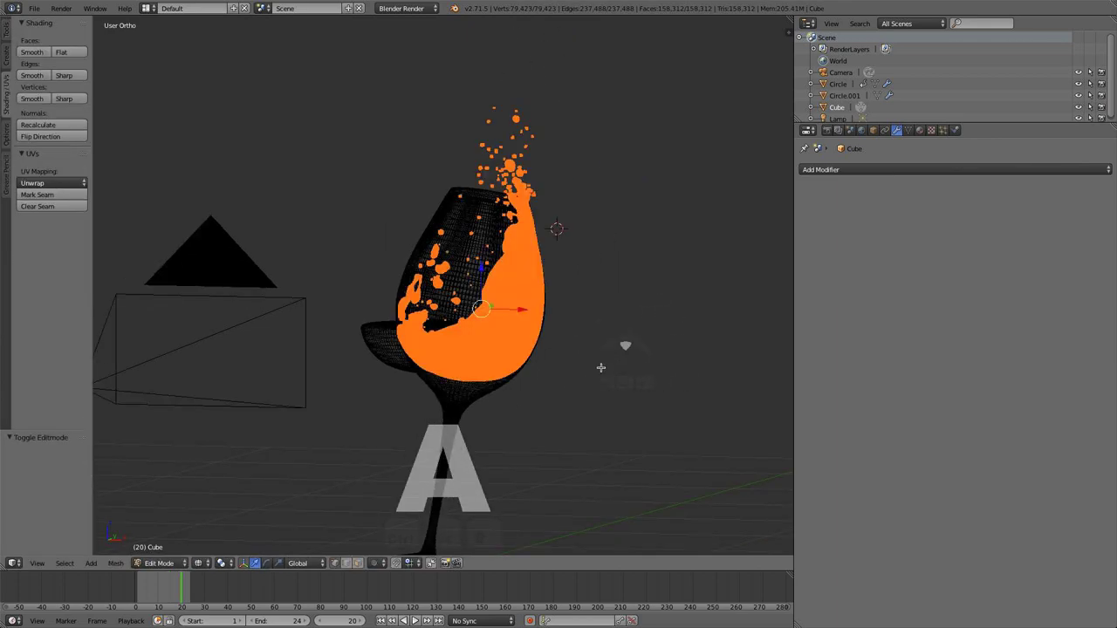
scroll(600, 368, down, 5)
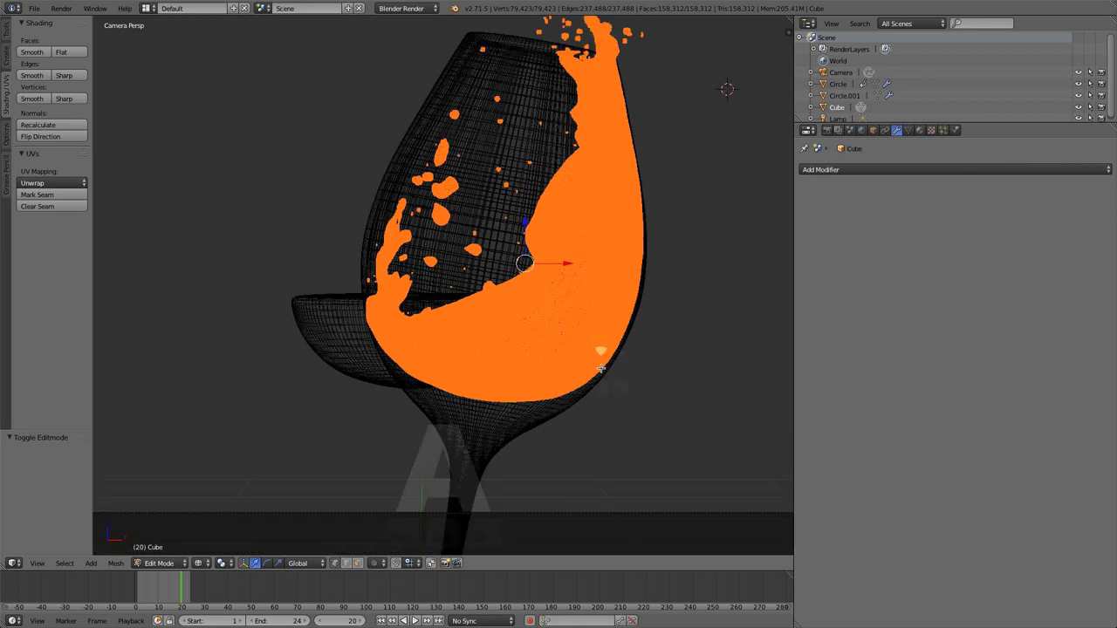
key(a)
key(Tab)
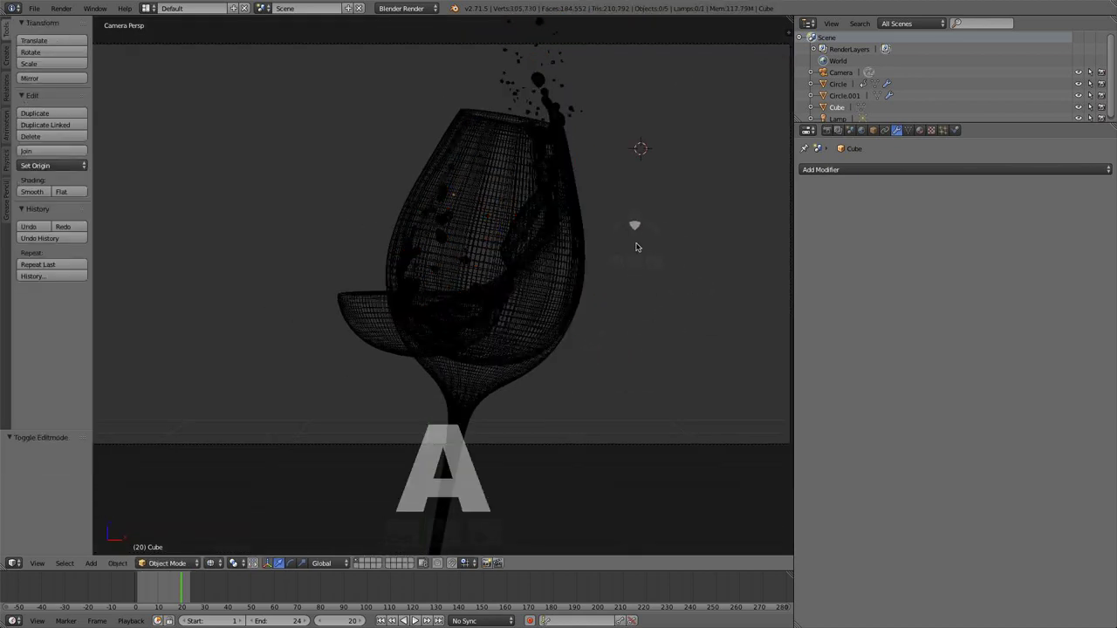
- Display the scene in solid shading and set the render engine to Cycles Render
key(z)
key(shift+z)
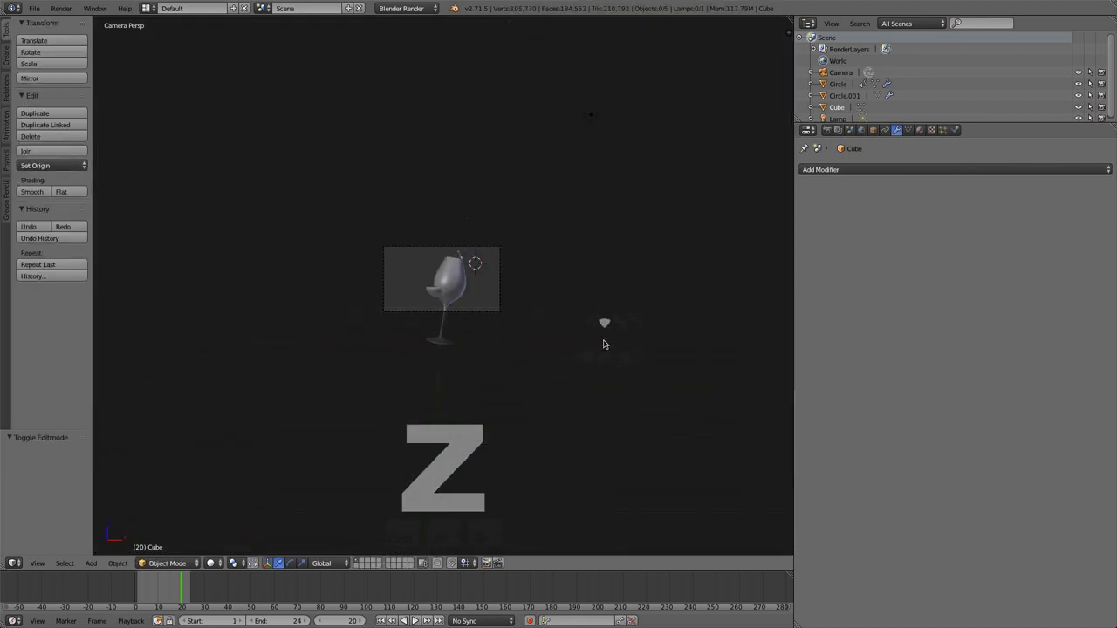
scroll(603, 344, up, 2)
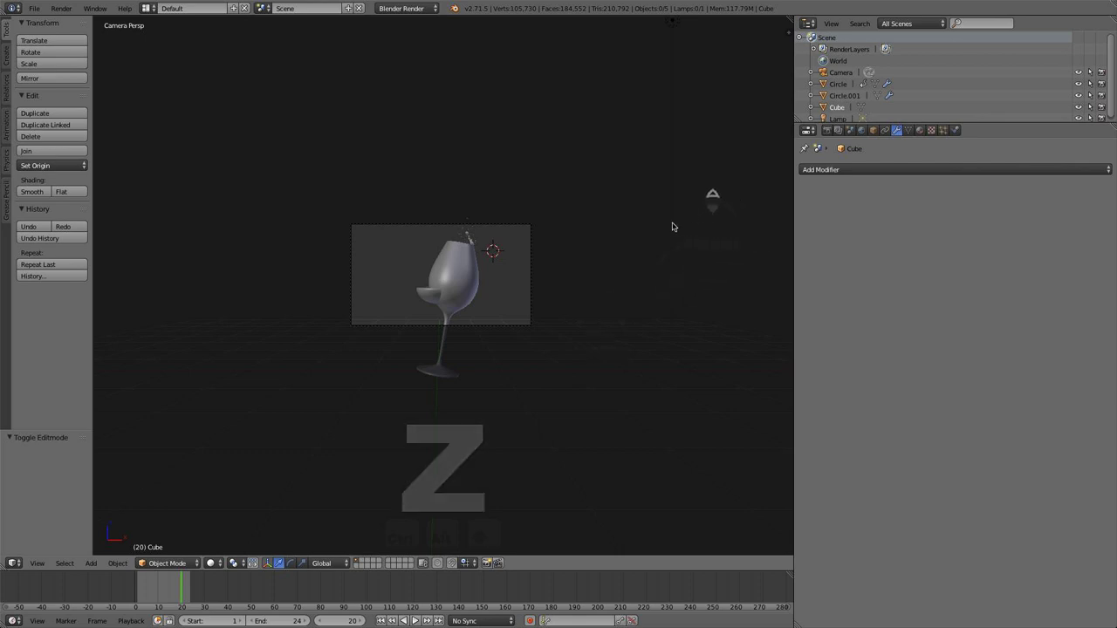
click(417, 10)
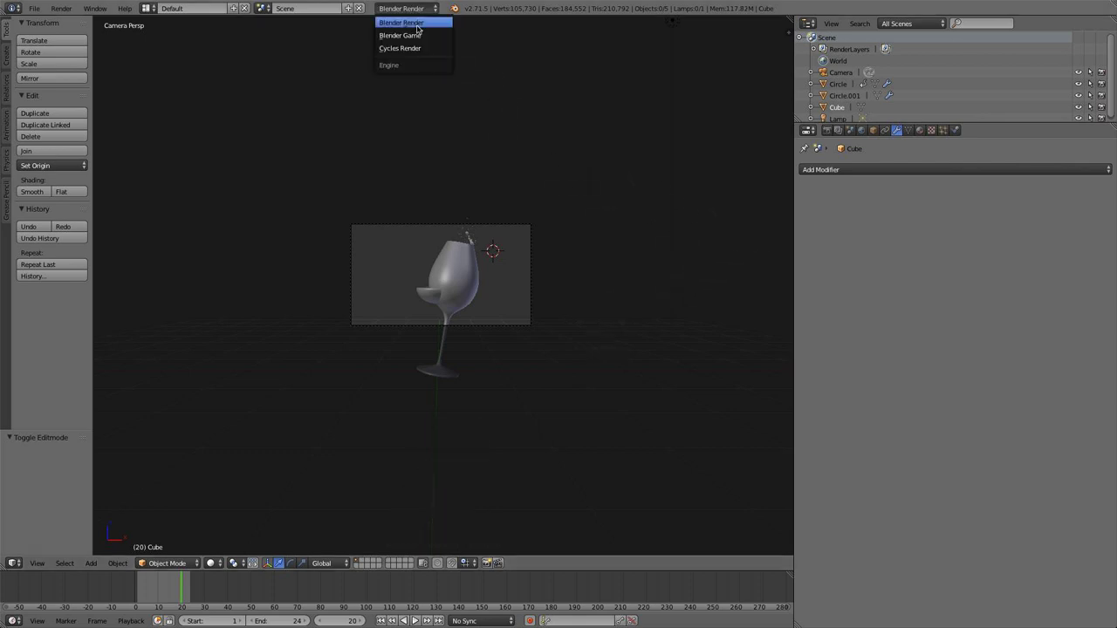
click(416, 48)
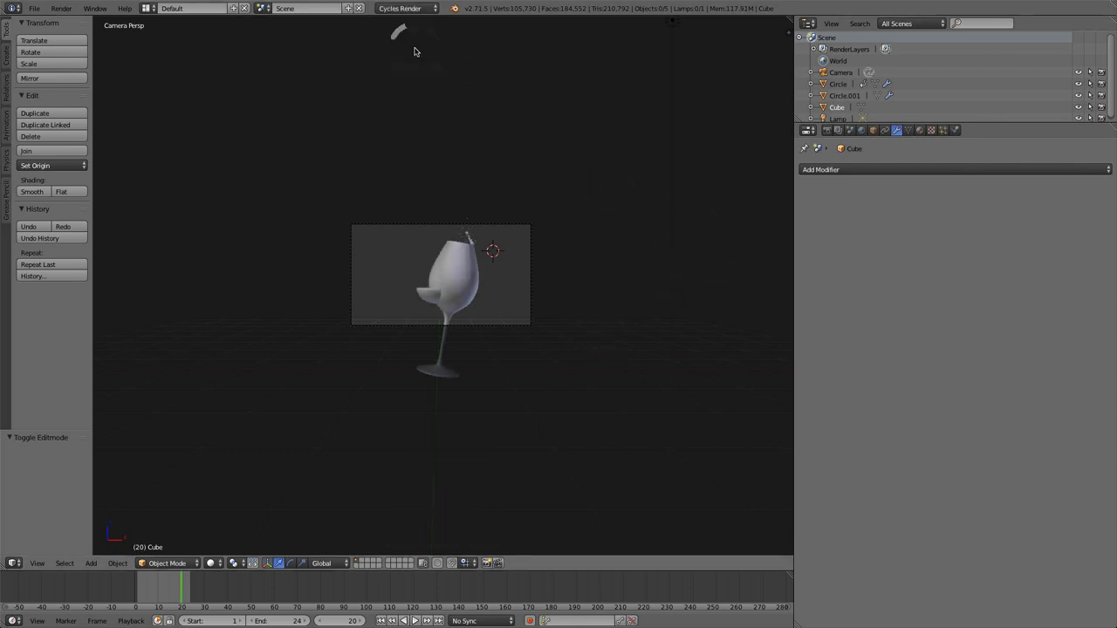
- Move the half-bowl object beside the glass to layer 11, out of the visible layer
scroll(500, 223, up, 5)
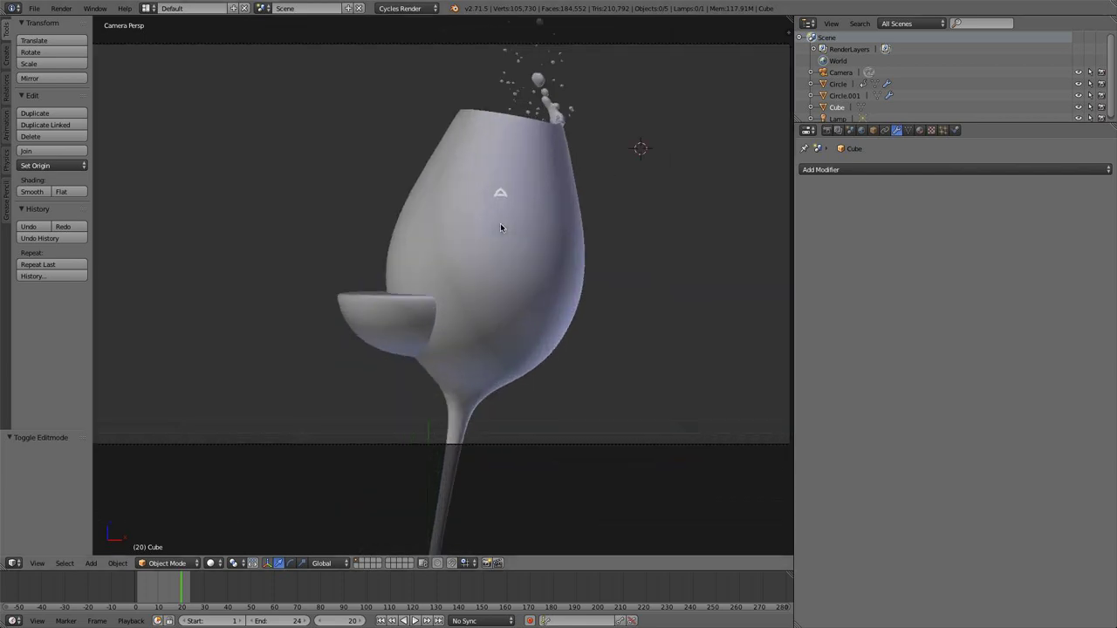
right_click(383, 305)
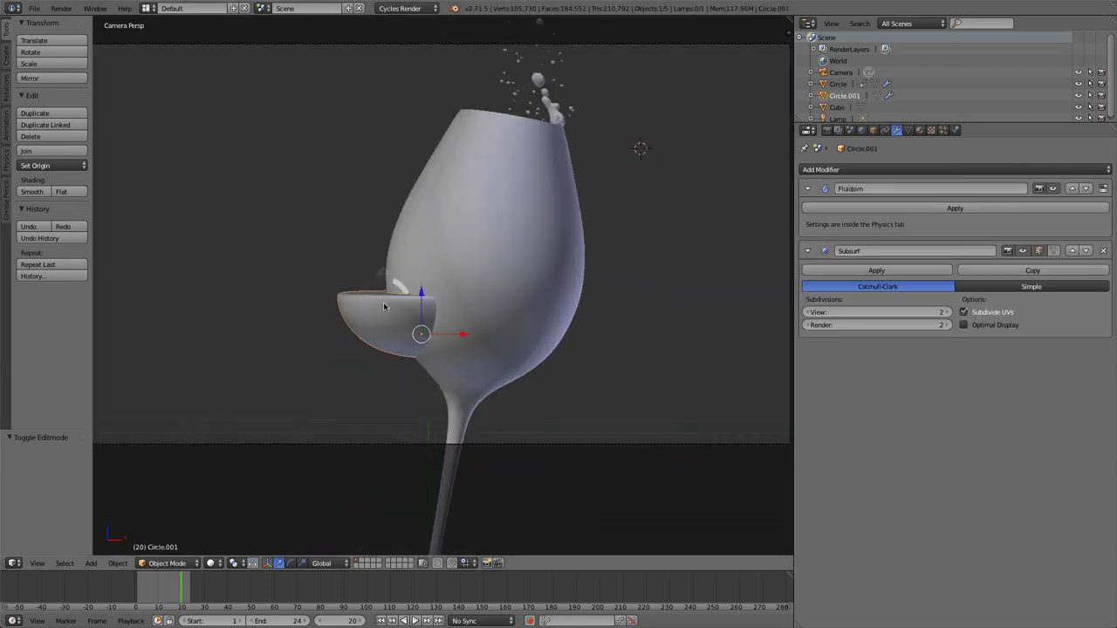
key(m)
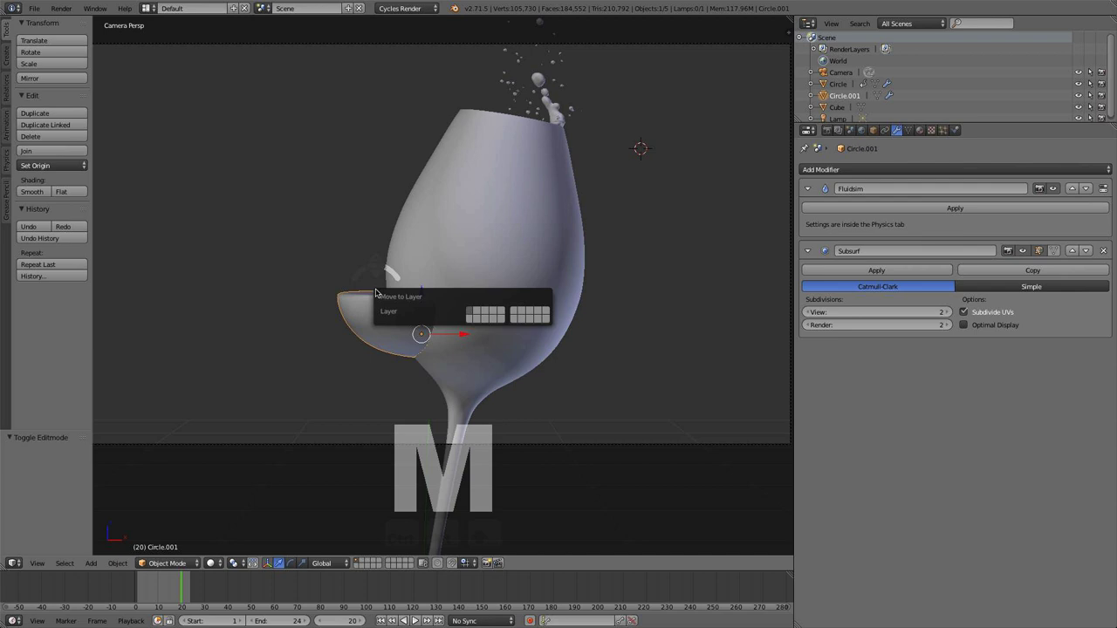
click(470, 319)
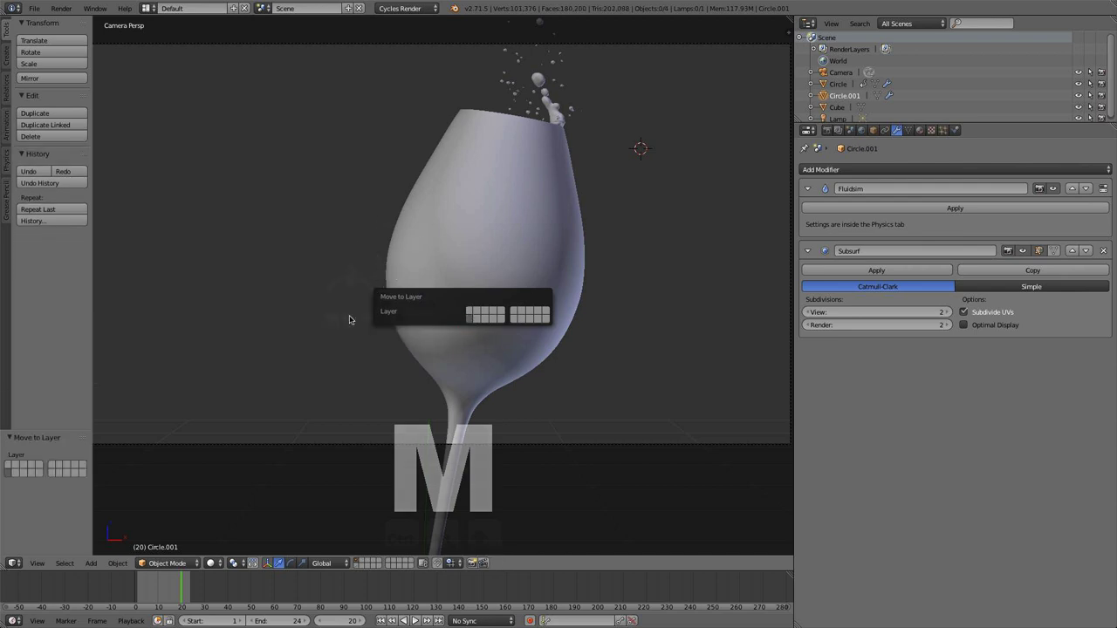
scroll(524, 279, down, 4)
scroll(525, 282, up, 2)
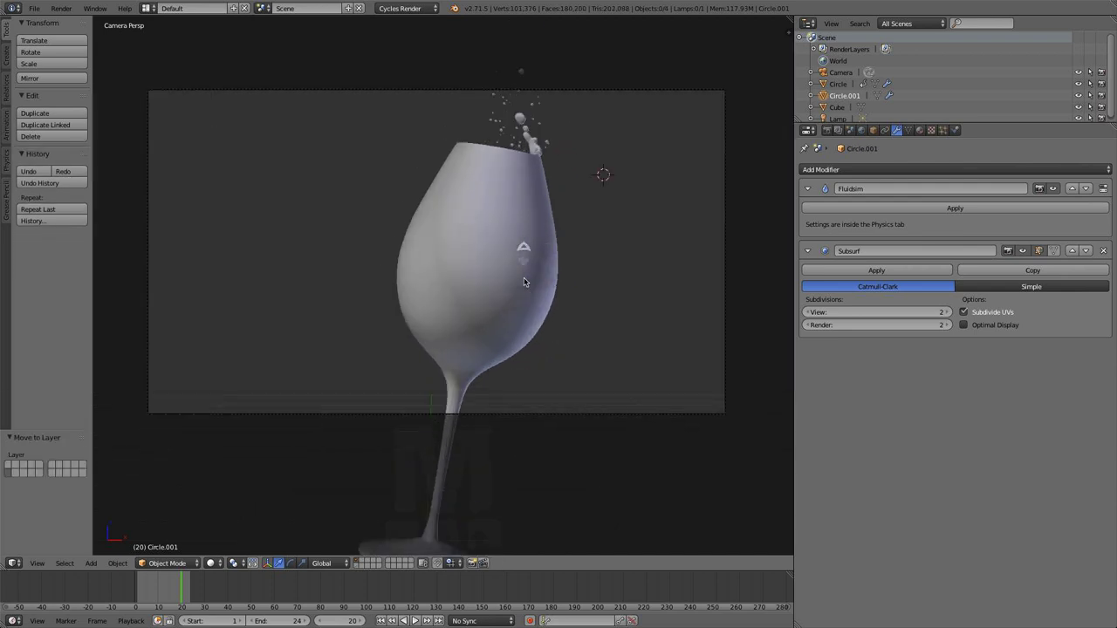
- Set the world background color to full white and delete the lamp
right_click(525, 282)
scroll(528, 275, down, 4)
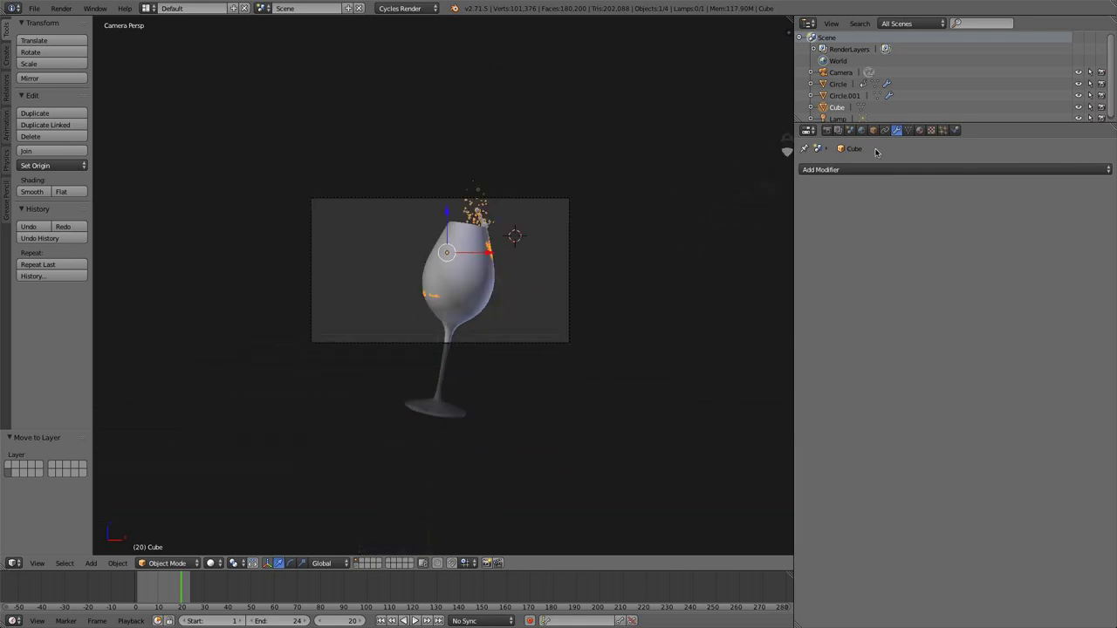
click(861, 130)
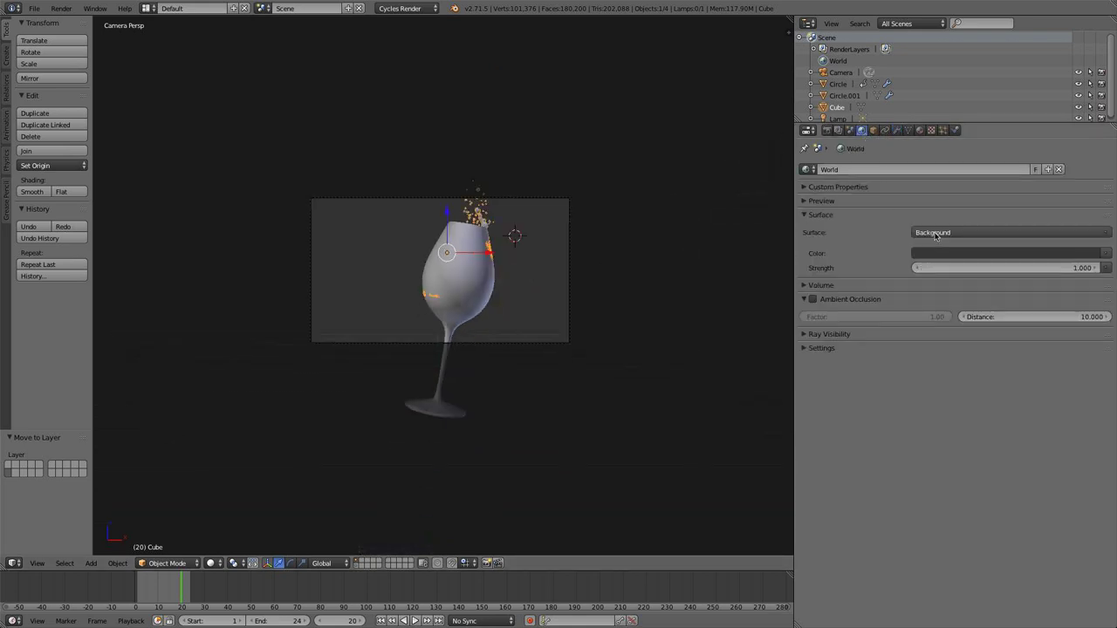
click(940, 254)
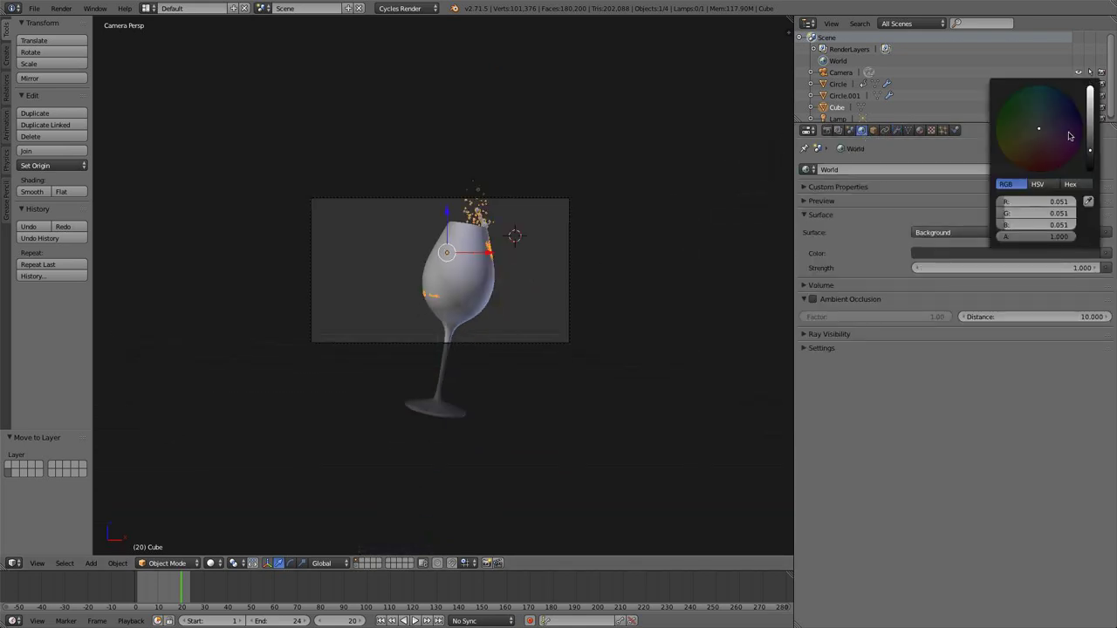
drag(1094, 120, 1091, 87)
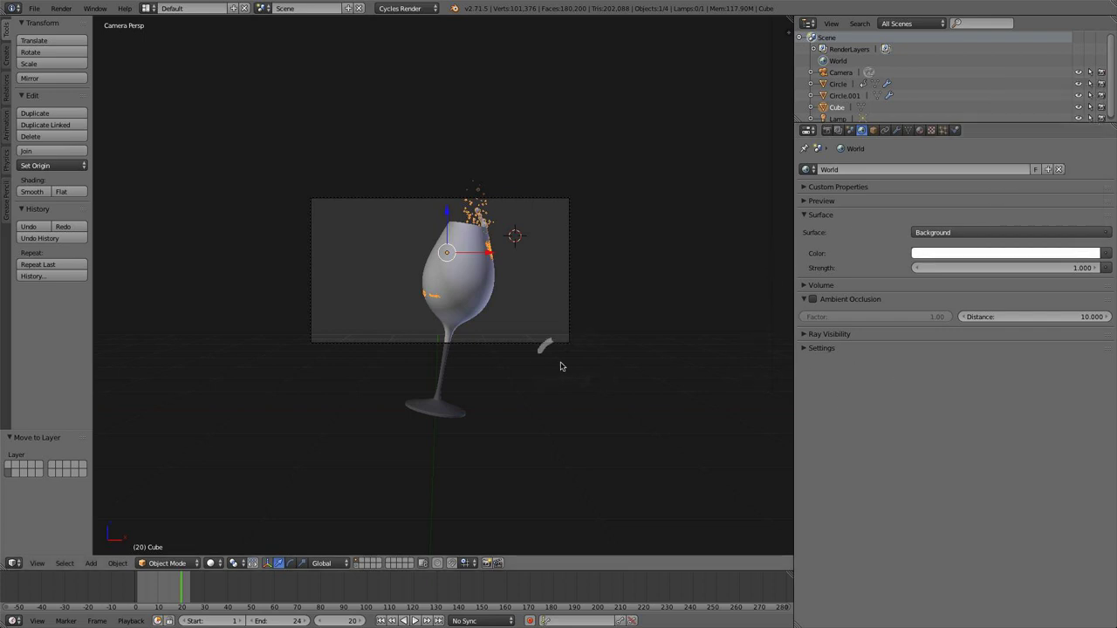
scroll(561, 367, down, 2)
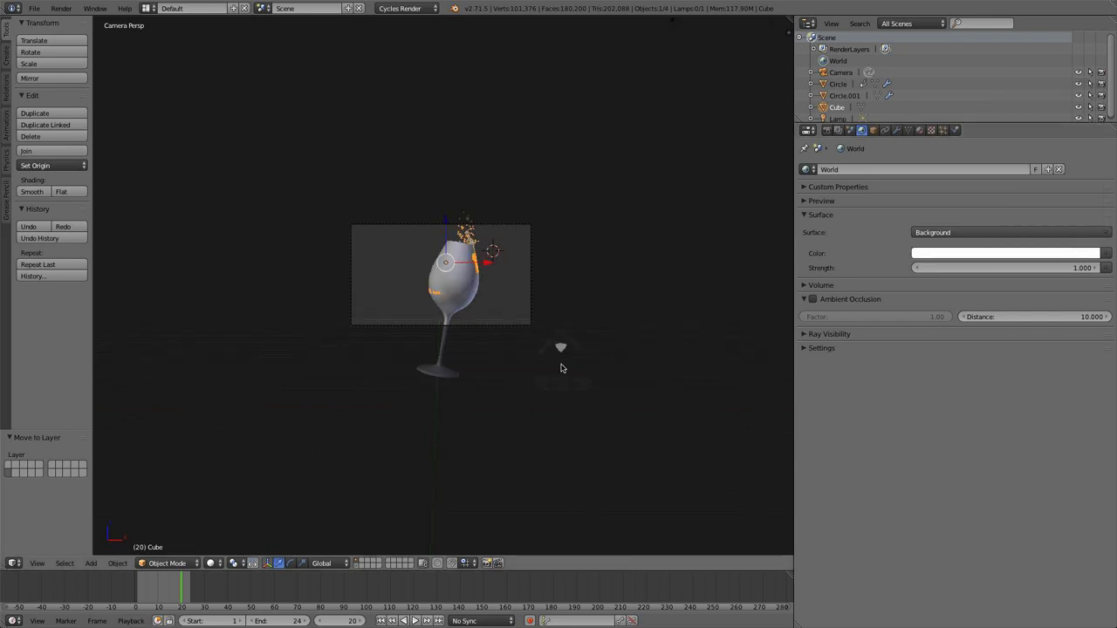
key(Delete)
- In front view, add a plane under the glass's foot, scale it by about 1.8 and raise it 0.028 along Z to meet the foot
key(KP_1)
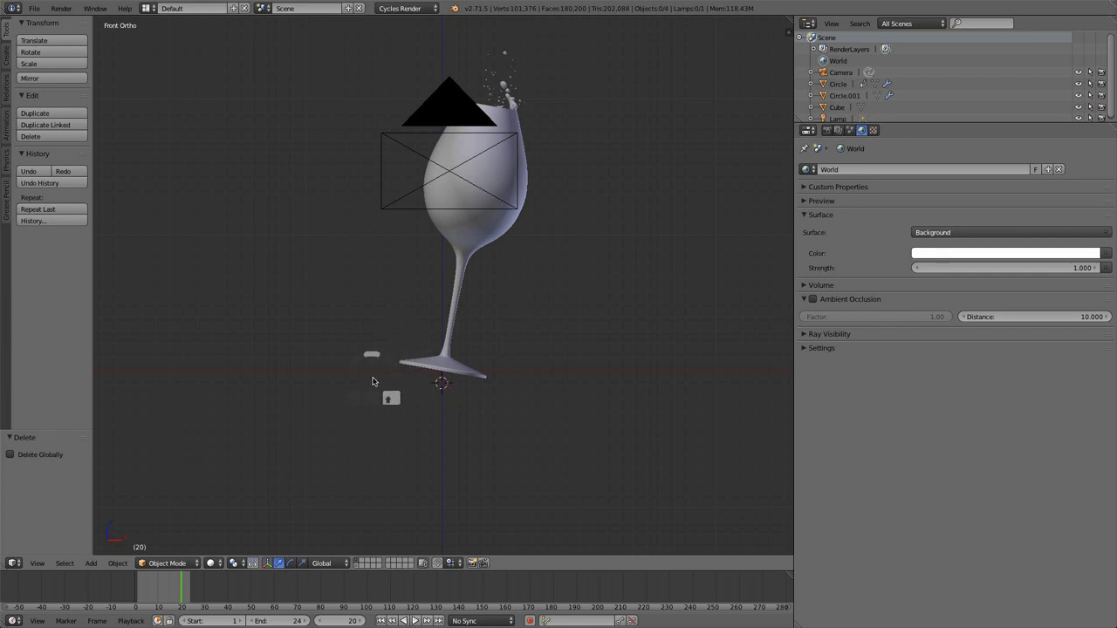
scroll(490, 314, up, 1)
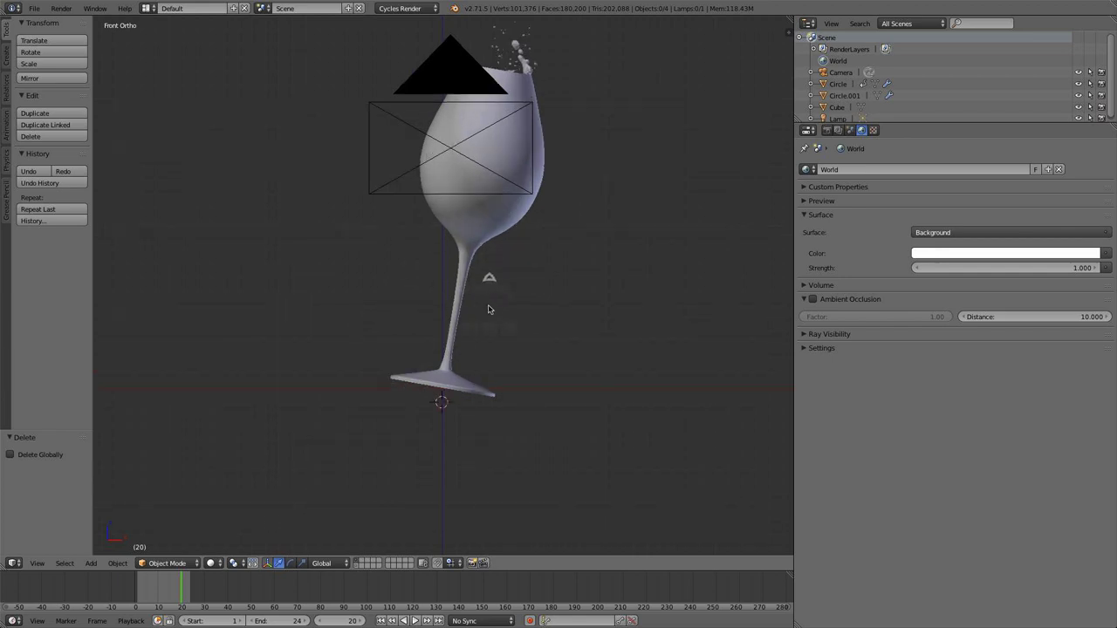
key(shift+a)
mouse_move(488, 307)
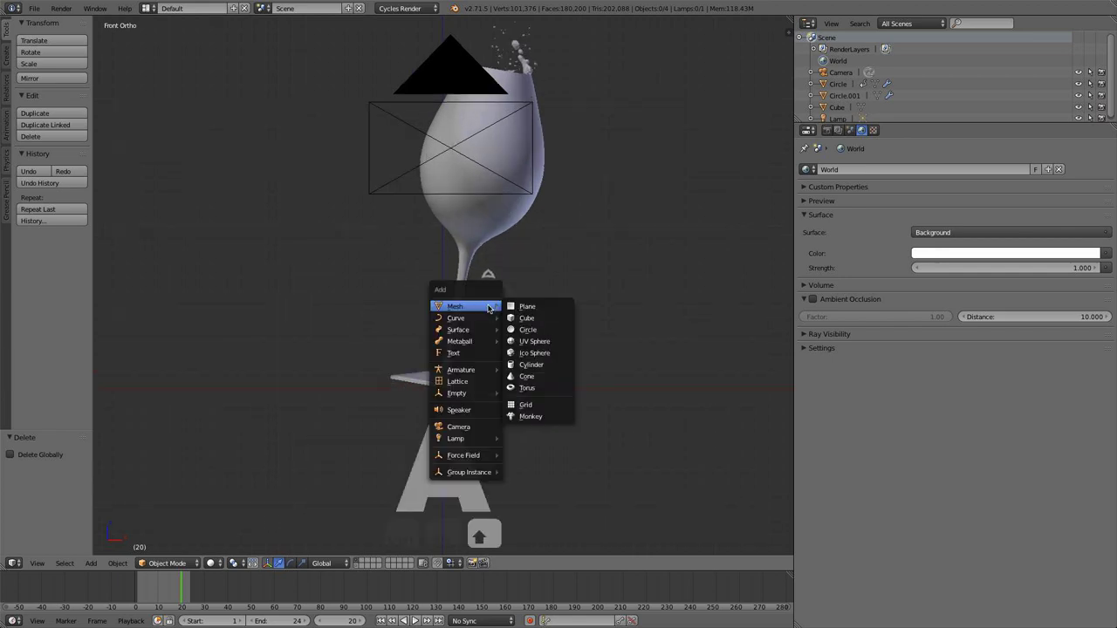
click(535, 307)
key(s)
click(652, 389)
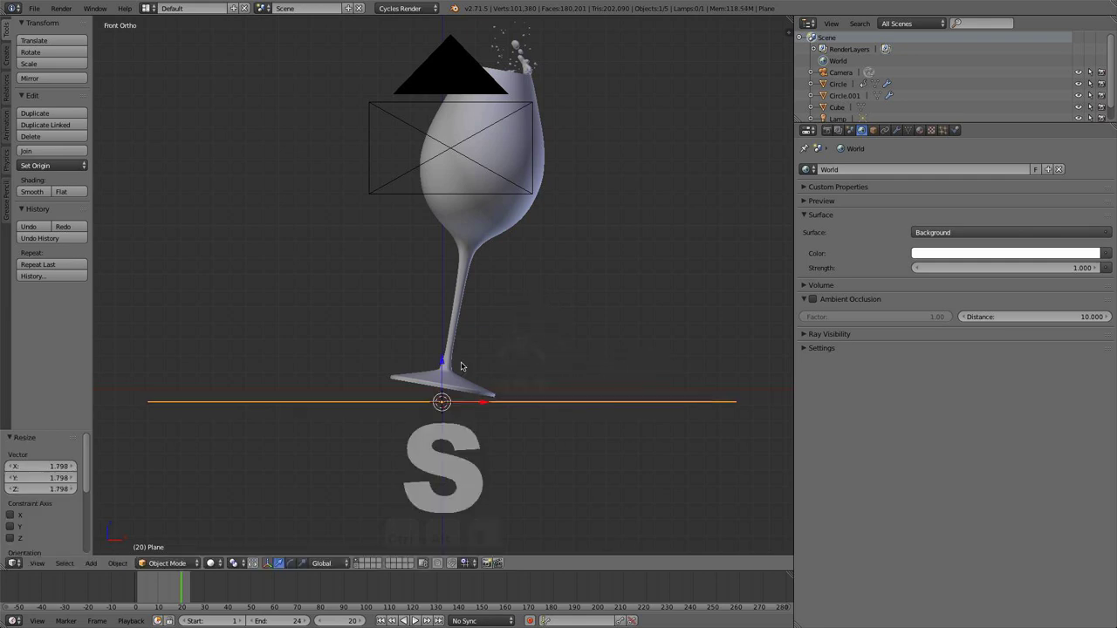
drag(439, 361, 419, 338)
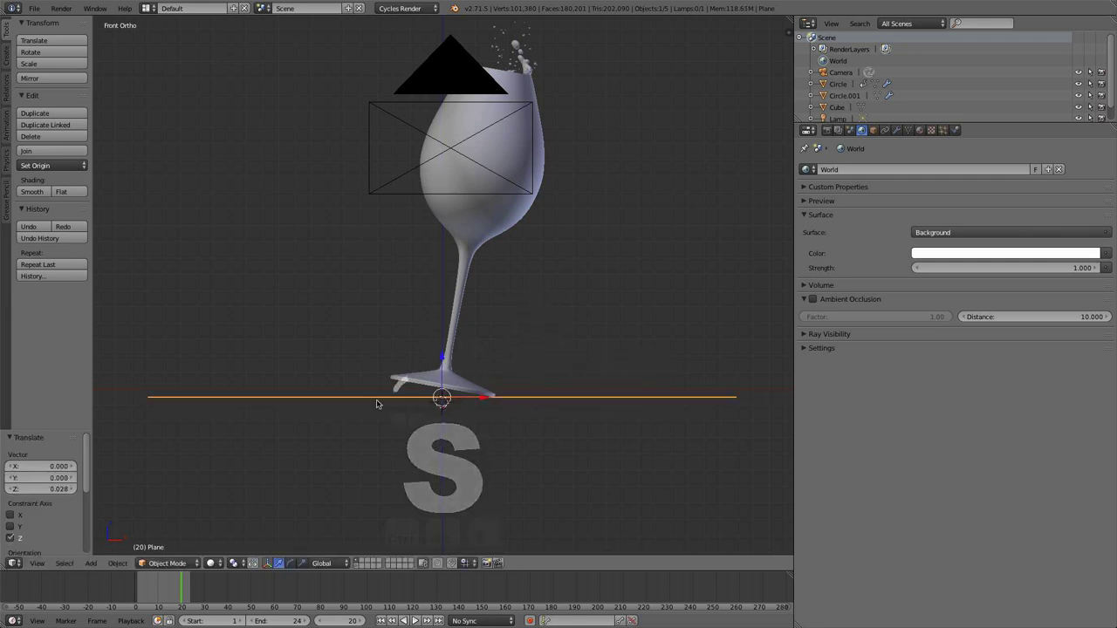
- Give the floor plane a new Diffuse BSDF material with a pure white color
click(918, 130)
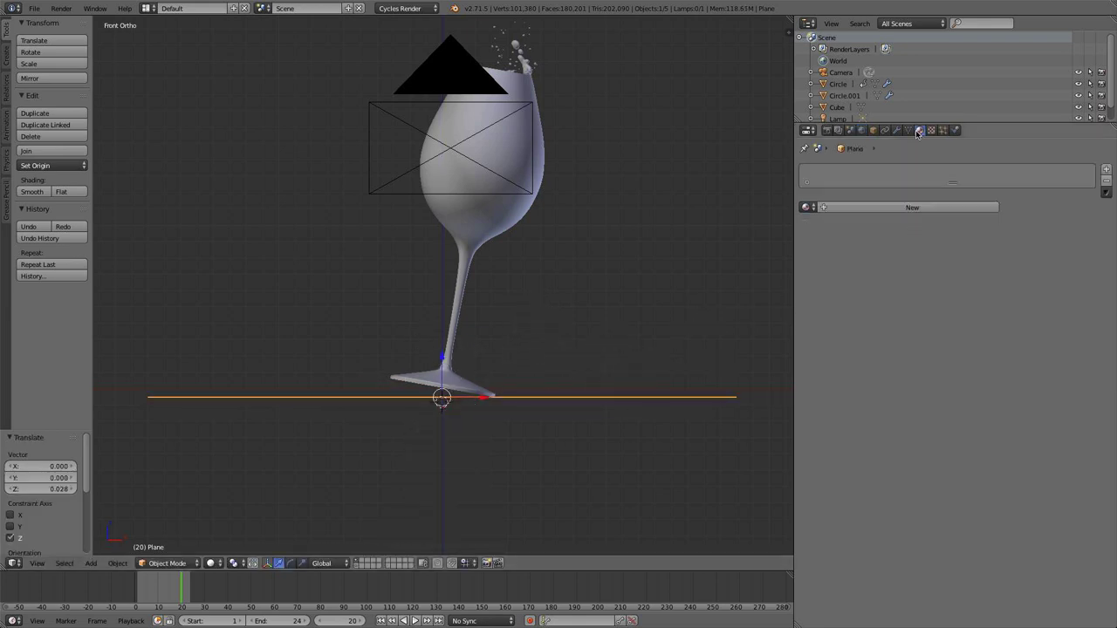
click(912, 208)
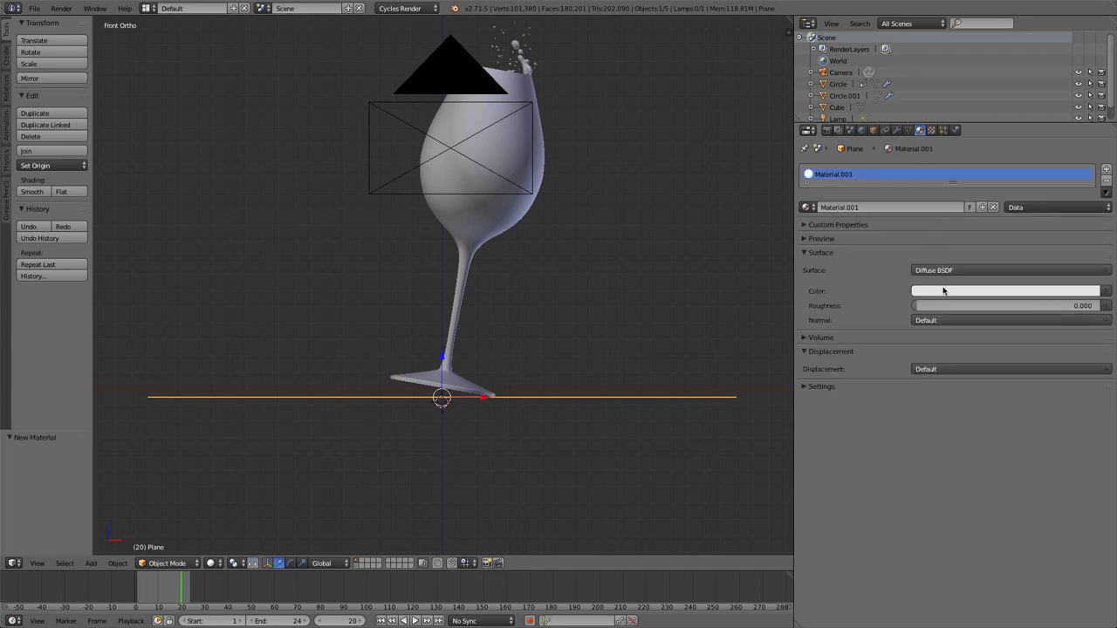
click(943, 291)
click(1090, 132)
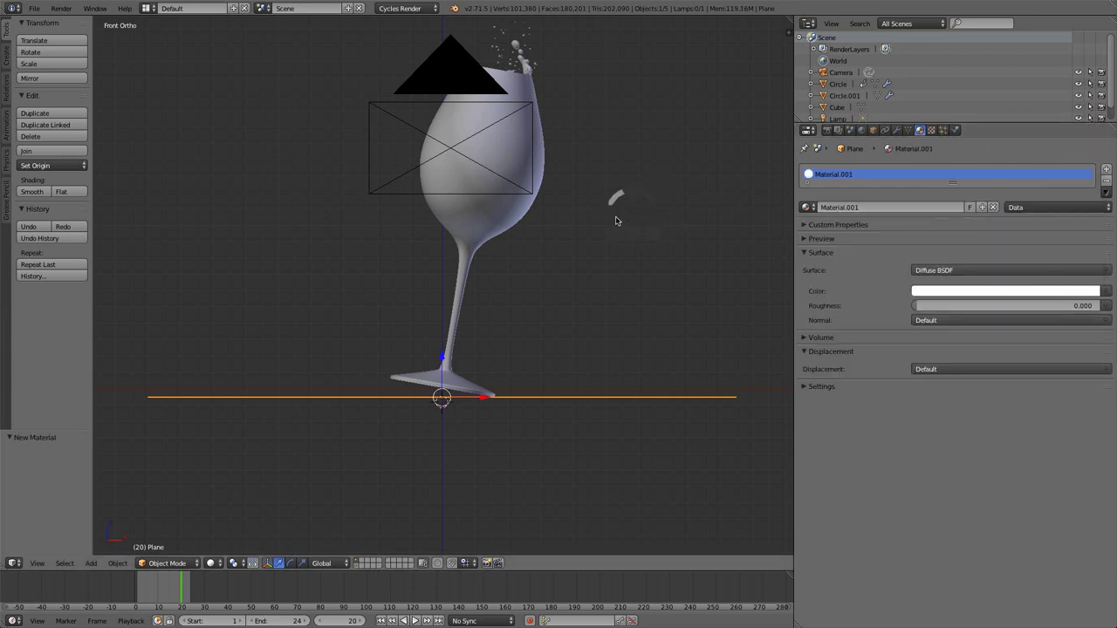
- In top view, add a second plane near the floor's front-right corner and scale it by about 0.52
middle_drag(616, 207, 602, 253)
key(KP_7)
key(KP_1)
middle_drag(571, 205, 519, 165)
key(KP_7)
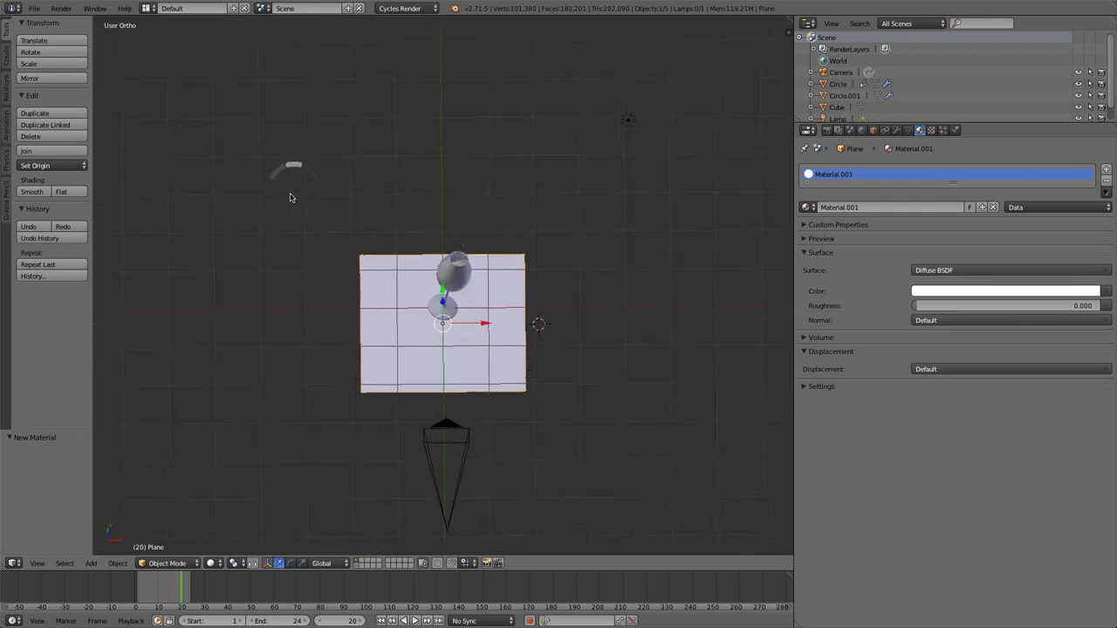
scroll(589, 430, up, 2)
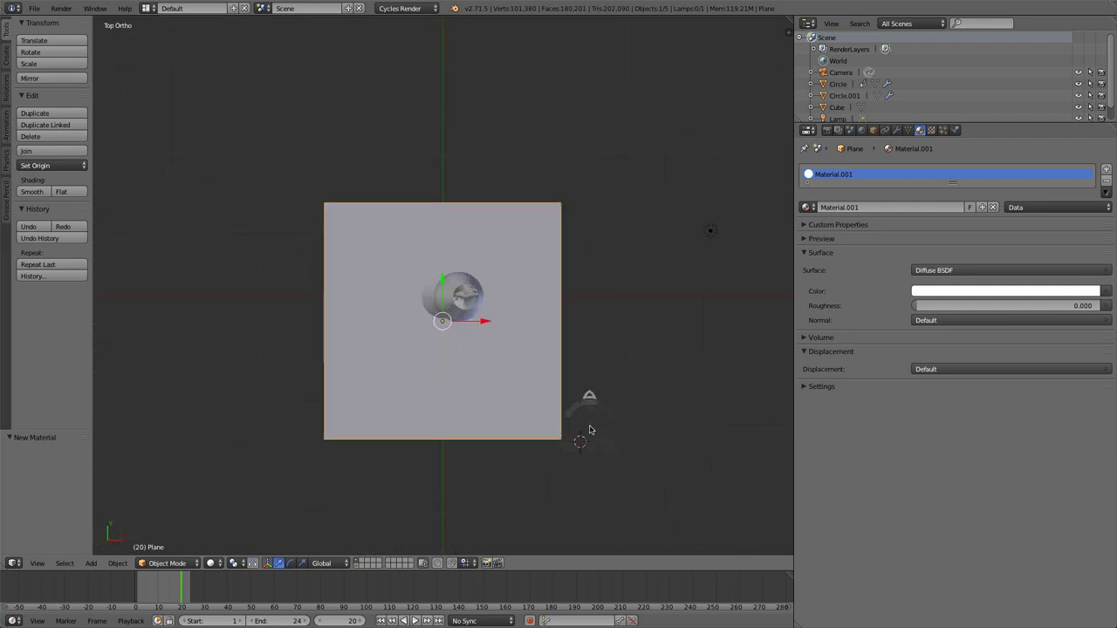
key(shift+a)
click(621, 429)
key(s)
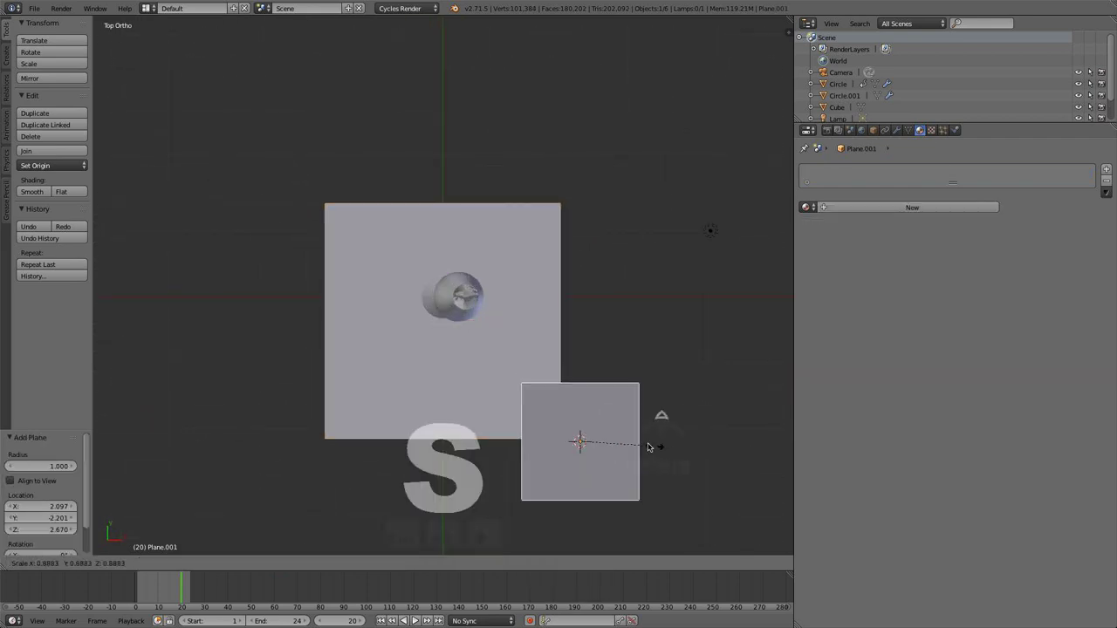
click(619, 434)
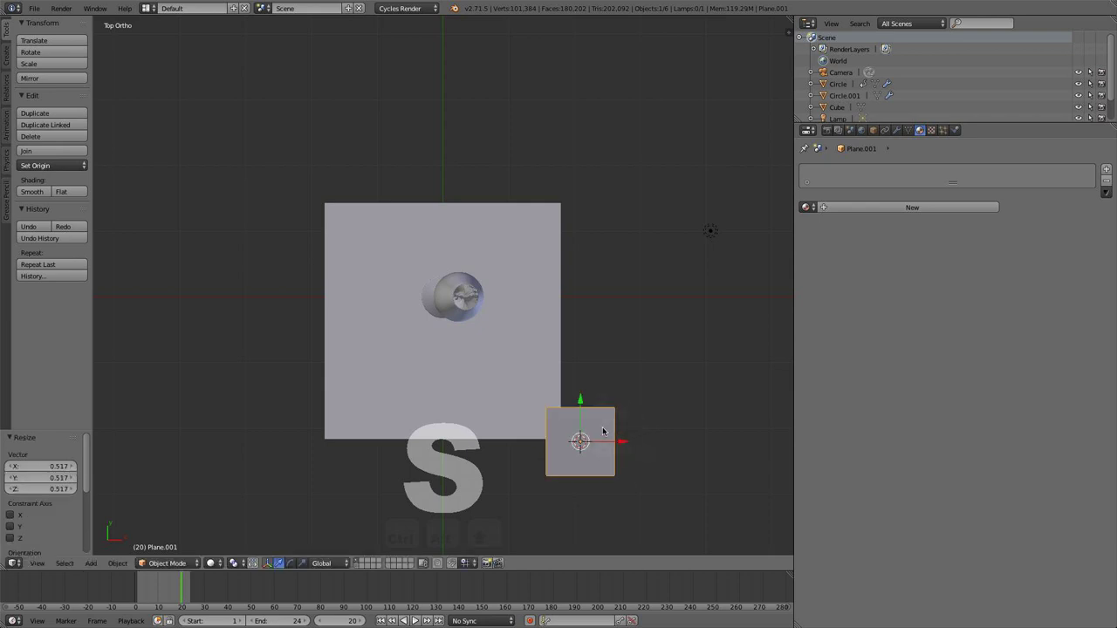
- Trackball-rotate the small plane by about 68° and 44° to face the glass, and scale it by about 0.88
key(r)
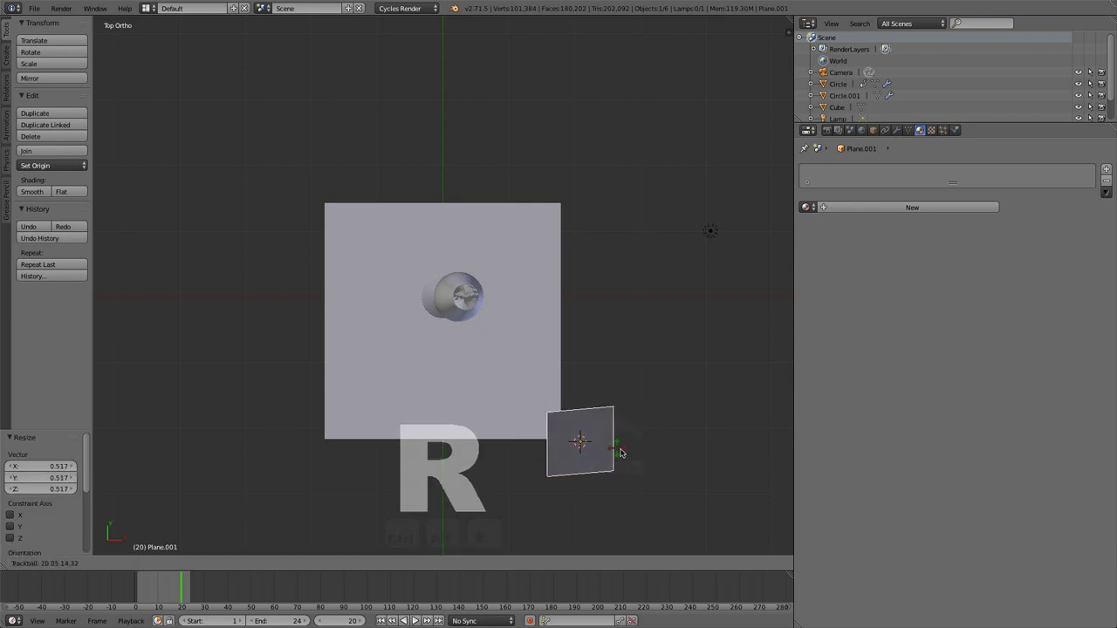
click(646, 500)
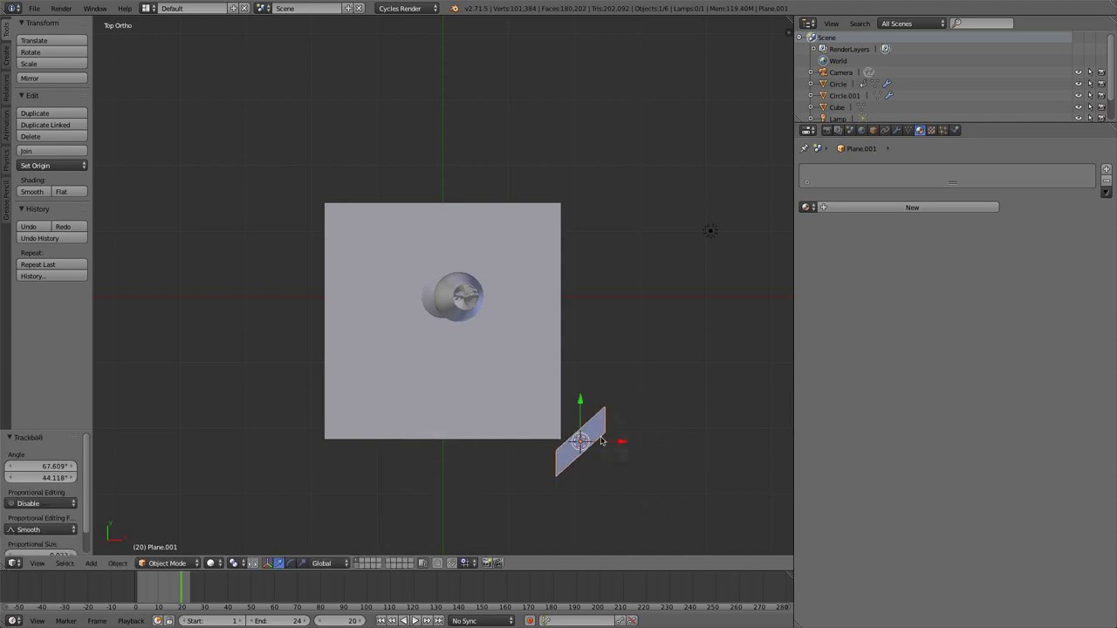
key(KP_1)
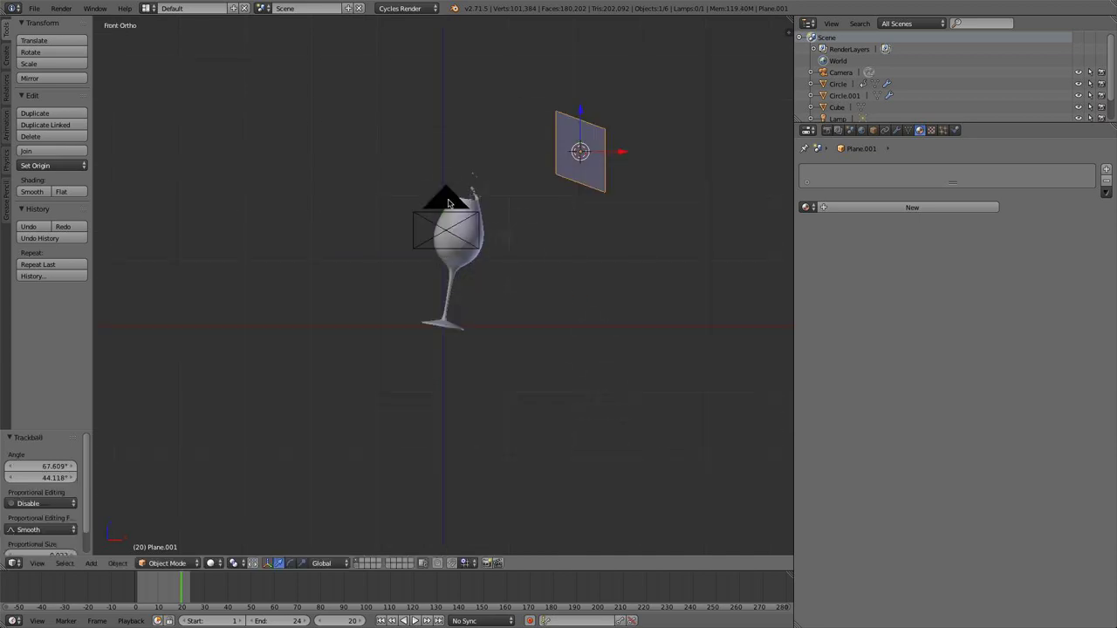
key(KP_7)
key(s)
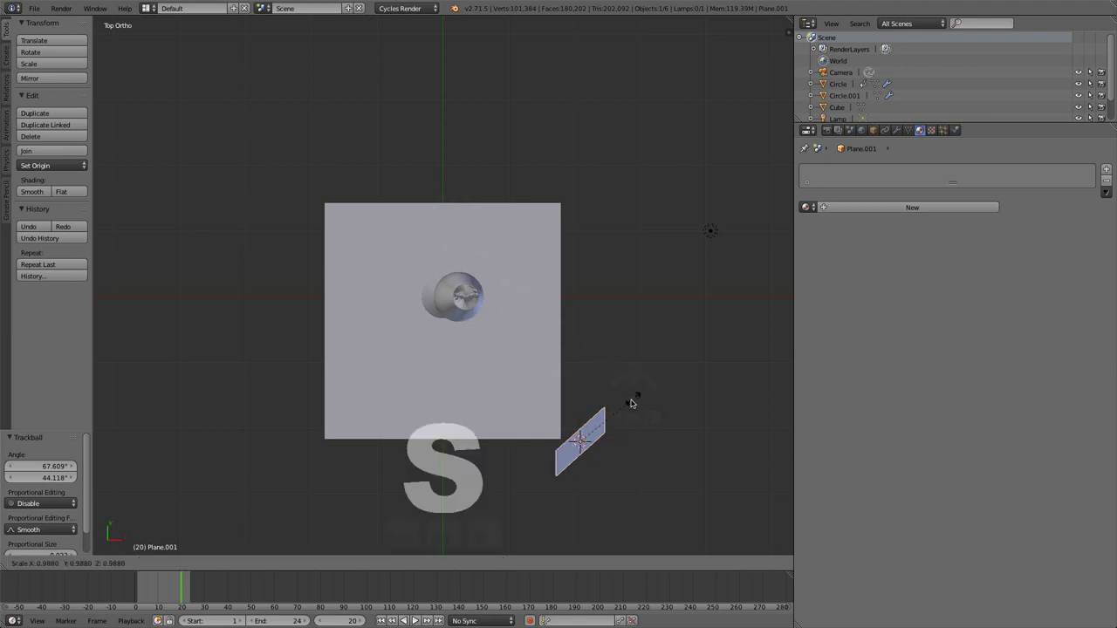
click(623, 404)
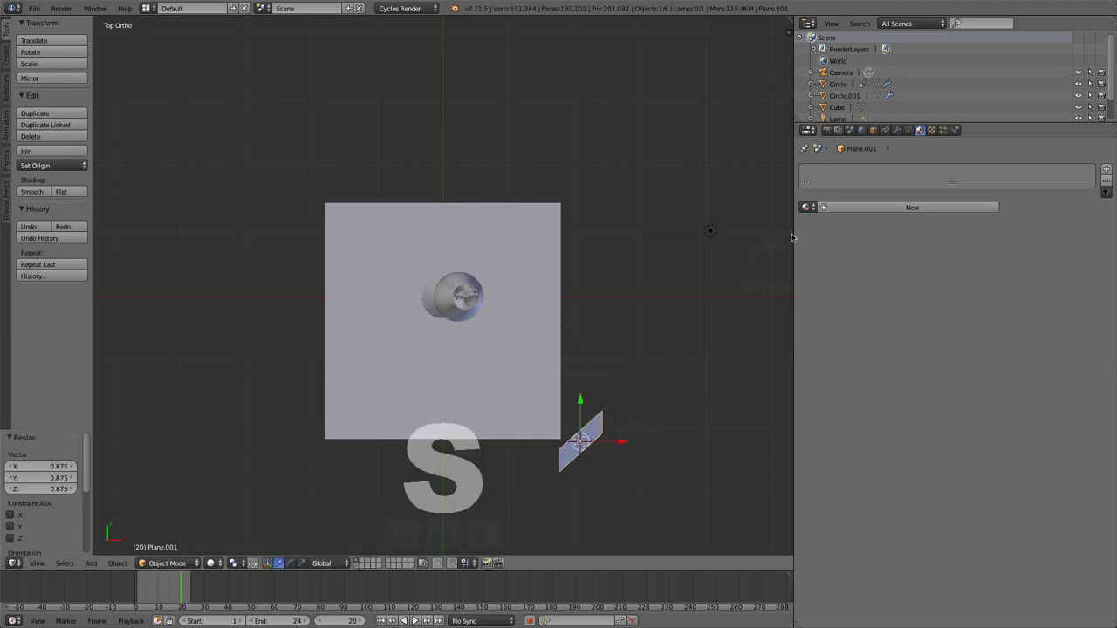
- Give the small tilted plane a new Emission material with a strength of 6
click(916, 209)
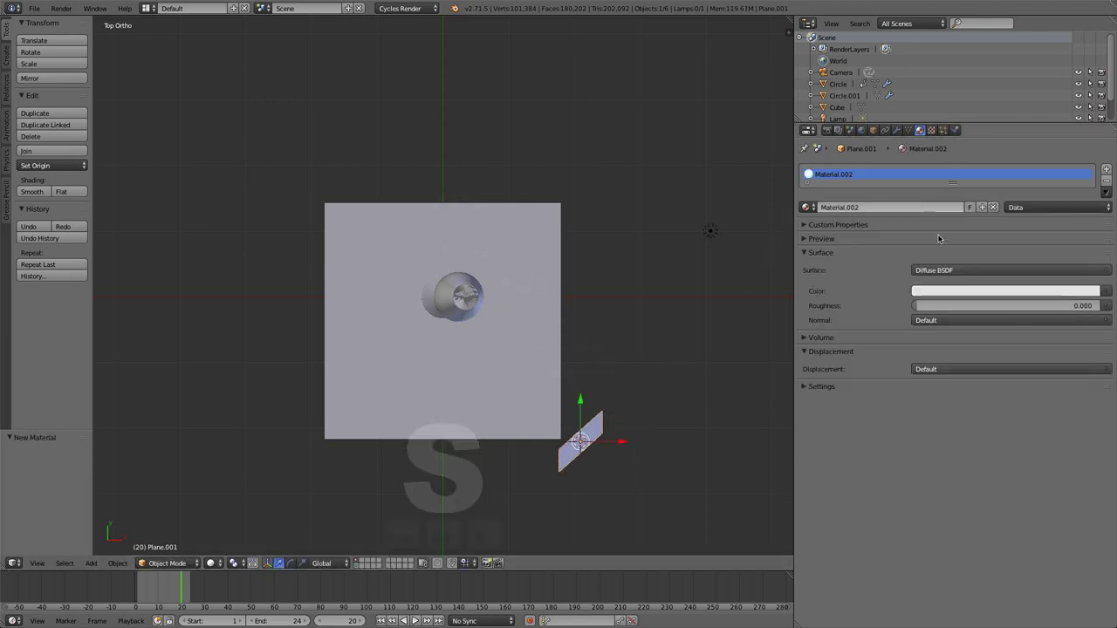
click(965, 272)
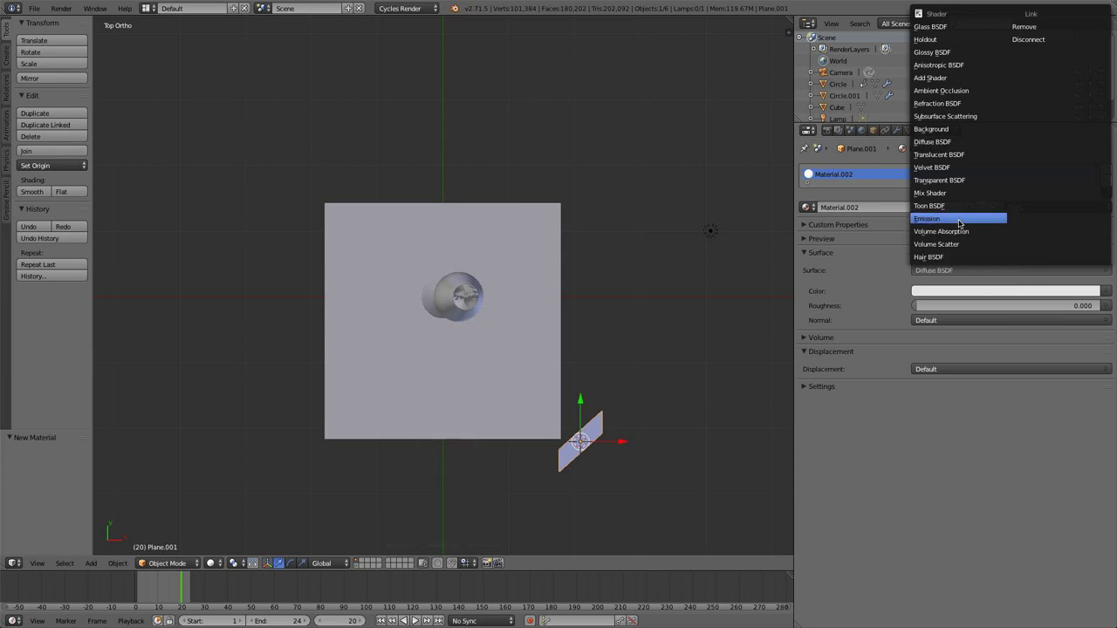
click(958, 219)
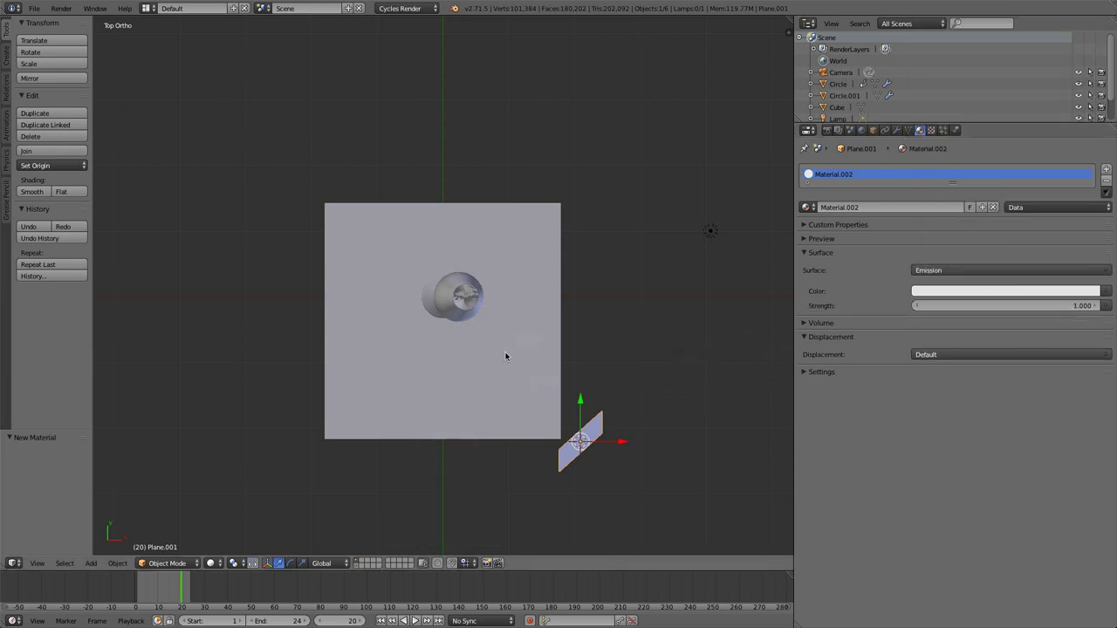
scroll(553, 341, up, 4)
middle_drag(553, 341, 583, 285)
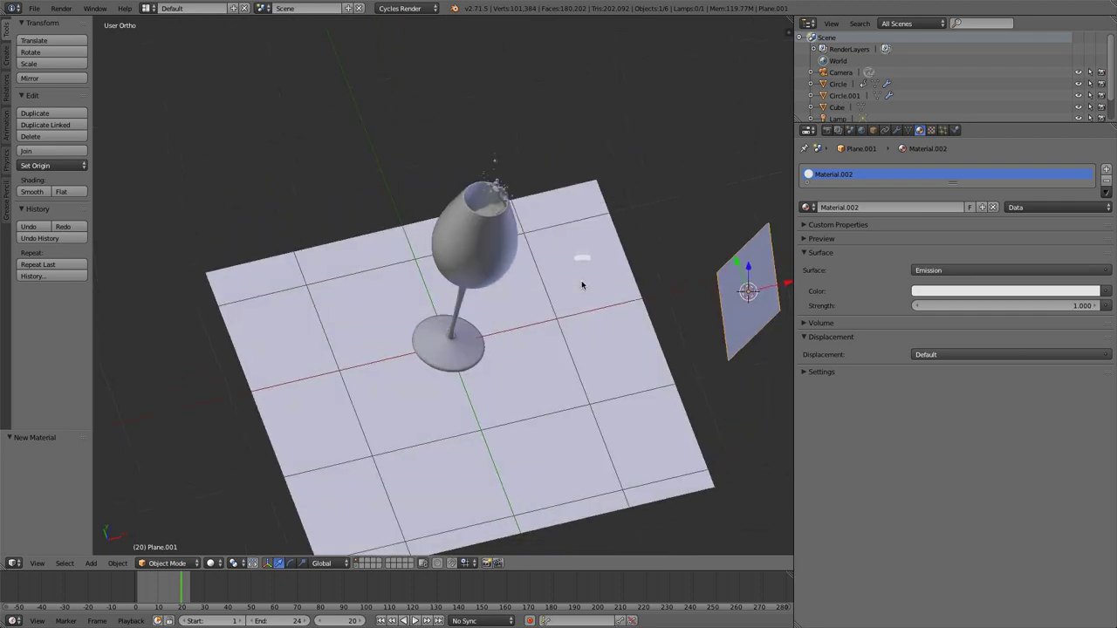
scroll(499, 242, up, 3)
scroll(499, 243, down, 5)
middle_drag(499, 243, 567, 235)
scroll(632, 74, down, 2)
scroll(511, 245, up, 3)
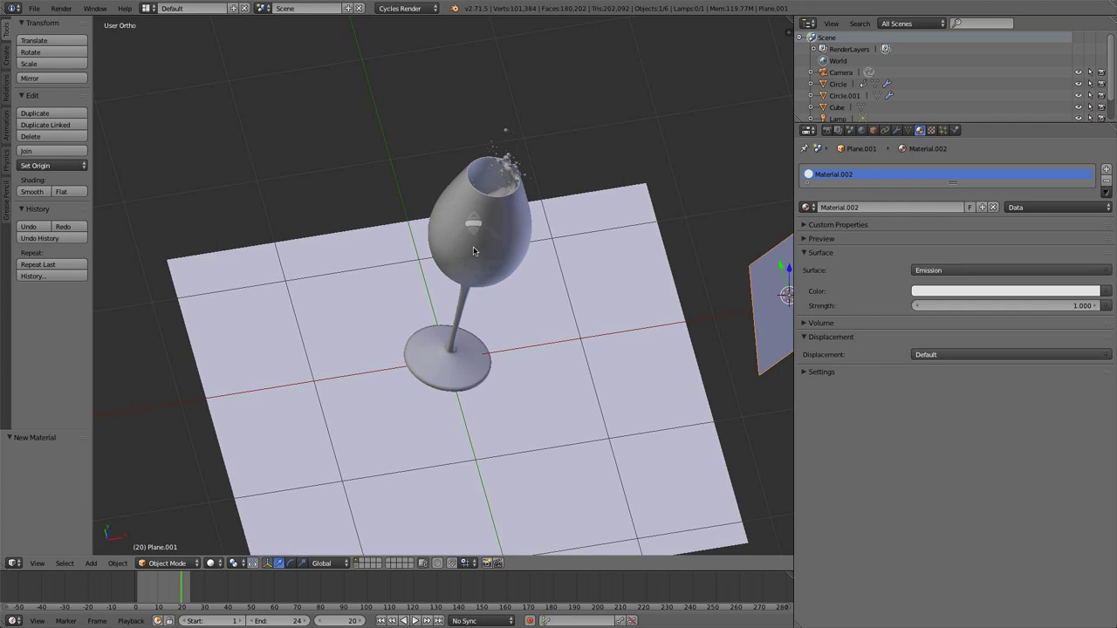
click(992, 306)
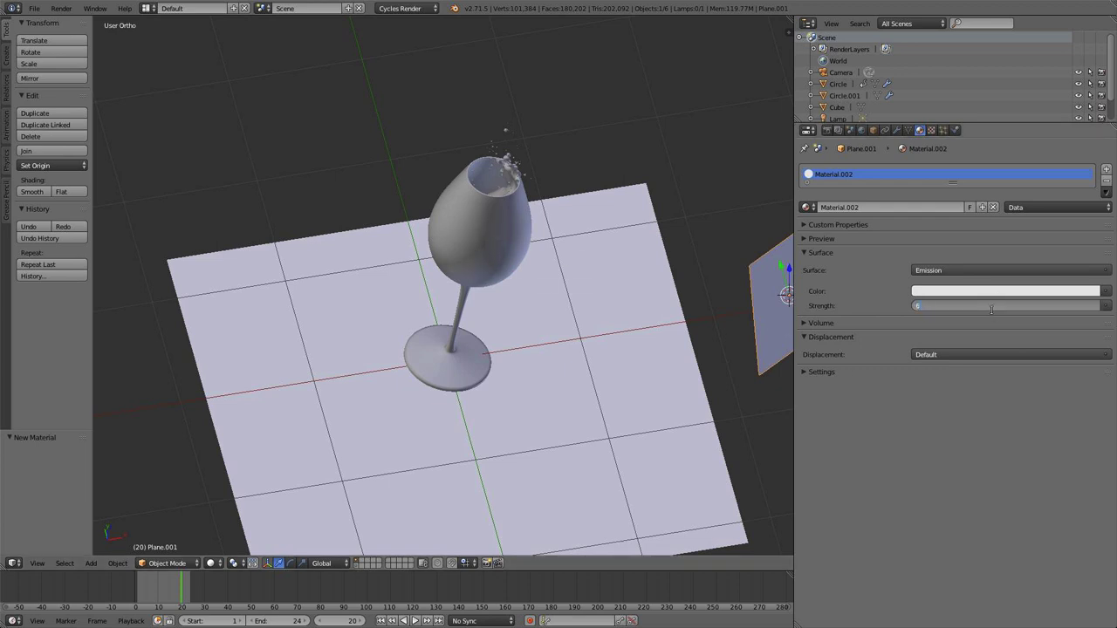
text(6)
key(Return)
- In top view, duplicate the light plane and move the copy about -3.83 along X to the floor's front-left corner
scroll(619, 277, down, 3)
key(KP_7)
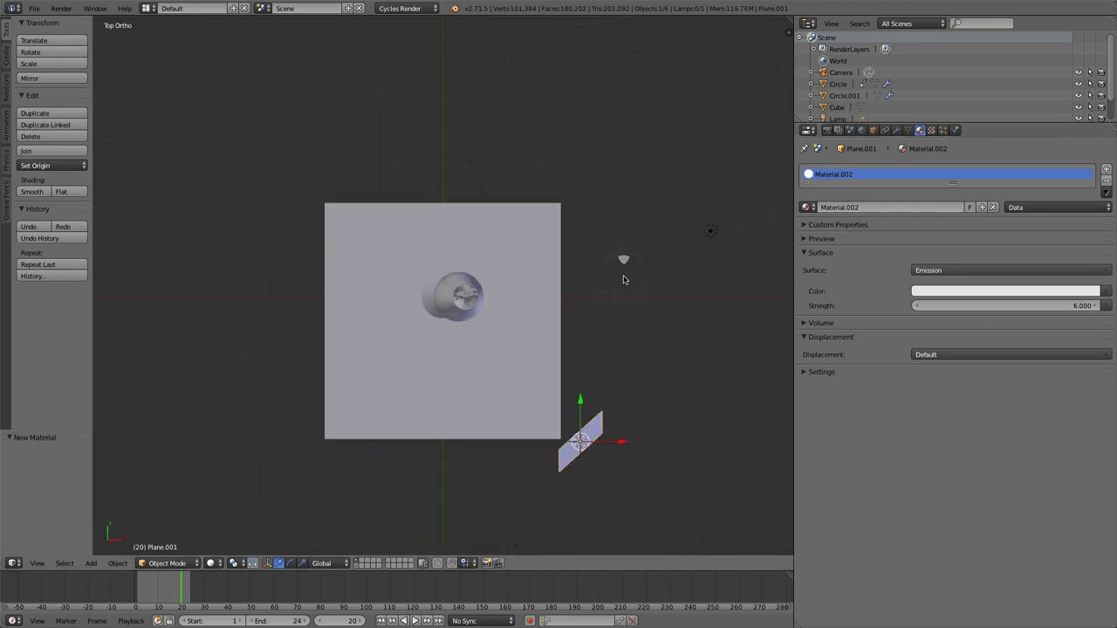
right_drag(623, 279, 613, 375)
key(shift+d)
key(x)
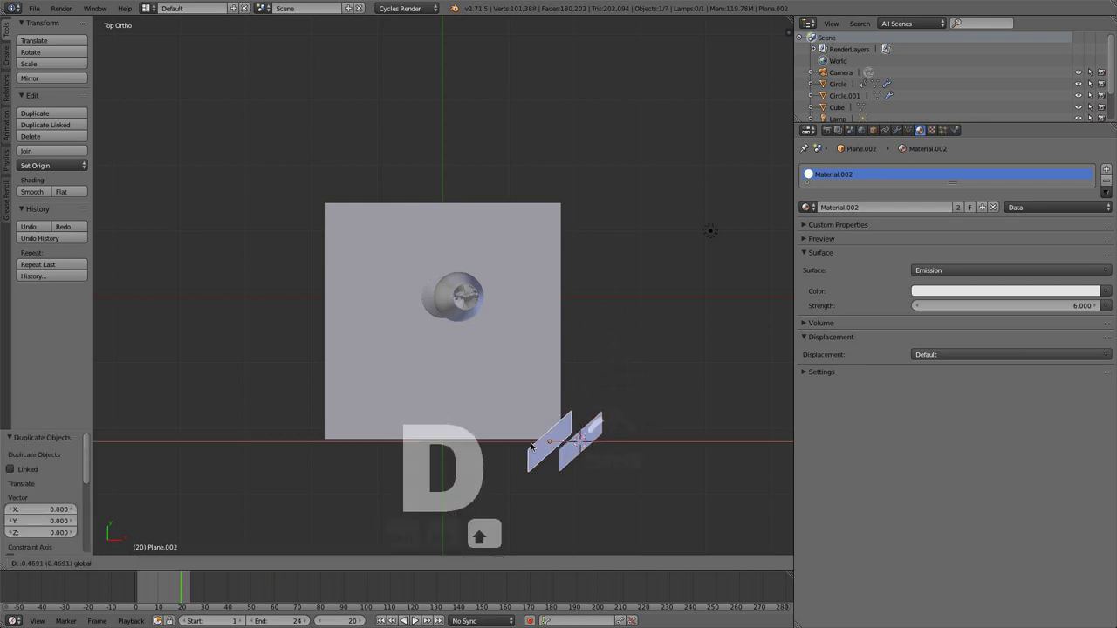
click(369, 448)
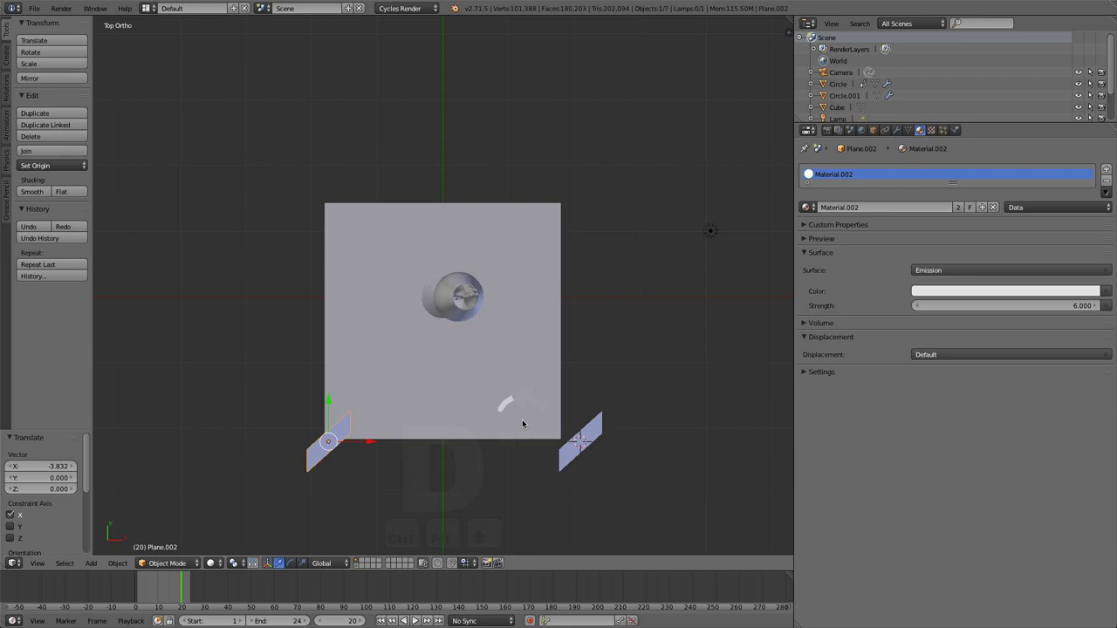
- Rotate the front-left light plane by about 93° and give it its own copy of the Emission material with strength 4
key(r)
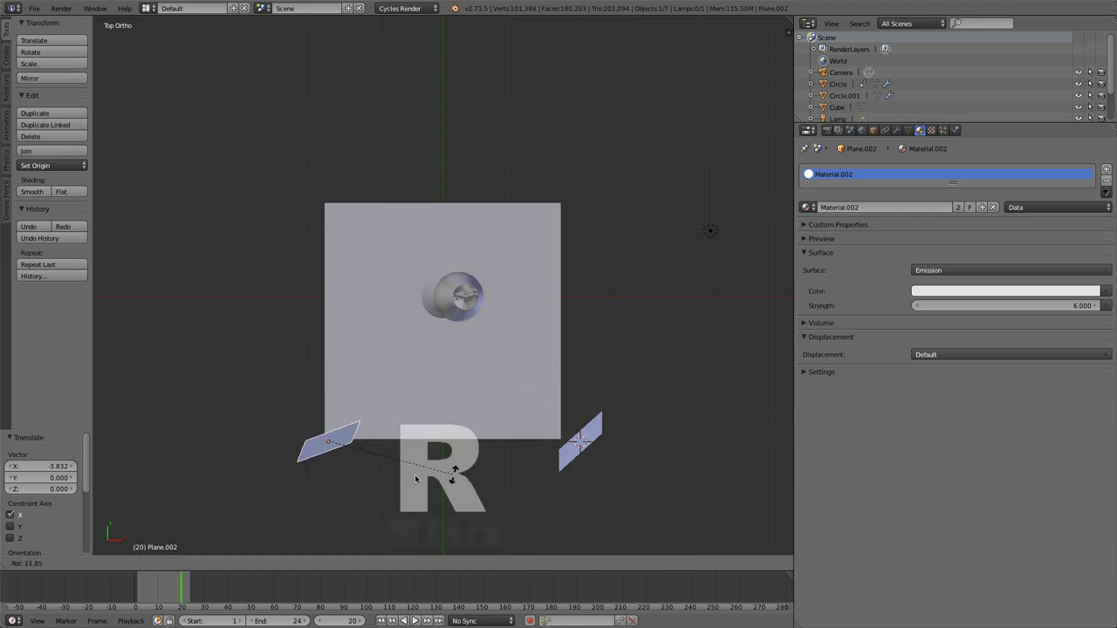
click(330, 473)
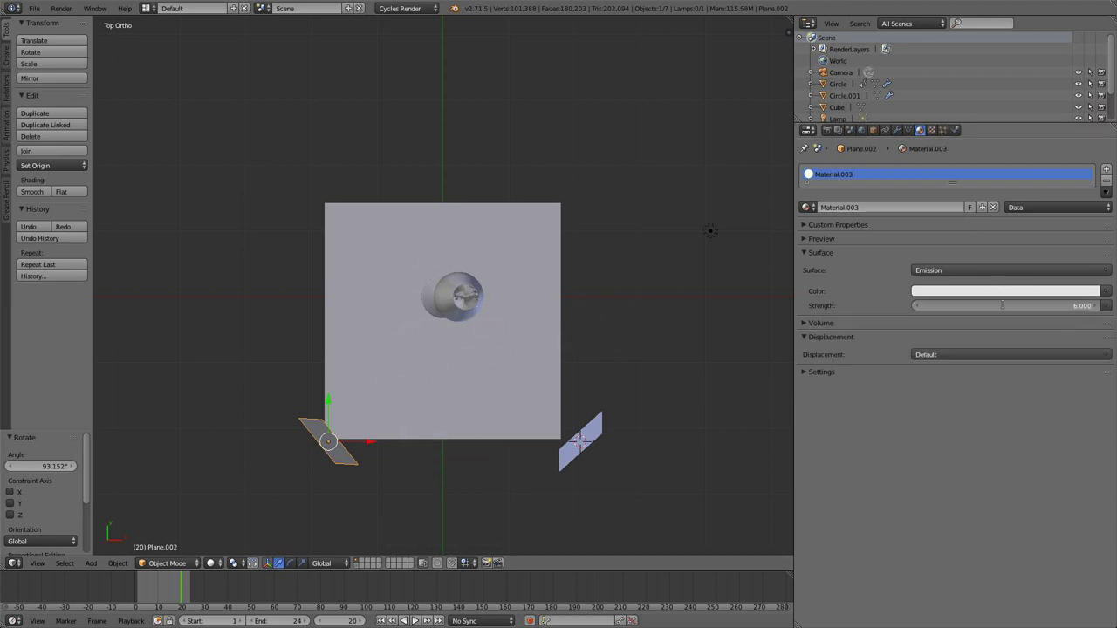
key(Return)
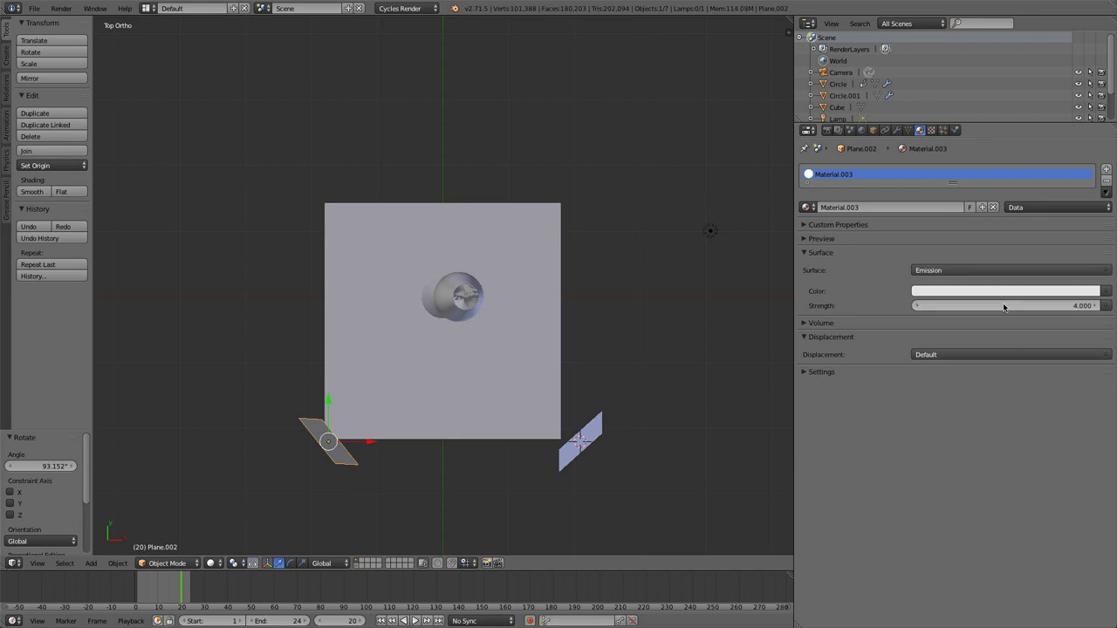
- Duplicate both light planes together, rotate the copies by about 179° and move them about 3.81 along Y behind the glass
right_click(547, 441)
shift+right_click(322, 449)
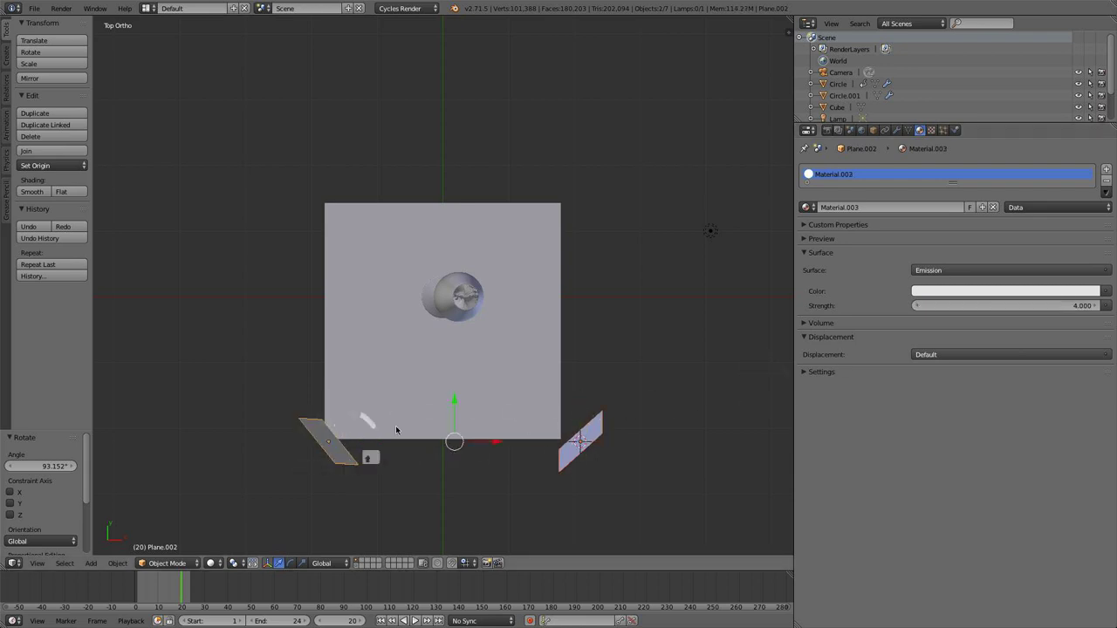
key(shift+d)
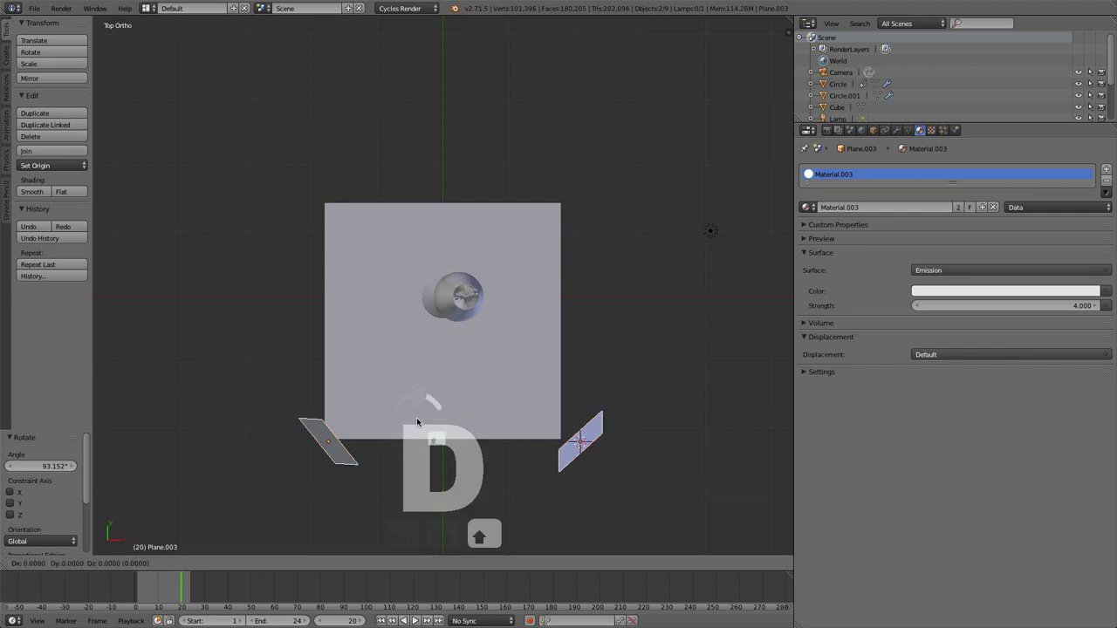
key(r)
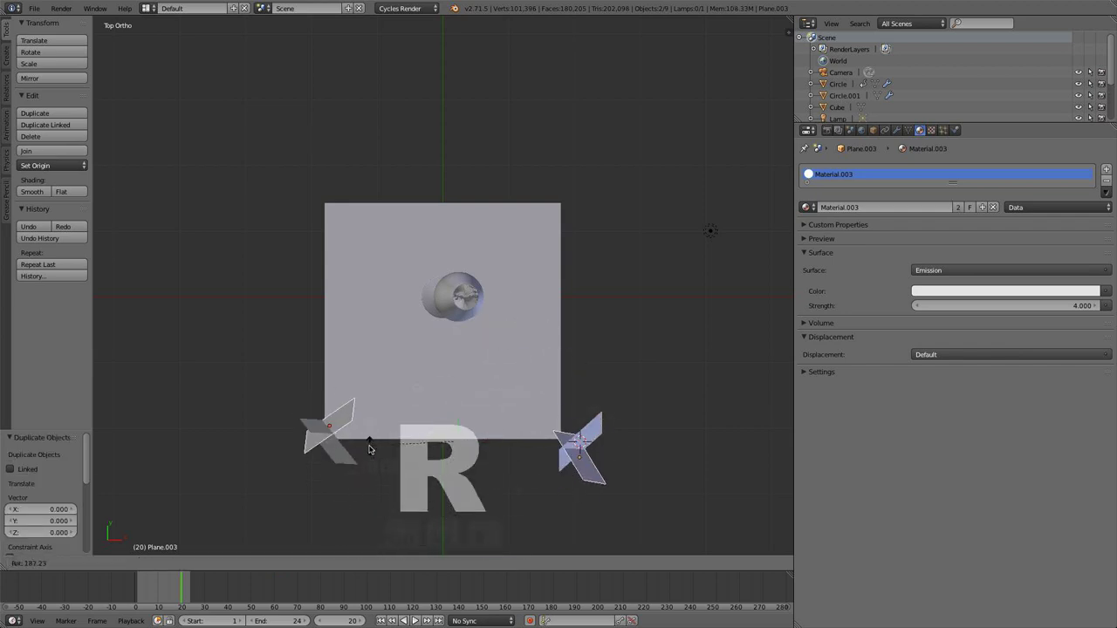
click(433, 405)
key(g)
key(y)
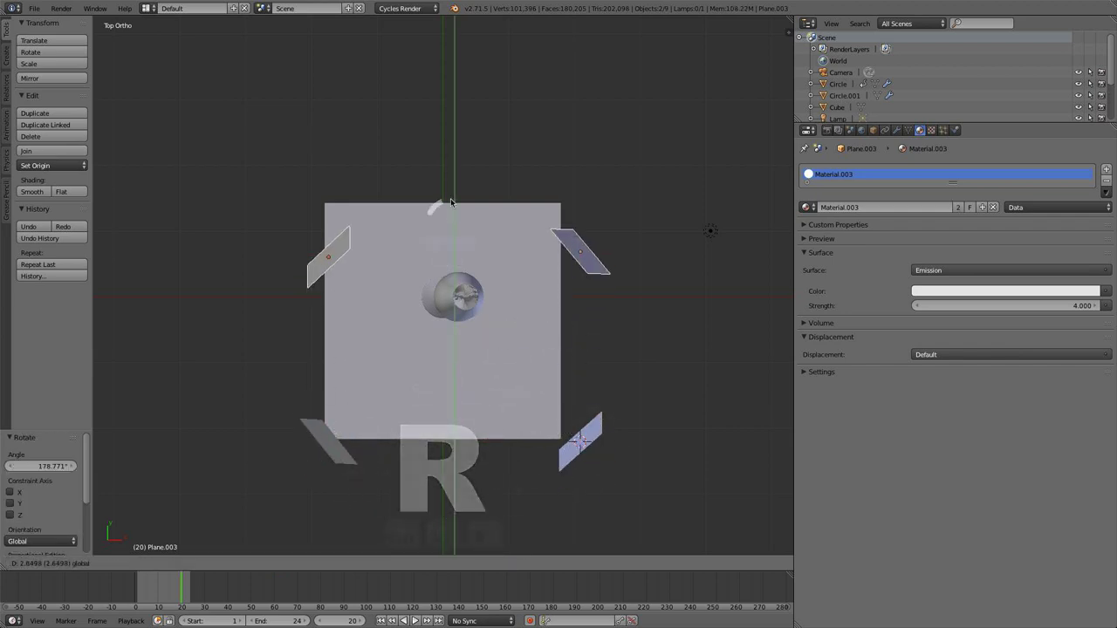
click(458, 155)
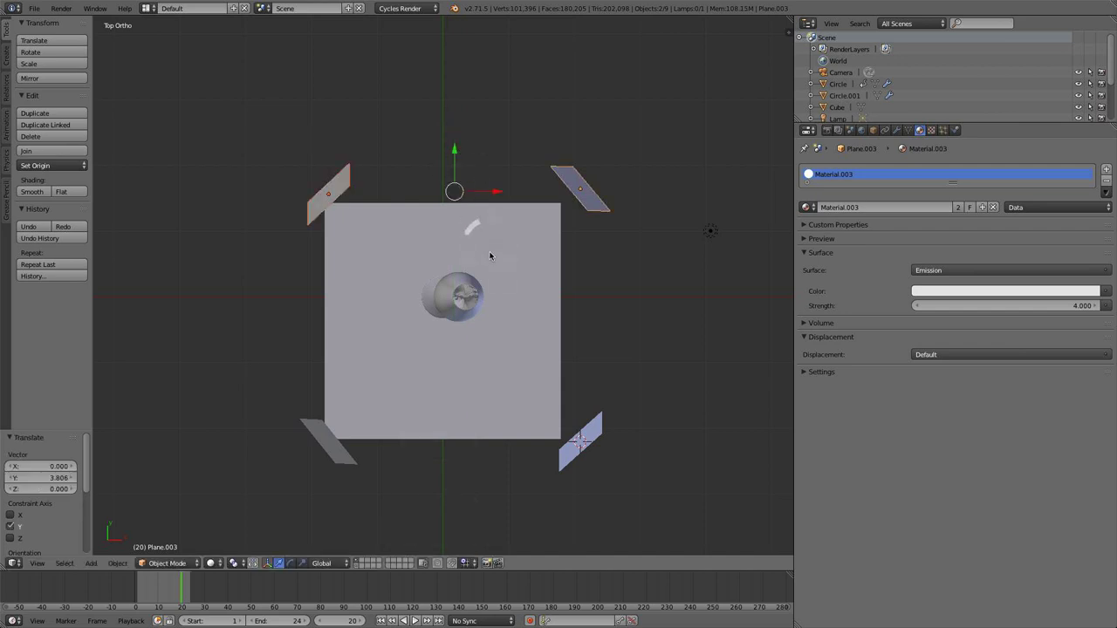
- In camera view, pull the camera back about 1.85 along its local Z axis
key(KP_1)
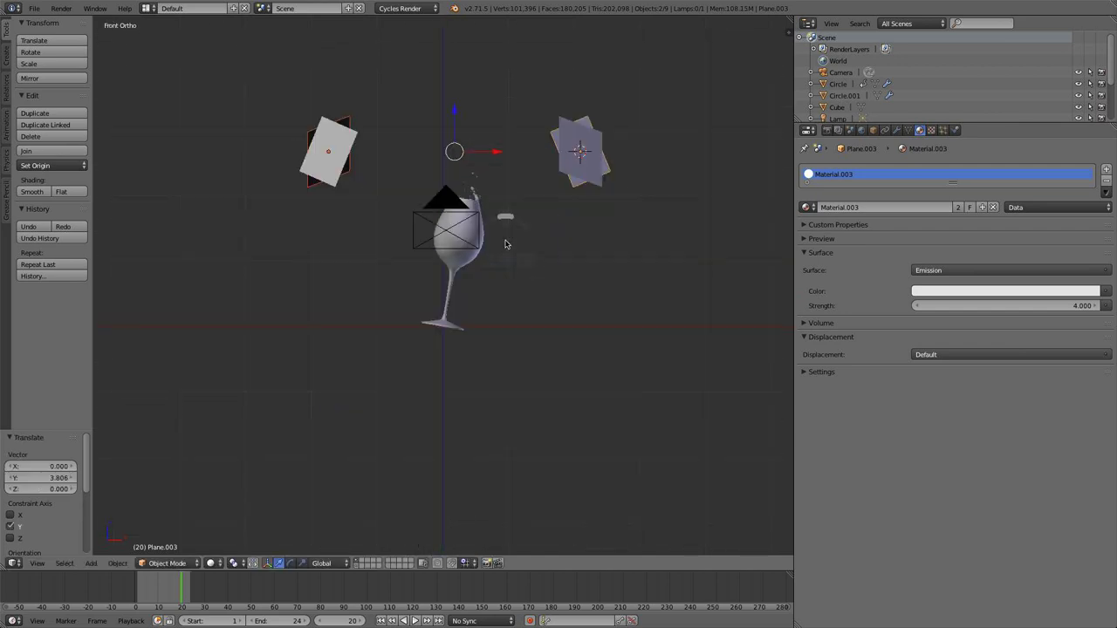
key(KP_0)
scroll(509, 303, up, 2)
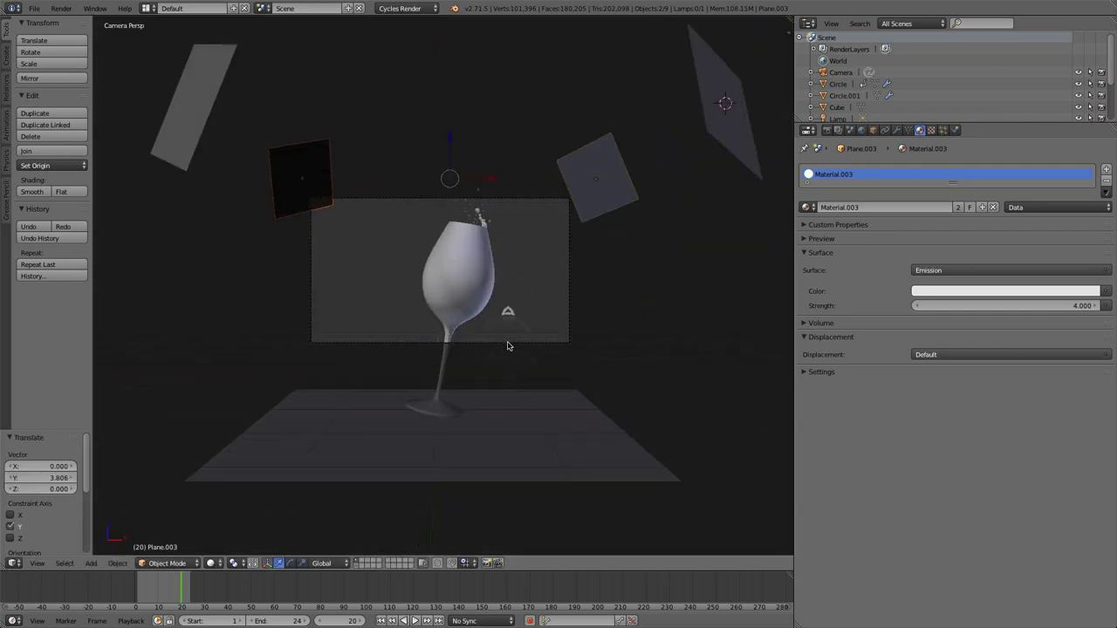
right_click(507, 342)
key(g)
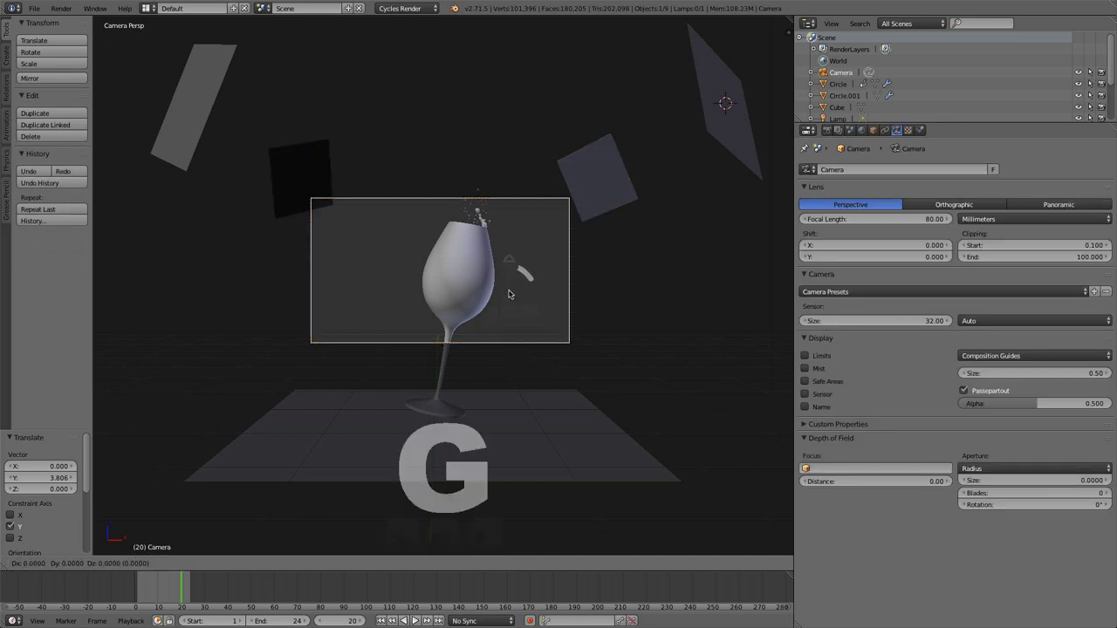
key(z)
key(z)
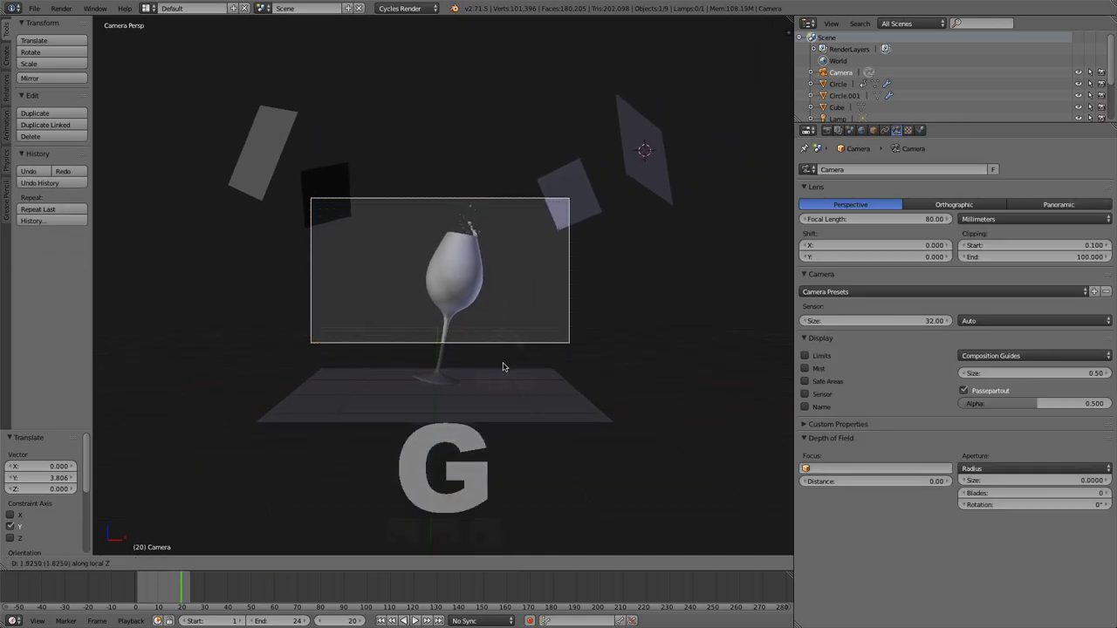
click(502, 367)
- Set the camera's focal length to 100 mm
click(888, 220)
text(1)
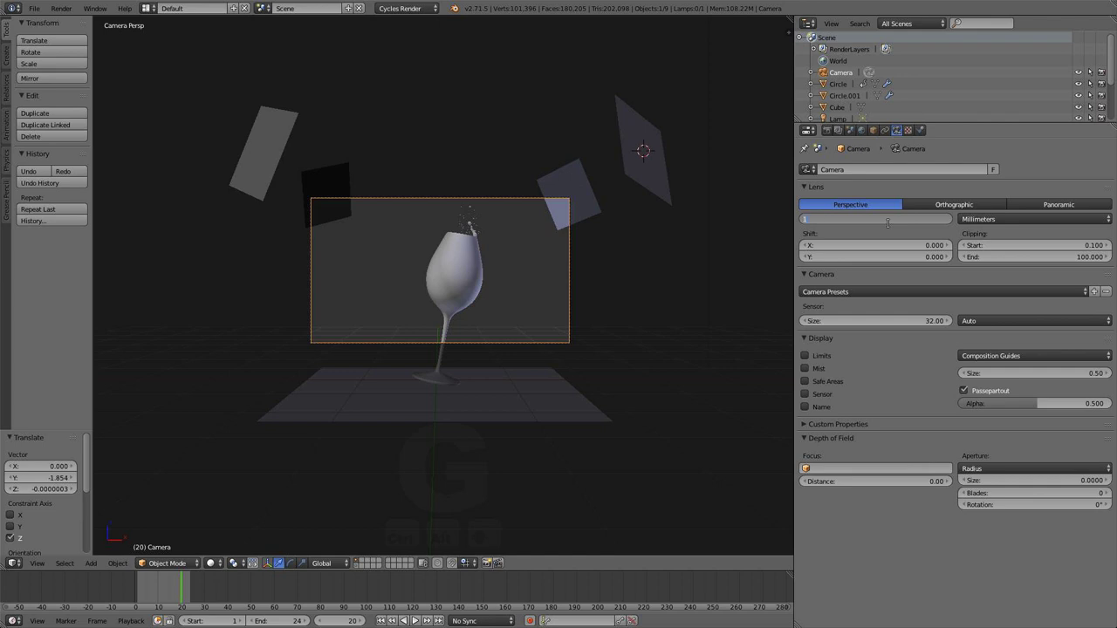
text(00)
key(Return)
- Scale the four light planes together by about 1.117 and raise them about 0.193 along Z
right_click(326, 165)
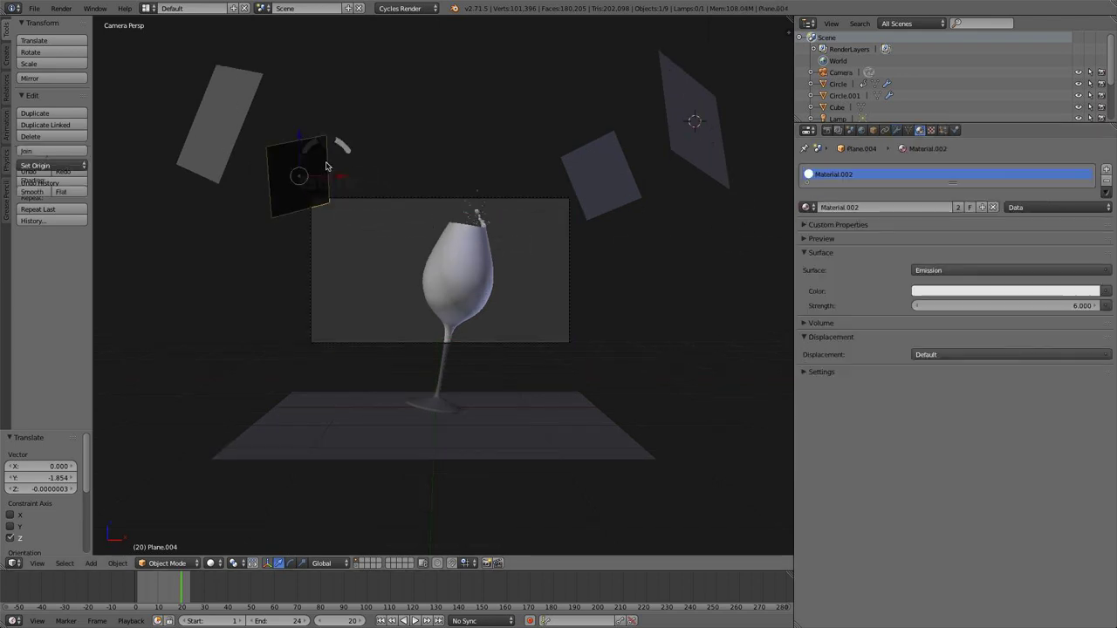
shift+right_click(244, 126)
shift+right_click(602, 179)
shift+right_click(724, 157)
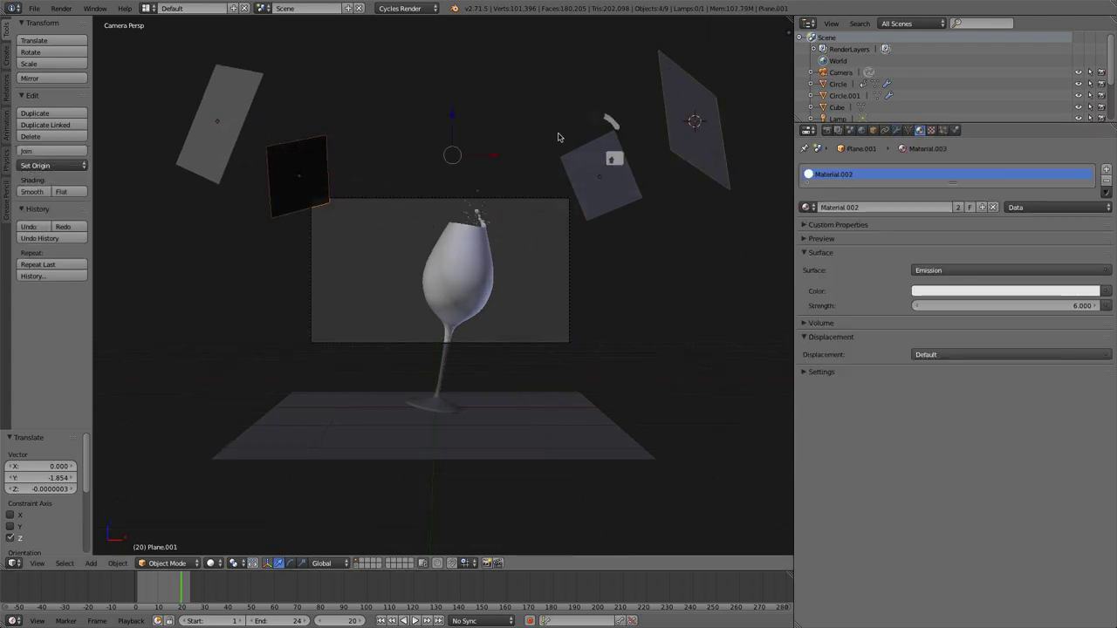
key(s)
click(676, 228)
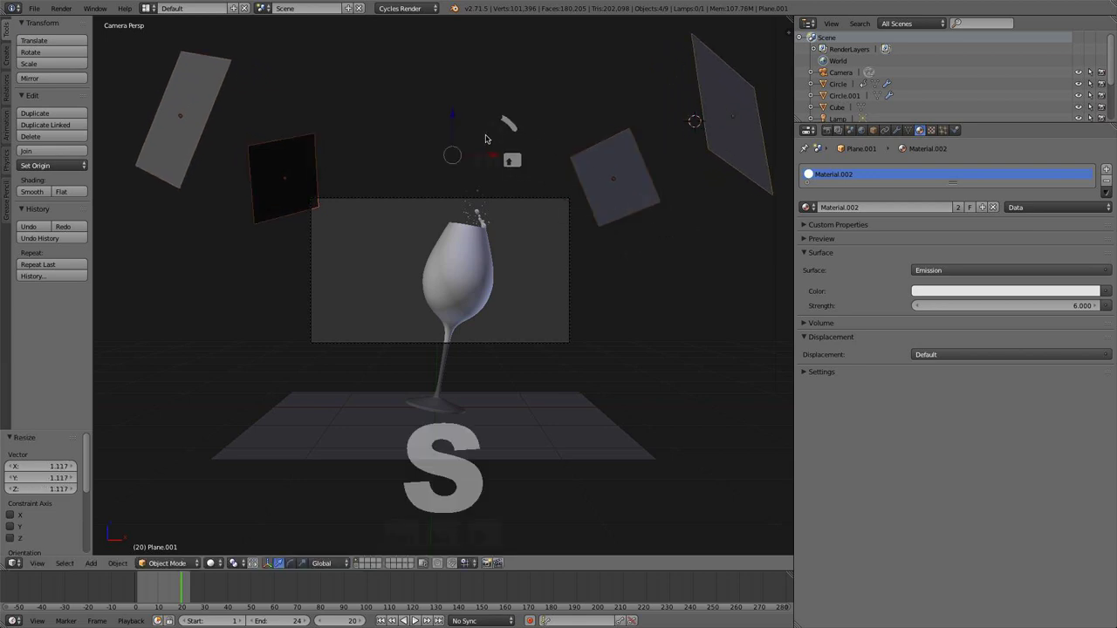
drag(453, 115, 454, 96)
- Raise the camera about 0.115 along Z, pull it back about 0.546 along its local Z axis and lower it about 0.015
scroll(497, 299, up, 2)
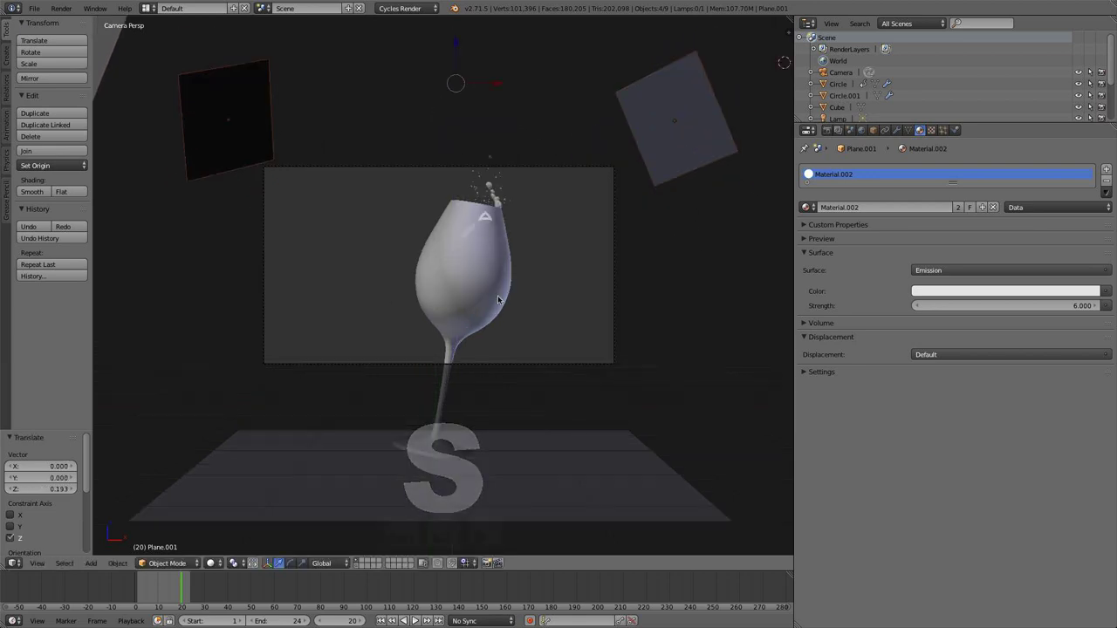
scroll(497, 300, up, 3)
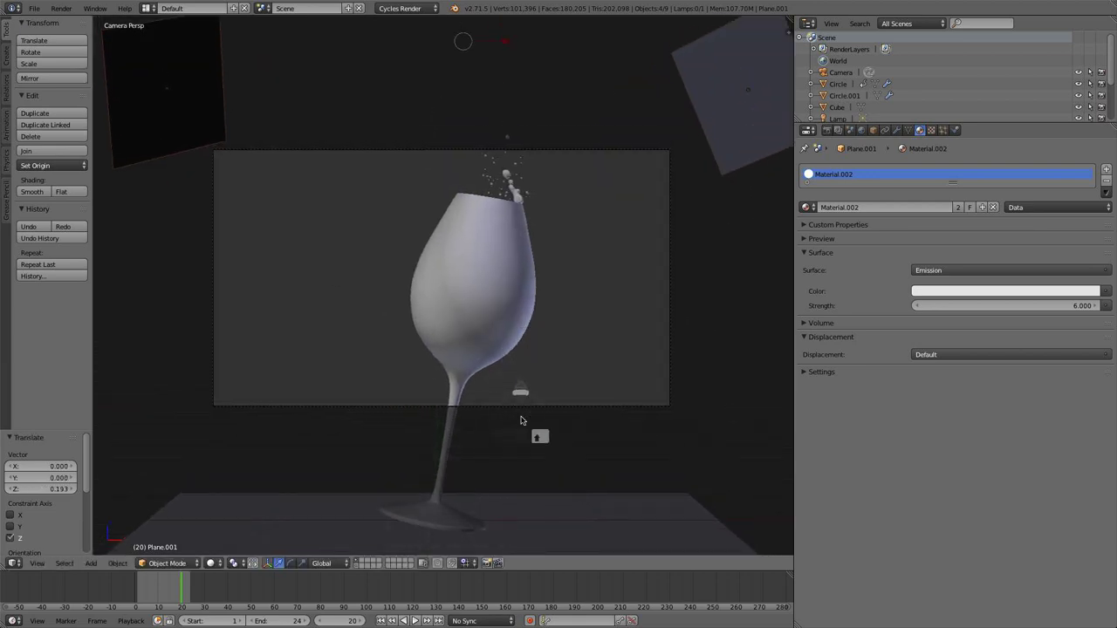
right_click(520, 406)
key(g)
key(z)
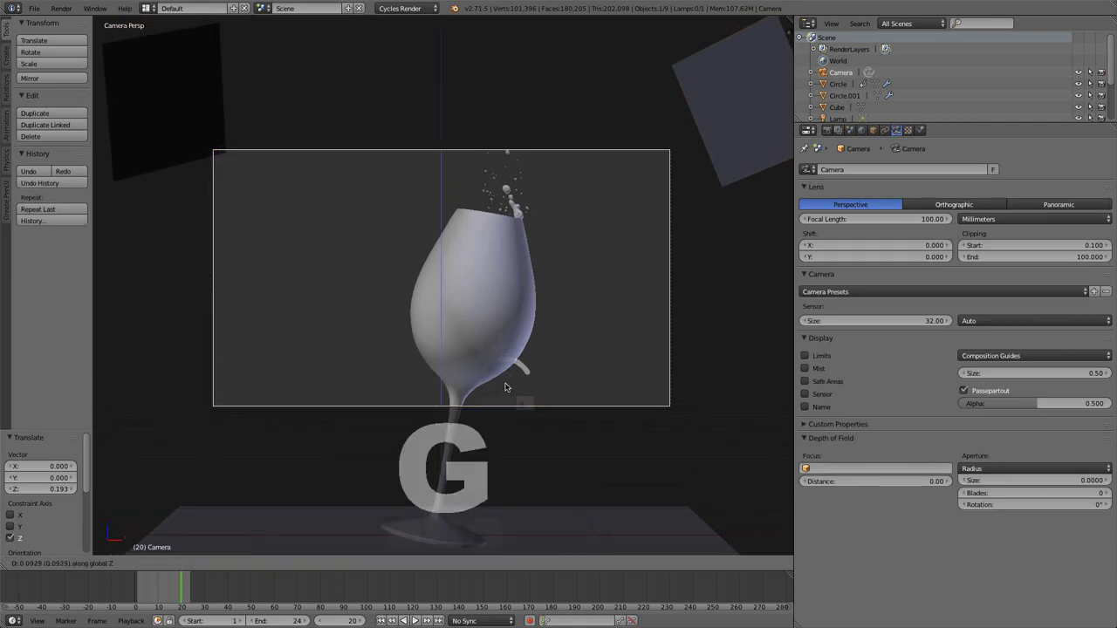
key(z)
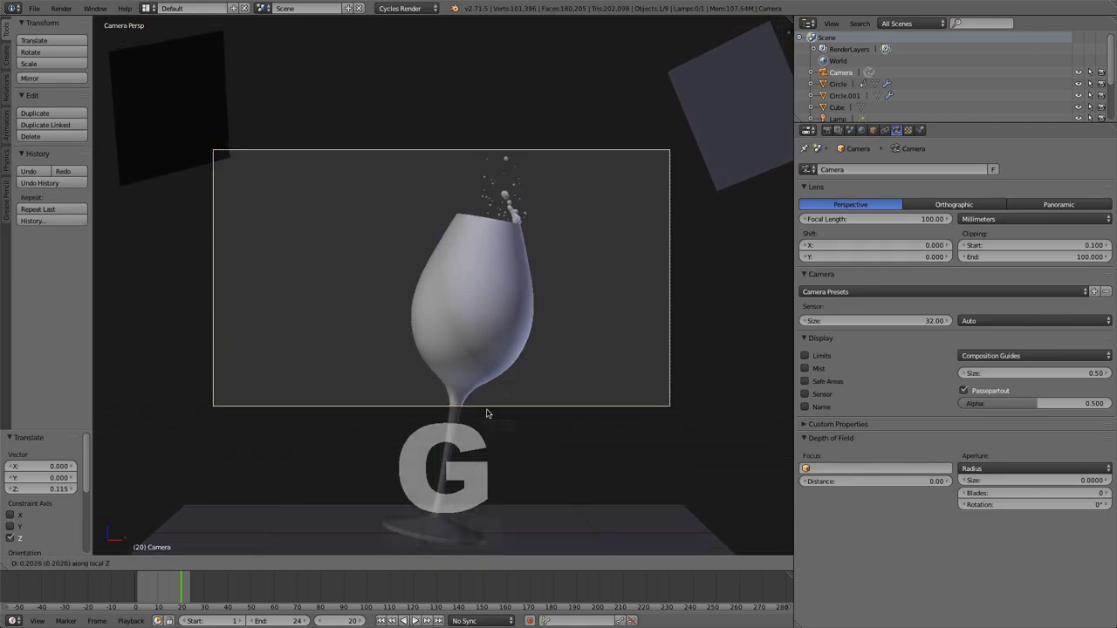
key(z)
key(z)
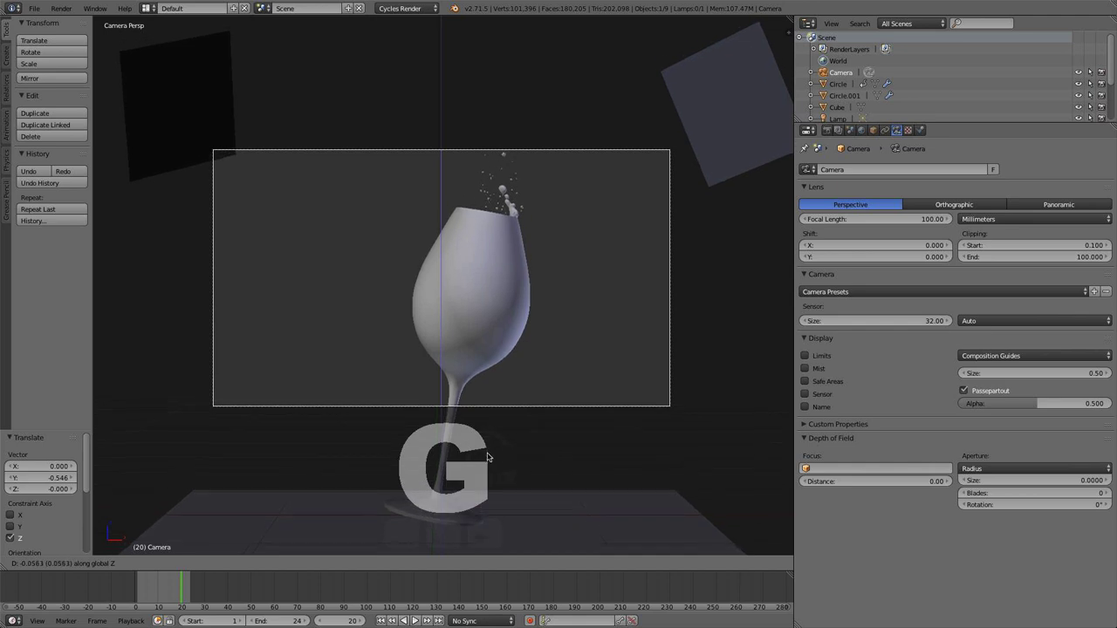
click(505, 388)
- Pull the camera back about 0.919 along its local Z axis and lower it about 0.002 along global Z
key(g)
key(y)
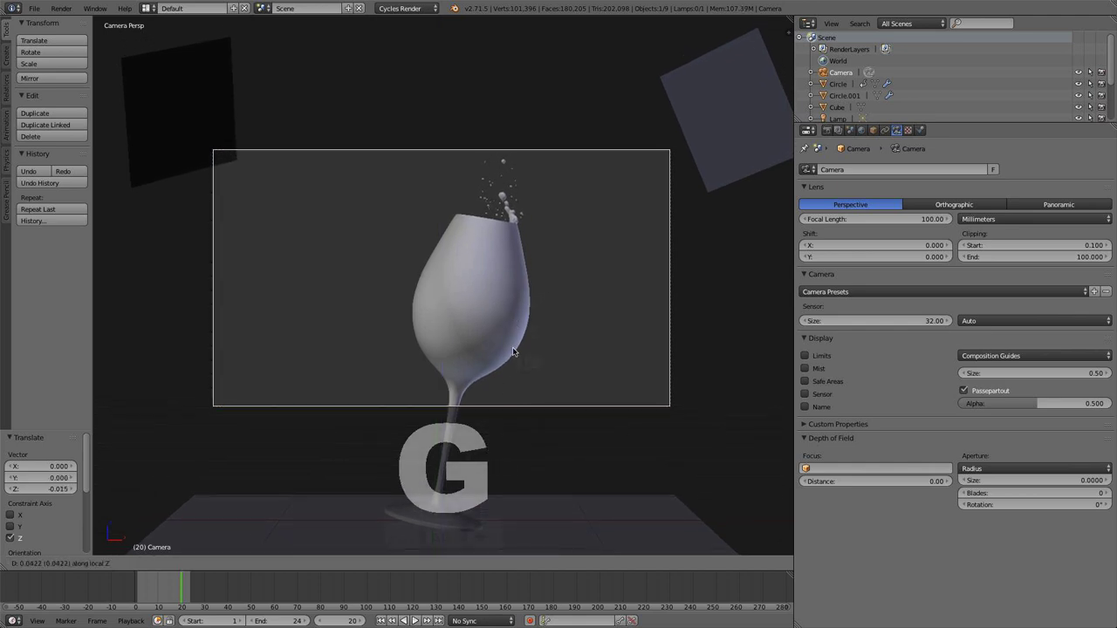
click(524, 393)
key(g)
key(z)
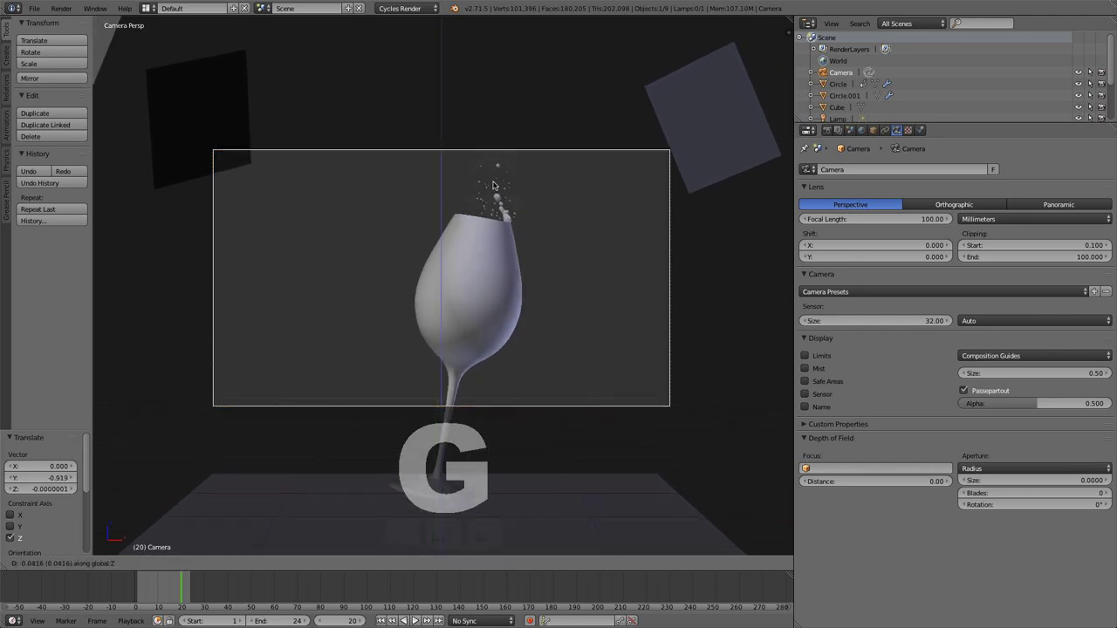
click(493, 177)
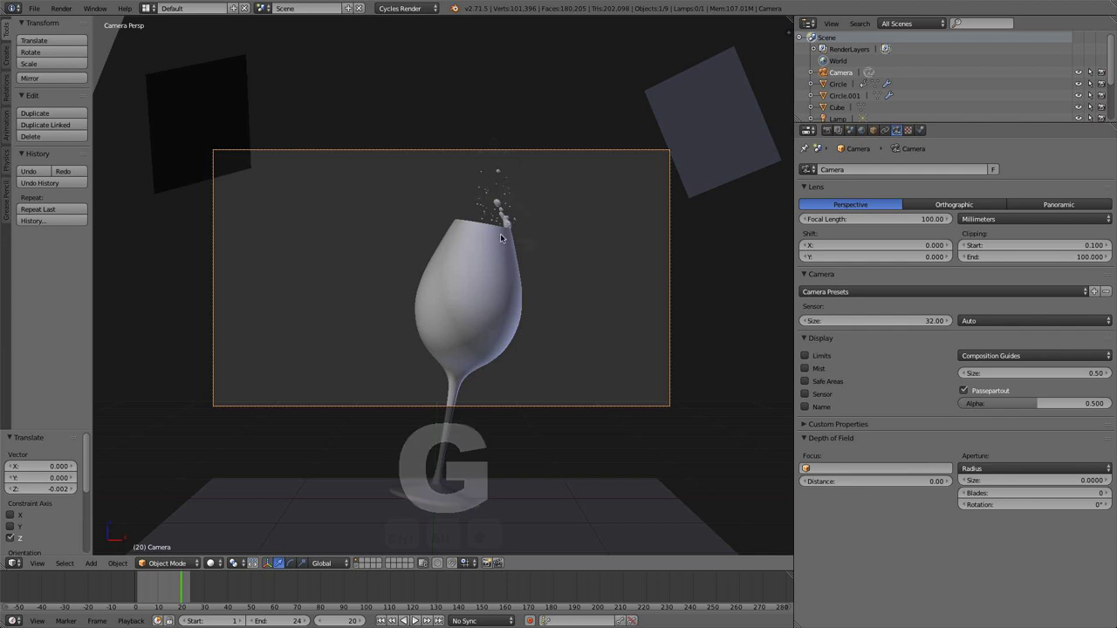
click(838, 130)
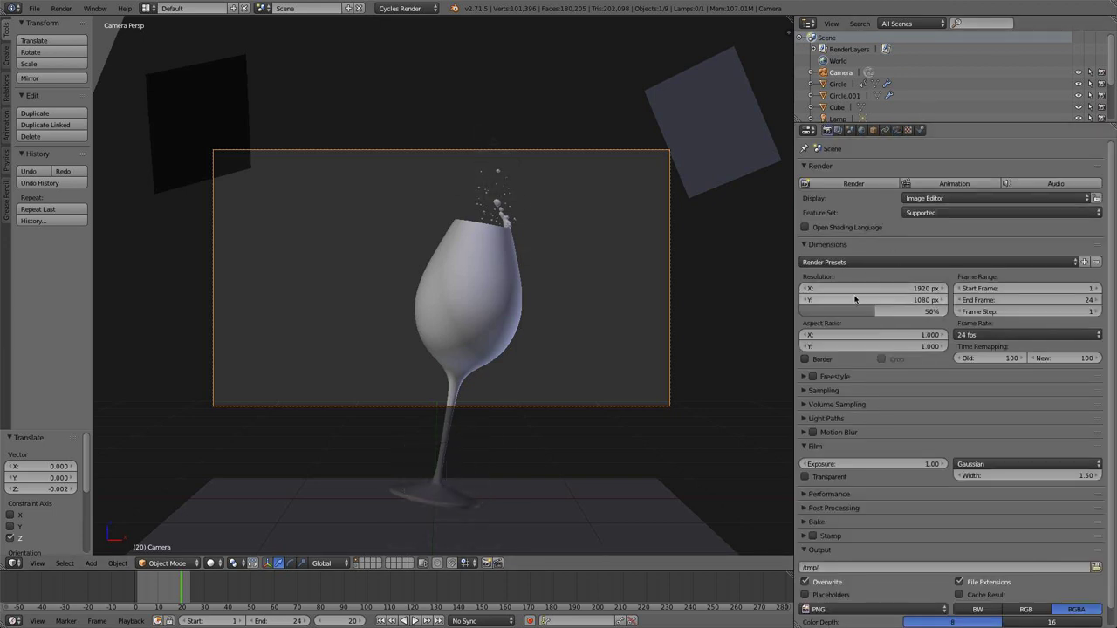
scroll(521, 236, down, 2)
right_drag(282, 165, 234, 73)
key(a)
key(ctrl+z)
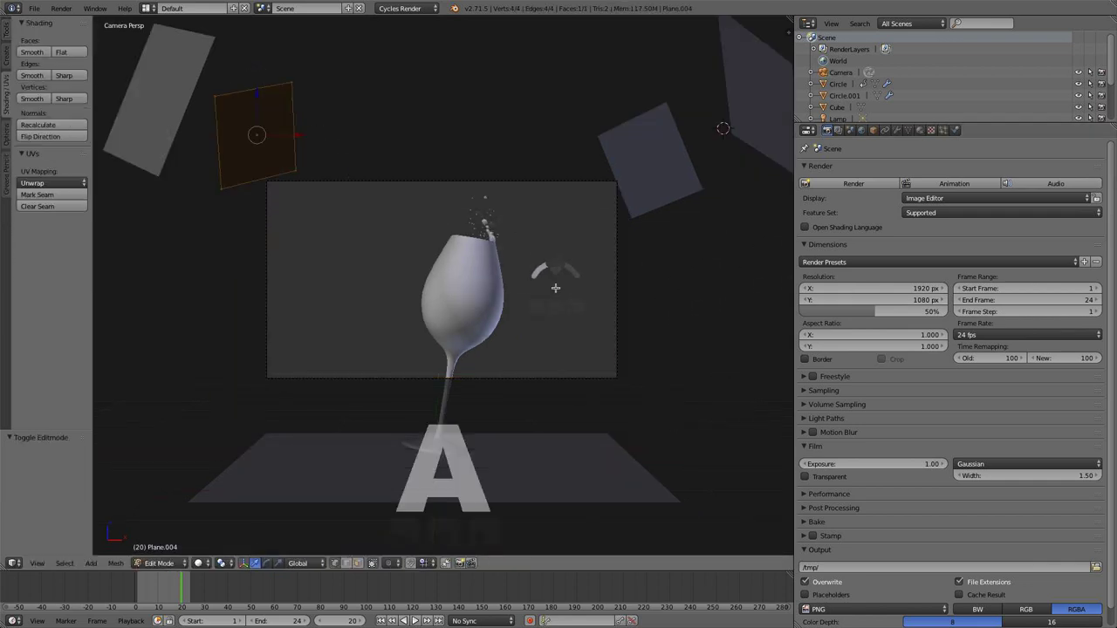
key(ctrl+shift+z)
- Select the wine glass, split the 3D view in two and turn the new area into a Node Editor without its sidebar
right_click(493, 277)
key(Tab)
key(Tab)
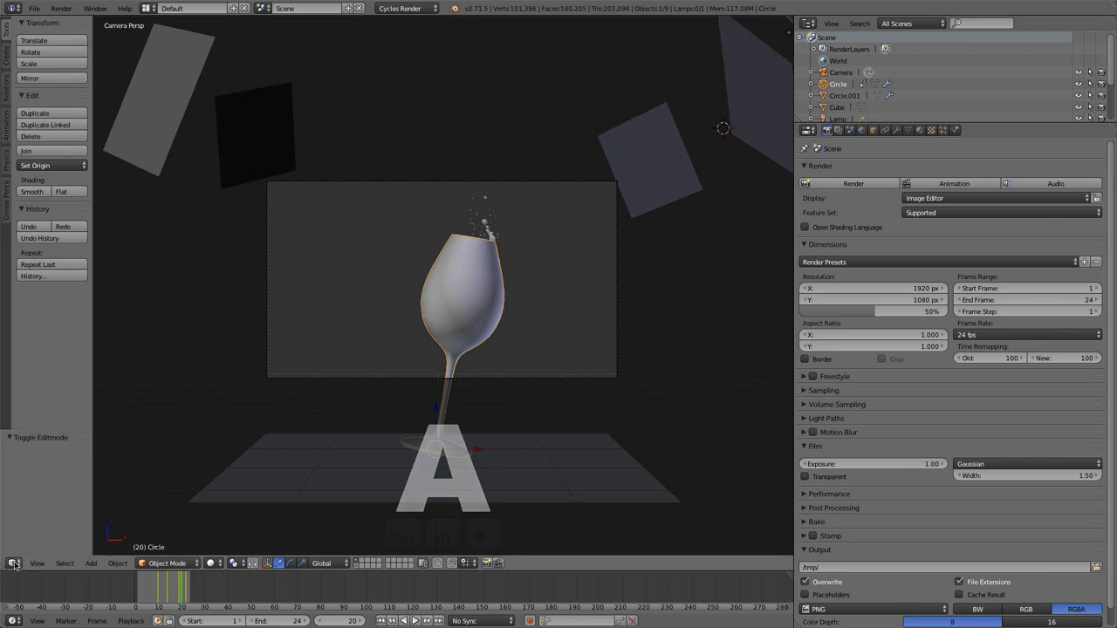
drag(18, 565, 360, 555)
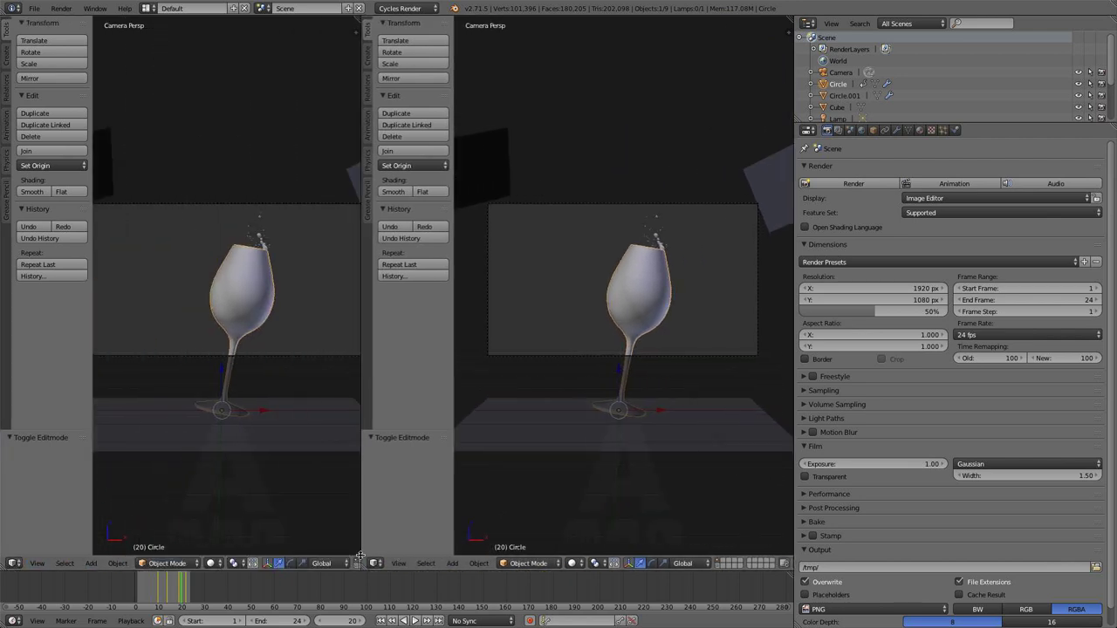
click(13, 563)
click(63, 423)
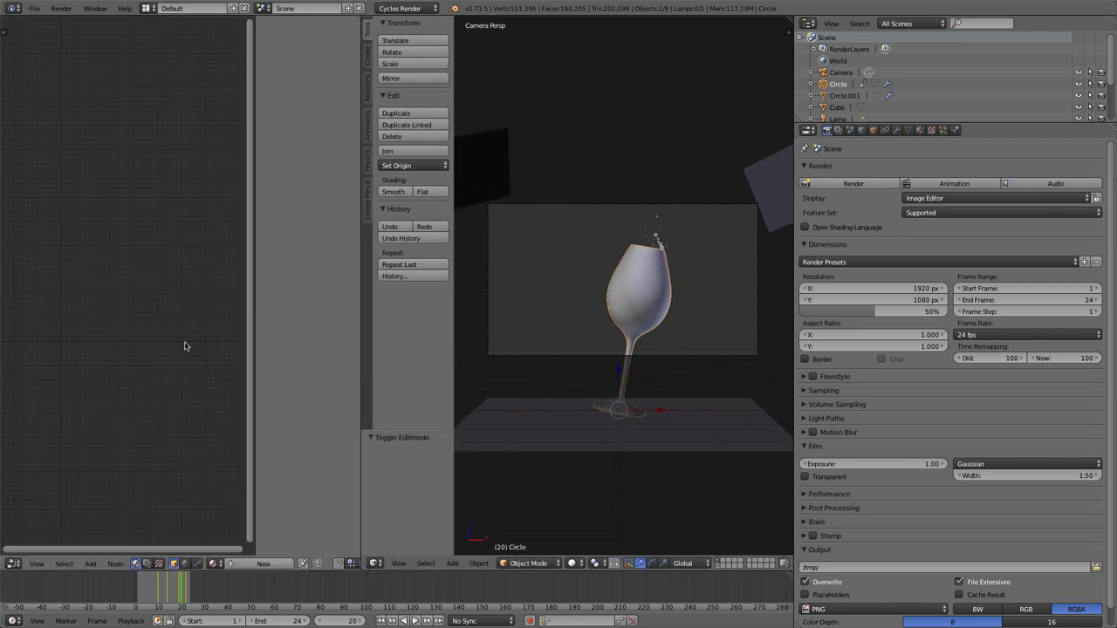
key(n)
- Create a new material for the wine glass
click(922, 131)
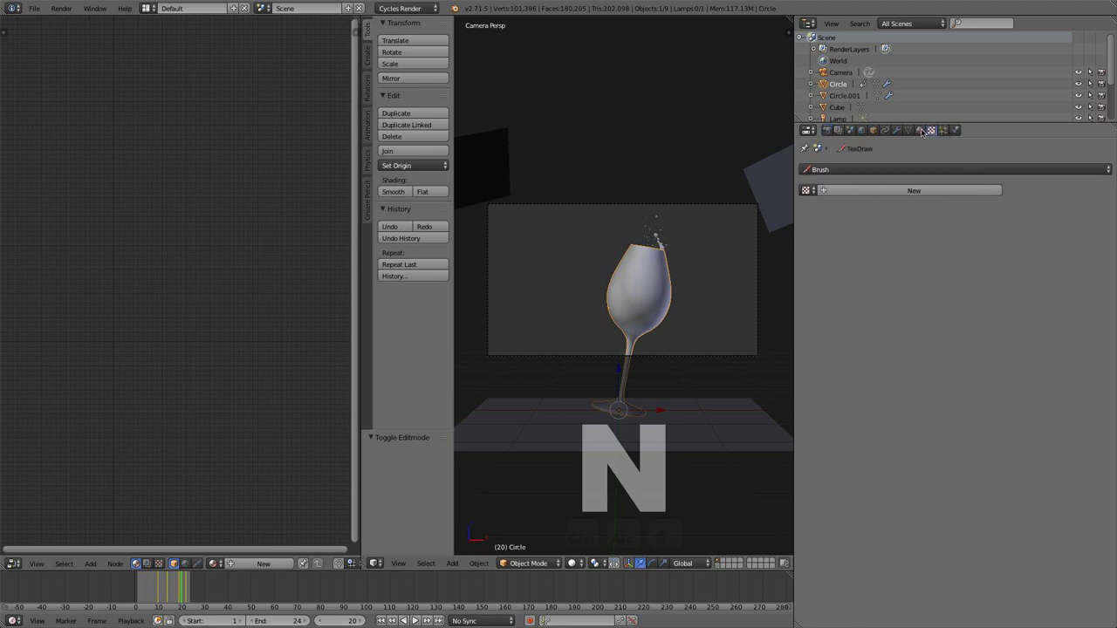
click(919, 129)
click(914, 207)
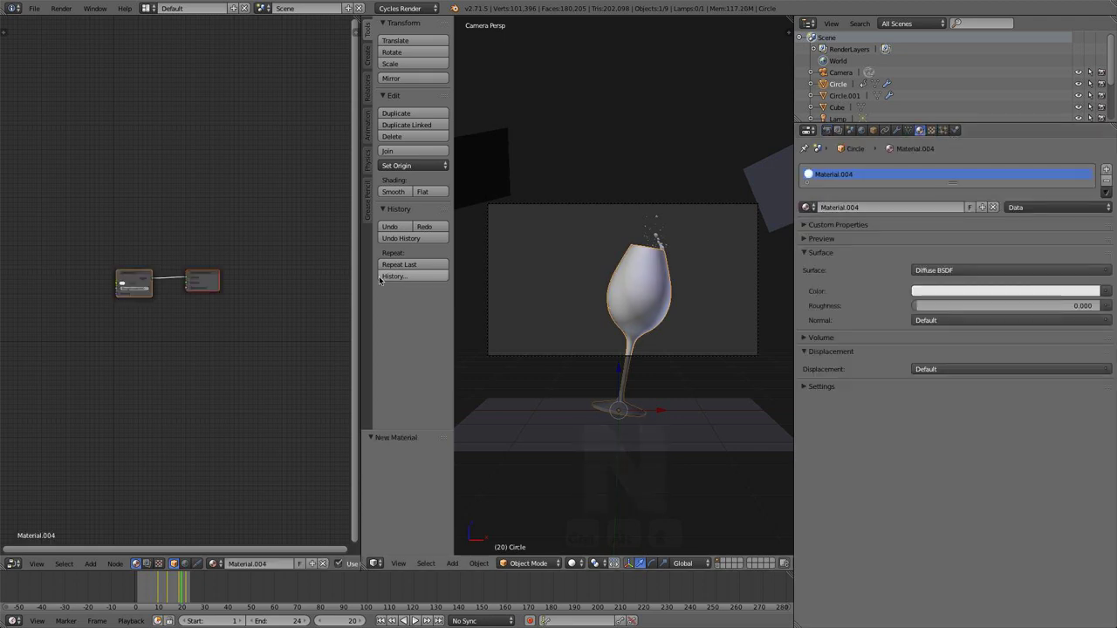
- Replace the glass material's Diffuse BSDF node with a Glass BSDF node linked to the Material Output's Surface input
scroll(166, 256, up, 3)
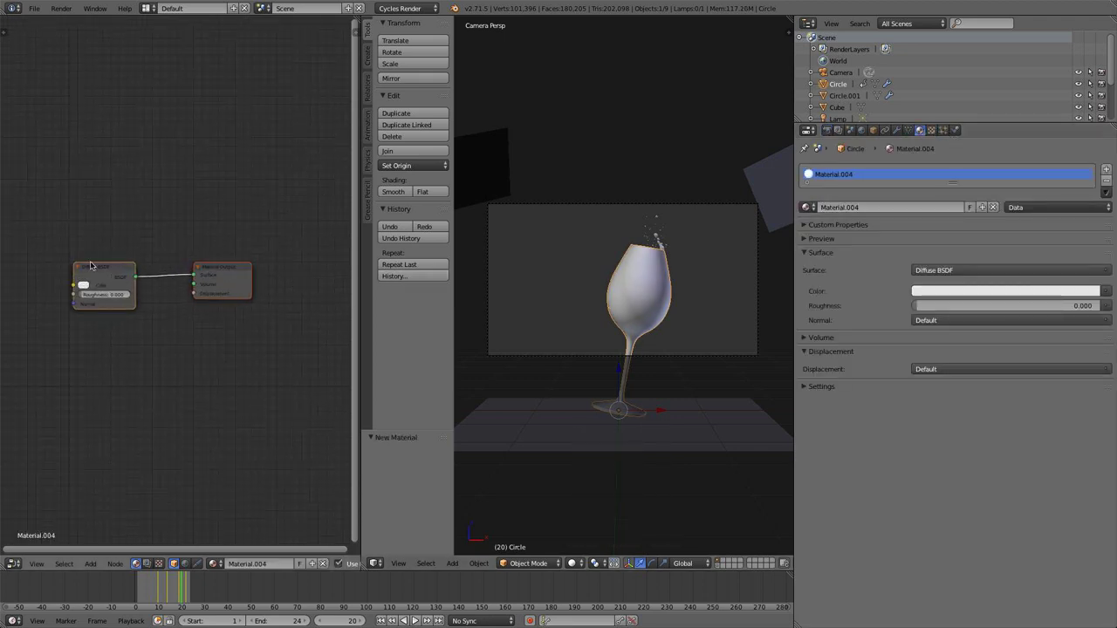
key(x)
key(shift+a)
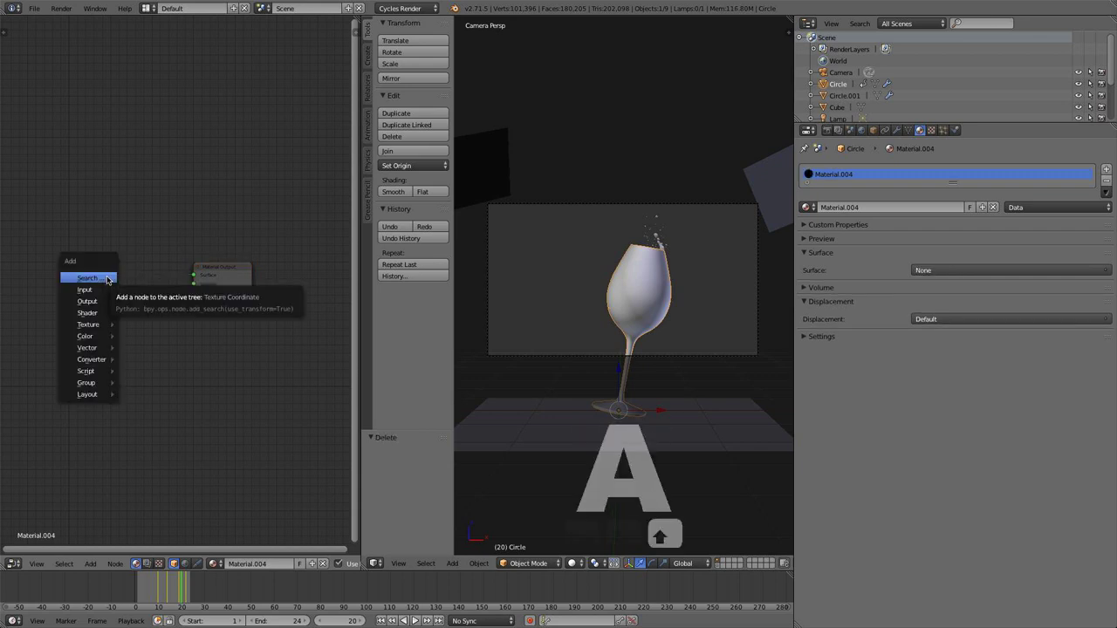
mouse_move(100, 301)
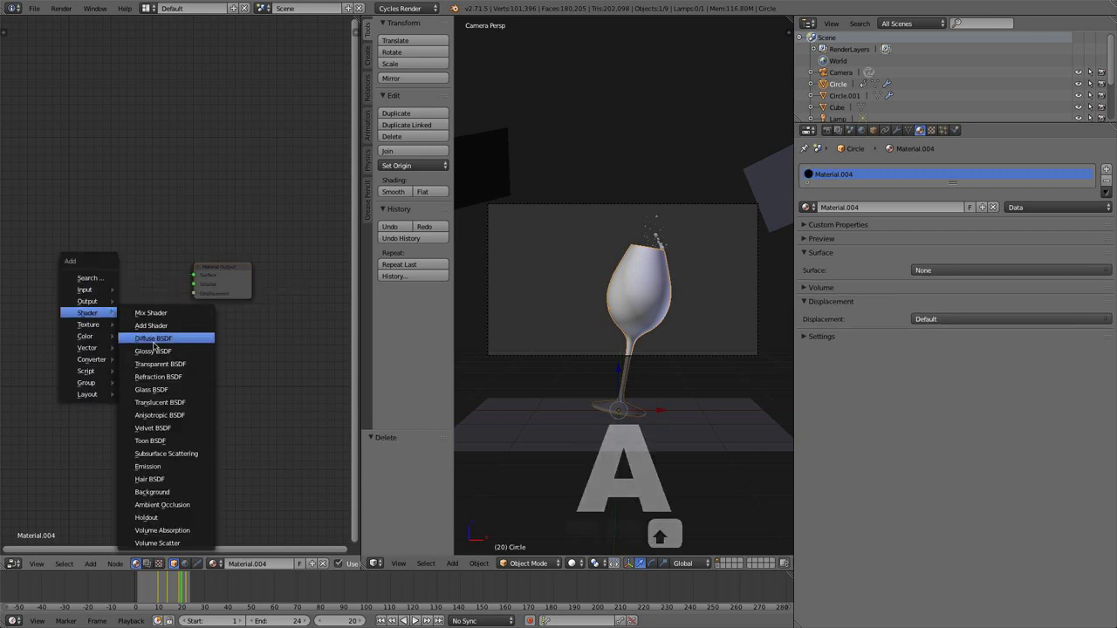
click(151, 389)
click(98, 317)
scroll(100, 318, up, 2)
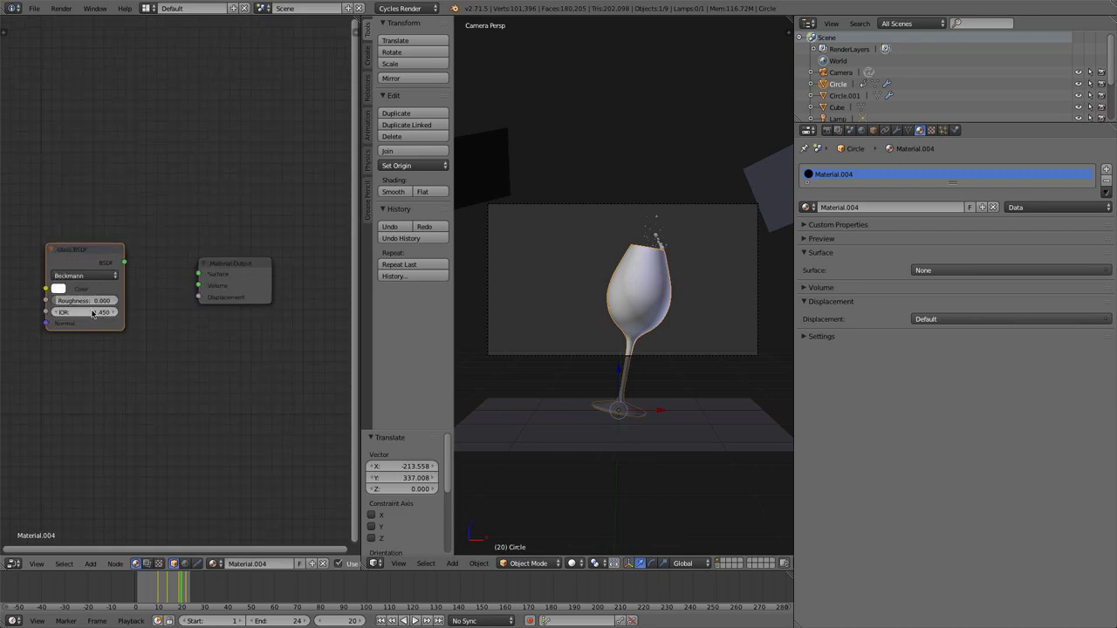
drag(124, 261, 126, 262)
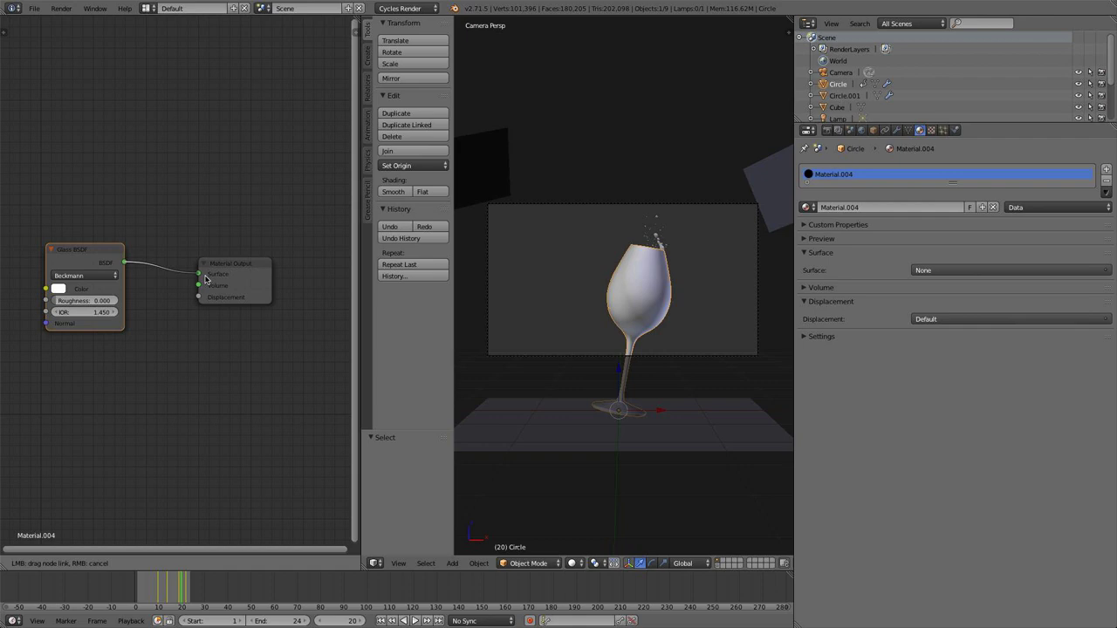
drag(205, 279, 201, 276)
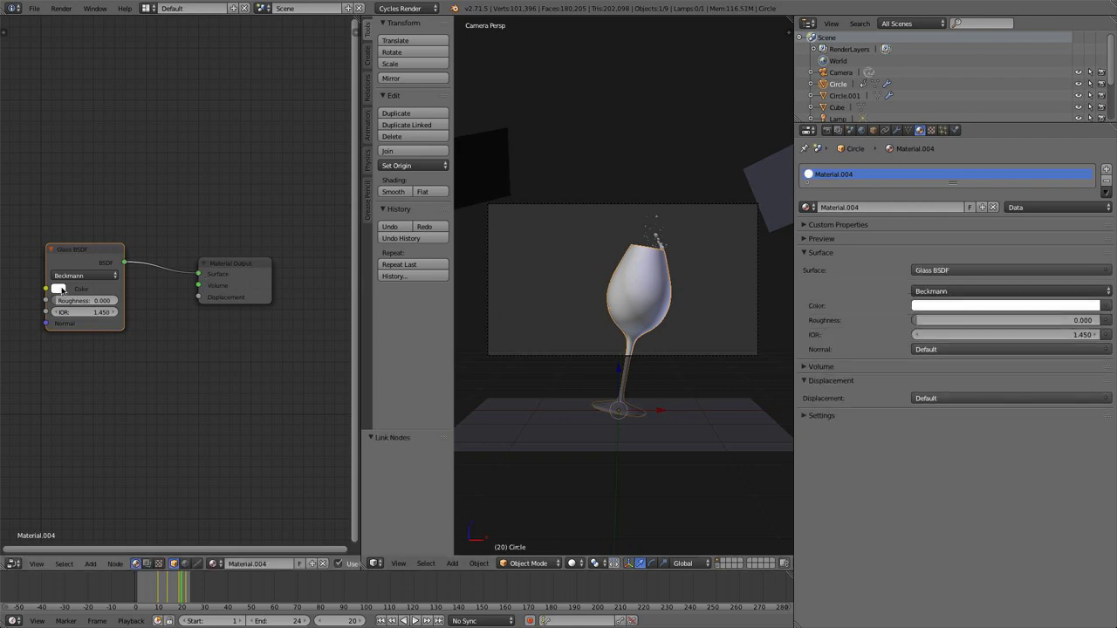
- Set the Glass BSDF color slightly off pure white, with green 0.970 and blue 0.975, and adjust the red value
click(59, 288)
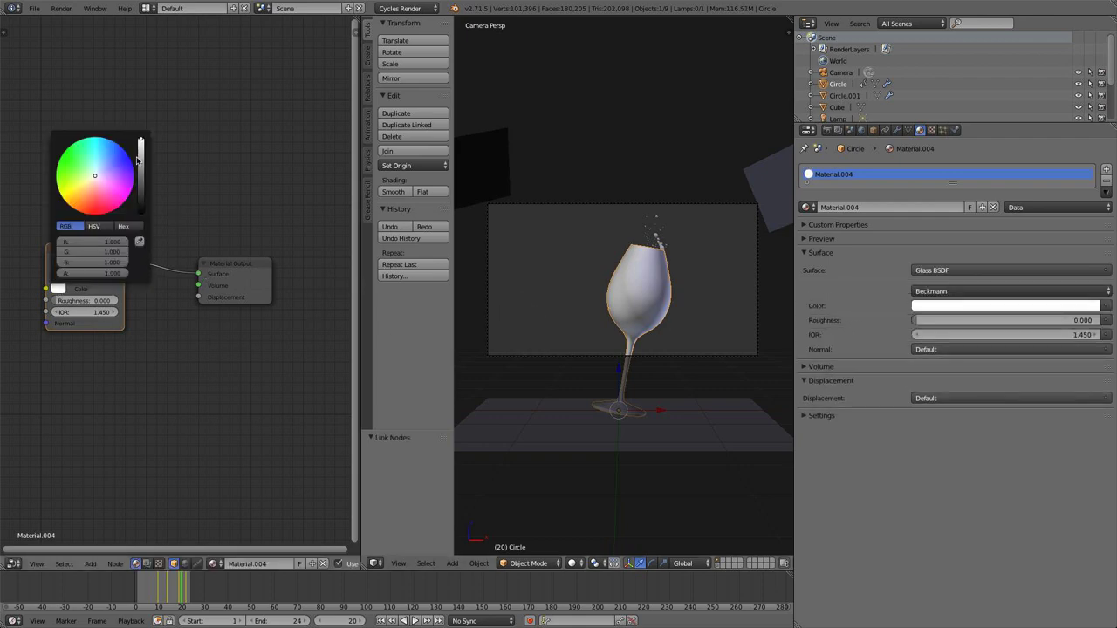
click(56, 289)
click(111, 262)
click(107, 251)
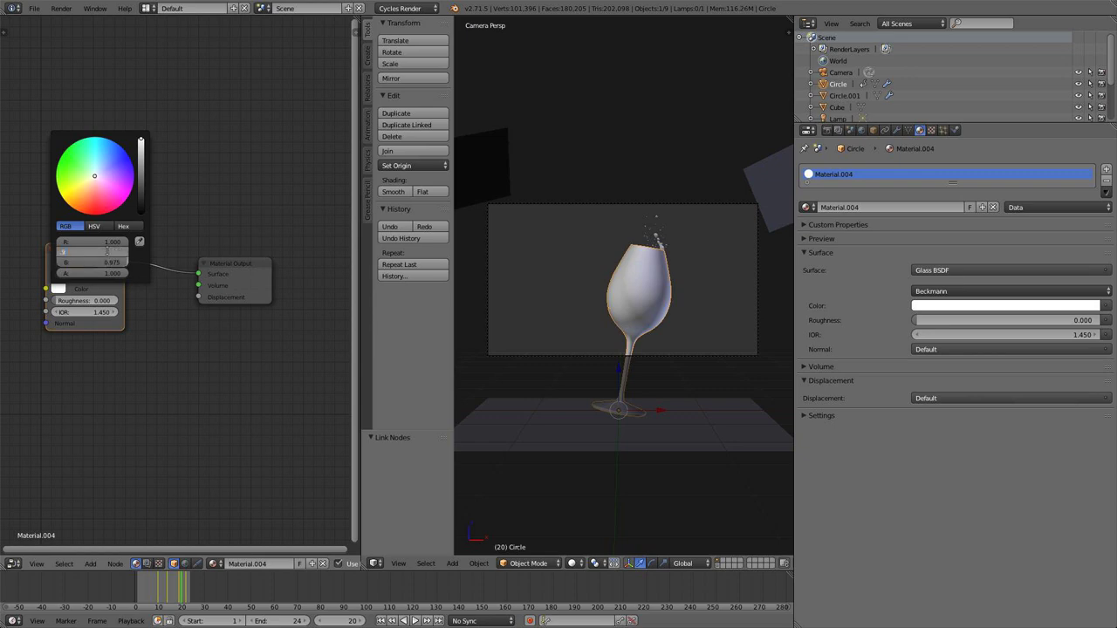
key(Return)
click(106, 242)
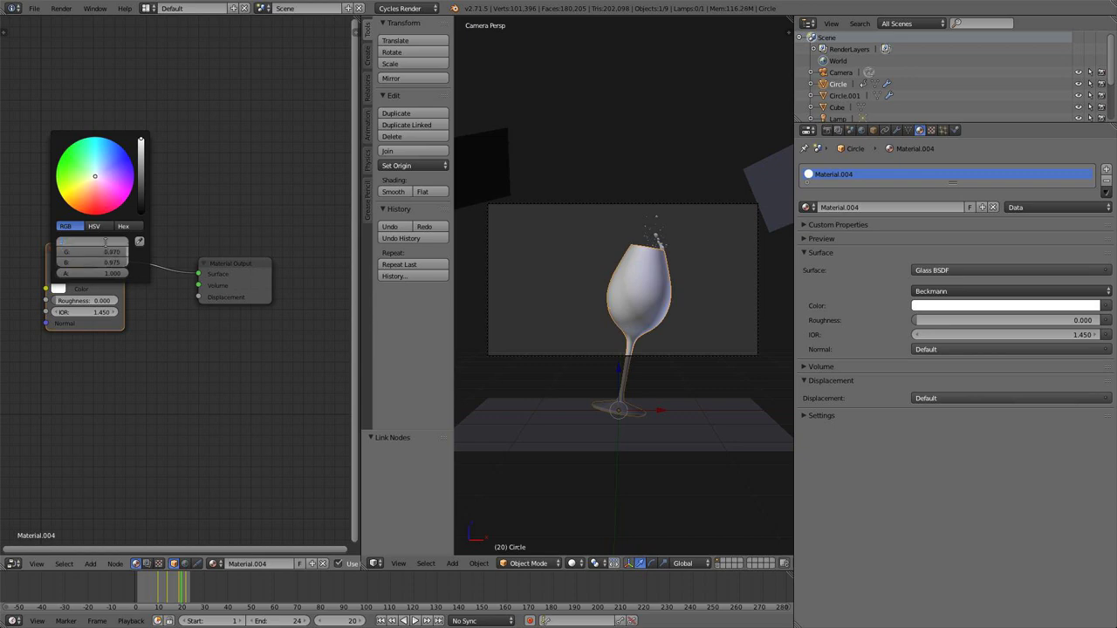
key(Return)
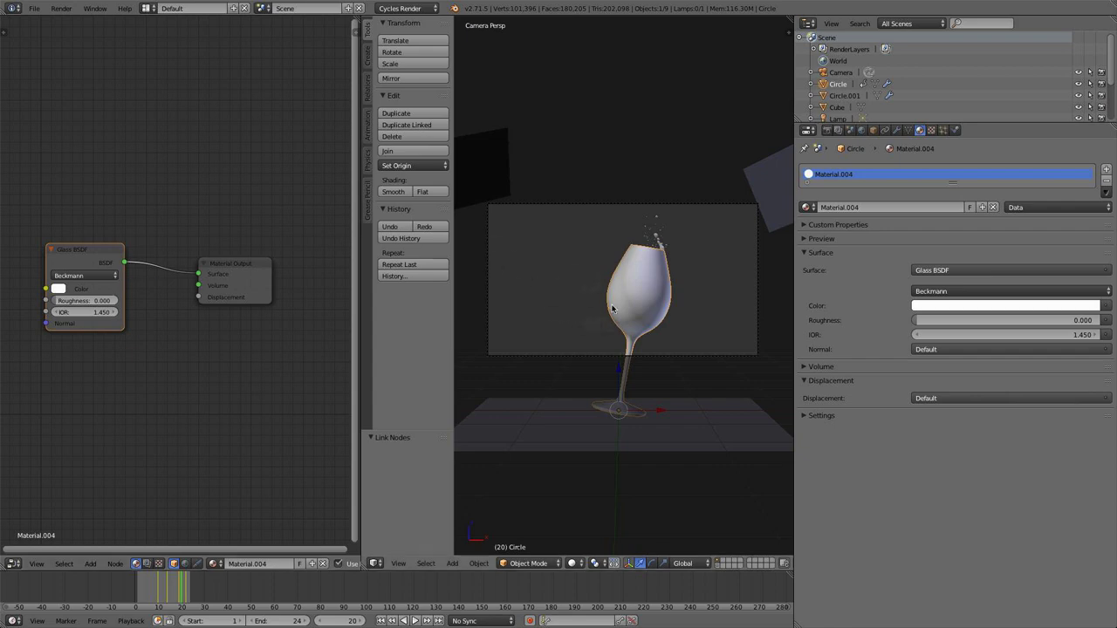
scroll(131, 292, up, 1)
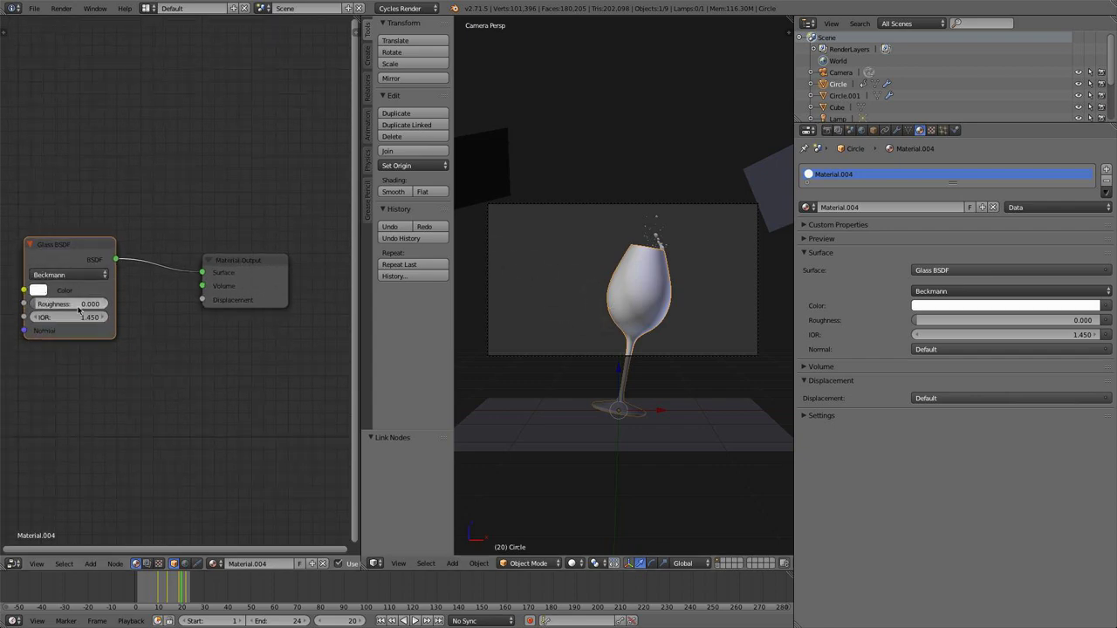
click(38, 291)
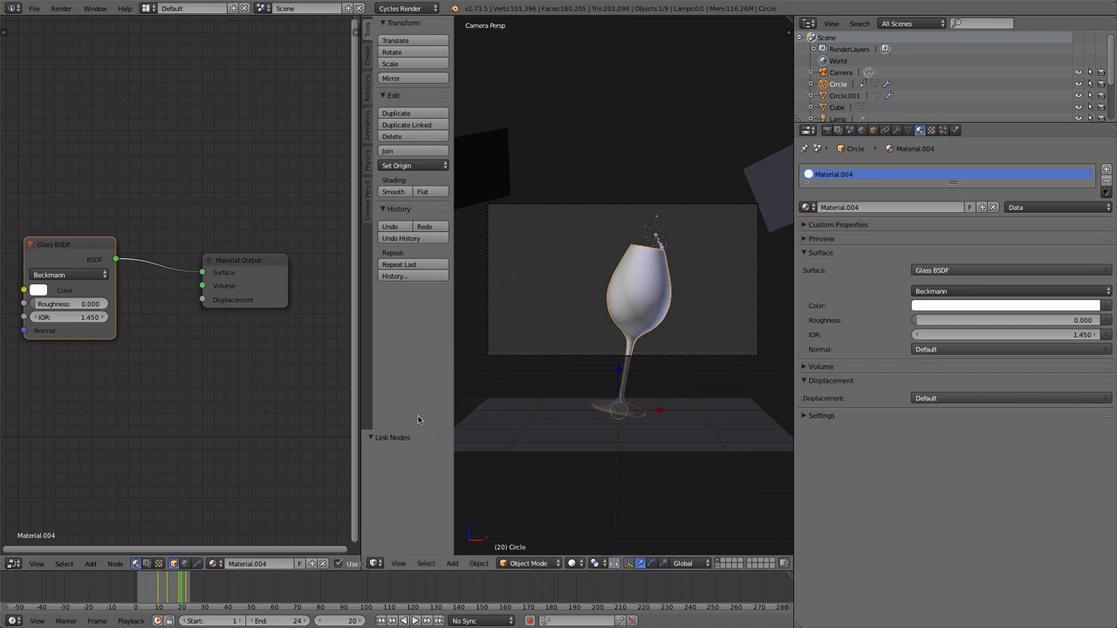
- Hide the 3D view's tool shelf and save the file
key(t)
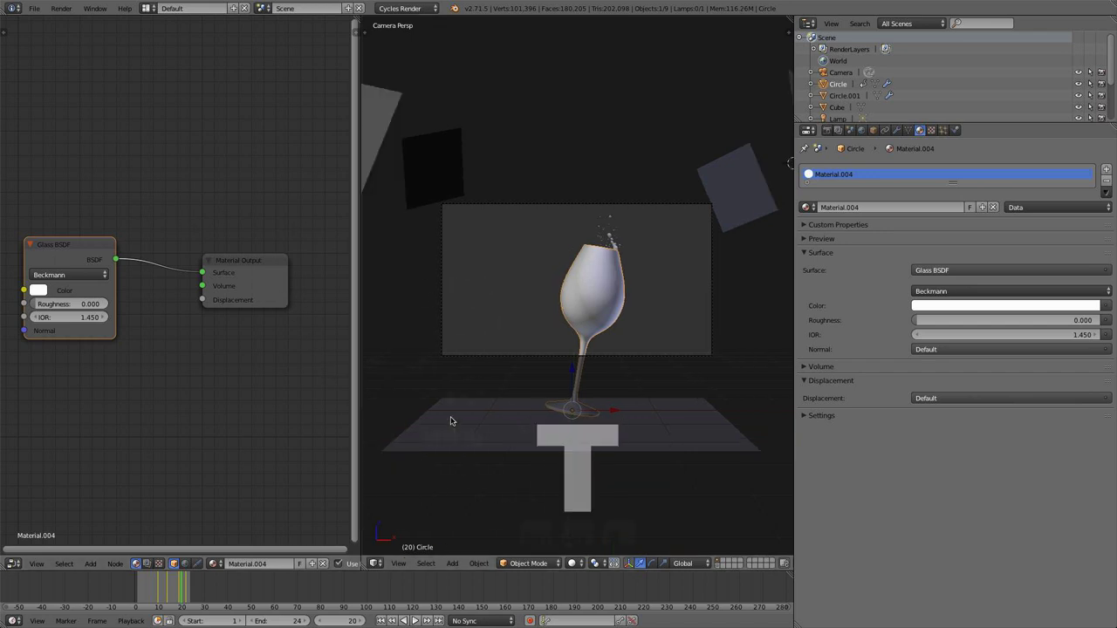
scroll(598, 374, up, 3)
click(34, 8)
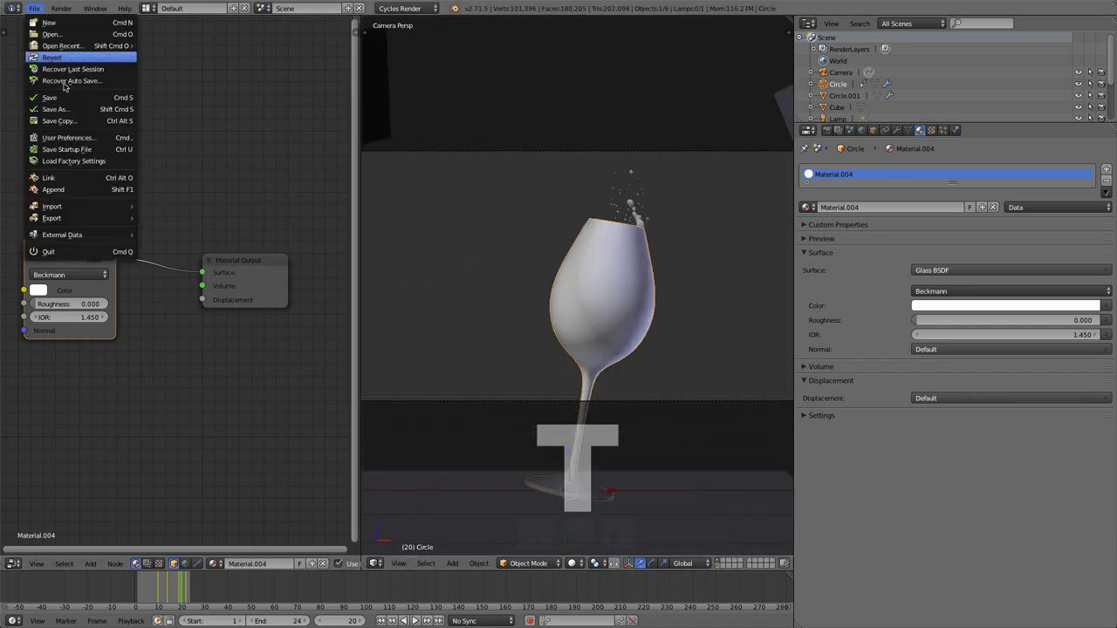
click(66, 98)
- Switch the camera view to Rendered shading to preview the glass material close up
click(573, 562)
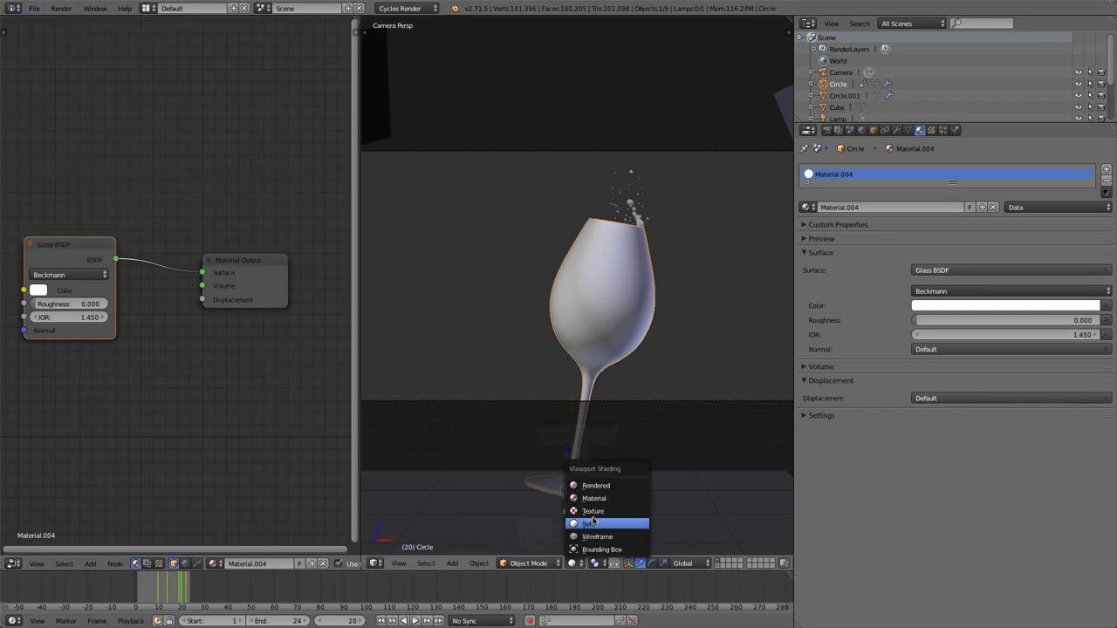
click(604, 485)
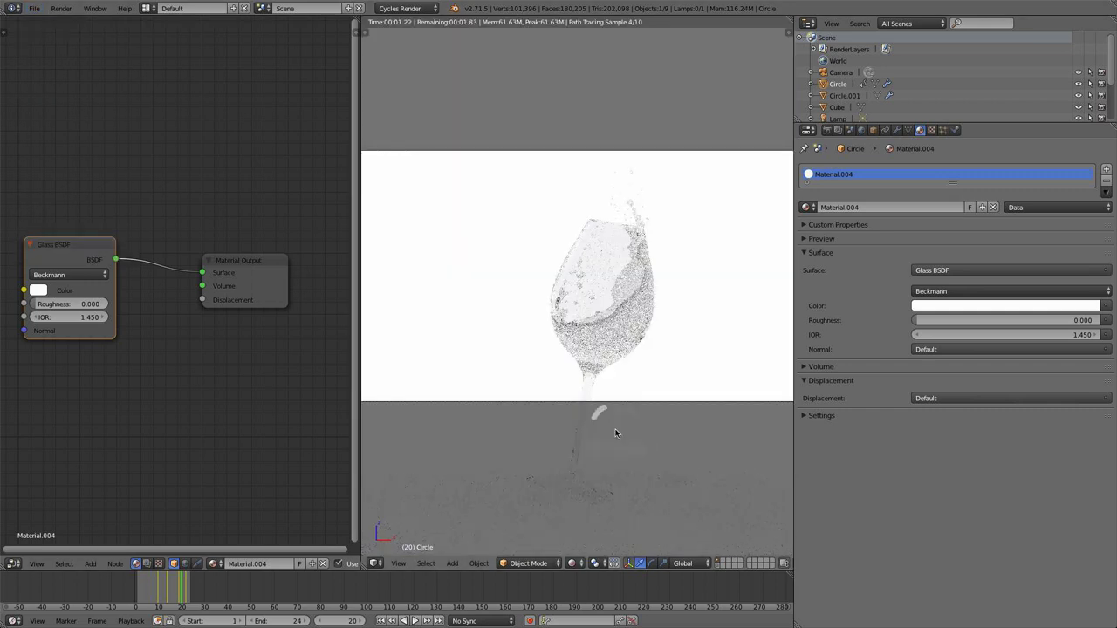
scroll(643, 287, up, 5)
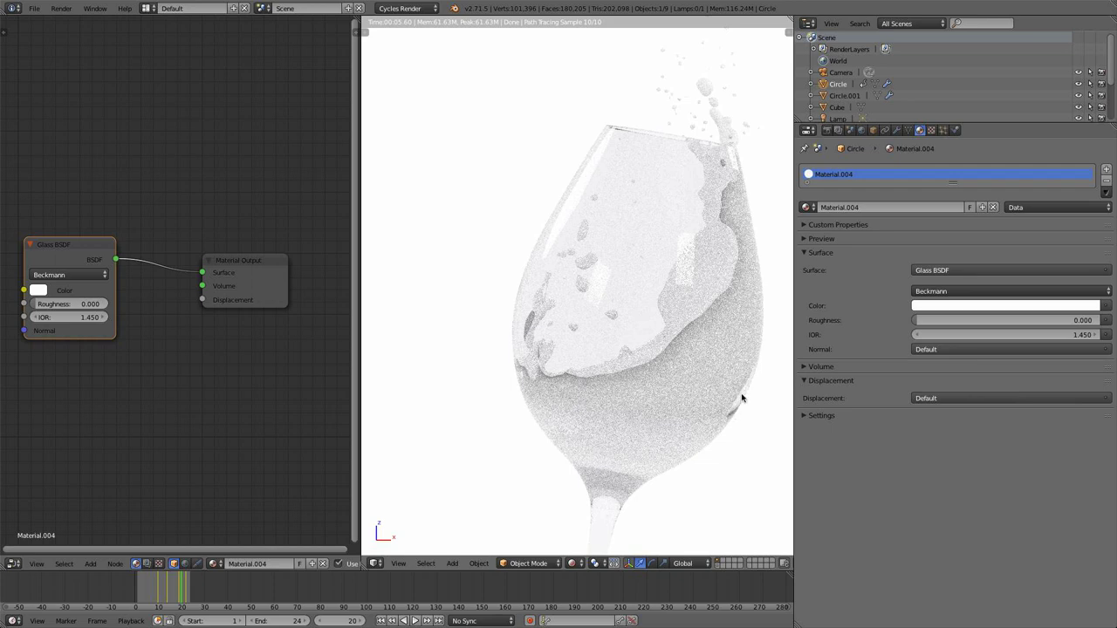
- Show the scene in wireframe, select the liquid mesh and scale it down uniformly to about 0.98
click(572, 562)
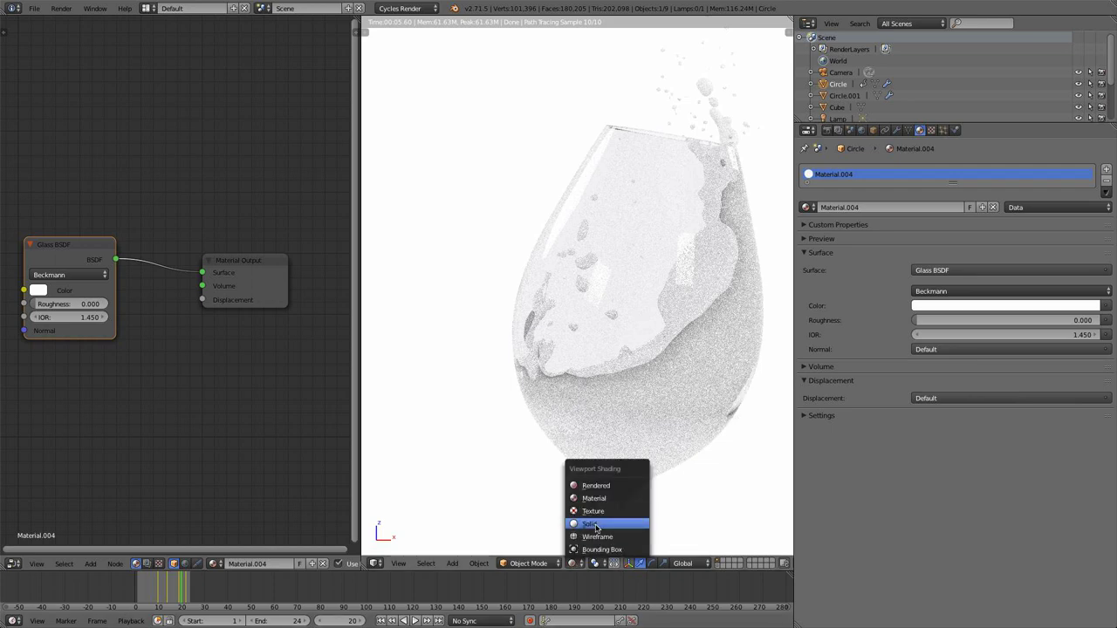
click(596, 524)
key(z)
right_click(651, 356)
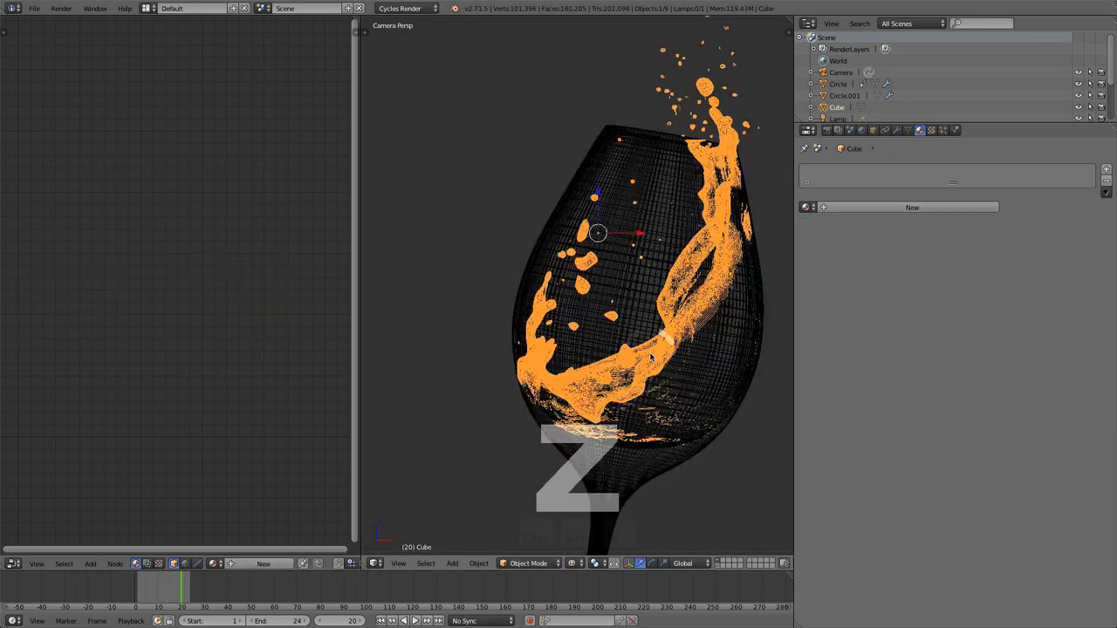
shift+middle_drag(765, 367, 681, 349)
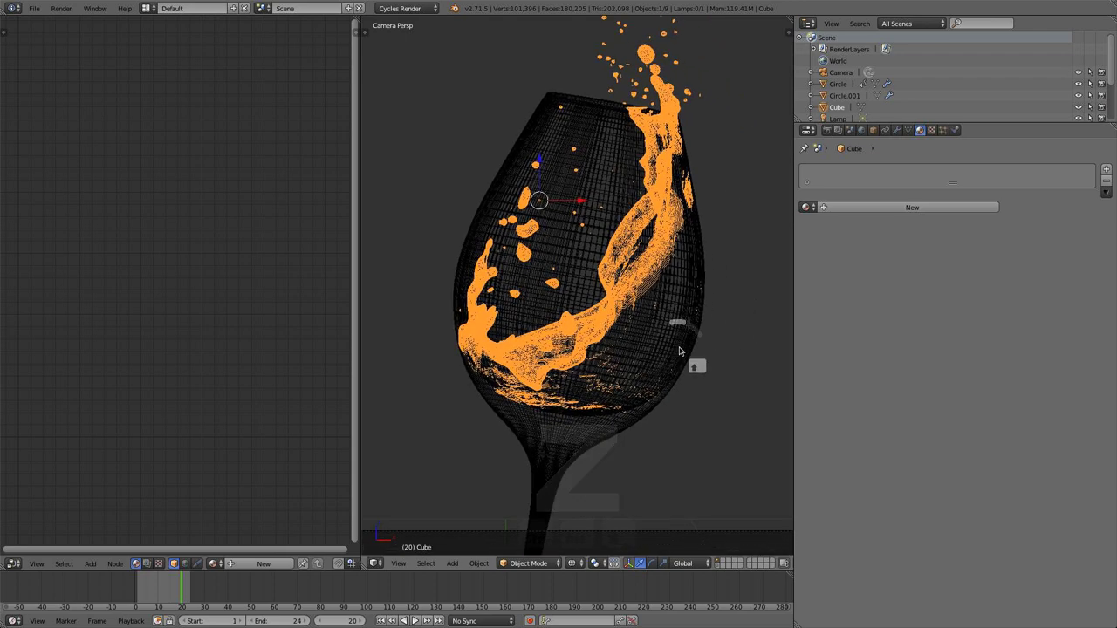
key(s)
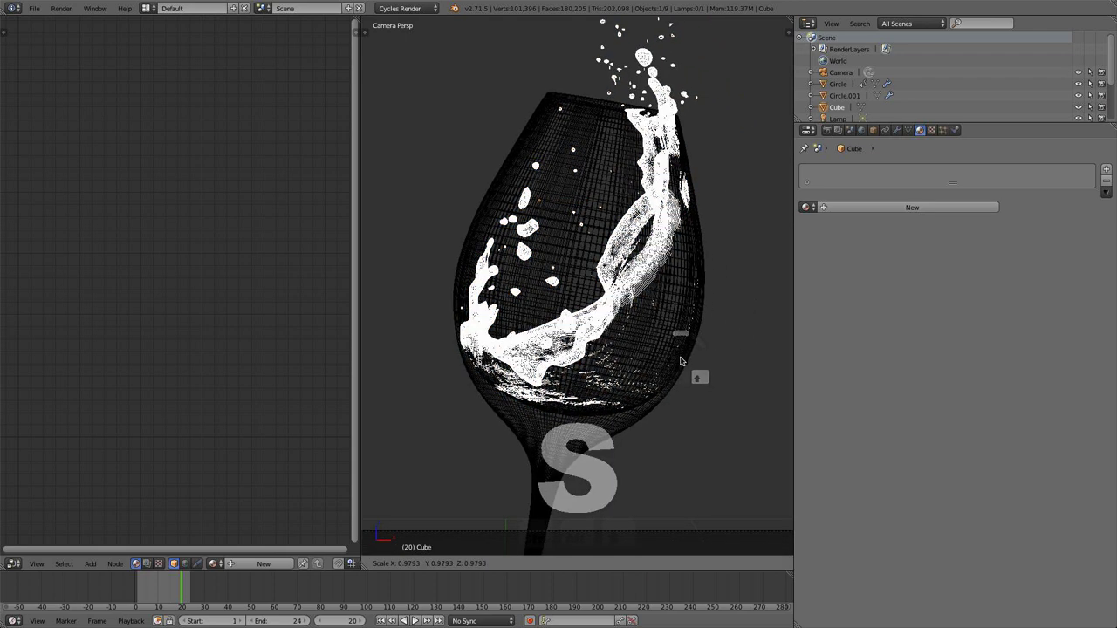
click(680, 361)
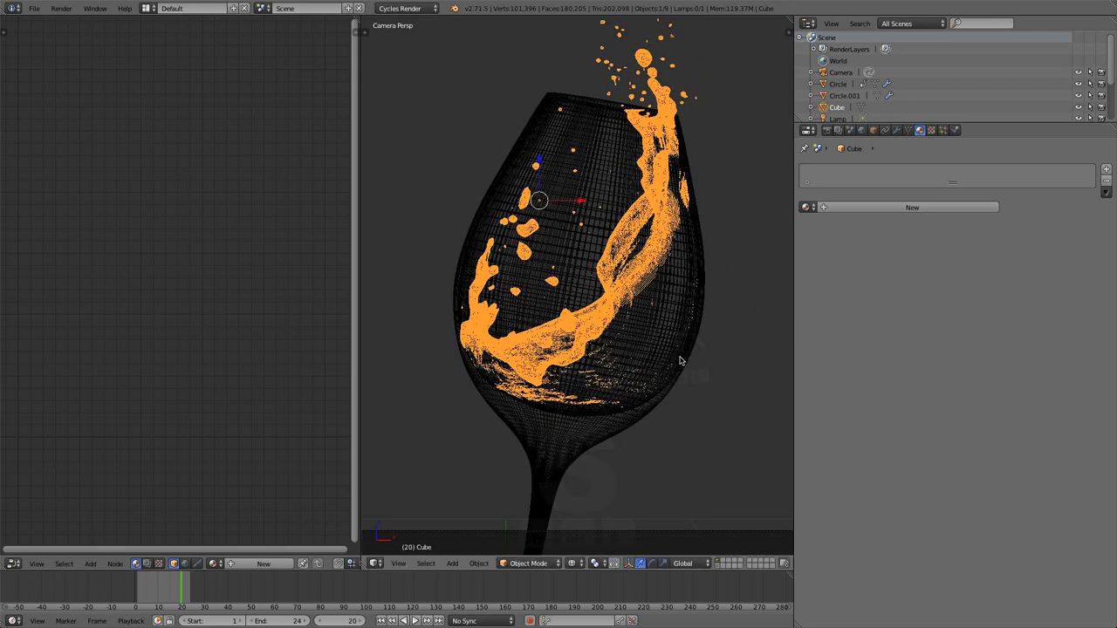
- Deselect everything and preview the rescaled liquid inside the glass in Rendered shading
key(a)
key(Tab)
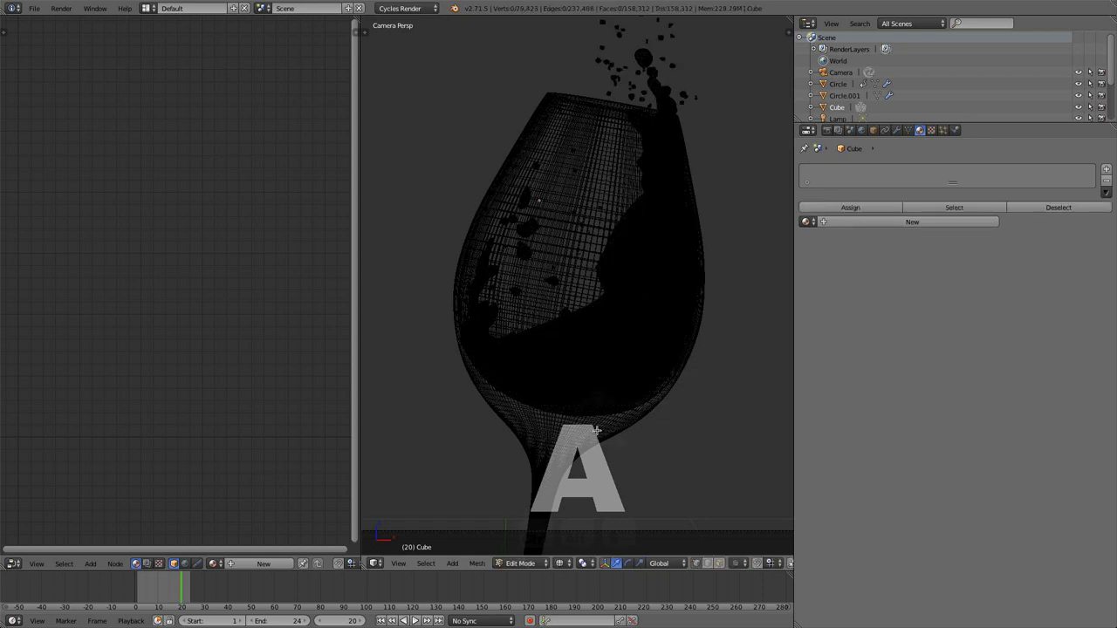
key(Tab)
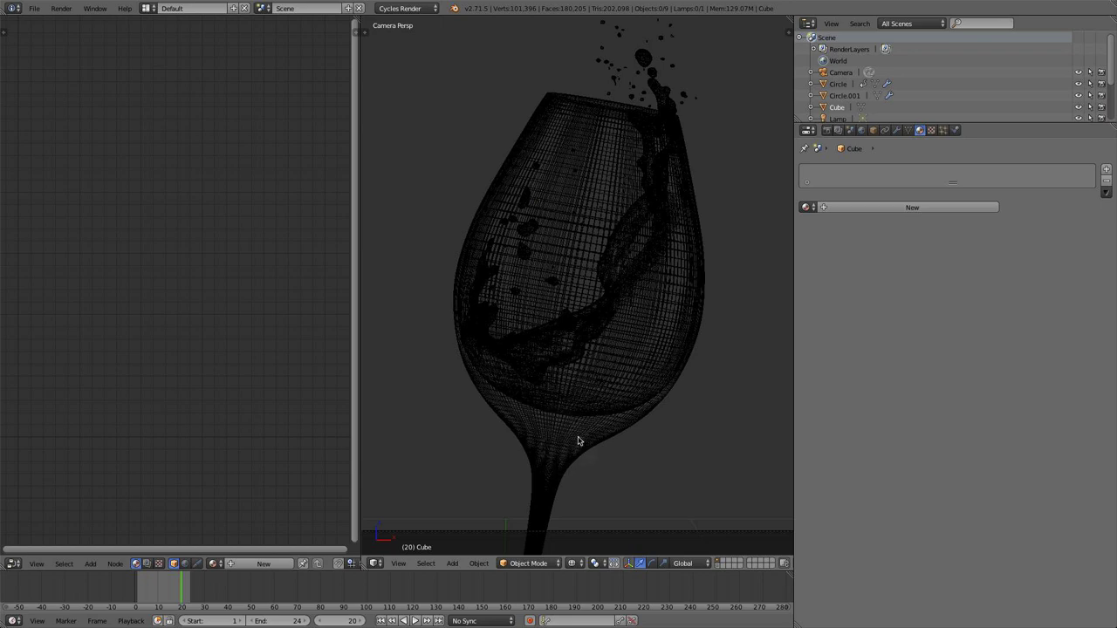
click(571, 562)
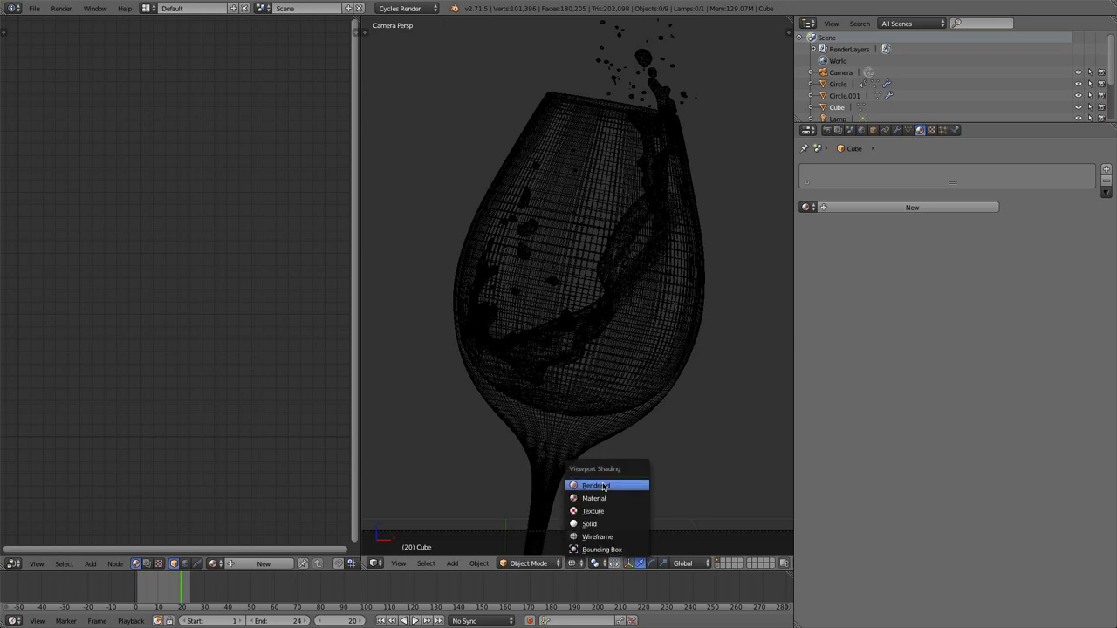
click(602, 486)
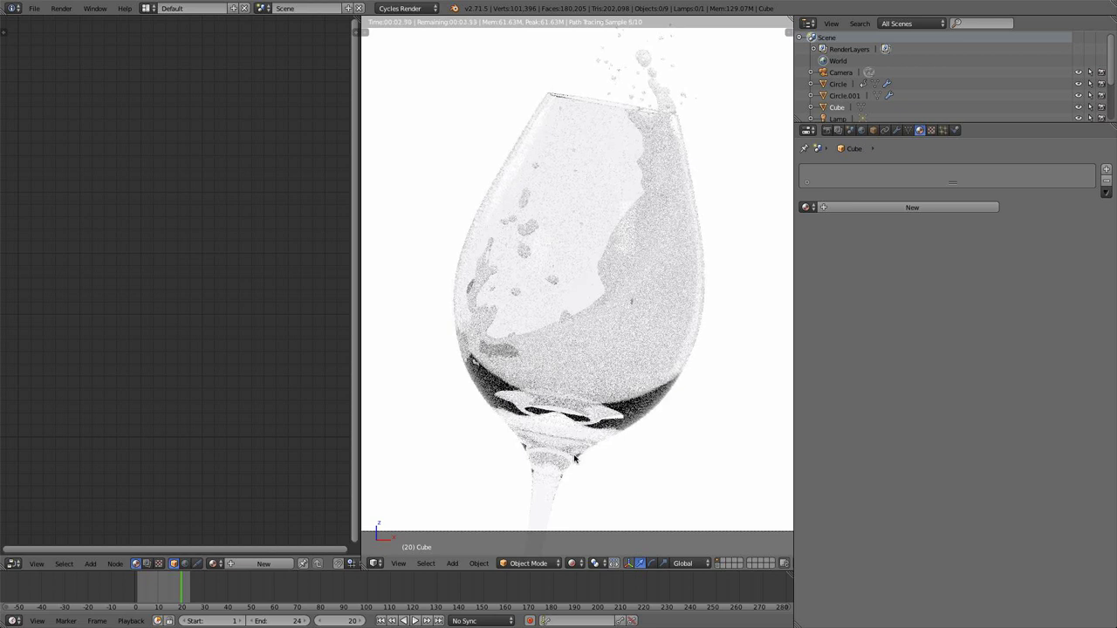
- Return to wireframe display, scale the liquid mesh down very slightly once more and deselect it
click(571, 567)
click(580, 521)
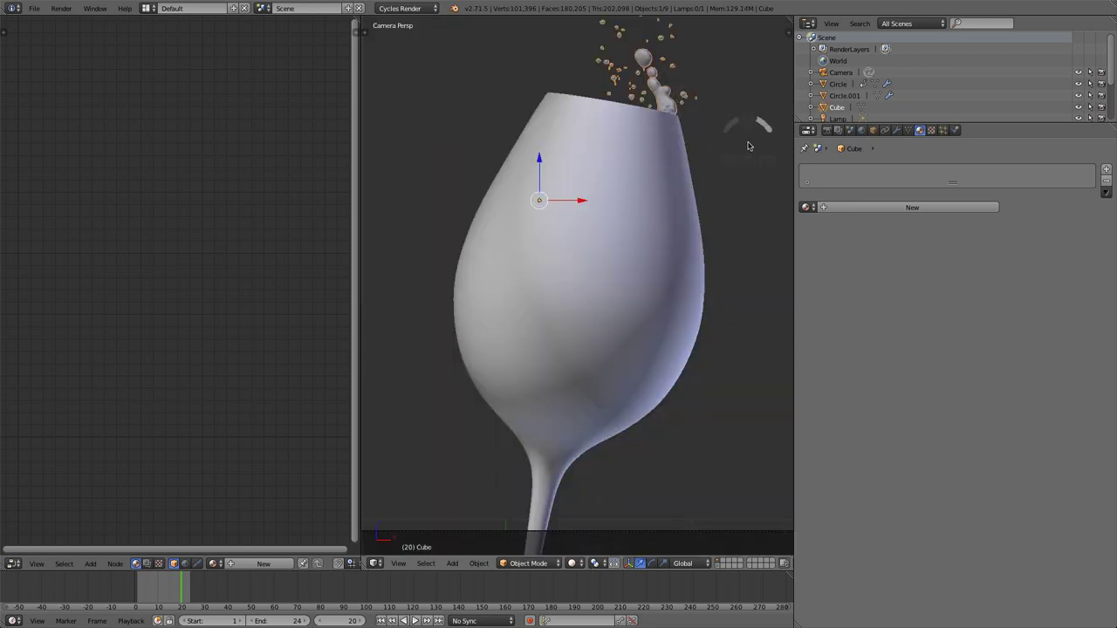
key(z)
key(s)
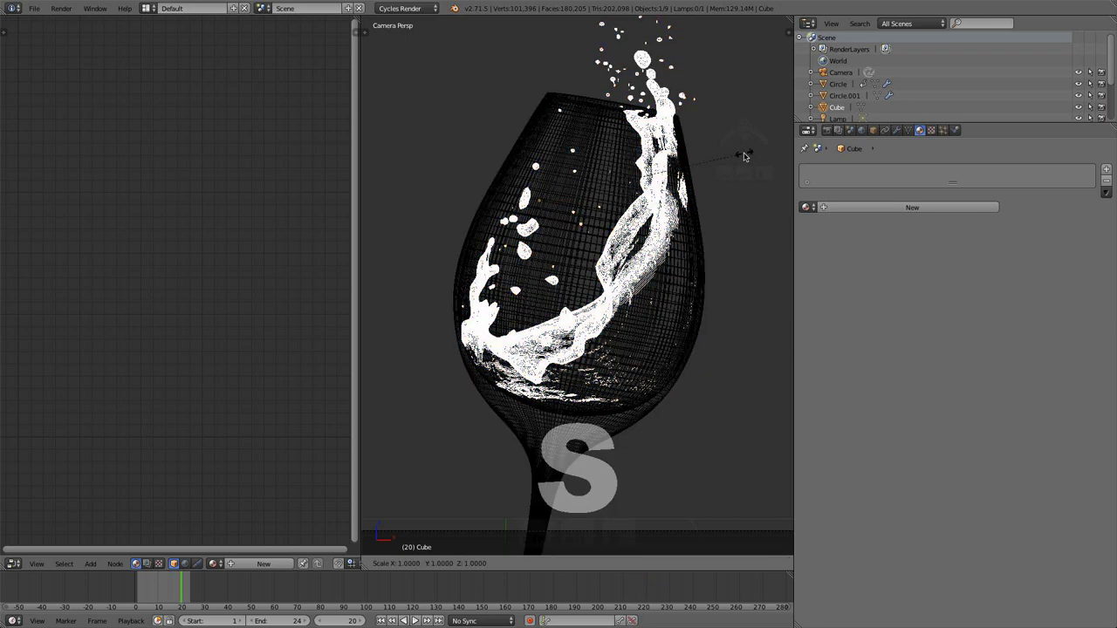
key(Escape)
key(a)
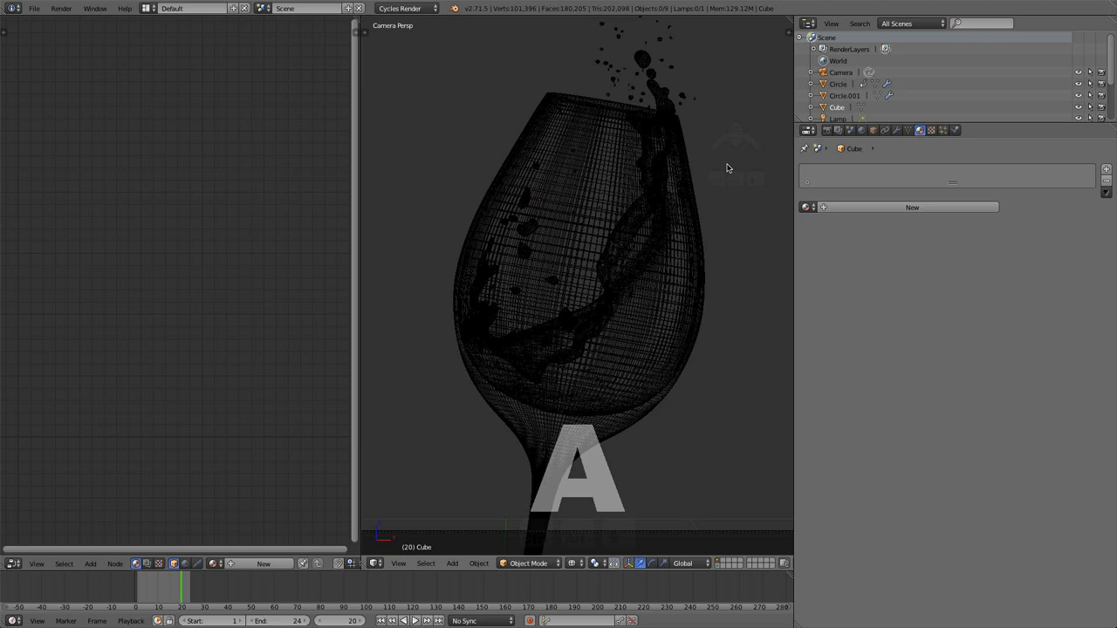
- Give the liquid mesh a new node-based material and switch the camera view to Rendered shading
right_click(650, 259)
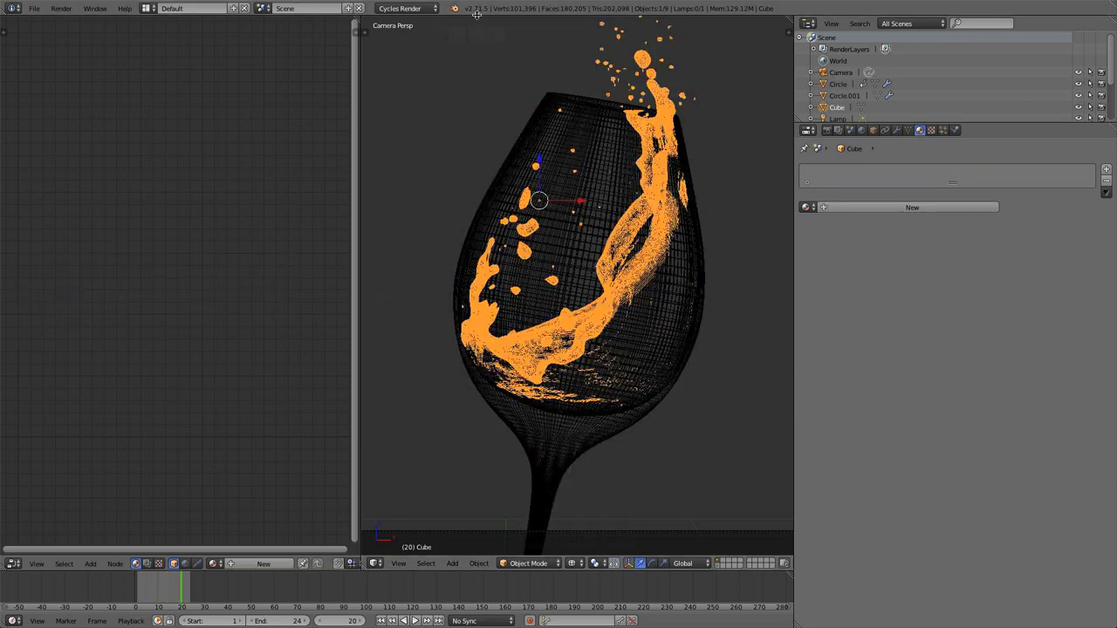
click(264, 562)
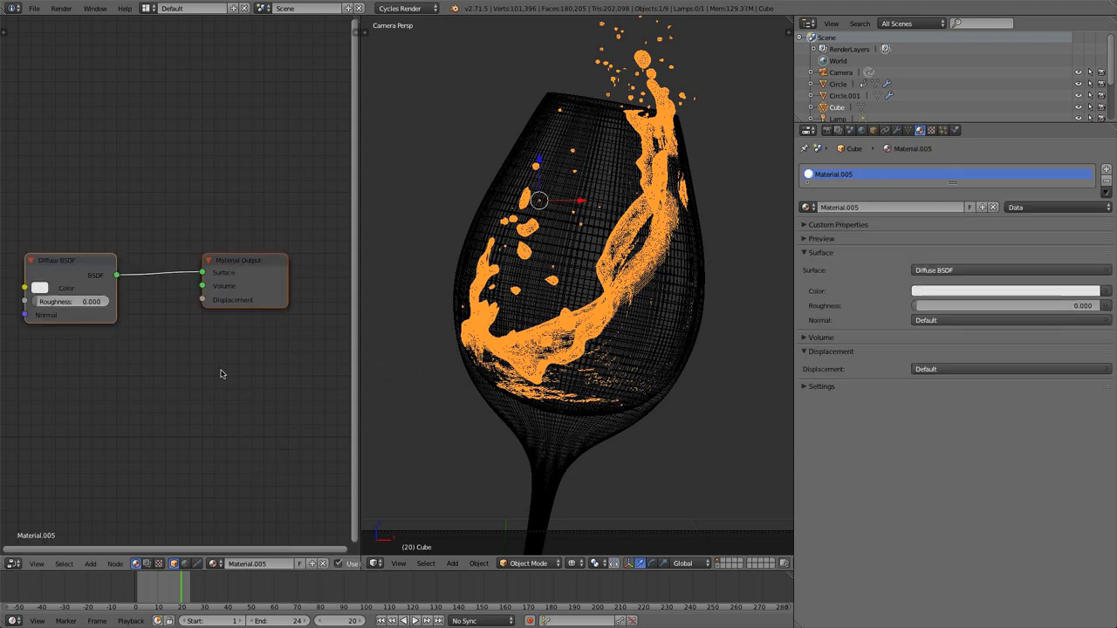
scroll(219, 330, up, 1)
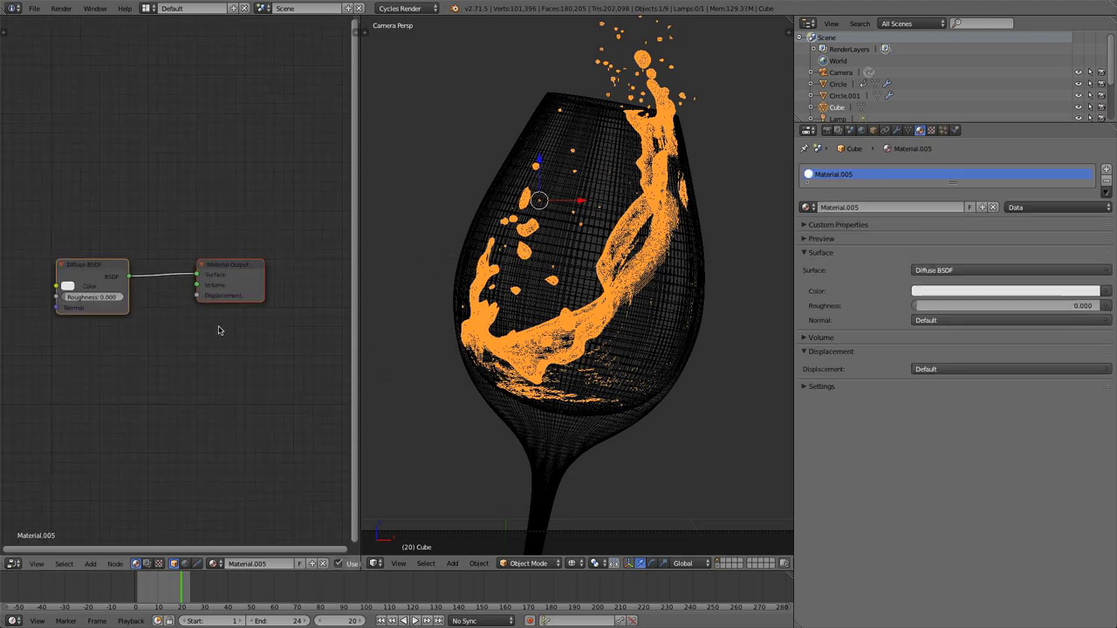
middle_drag(211, 329, 259, 314)
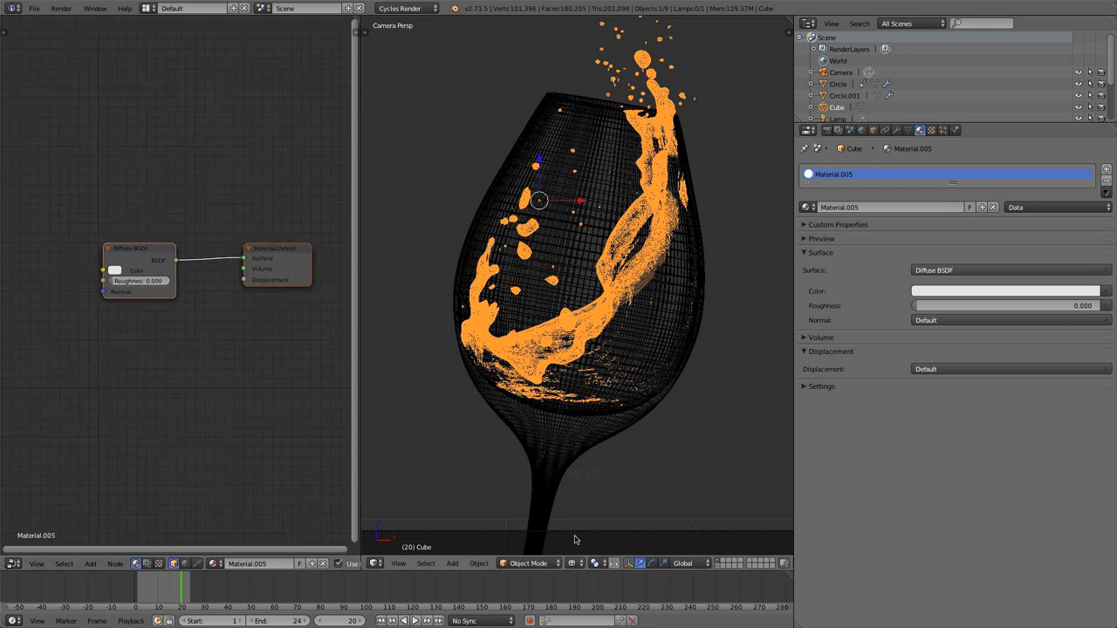
click(571, 562)
click(590, 482)
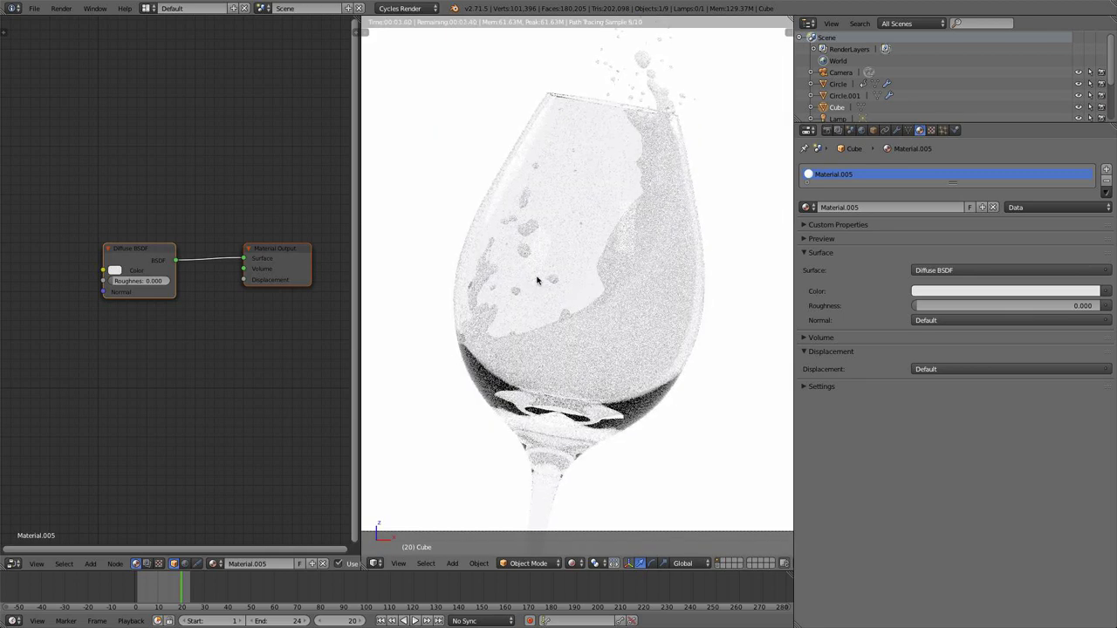
- Replace the liquid material's Diffuse BSDF node with a Volume Absorption node linked to the Material Output's Volume input
scroll(213, 295, up, 1)
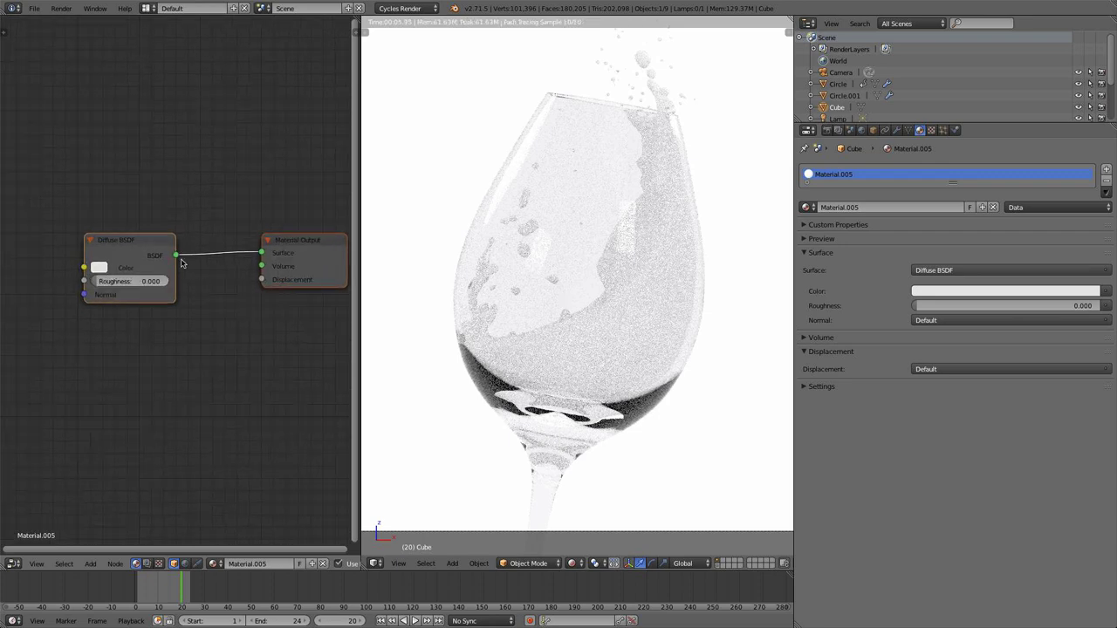
key(x)
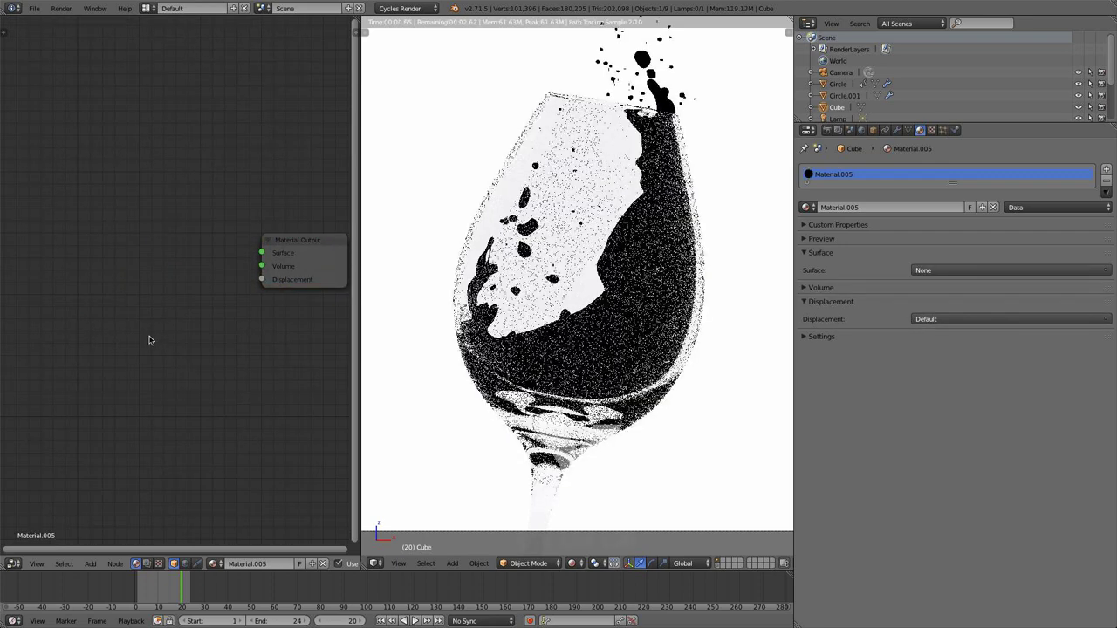
key(shift+a)
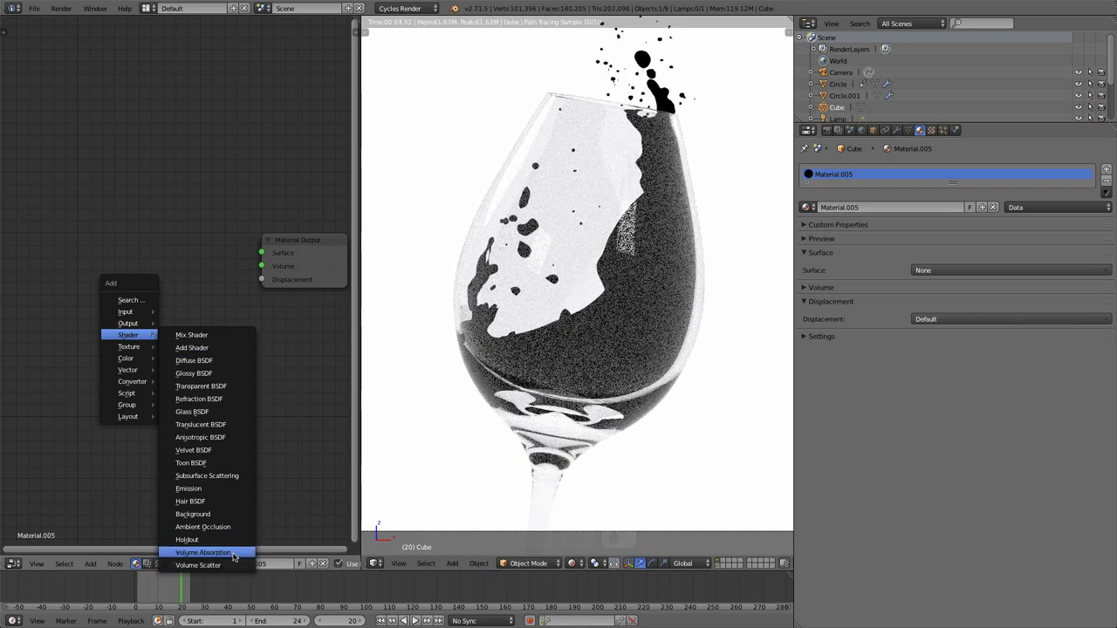
click(203, 552)
click(77, 309)
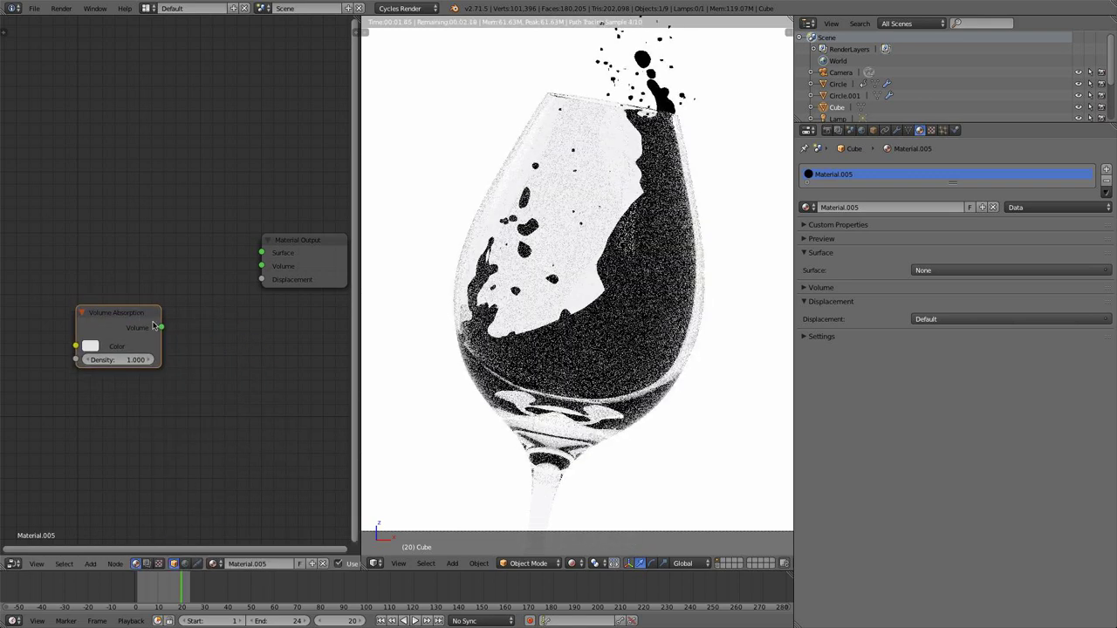
drag(162, 327, 262, 266)
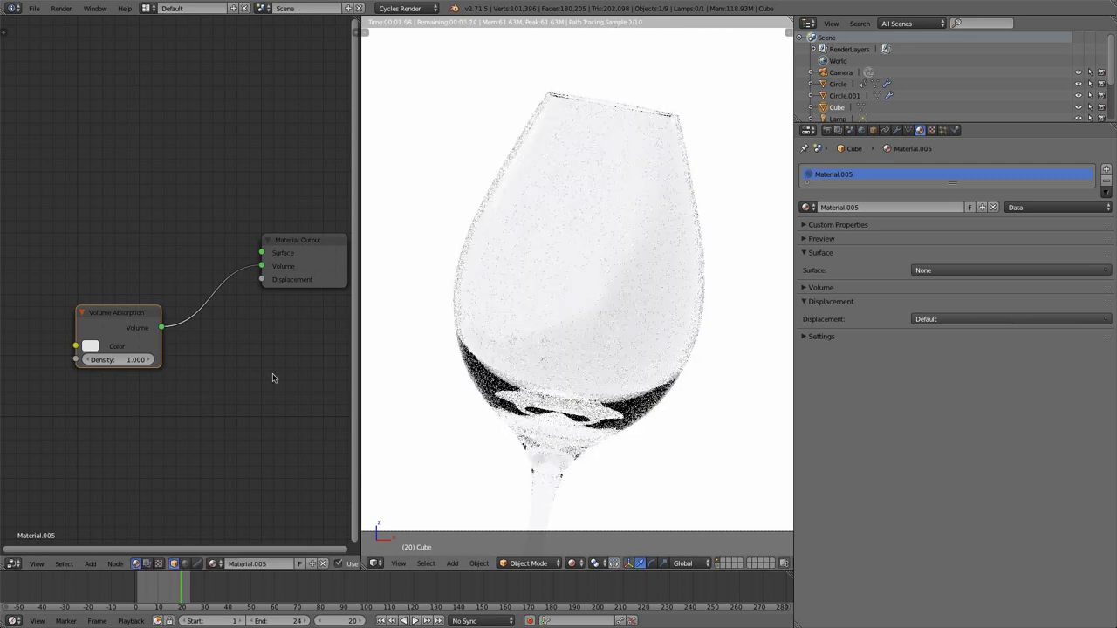
- Set the Volume Absorption density to 18 and move the node slightly lower in the node editor
click(107, 359)
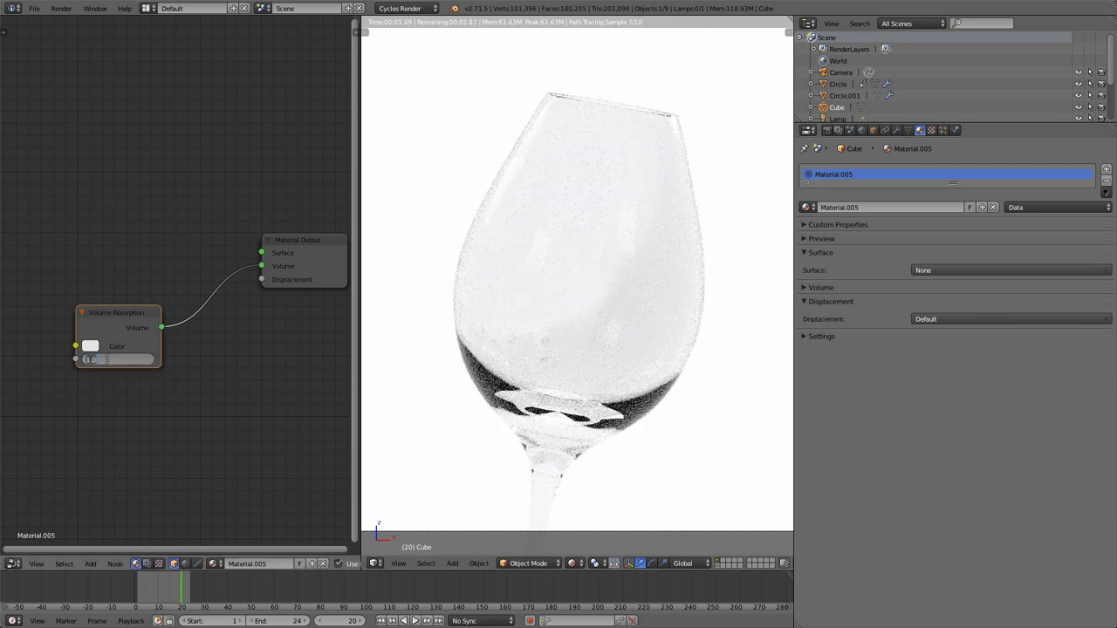
text(18)
key(Return)
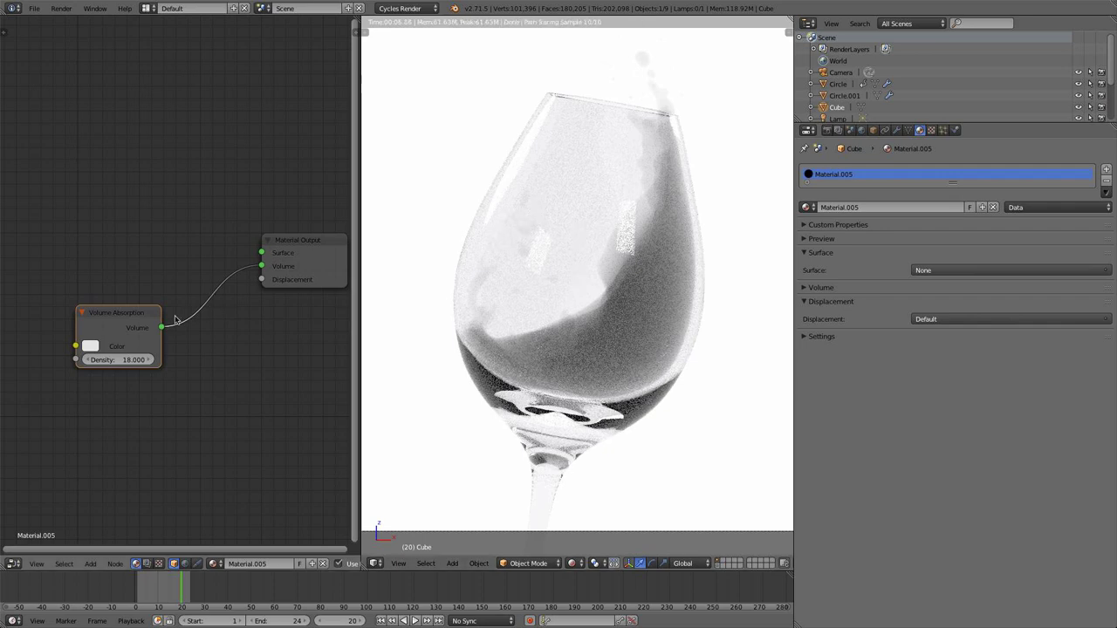
drag(144, 319, 144, 344)
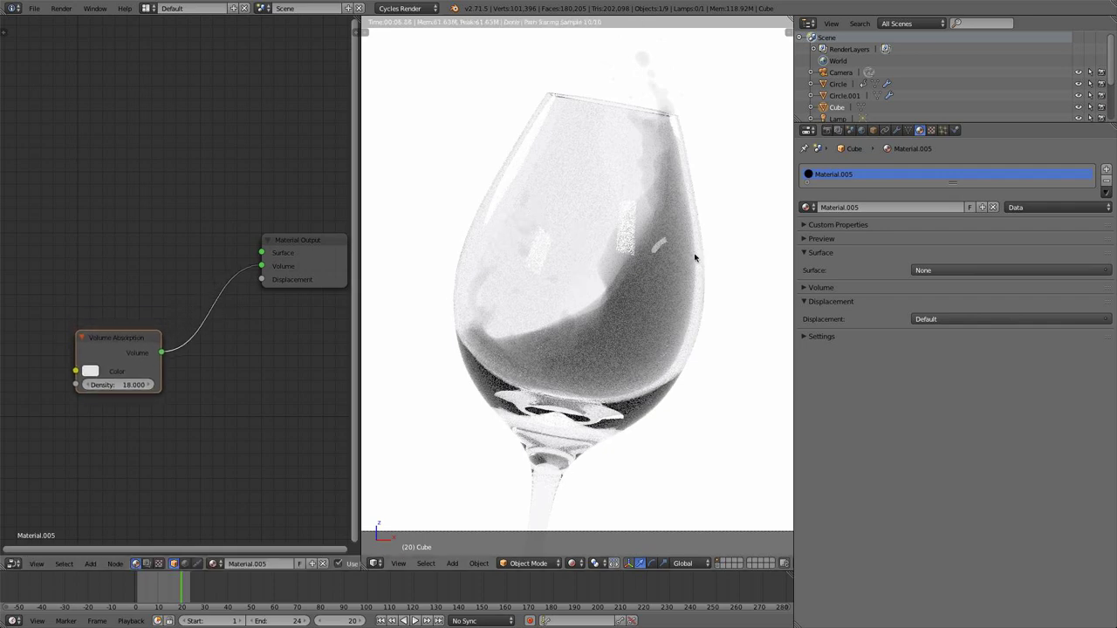
- Set the Volume Absorption color to a saturated red leaning slightly toward pink, with a red value of 0.942
click(91, 372)
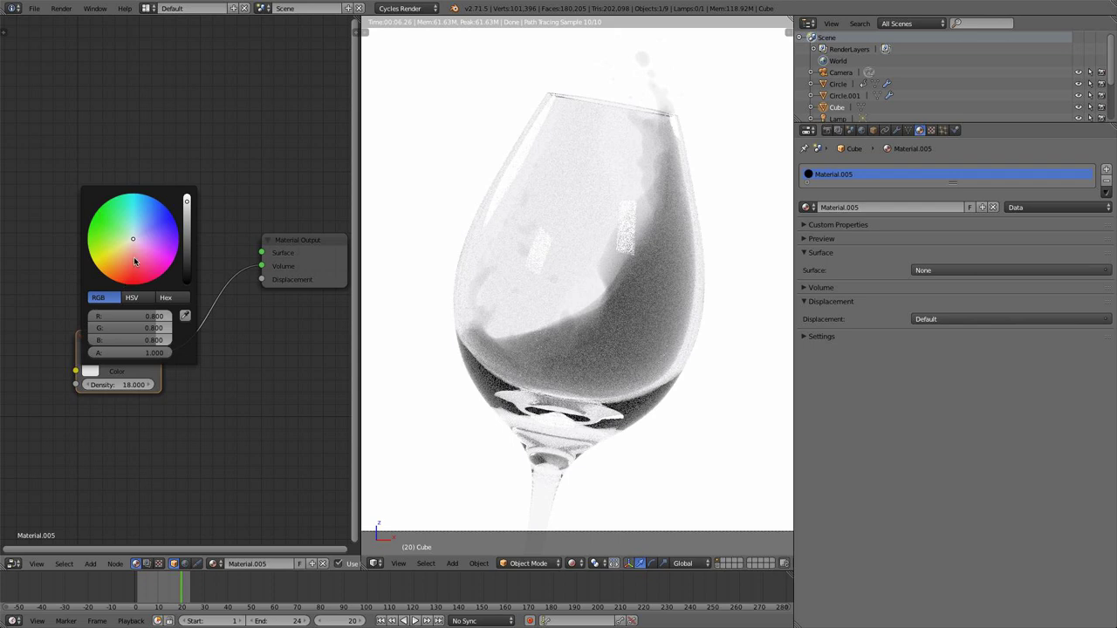
drag(187, 203, 189, 203)
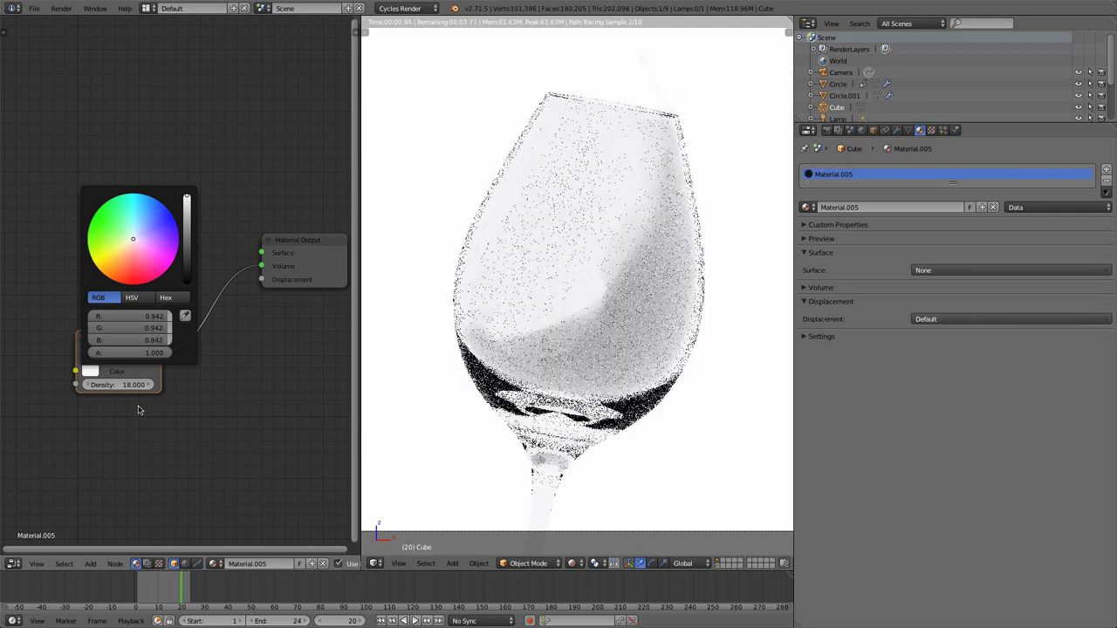
click(96, 371)
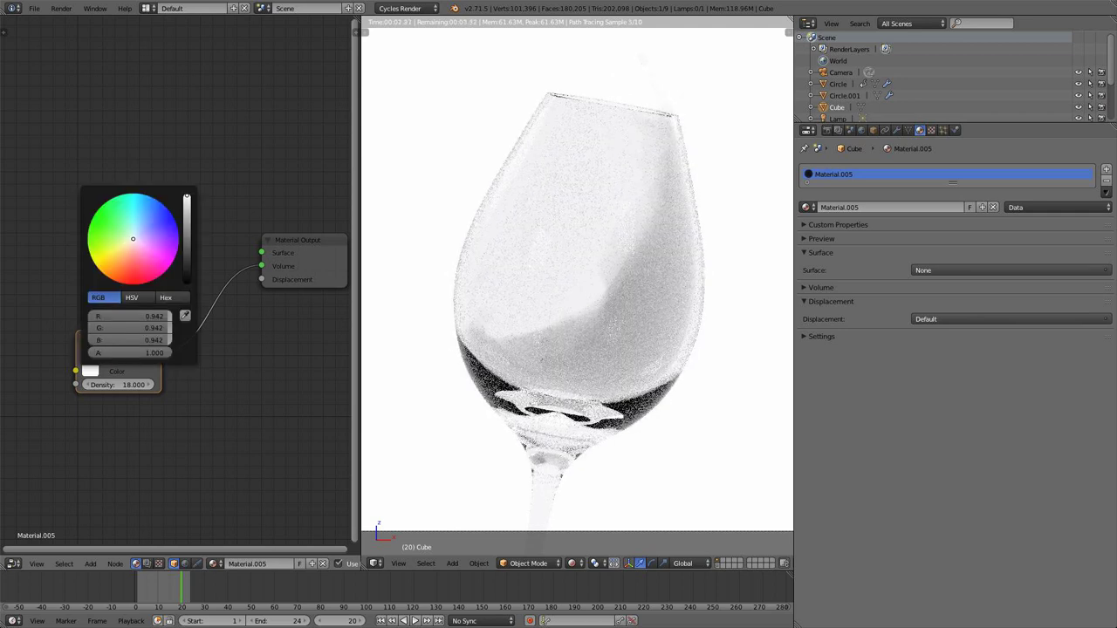
click(137, 281)
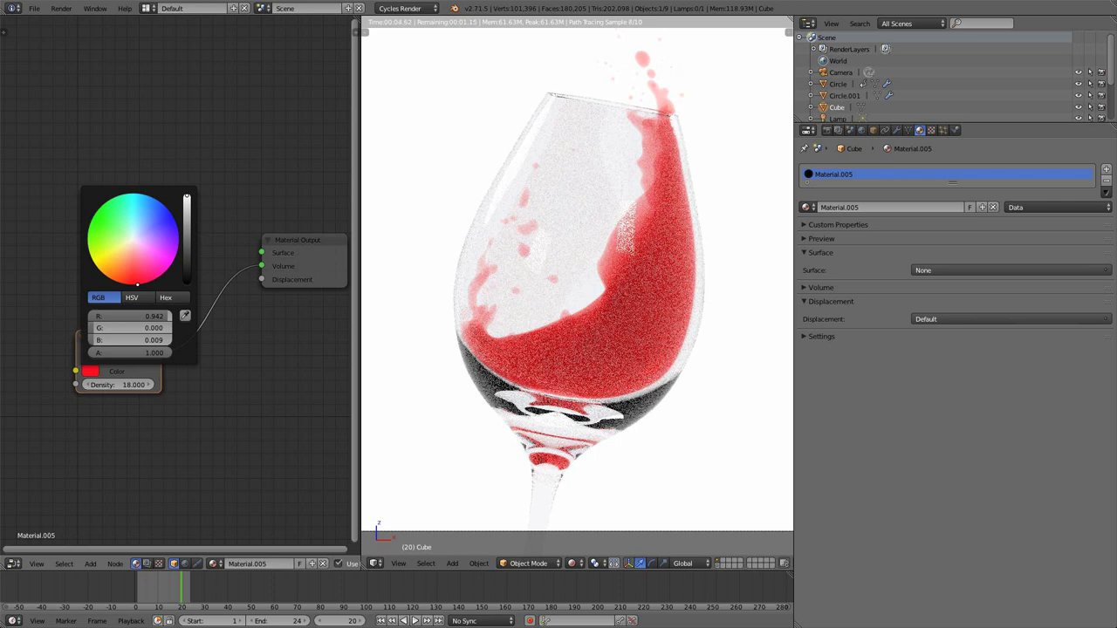
drag(137, 284, 141, 284)
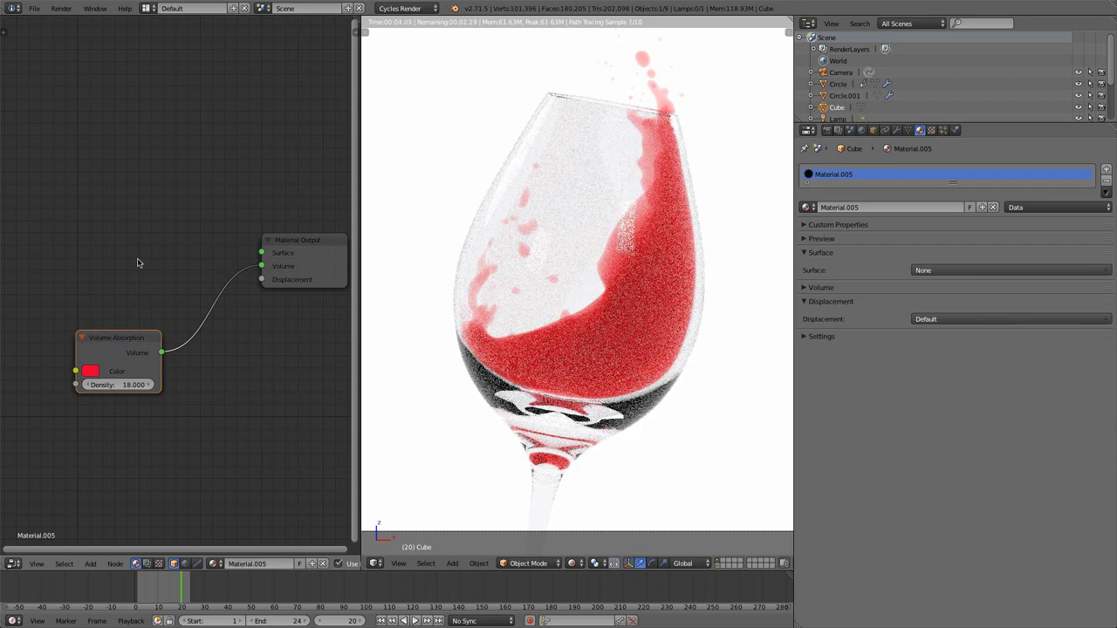
- Add a Glass BSDF node above the Volume Absorption node and set its IOR to 1.333
key(shift+a)
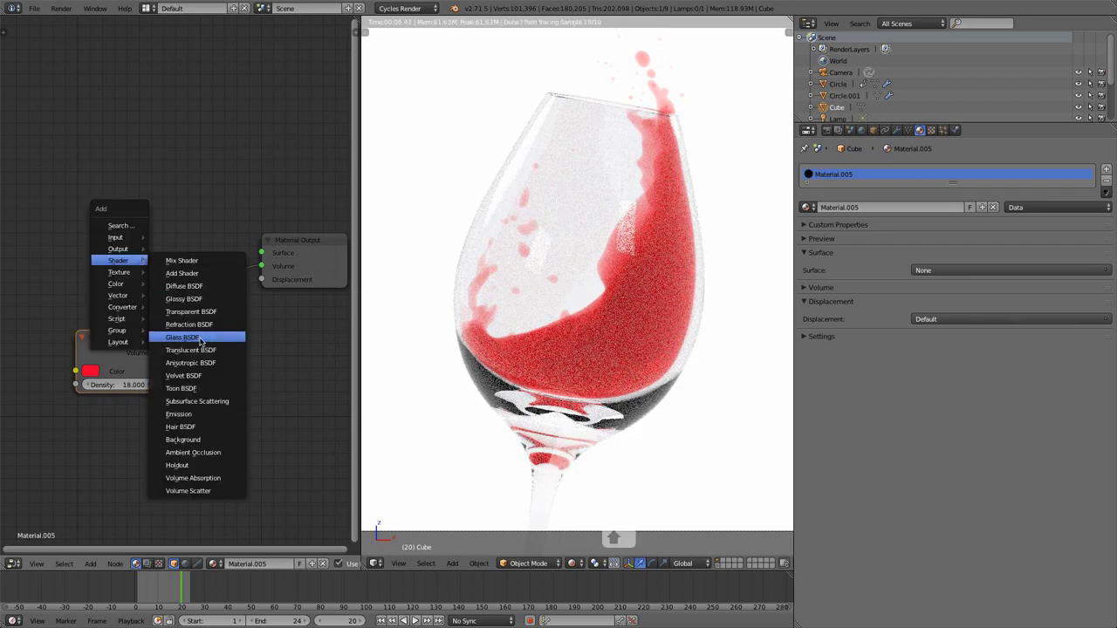
click(185, 337)
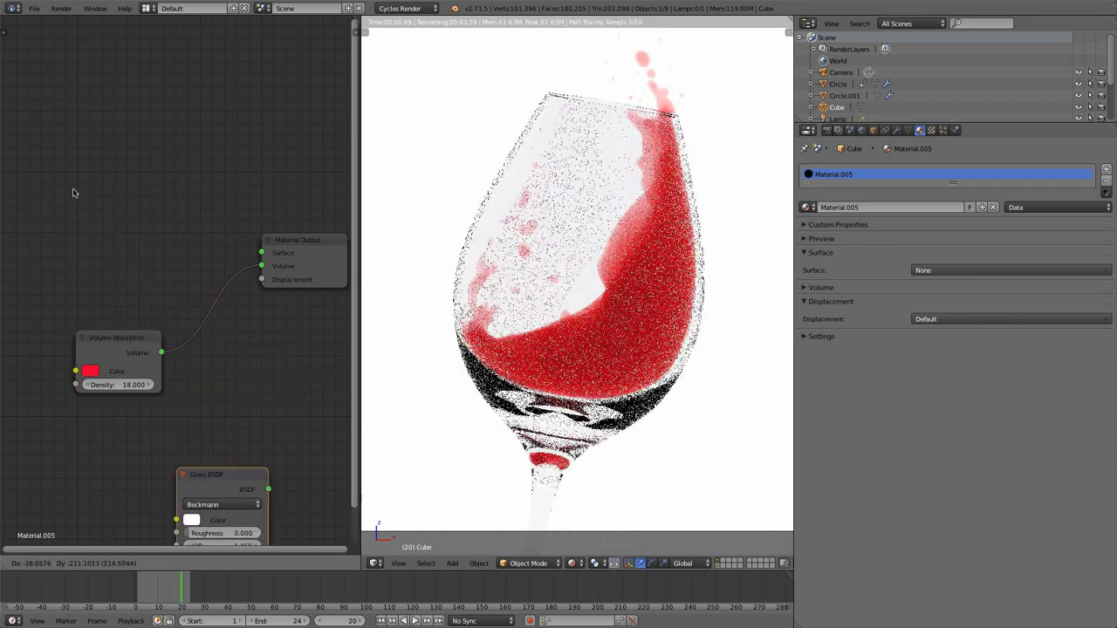
click(74, 149)
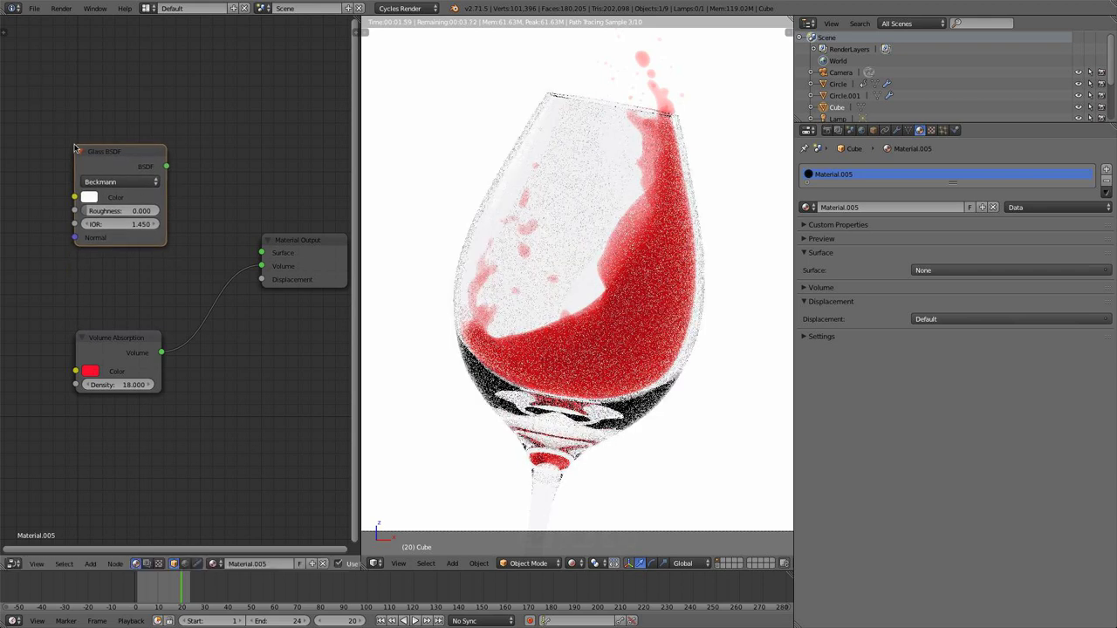
click(118, 224)
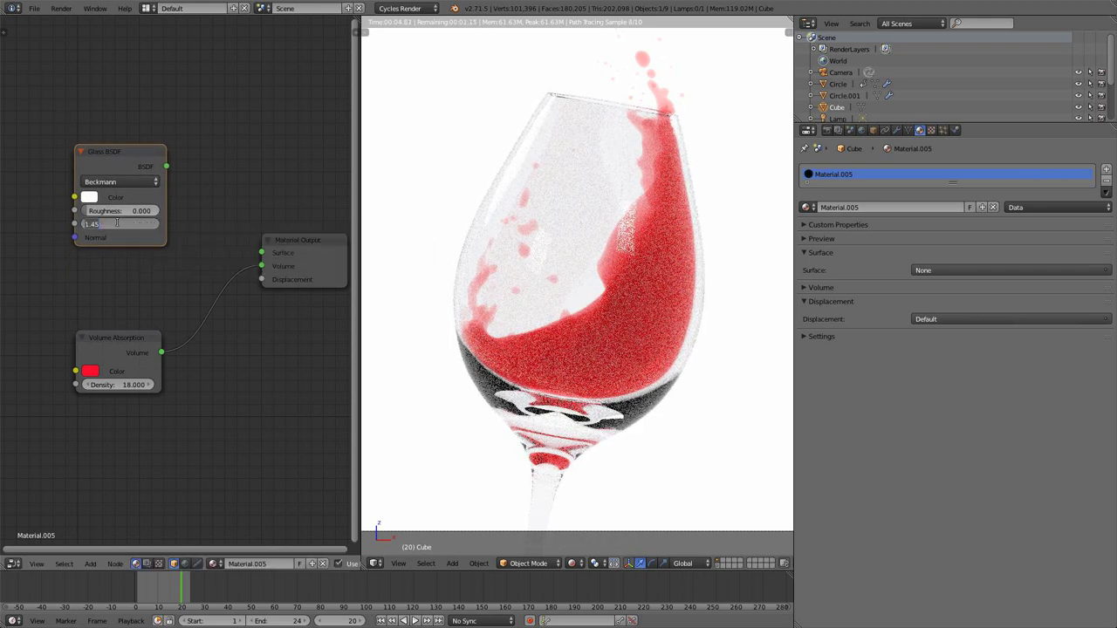
text(1.333)
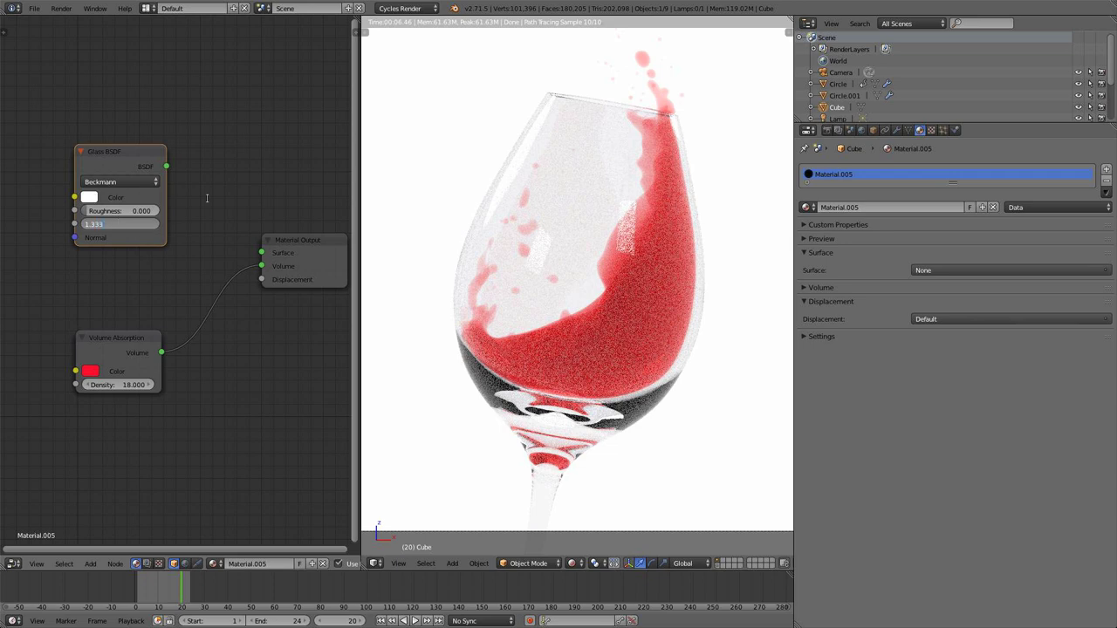
key(Return)
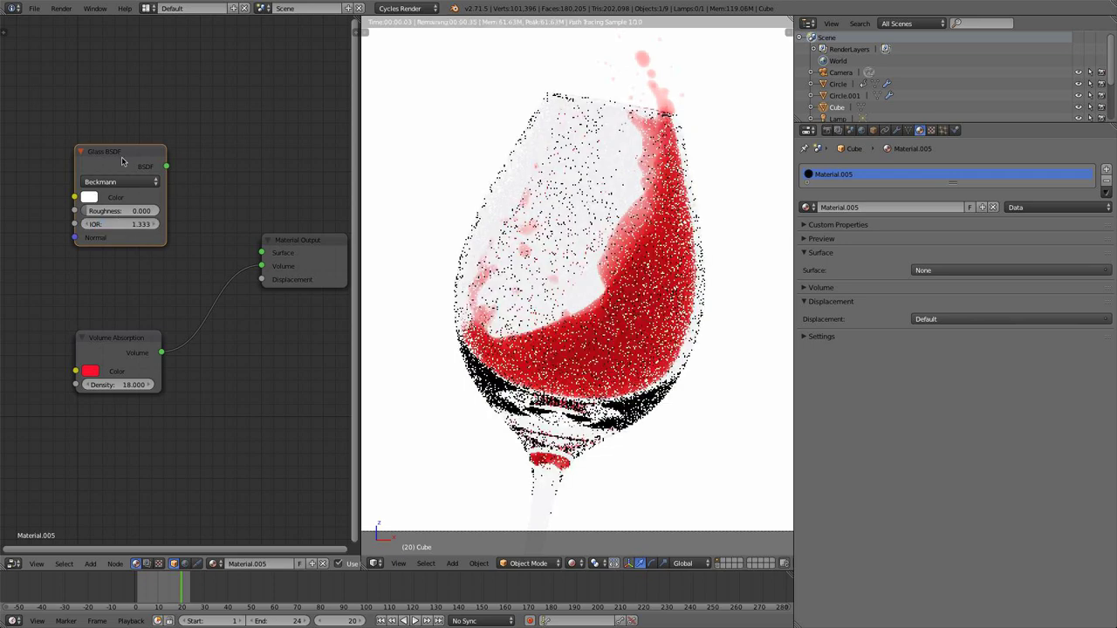
- Move the Glass BSDF node closer to the Volume Absorption node and link its BSDF output to the Material Output's Surface input
drag(139, 159, 125, 204)
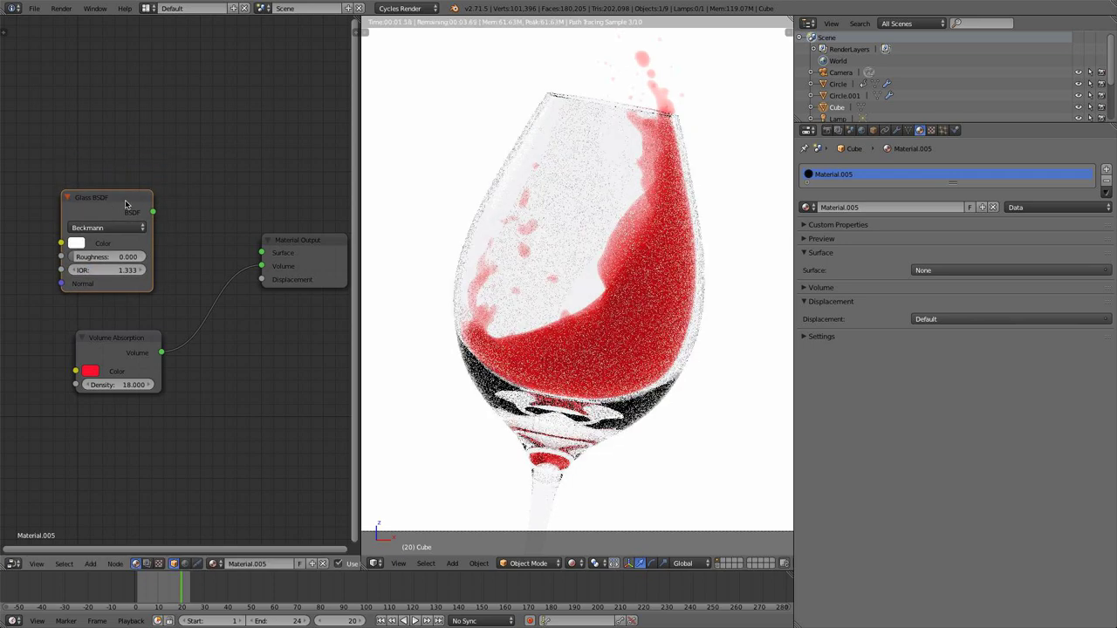
click(80, 244)
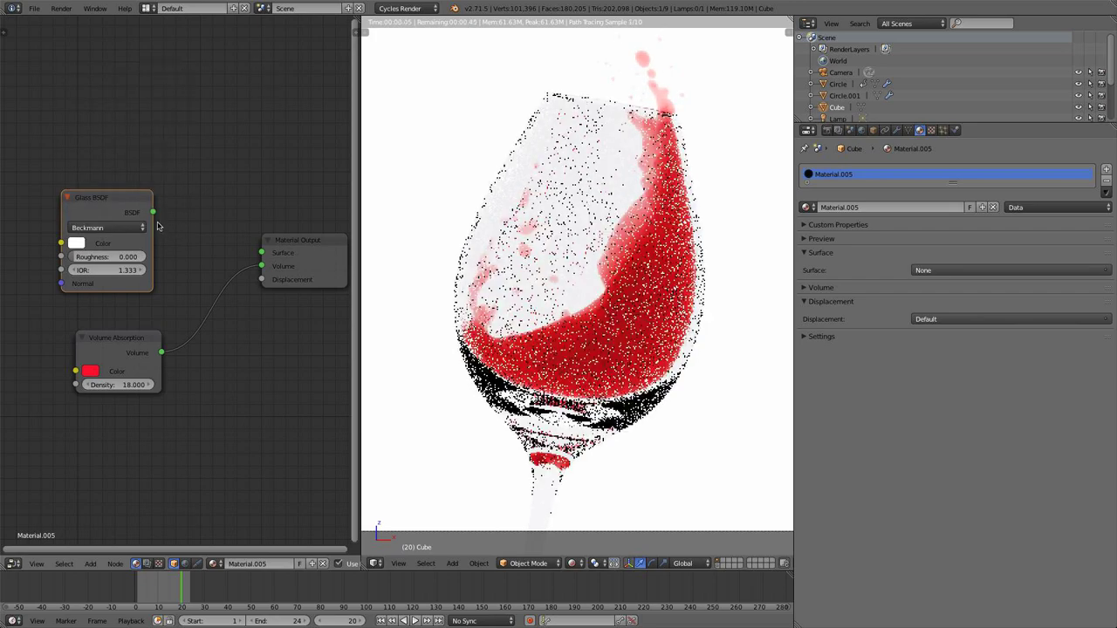
drag(153, 212, 259, 251)
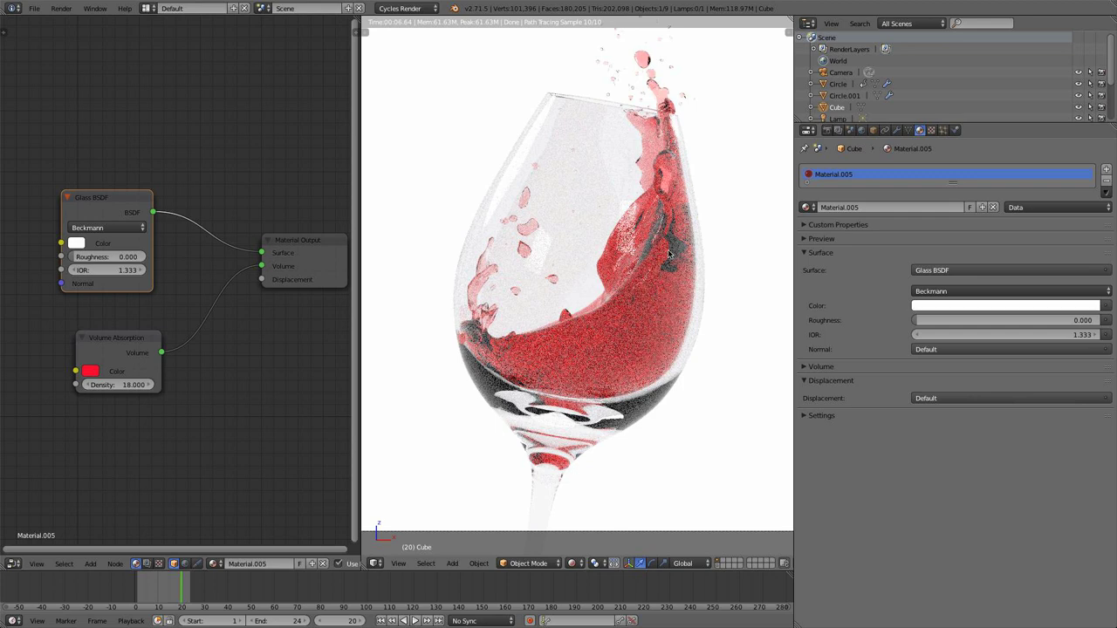
- Try scaling the liquid mesh down to about 0.98 of its size inside the glass
right_click(653, 297)
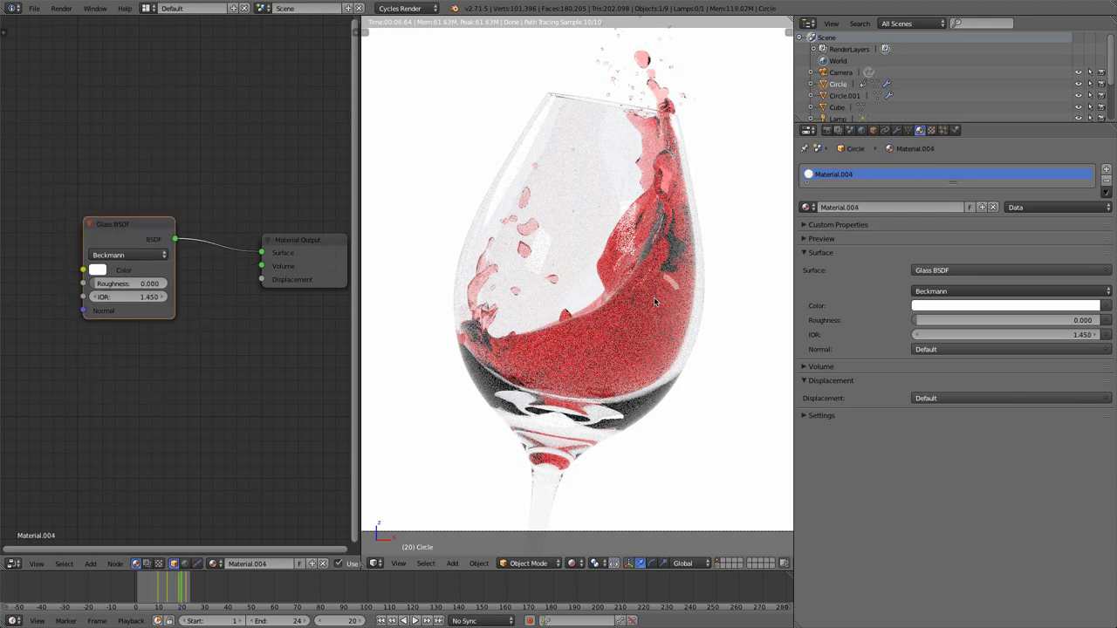
right_click(642, 63)
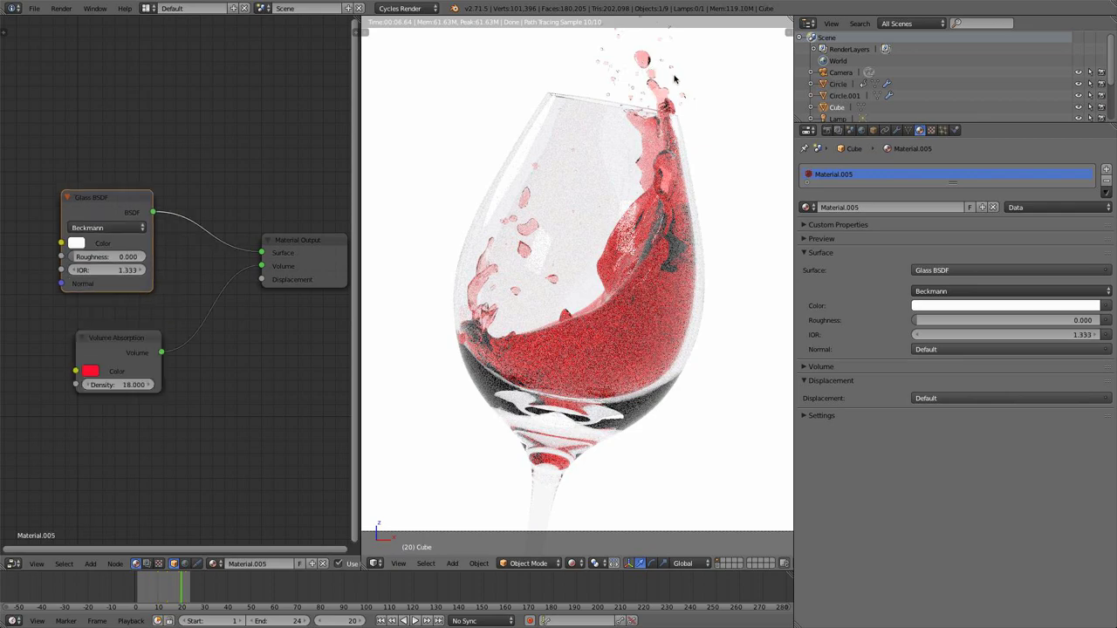
key(s)
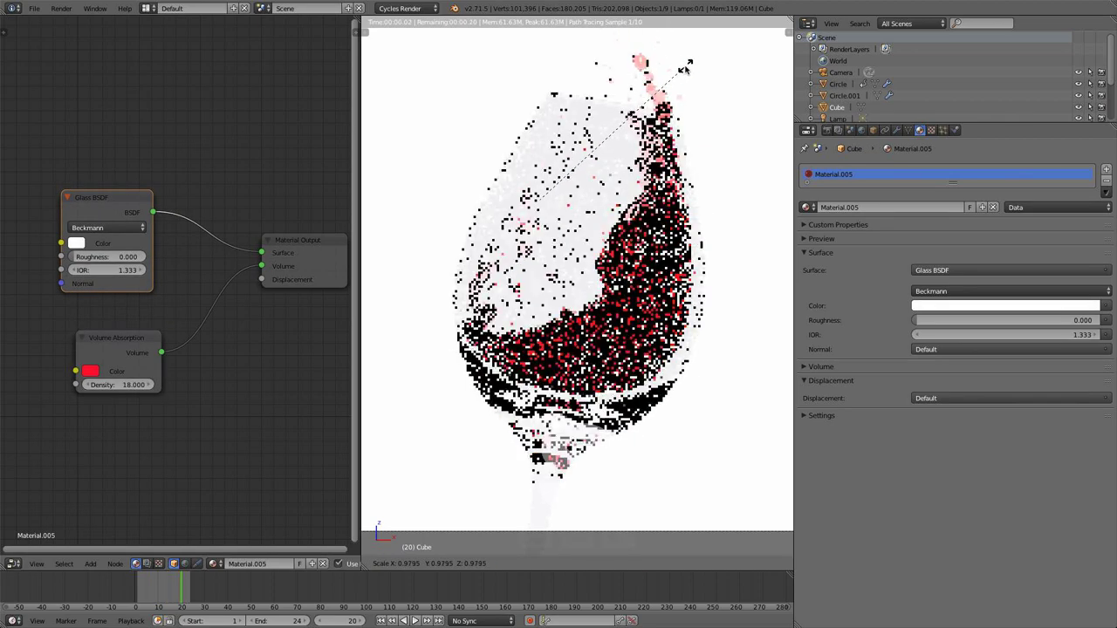
click(686, 68)
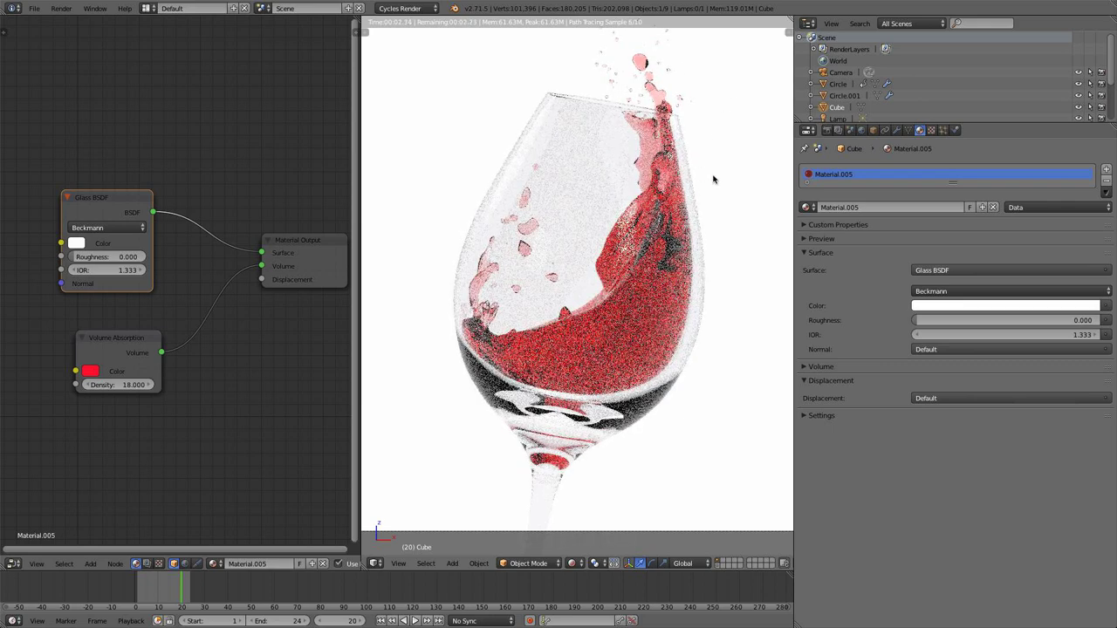
key(s)
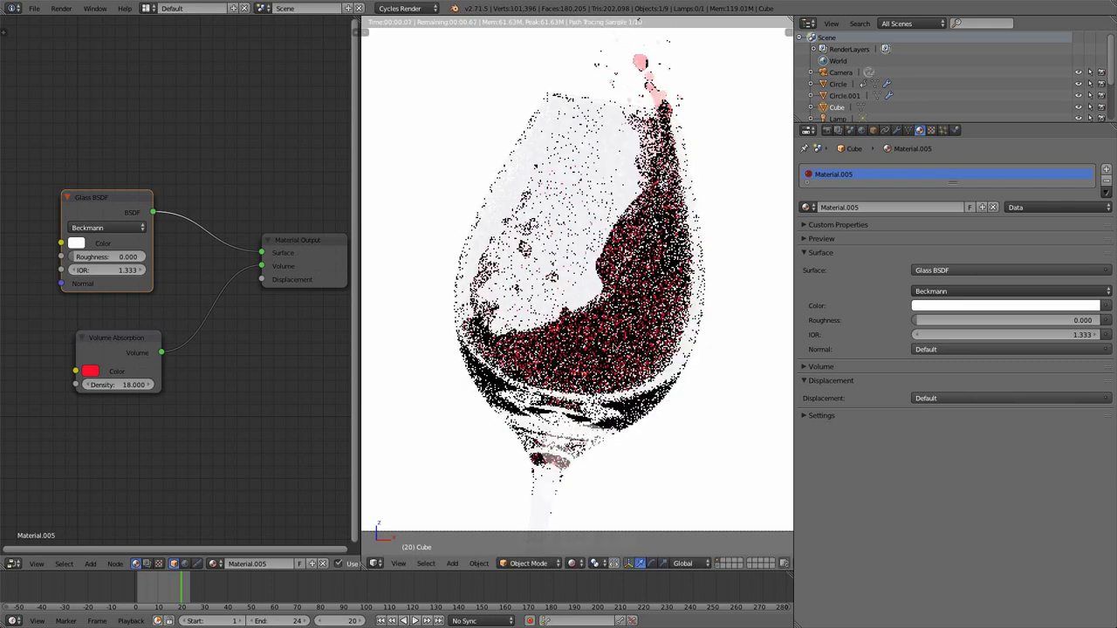
click(598, 540)
- Switch the viewport from Rendered to wireframe display and examine how the liquid mesh fits against the inner wall of the glass
click(571, 563)
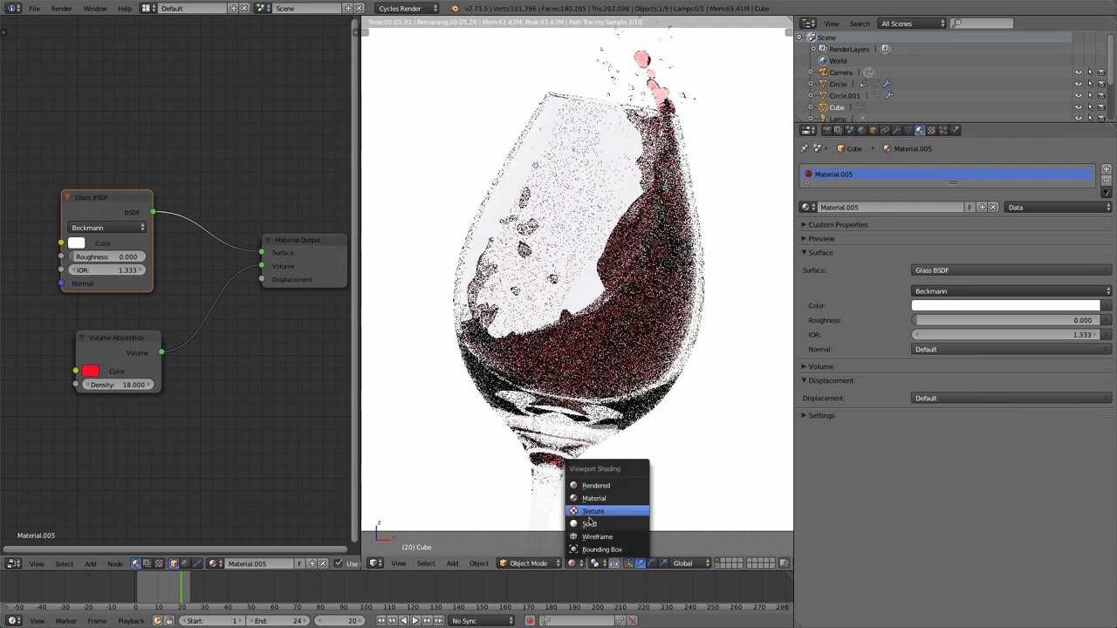
click(590, 524)
key(z)
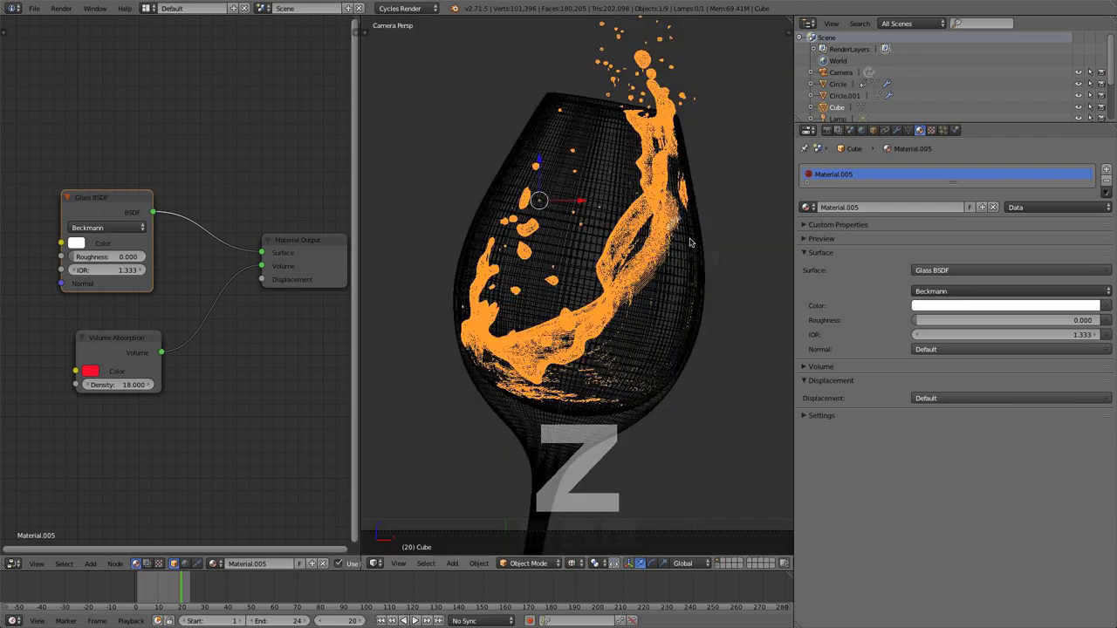
key(KP_5)
scroll(686, 250, up, 10)
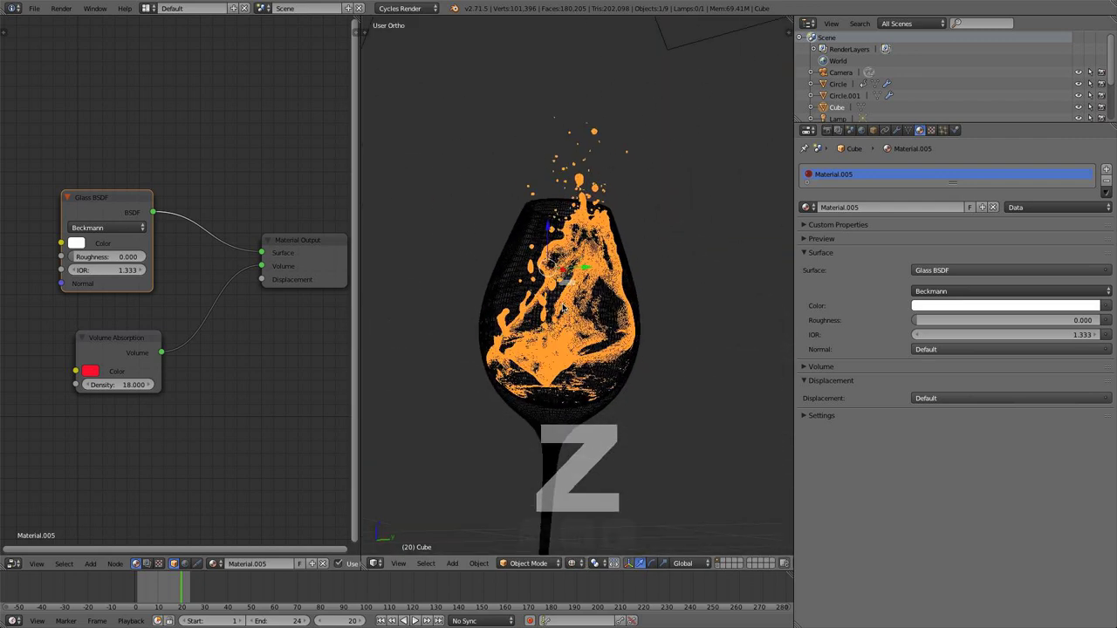
middle_drag(528, 288, 495, 302)
scroll(496, 301, up, 5)
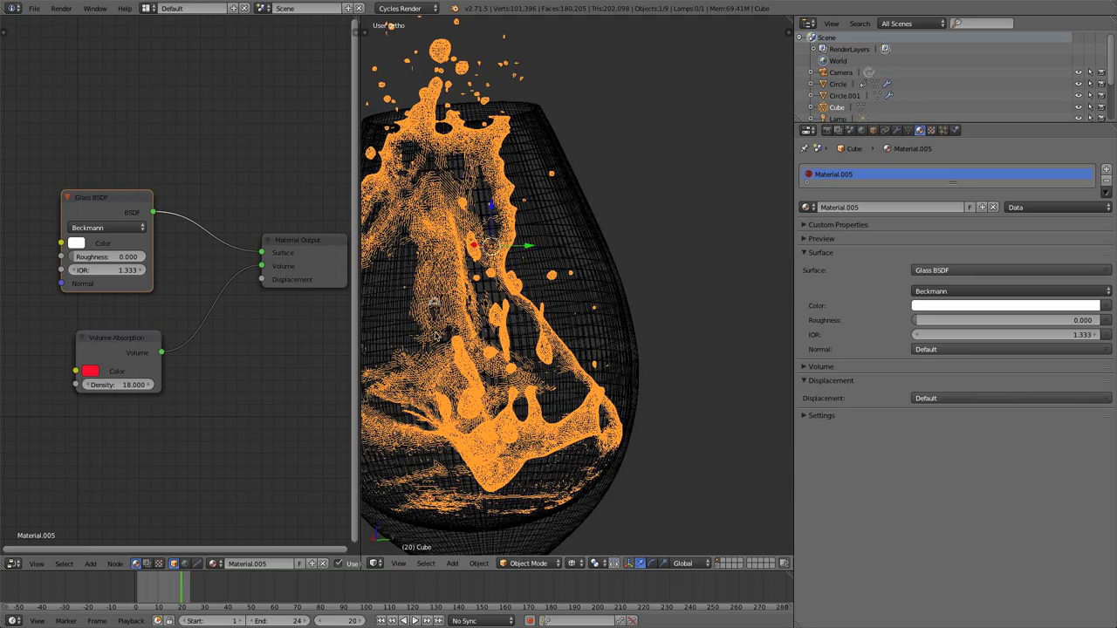
scroll(436, 335, up, 3)
middle_drag(559, 322, 442, 415)
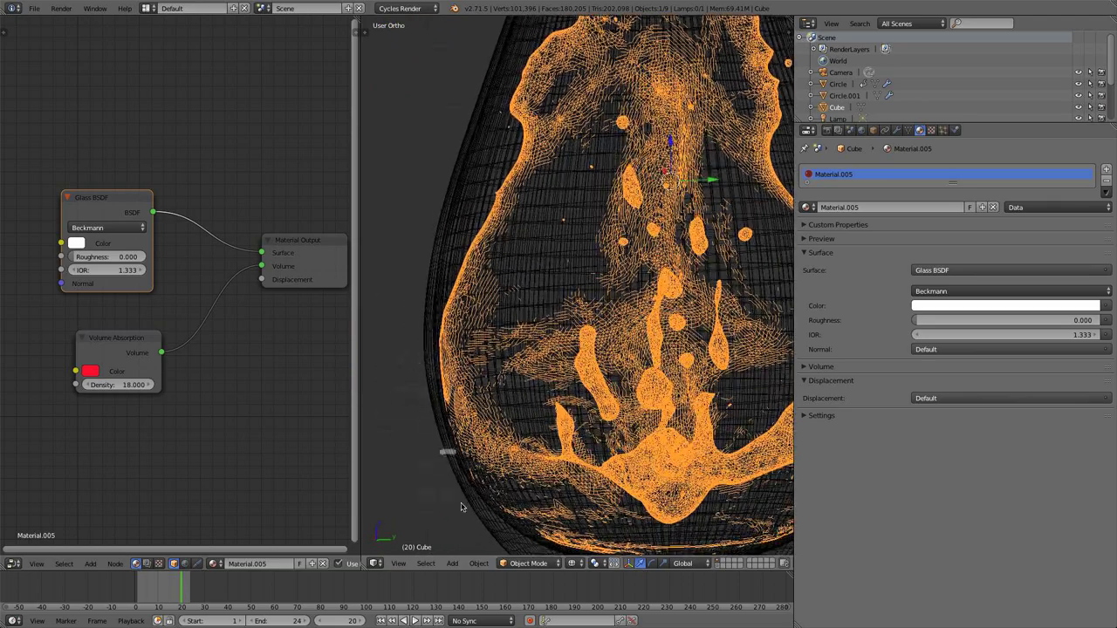
- Enter Sculpt Mode on the liquid mesh, inspect it from above and the front, and return to Object Mode
click(528, 563)
click(536, 526)
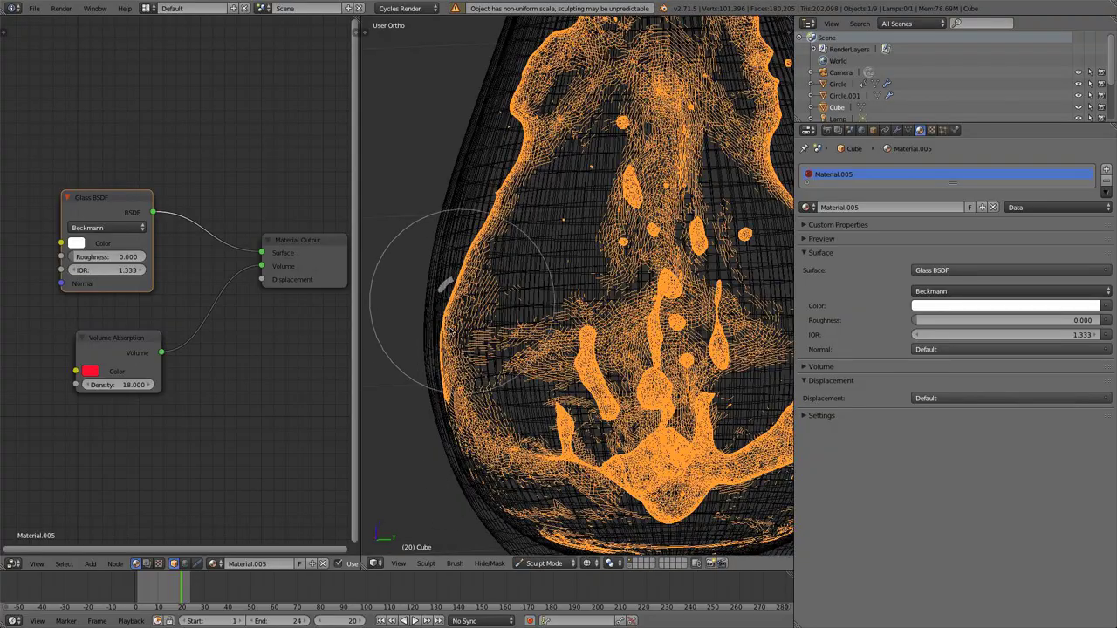
mouse_move(463, 397)
middle_down()
mouse_move(463, 419)
mouse_move(471, 349)
mouse_move(524, 323)
mouse_move(502, 218)
middle_up()
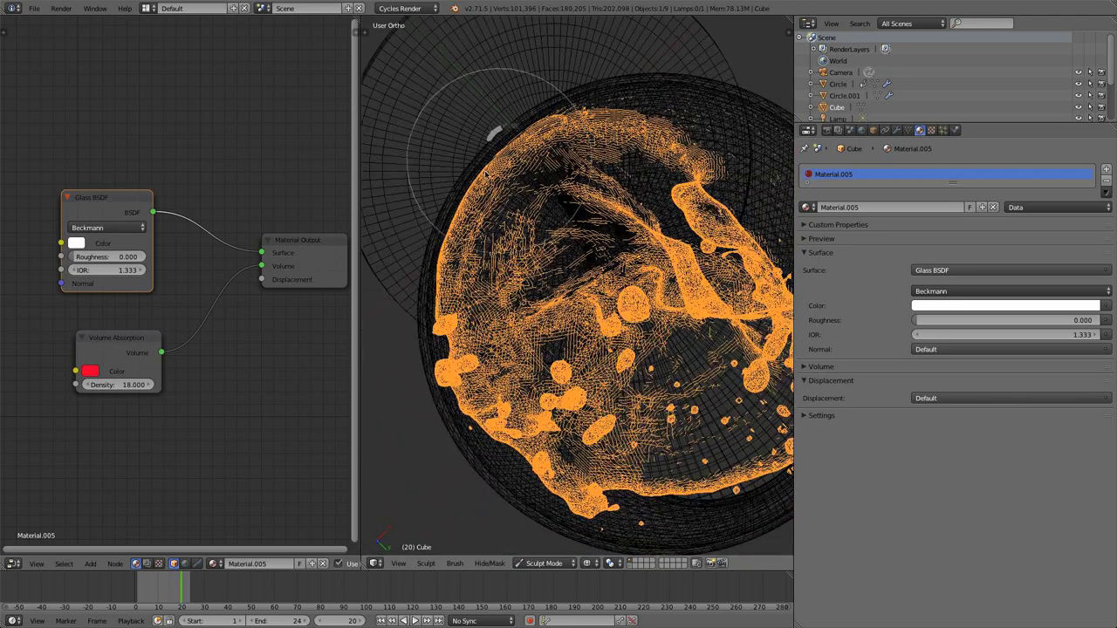
mouse_move(423, 288)
middle_down()
mouse_move(408, 316)
mouse_move(445, 366)
mouse_move(489, 379)
mouse_move(548, 424)
mouse_move(533, 424)
mouse_move(588, 384)
middle_up()
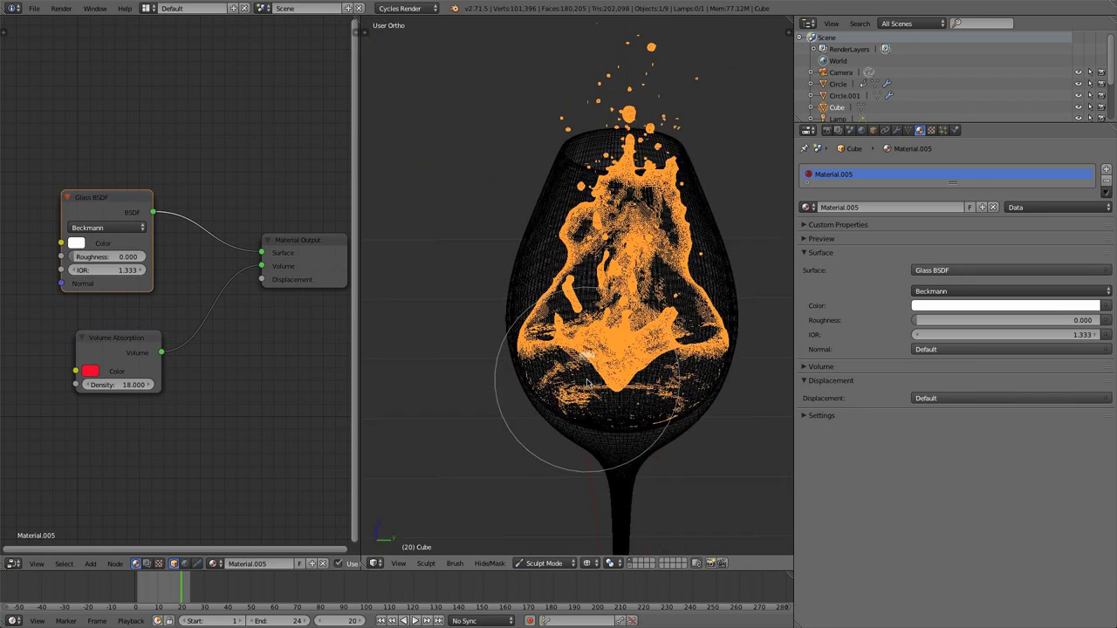
key(KP_1)
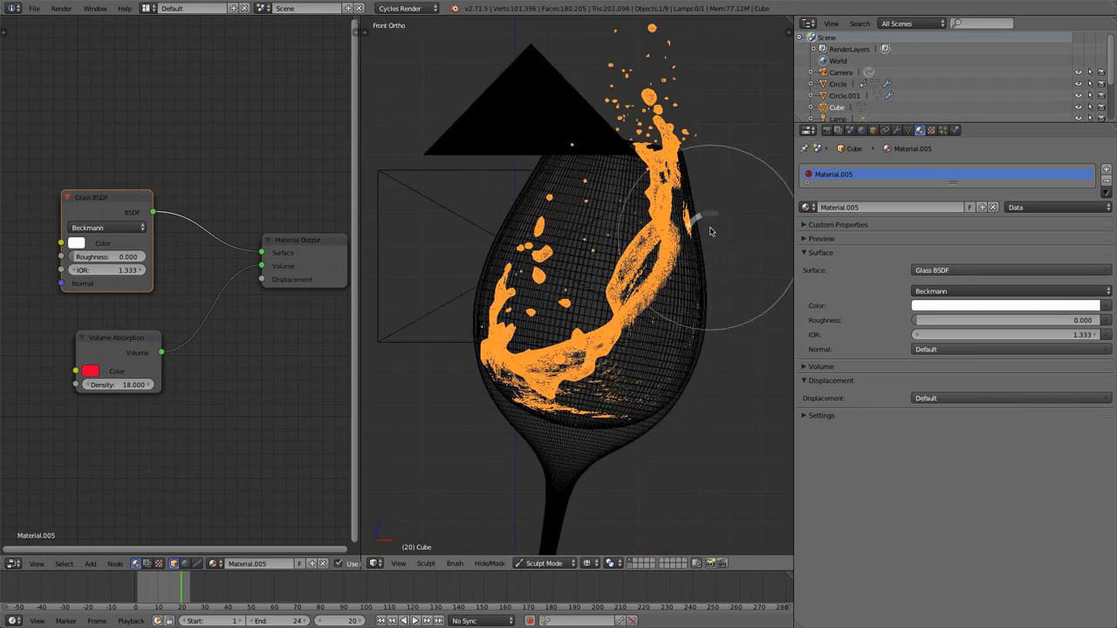
click(542, 563)
click(542, 538)
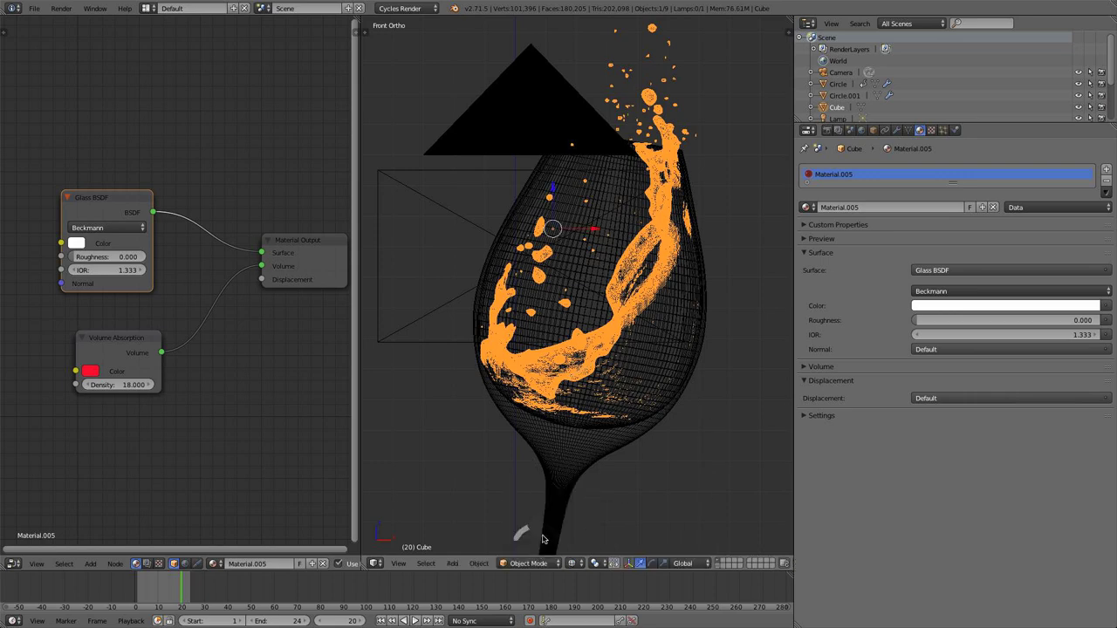
- Return to the camera view with the whole frame in sight and select the camera
scroll(601, 382, down, 2)
key(KP_5)
key(KP_0)
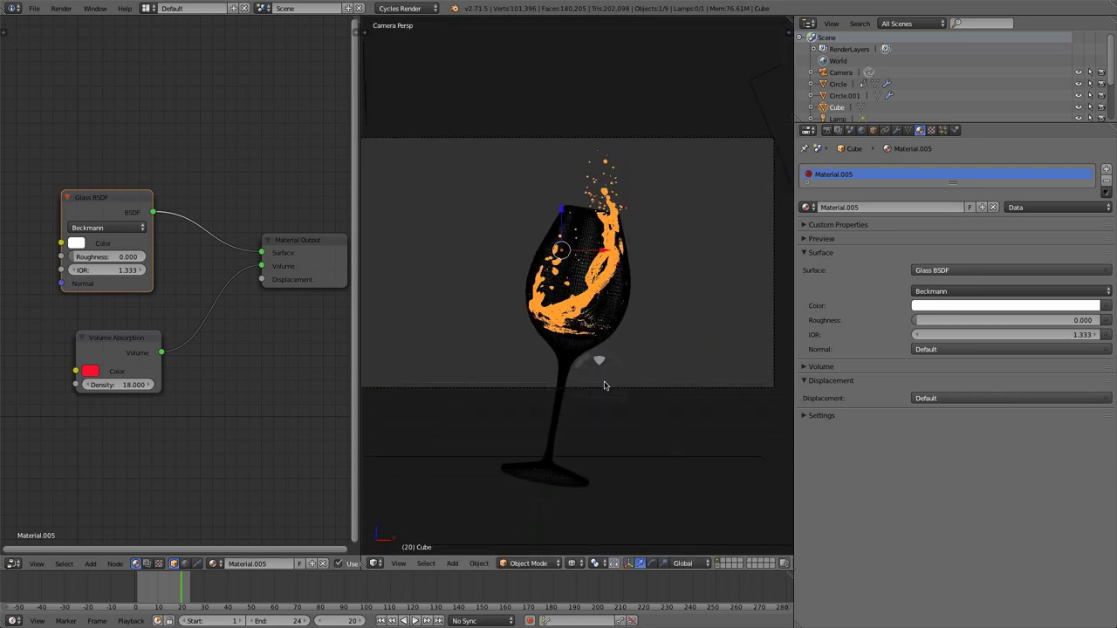
scroll(611, 375, down, 2)
right_click(625, 347)
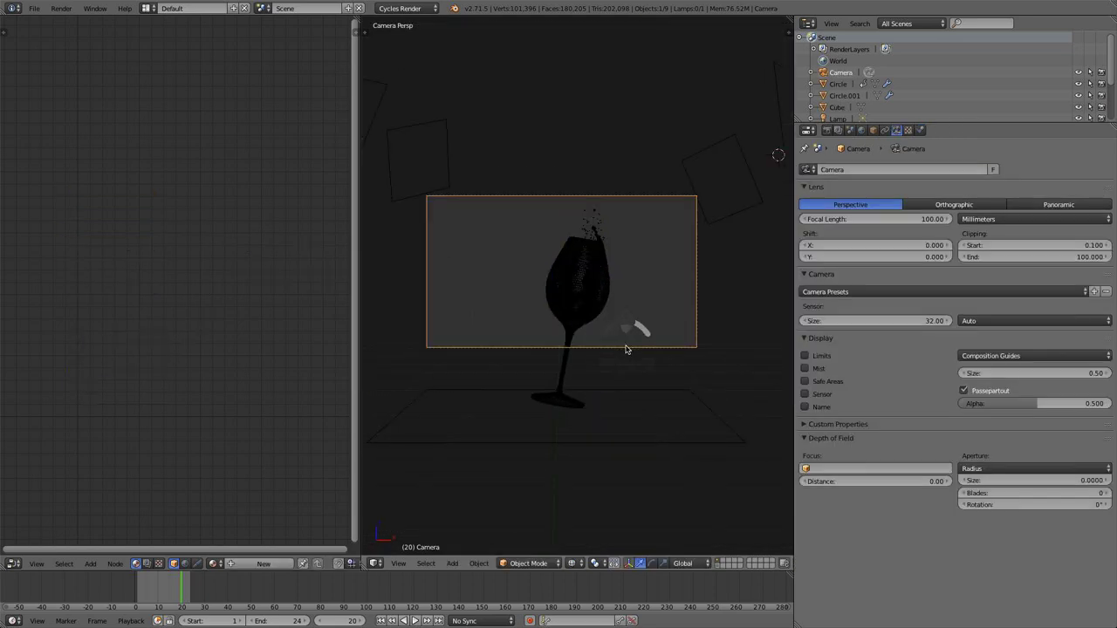
- Set the render resolution to a portrait 1080 × 1920 px at 100% scale
click(827, 131)
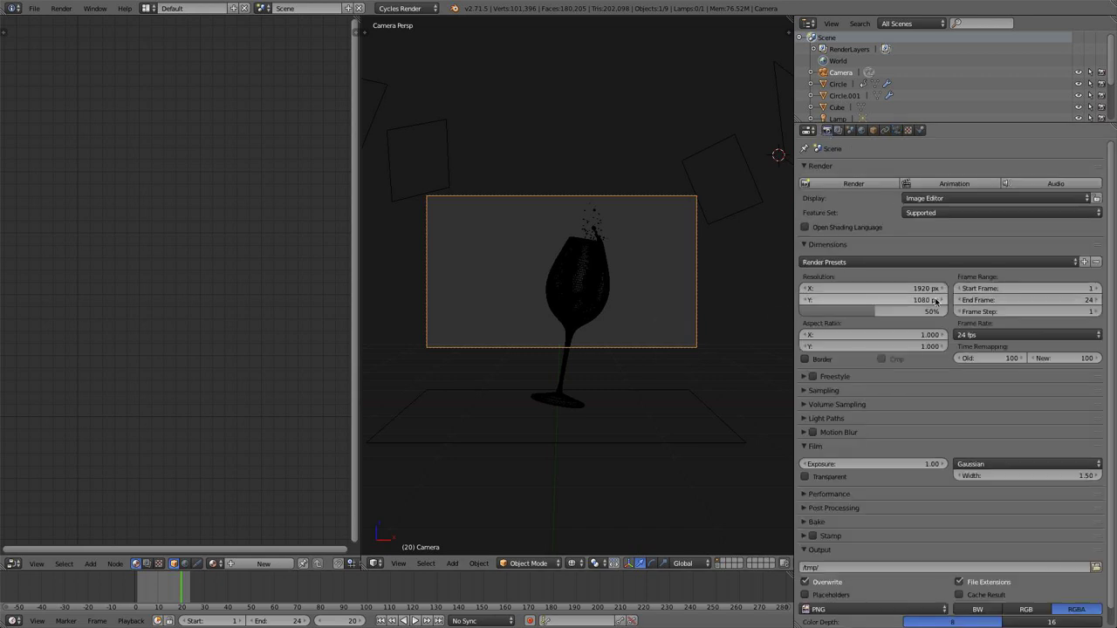
click(905, 300)
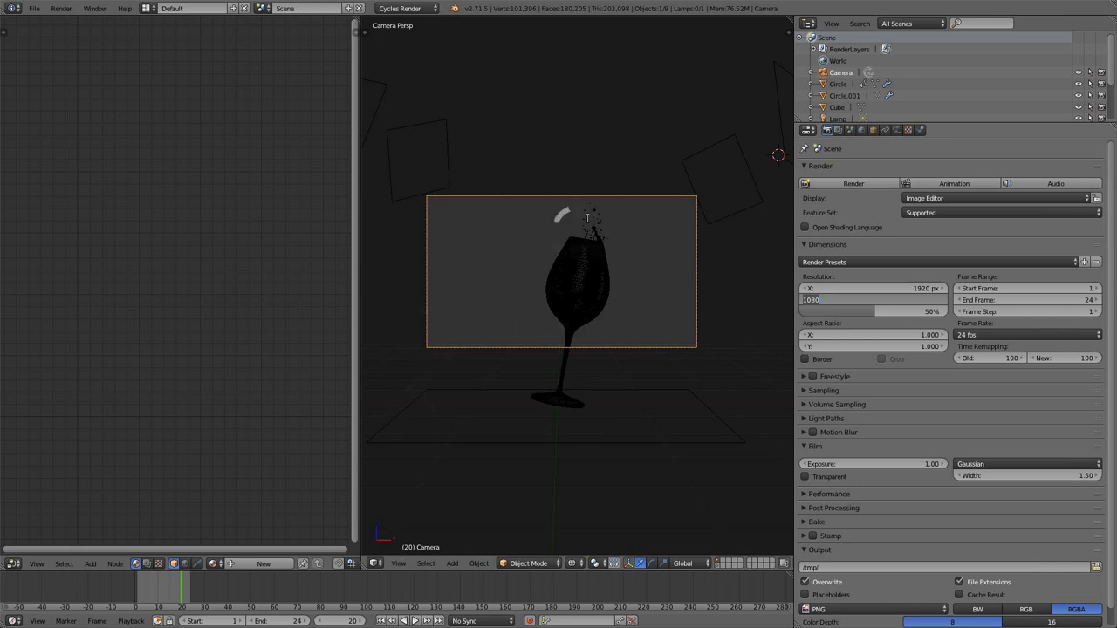
text(1920)
key(Return)
click(881, 288)
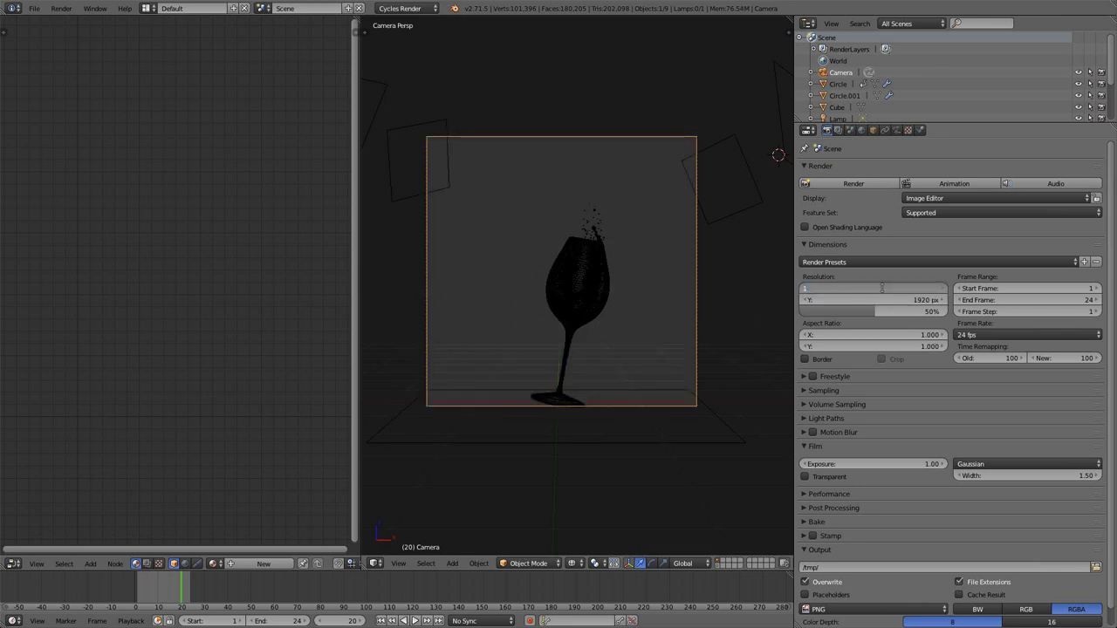
text(1080)
key(Return)
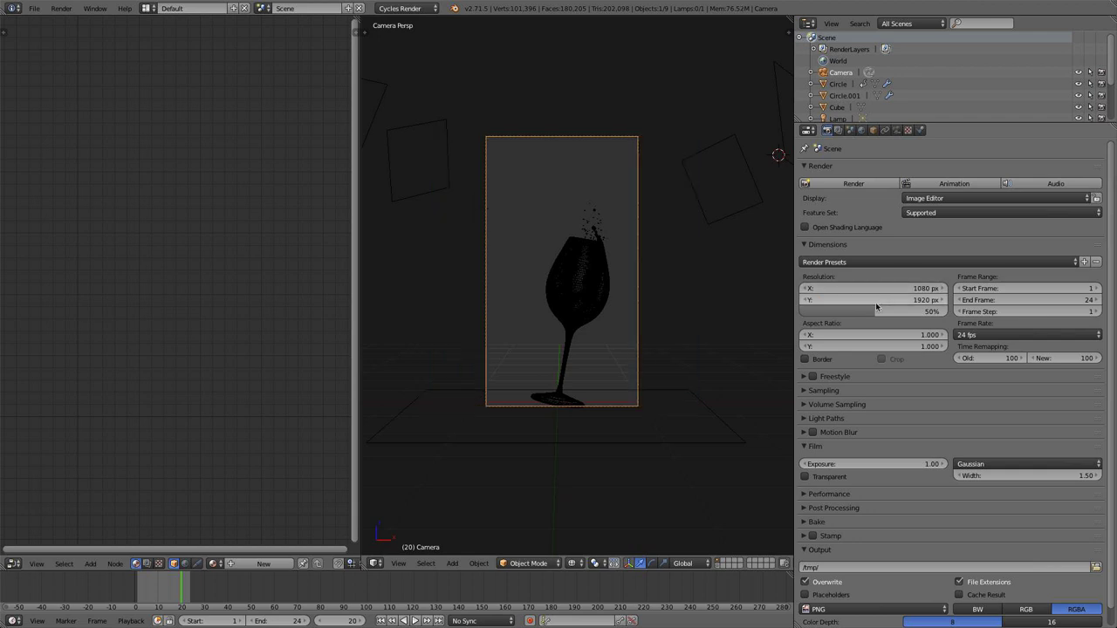
click(879, 312)
text(100)
key(Return)
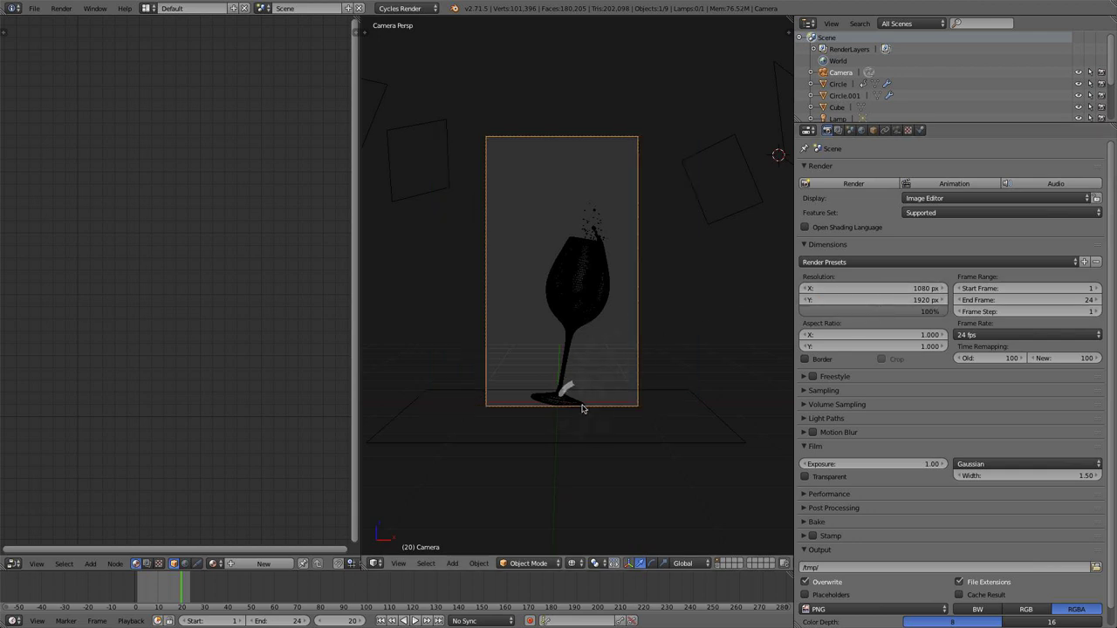
- Move the camera forward along its local Z axis until the bowl and splash nearly fill the height of the frame
right_click(582, 403)
right_click(640, 361)
key(g)
key(z)
key(z)
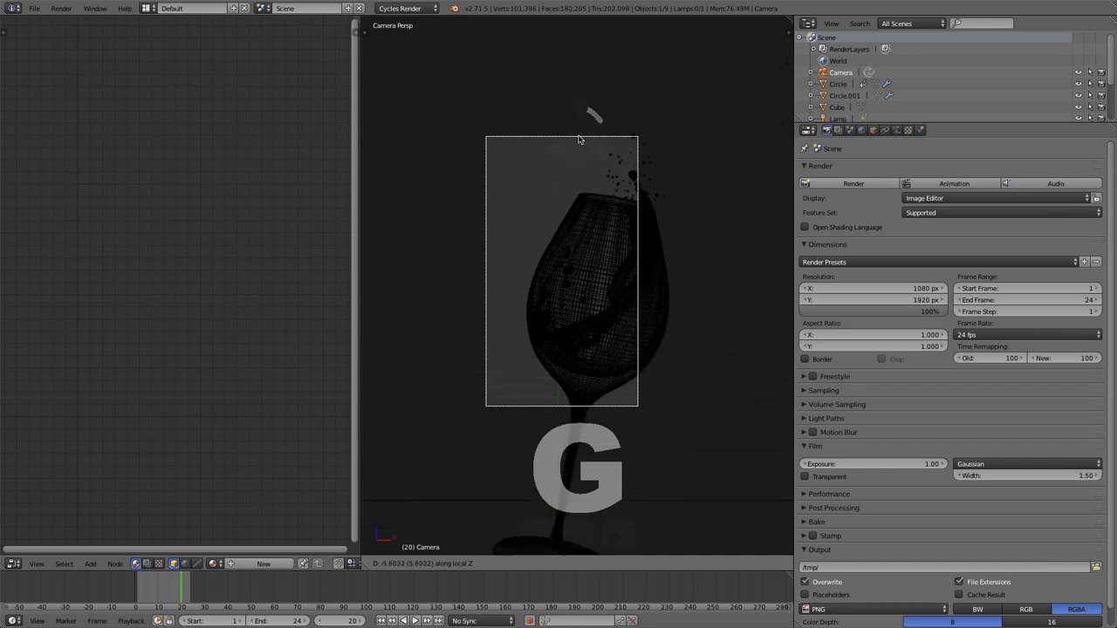
right_click(576, 243)
- Shift the camera along the global X axis so the glass bowl is horizontally centered in the portrait frame
key(g)
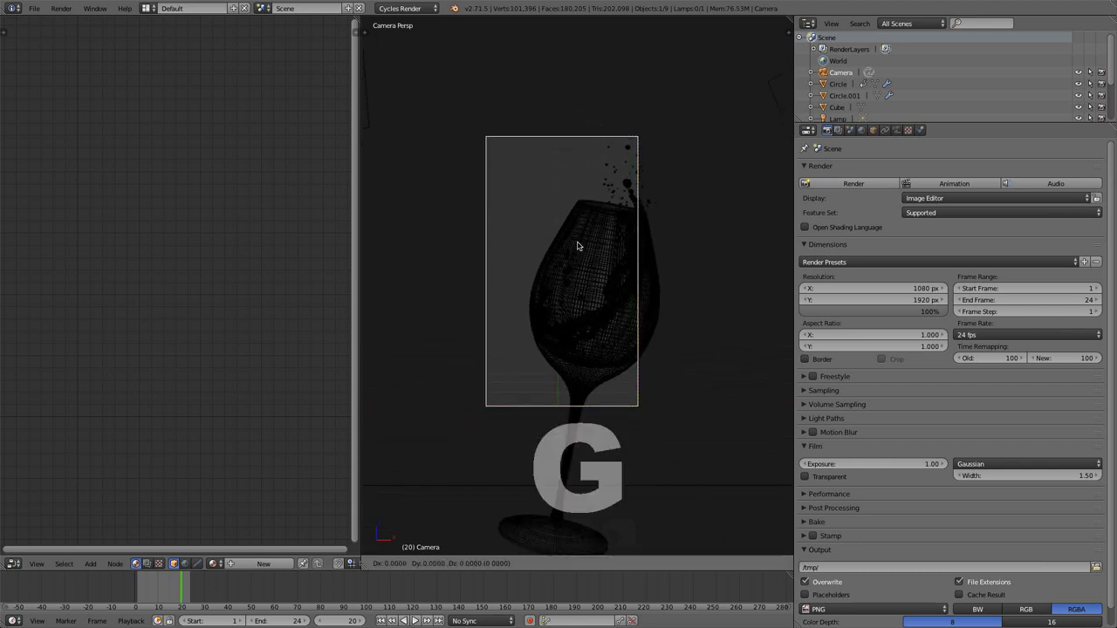
key(z)
key(x)
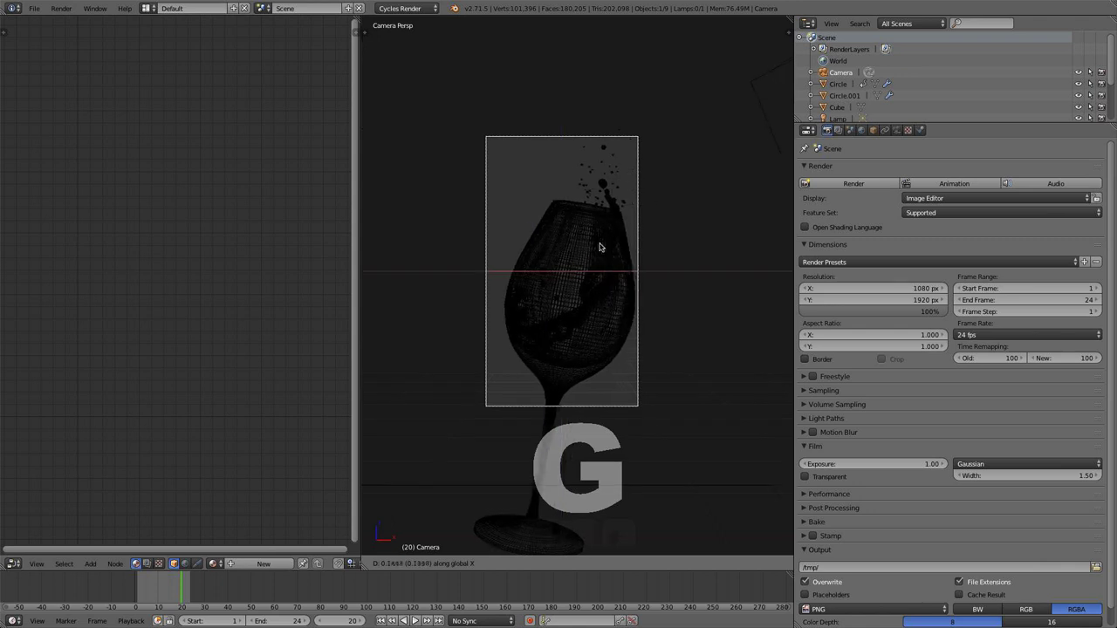
click(599, 244)
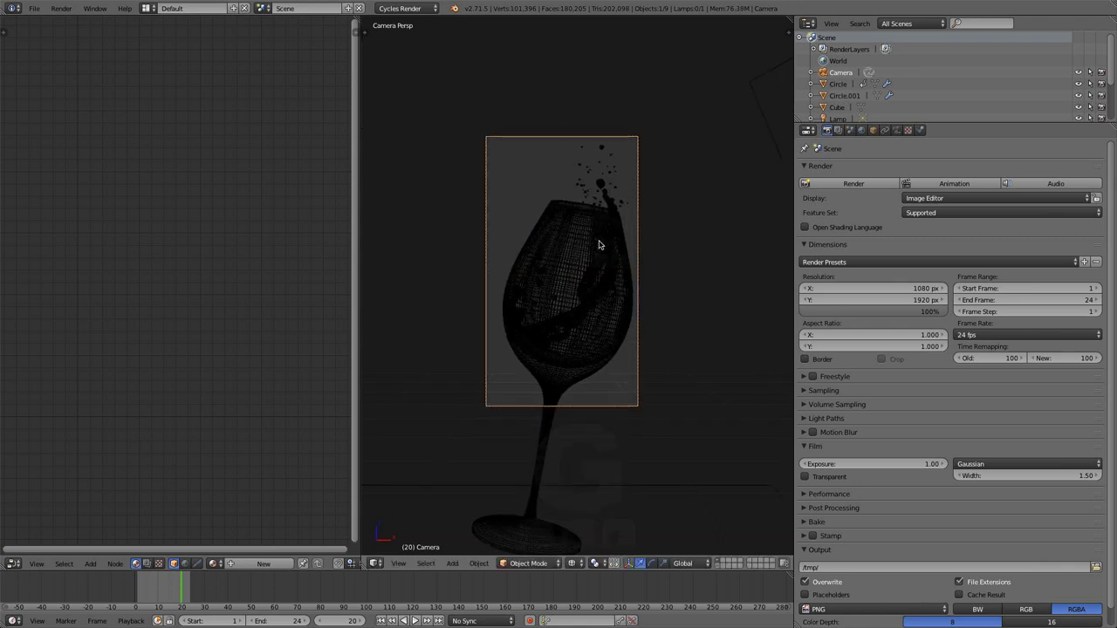
- Fine-tune the camera's position along the global Z and X axes to adjust the glass and splash within the portrait frame
key(g)
key(z)
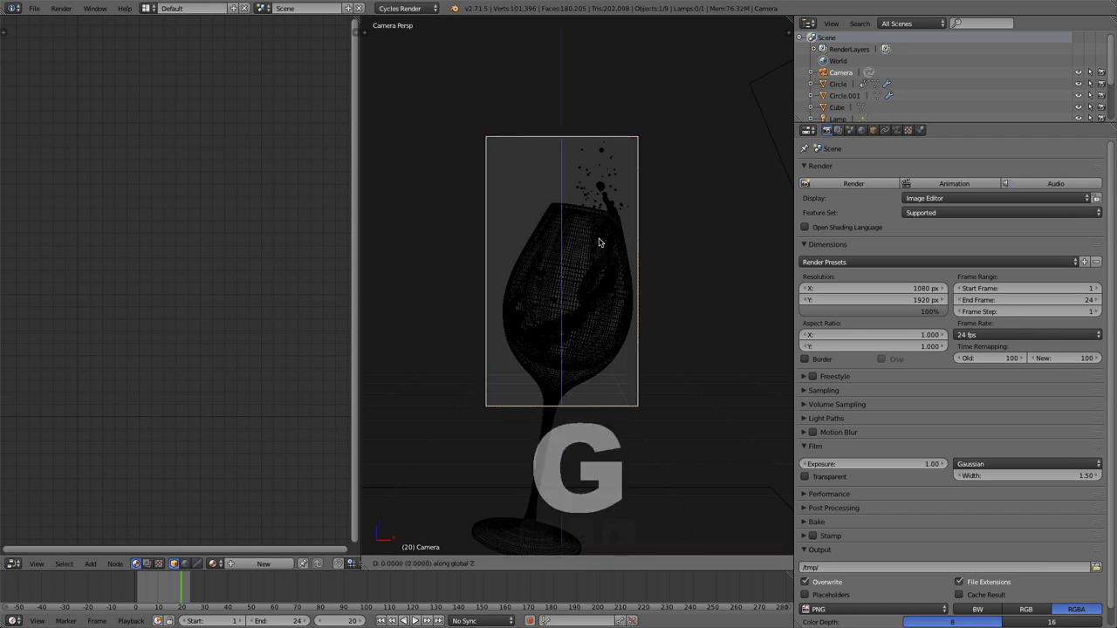
key(x)
click(600, 244)
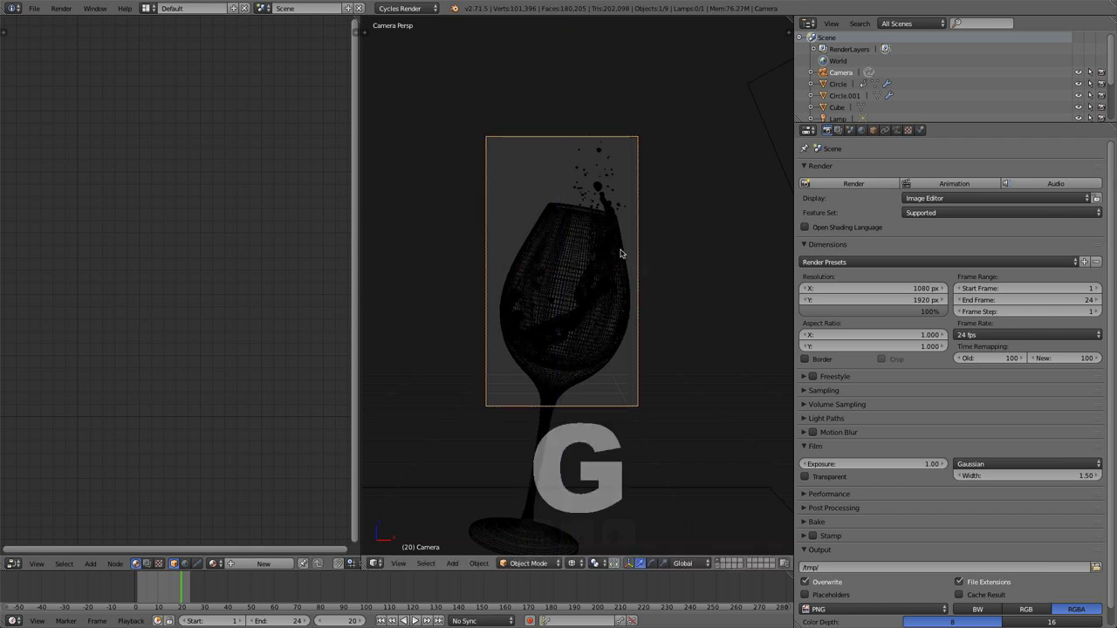
key(g)
key(x)
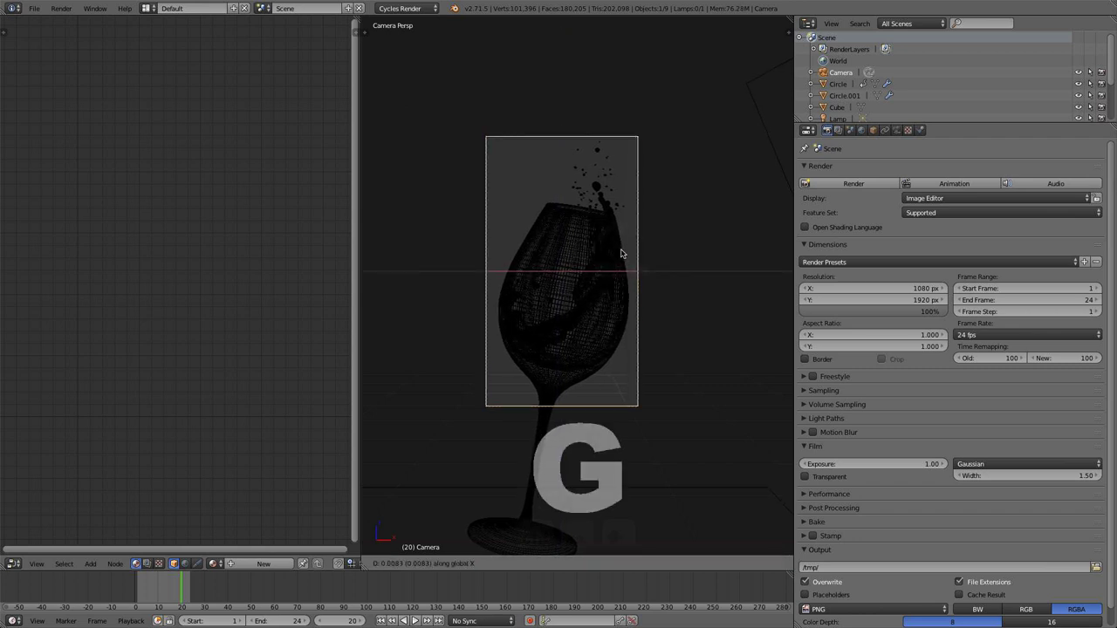
click(622, 253)
- Display the camera's limits and set its depth of field distance to 4.94 so the focus falls on the wine glass
middle_drag(646, 247, 777, 228)
scroll(783, 273, down, 3)
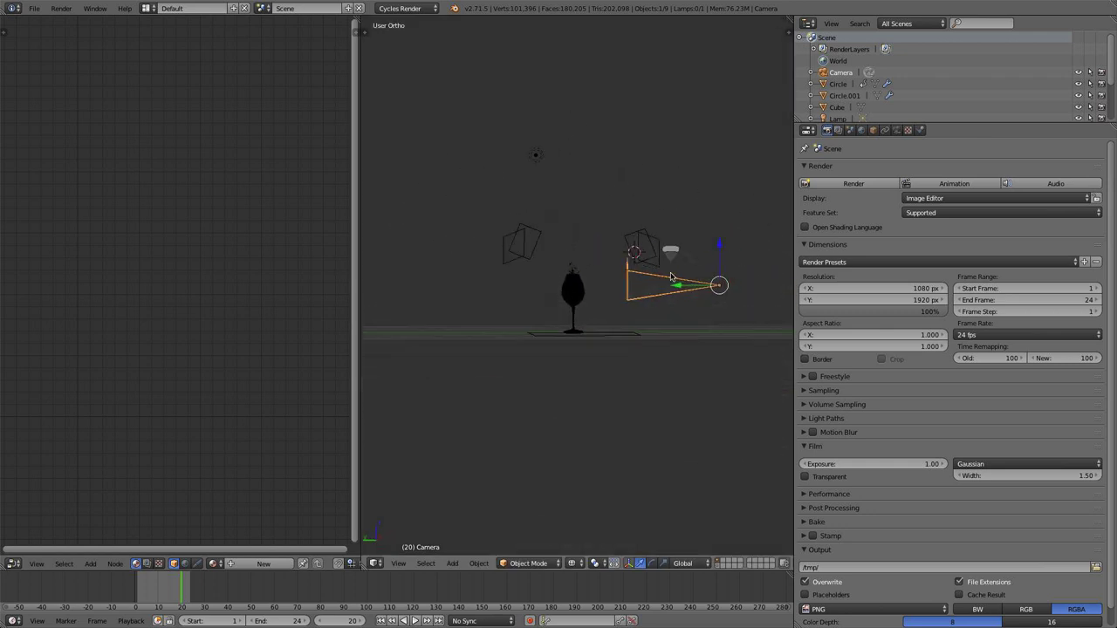
click(896, 130)
click(813, 356)
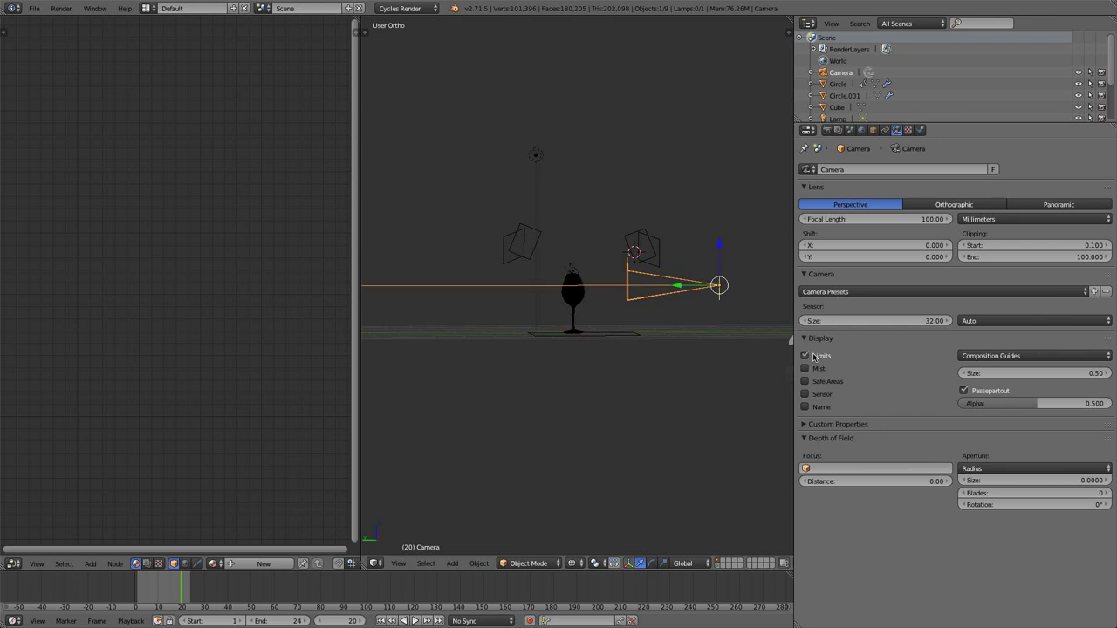
drag(847, 489, 859, 490)
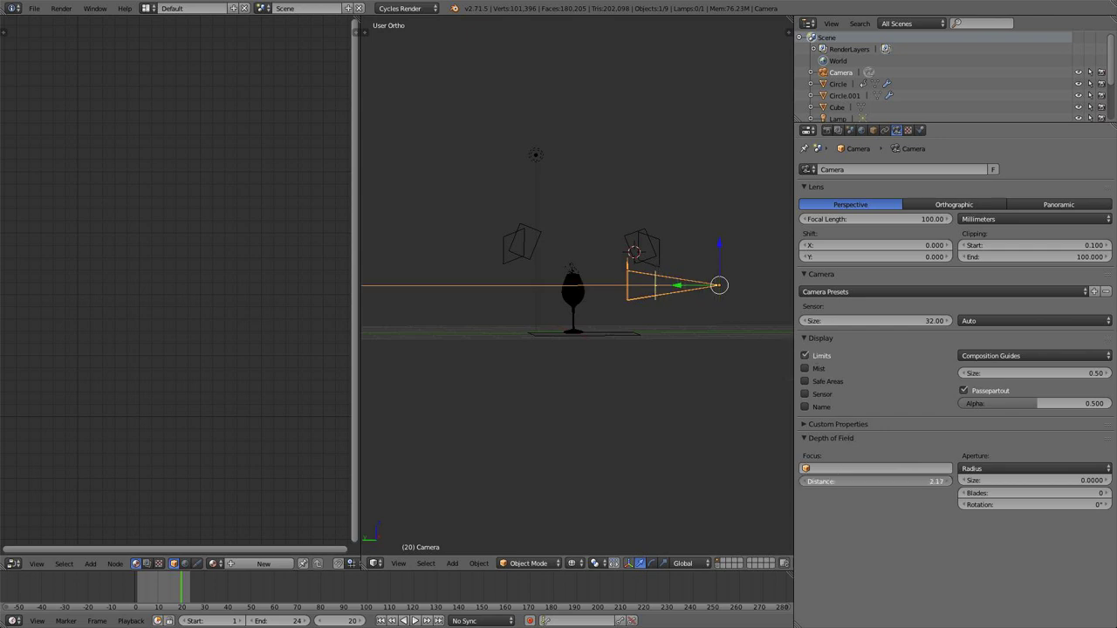
drag(877, 480, 890, 481)
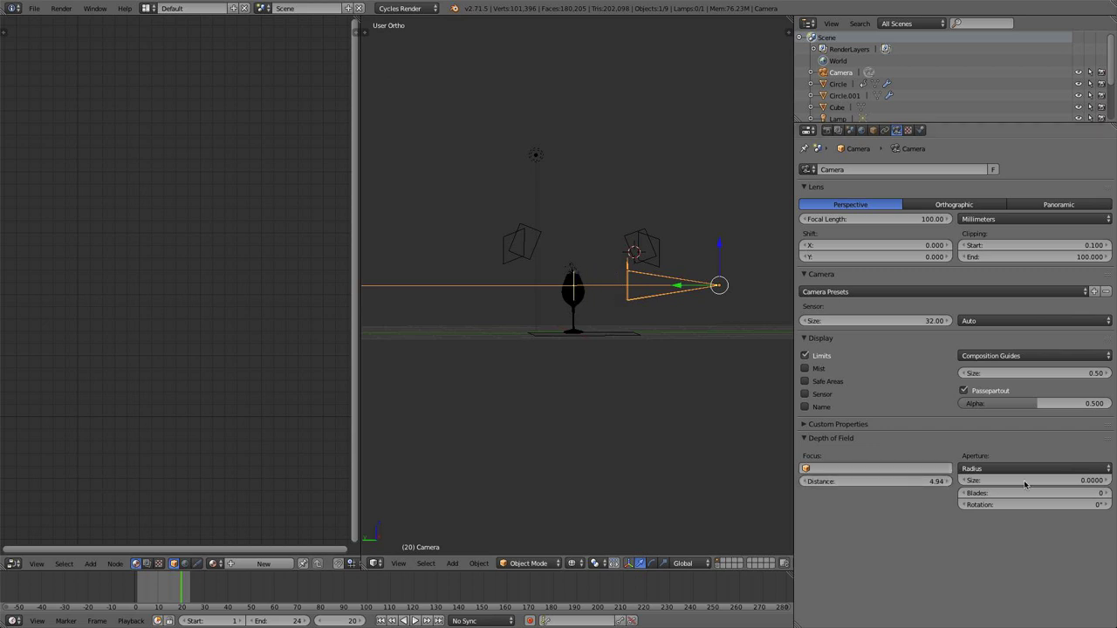
- Set the camera aperture to F/stop with a number of 1.8, 9 blades and a rotation of 15°
click(1069, 472)
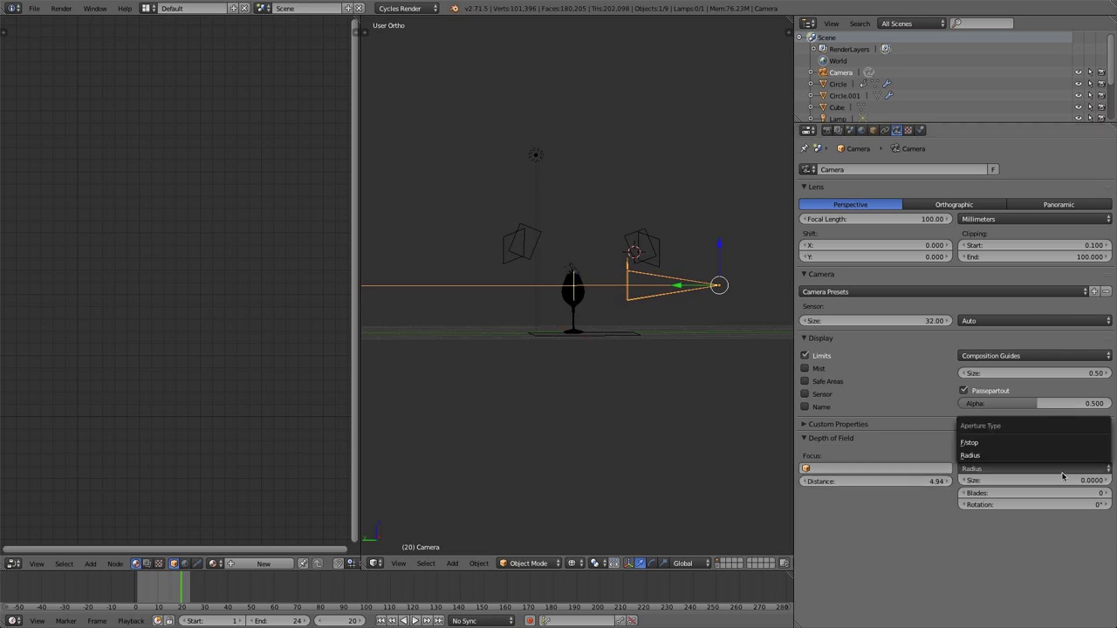
click(1028, 444)
click(1026, 481)
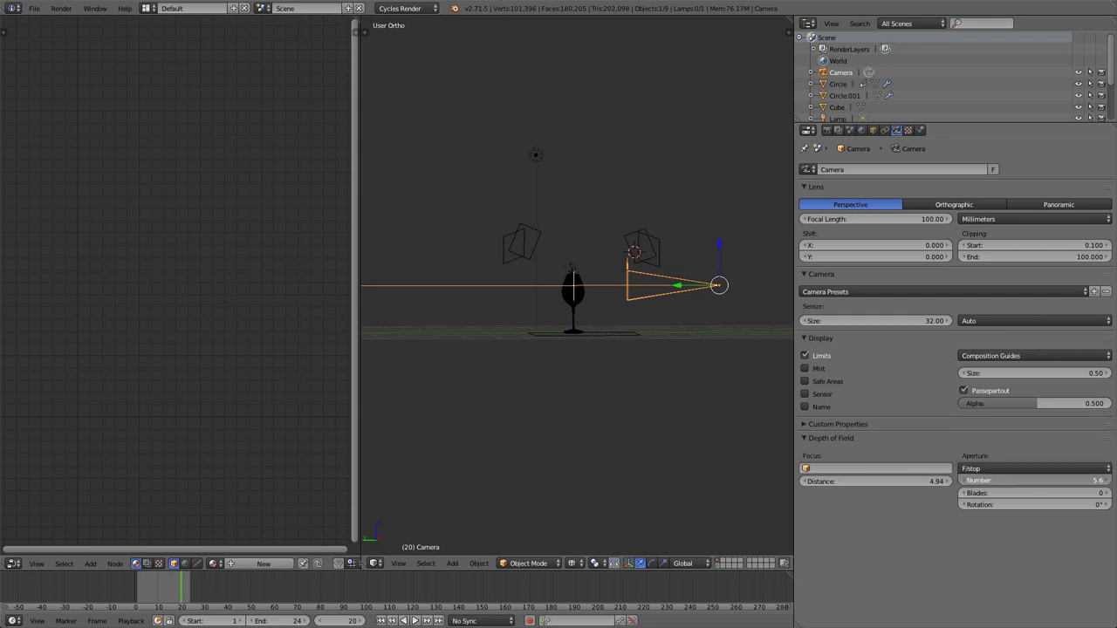
text(2.0)
click(1030, 494)
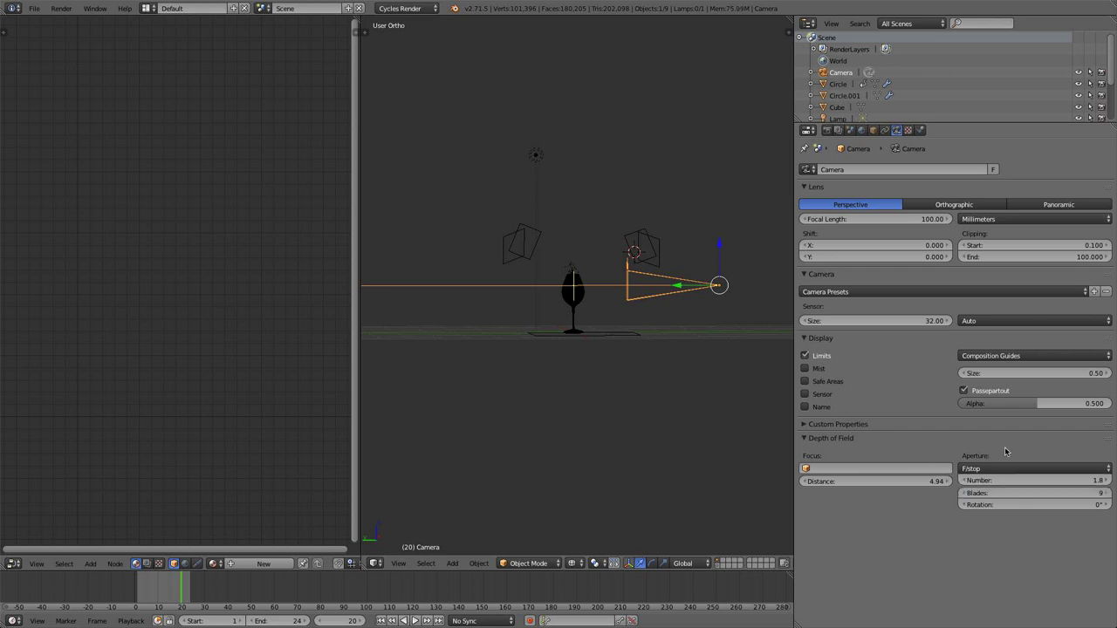
key(Return)
click(995, 504)
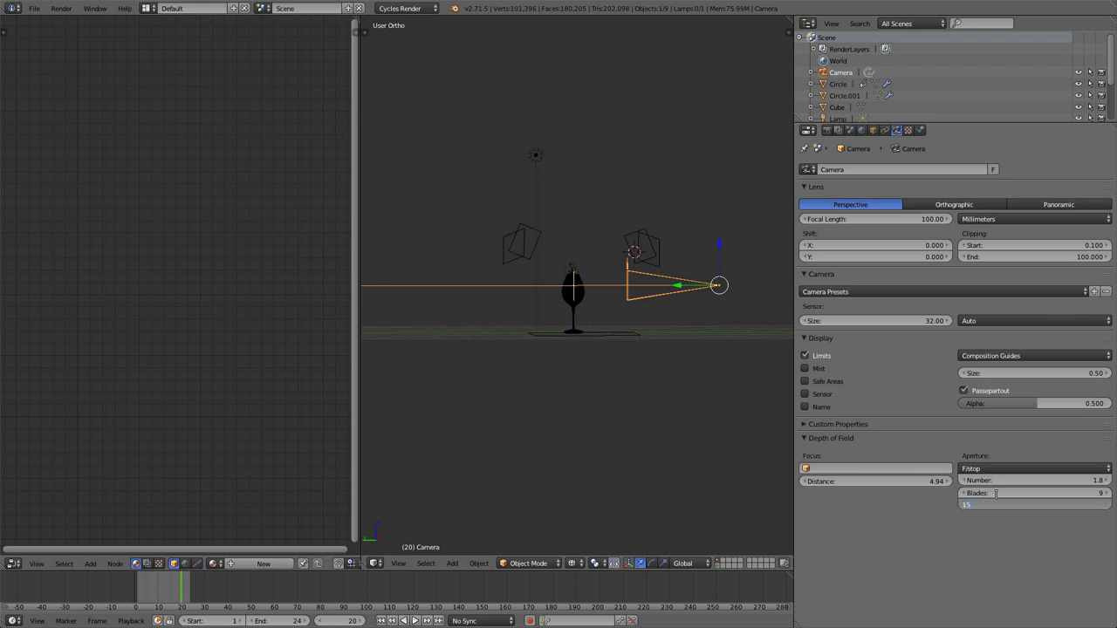
text(15)
key(Return)
- Return to the camera view and save the file
key(KP_0)
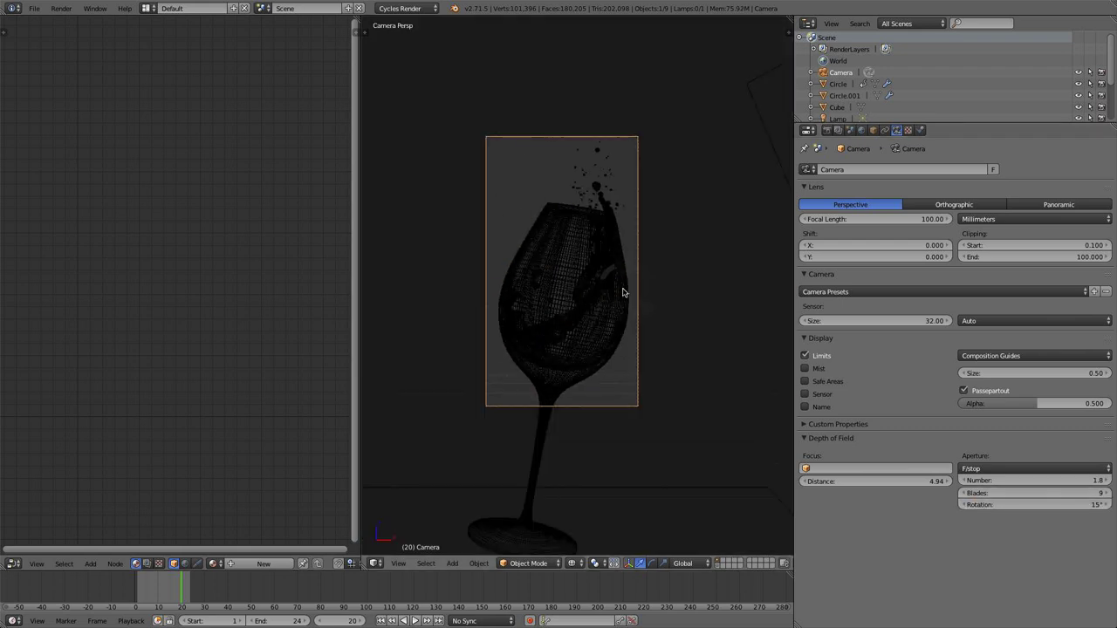
scroll(622, 292, up, 2)
click(34, 8)
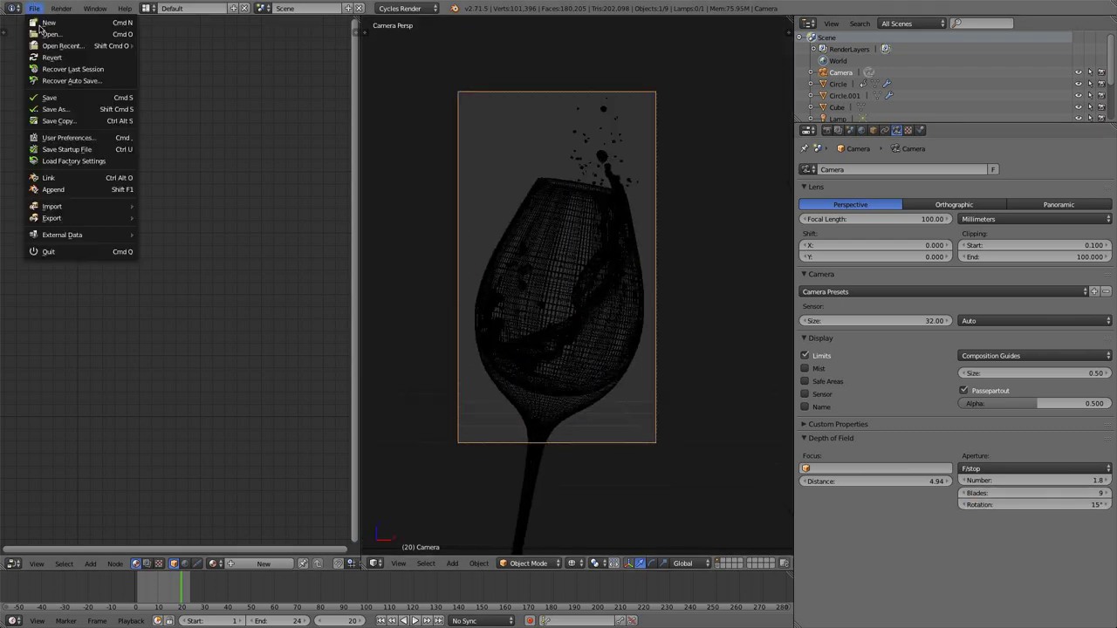
click(68, 97)
- Set the render samples to 200 and save the file again
click(828, 130)
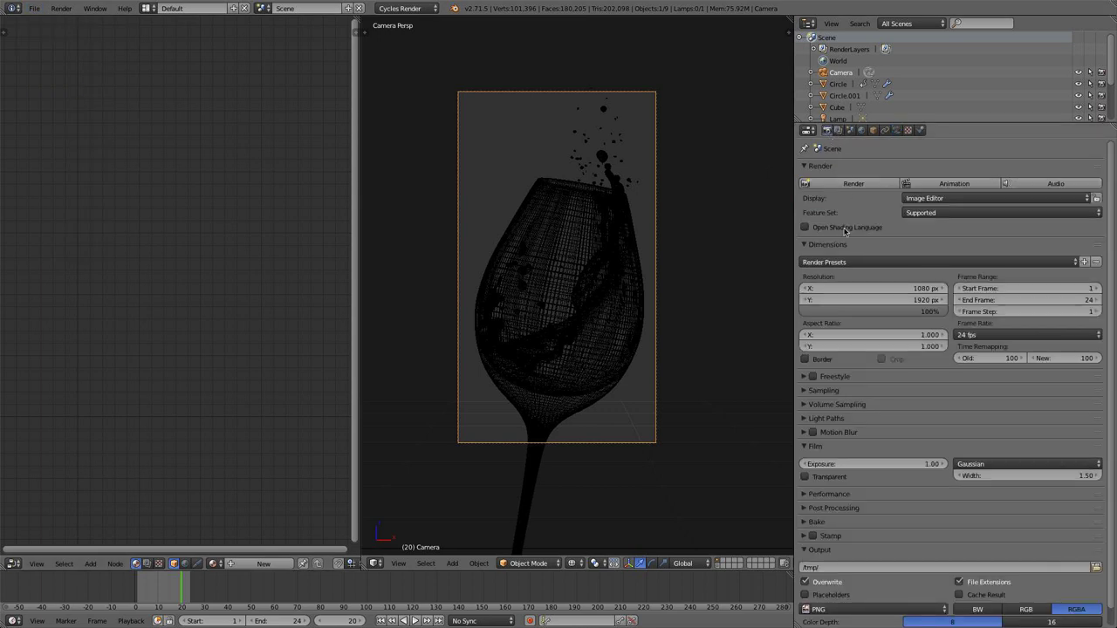
scroll(967, 321, down, 1)
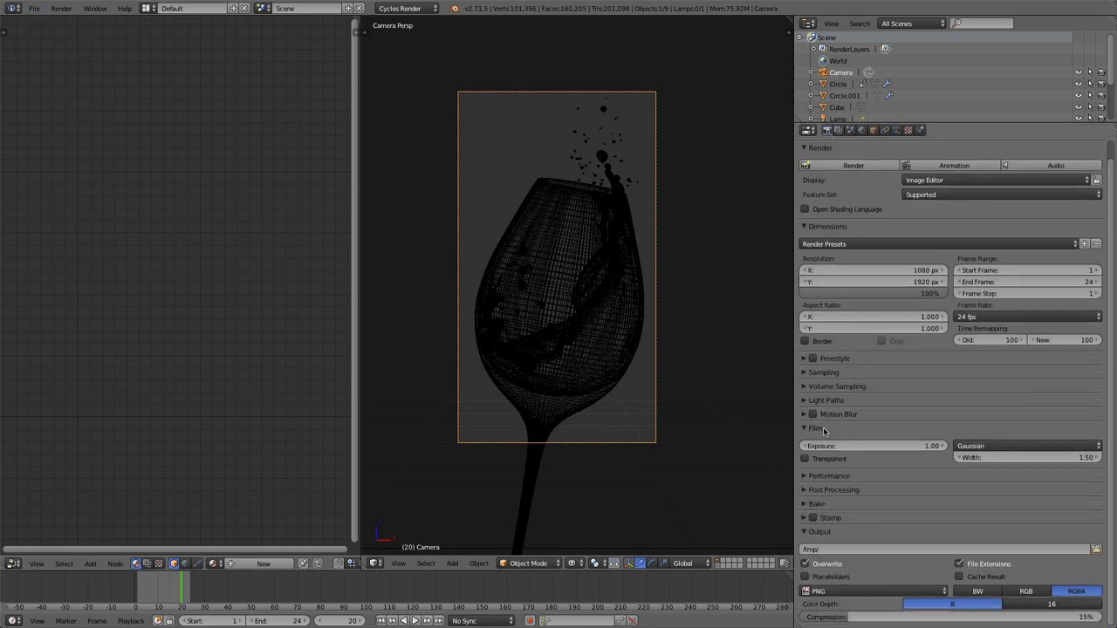
click(822, 373)
click(1017, 431)
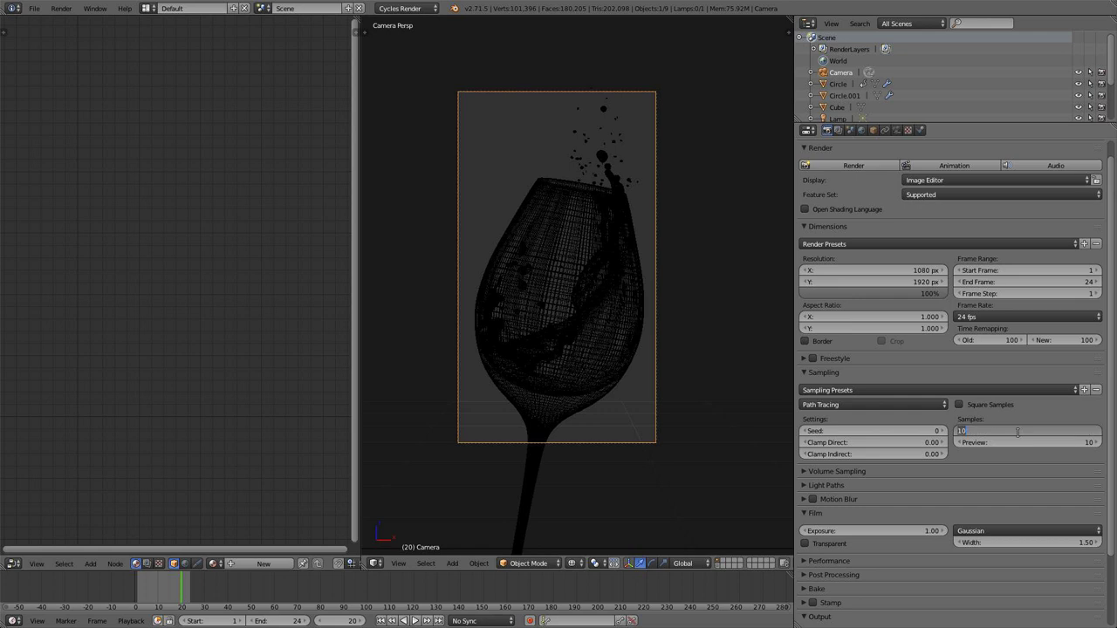
text(200)
key(Return)
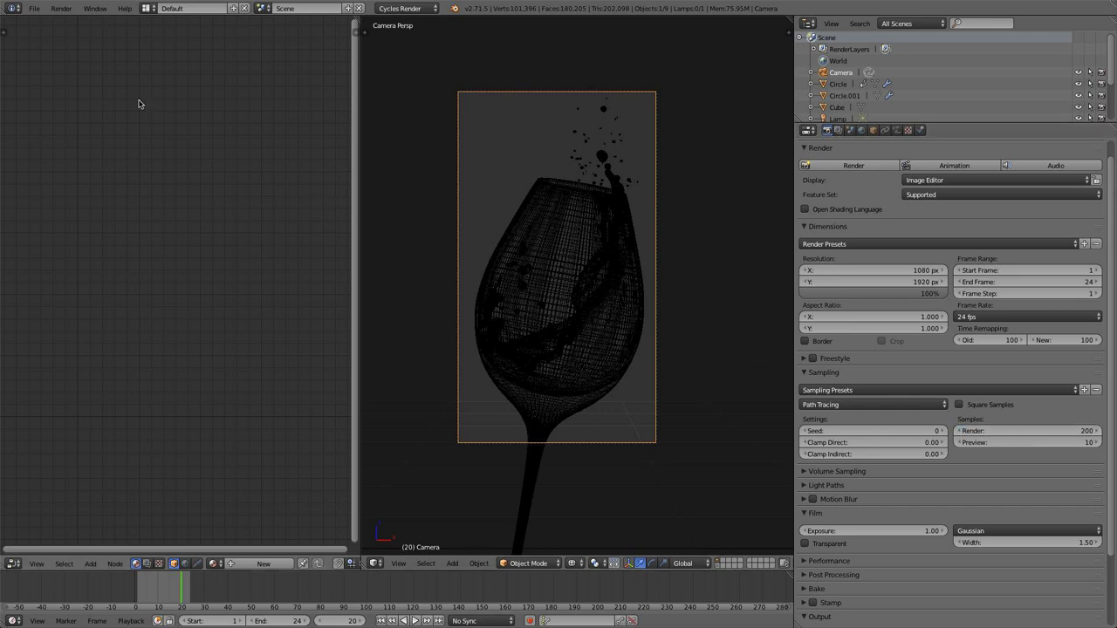
click(34, 8)
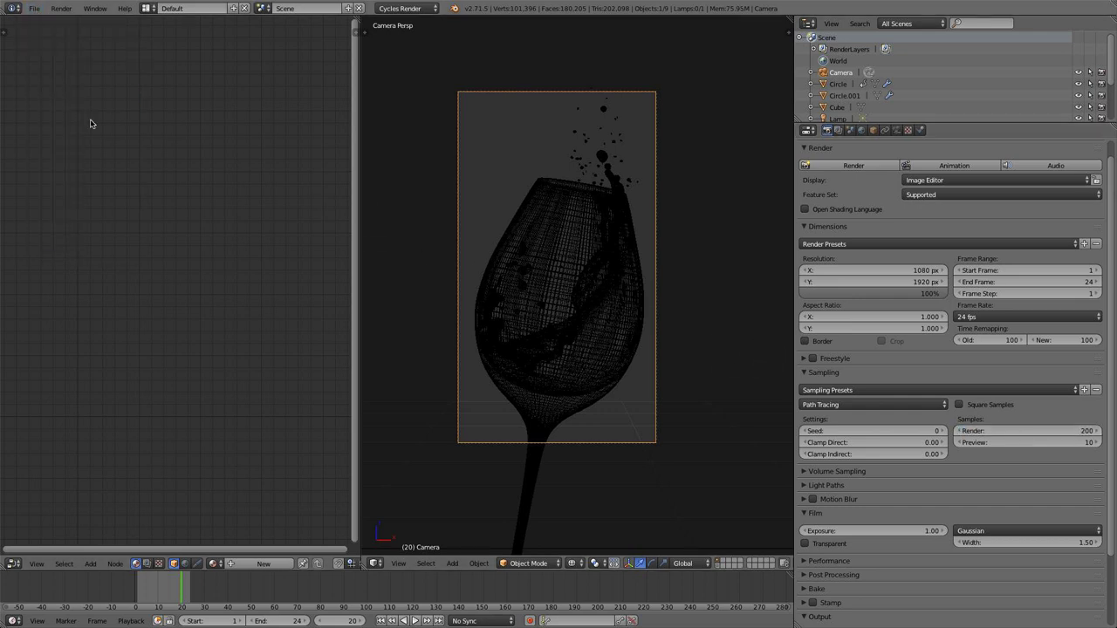
- Switch the viewport to solid shading and render the current frame as a still image
click(574, 562)
click(576, 524)
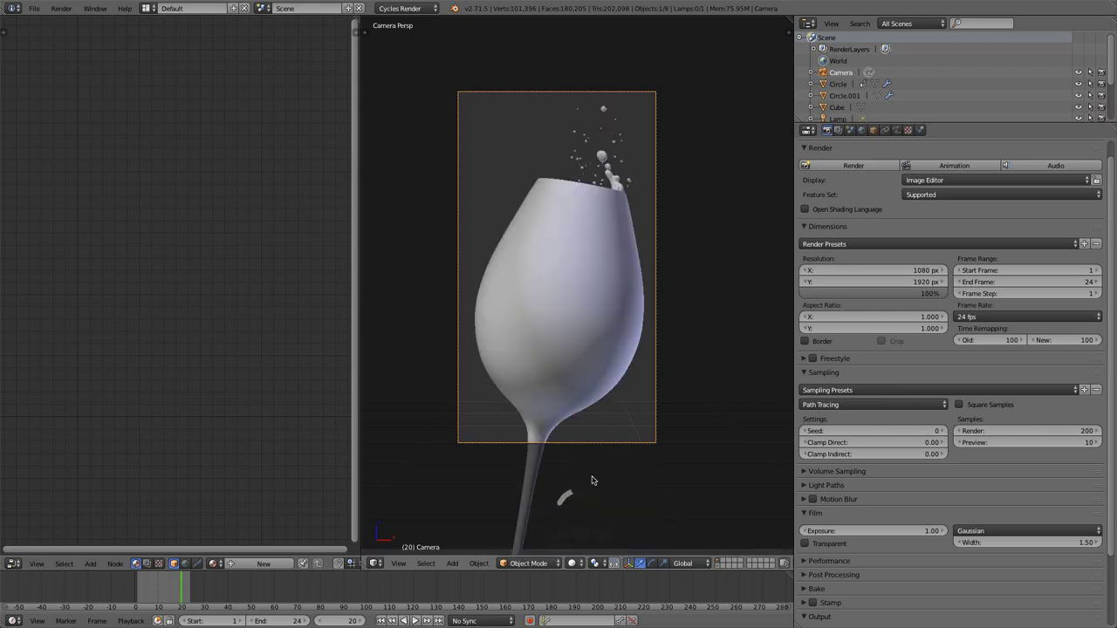
key(F12)
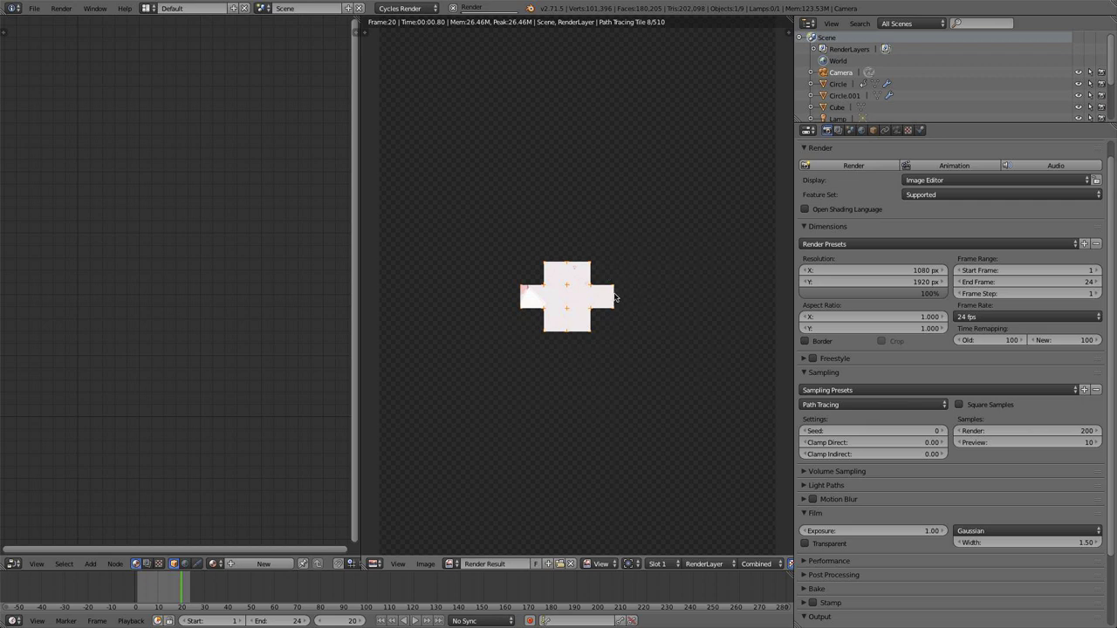
- Examine the rendered wine glass up close and as a whole, checking the wine splash, droplets and dark reflections
scroll(615, 298, down, 3)
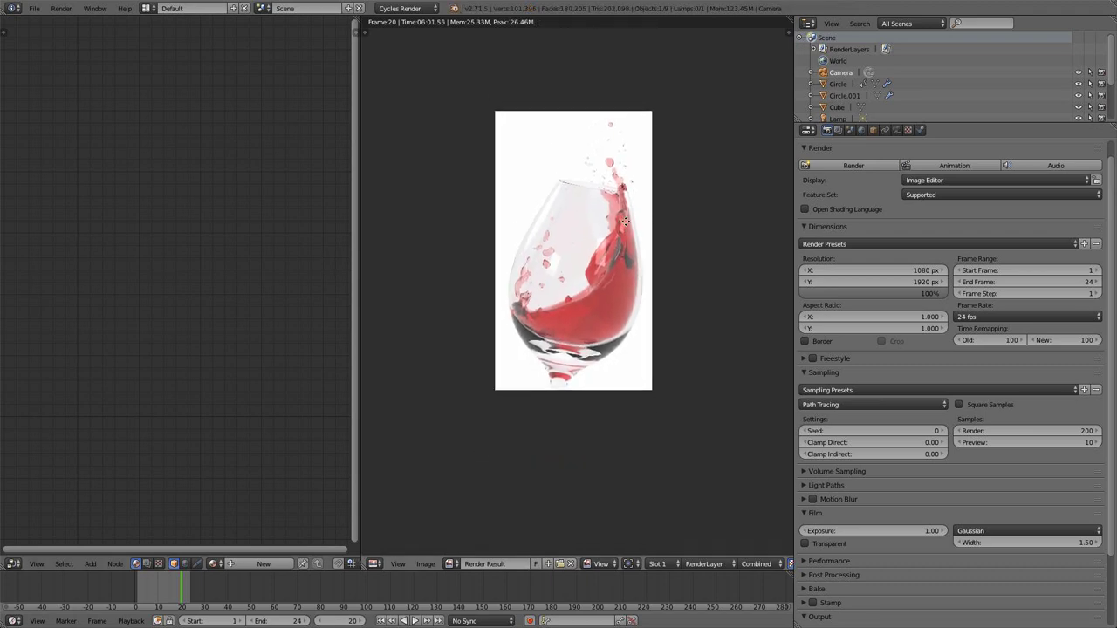
scroll(629, 265, up, 1)
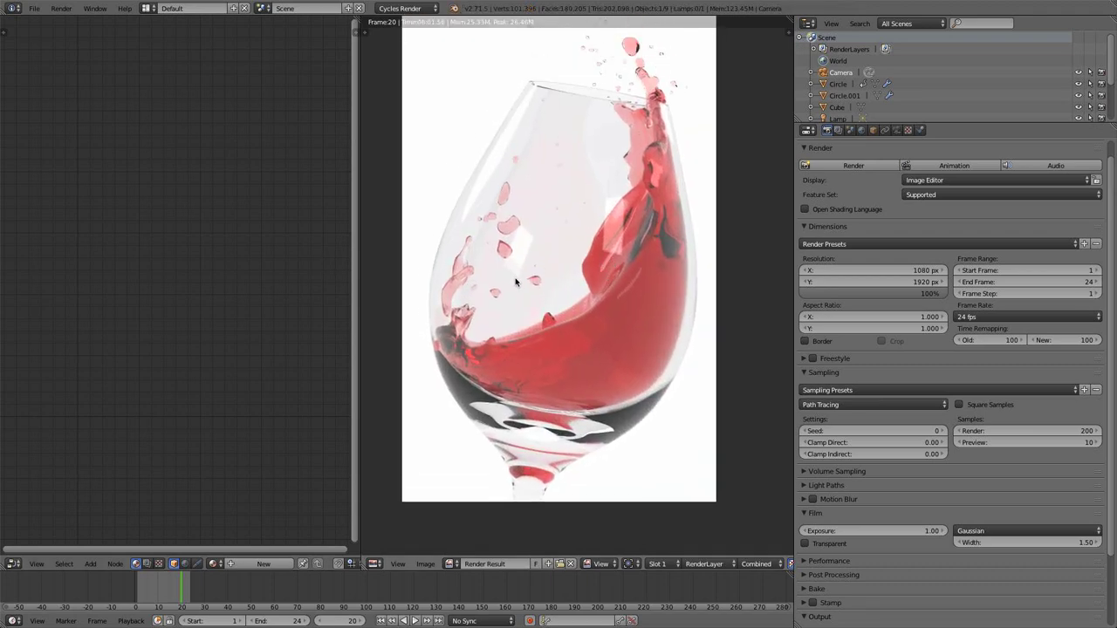
scroll(568, 302, up, 2)
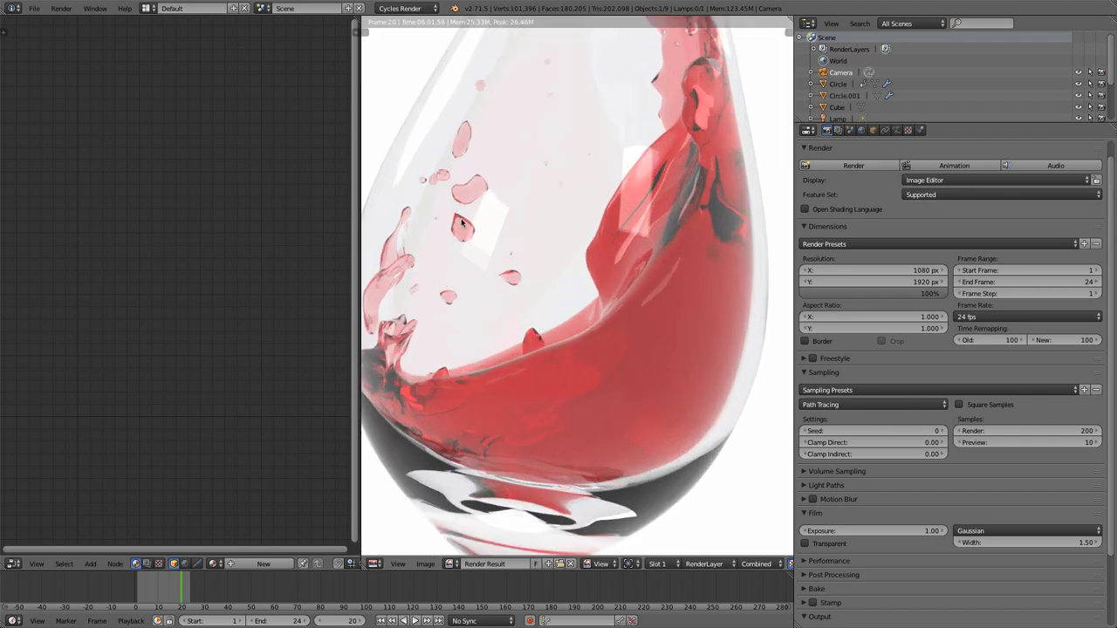
scroll(462, 223, down, 1)
scroll(485, 209, up, 4)
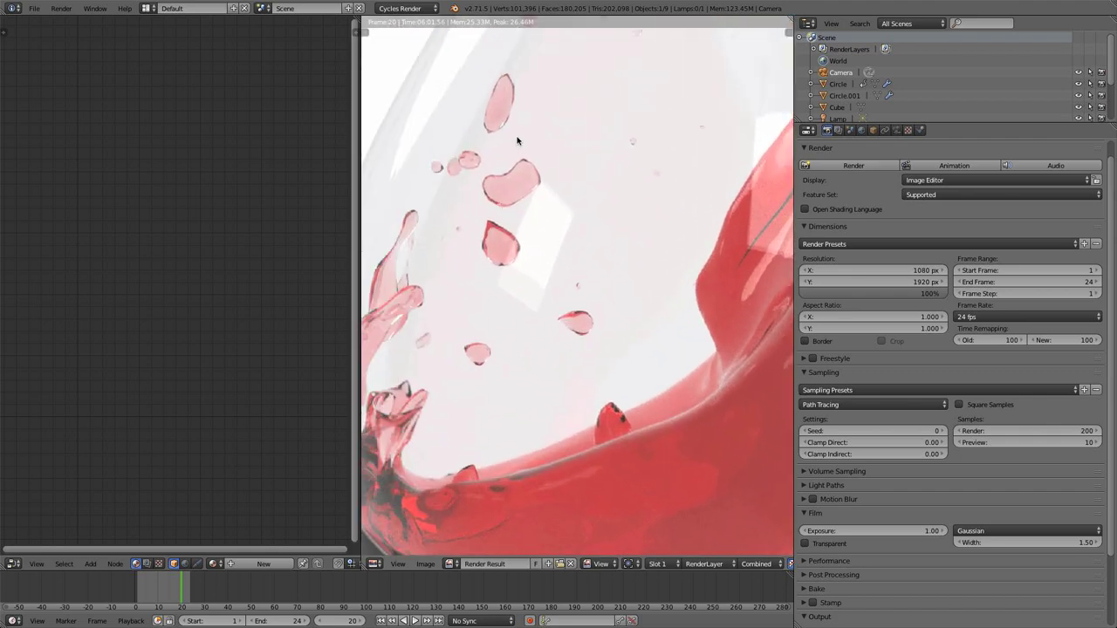
scroll(509, 186, down, 5)
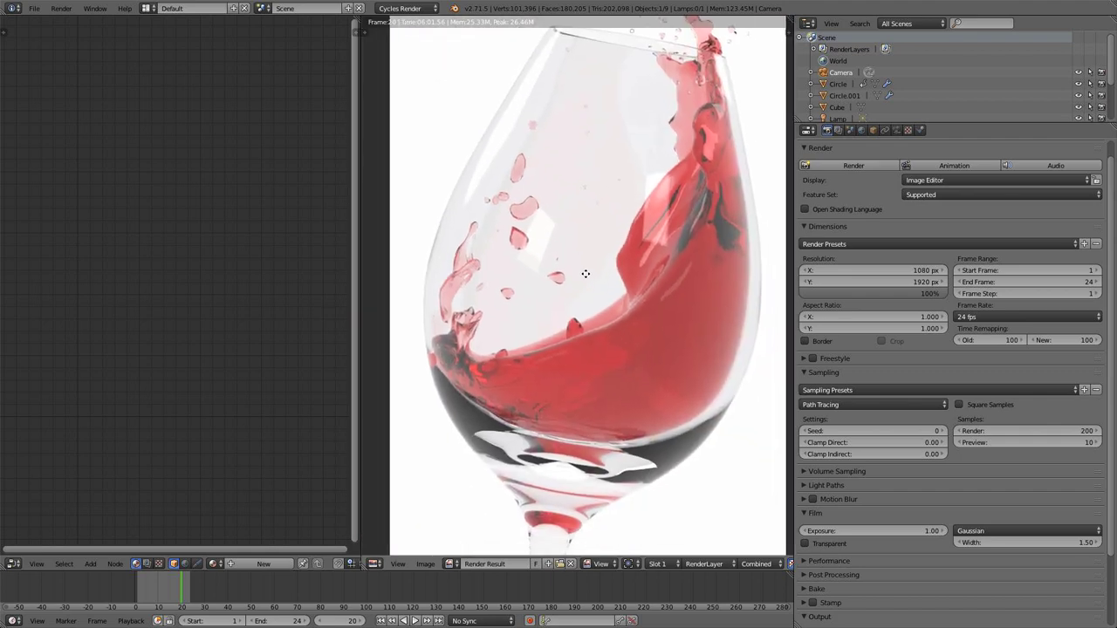
scroll(569, 266, down, 5)
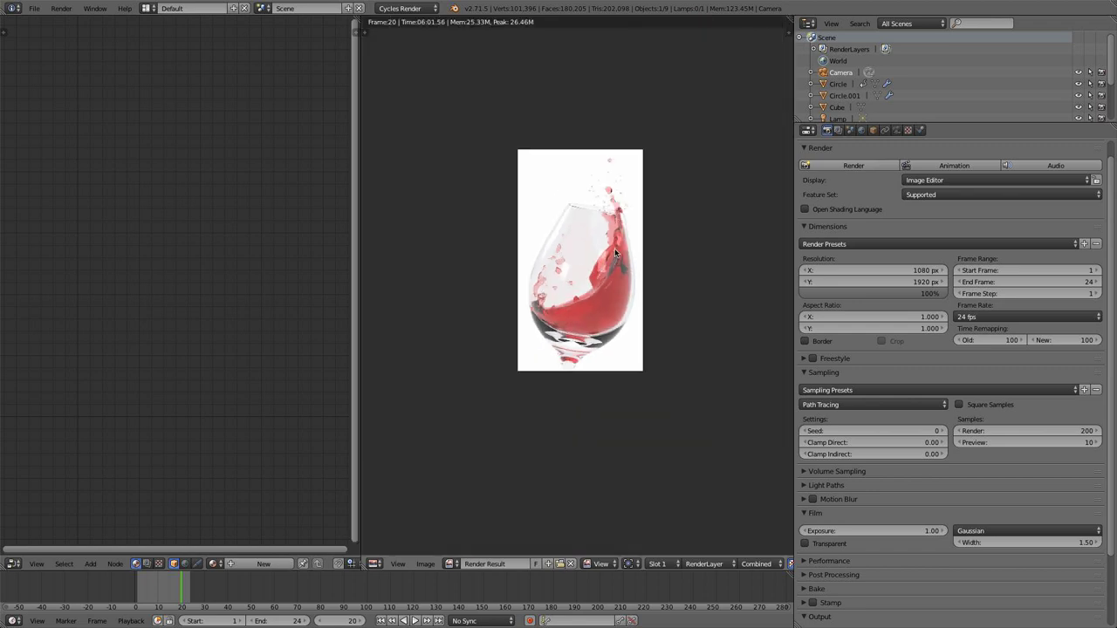
scroll(614, 248, up, 3)
scroll(634, 270, up, 2)
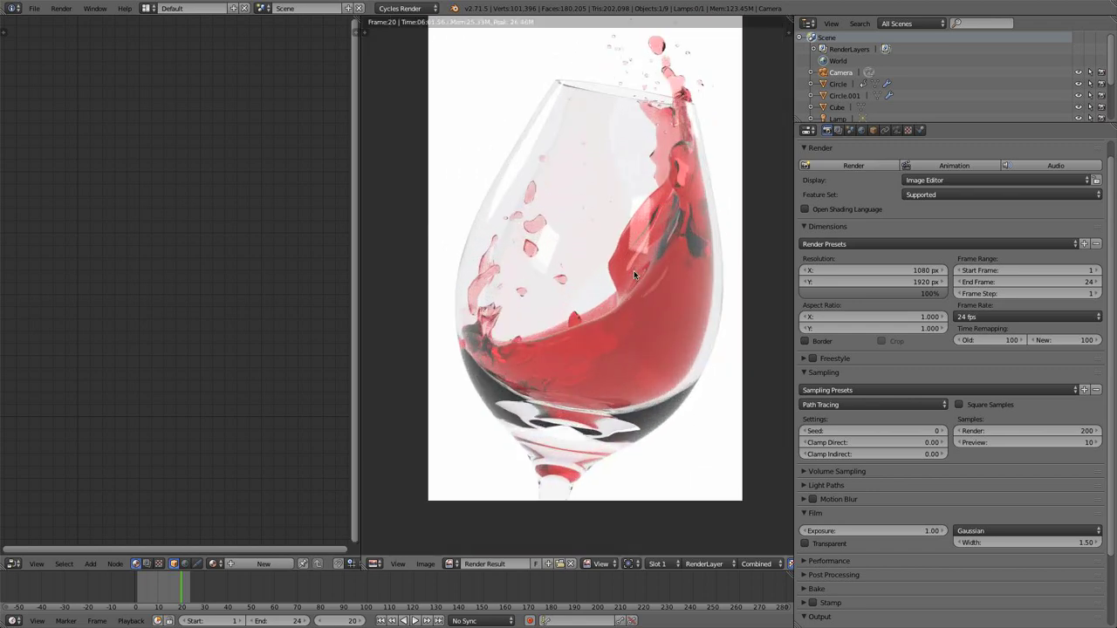
scroll(573, 232, down, 2)
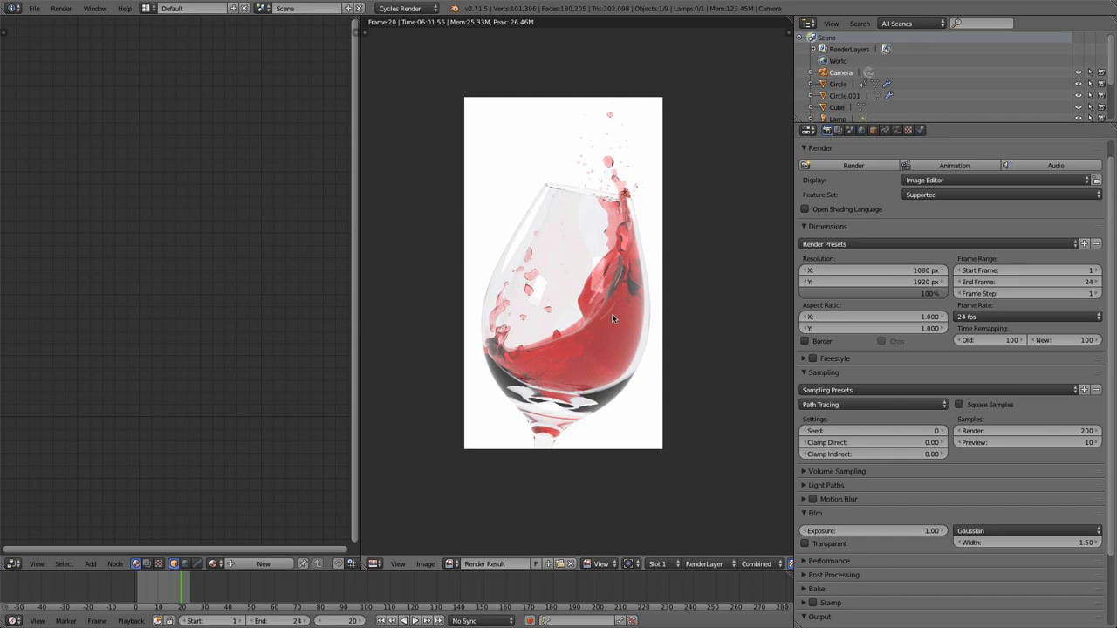
scroll(611, 317, up, 5)
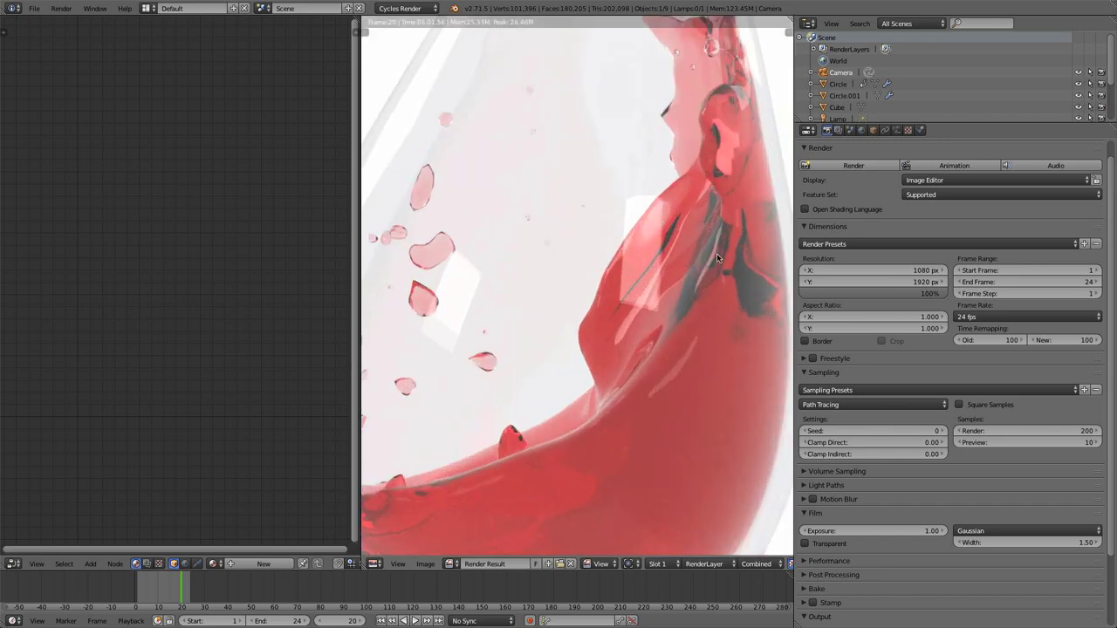
scroll(716, 259, down, 3)
scroll(733, 253, down, 2)
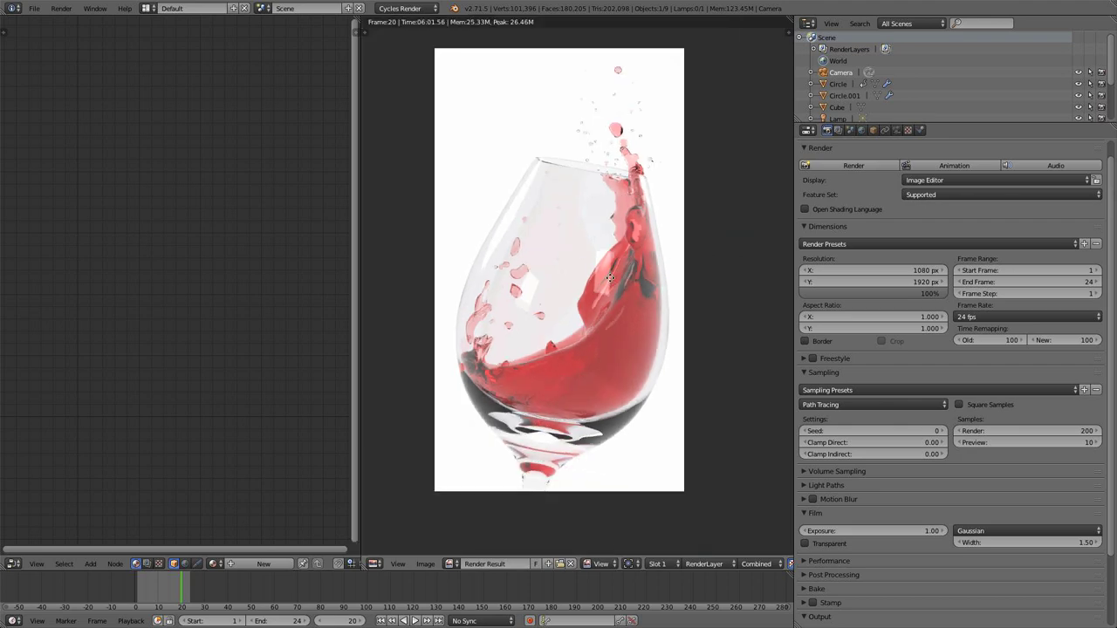
mouse_move(610, 279)
middle_down()
mouse_move(615, 247)
mouse_move(609, 279)
middle_up()
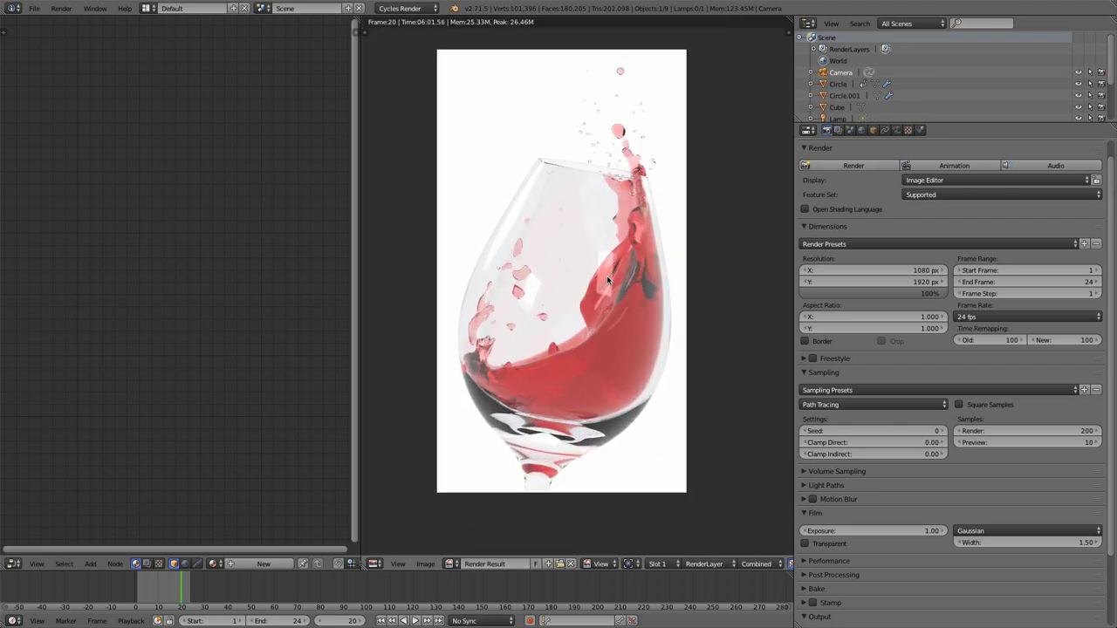
- Switch the screen layout to Compositing
click(147, 8)
click(174, 50)
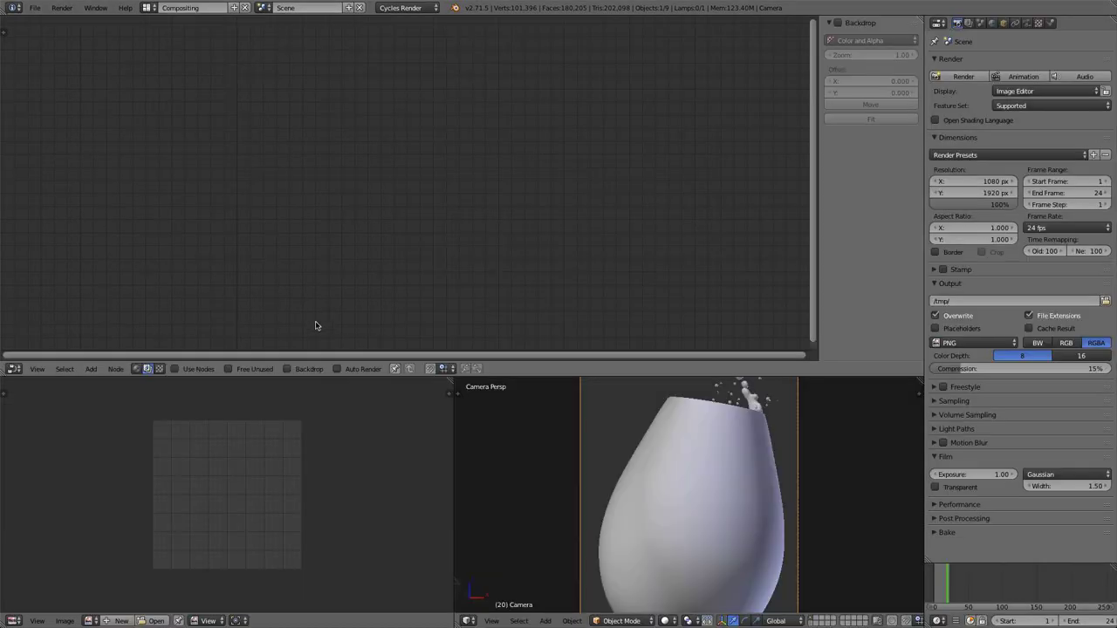
click(147, 8)
click(164, 50)
- Enable compositing nodes with the backdrop and link the Render Layers image to a Viewer node
click(175, 369)
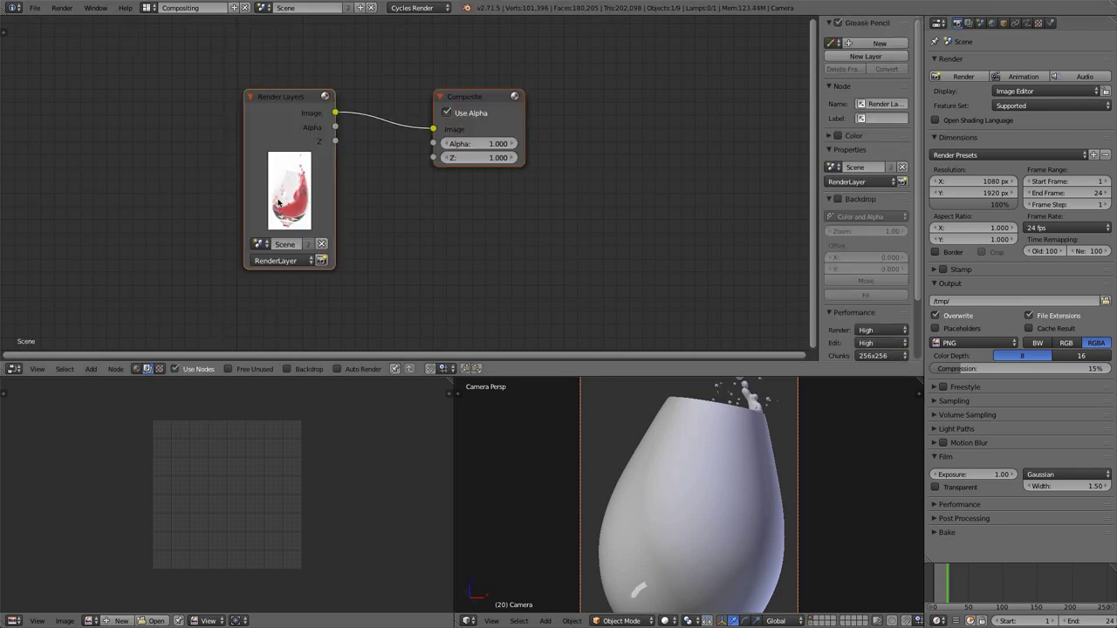
click(288, 369)
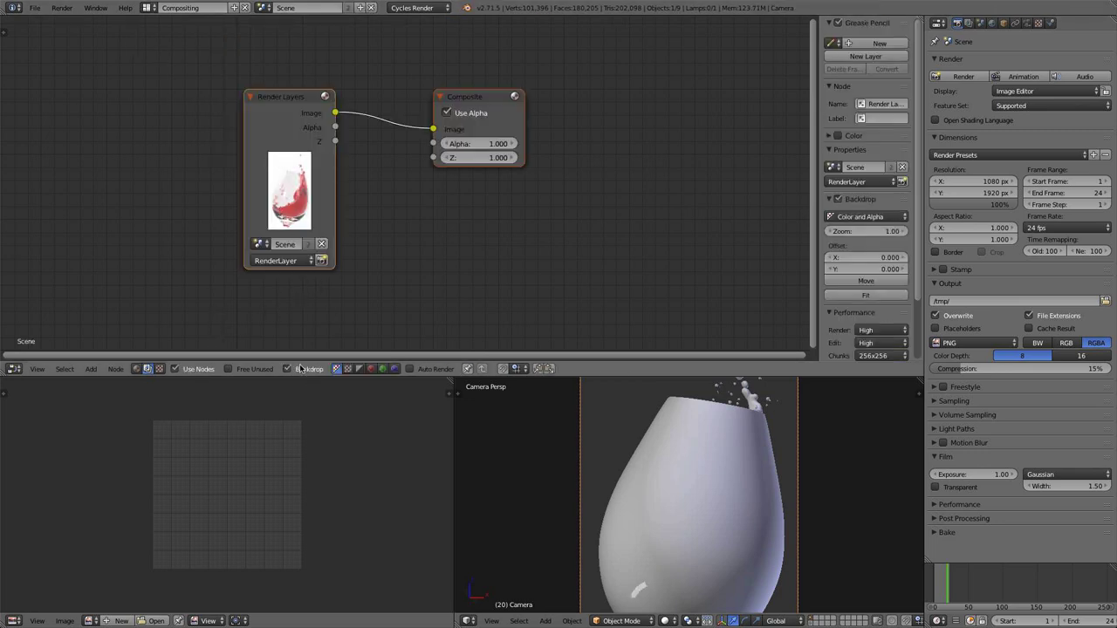
ctrl+shift+click(299, 108)
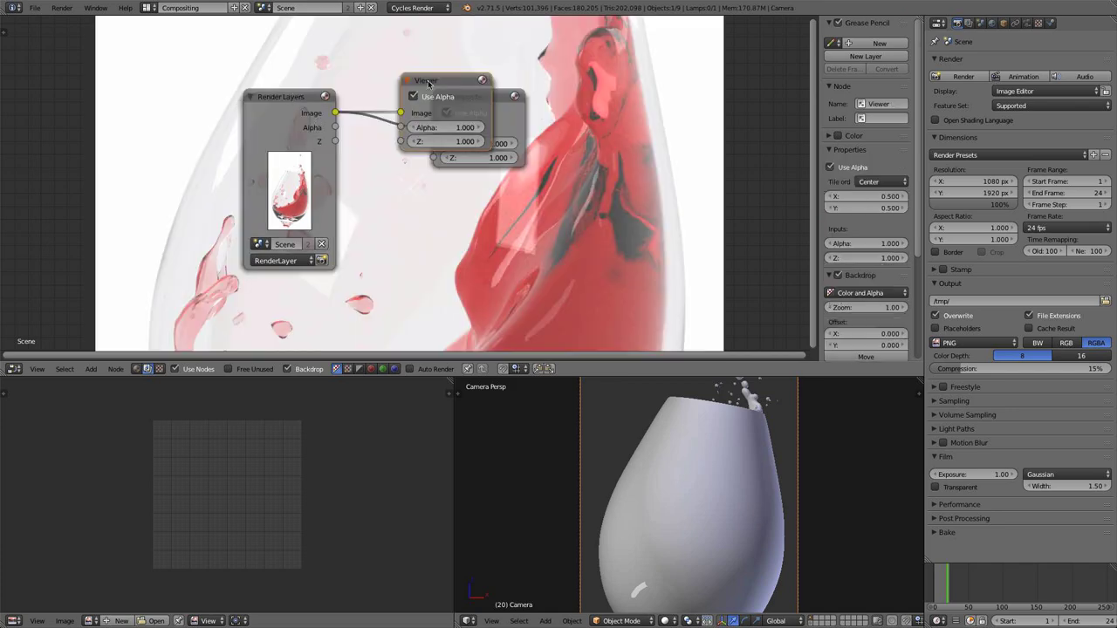
- Move the Viewer node clear of the Composite node and shrink the backdrop to 0.28 zoom to fit the whole render
drag(428, 83, 538, 75)
scroll(267, 106, down, 2)
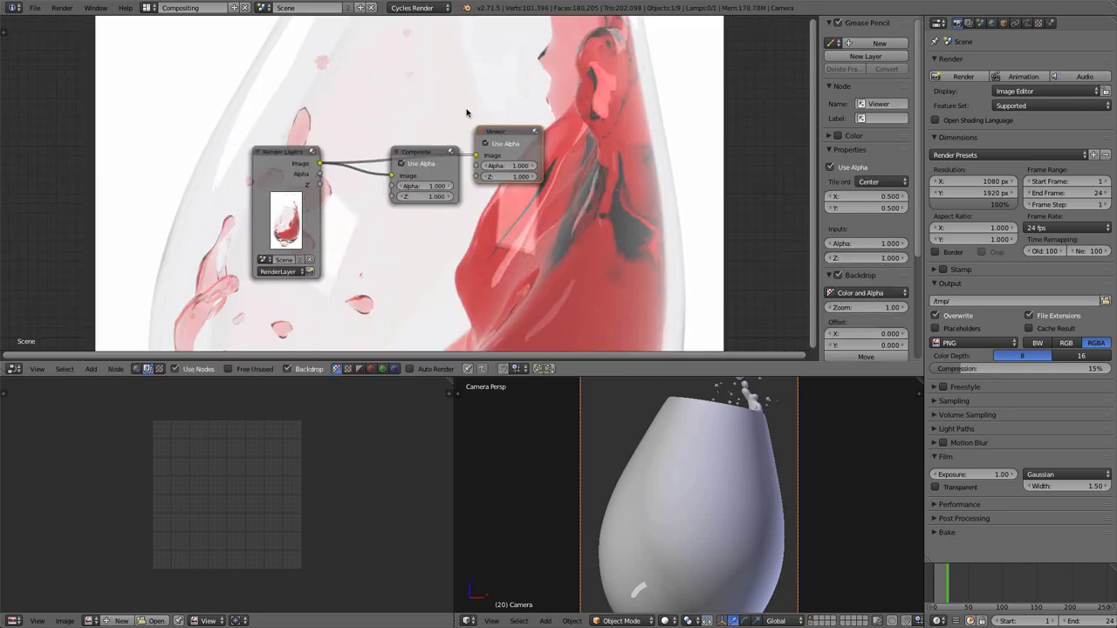
scroll(480, 161, down, 1)
key(alt+v)
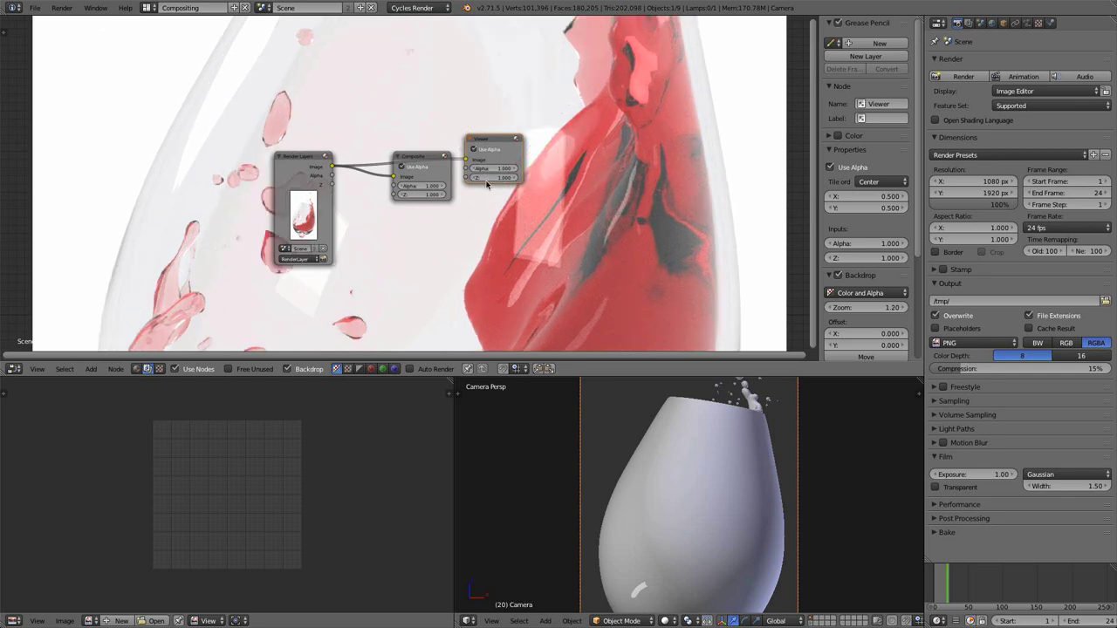
key(v)
key(v)
key(v)
key(v)
key(v)
key(v)
key(v)
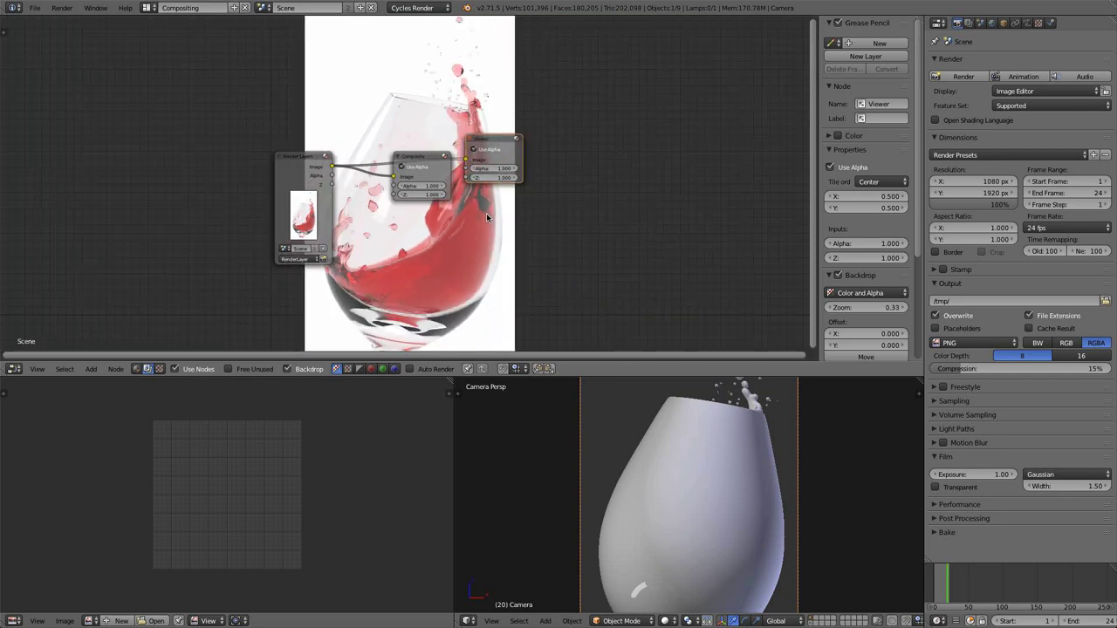
key(v)
- Hide the node properties sidebar and spread the Render Layers node far apart from the Viewer and Composite nodes
drag(502, 147, 779, 147)
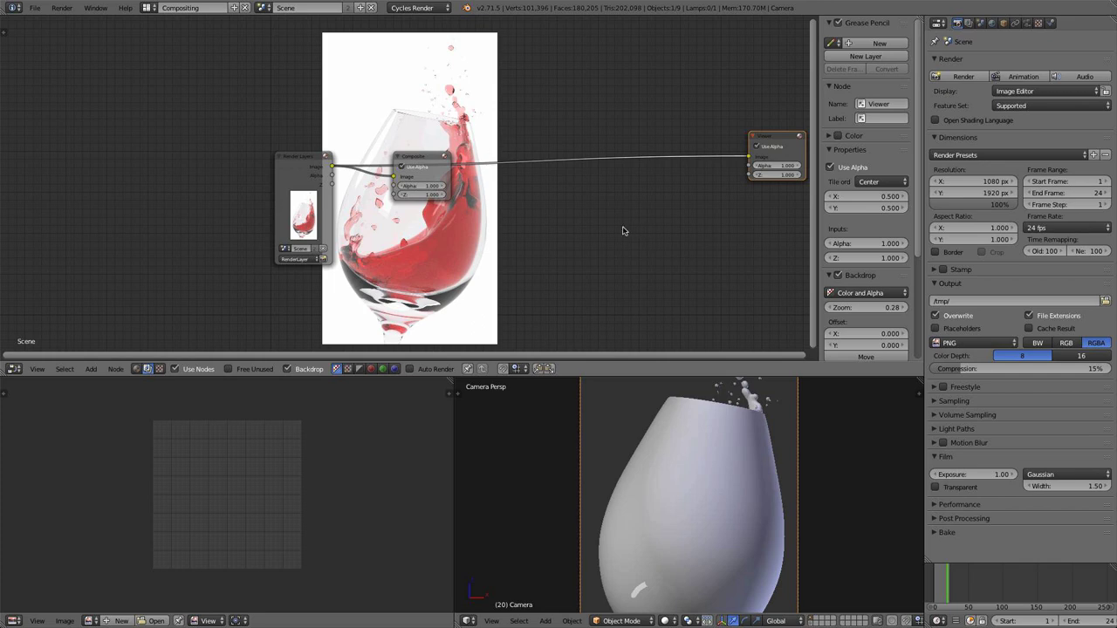
key(n)
drag(353, 157, 189, 179)
drag(502, 155, 863, 189)
scroll(437, 135, up, 2)
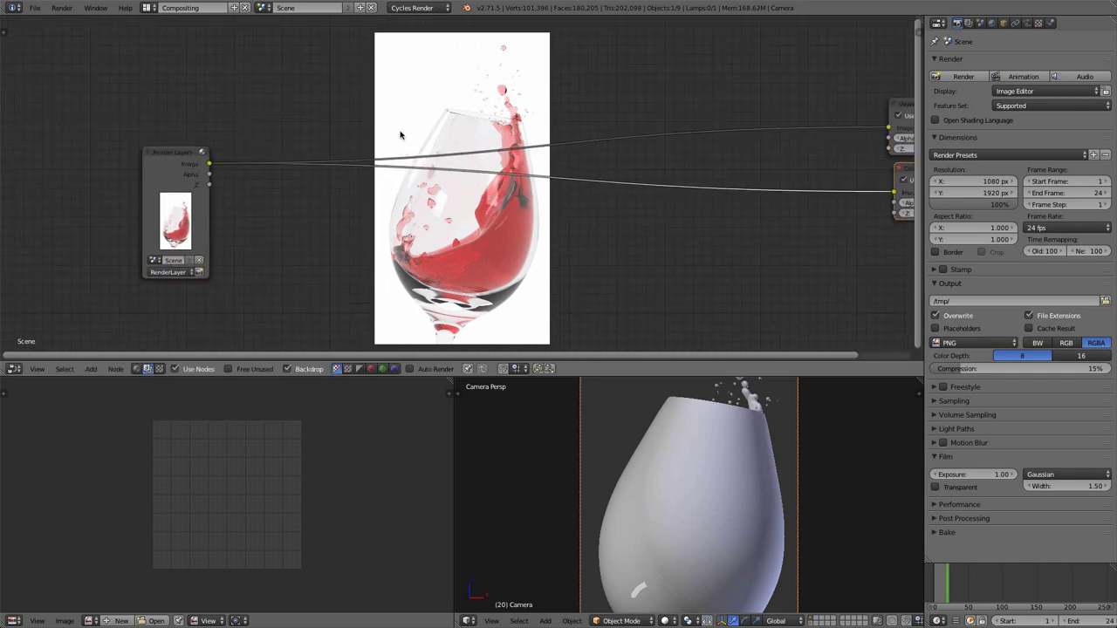
- Insert a Color Balance node into the link between Render Layers and Viewer, placing it close to Render Layers
key(shift+a)
mouse_move(301, 170)
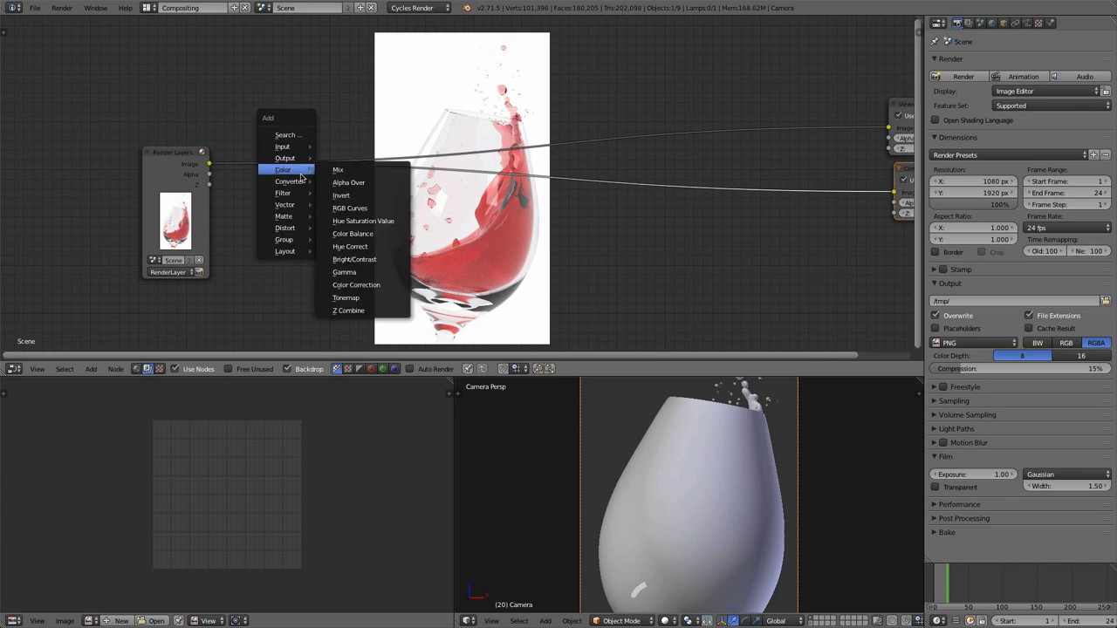
click(353, 232)
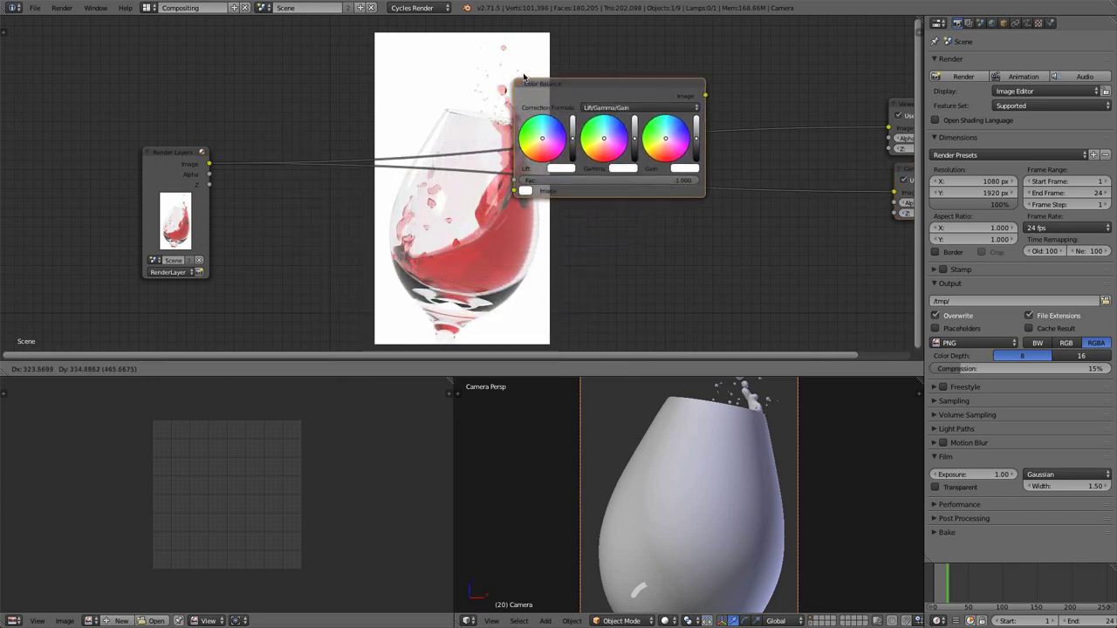
click(547, 37)
scroll(761, 103, down, 1)
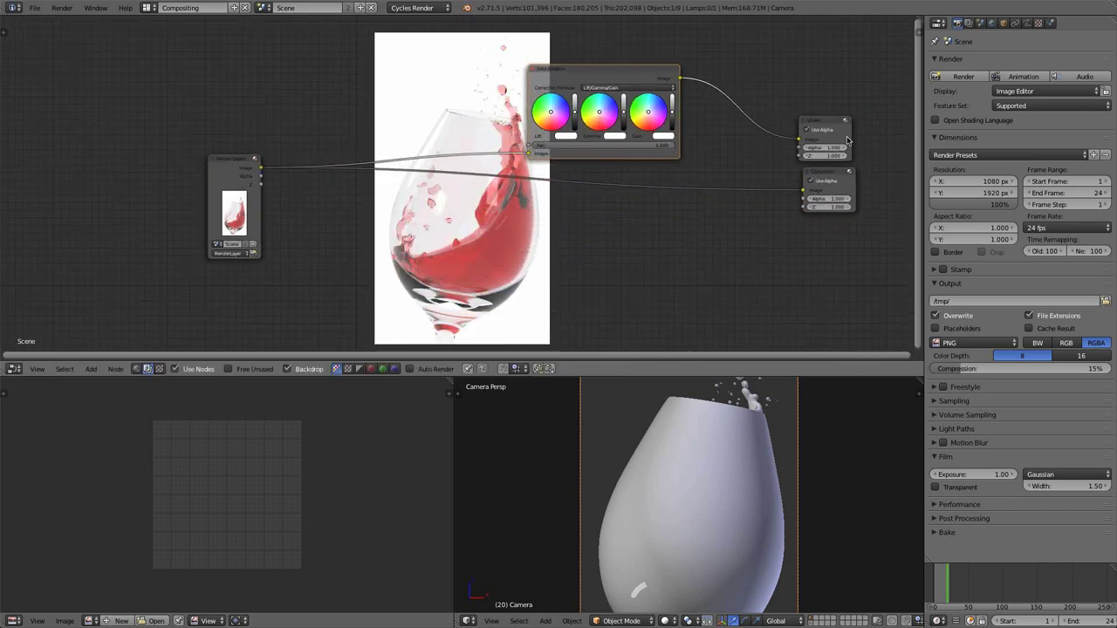
key(g)
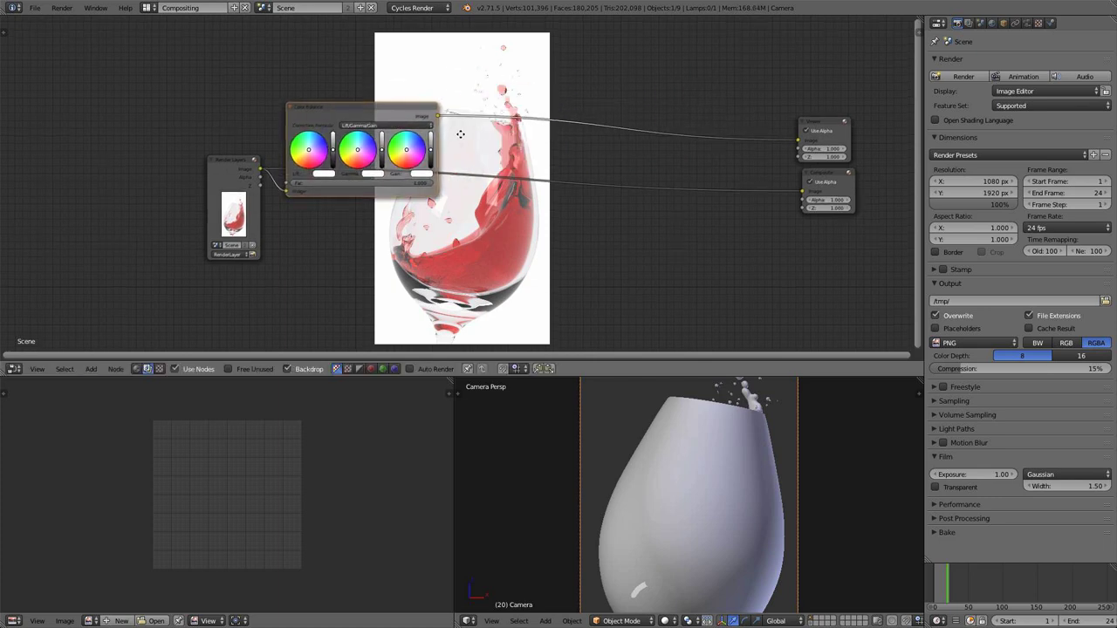
click(460, 133)
- Slightly lower the brightness of lift and gamma and slightly raise the gain in the Color Balance node
middle_drag(460, 134, 291, 186)
scroll(392, 182, up, 2)
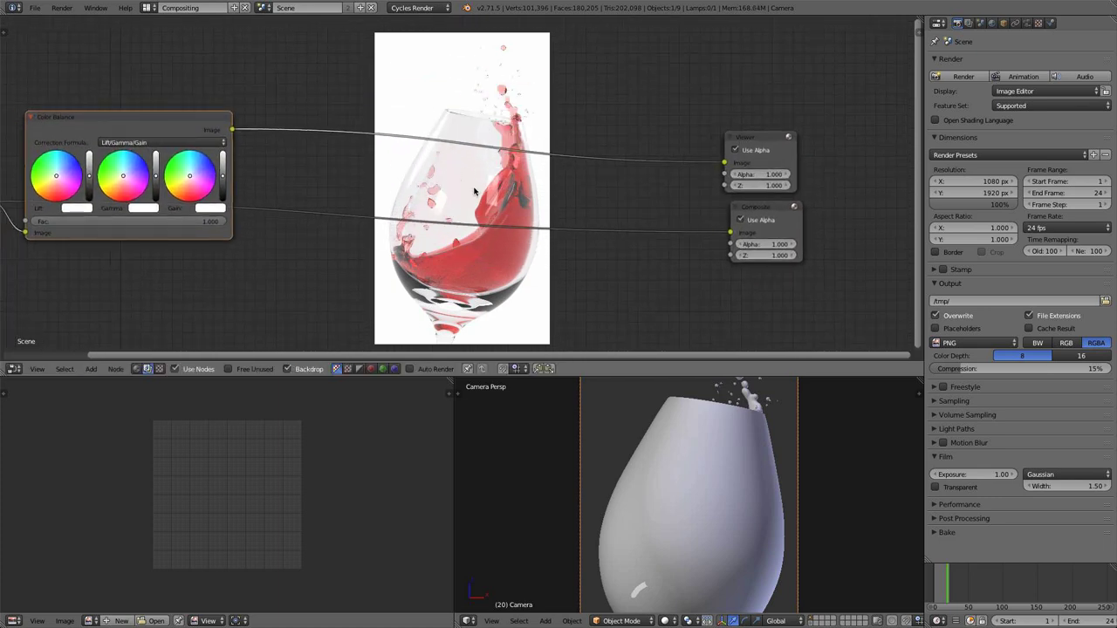
scroll(475, 191, up, 1)
middle_drag(475, 191, 648, 111)
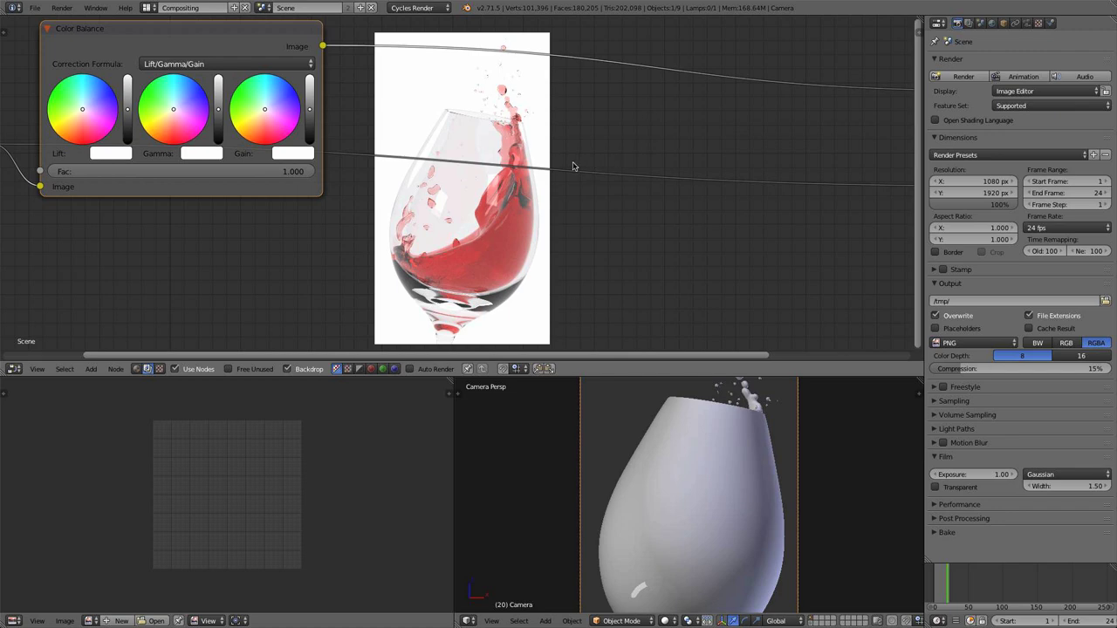
middle_drag(573, 166, 666, 161)
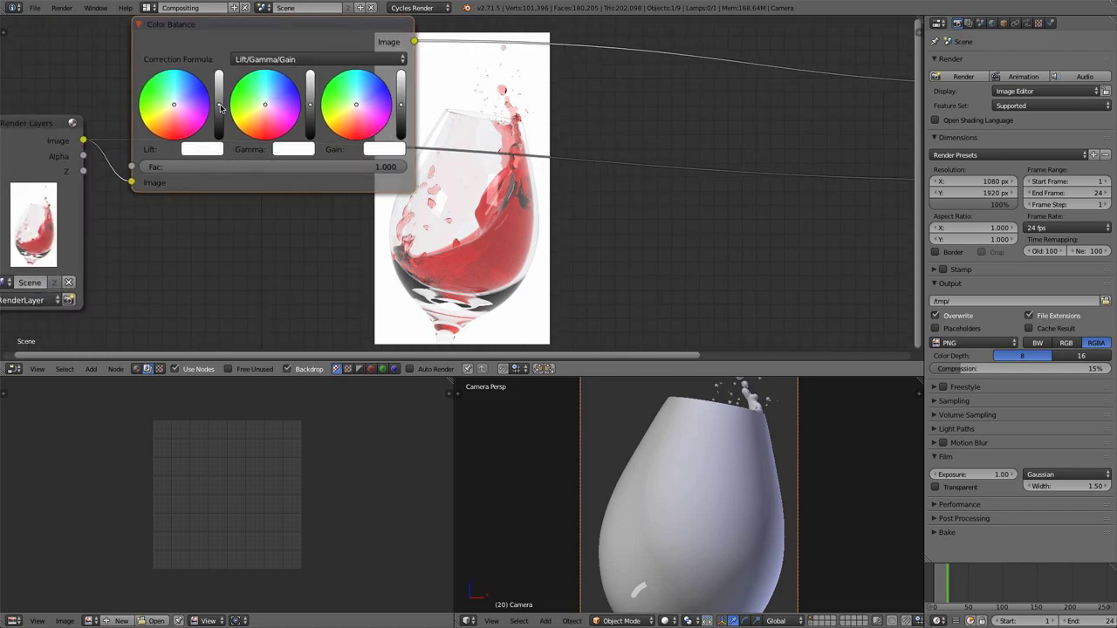
scroll(561, 115, up, 1)
middle_drag(178, 73, 278, 94)
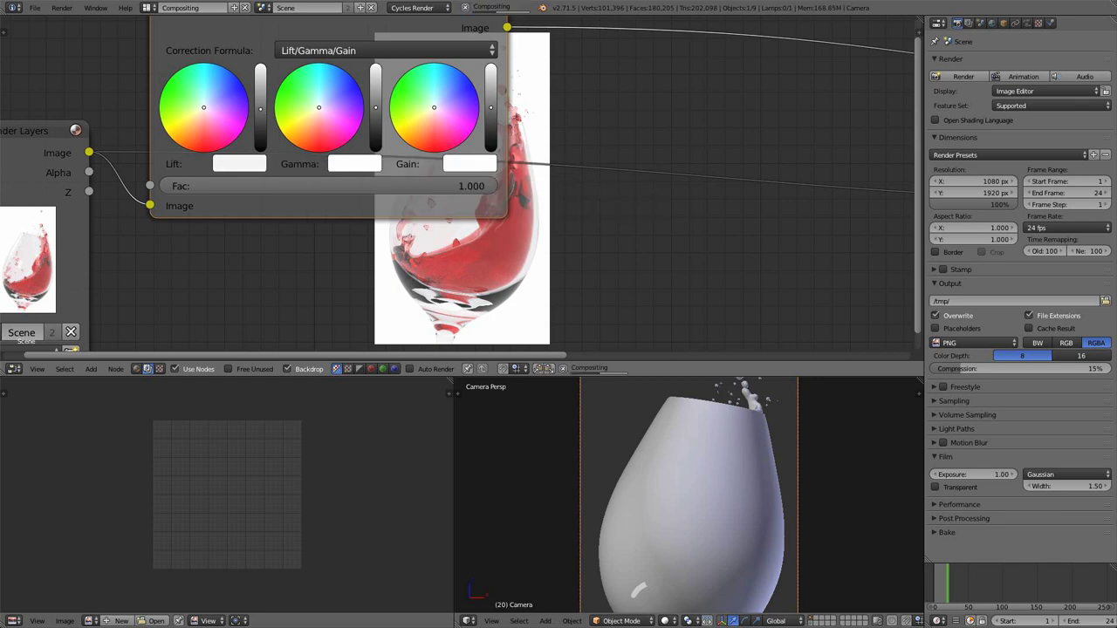
middle_drag(524, 189, 485, 216)
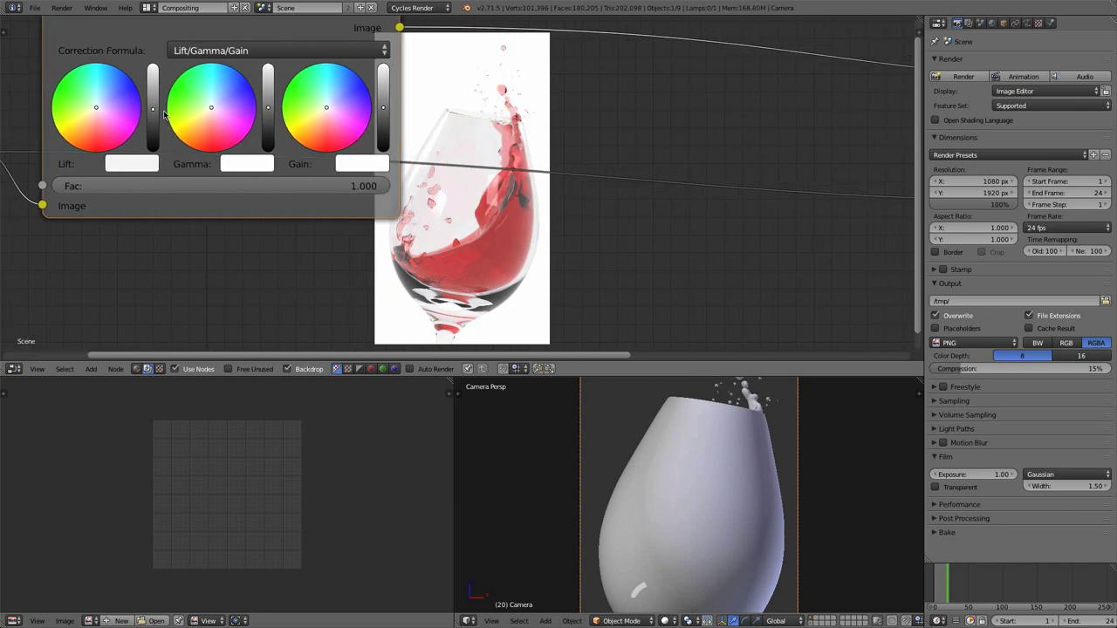
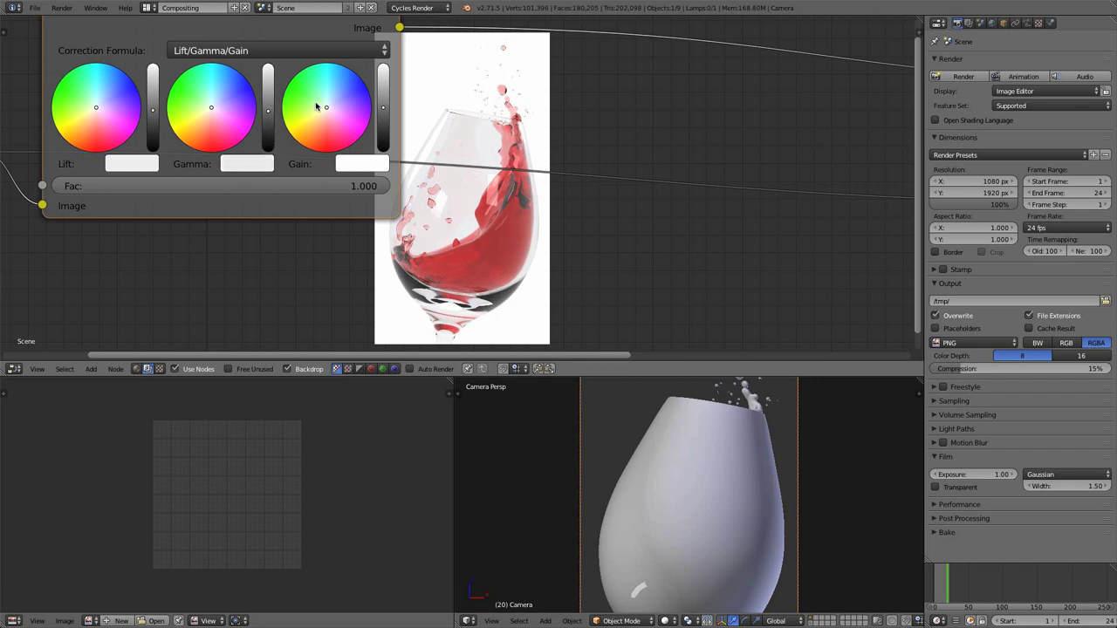
drag(382, 108, 382, 106)
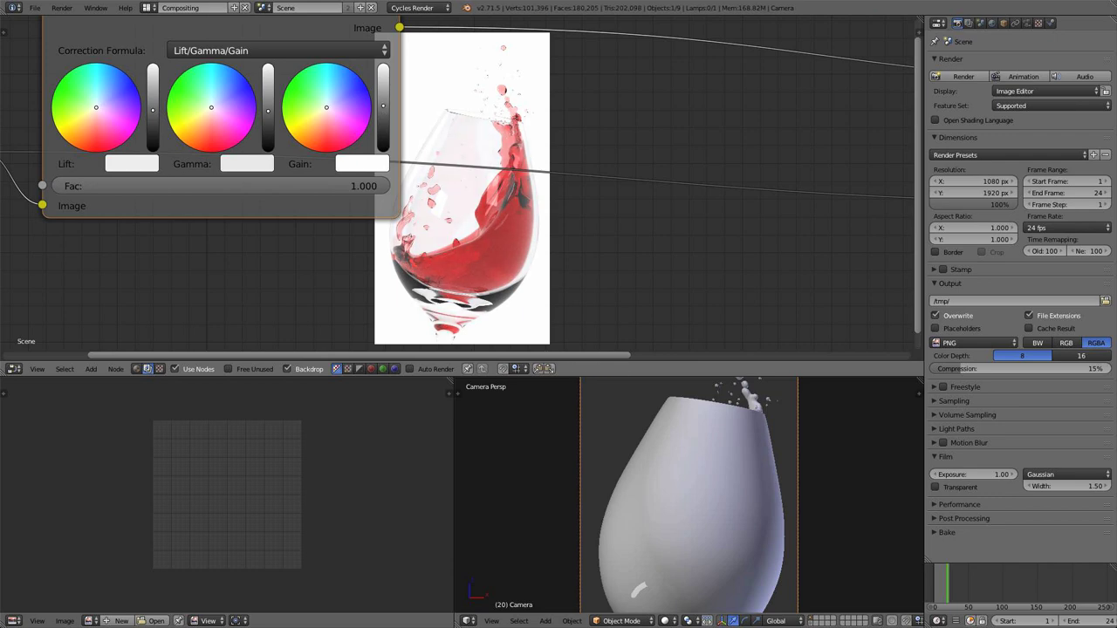
- Fine-tune the Color Balance node by lowering the gamma brightness a little further
scroll(502, 161, down, 3)
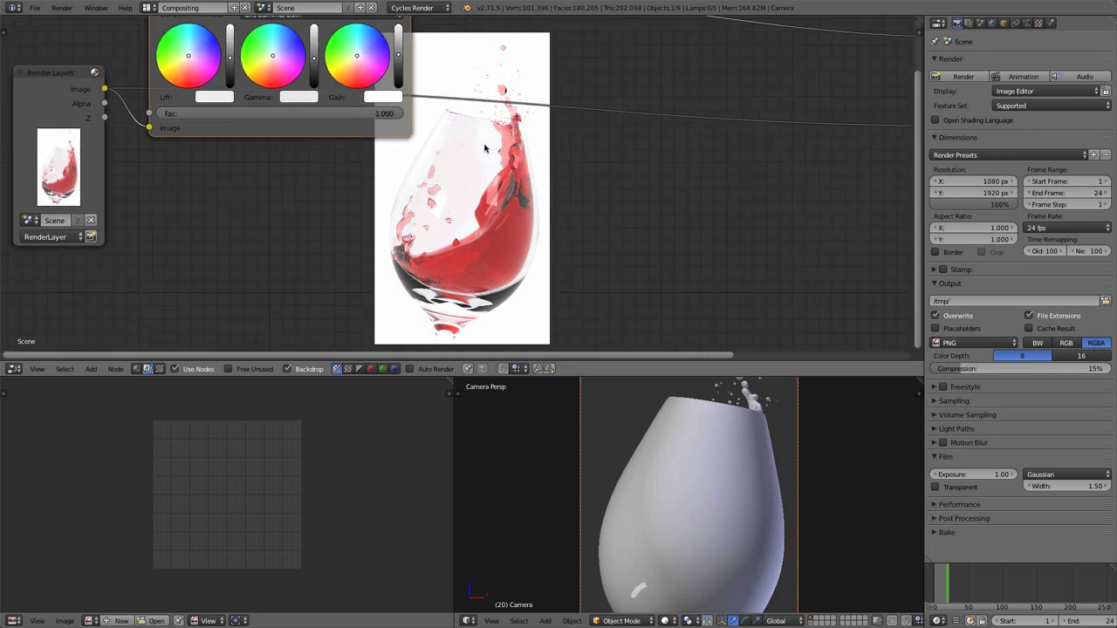
middle_drag(433, 57, 366, 114)
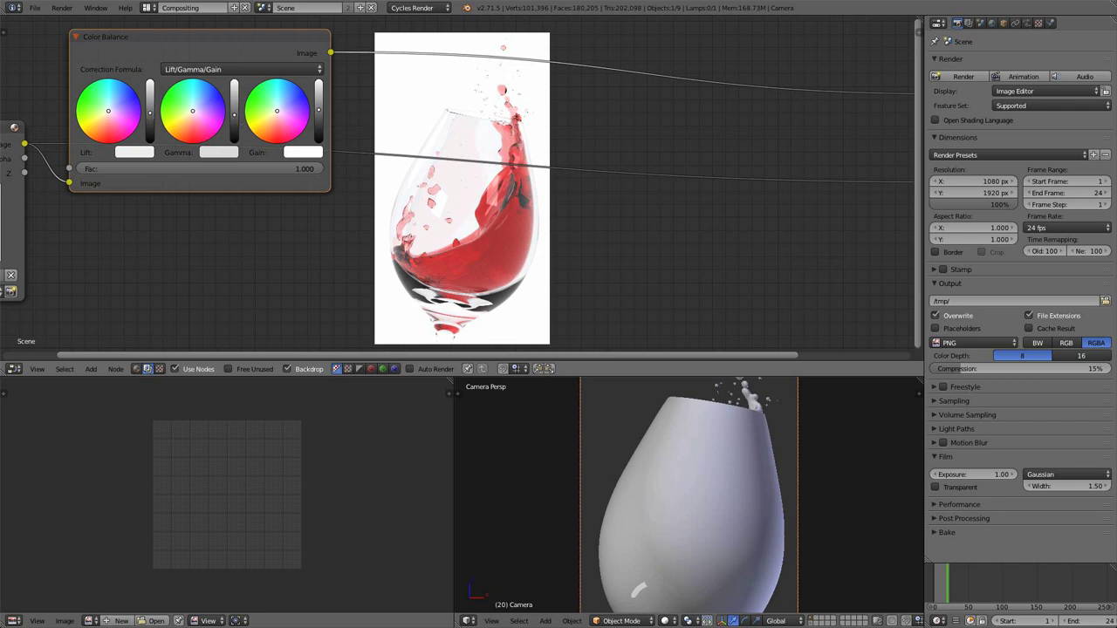
scroll(455, 147, down, 2)
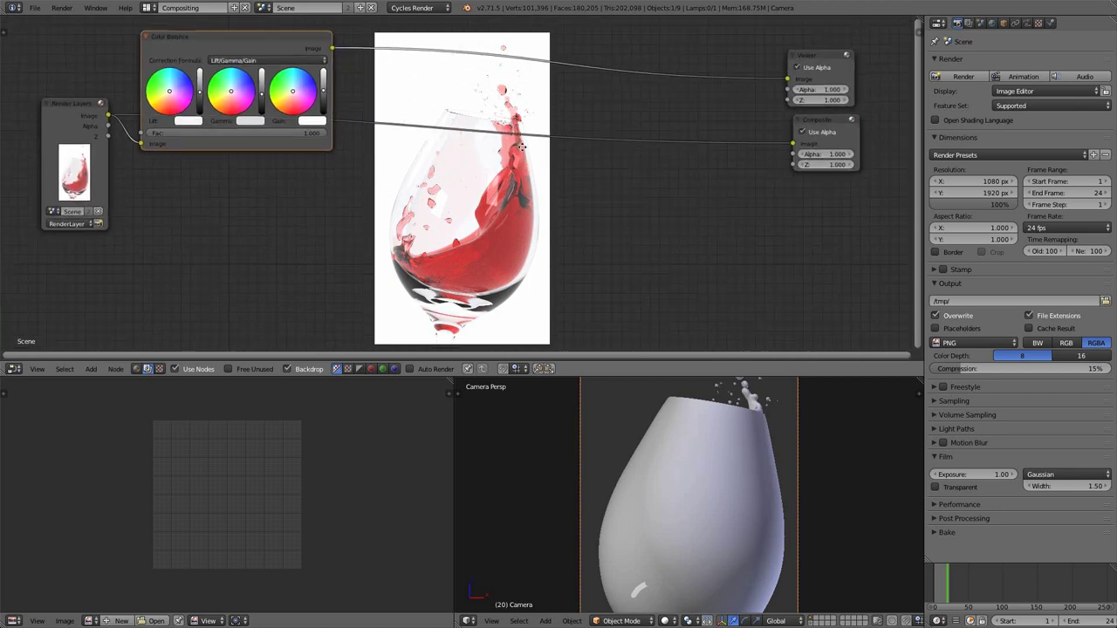
middle_drag(540, 144, 567, 242)
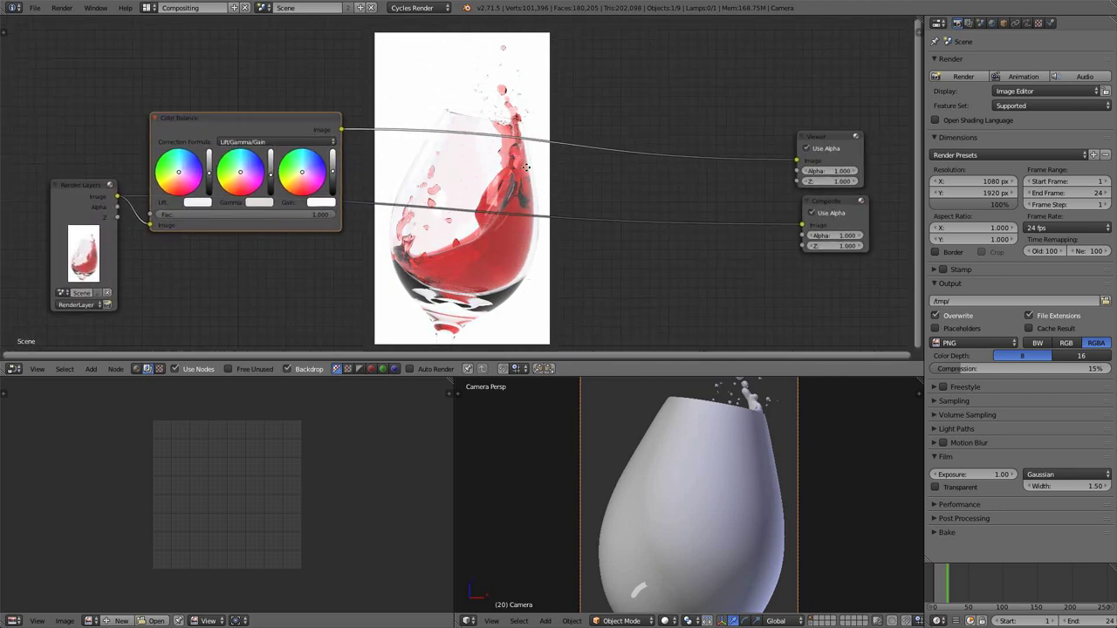
scroll(456, 186, down, 1)
scroll(338, 163, up, 3)
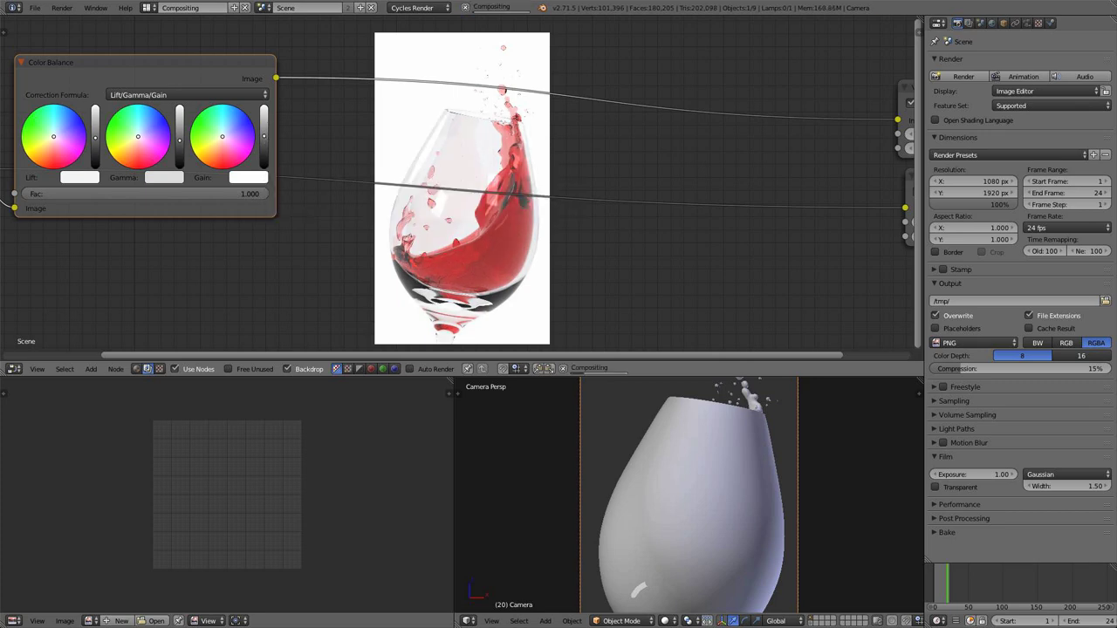
scroll(582, 227, down, 1)
middle_drag(583, 227, 489, 225)
scroll(556, 197, down, 1)
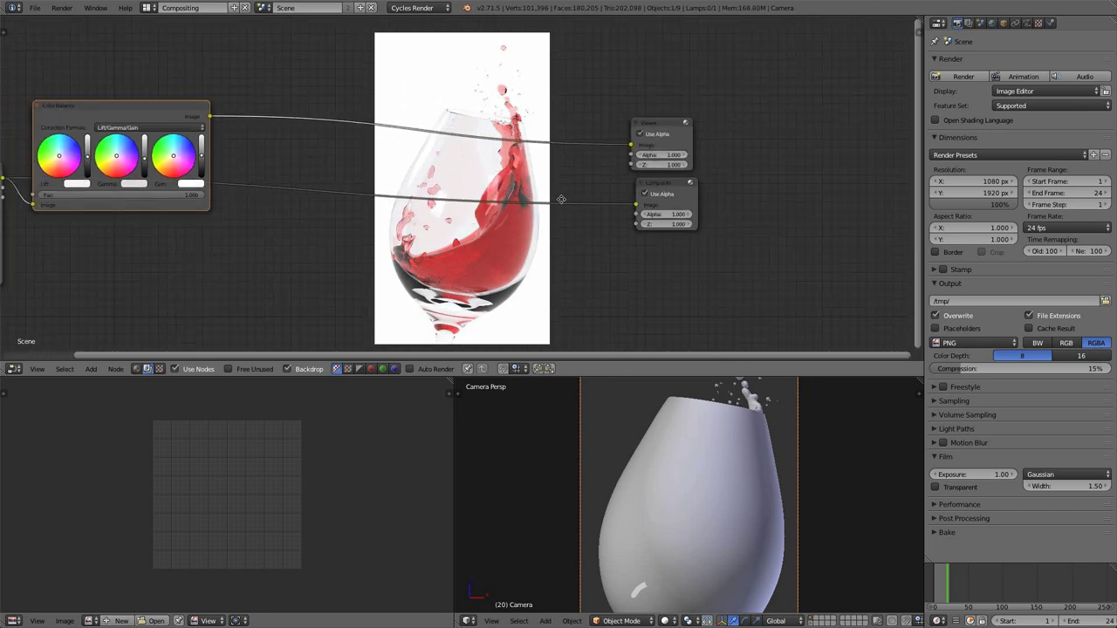
- Insert a Lens Distortion node into the link between Color Balance and Viewer
middle_drag(556, 197, 441, 206)
key(shift+a)
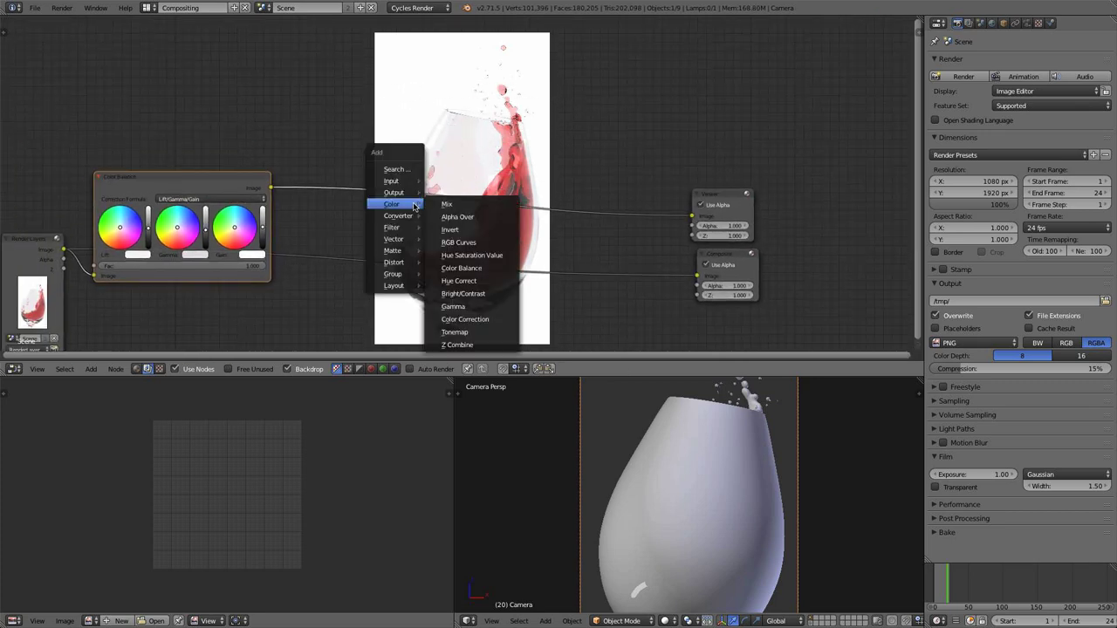
mouse_move(394, 231)
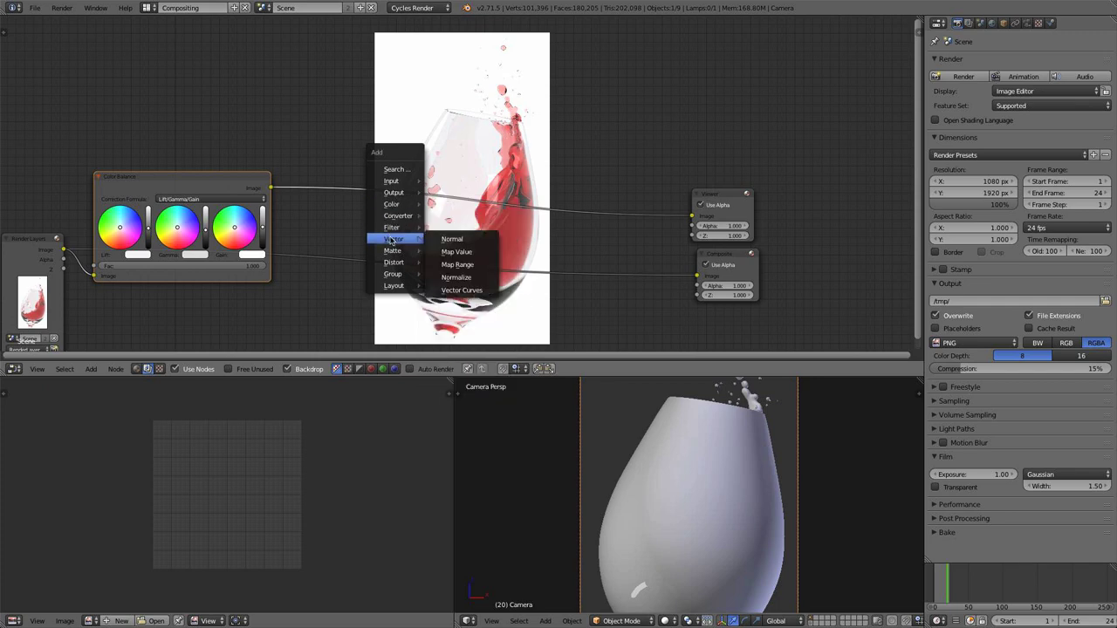
mouse_move(392, 262)
click(458, 278)
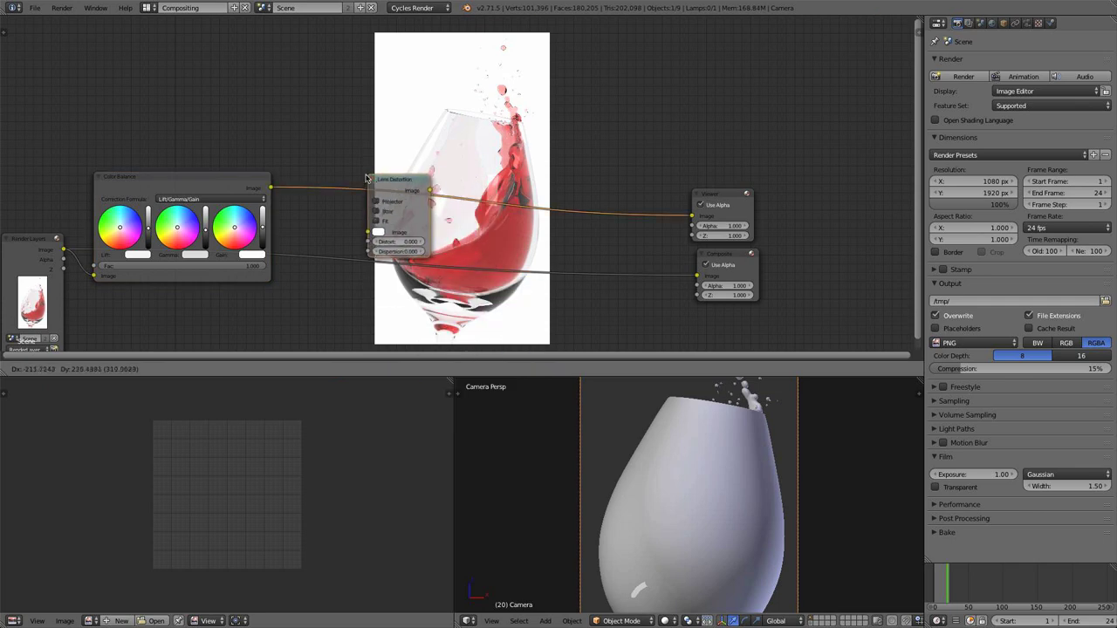
click(333, 177)
middle_drag(449, 213, 330, 213)
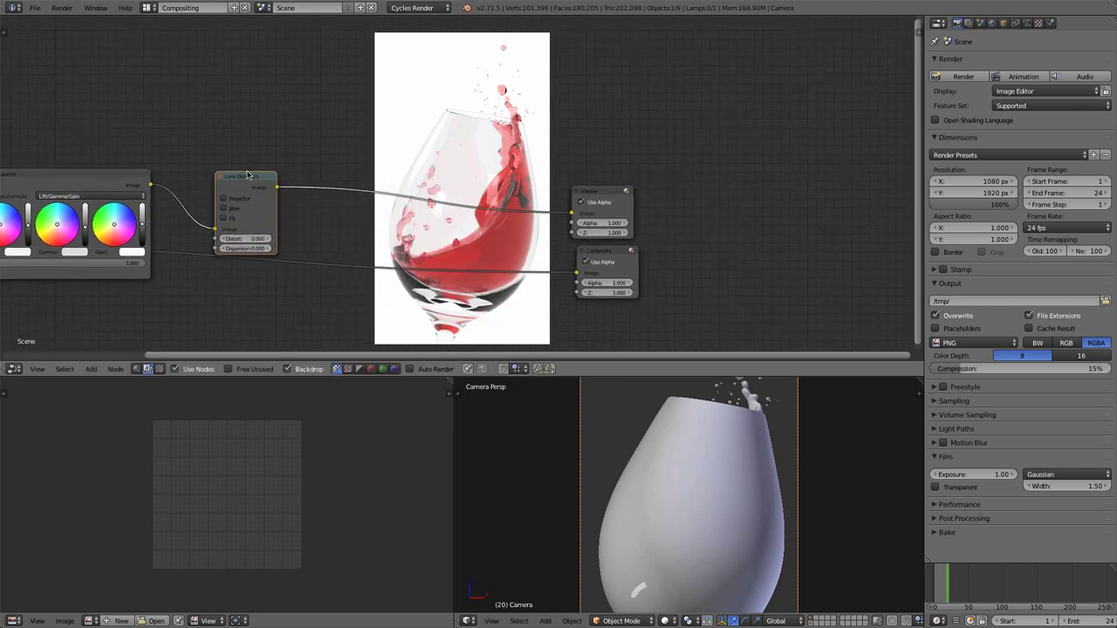
- Insert a Math node into the link between Lens Distortion and Viewer
key(shift+a)
mouse_move(334, 179)
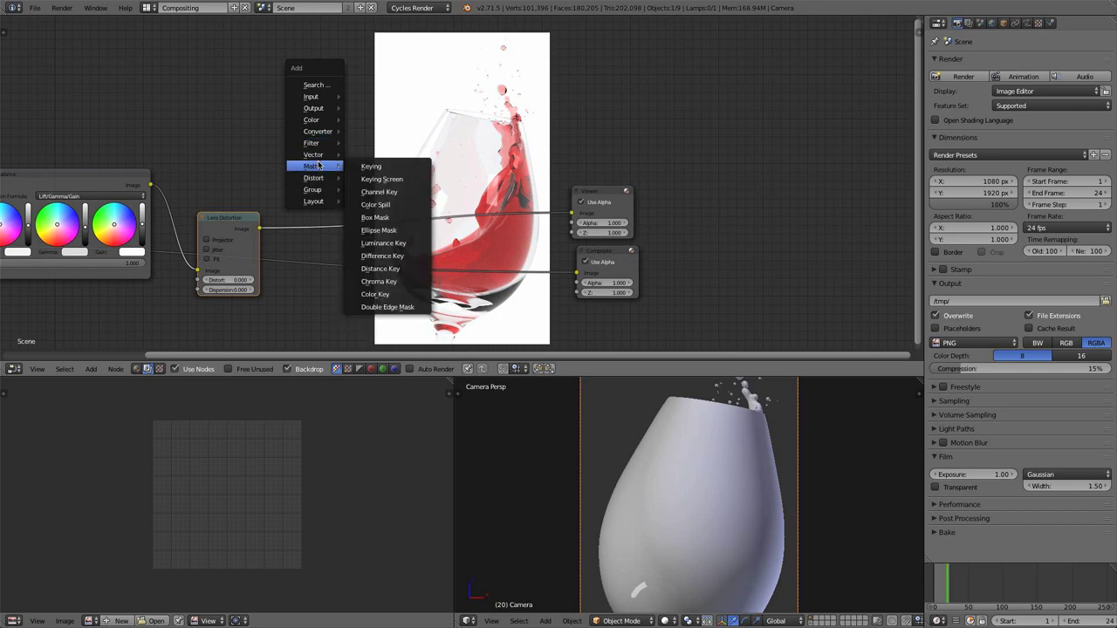
mouse_move(319, 159)
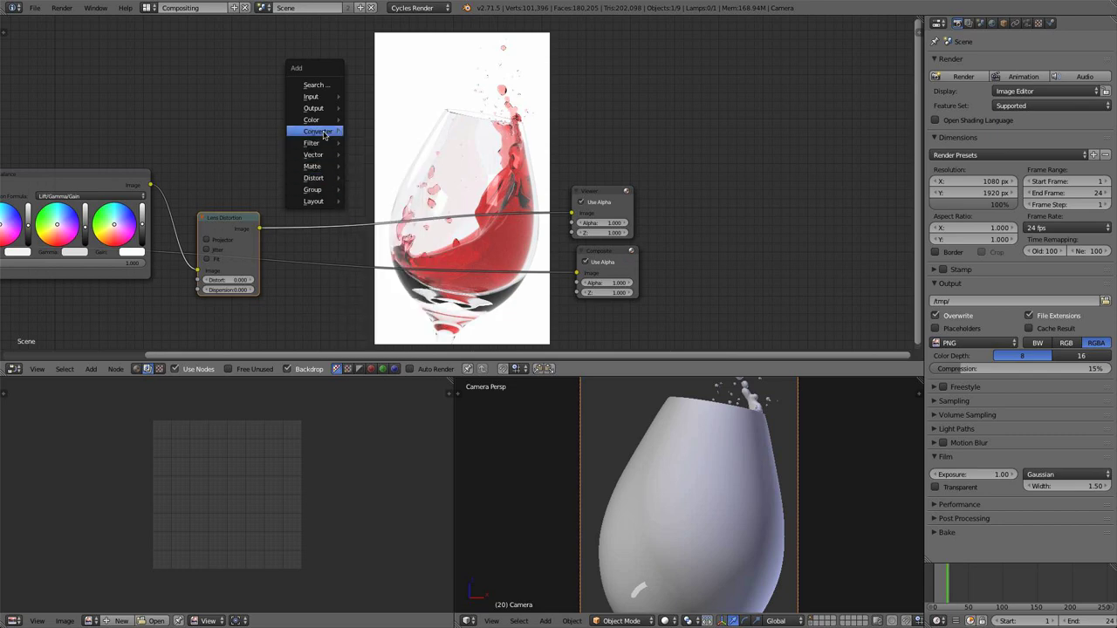
mouse_move(318, 130)
click(371, 131)
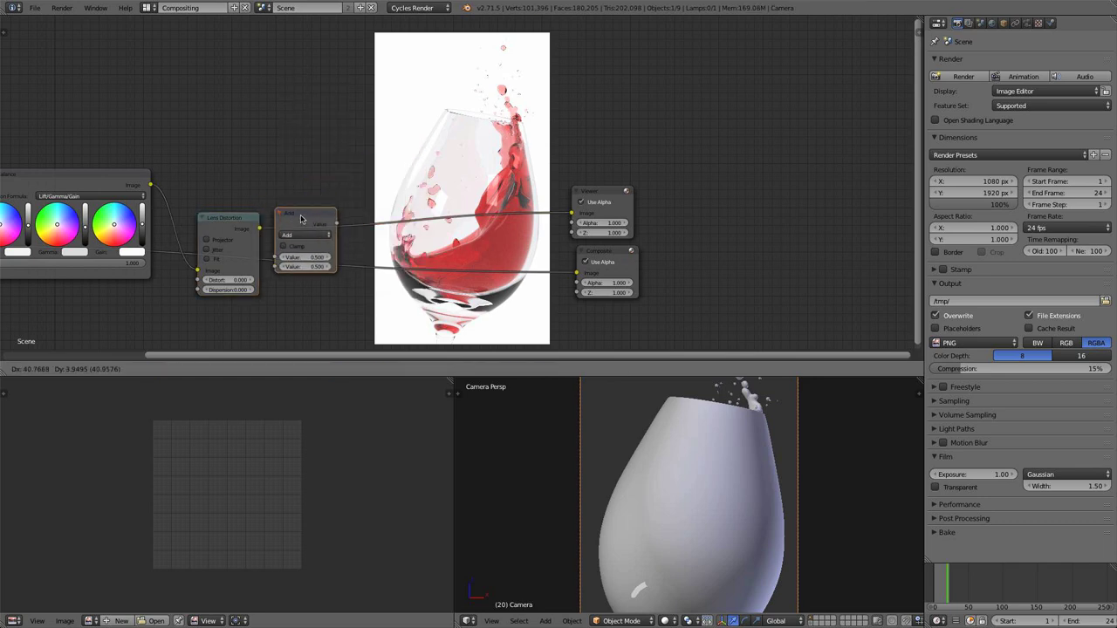
click(322, 216)
drag(322, 213, 325, 186)
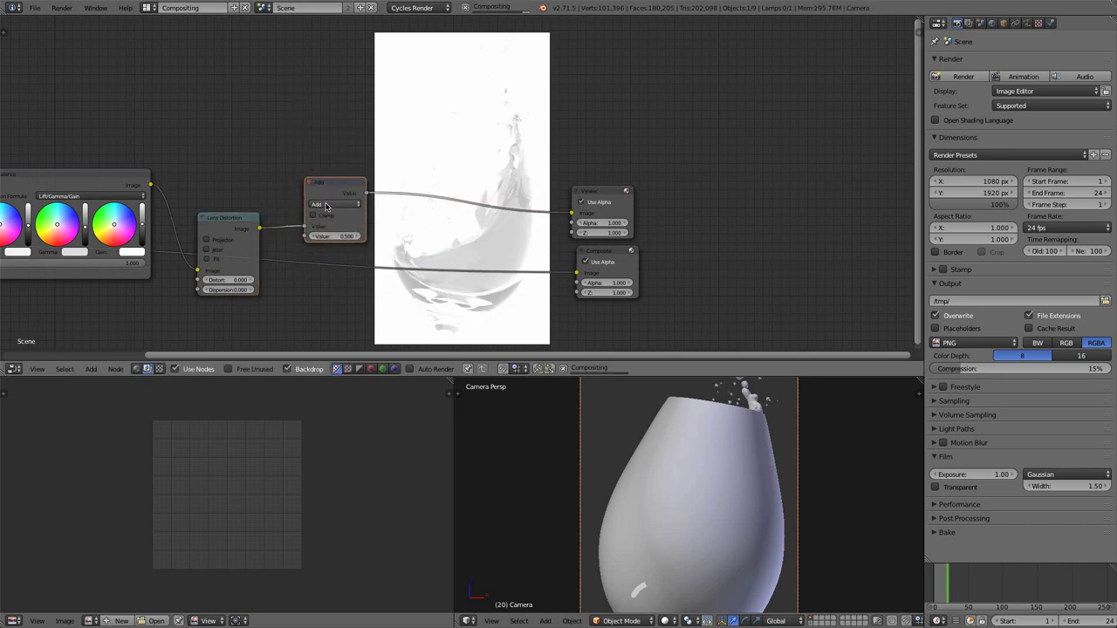
- Set the Math node's operation to Greater Than and its comparison value to 0
click(325, 204)
click(326, 371)
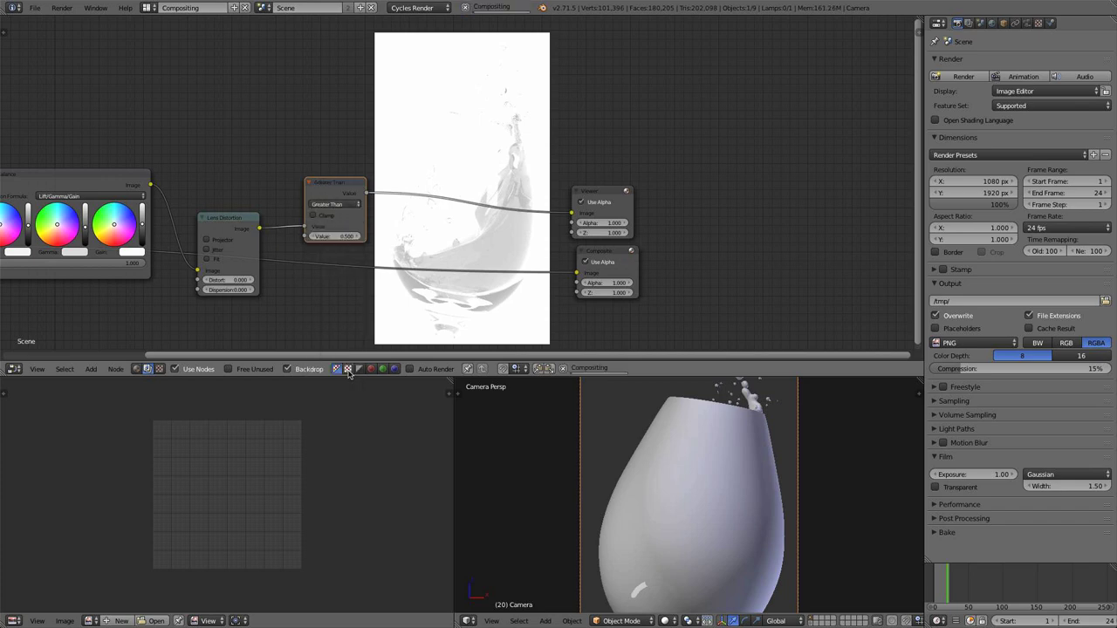
key(Return)
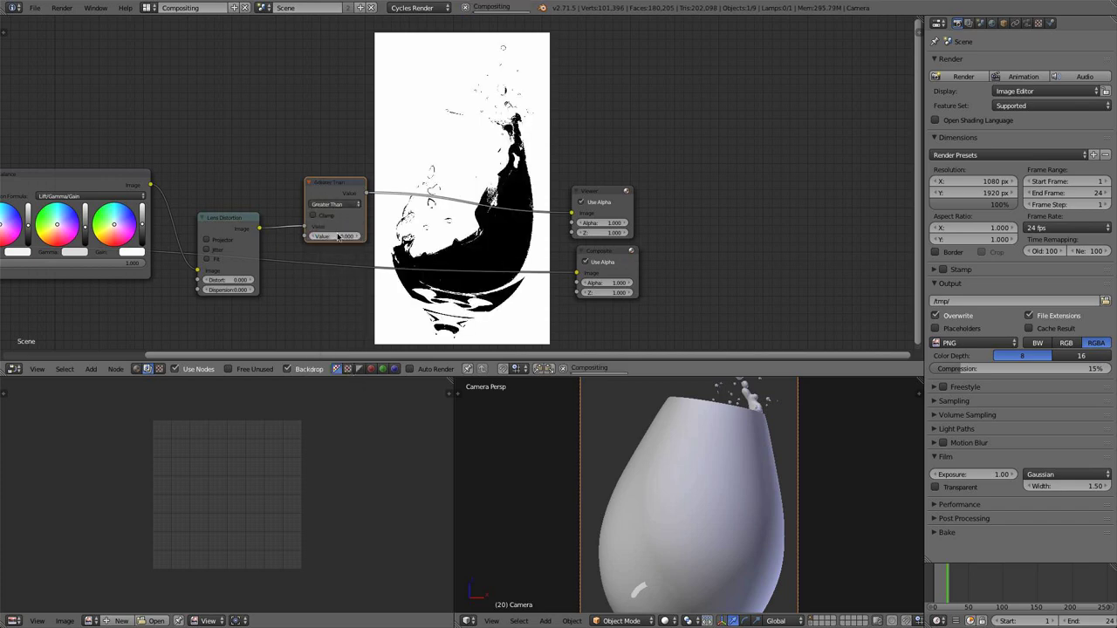
- Shift the Lens Distortion node slightly and set its Distort value to 1
drag(227, 217, 229, 202)
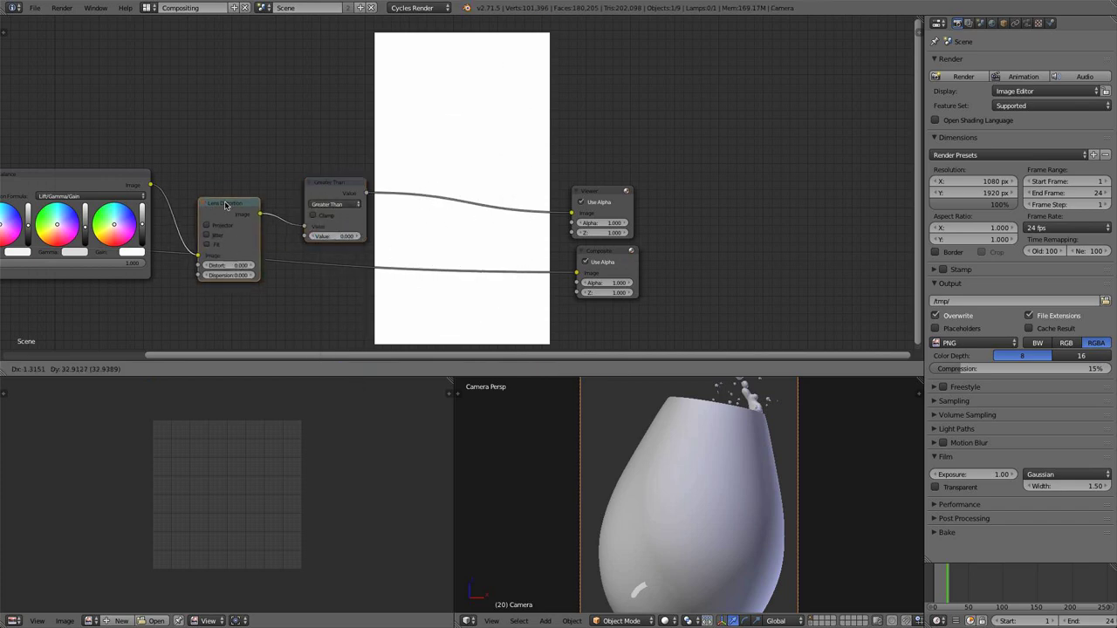
click(227, 262)
text(1)
key(Return)
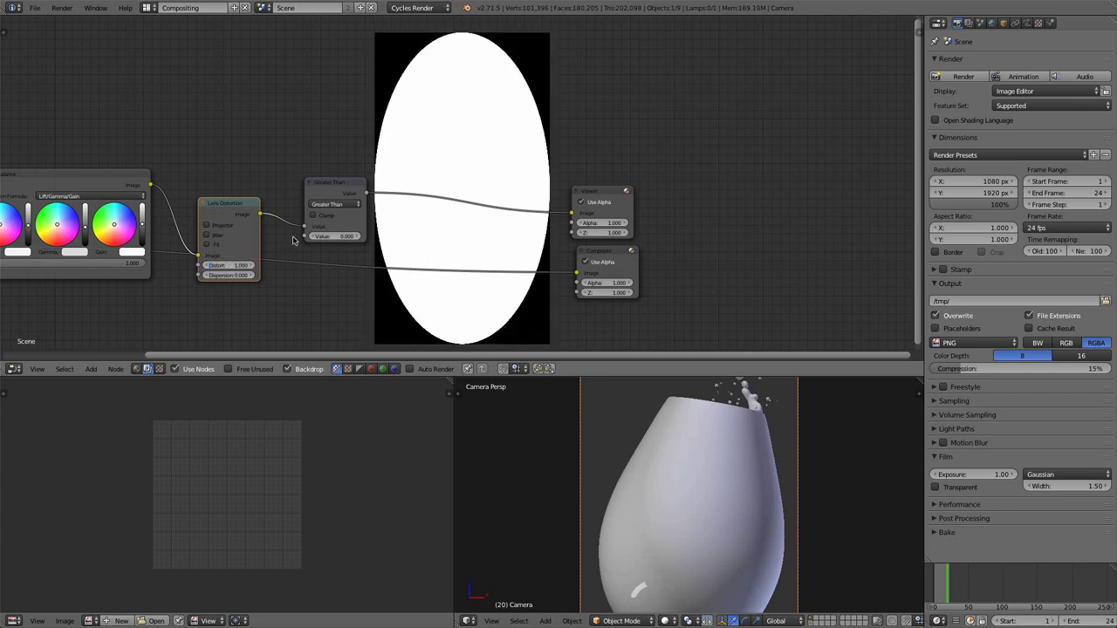
- Reposition the Lens Distortion and Greater Than nodes slightly lower in the node tree
key(g)
click(332, 200)
drag(347, 184, 338, 207)
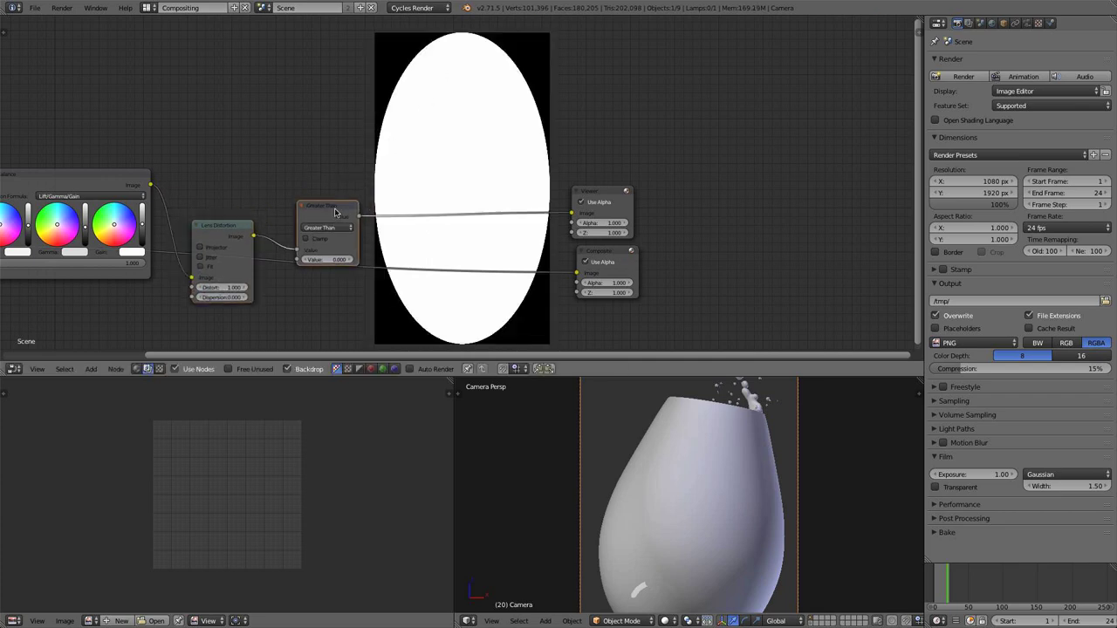
- Insert a Blur node into the link between the Greater Than and Viewer nodes
key(shift+a)
mouse_move(410, 211)
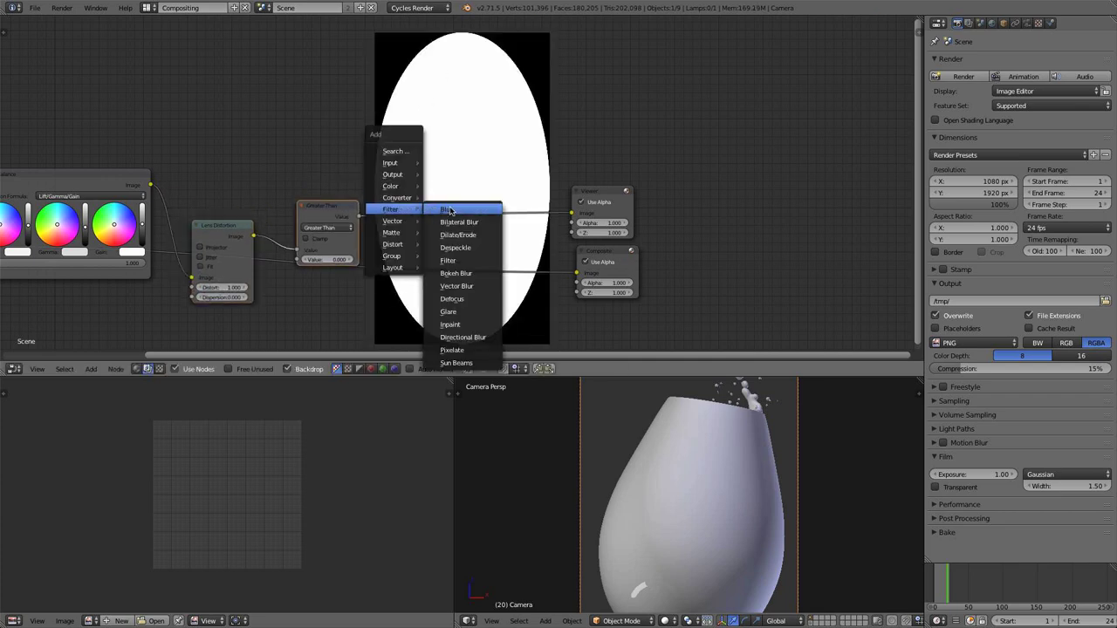
click(449, 210)
click(419, 123)
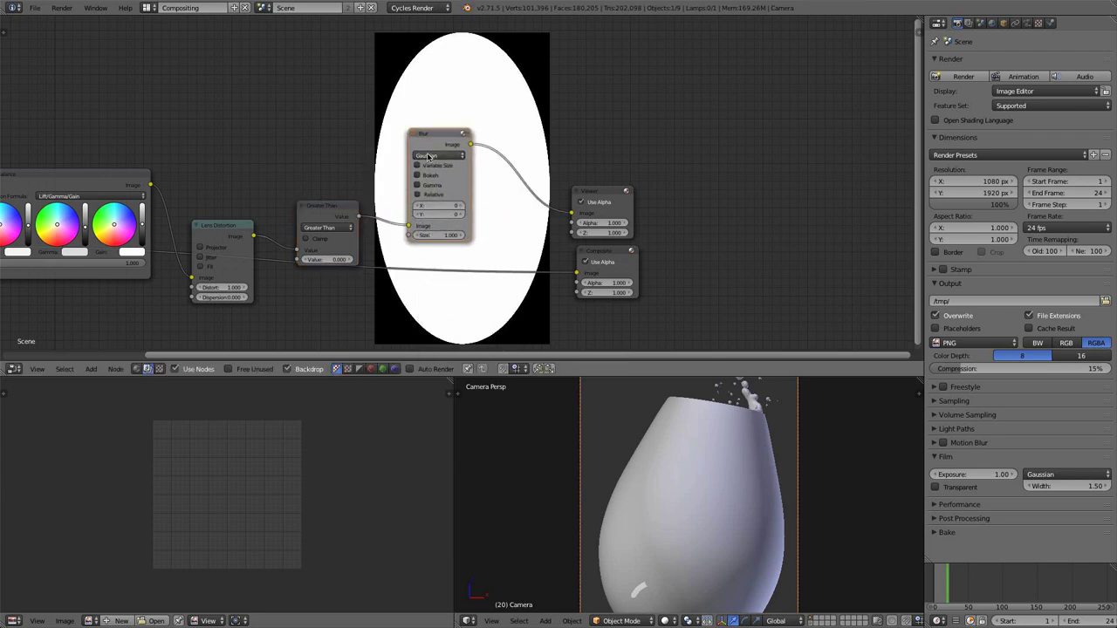
- Set the Blur node to Fast Gaussian with relative sizing and Y aspect correction
click(438, 154)
click(432, 96)
click(417, 165)
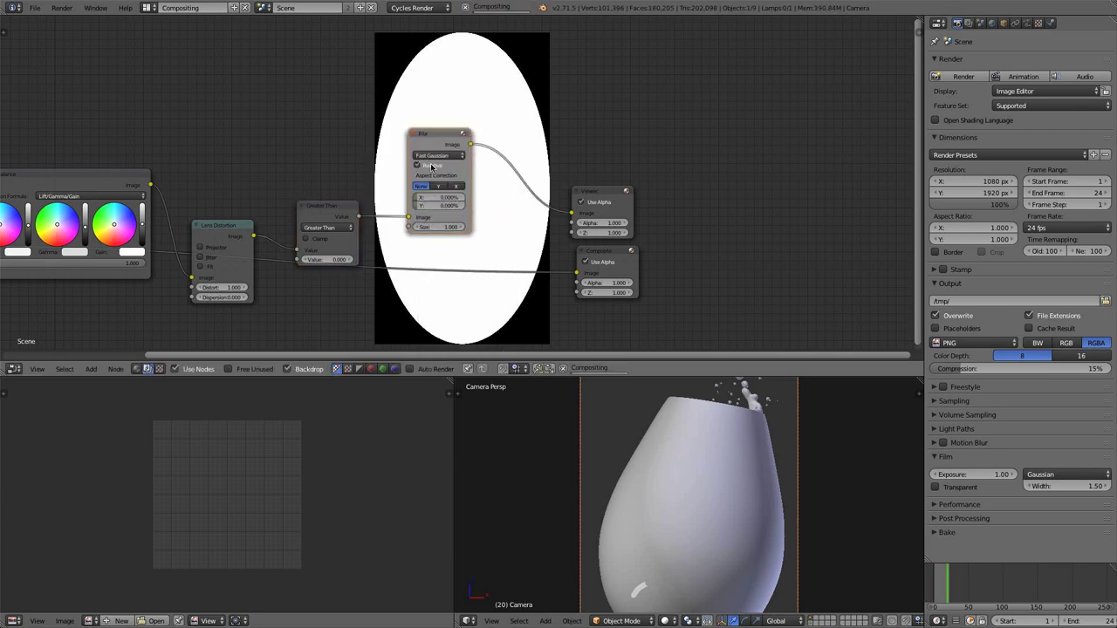
click(440, 186)
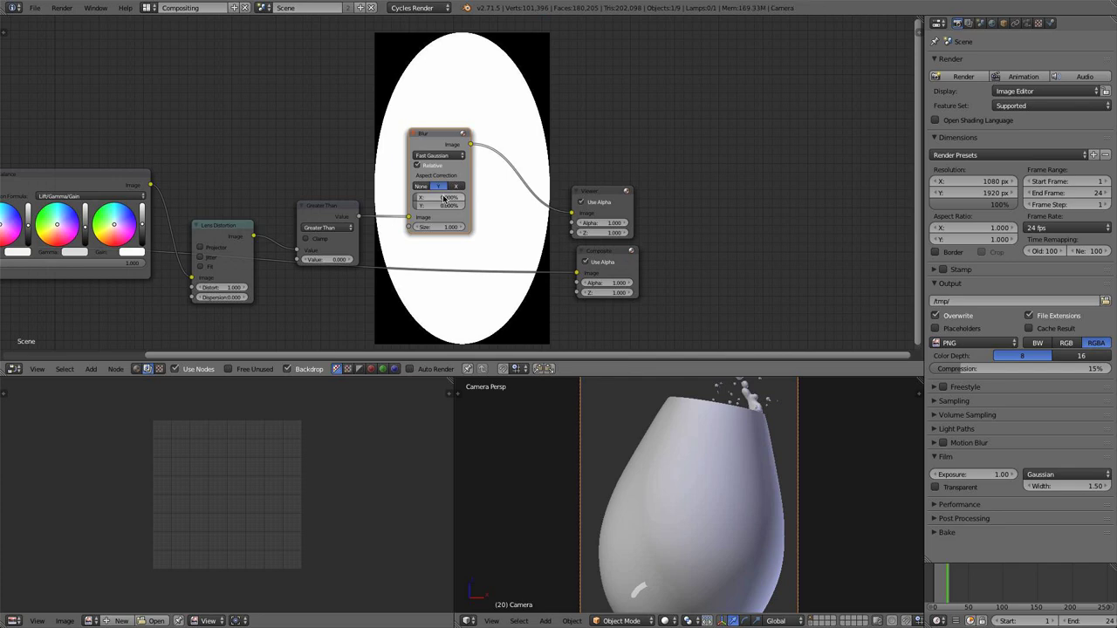
- Set the Blur node's X and Y sizes to 15%
click(443, 199)
text(15)
key(Return)
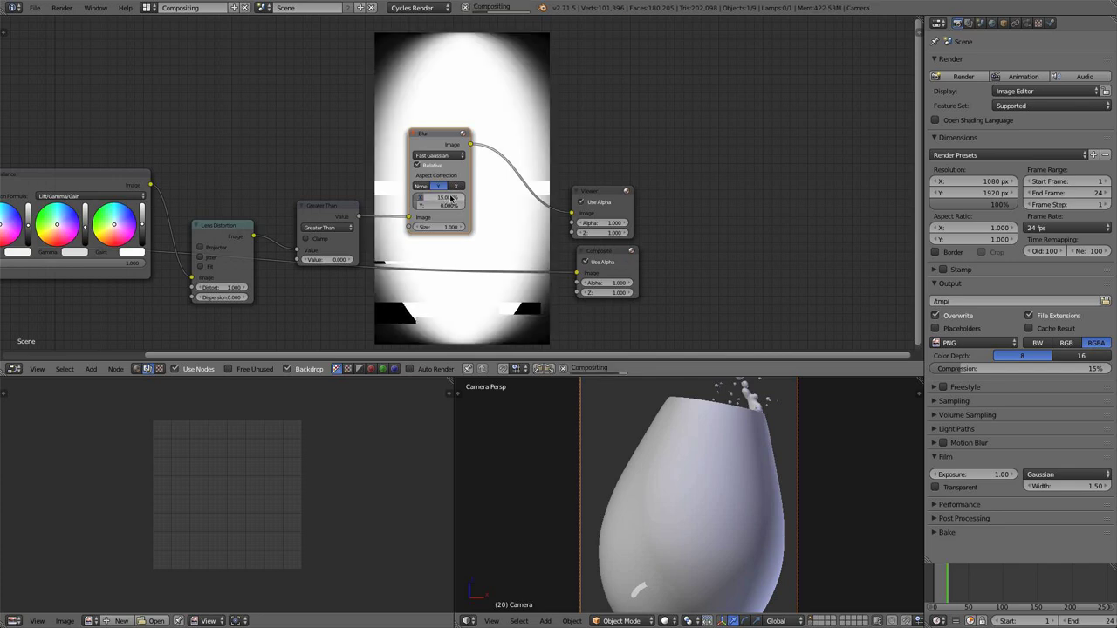
click(441, 208)
text(15)
key(Return)
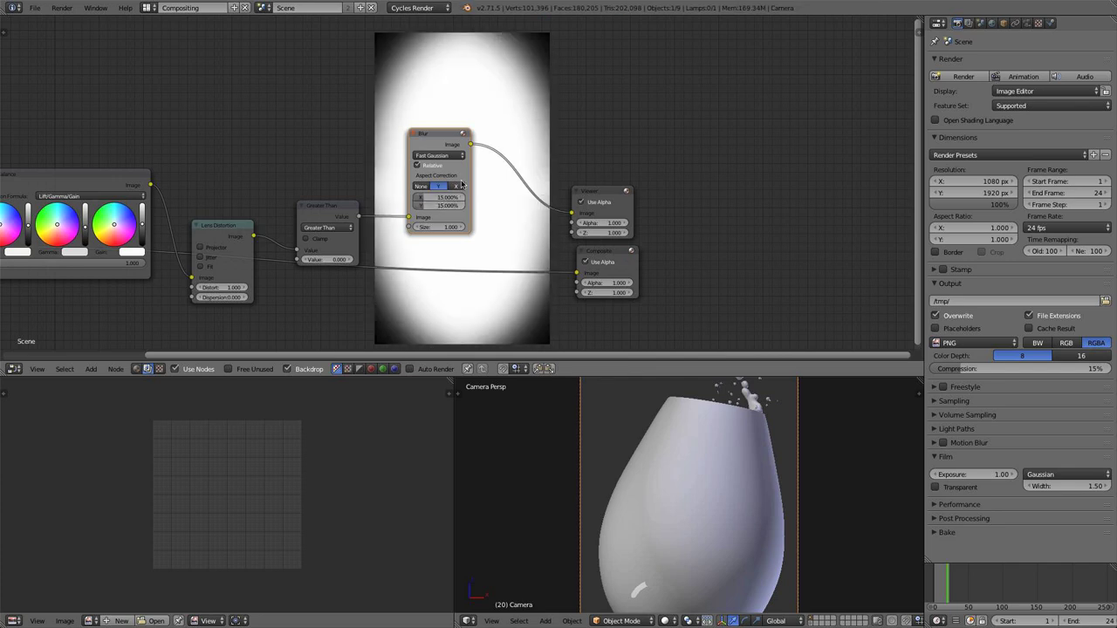
- Set the Blur node's X and Y sizes to 17%
scroll(441, 207, down, 2)
scroll(439, 206, up, 2)
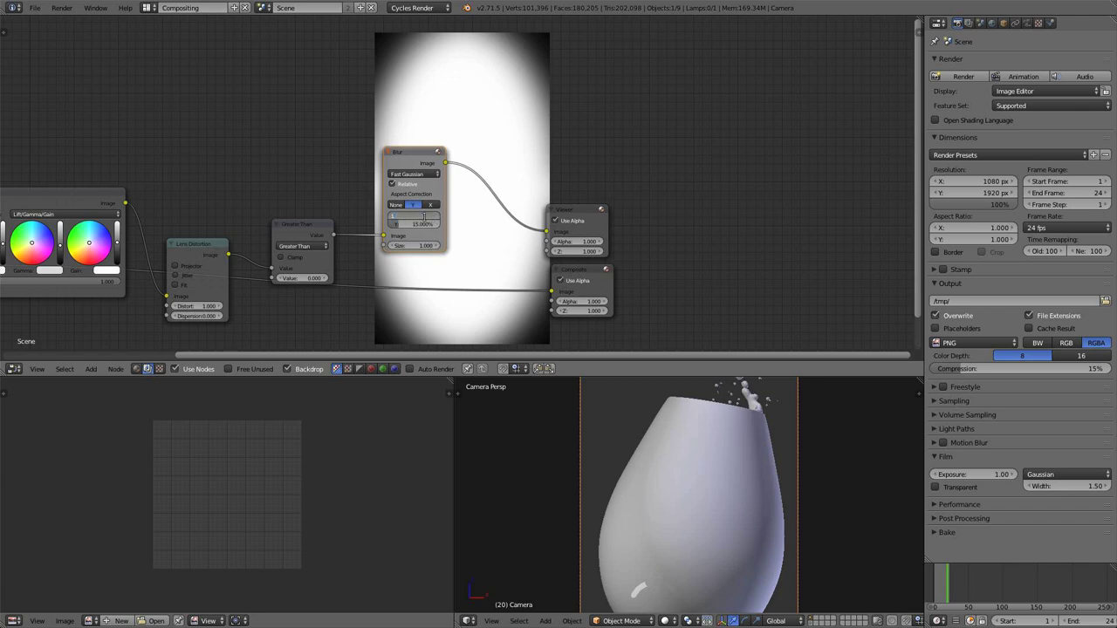
key(Return)
click(421, 223)
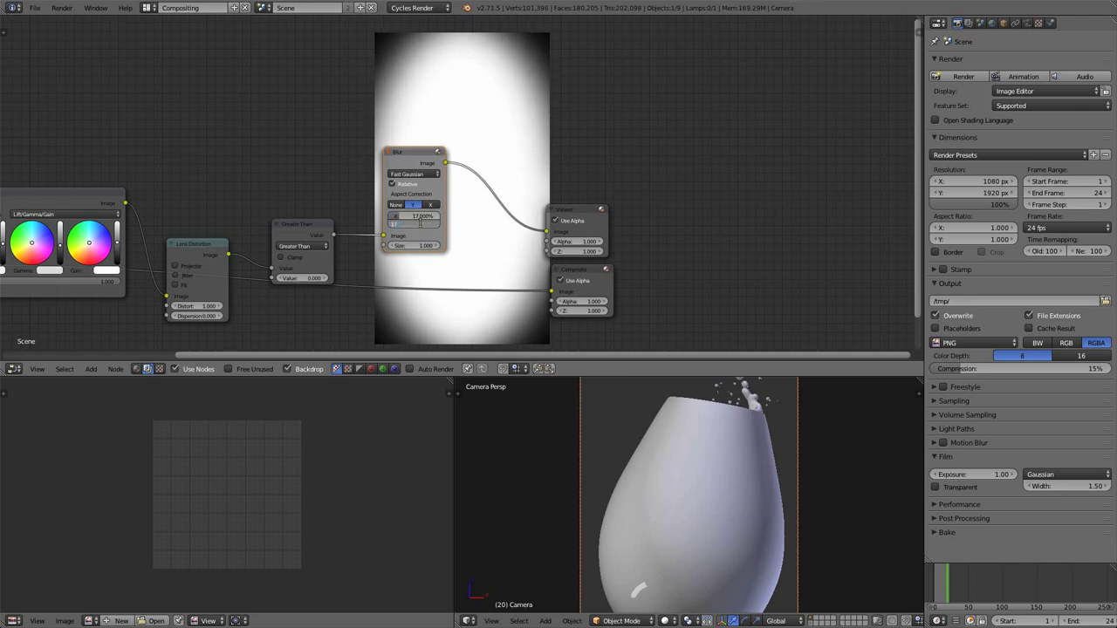
text(17)
key(Return)
- Move the Viewer node farther from Blur and insert a Mix node into the link between them
middle_drag(422, 157, 341, 174)
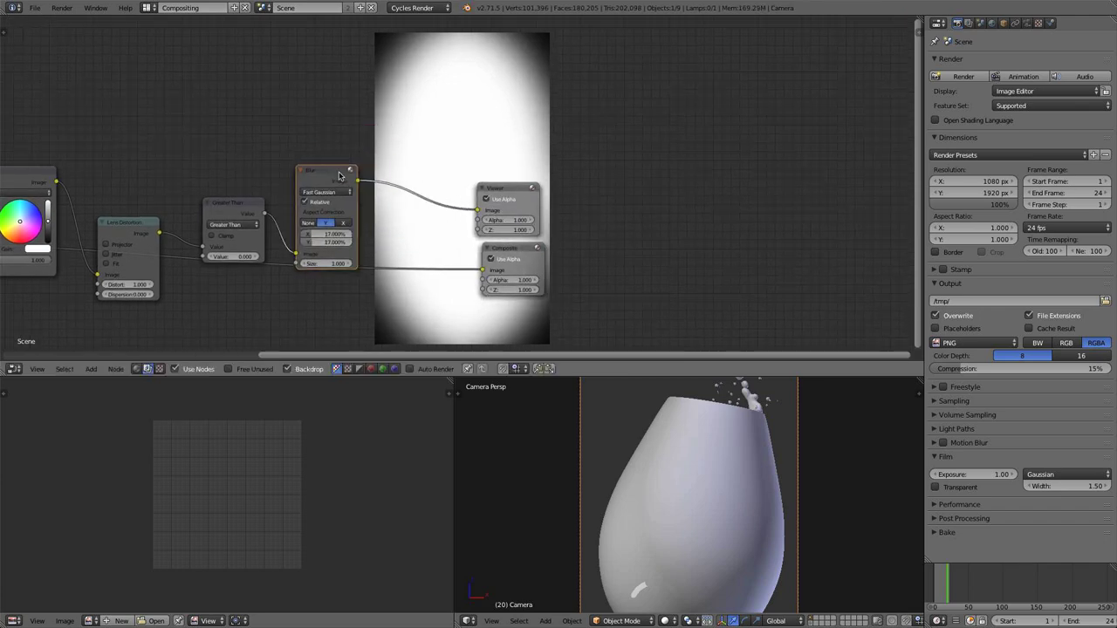
drag(530, 192, 687, 157)
key(shift+a)
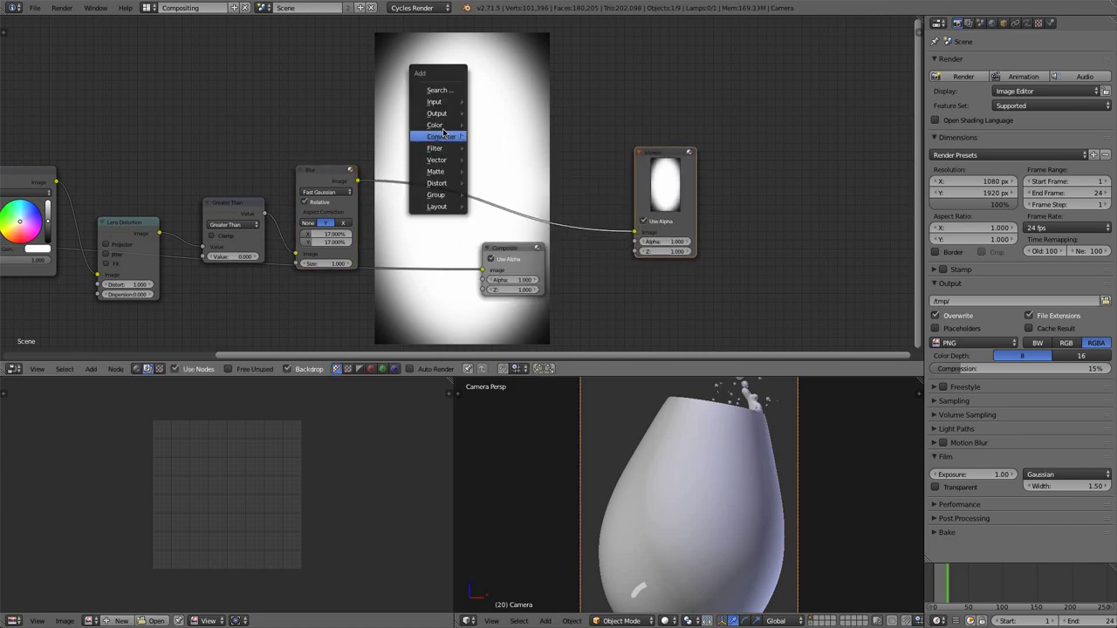
mouse_move(447, 126)
click(490, 125)
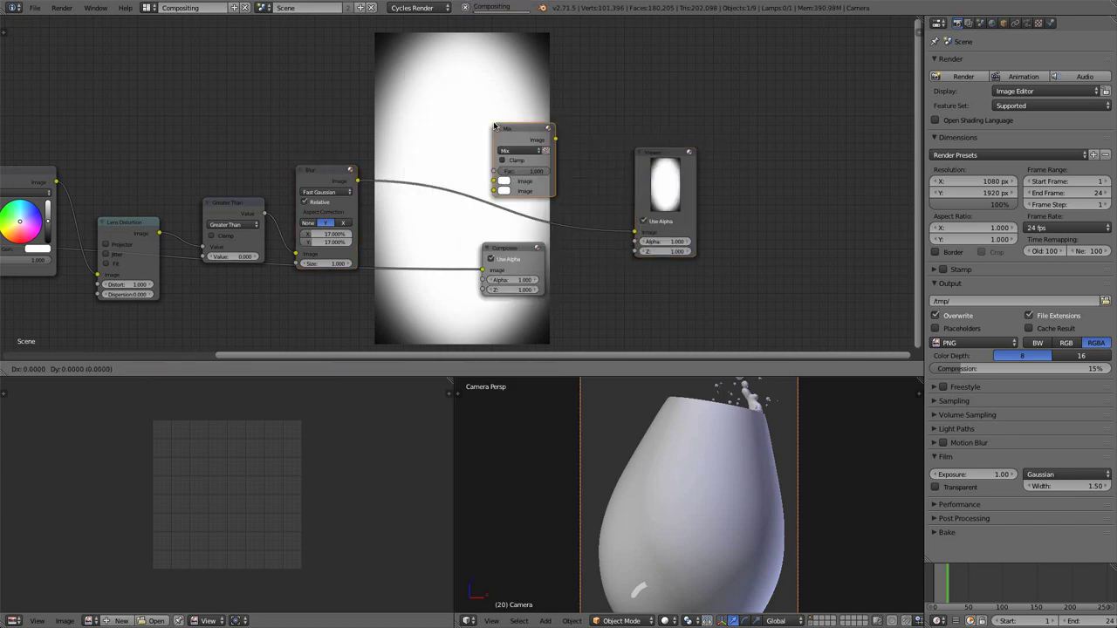
click(409, 119)
- Connect the Color Balance image to the Mix node's first image input, keeping Blur in the second, and set the blend mode to Multiply
drag(57, 182, 70, 170)
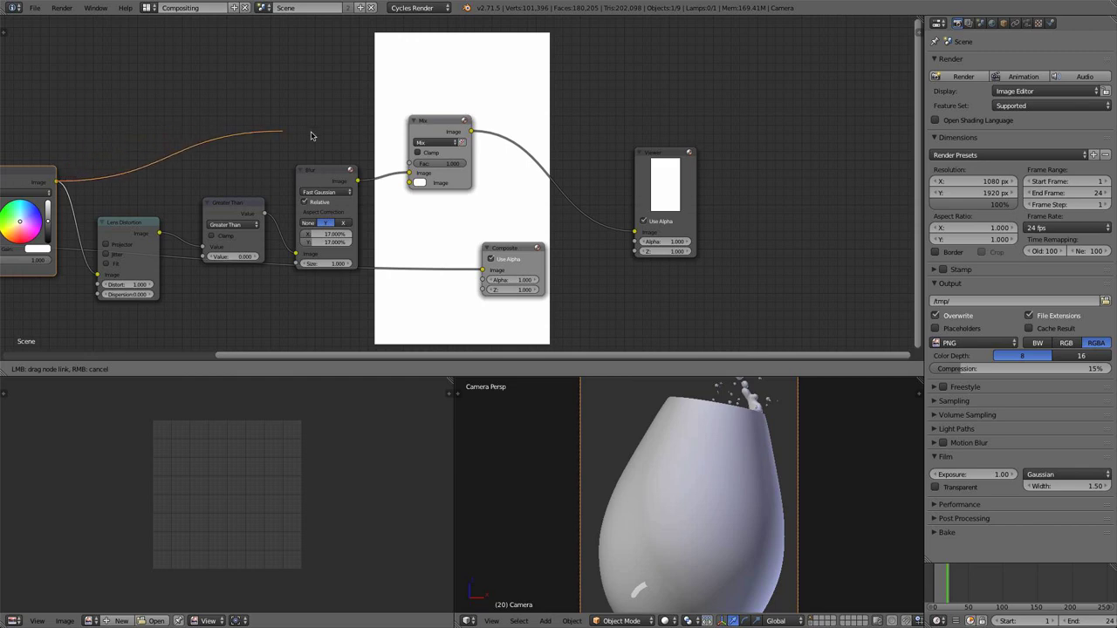
drag(311, 136, 411, 157)
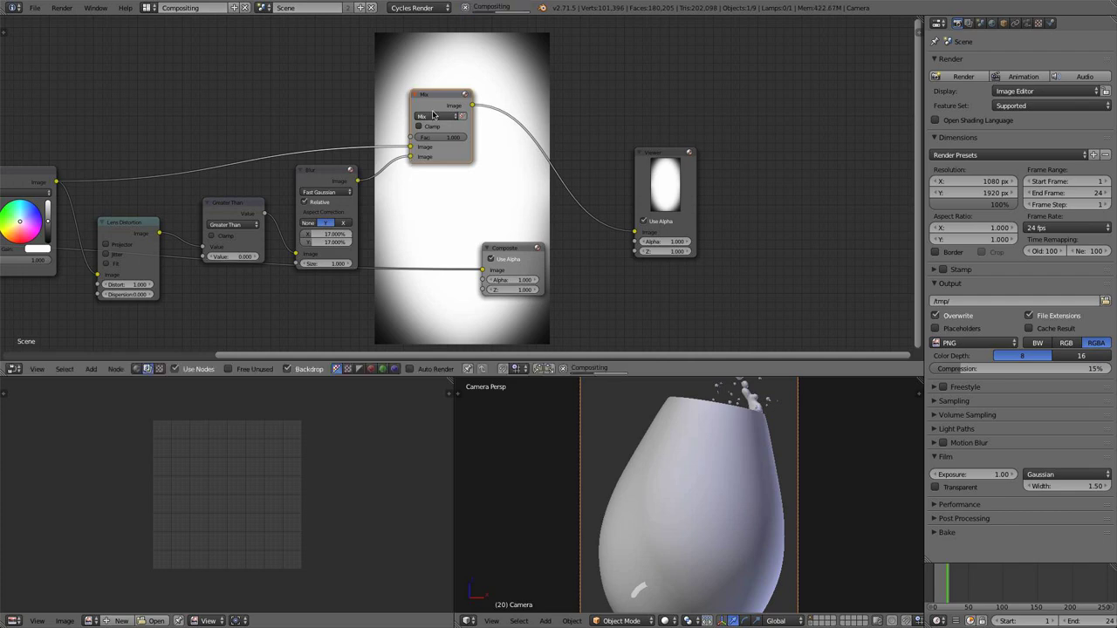
click(432, 114)
click(460, 146)
- Lower the Multiply node's factor to 0.818
scroll(522, 152, up, 4)
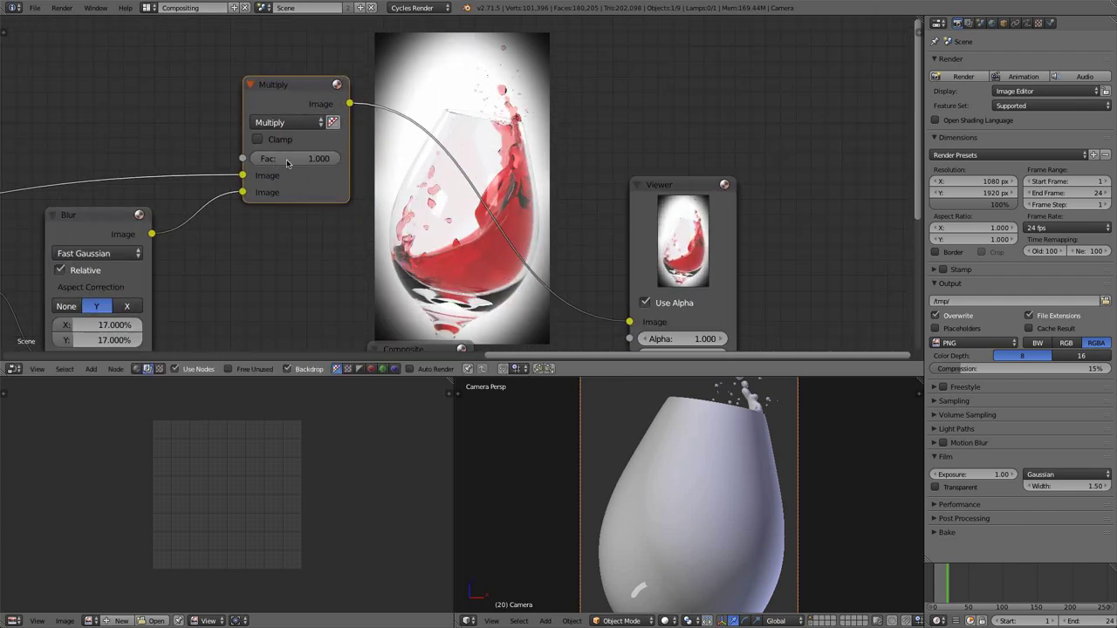
drag(305, 157, 297, 157)
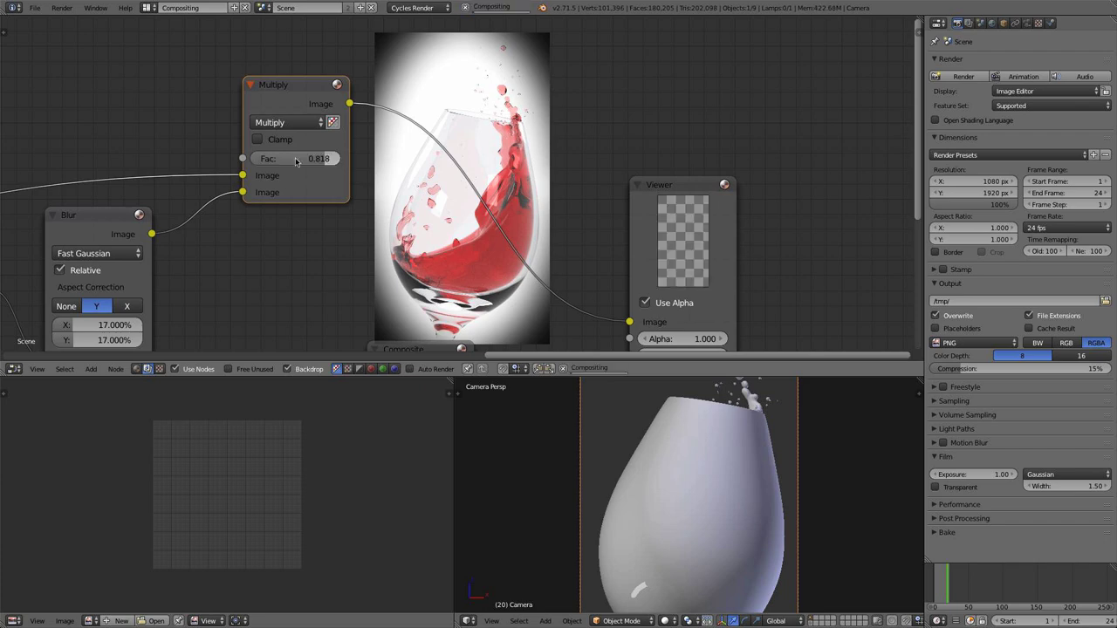
middle_drag(420, 186, 408, 120)
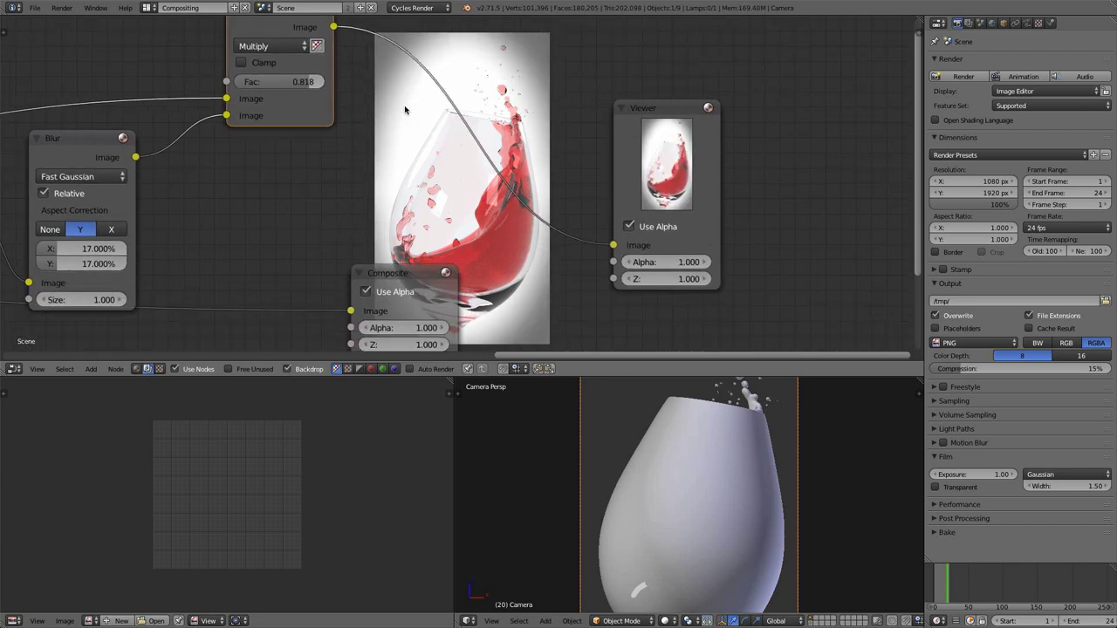
- Move the Composite node above the Viewer and feed it from the Multiply node's image output
scroll(412, 240, down, 2)
drag(441, 242, 701, 50)
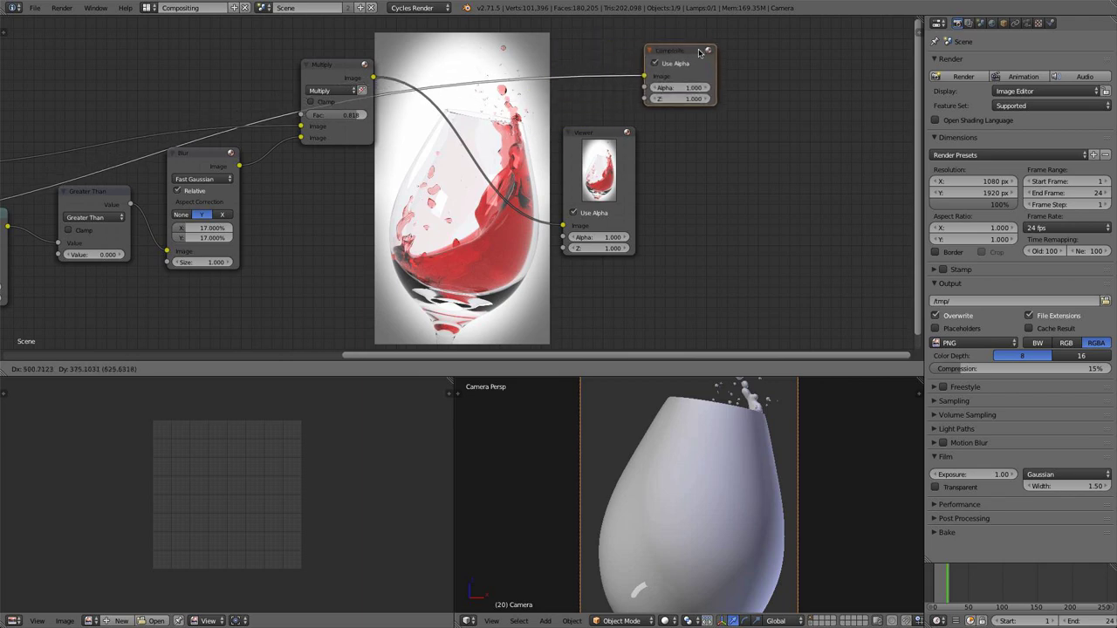
click(373, 77)
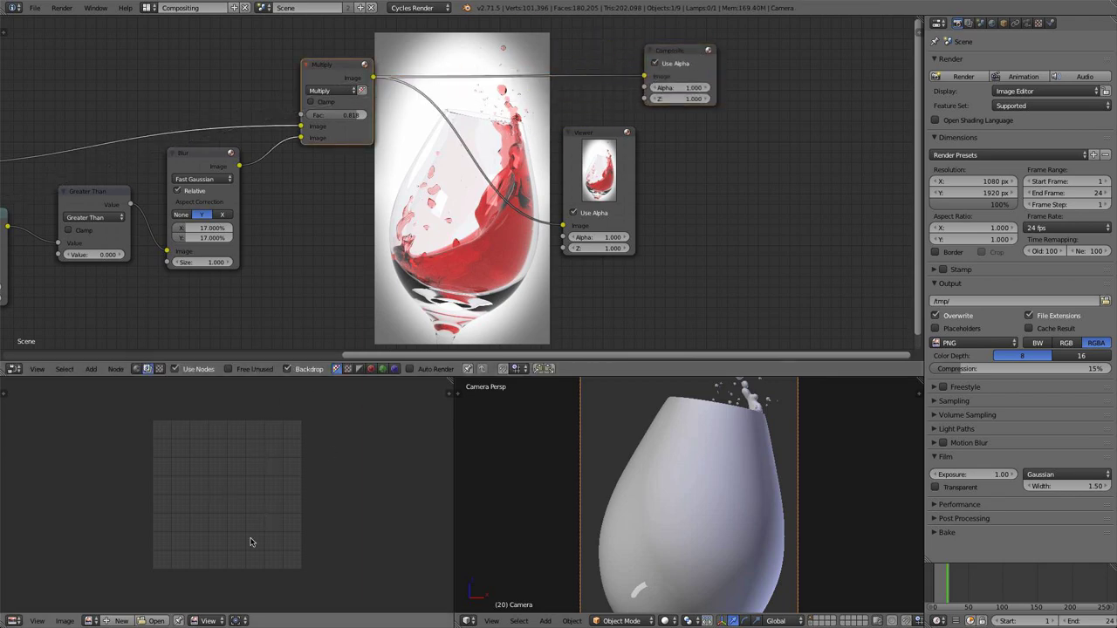
- Display the Render Result in the image editor and switch it to the Composite layer
click(88, 621)
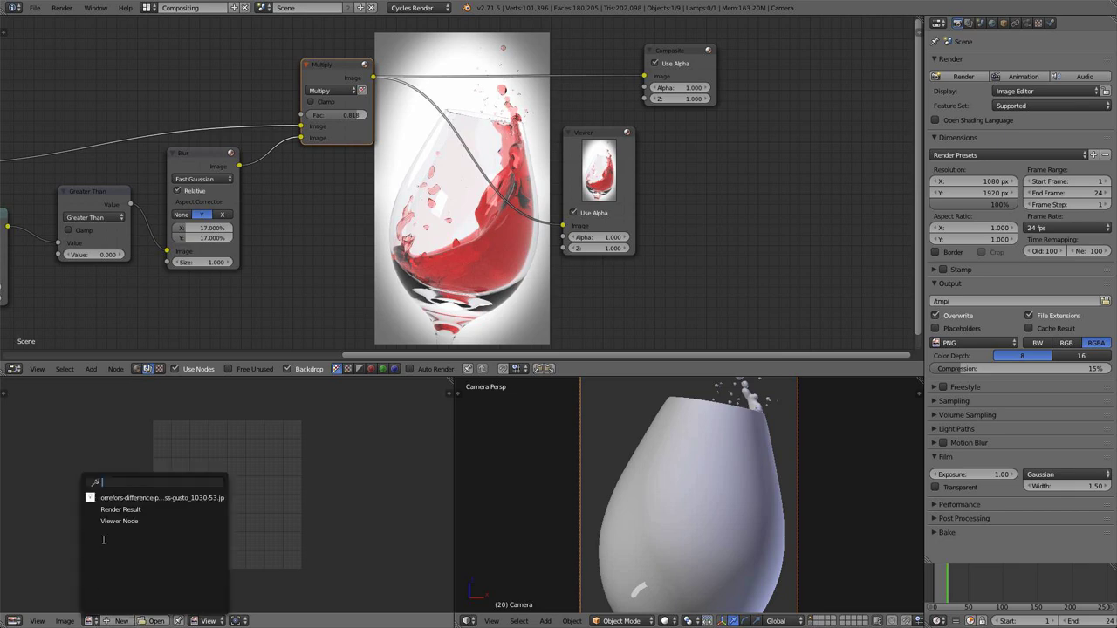
click(113, 515)
key(Home)
scroll(159, 478, down, 3)
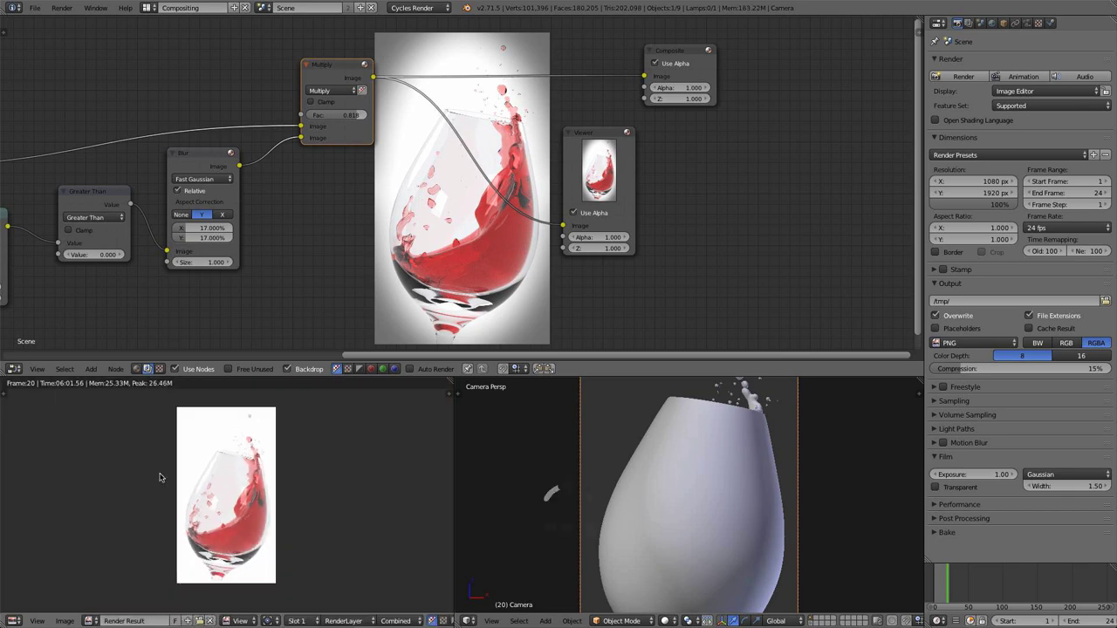
click(347, 74)
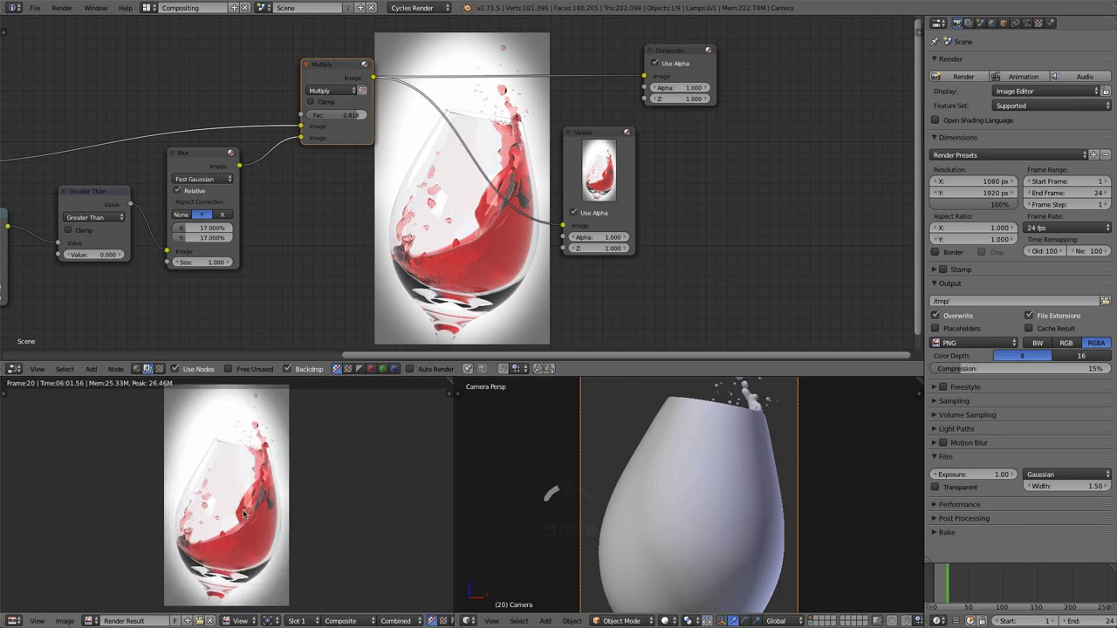
scroll(253, 529, down, 2)
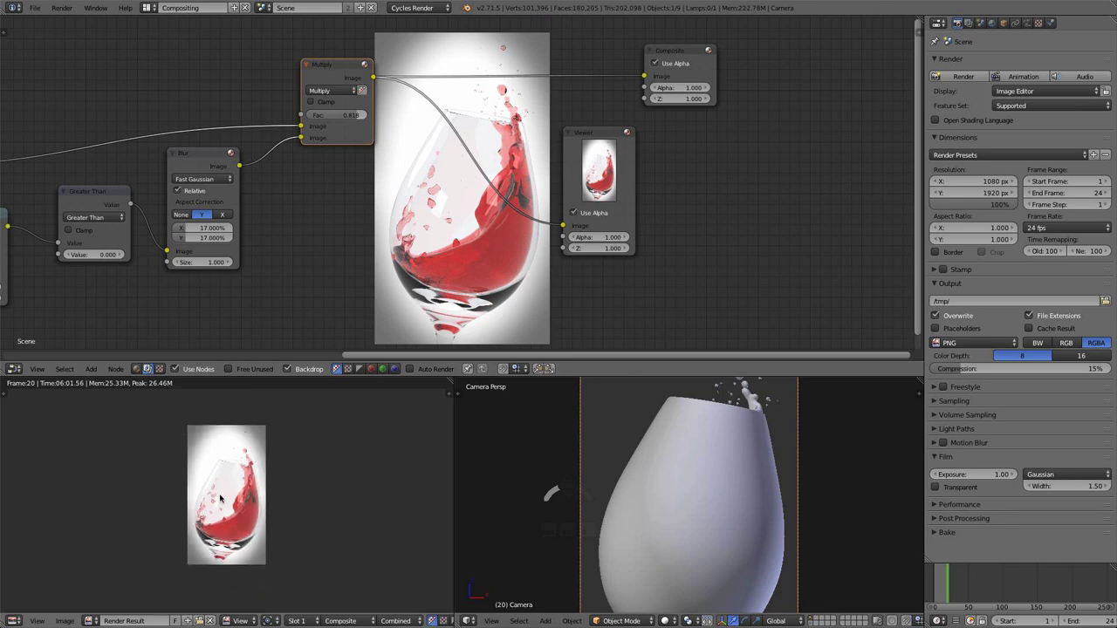
- Set the Blur node's Y size to 14%
scroll(399, 251, up, 4)
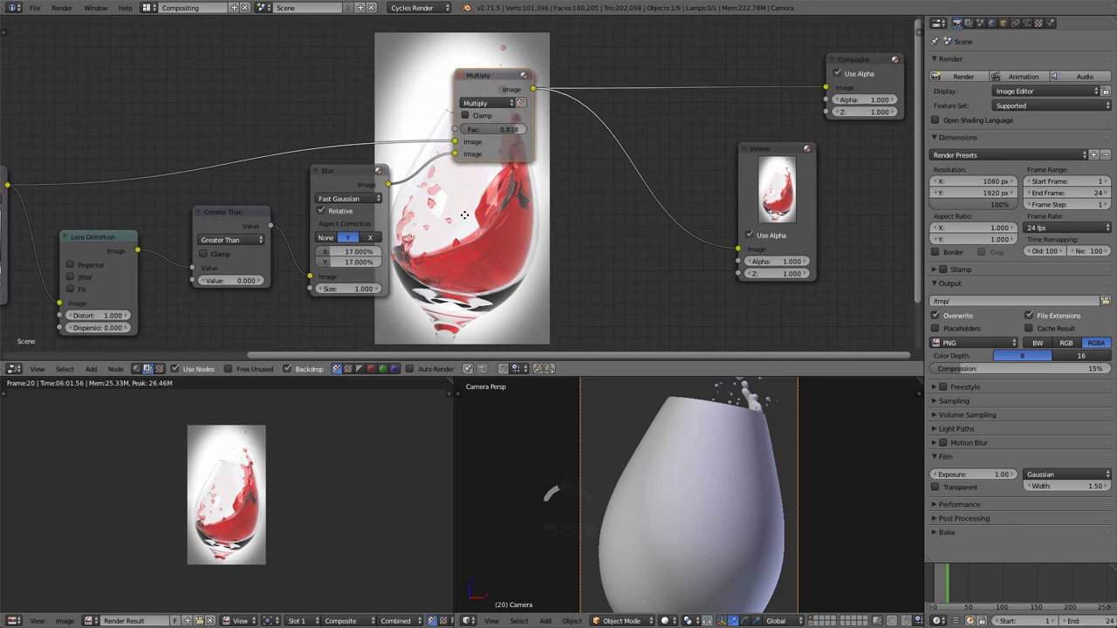
click(354, 272)
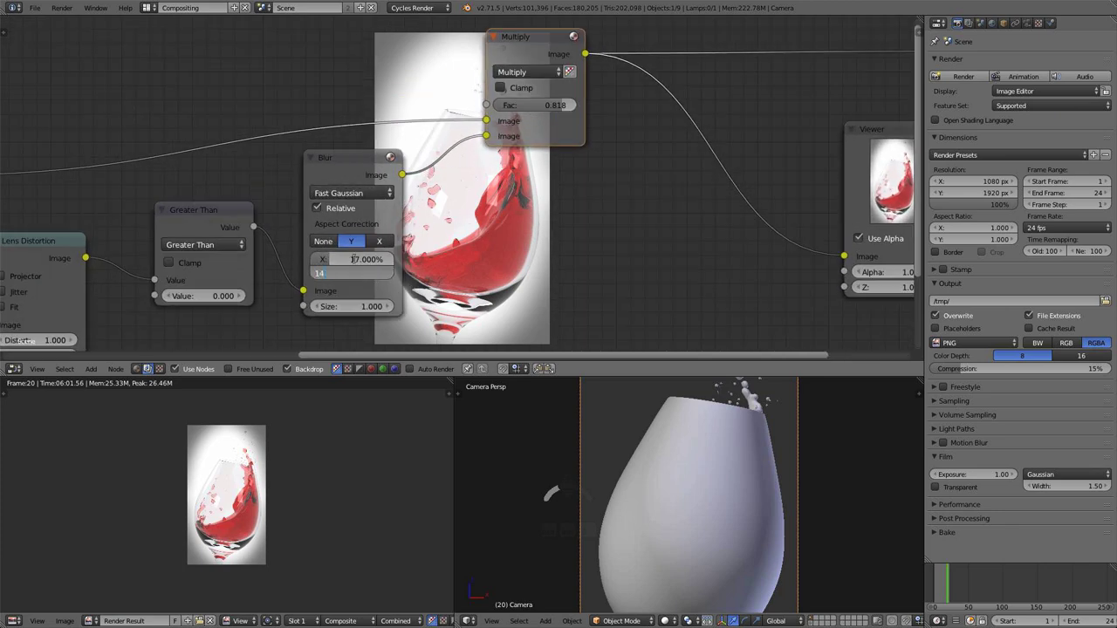
key(Return)
key(KP_Decimal)
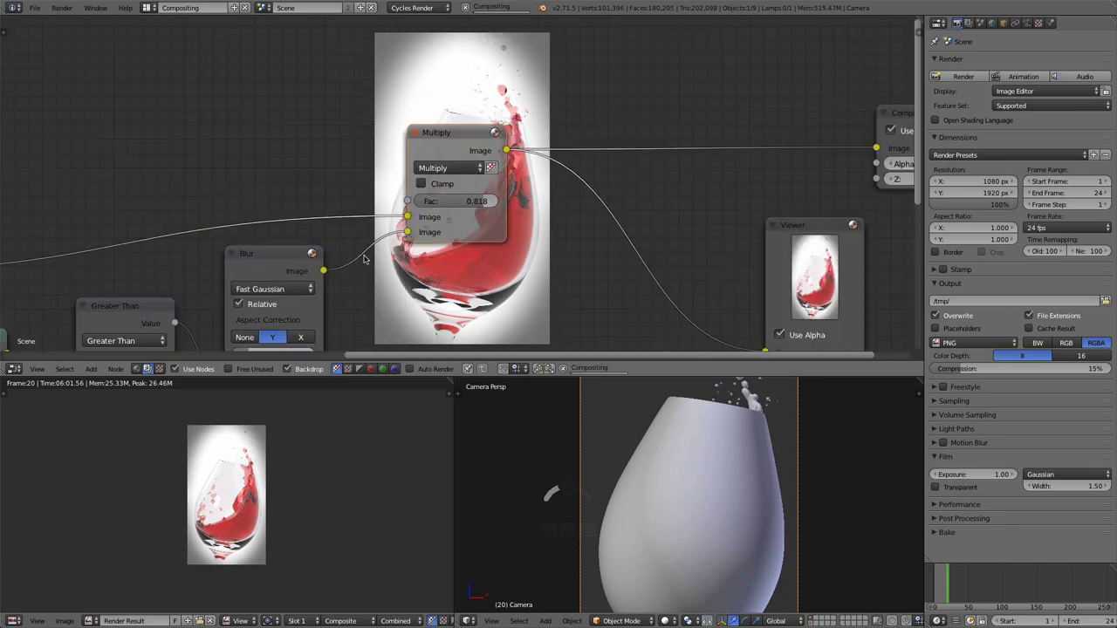
- Set the Multiply node's factor to 0.9
click(453, 201)
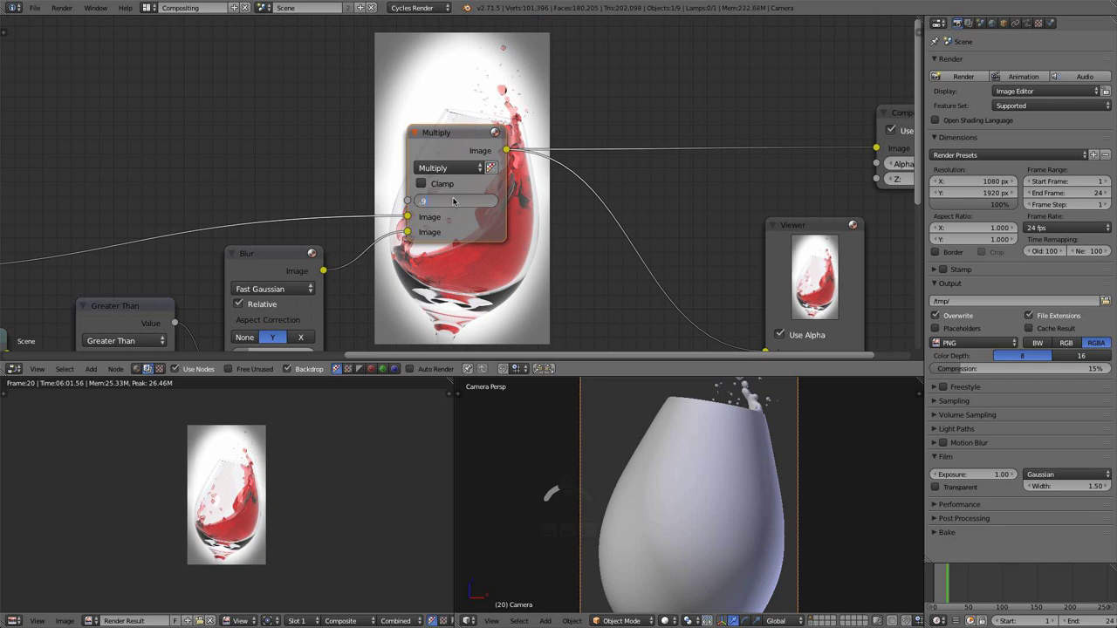
text(.9)
key(Return)
- Set the Multiply node's factor to 0.85
middle_drag(527, 198, 409, 244)
click(372, 246)
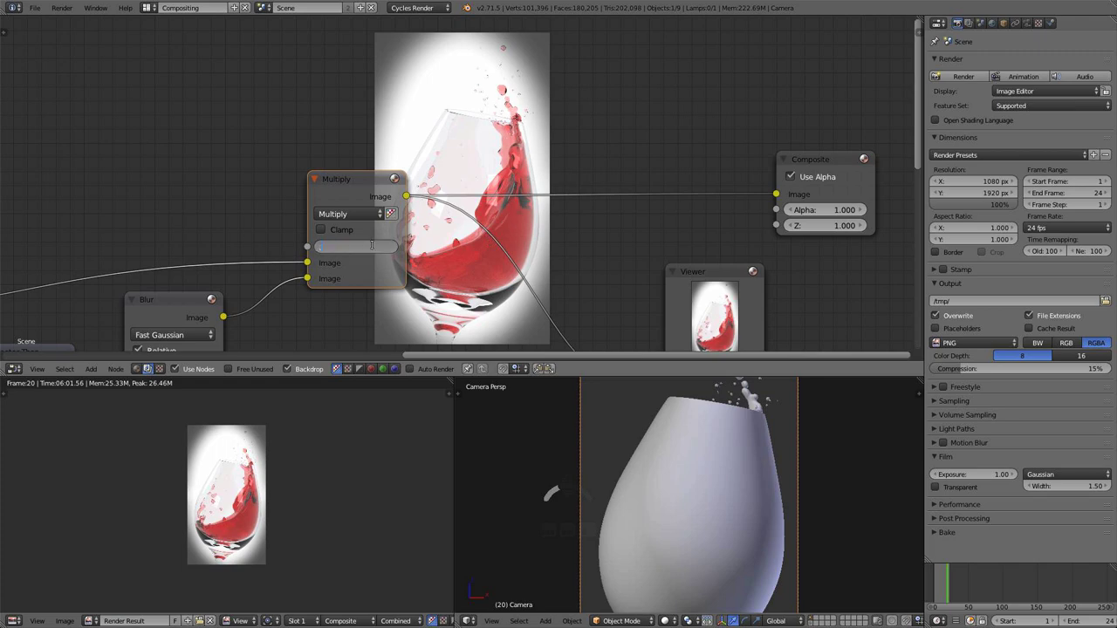
key(Return)
- Maximize the node editor, then enlarge and reposition the backdrop to examine the vignette around the wine glass
middle_drag(518, 183, 311, 305)
key(shift+space)
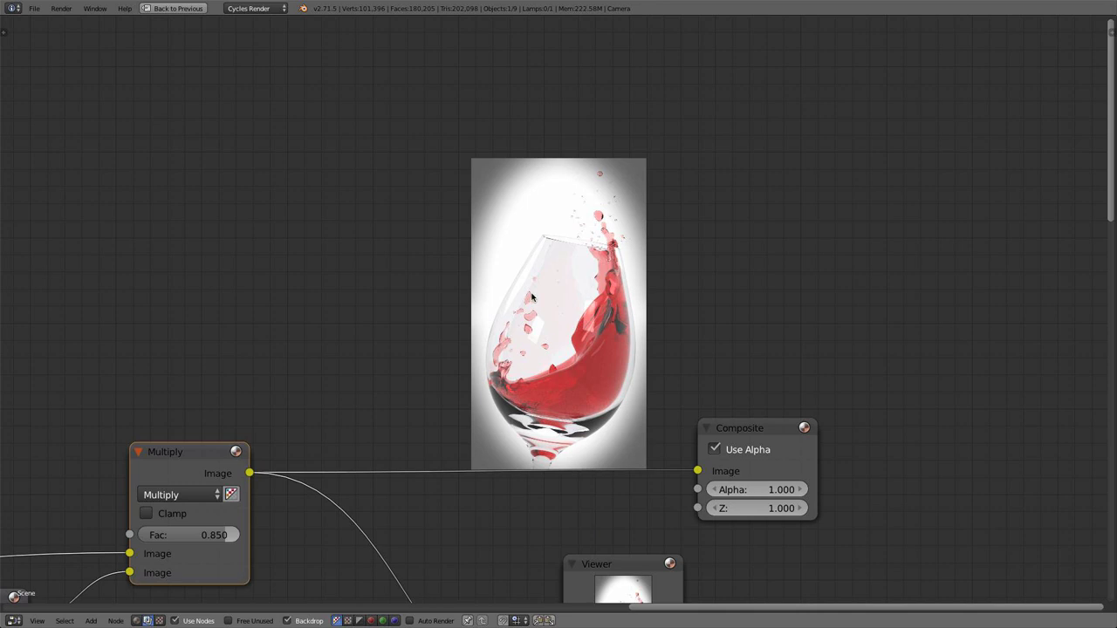
scroll(541, 299, up, 1)
key(alt+v)
key(alt+v)
key(alt+v)
key(alt+v)
key(alt+v)
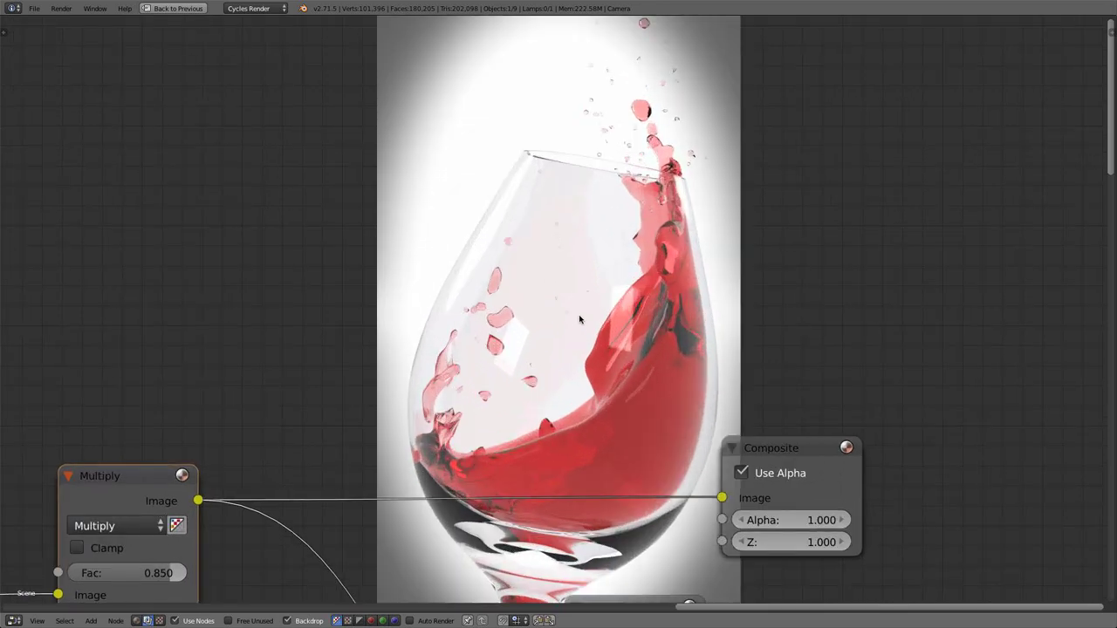
alt+middle_drag(596, 325, 542, 298)
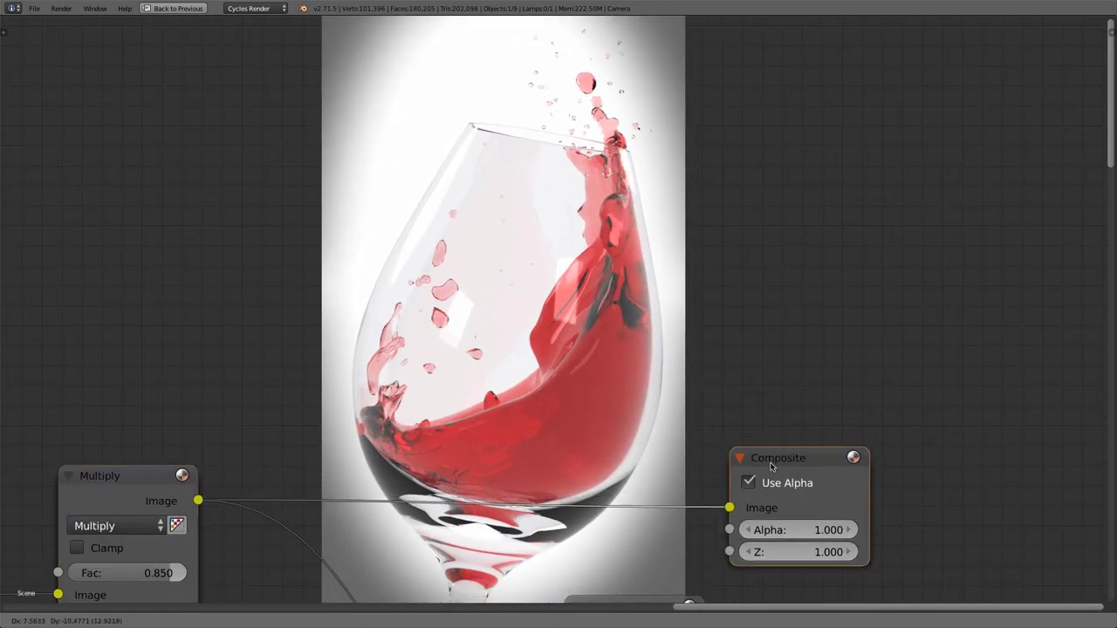
scroll(608, 549, down, 5)
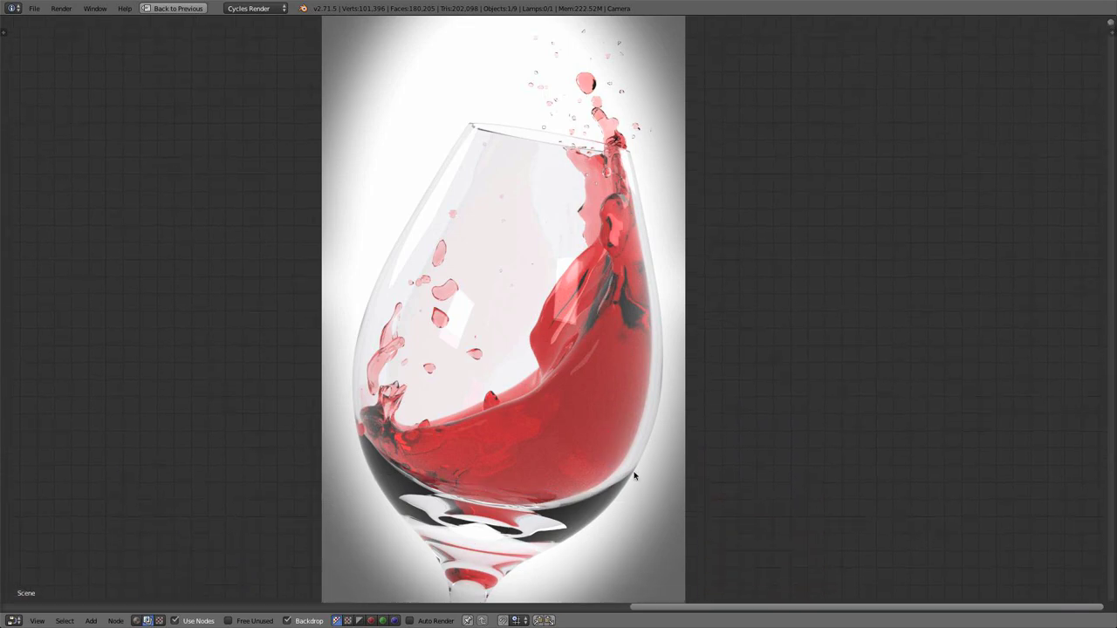
alt+middle_drag(681, 302, 669, 306)
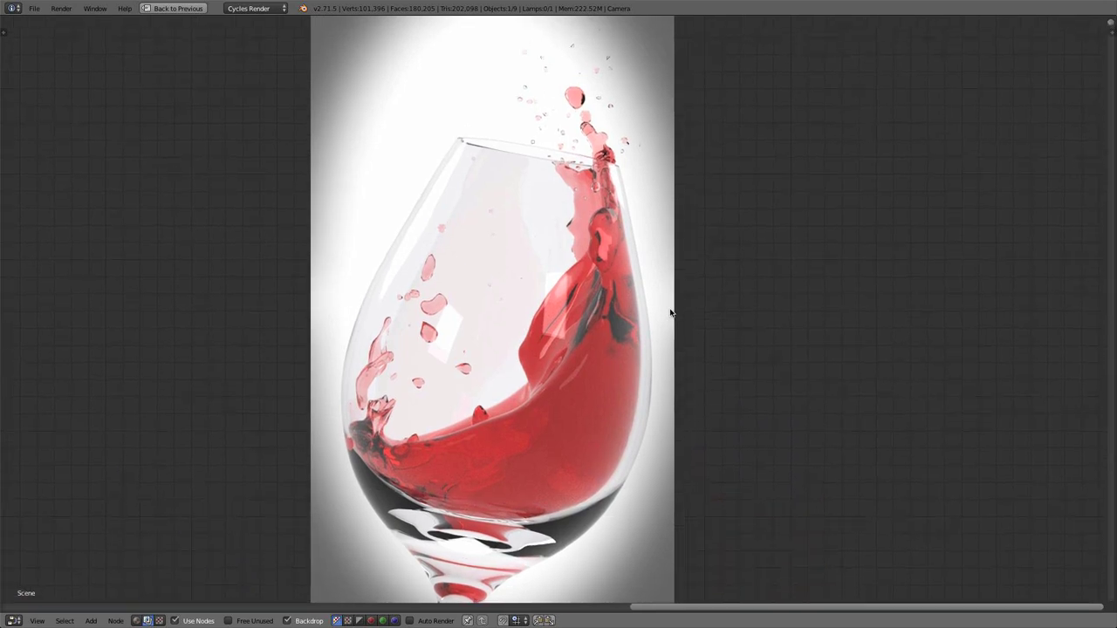